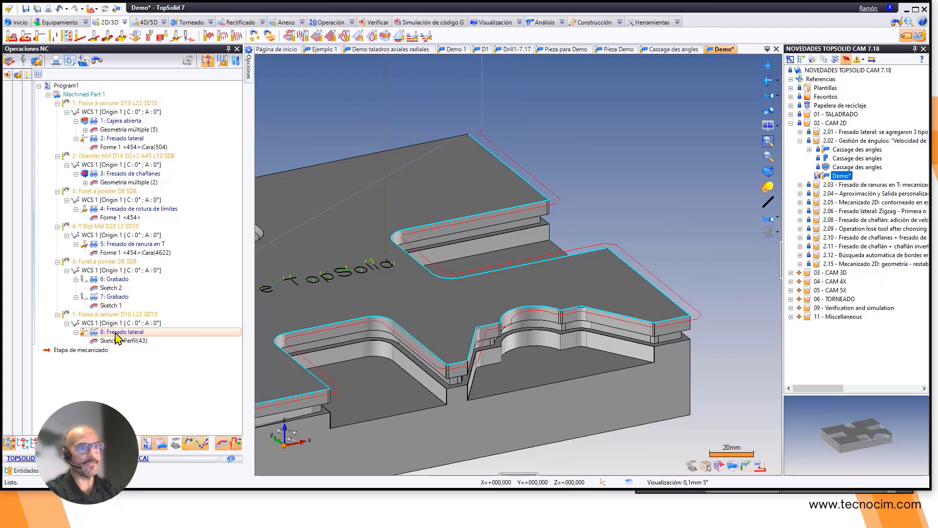
# Open side milling operation 8 (Fresado lateral) for editing and check its machined geometry.
pyautogui.doubleClick(113, 332)
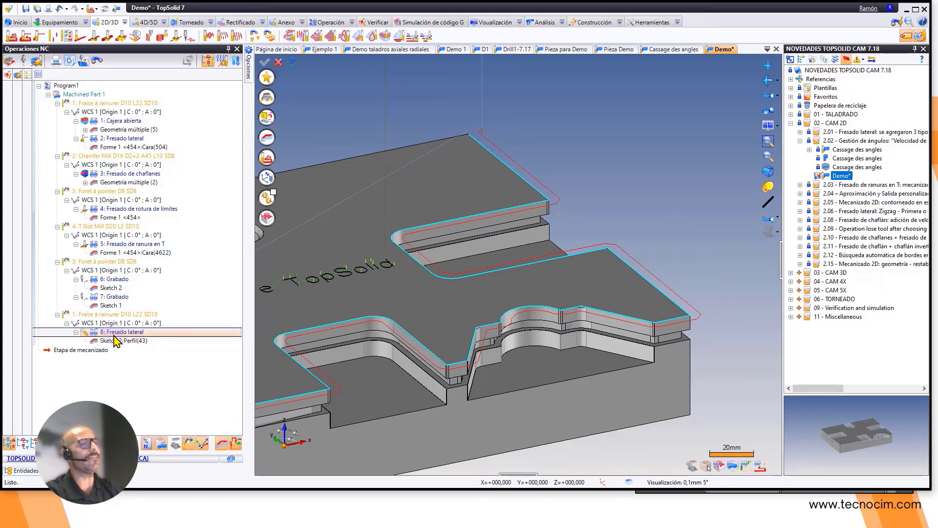
pyautogui.moveTo(385, 328); pyautogui.dragTo(360, 358, button='middle')
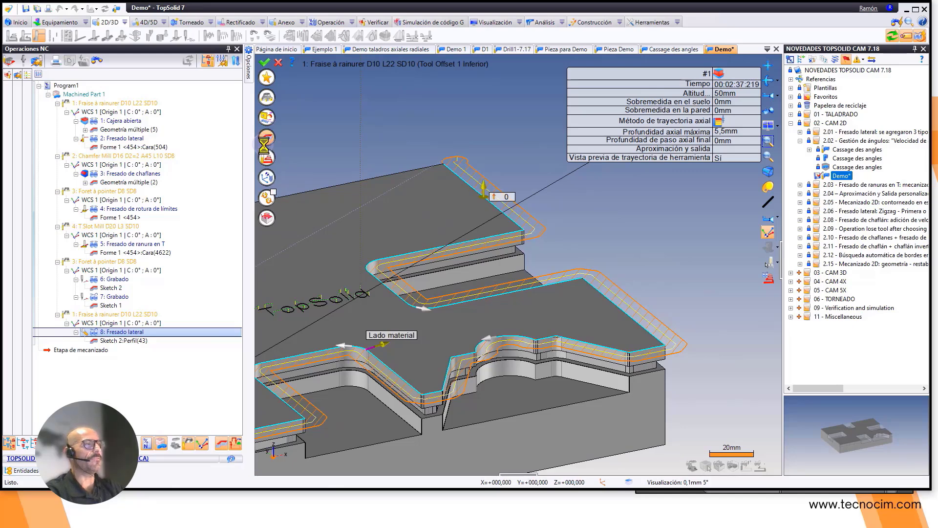
pyautogui.click(266, 118)
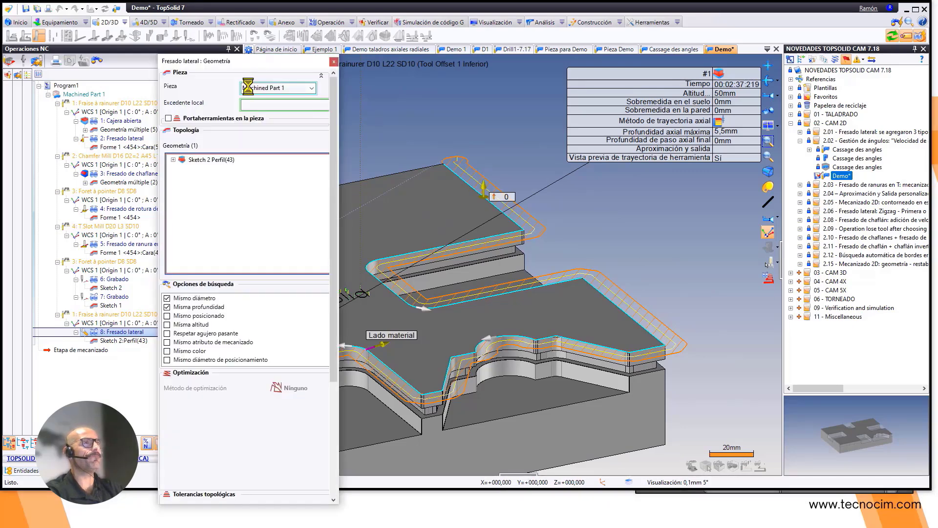
pyautogui.click(333, 62)
# Review operation 8's corner management parameters and the available standard edge-breaking methods, then validate the operation.
pyautogui.click(267, 158)
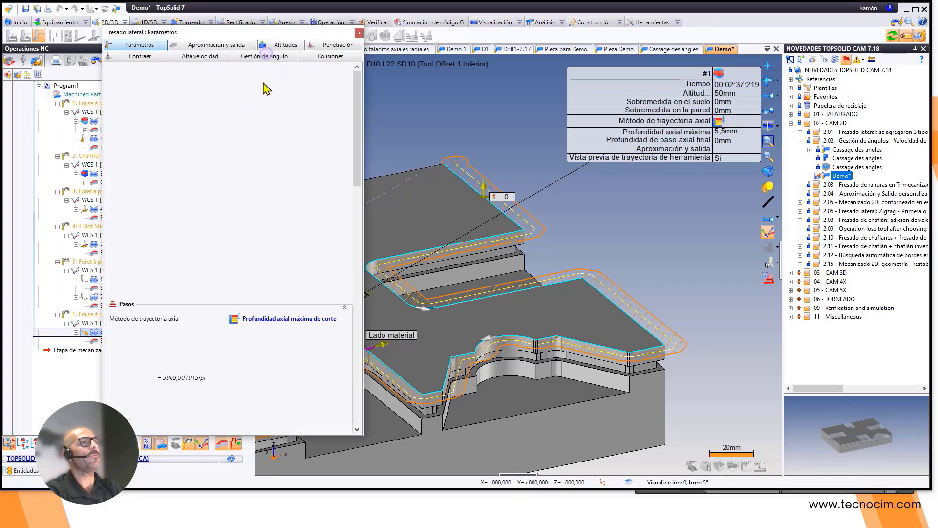
pyautogui.click(264, 57)
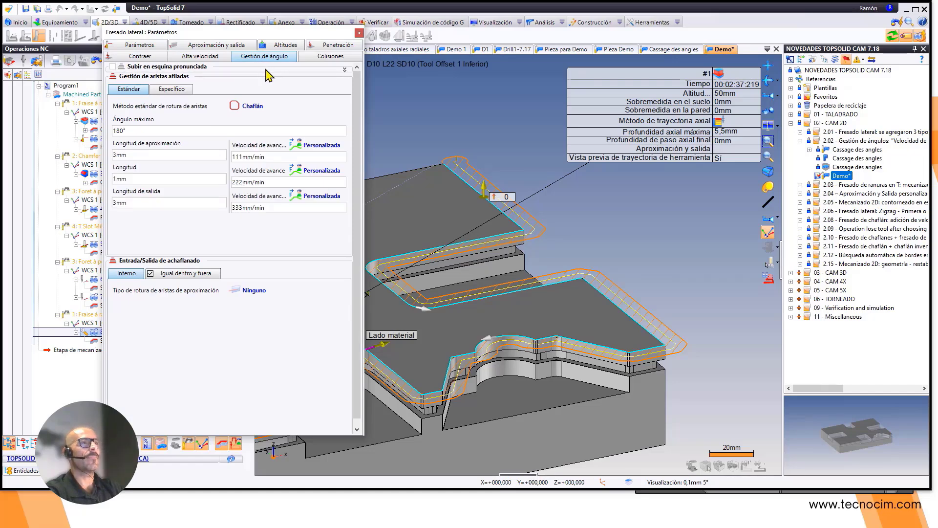
pyautogui.click(253, 107)
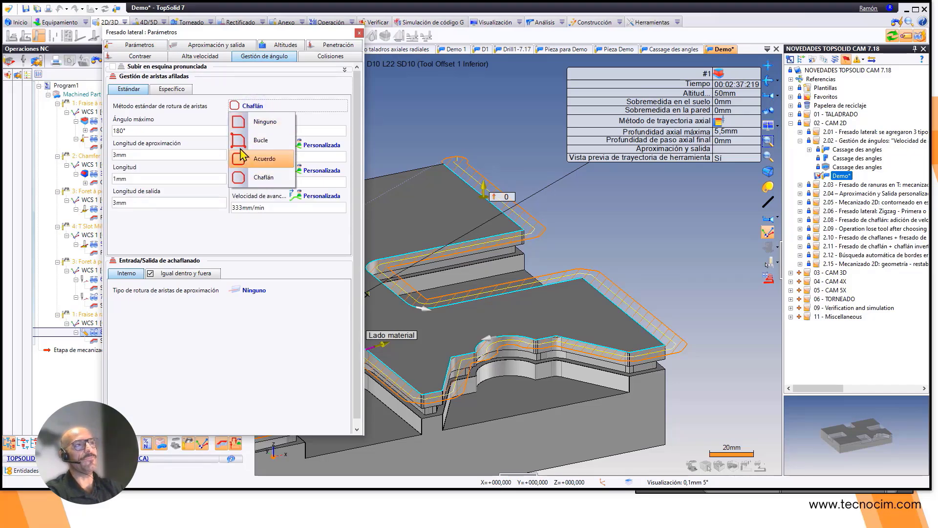
pyautogui.click(391, 125)
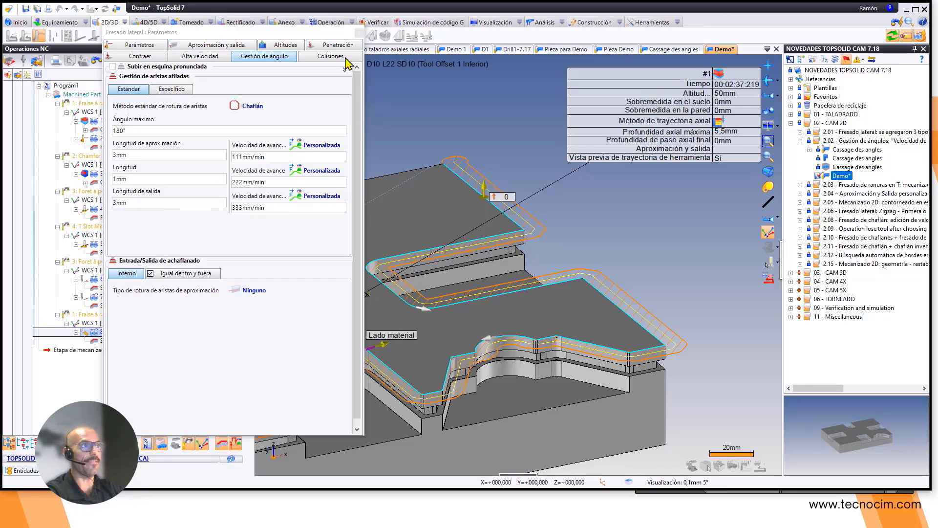
pyautogui.click(360, 33)
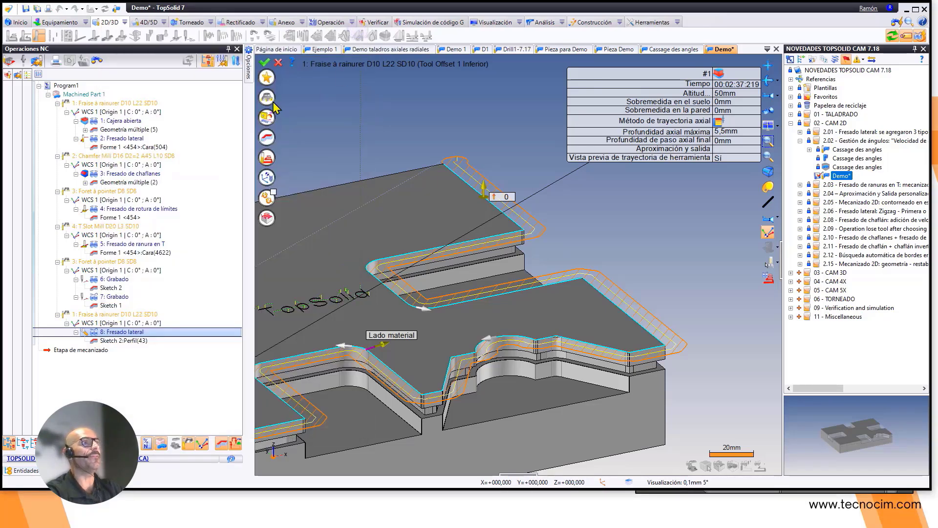
pyautogui.click(265, 63)
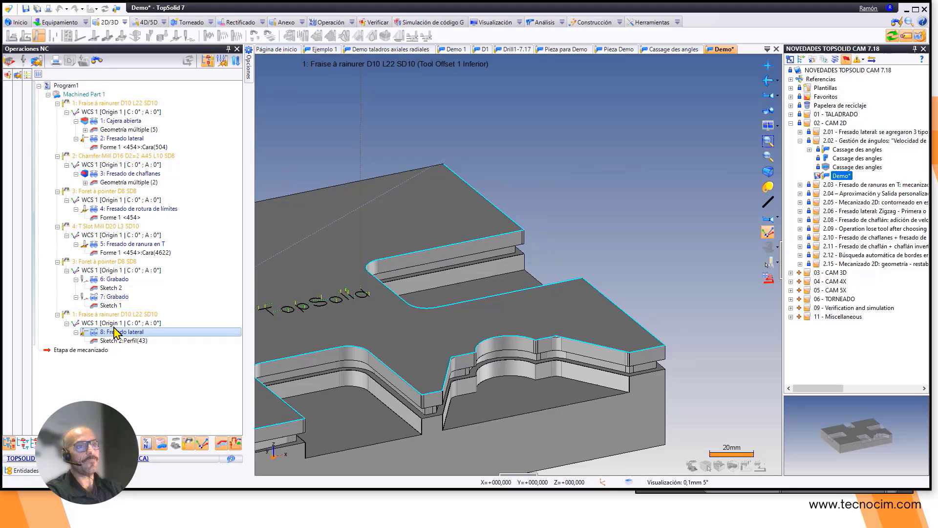
# Simulate side milling operation 8, advance through its first movements and bring the feedrate readout into view.
pyautogui.doubleClick(83, 333)
pyautogui.click(87, 335)
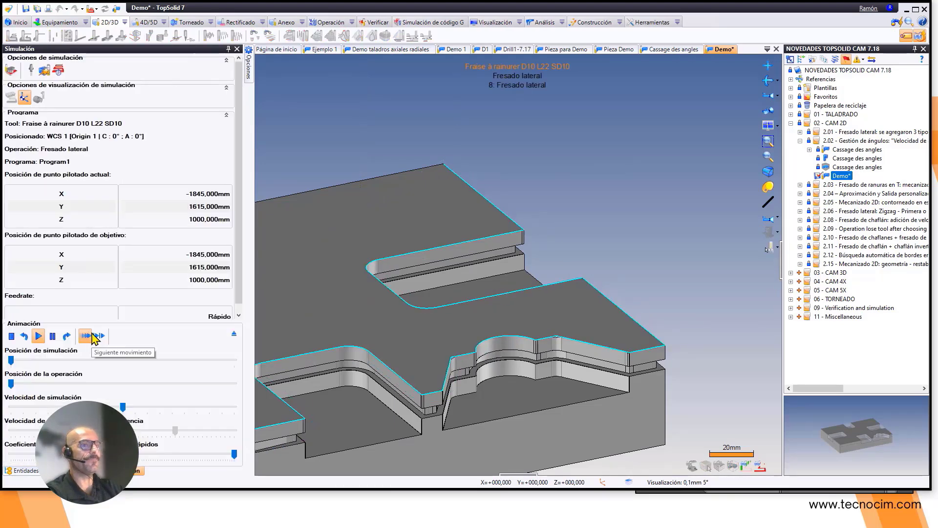
pyautogui.click(85, 337)
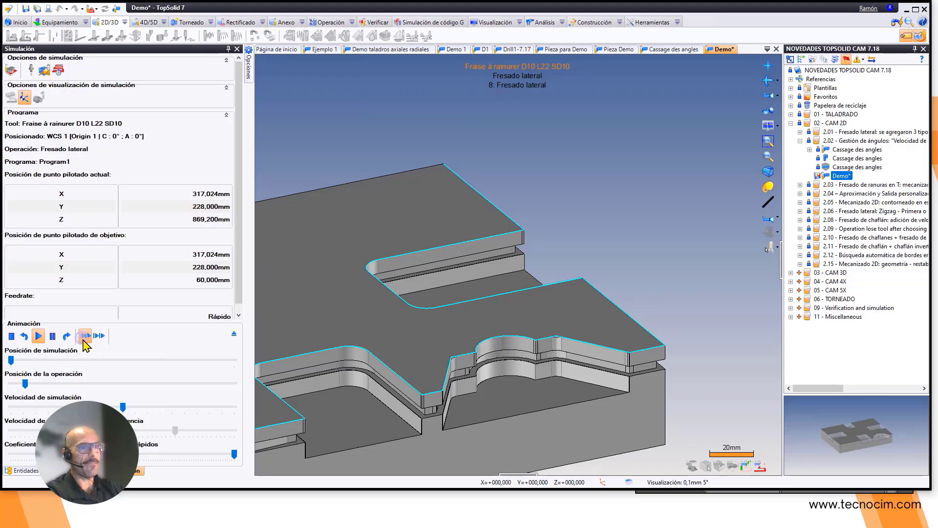
pyautogui.click(85, 336)
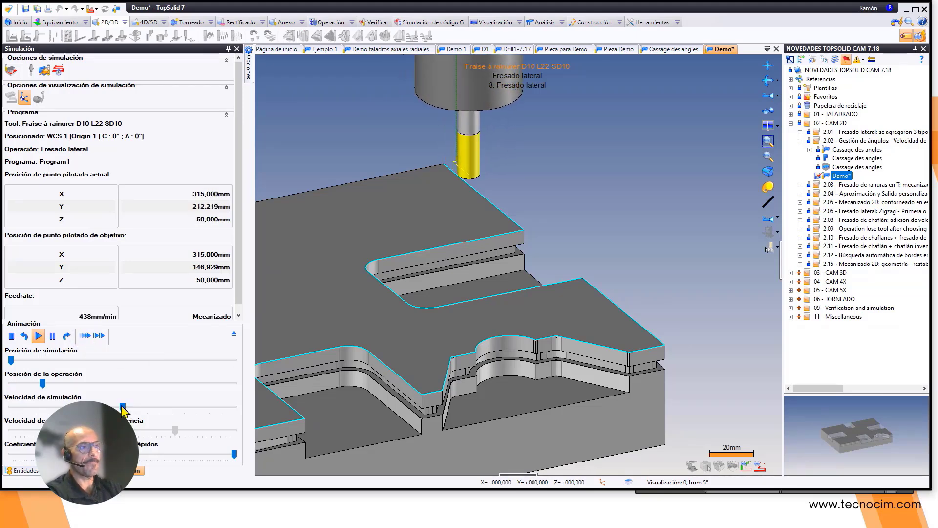
pyautogui.click(238, 316)
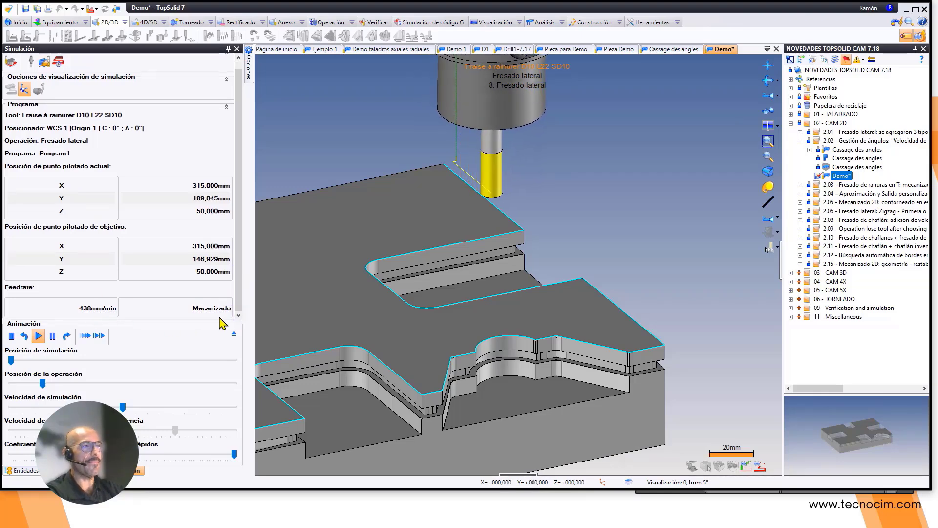
# Examine the simulated tool's path around the part's chamfered outer corner and along the following edge.
pyautogui.scroll(5, 535, 229)
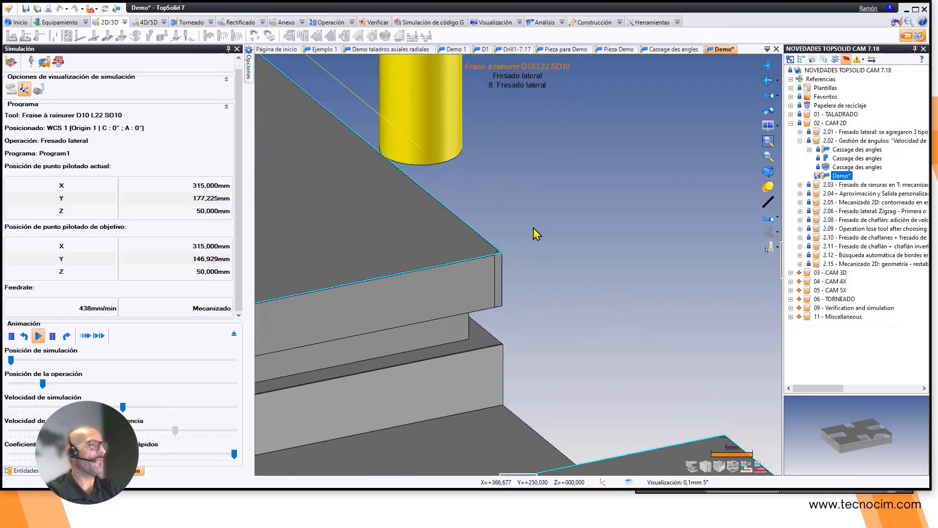
pyautogui.moveTo(530, 250); pyautogui.dragTo(535, 226, button='middle')
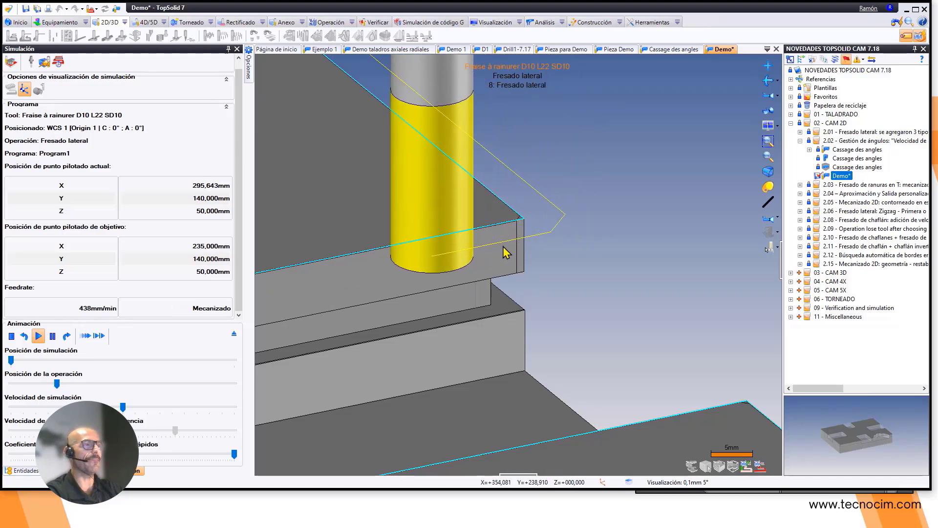
pyautogui.scroll(-5, 508, 244)
pyautogui.moveTo(508, 244); pyautogui.dragTo(529, 240, button='middle')
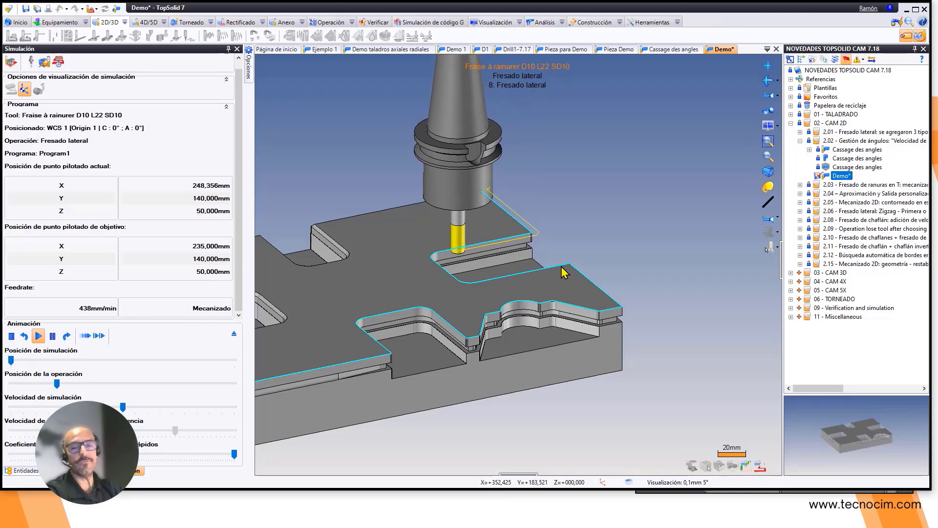
pyautogui.click(234, 336)
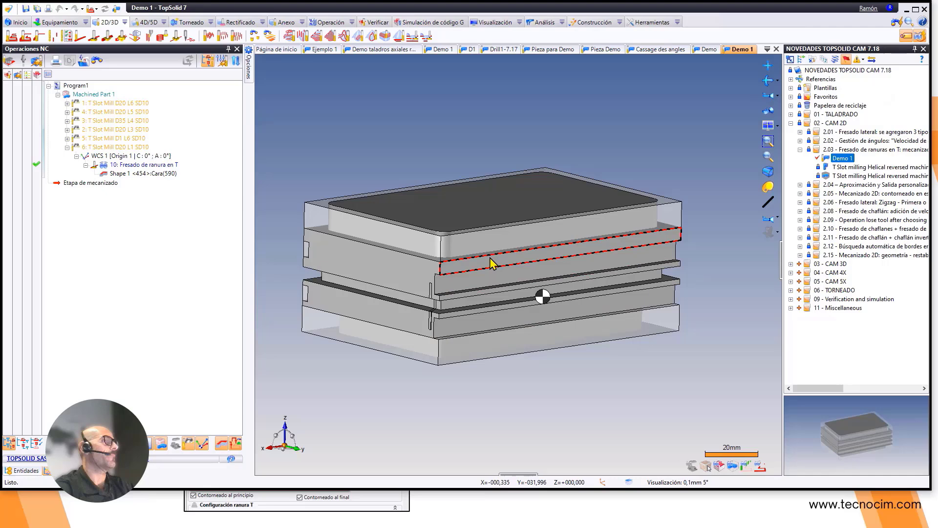
# Open T-slot milling operation 10 (Fresado de ranura en T) of the Demo 1 document for editing.
pyautogui.moveTo(492, 259); pyautogui.dragTo(501, 250, button='middle')
pyautogui.scroll(2, 520, 264)
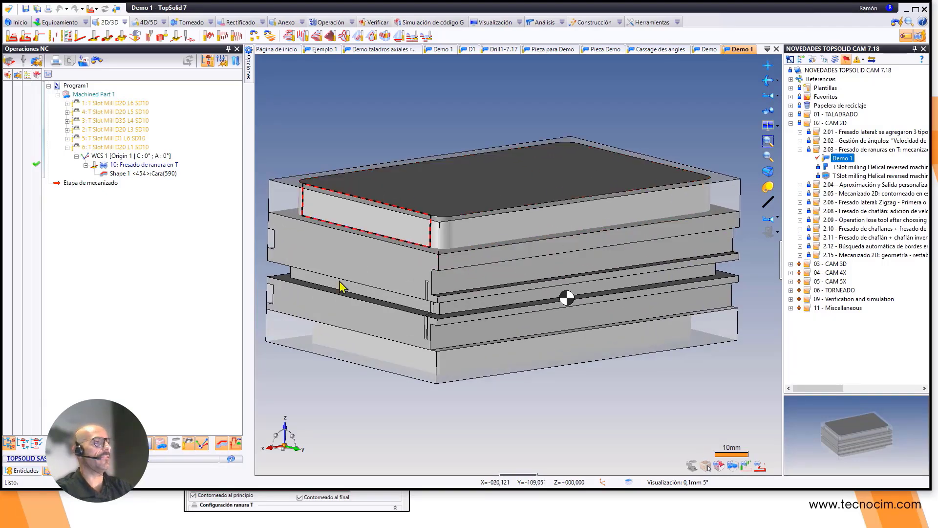
pyautogui.click(147, 166)
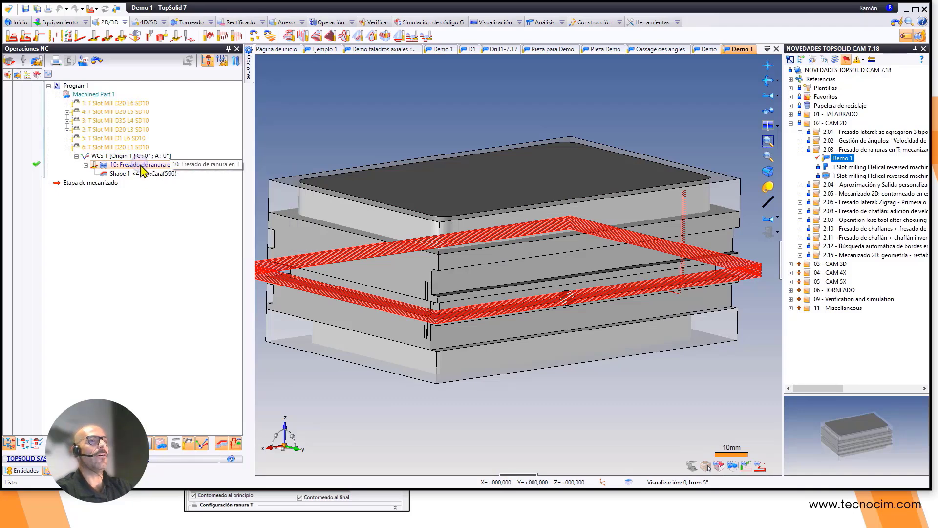
pyautogui.doubleClick(142, 166)
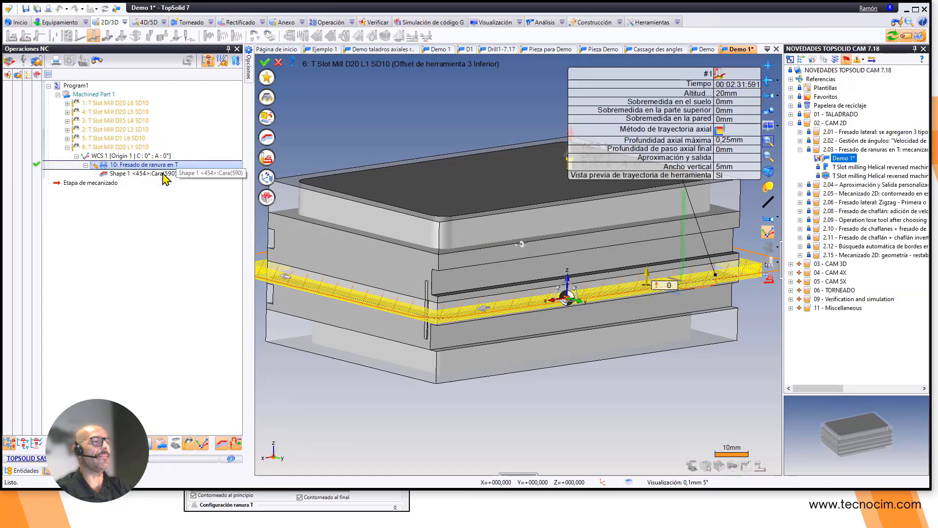
pyautogui.moveTo(484, 315); pyautogui.dragTo(453, 320, button='middle')
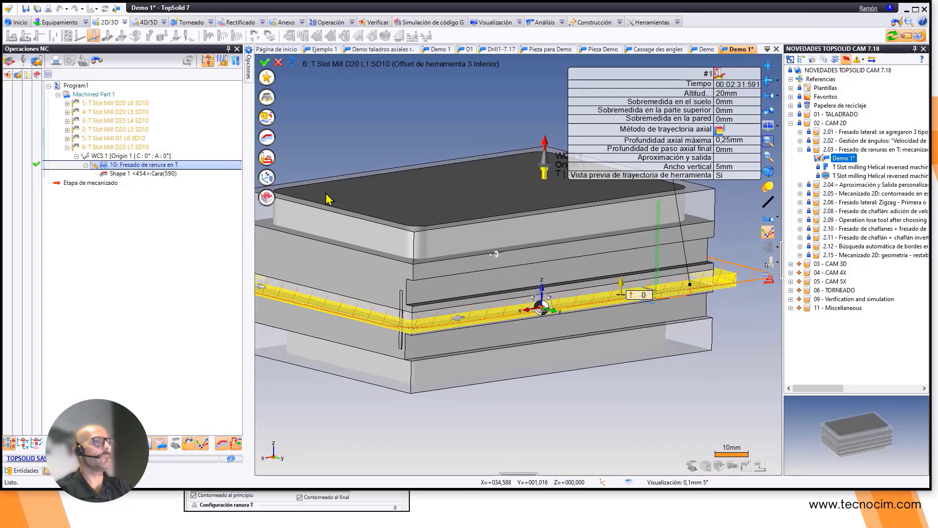
# Inspect the slot face used as the T-slot operation's geometry and check its tool selection.
pyautogui.click(267, 139)
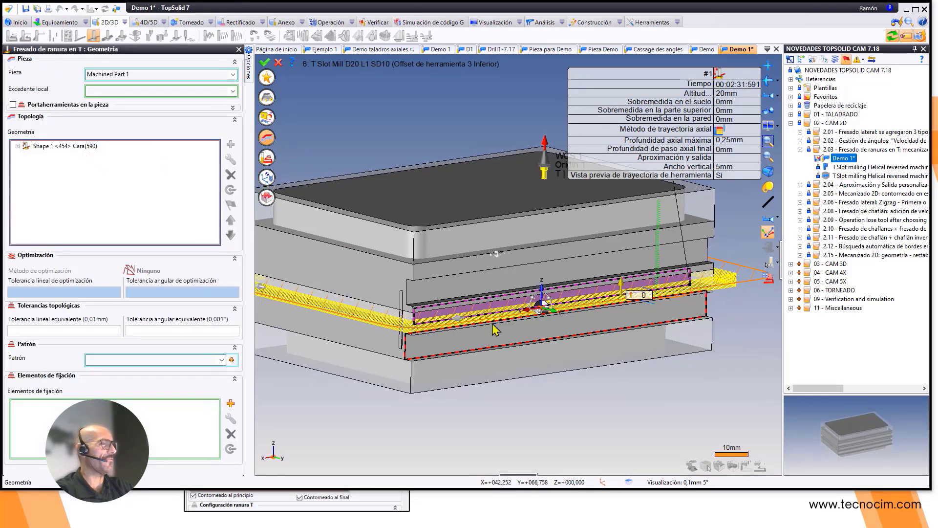
pyautogui.moveTo(494, 330); pyautogui.dragTo(438, 311, button='middle')
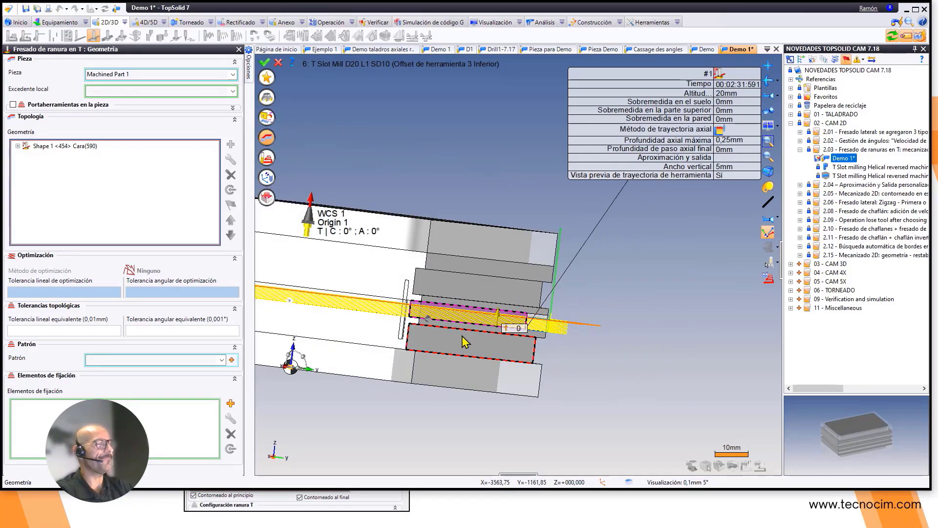
pyautogui.scroll(-2, 462, 336)
pyautogui.moveTo(464, 341); pyautogui.dragTo(536, 348, button='middle')
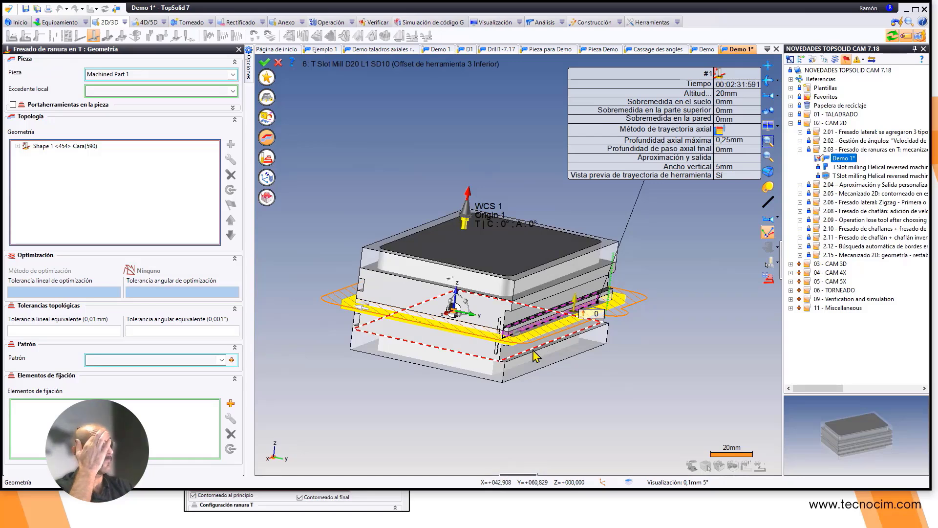
pyautogui.click(265, 94)
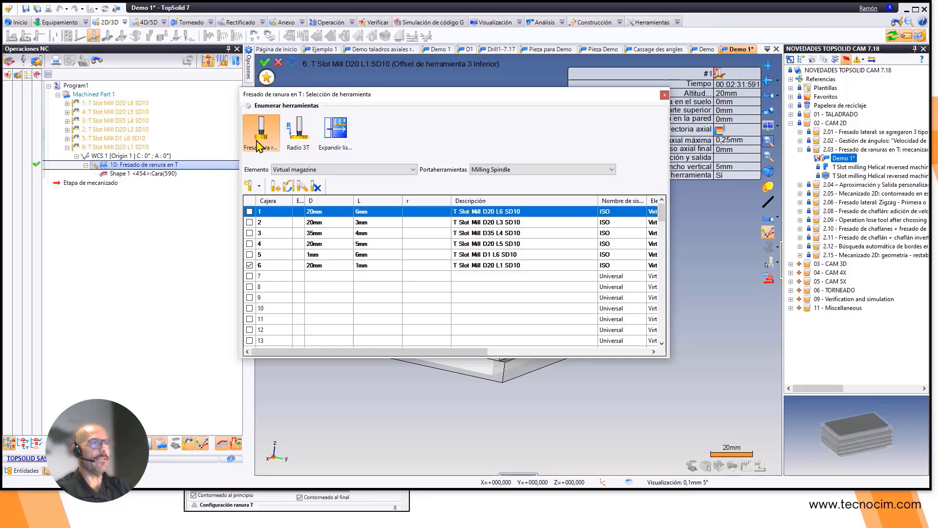
pyautogui.click(260, 132)
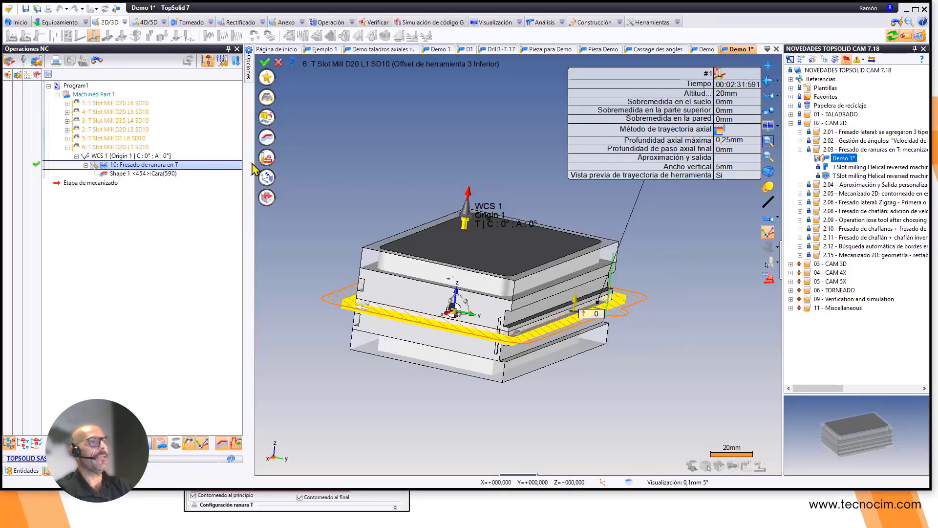
# Open the T-slot milling parameters and check which helical types are available for the helical mode.
pyautogui.click(267, 157)
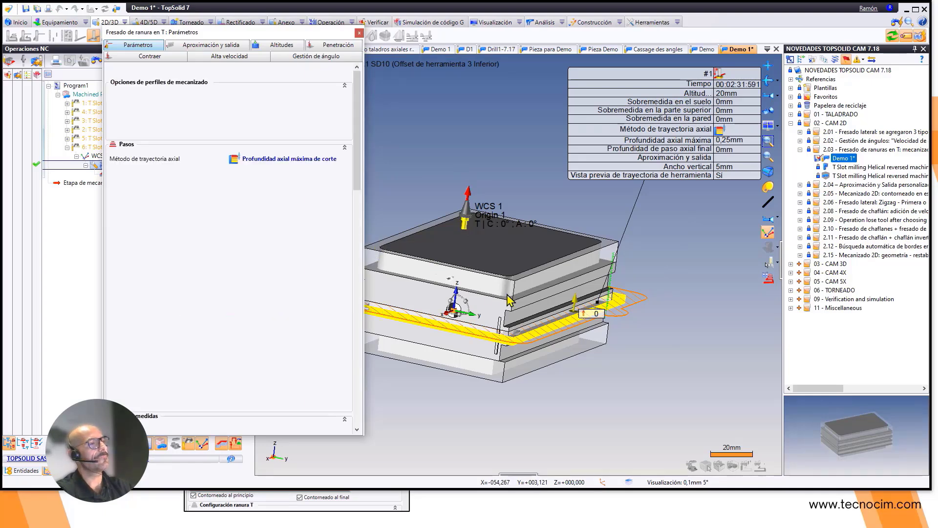
pyautogui.moveTo(553, 326); pyautogui.dragTo(601, 310, button='middle')
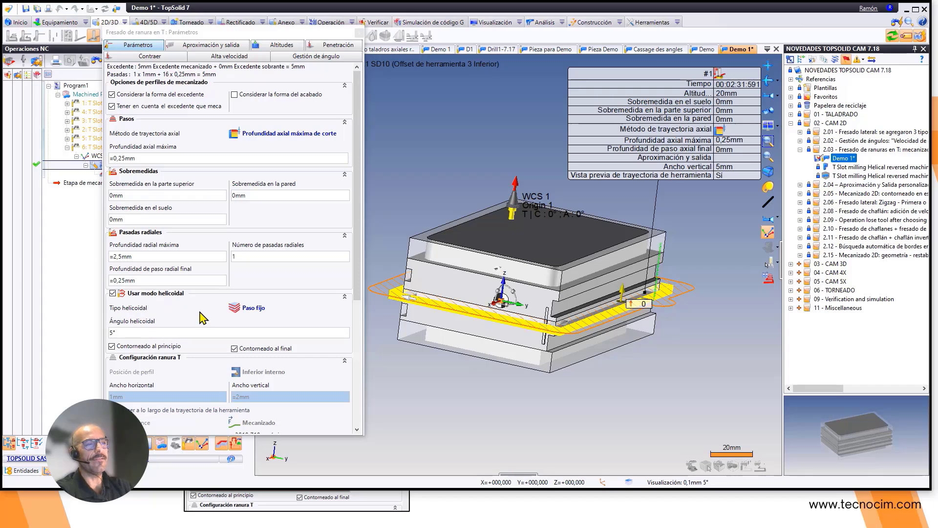
pyautogui.click(249, 308)
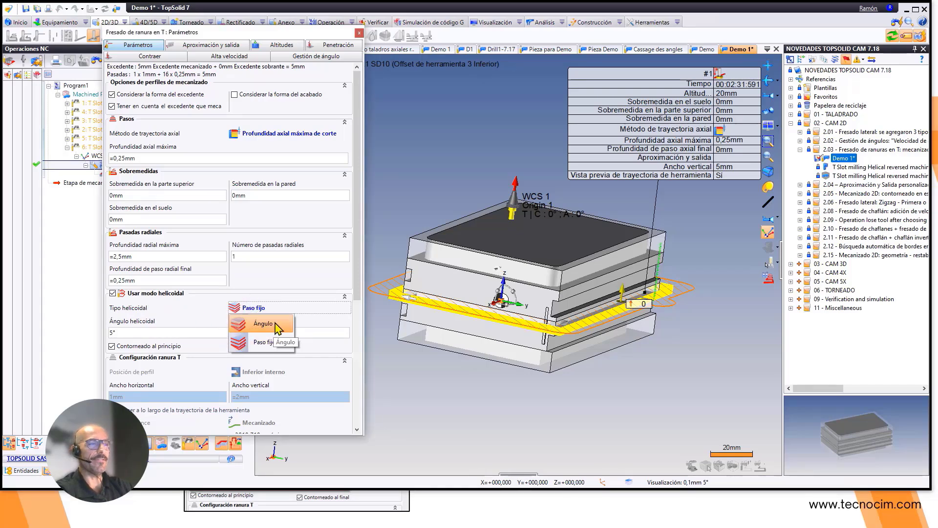
pyautogui.click(204, 312)
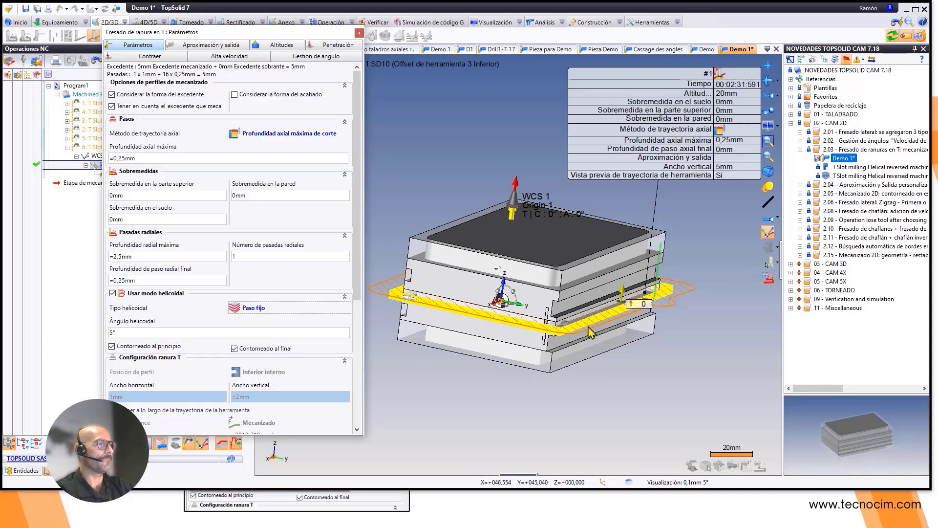
# Examine the helical toolpath preview along the slot, including its entry and exit moves near the part's corner.
pyautogui.scroll(2, 655, 318)
pyautogui.scroll(3, 635, 280)
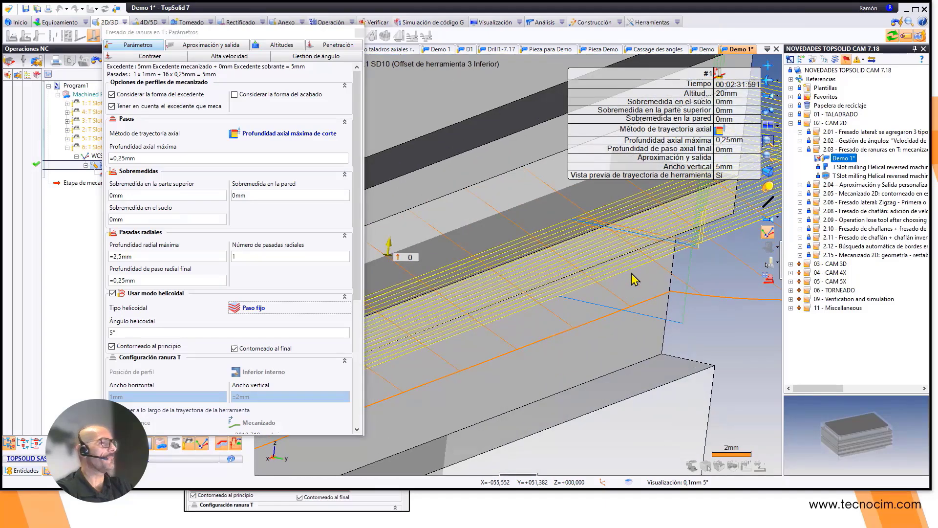
pyautogui.moveTo(632, 273); pyautogui.dragTo(647, 297, button='middle')
pyautogui.scroll(5, 602, 255)
pyautogui.moveTo(603, 255); pyautogui.dragTo(551, 251, button='middle')
pyautogui.scroll(-3, 551, 251)
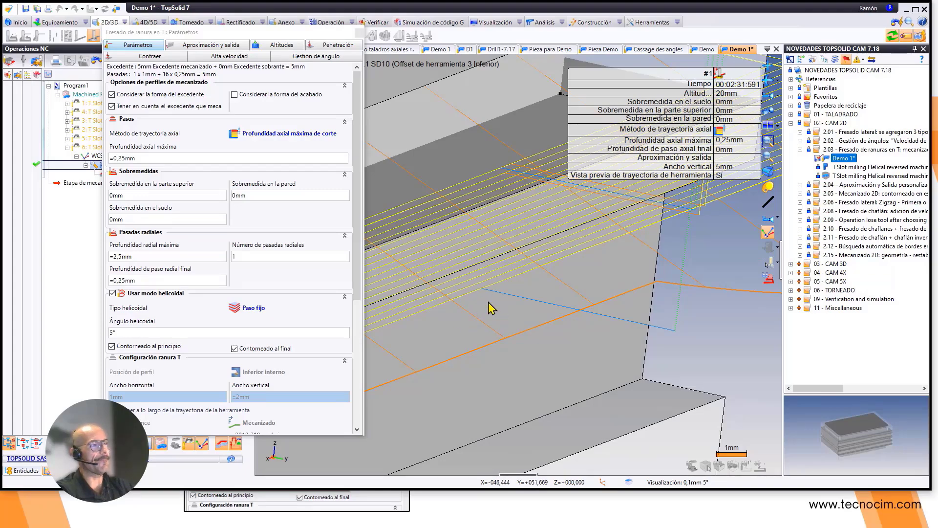
pyautogui.scroll(-5, 491, 308)
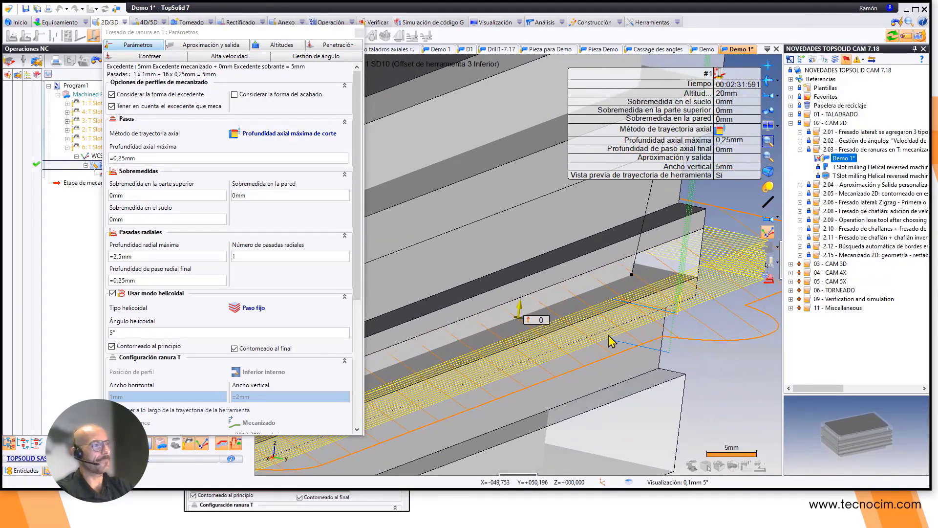
pyautogui.scroll(-2, 609, 337)
pyautogui.moveTo(610, 337); pyautogui.dragTo(605, 299, button='middle')
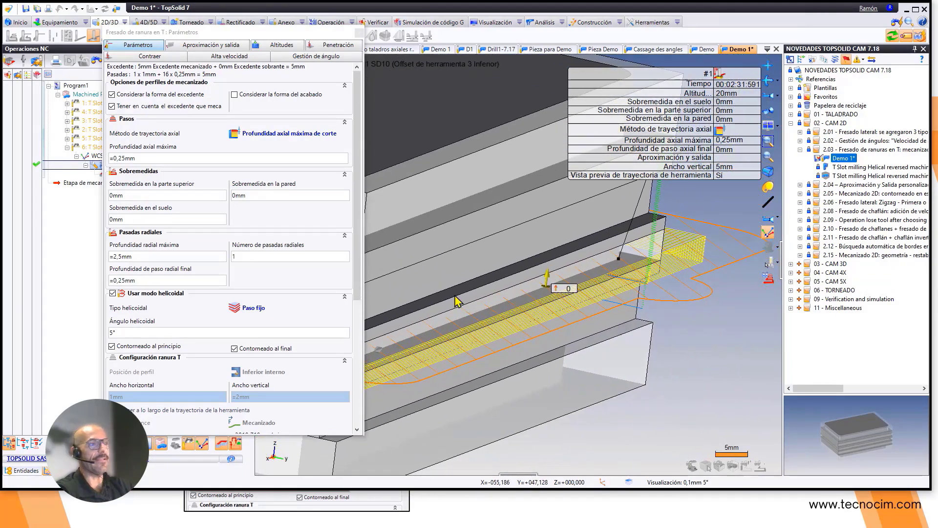
# Turn off helical mode (Usar modo helicoidal) for the T-slot milling operation.
pyautogui.click(113, 294)
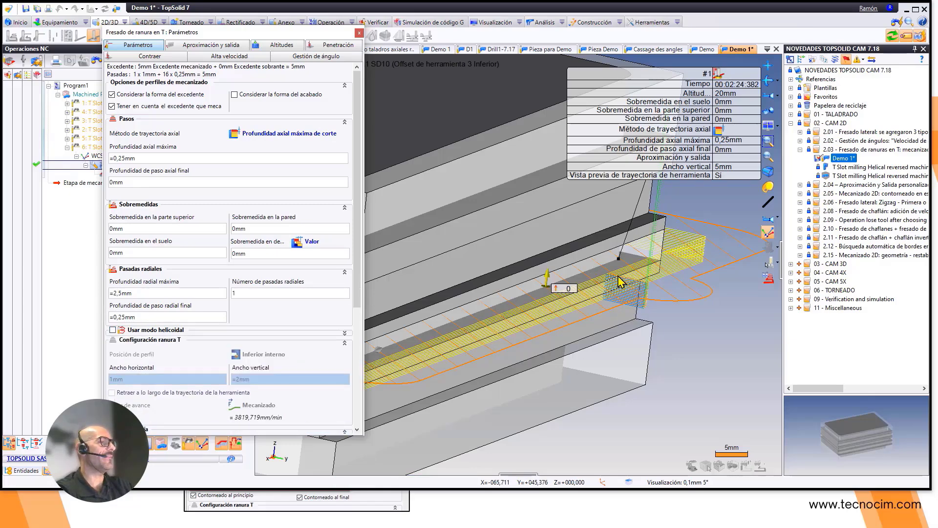
# Check the non-helical passes near the slot's corner and turn helical mode (Usar modo helicoidal) back on for the T-slot operation.
pyautogui.scroll(3, 631, 285)
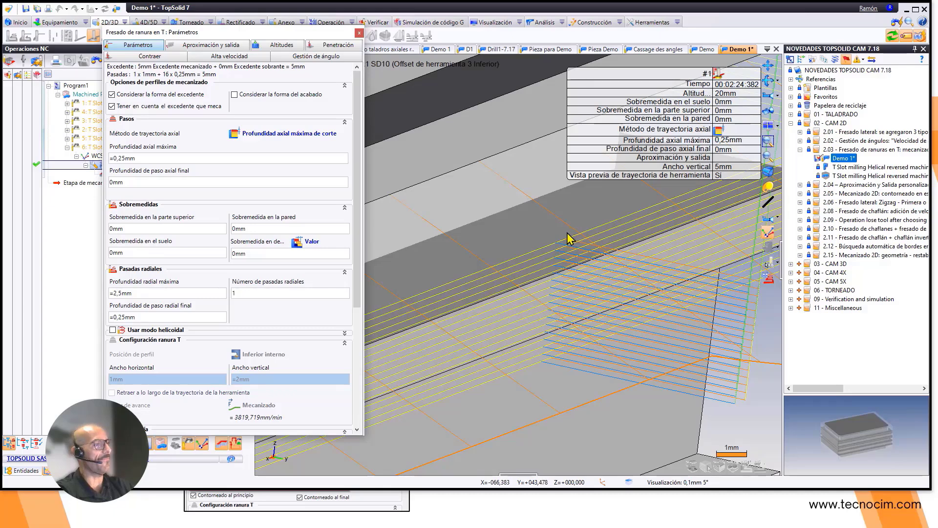
pyautogui.scroll(3, 568, 239)
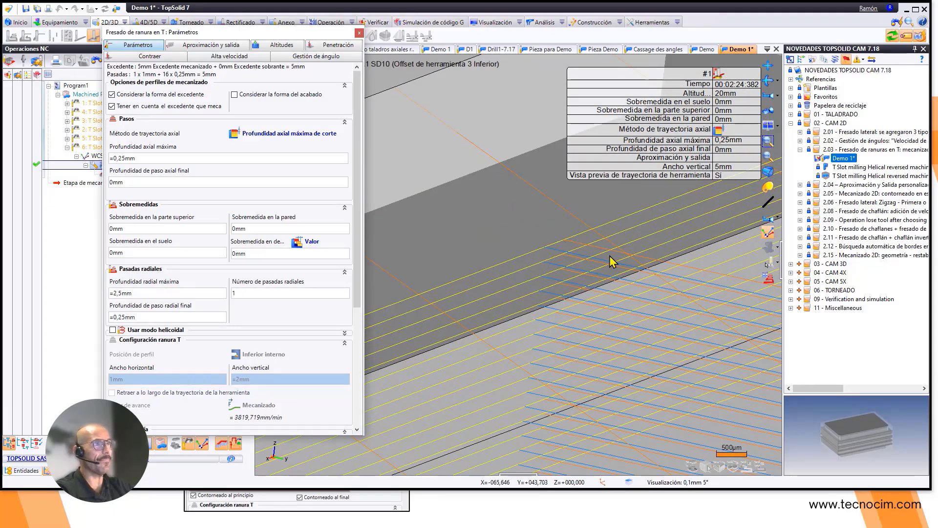
pyautogui.scroll(-4, 579, 274)
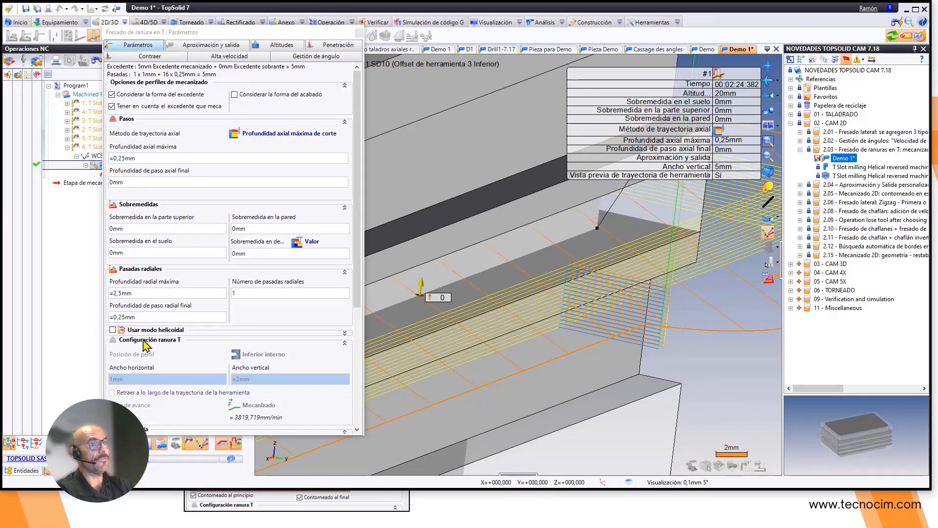
pyautogui.click(113, 329)
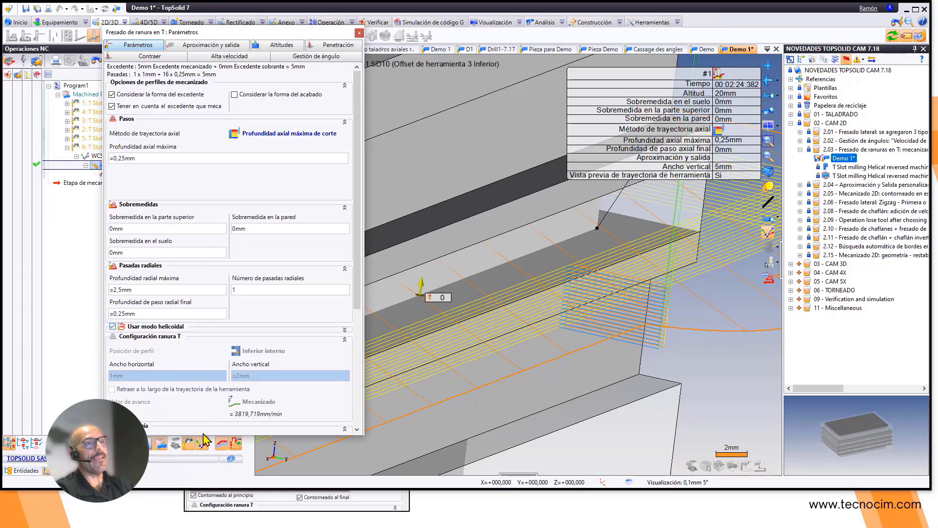
pyautogui.moveTo(208, 34); pyautogui.dragTo(296, 73)
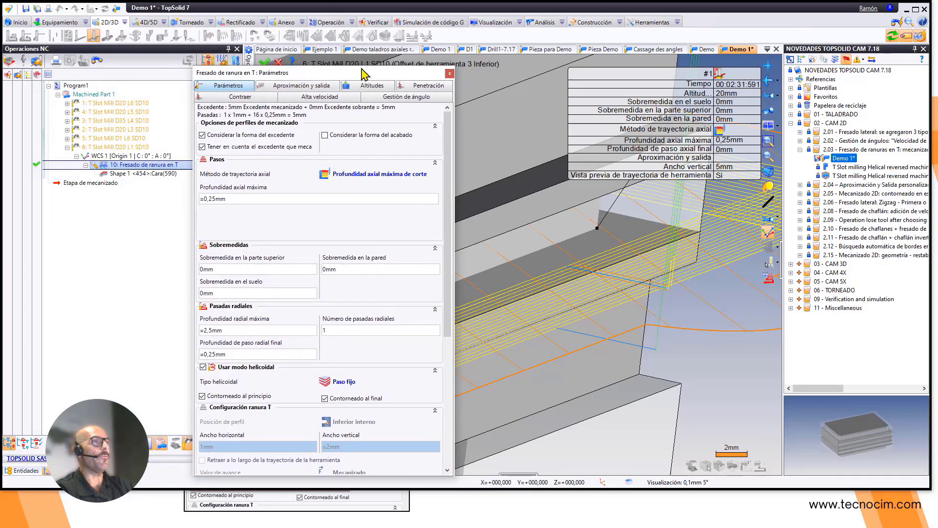
pyautogui.moveTo(362, 74); pyautogui.dragTo(293, 71)
# Review the helical toolpath around the part, close the T-slot milling parameters and validate the operation.
pyautogui.moveTo(614, 278); pyautogui.dragTo(656, 276, button='middle')
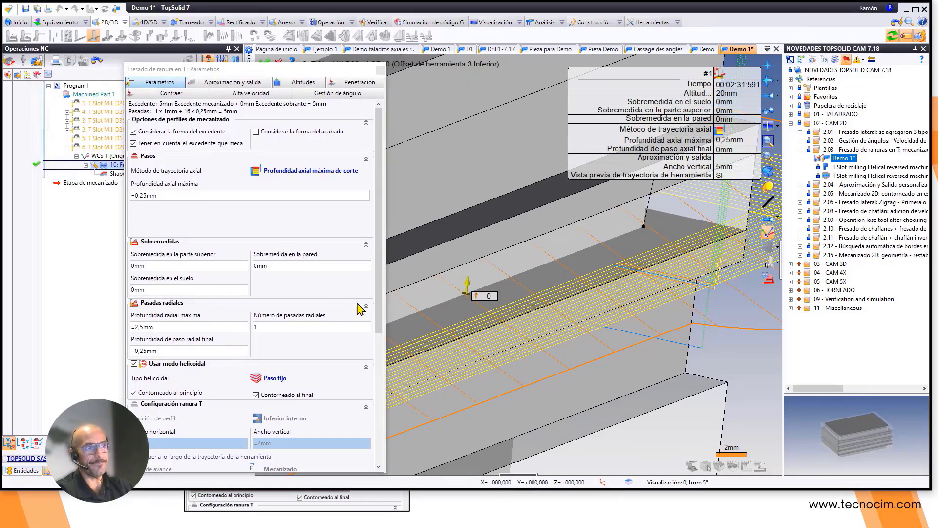
pyautogui.scroll(-5, 513, 304)
pyautogui.moveTo(514, 304); pyautogui.dragTo(648, 289, button='middle')
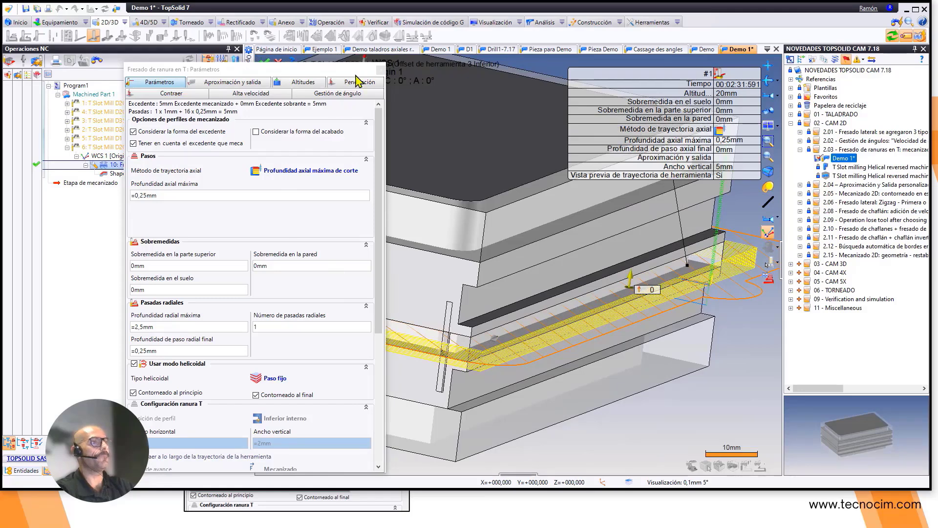
pyautogui.click(380, 70)
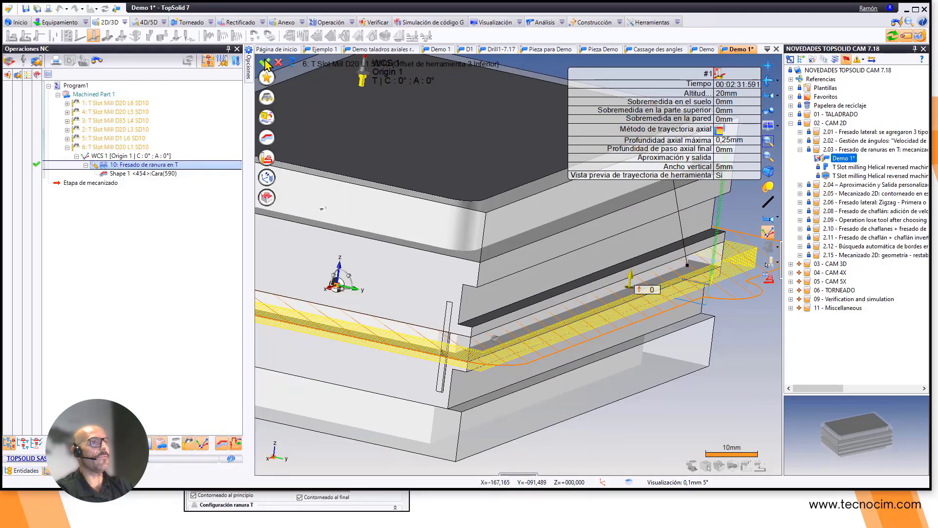
pyautogui.click(266, 64)
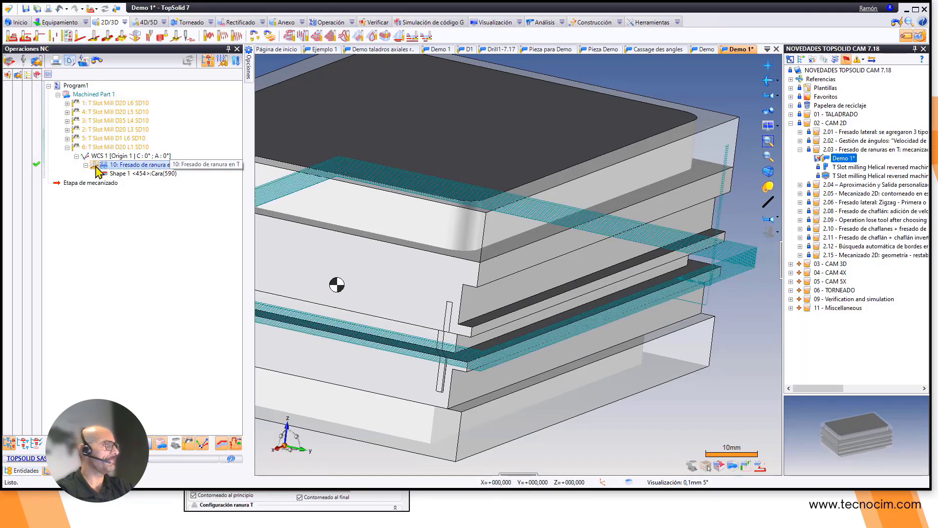
# Simulate the T-slot milling operation, advancing past the initial rapid moves to watch the helical passes around the part, and exit the simulation.
pyautogui.doubleClick(99, 166)
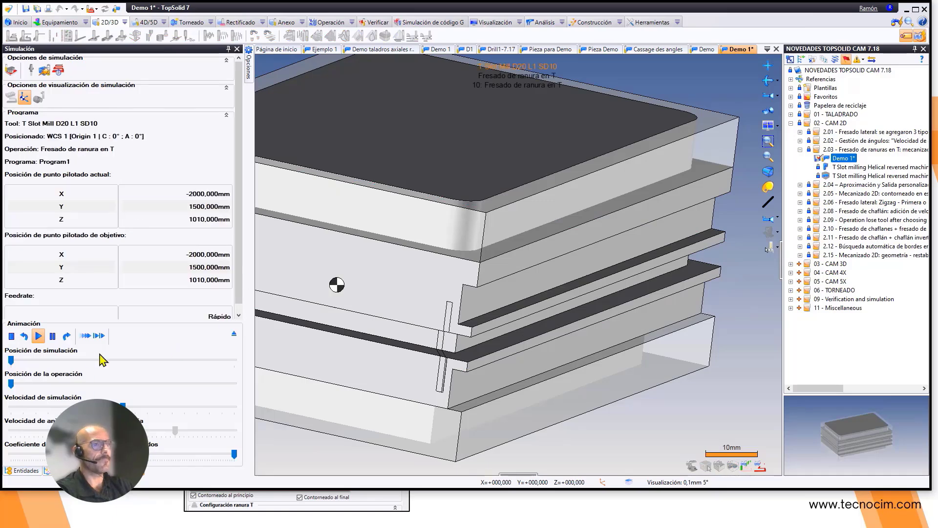
pyautogui.click(85, 336)
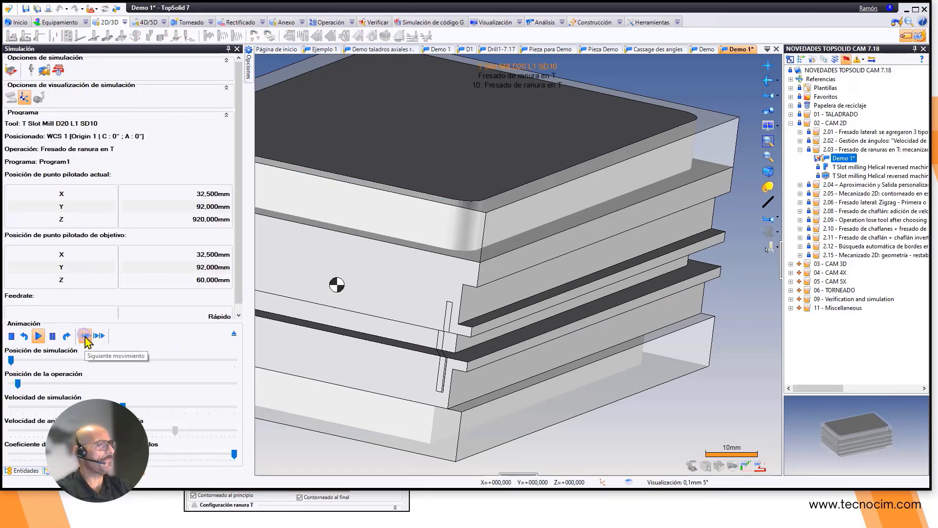
pyautogui.click(84, 335)
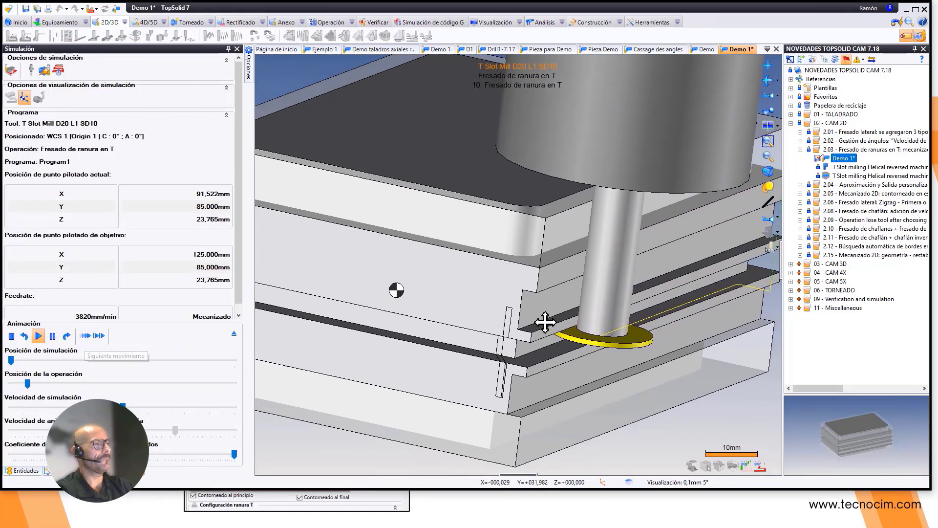
pyautogui.scroll(-1, 236, 296)
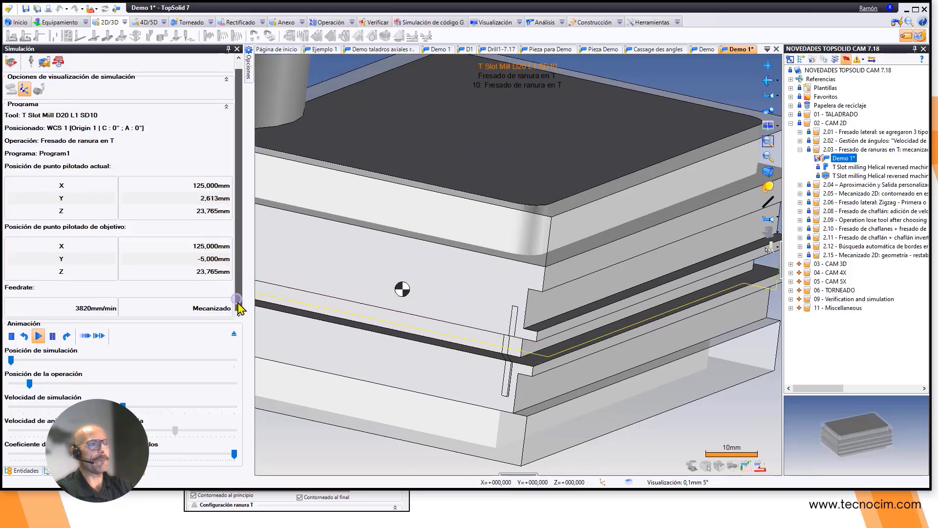
pyautogui.click(234, 334)
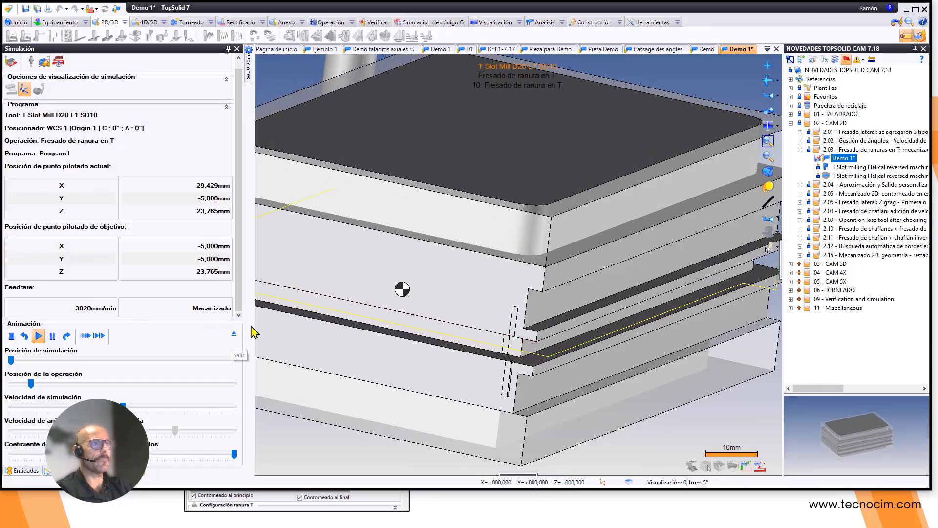
pyautogui.scroll(-2, 389, 279)
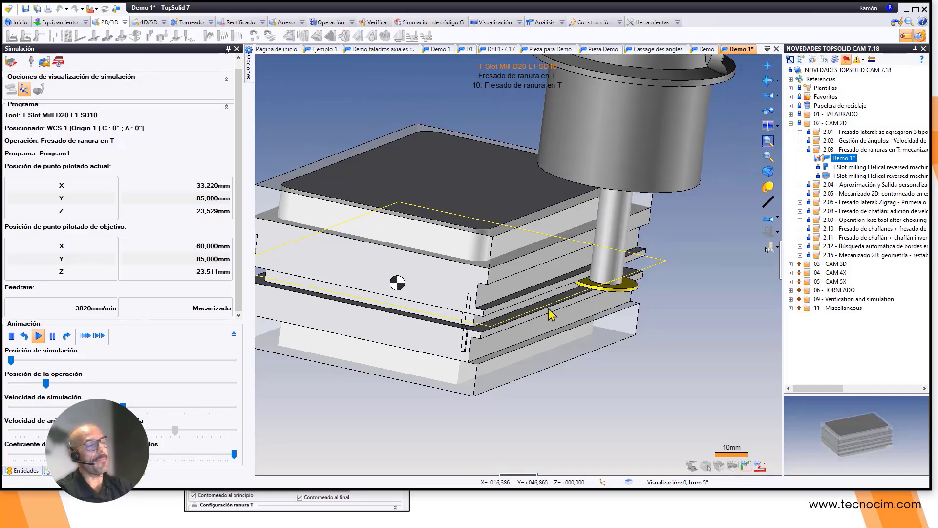
pyautogui.moveTo(594, 287); pyautogui.dragTo(543, 159, button='middle')
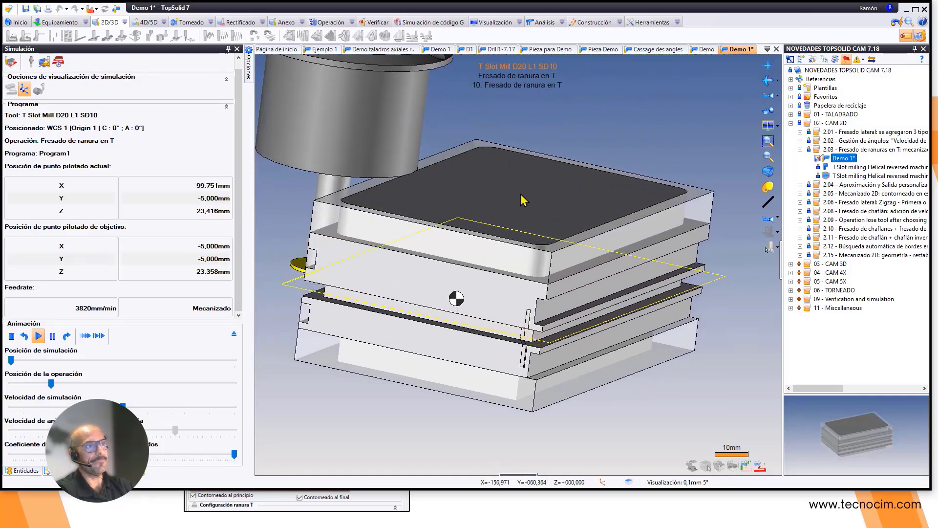
pyautogui.click(234, 335)
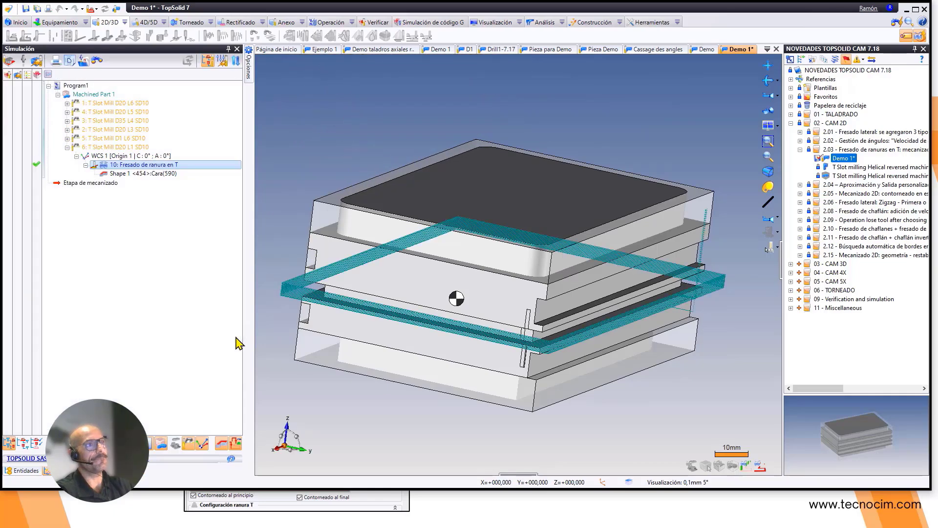
pyautogui.scroll(-3, 474, 243)
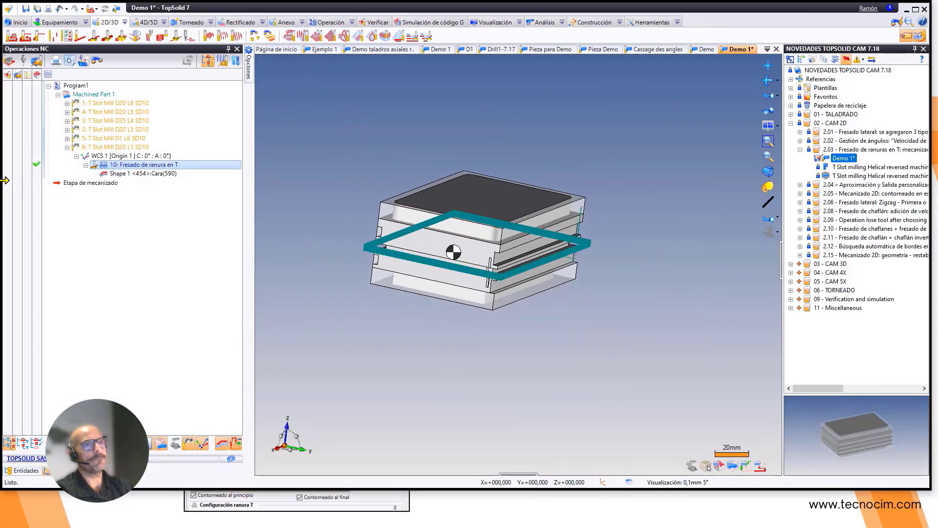
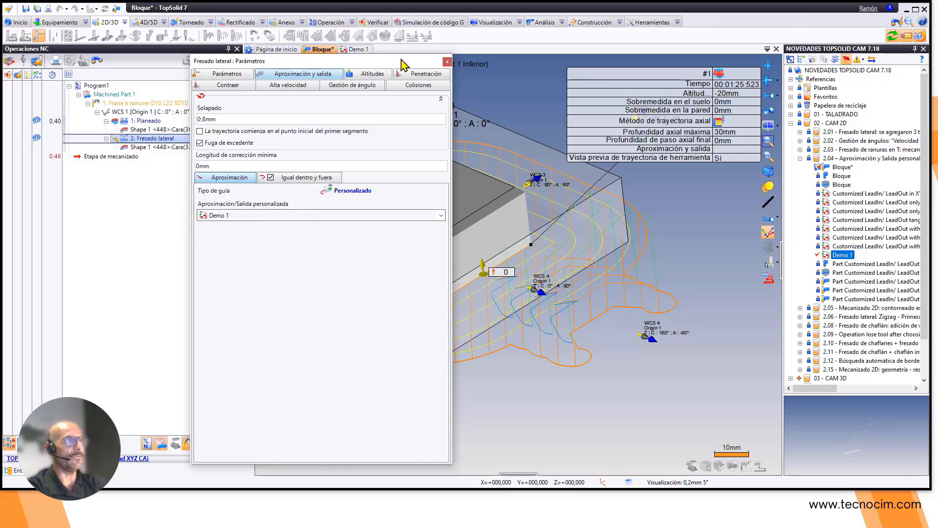
# Close the side milling parameters, validate the operation and open the Demo 1 custom approach/exit document.
pyautogui.click(447, 62)
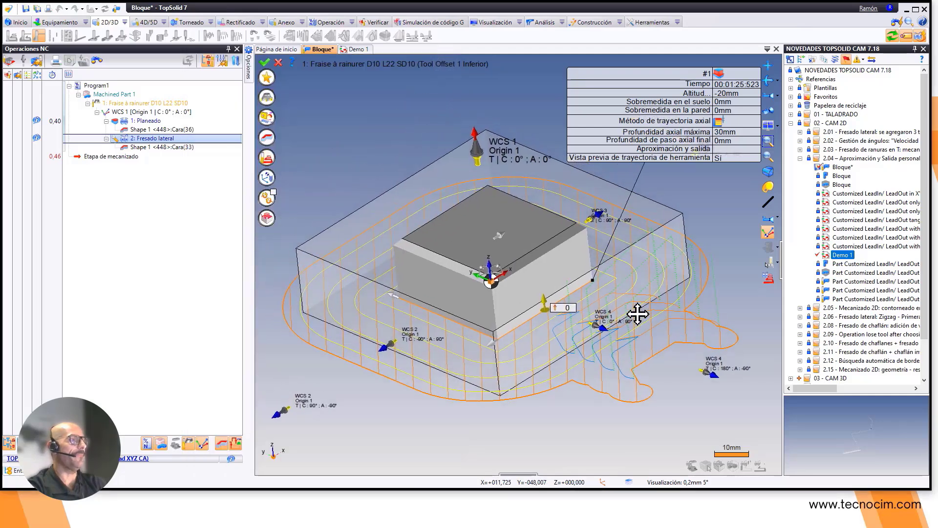
pyautogui.click(265, 62)
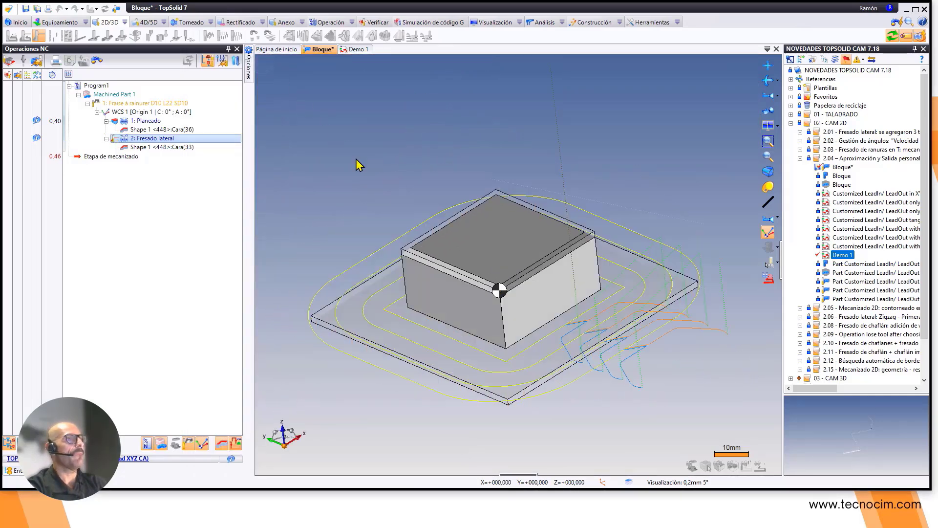
pyautogui.doubleClick(841, 255)
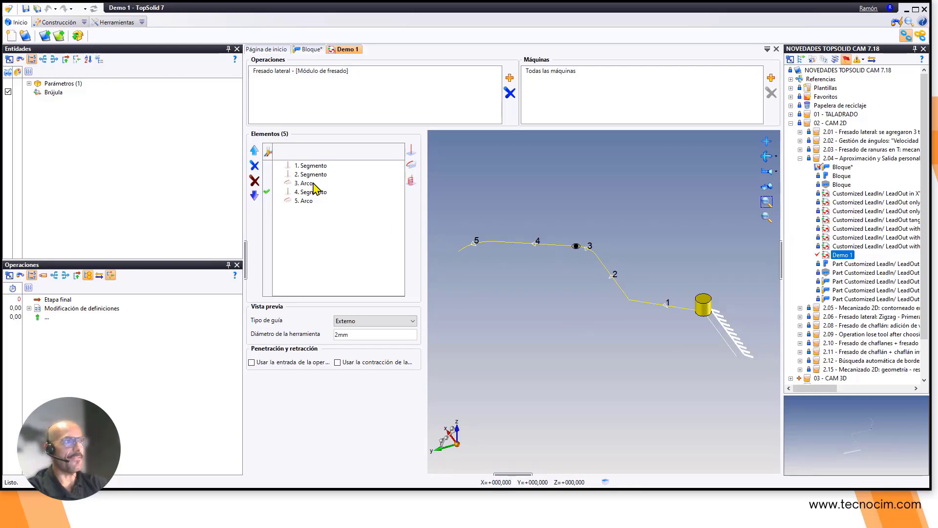
# Inspect the feedrate, angle, distance and radius settings of each of the five segments and arcs in the custom approach.
pyautogui.click(312, 163)
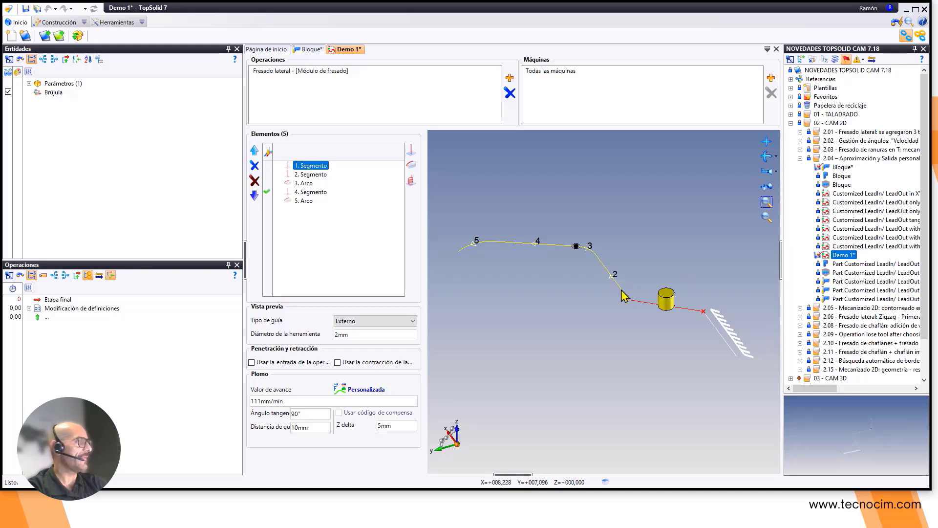
pyautogui.click(310, 175)
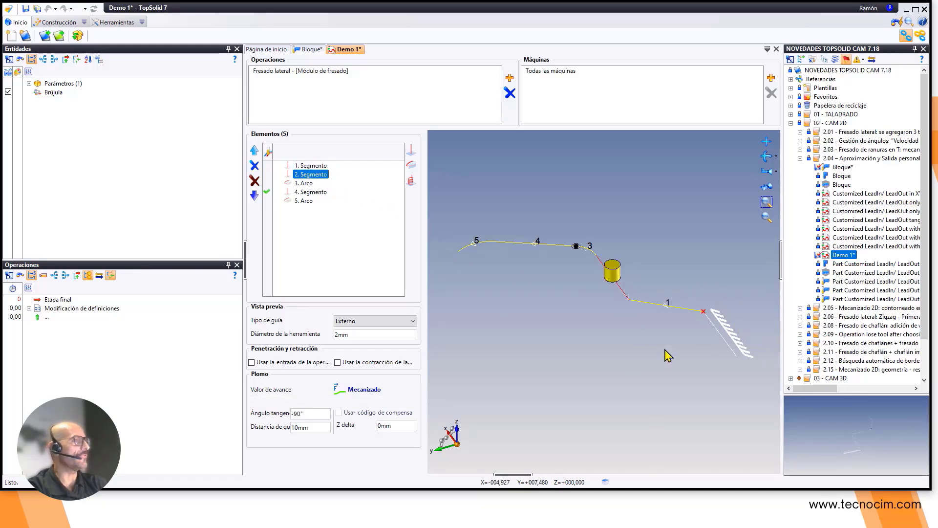
pyautogui.click(305, 185)
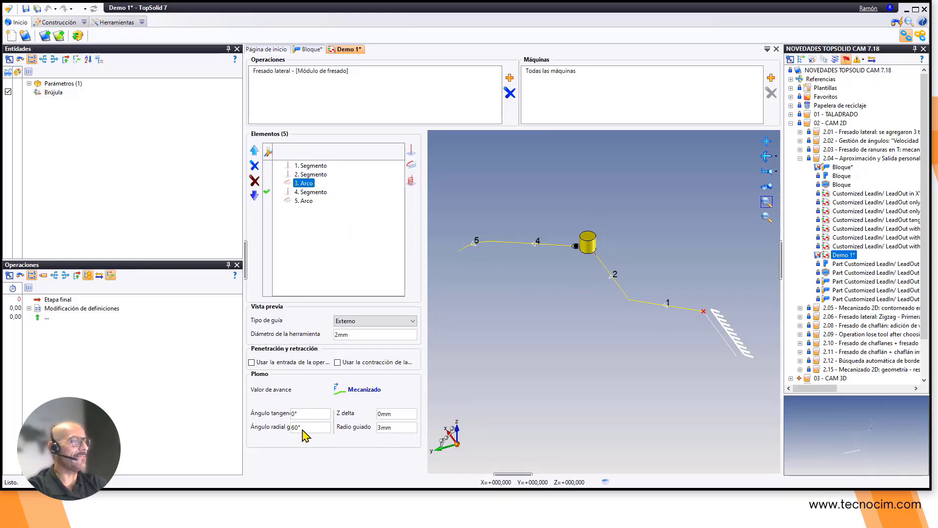
pyautogui.click(320, 193)
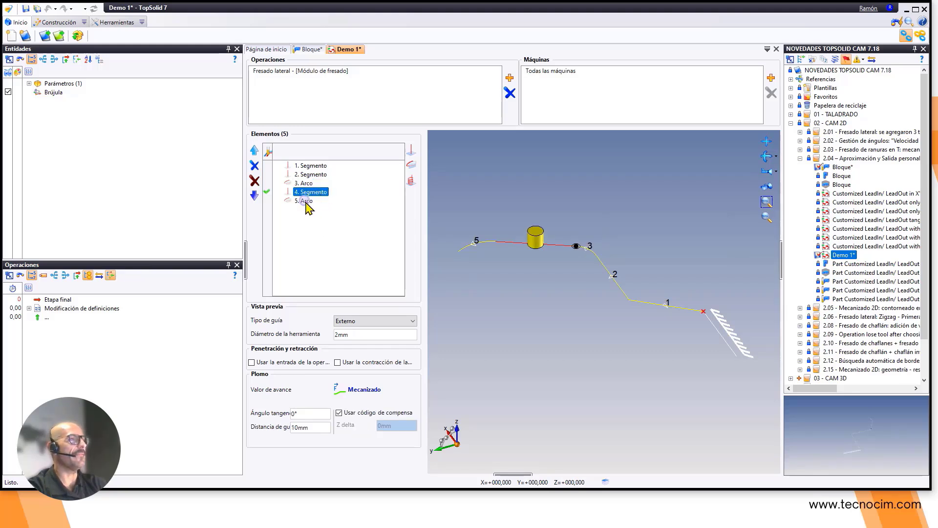
pyautogui.click(307, 201)
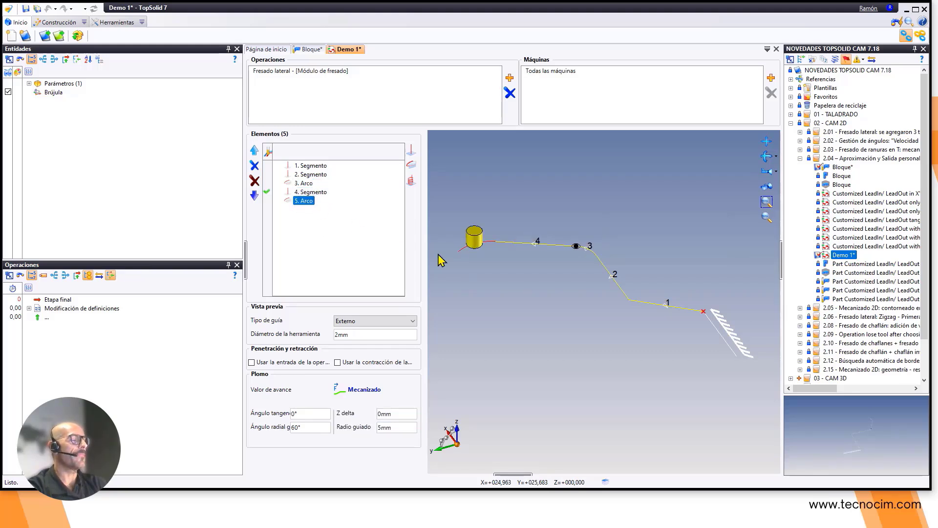
pyautogui.scroll(-2, 619, 289)
pyautogui.scroll(2, 618, 288)
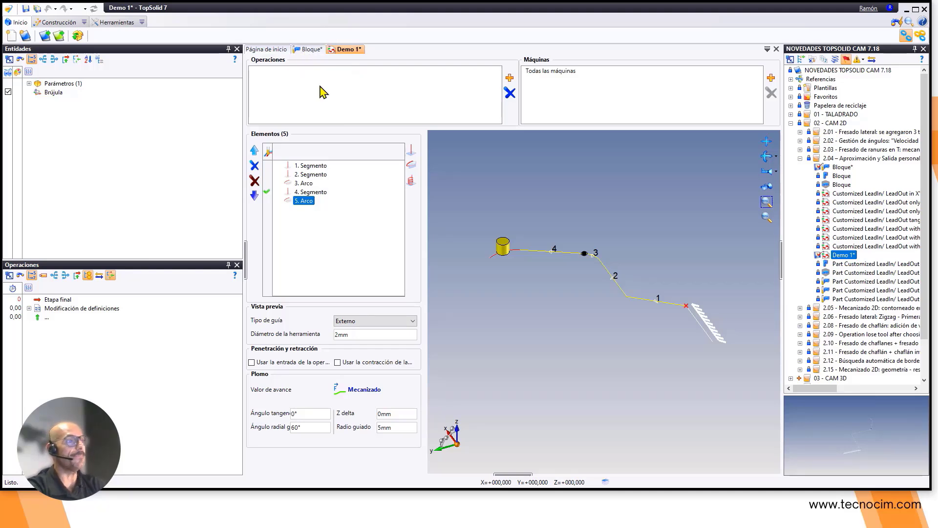
# Enable use of the operation's penetration and retraction for the custom approach/exit and save the Demo 1 document.
pyautogui.click(258, 361)
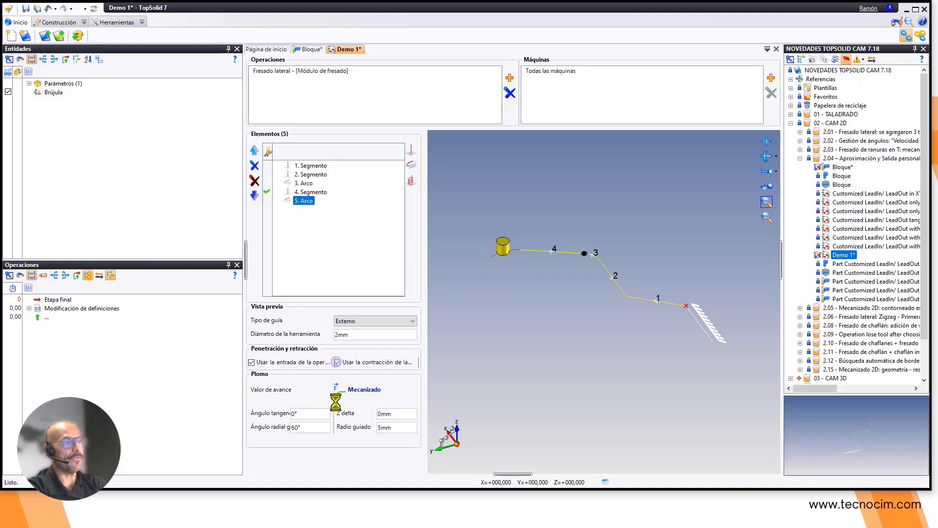
pyautogui.click(338, 363)
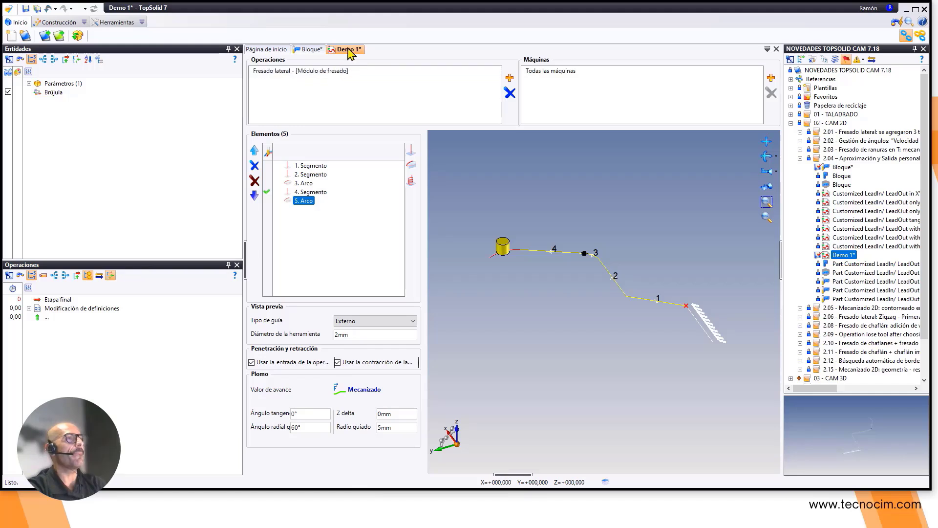
pyautogui.rightClick(350, 52)
pyautogui.click(357, 52)
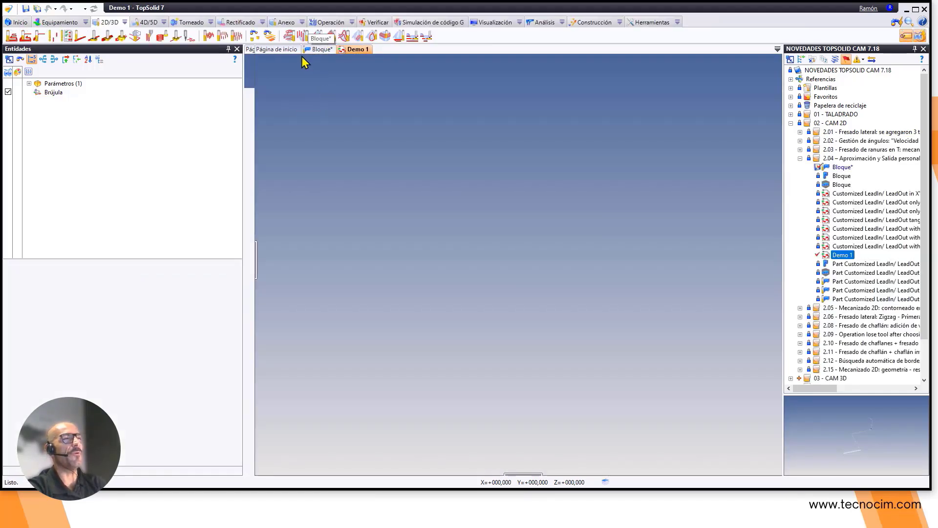
# Return to the Bloque document and execute the side milling operation (Fresado lateral) again to recalculate its toolpath.
pyautogui.click(313, 49)
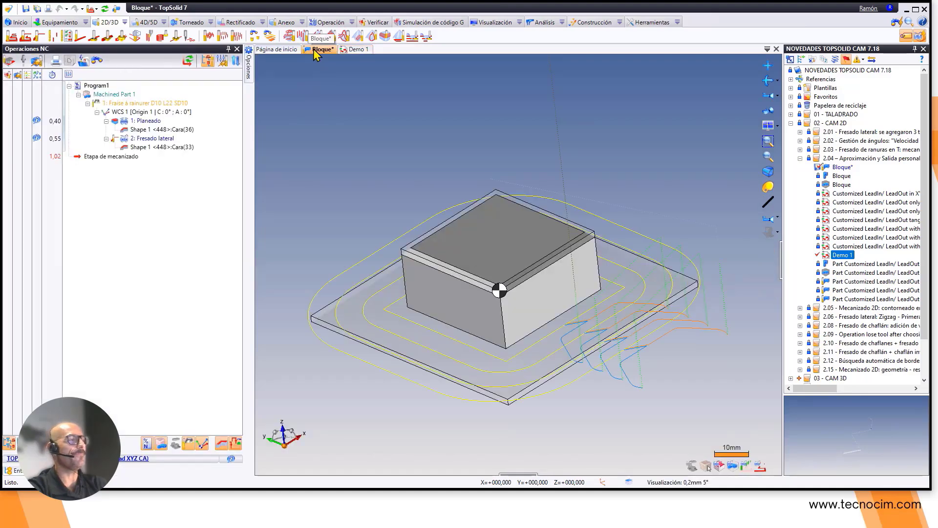
pyautogui.moveTo(532, 371)
pyautogui.mouseDown(button='middle')
pyautogui.moveTo(508, 357)
pyautogui.moveTo(519, 364)
pyautogui.mouseUp(button='middle')
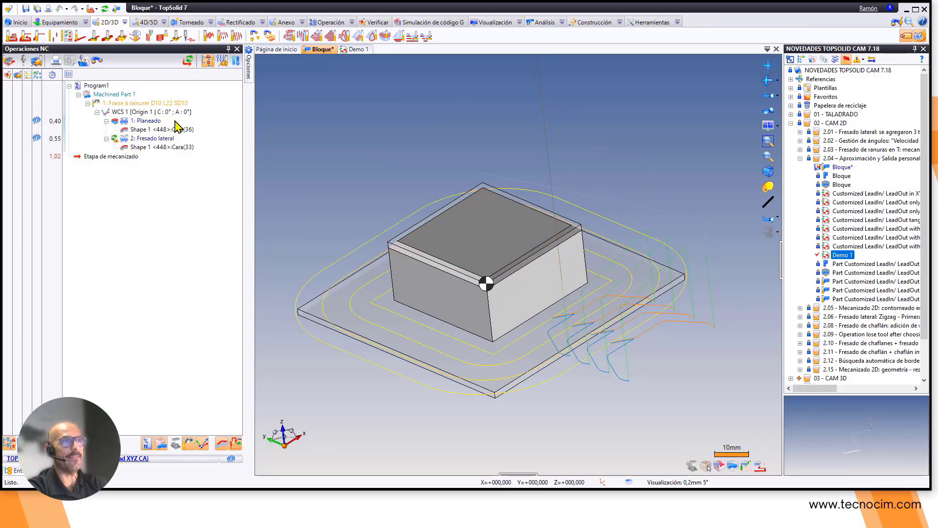
pyautogui.rightClick(156, 139)
pyautogui.moveTo(229, 190)
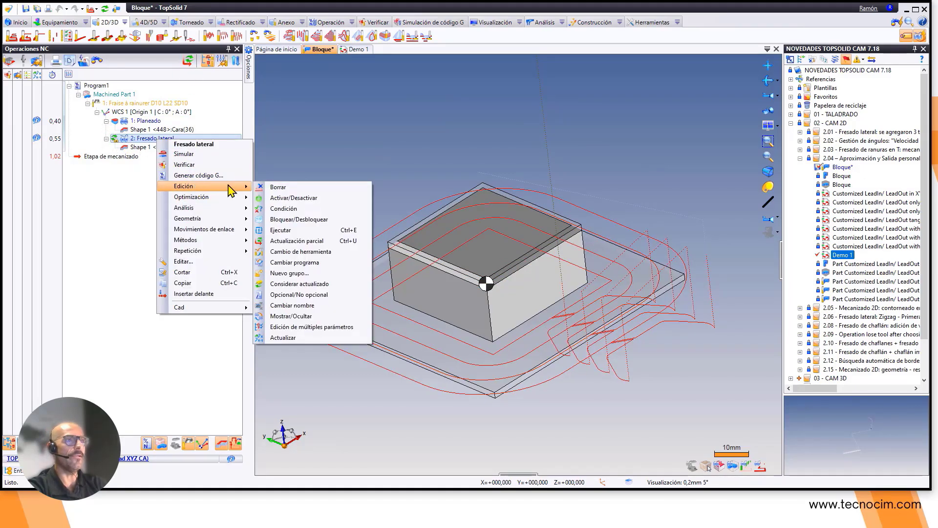
pyautogui.click(284, 230)
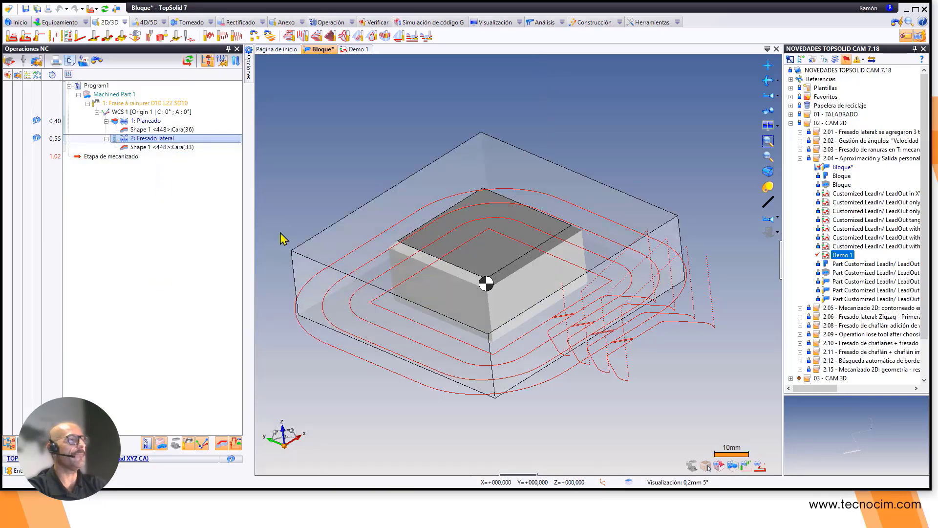
# Examine the recalculated side milling toolpath around the block, focusing on the approach, exit and penetration moves beside the stock.
pyautogui.moveTo(597, 322); pyautogui.dragTo(465, 254, button='middle')
pyautogui.moveTo(585, 396); pyautogui.dragTo(590, 387, button='middle')
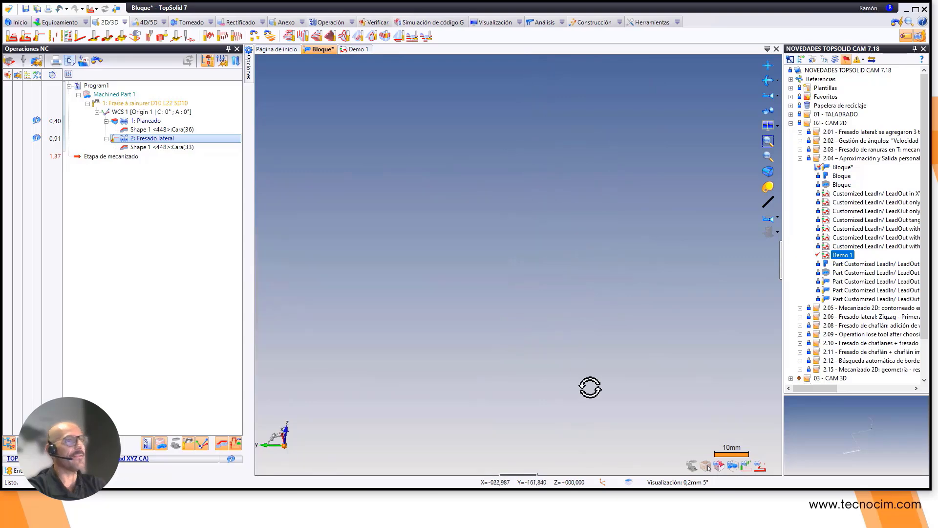
pyautogui.scroll(-5, 339, 214)
pyautogui.scroll(5, 461, 262)
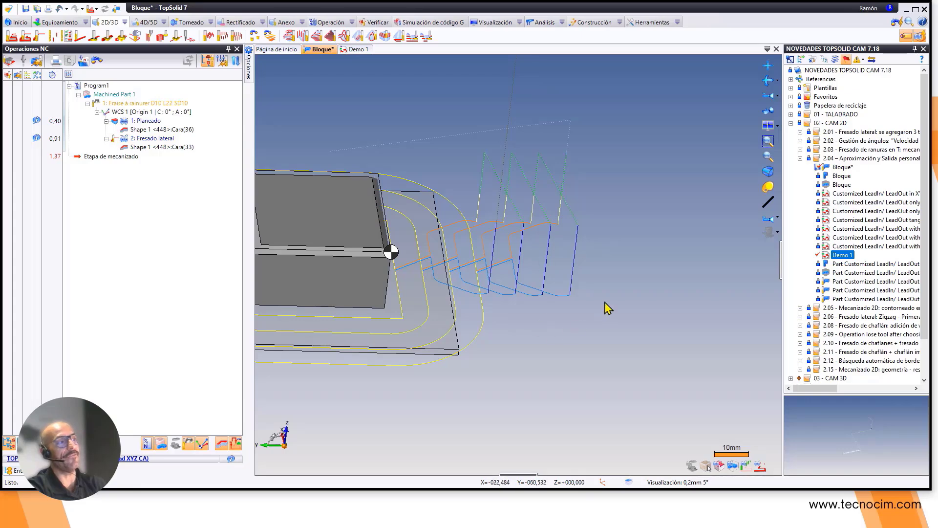
pyautogui.moveTo(606, 308); pyautogui.dragTo(592, 290, button='middle')
pyautogui.scroll(-5, 565, 259)
pyautogui.scroll(5, 690, 383)
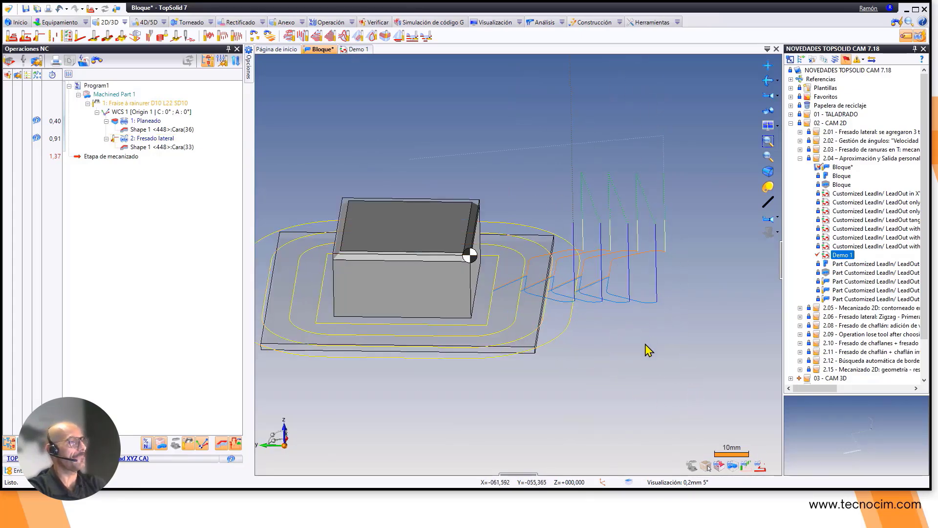
pyautogui.scroll(-2, 647, 347)
pyautogui.moveTo(634, 374); pyautogui.dragTo(651, 376, button='middle')
pyautogui.scroll(-4, 642, 358)
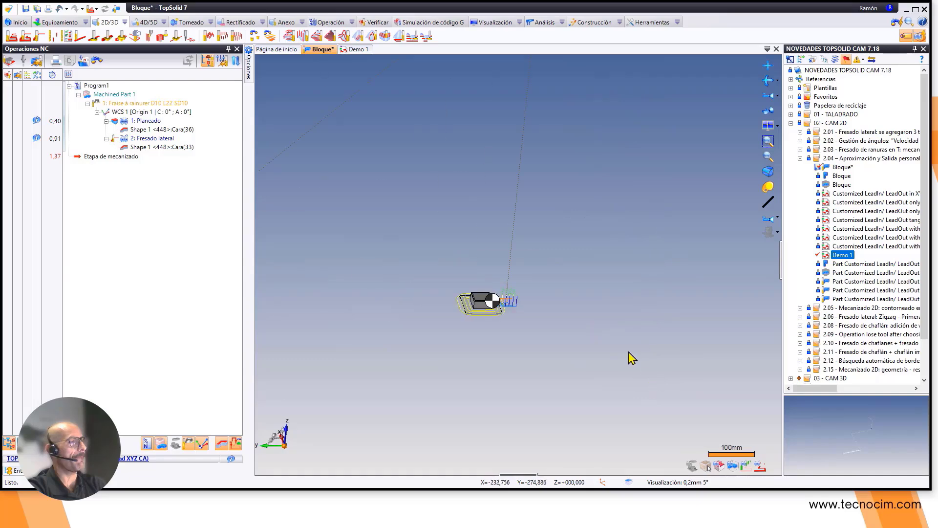
pyautogui.scroll(3, 494, 307)
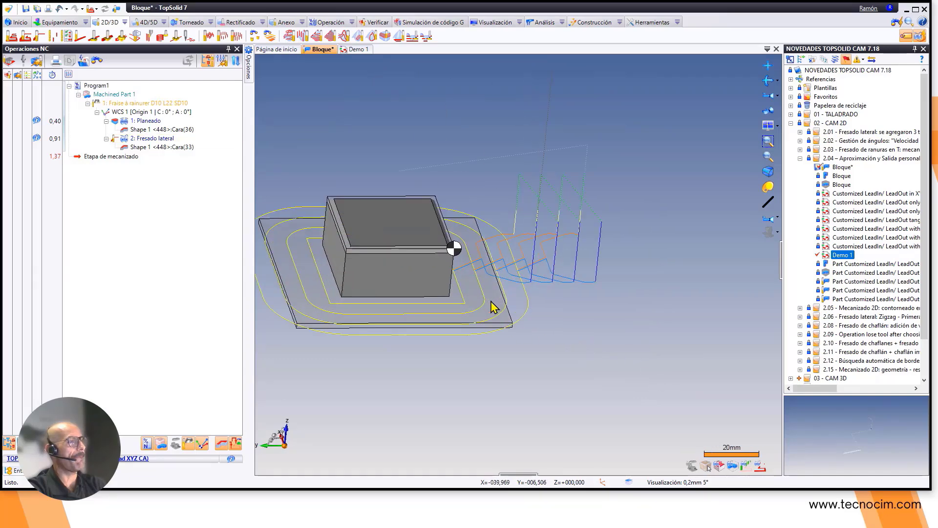
# Disable use of the operation's penetration and retraction in the Demo 1 custom approach/exit document.
pyautogui.doubleClick(838, 255)
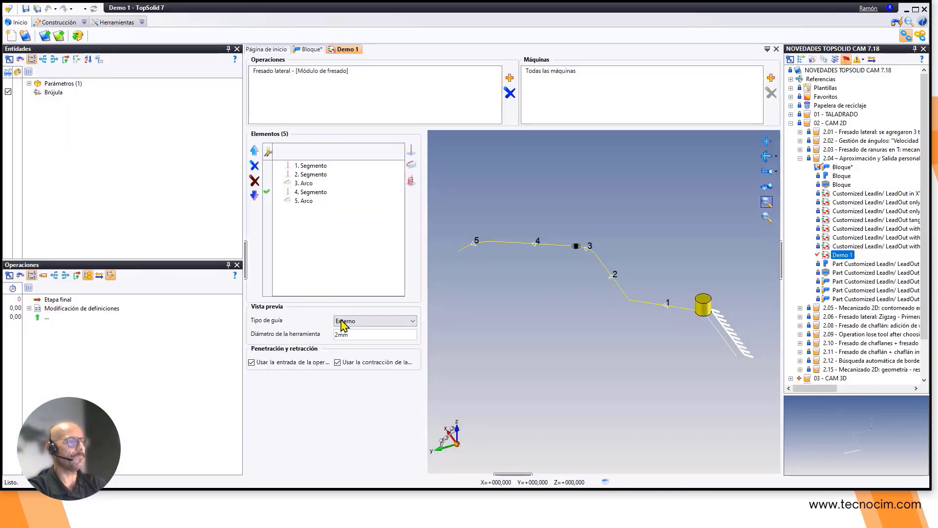
pyautogui.click(251, 363)
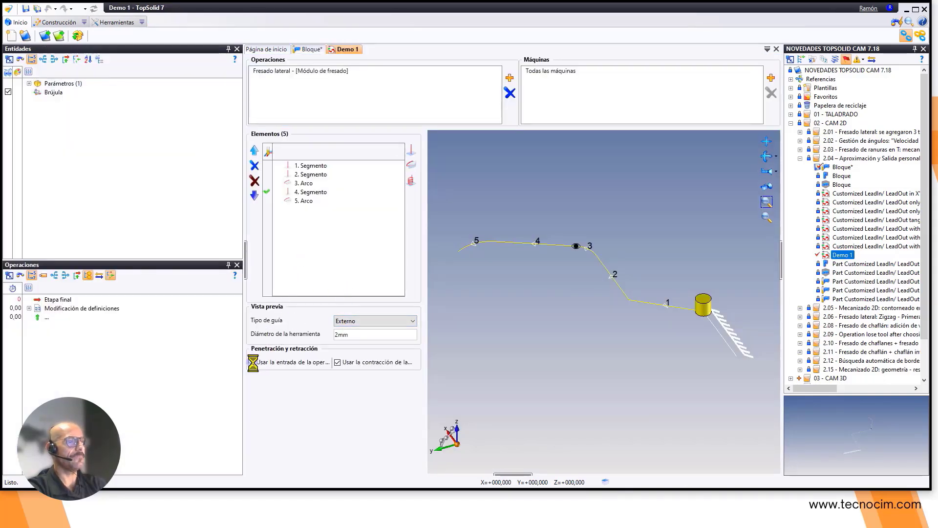
pyautogui.click(339, 363)
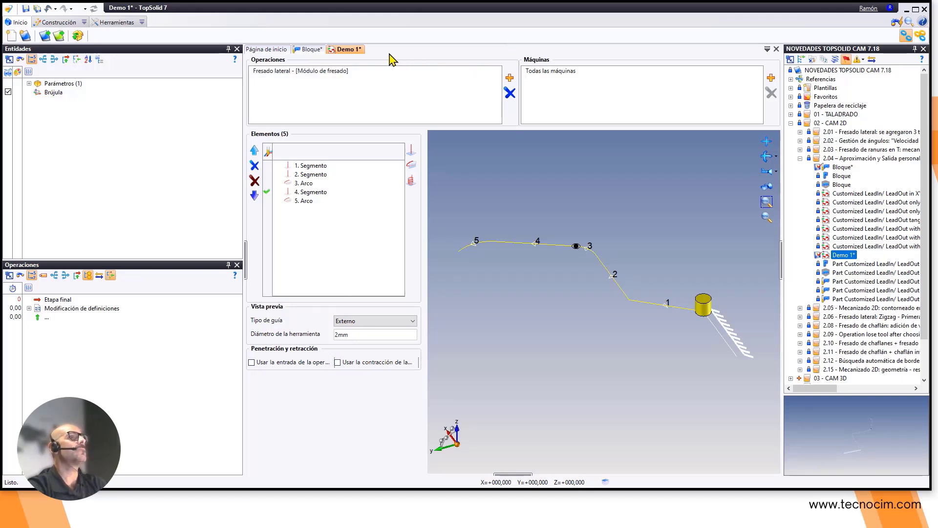
# Return to the Bloque document and recalculate the Fresado lateral toolpath with the modified custom approach/exit.
pyautogui.click(311, 49)
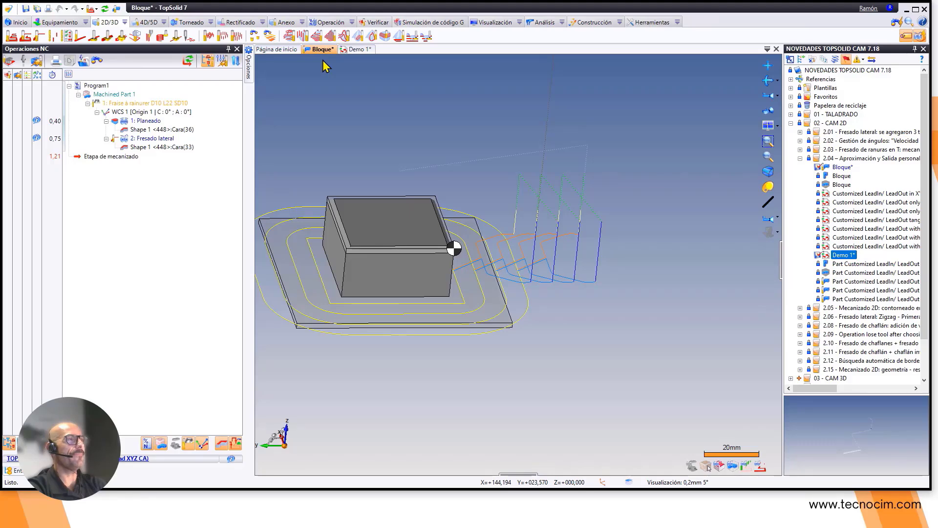
pyautogui.click(146, 138)
pyautogui.rightClick(147, 139)
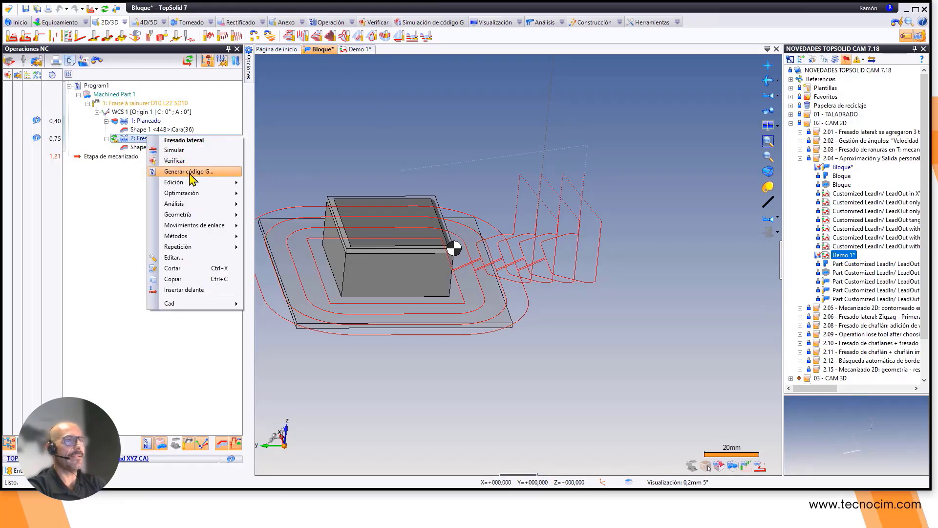
pyautogui.moveTo(224, 185)
pyautogui.click(282, 234)
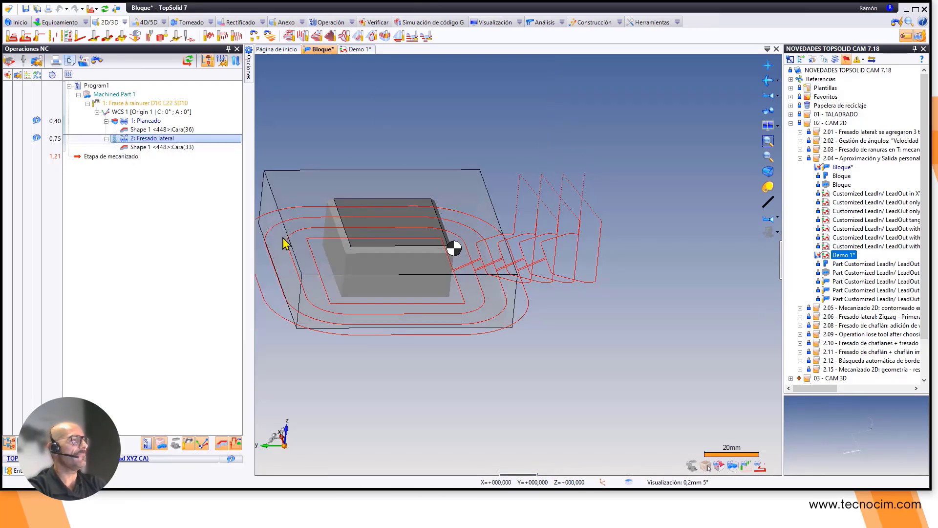
pyautogui.moveTo(550, 310); pyautogui.dragTo(564, 310, button='middle')
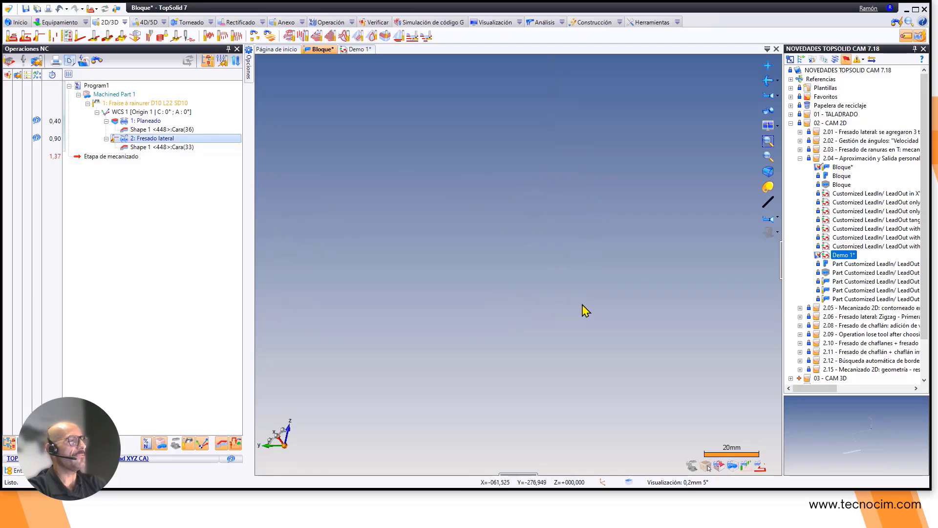
pyautogui.scroll(5, 445, 300)
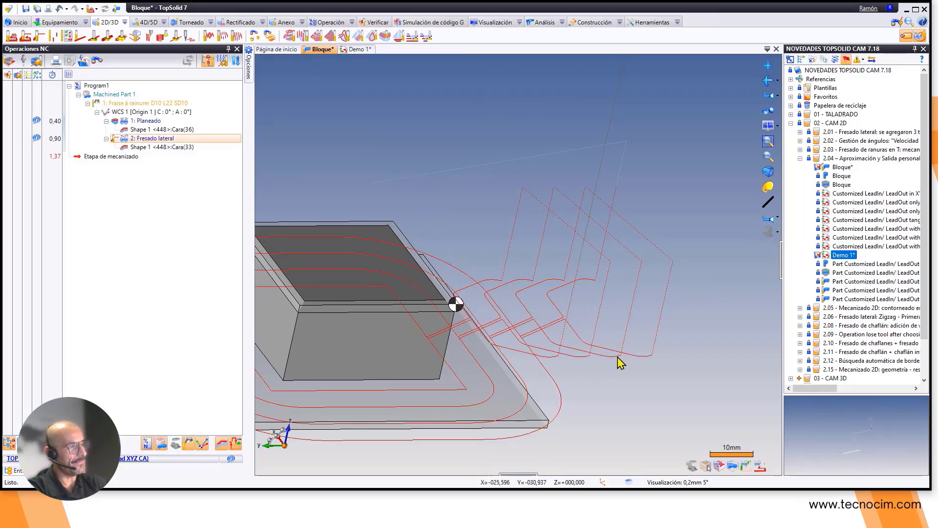
pyautogui.moveTo(659, 323); pyautogui.dragTo(705, 259, button='middle')
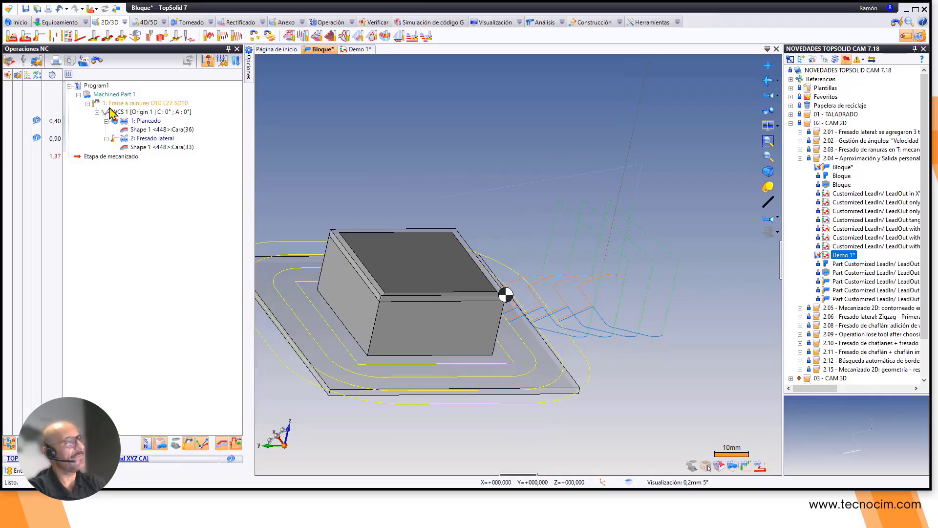
# Open the side milling operation's parameters in Bloque, close them without changes and validate the operation.
pyautogui.doubleClick(156, 140)
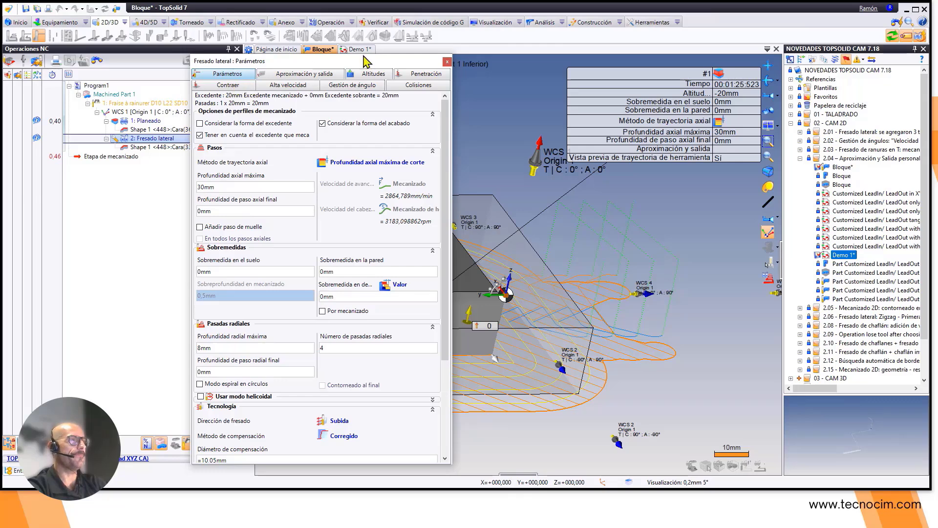
pyautogui.click(446, 61)
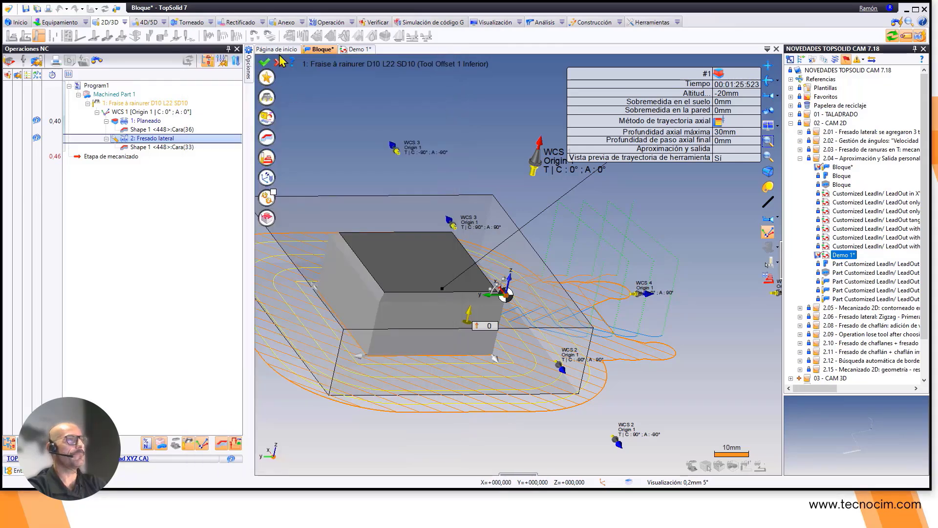
pyautogui.click(264, 62)
pyautogui.moveTo(385, 151); pyautogui.dragTo(425, 138, button='middle')
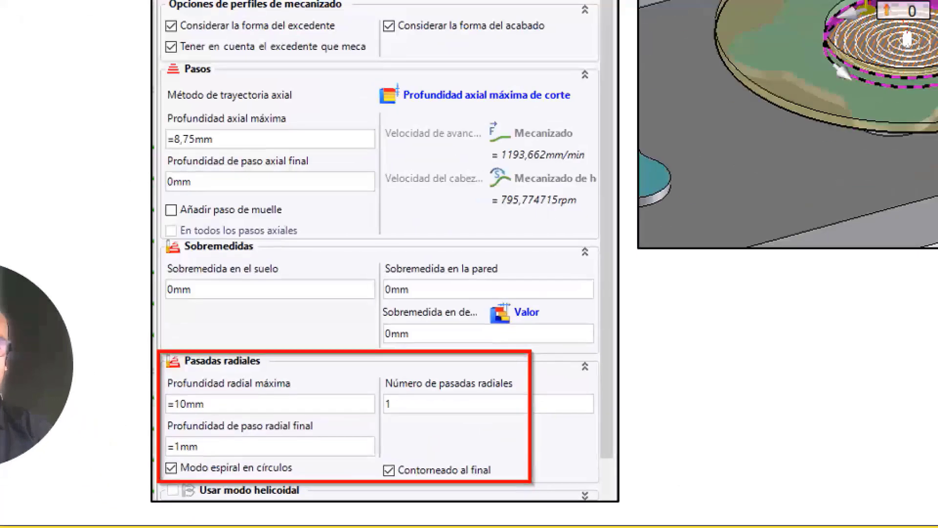
pyautogui.moveTo(147, 446)
pyautogui.mouseDown()
pyautogui.moveTo(287, 494)
pyautogui.moveTo(319, 491)
pyautogui.mouseUp()
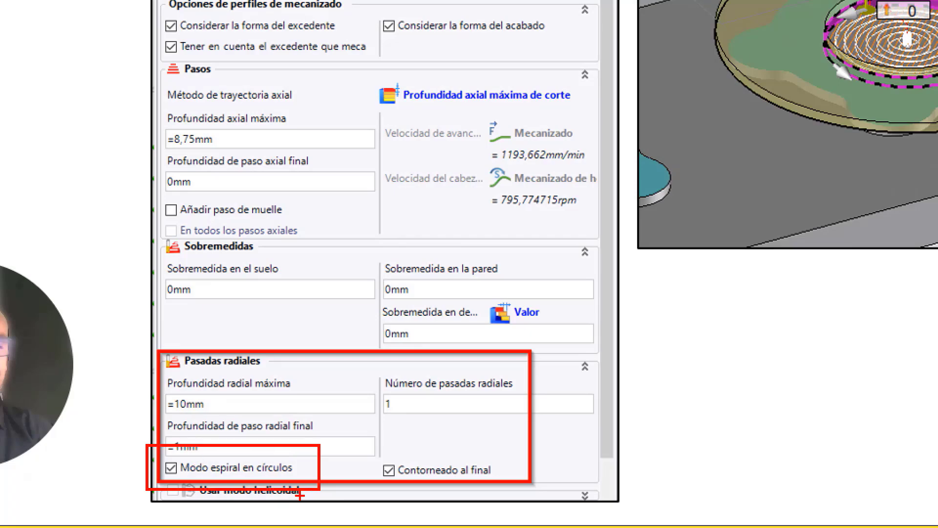
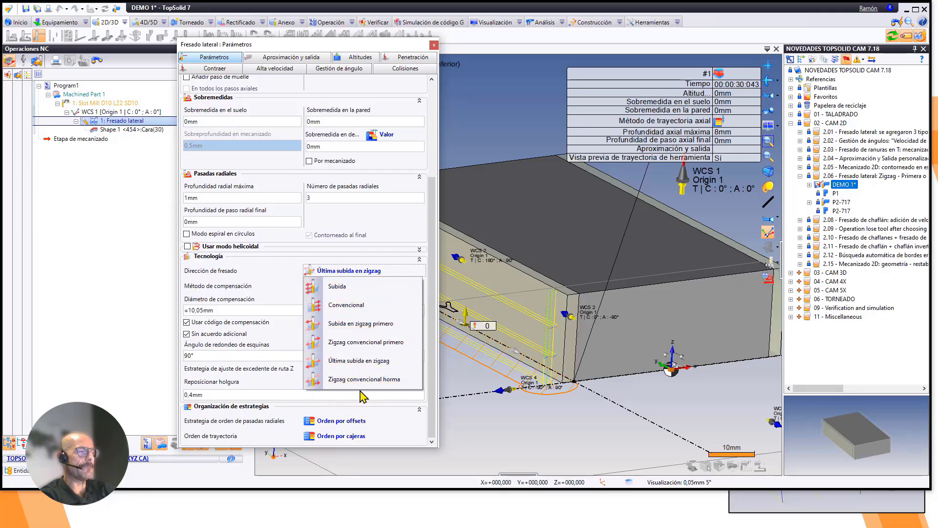
# Review the milling direction options of the DEMO 1 side milling and keep Última subida en zigzag.
pyautogui.click(429, 236)
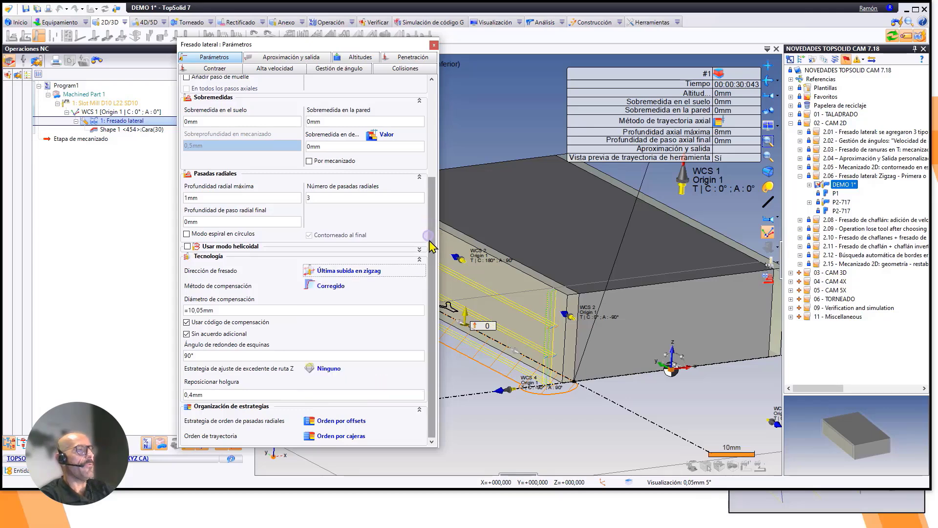
pyautogui.click(348, 271)
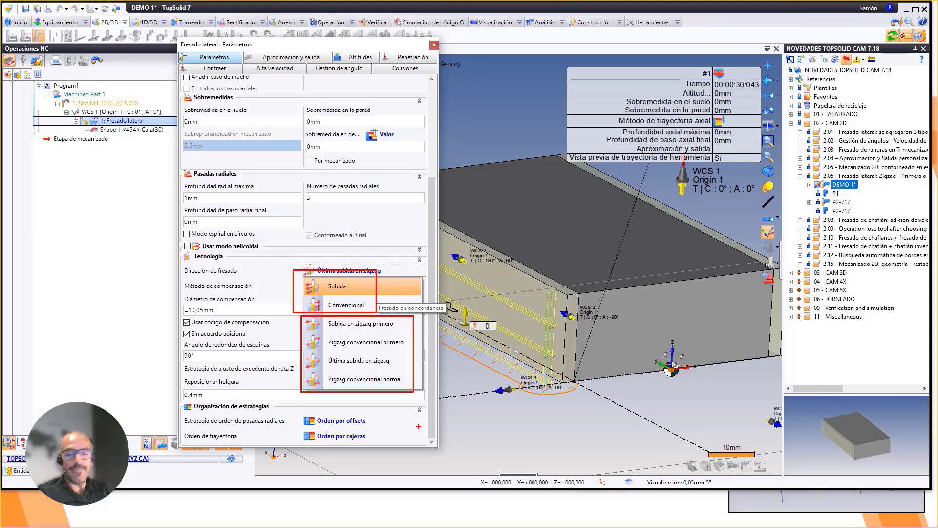
pyautogui.click(374, 361)
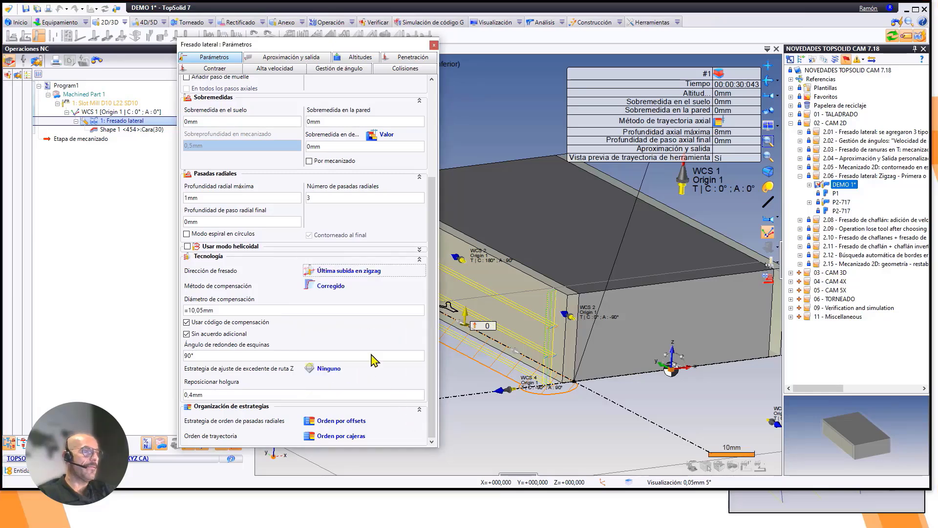
# Set the side milling direction to Subida, close the parameters and validate the operation.
pyautogui.click(328, 272)
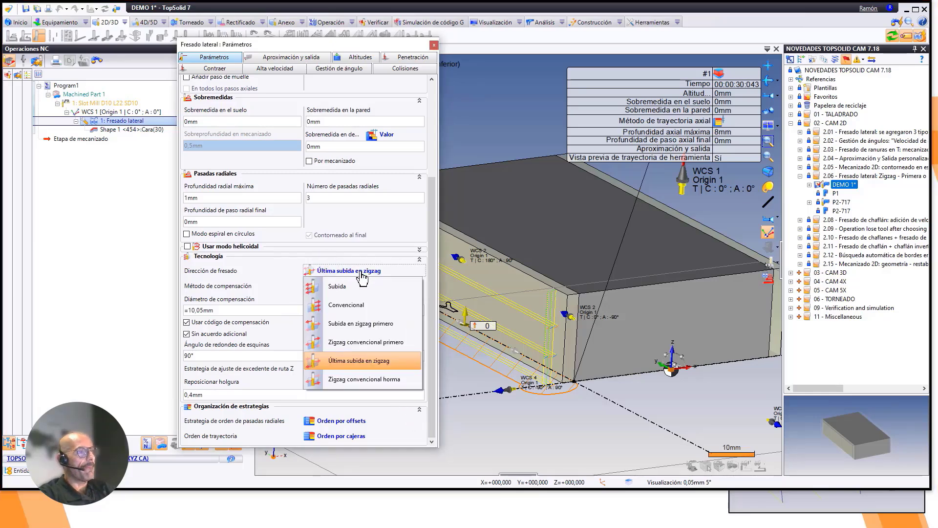
pyautogui.click(339, 288)
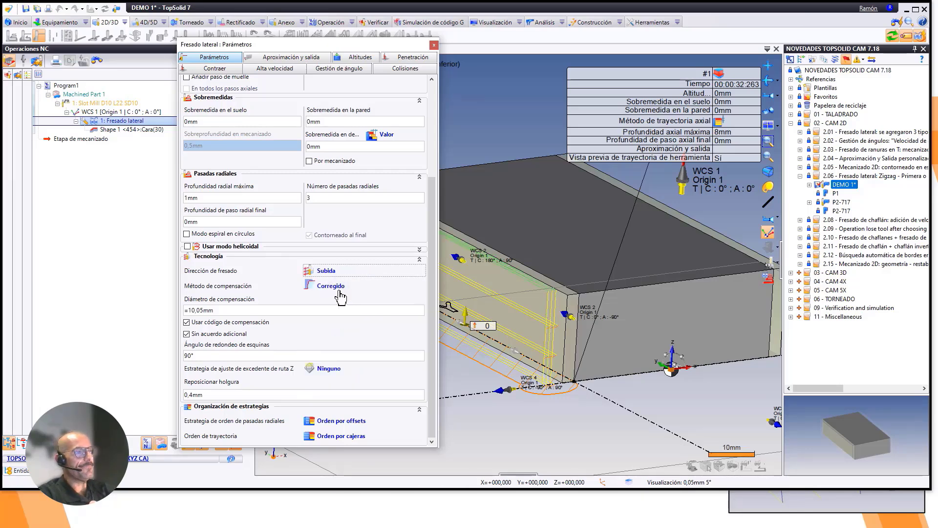
pyautogui.click(434, 46)
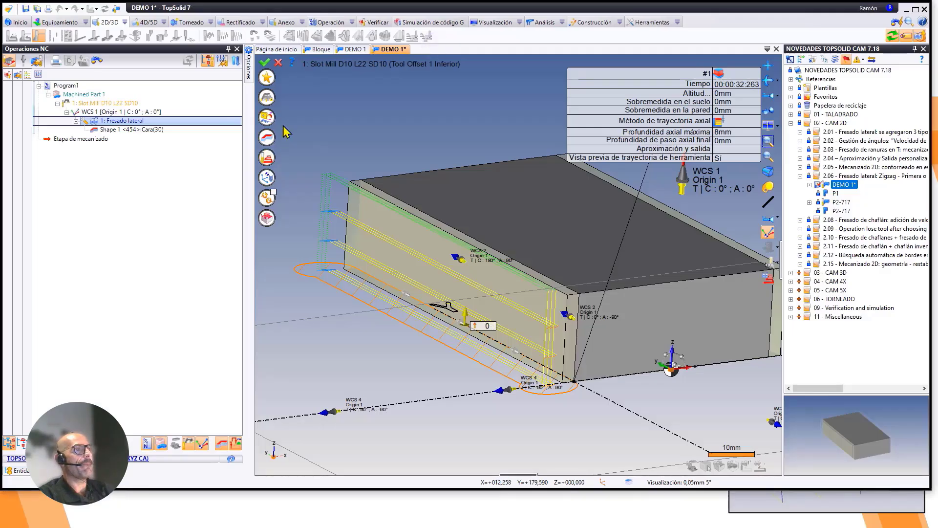
pyautogui.click(265, 64)
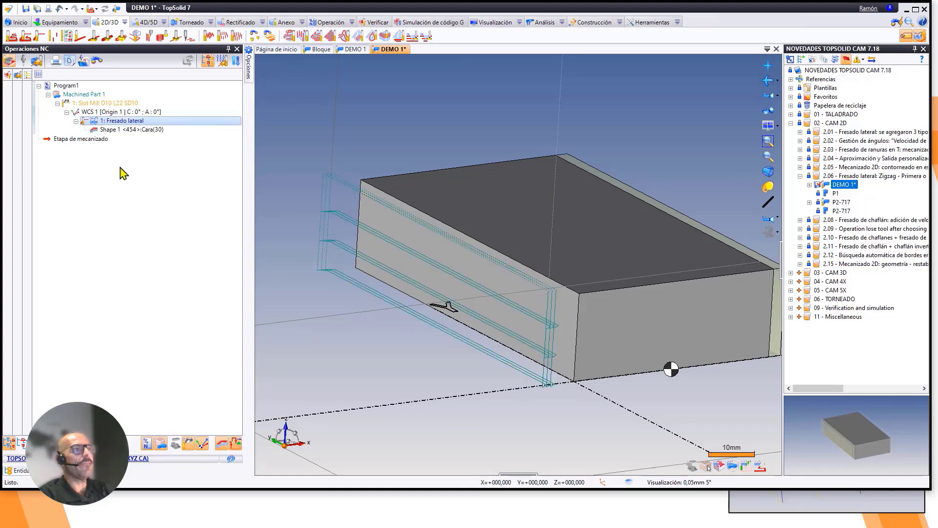
# Examine the radial and axial passes on the block's side face, run the side milling simulation and exit it.
pyautogui.click(272, 191)
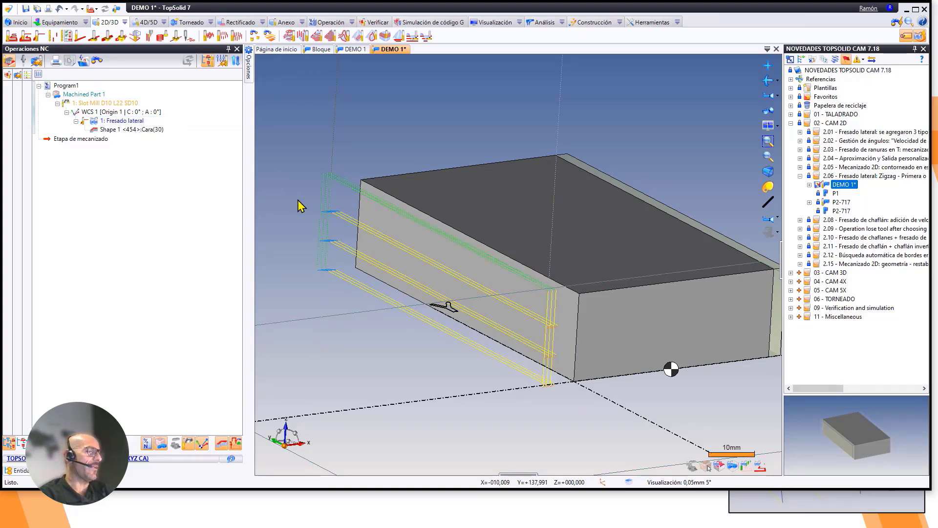
pyautogui.scroll(5, 534, 398)
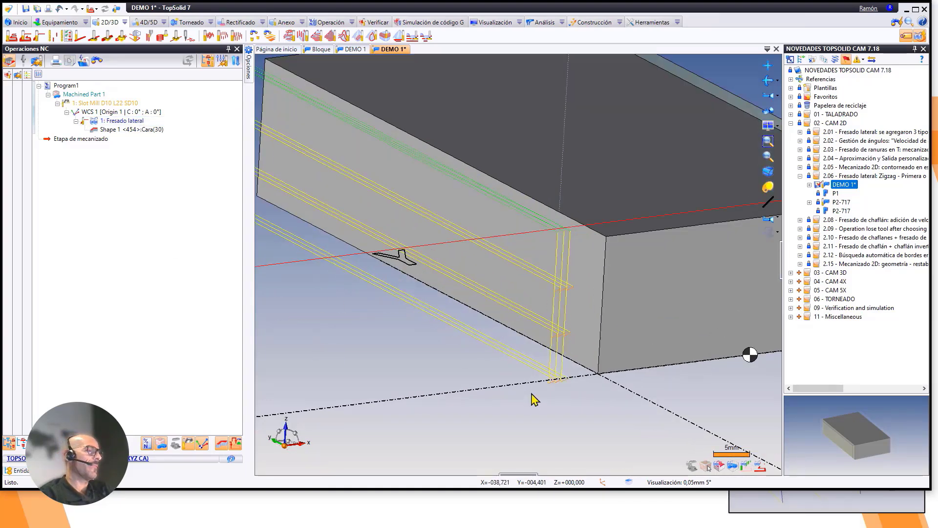
pyautogui.scroll(-5, 624, 404)
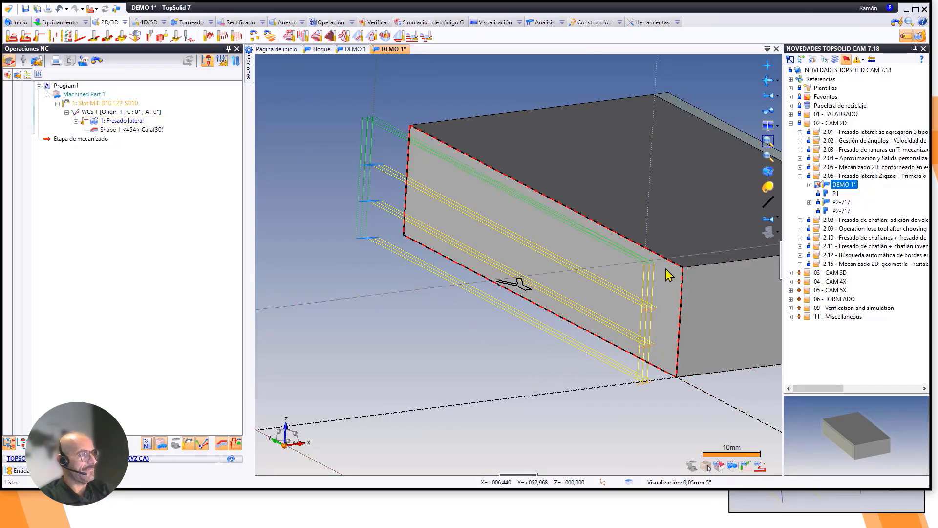
pyautogui.doubleClick(82, 121)
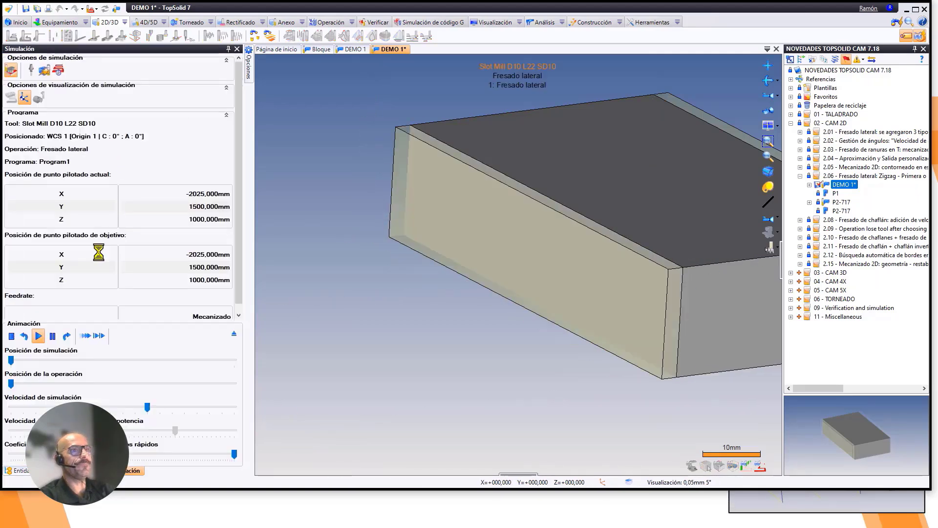
pyautogui.click(86, 336)
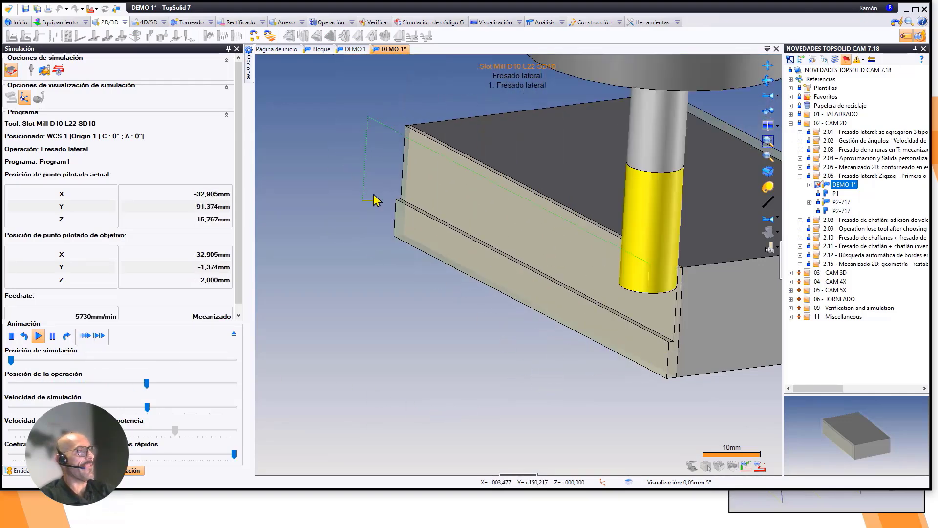
pyautogui.click(234, 336)
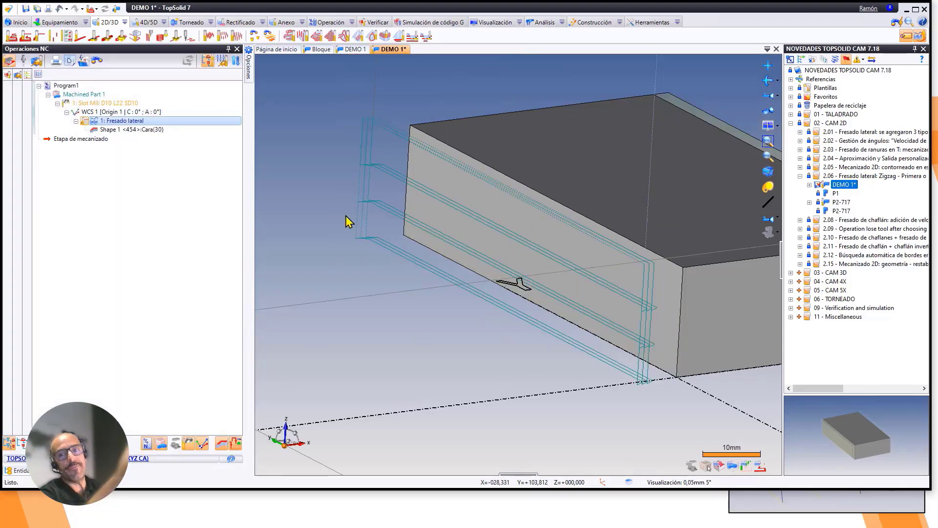
# Reopen the side milling parameters and set the milling direction to Subida en zigzag primero.
pyautogui.doubleClick(120, 121)
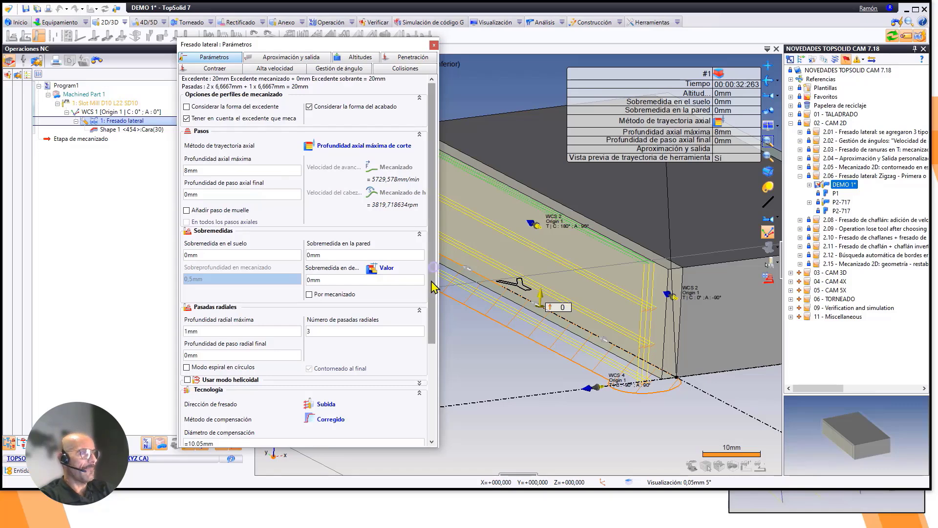
pyautogui.moveTo(434, 281); pyautogui.dragTo(419, 362)
pyautogui.click(327, 283)
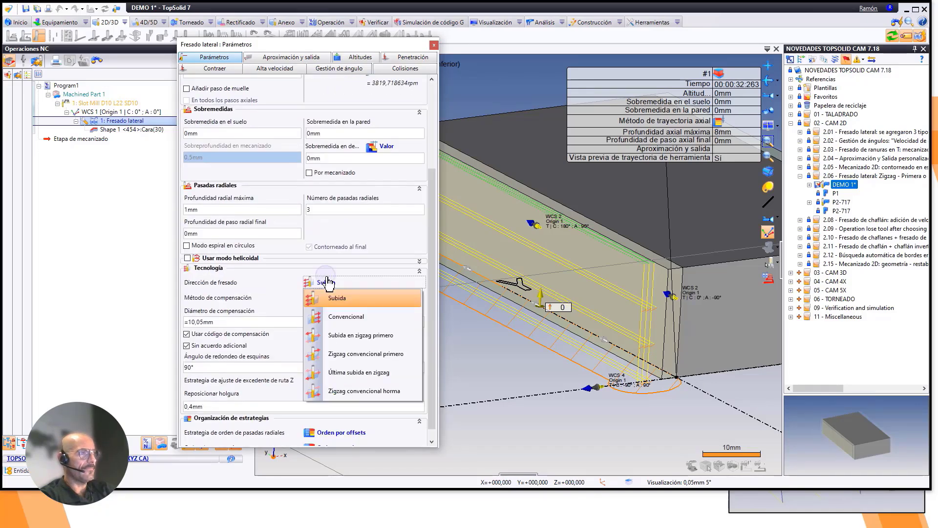
pyautogui.click(373, 337)
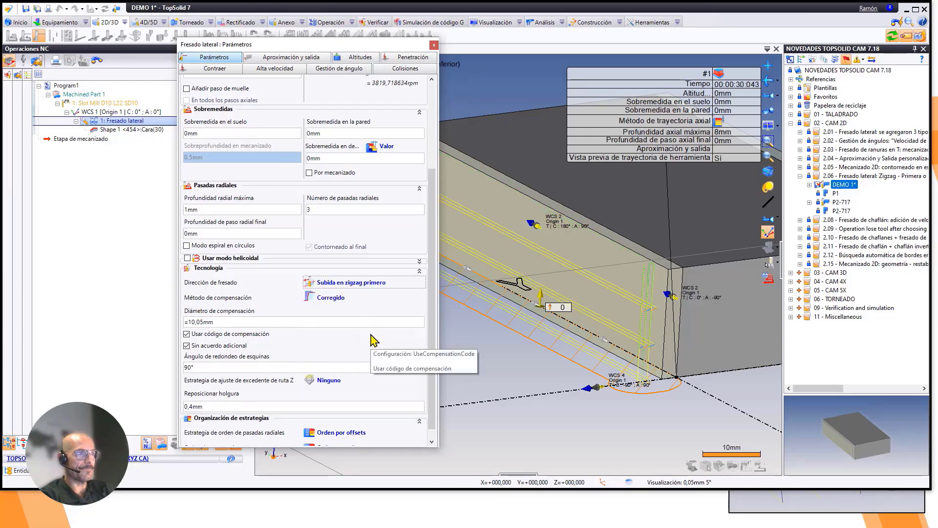
# Check the Subida en zigzag primero passes along the block's side face, close the parameters and validate the operation.
pyautogui.scroll(-2, 701, 310)
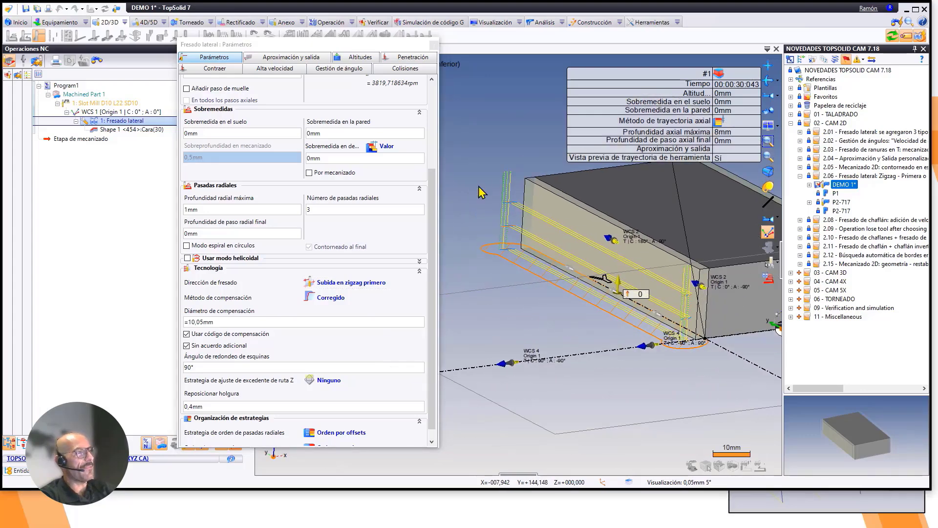
pyautogui.scroll(3, 677, 342)
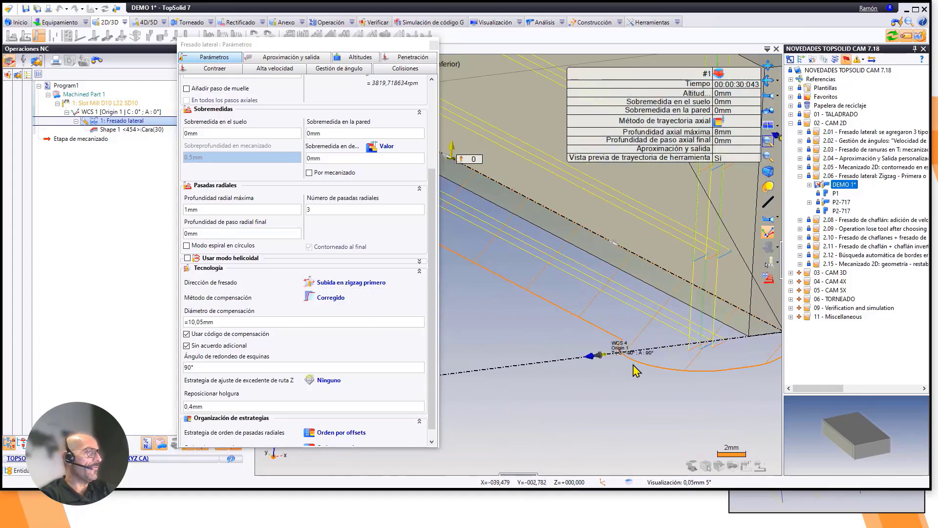
pyautogui.scroll(-4, 645, 362)
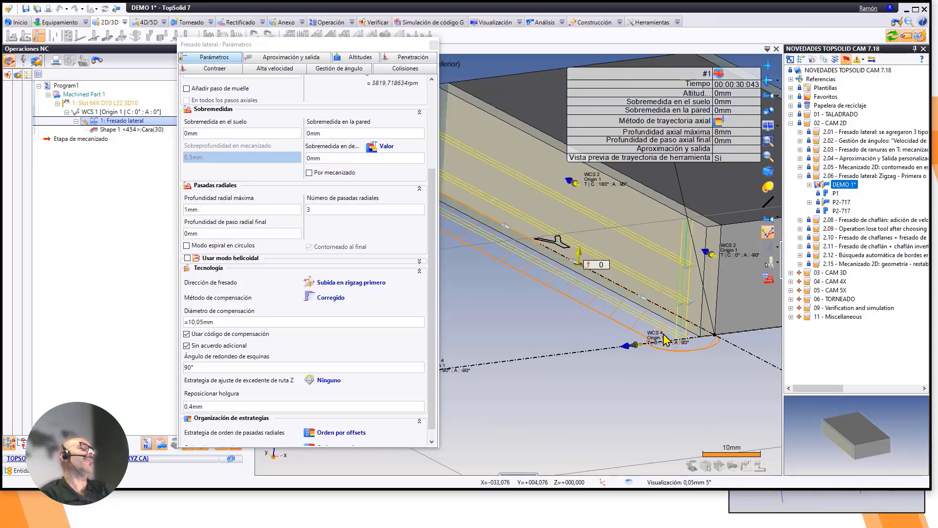
pyautogui.scroll(2, 665, 339)
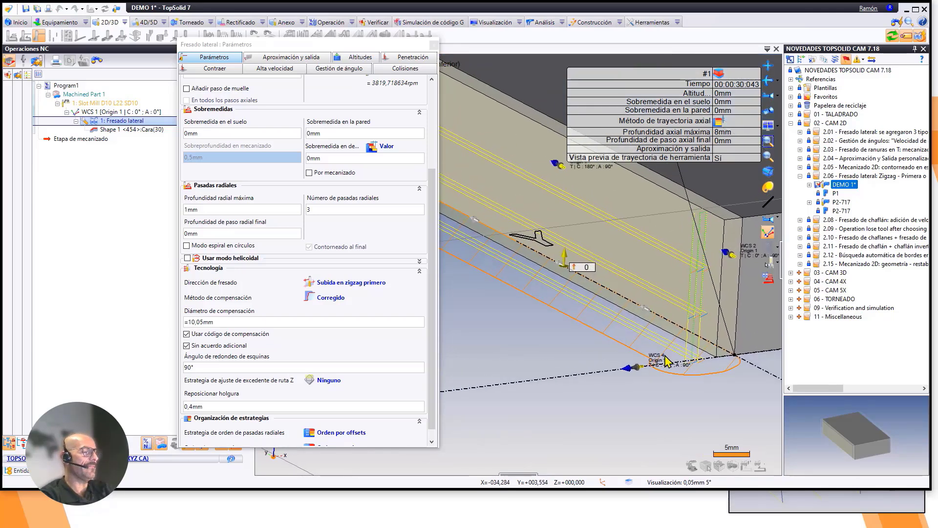
pyautogui.scroll(1, 682, 386)
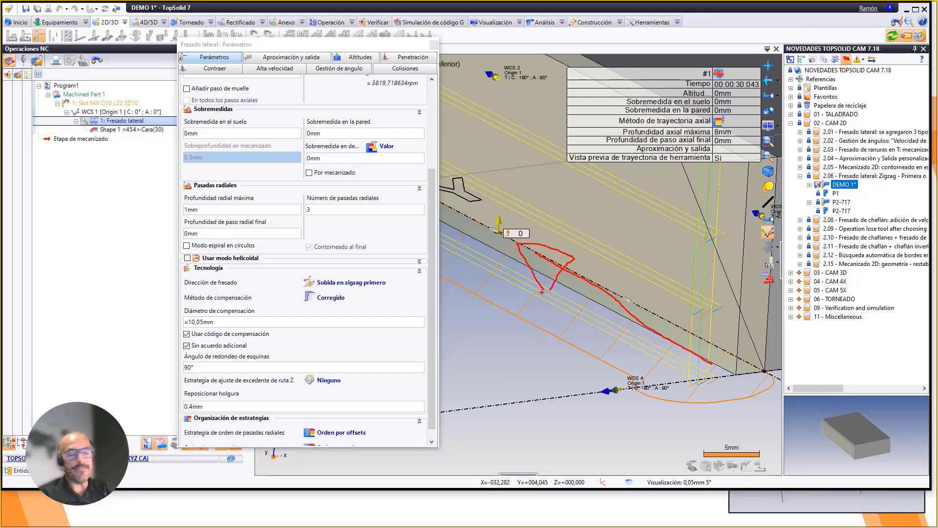
pyautogui.press('Escape')
pyautogui.click(433, 45)
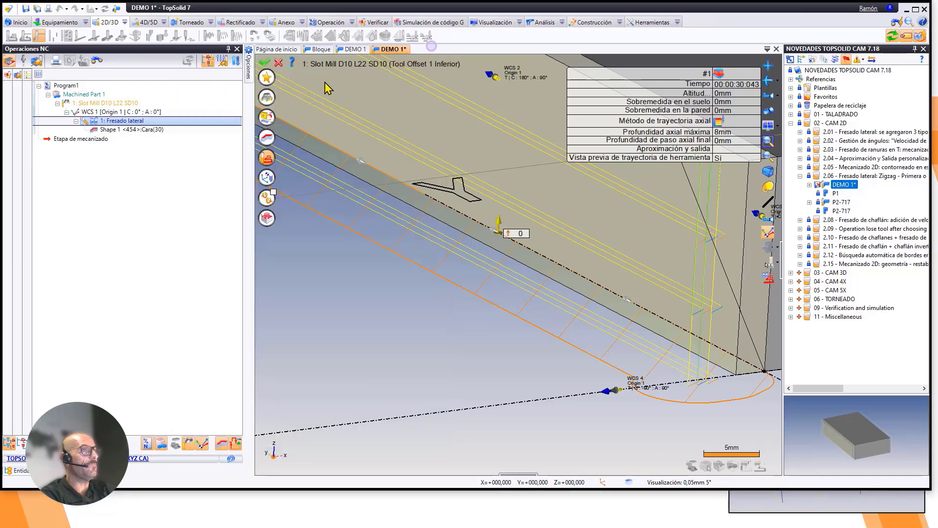
pyautogui.click(265, 62)
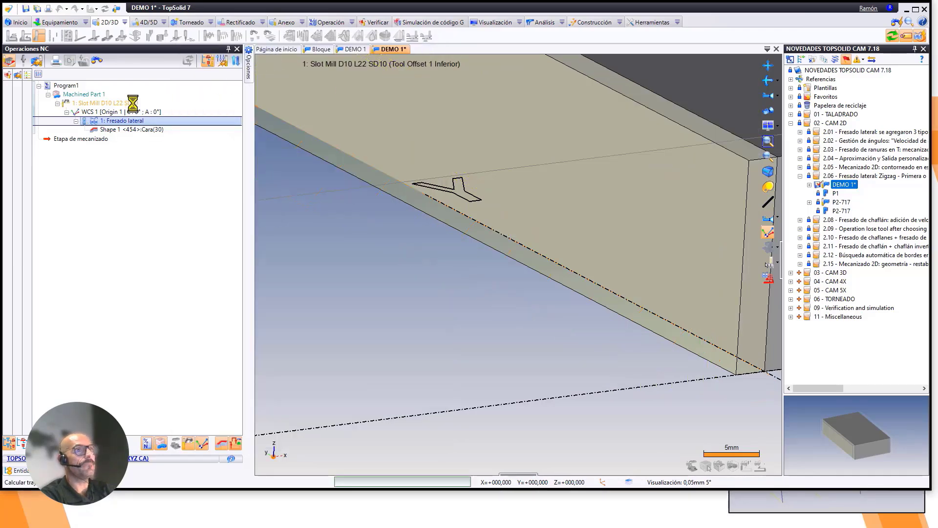
# Simulate the side milling to check the direction of its passes on the block's side face, and exit the simulation.
pyautogui.click(85, 124)
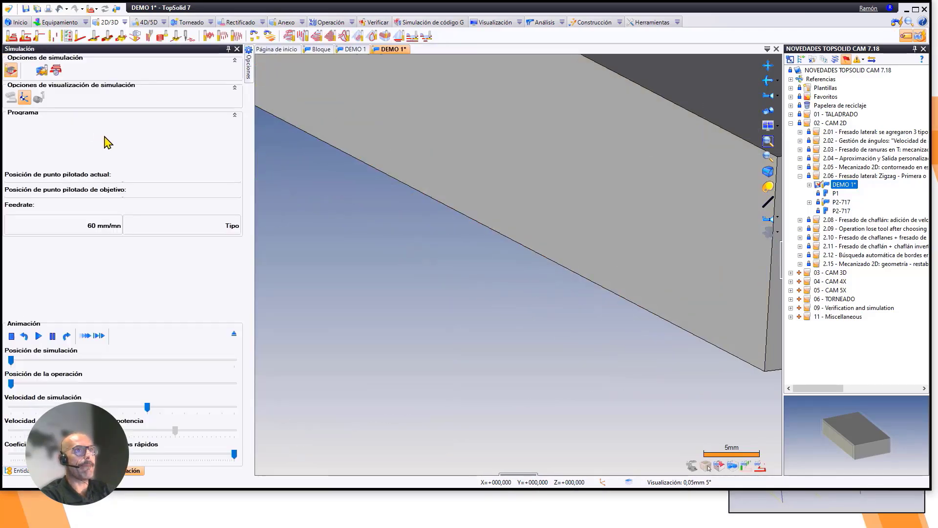
pyautogui.click(87, 335)
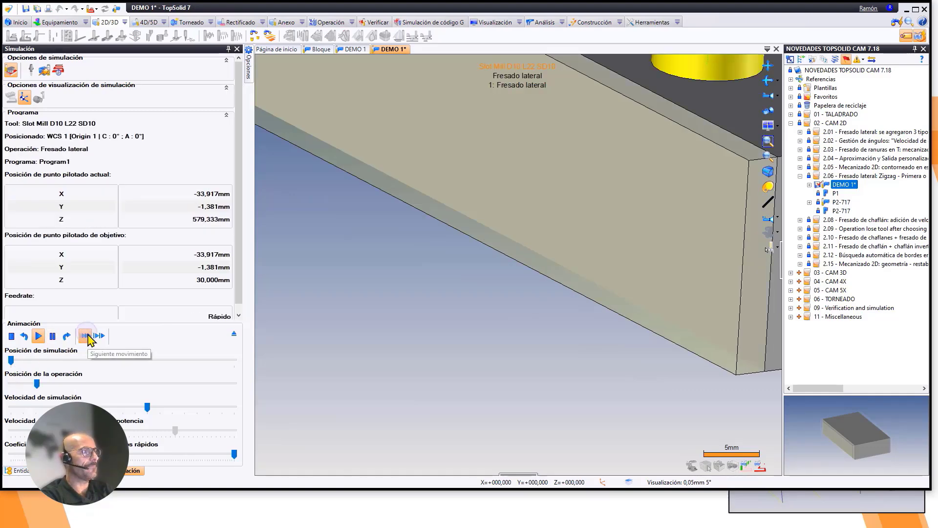
pyautogui.scroll(-3, 599, 300)
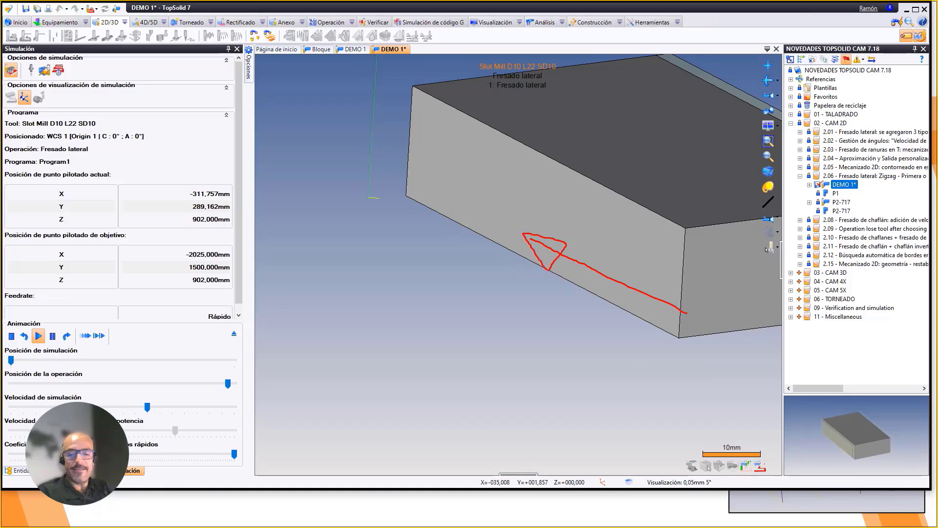
pyautogui.press('Escape')
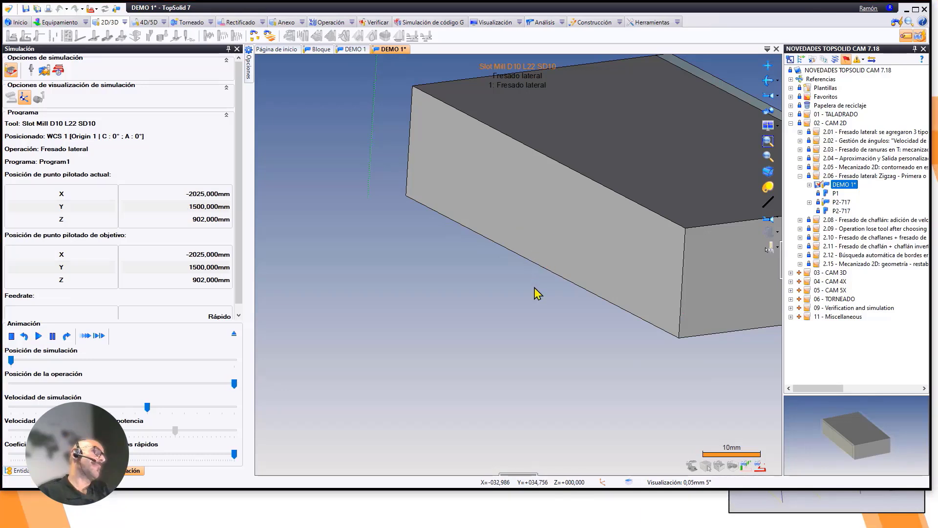
pyautogui.click(235, 336)
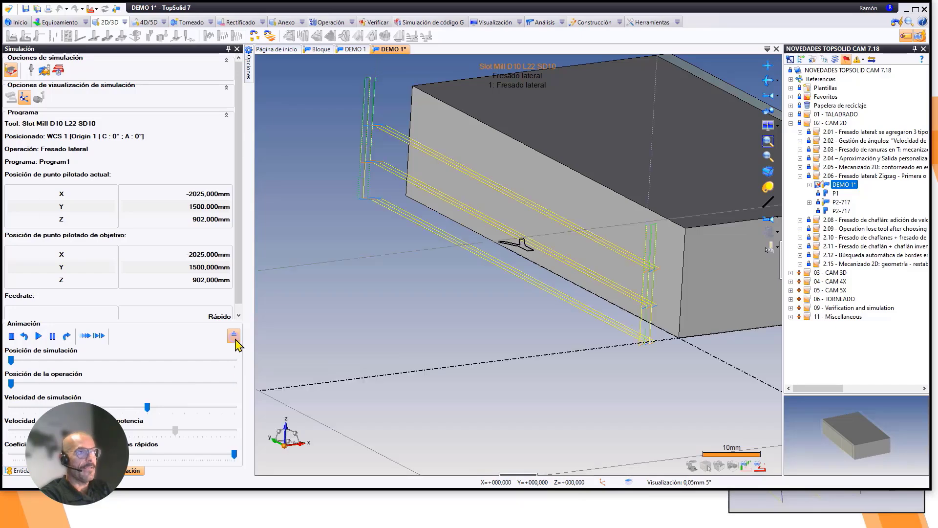
# Reopen the side milling parameters and set the milling direction to Zigzag convencional horma.
pyautogui.doubleClick(117, 122)
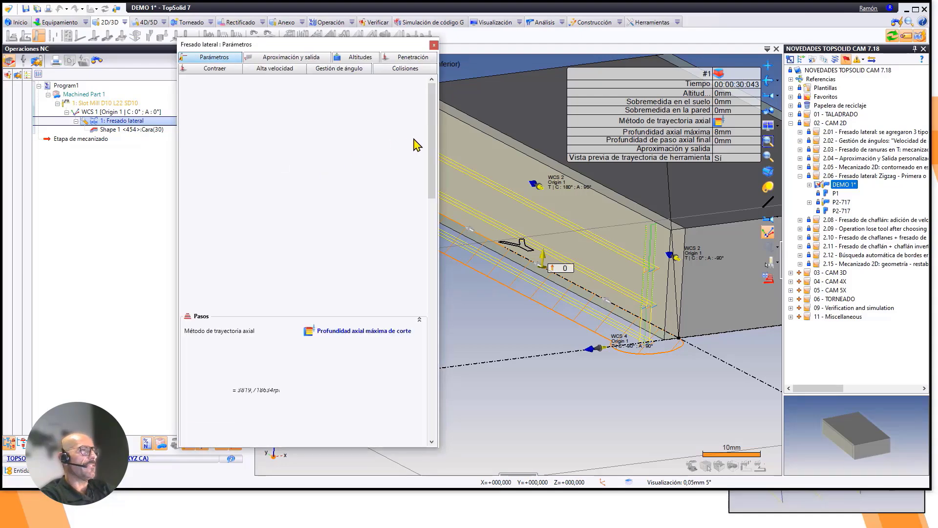
pyautogui.moveTo(433, 148); pyautogui.dragTo(428, 317)
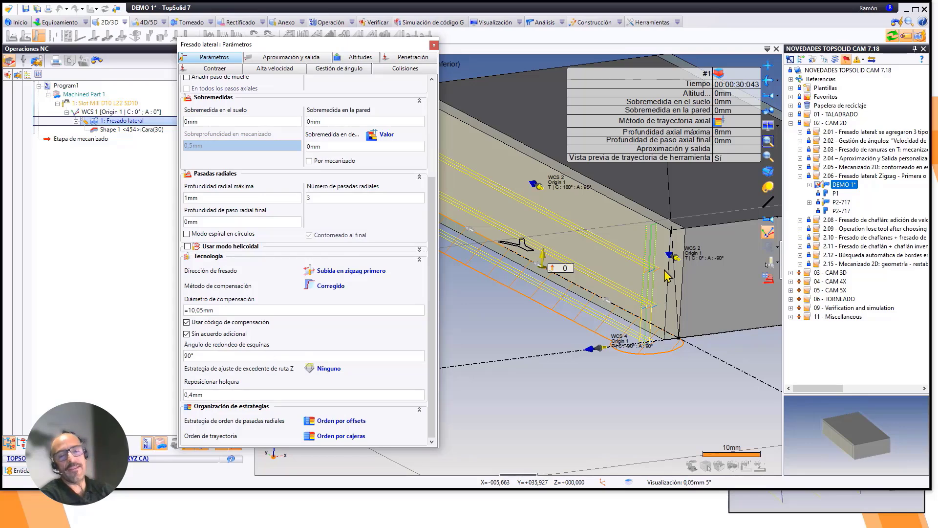
pyautogui.click(337, 271)
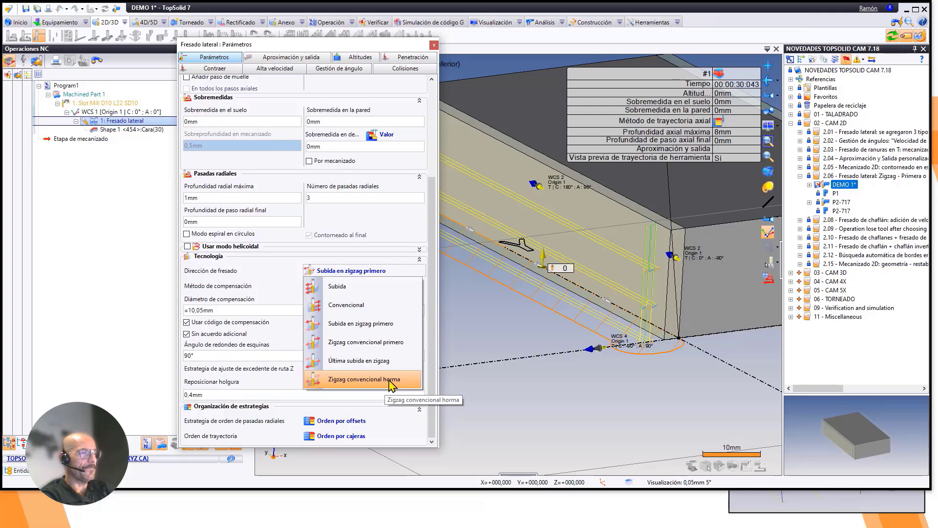
pyautogui.click(365, 380)
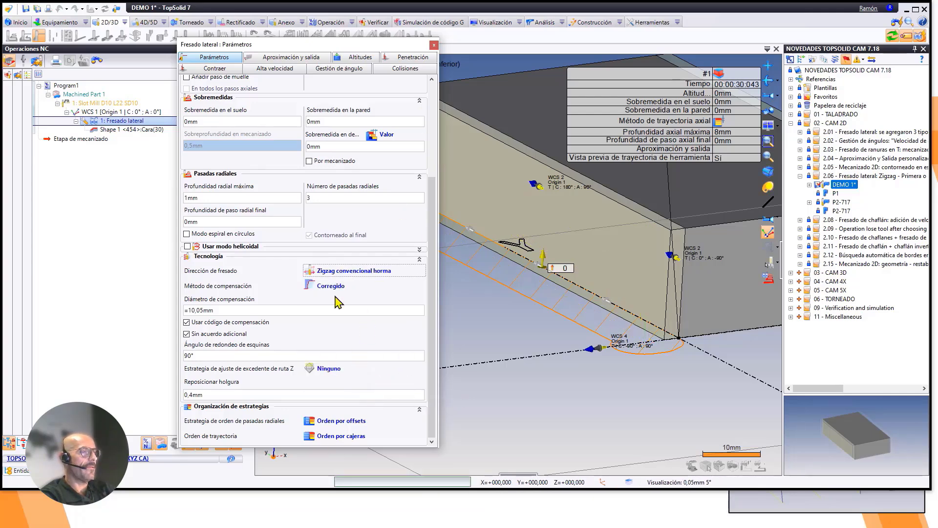
# Examine both ends of the Zigzag convencional horma radial and axial passes along the block's side face.
pyautogui.moveTo(646, 361); pyautogui.dragTo(757, 390, button='middle')
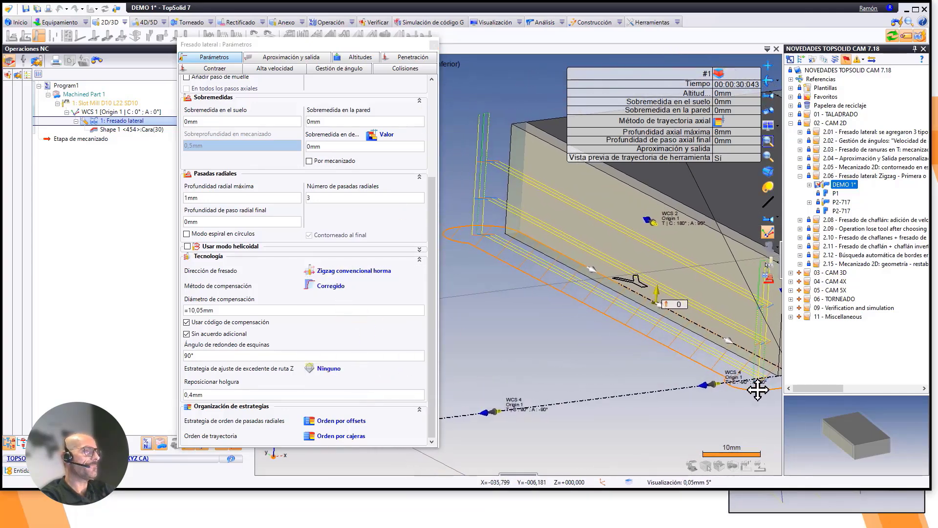
pyautogui.scroll(5, 489, 245)
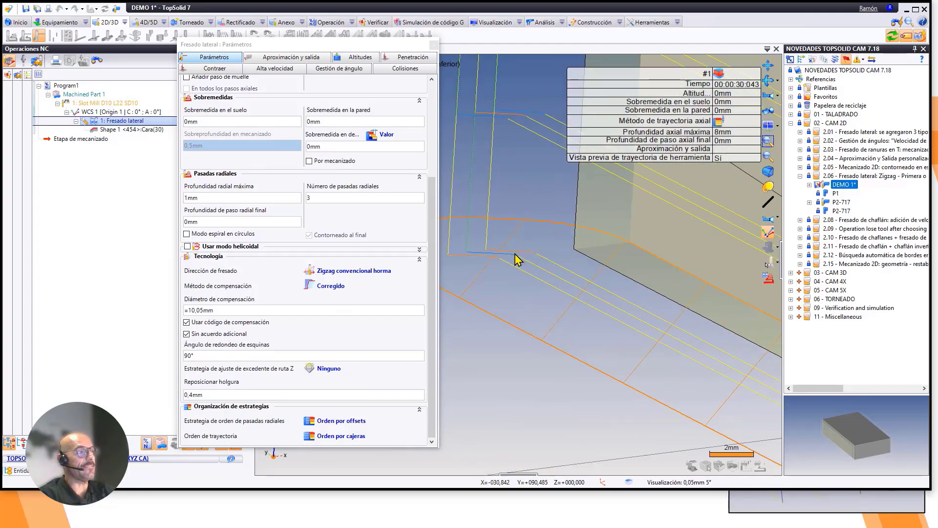
pyautogui.scroll(-1, 507, 255)
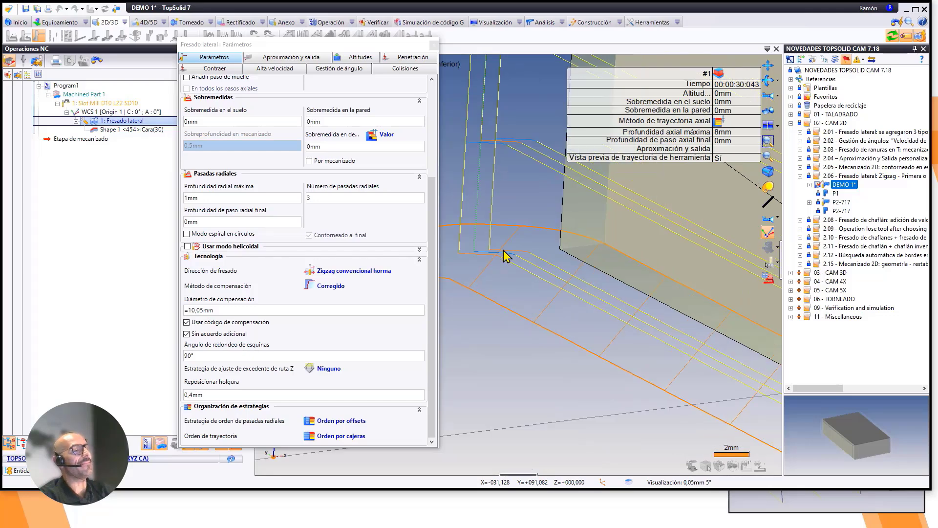
pyautogui.scroll(2, 504, 251)
pyautogui.moveTo(504, 251); pyautogui.dragTo(479, 274, button='middle')
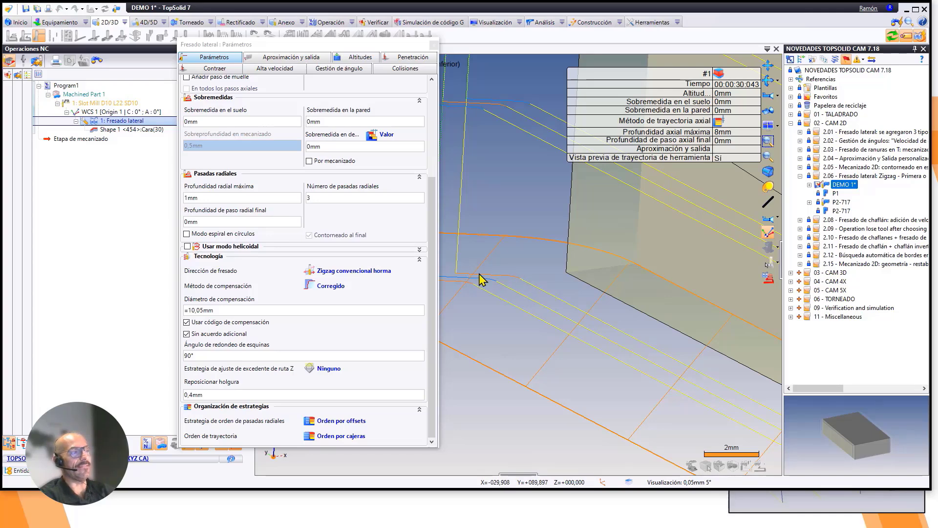
pyautogui.scroll(-2, 516, 279)
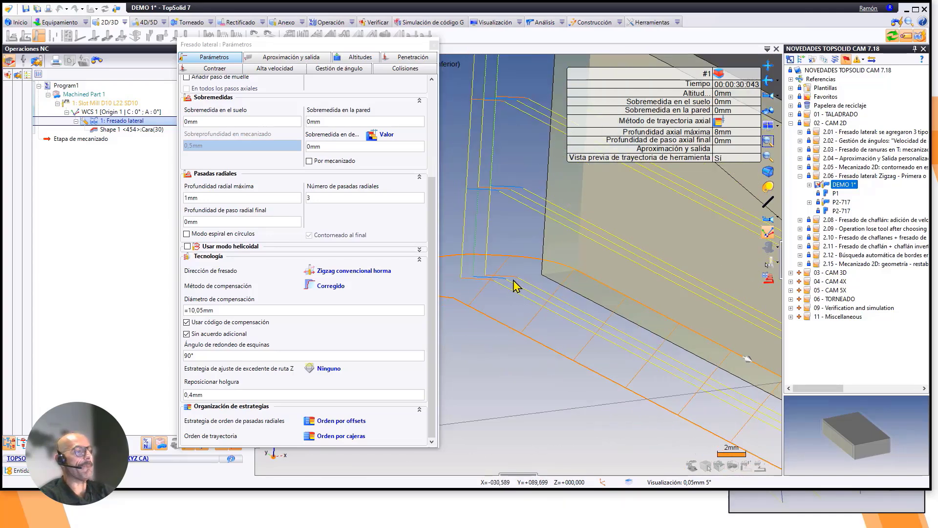
pyautogui.scroll(-4, 516, 286)
pyautogui.scroll(-3, 594, 380)
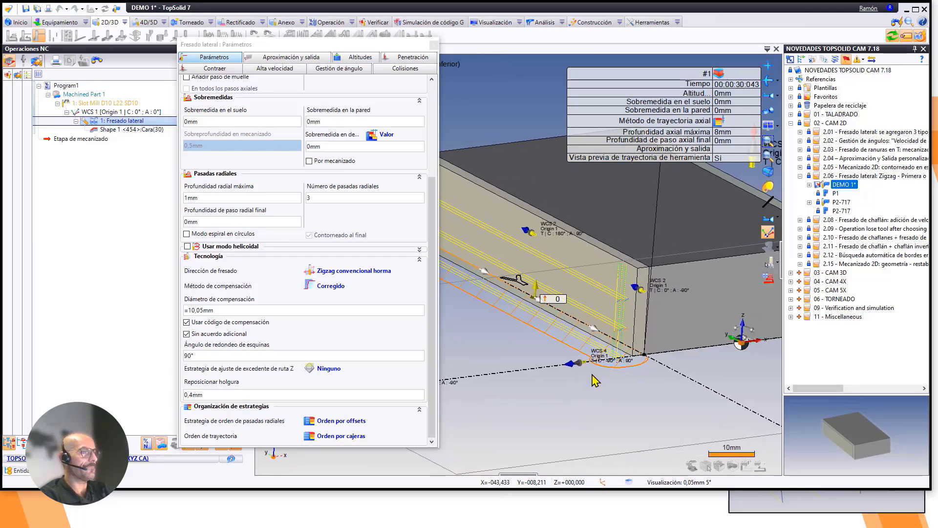
# Close the parameters, validate the side milling operation, and run its simulation at reduced speed before exiting it.
pyautogui.click(434, 45)
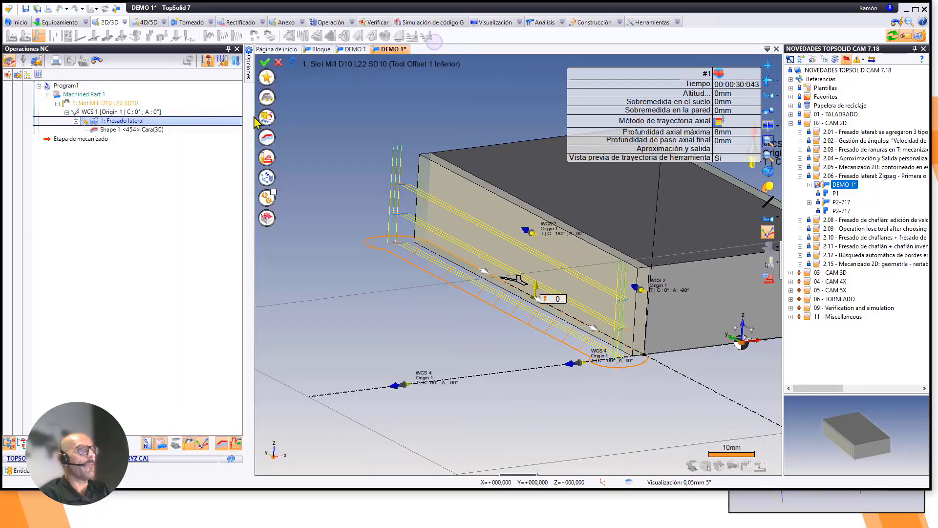
pyautogui.click(264, 65)
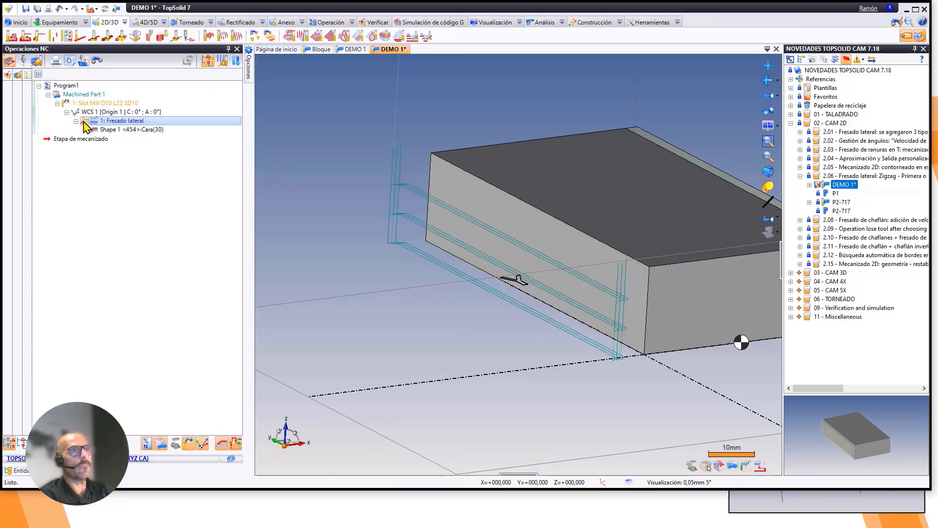
pyautogui.doubleClick(84, 126)
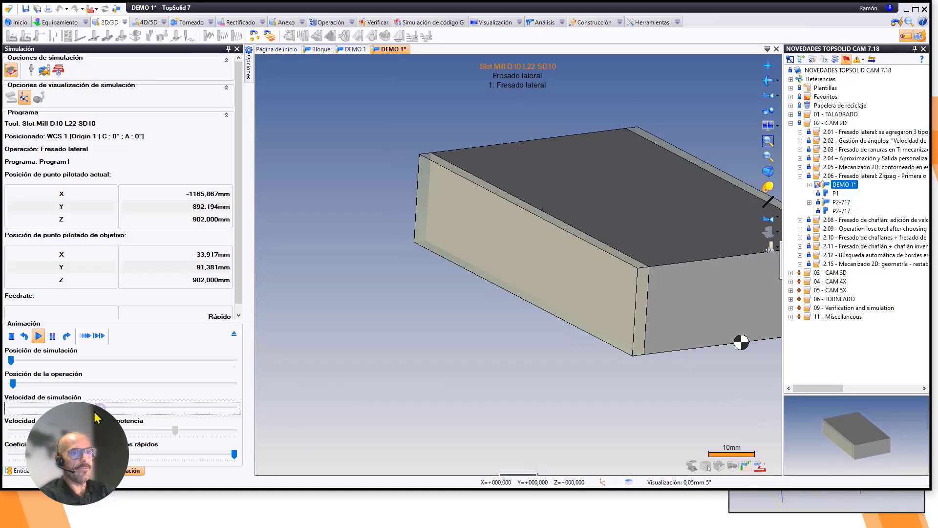
pyautogui.click(86, 336)
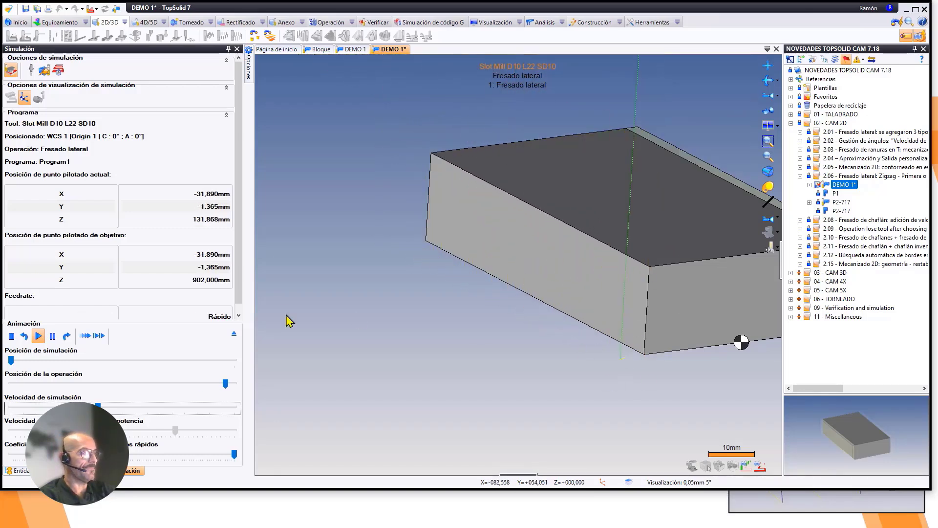
pyautogui.click(234, 334)
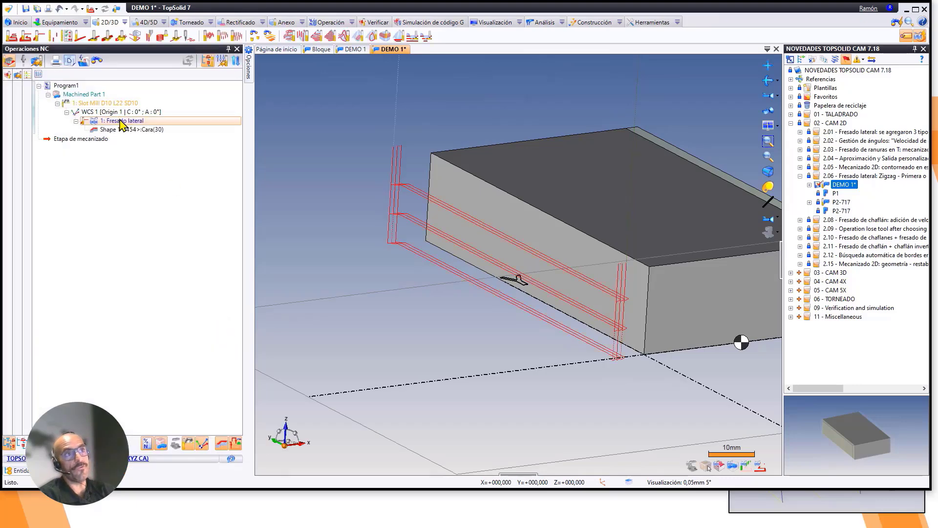
# Reopen the DEMO 1 side milling parameters and open the milling direction options for review.
pyautogui.doubleClick(122, 121)
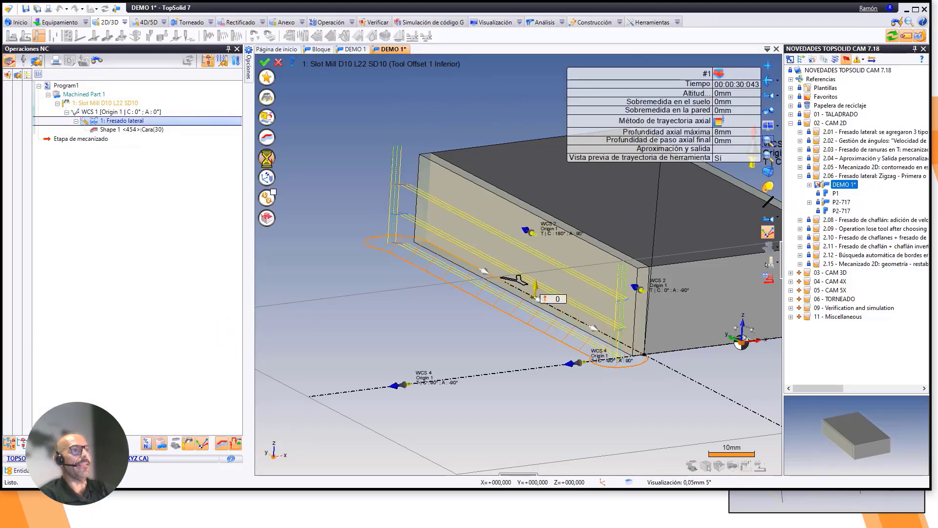
pyautogui.click(264, 177)
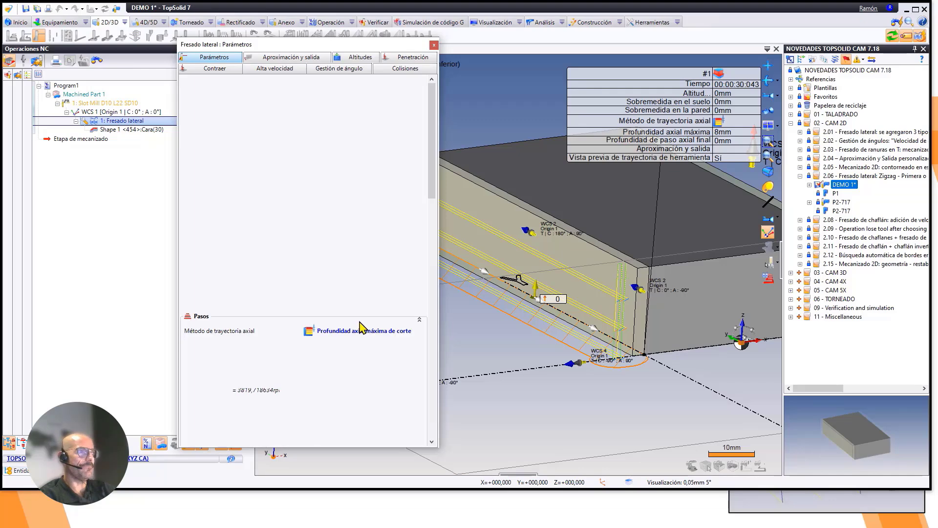
pyautogui.scroll(-3, 362, 304)
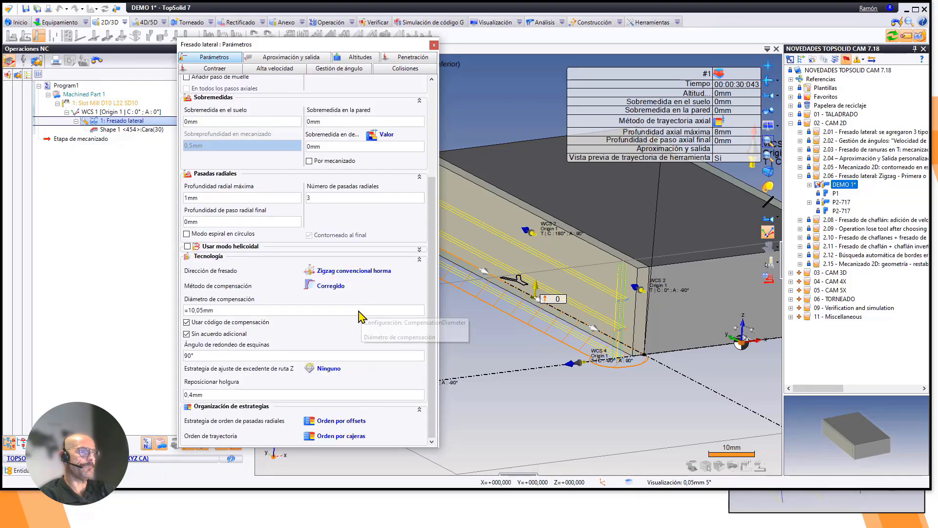
pyautogui.click(342, 270)
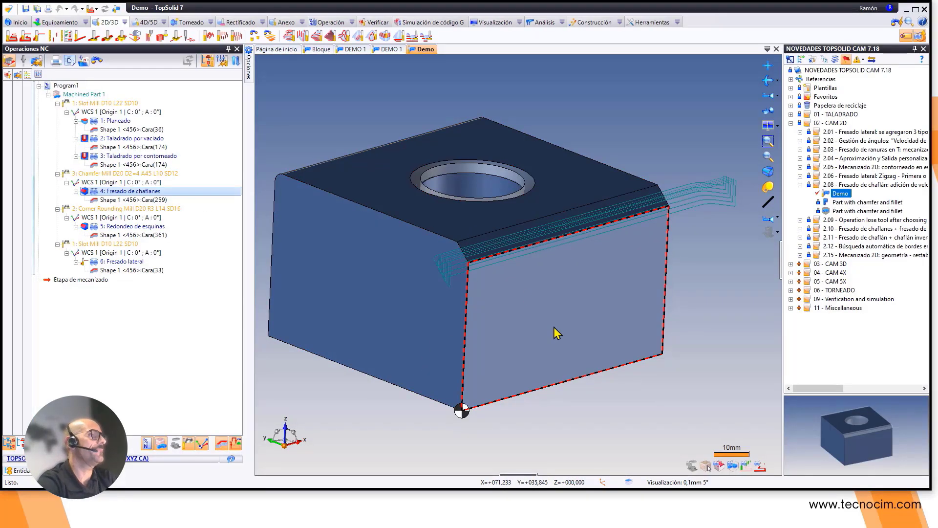
# Open the parameters of chamfer milling operation 4 and review the descending feedrate options for penetration outside the material.
pyautogui.moveTo(557, 331); pyautogui.dragTo(321, 127, button='middle')
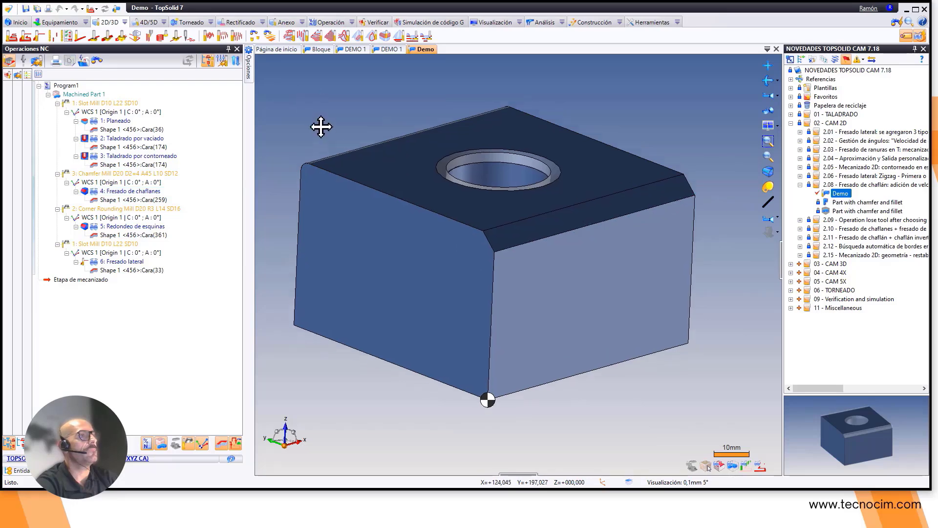
pyautogui.doubleClick(147, 191)
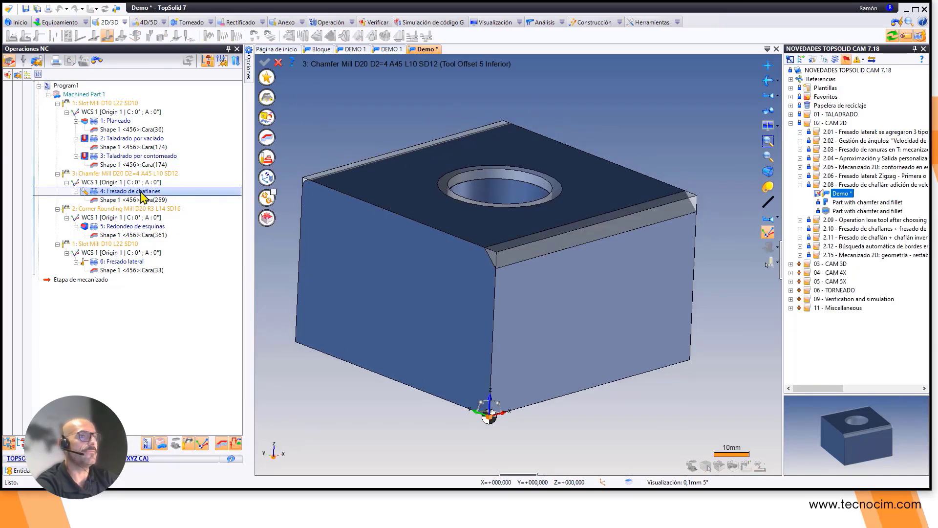
pyautogui.scroll(4, 440, 273)
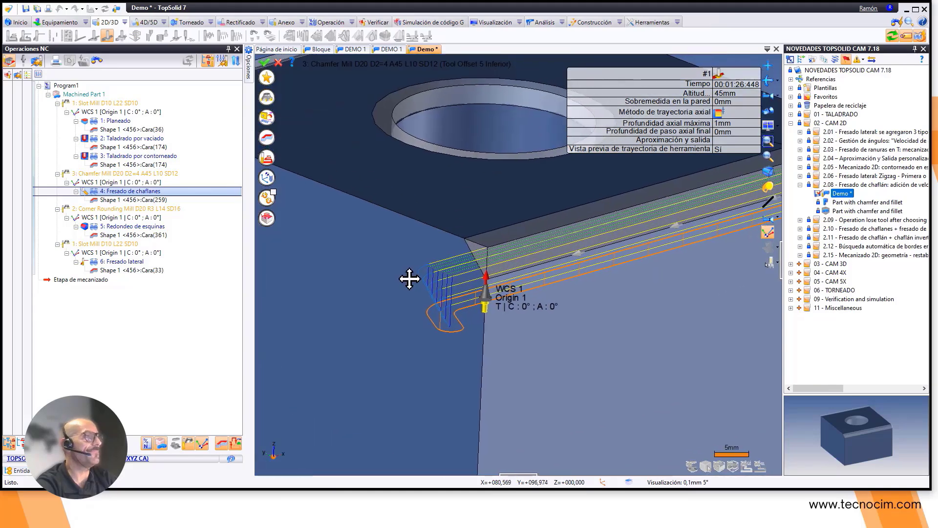
pyautogui.click(265, 175)
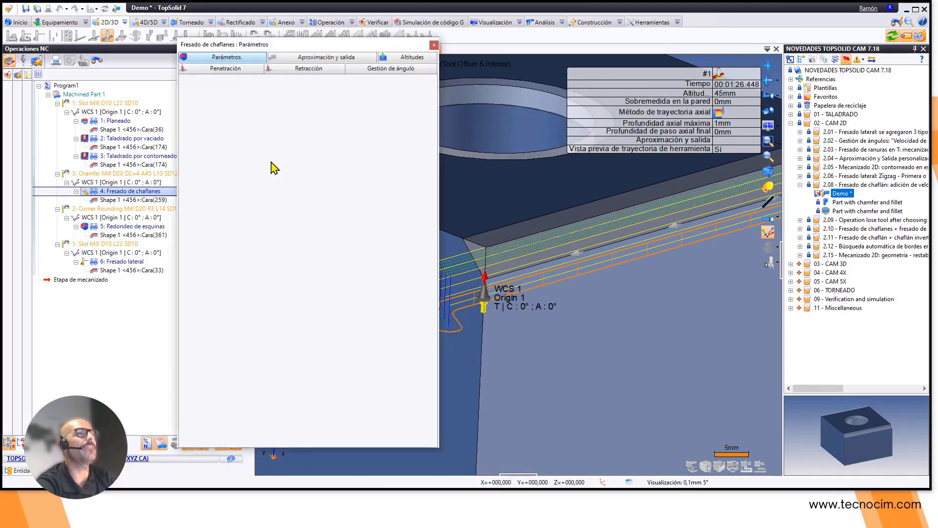
pyautogui.click(226, 69)
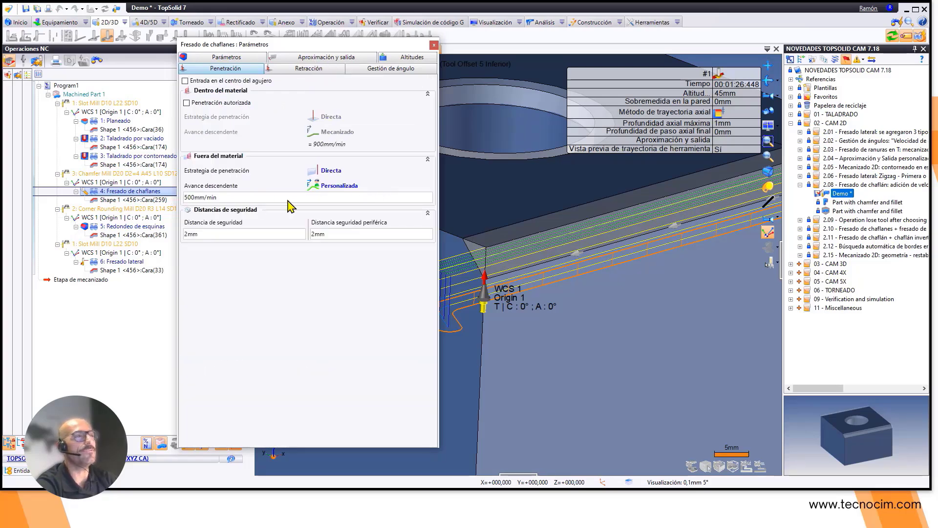
pyautogui.click(342, 186)
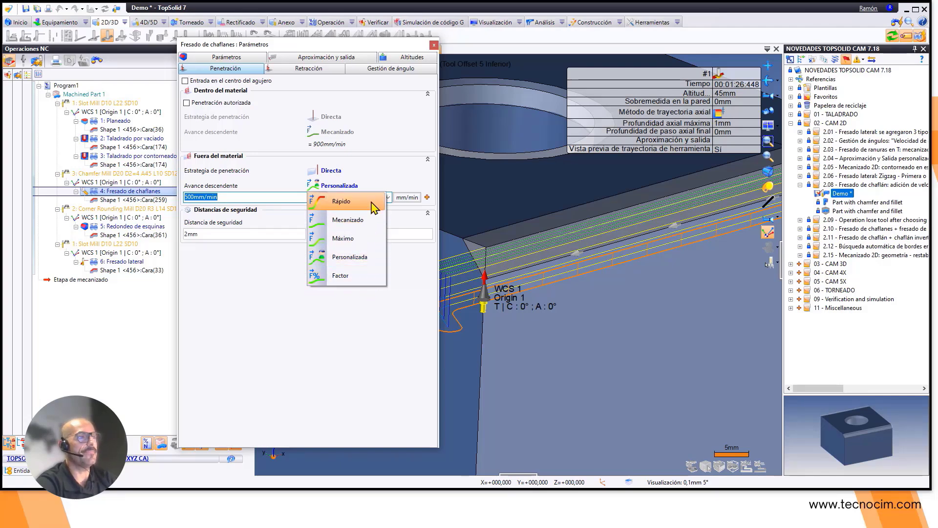
pyautogui.scroll(-5, 499, 240)
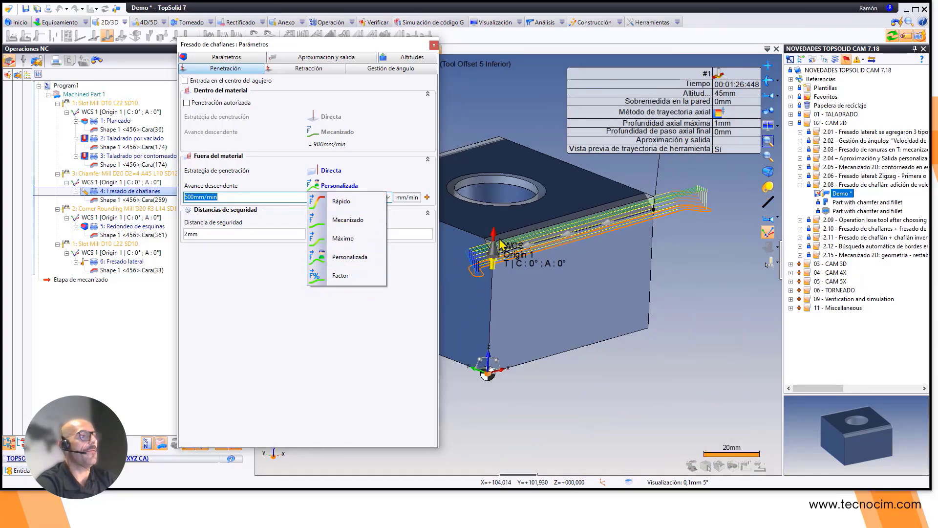
pyautogui.moveTo(523, 258); pyautogui.dragTo(531, 270, button='middle')
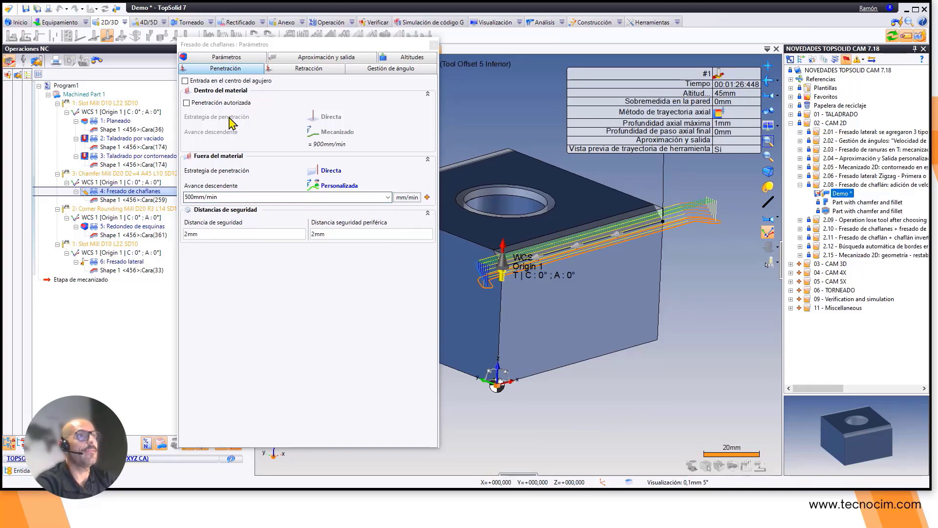
# Review the ascending feedrate options for the chamfer milling retraction, then close the parameters and validate the operation.
pyautogui.click(295, 71)
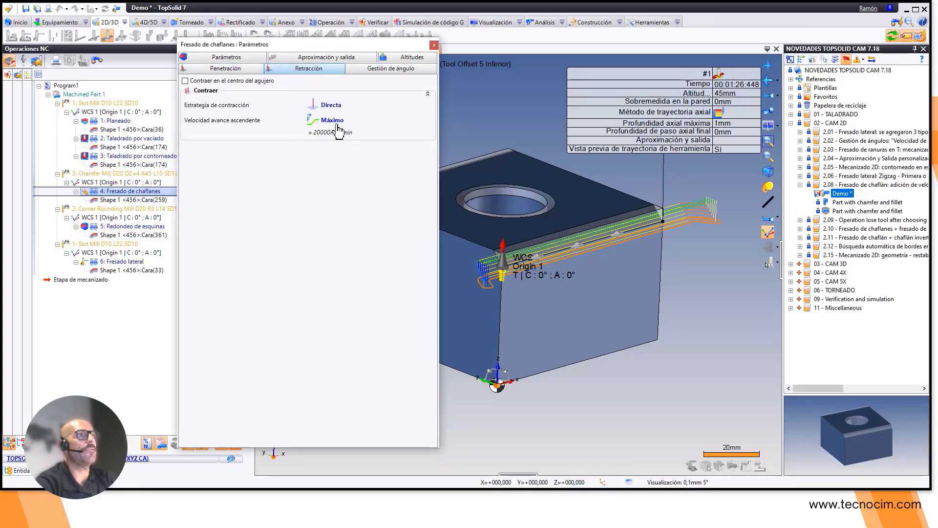
pyautogui.click(337, 126)
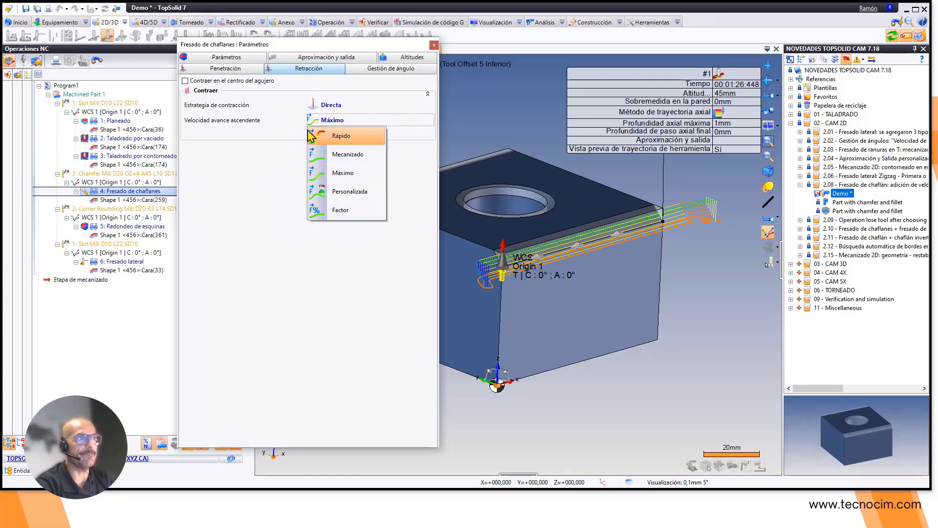
pyautogui.click(379, 296)
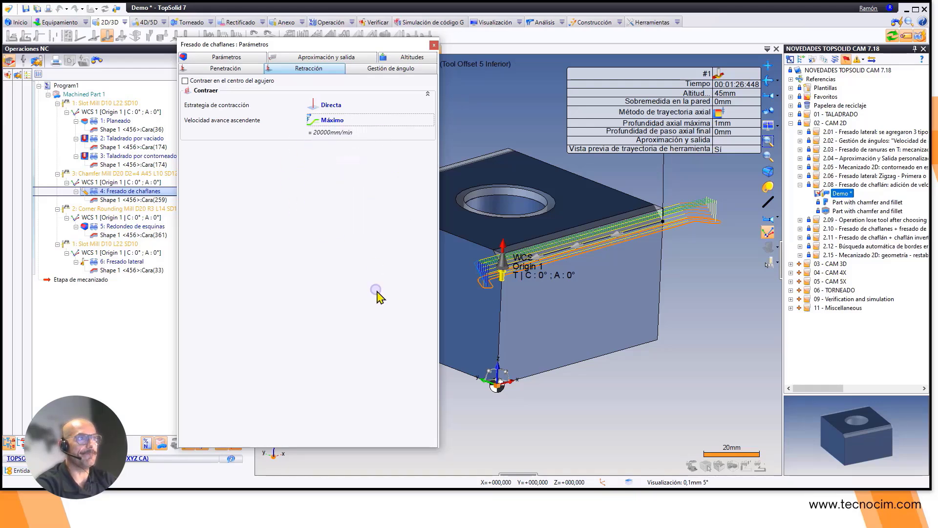
pyautogui.click(433, 46)
pyautogui.moveTo(453, 171); pyautogui.dragTo(437, 213, button='middle')
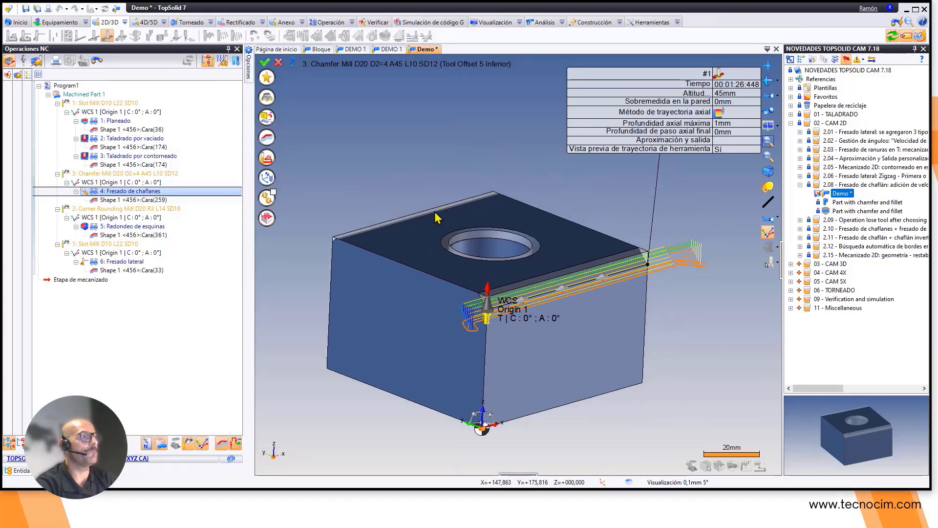
pyautogui.click(264, 63)
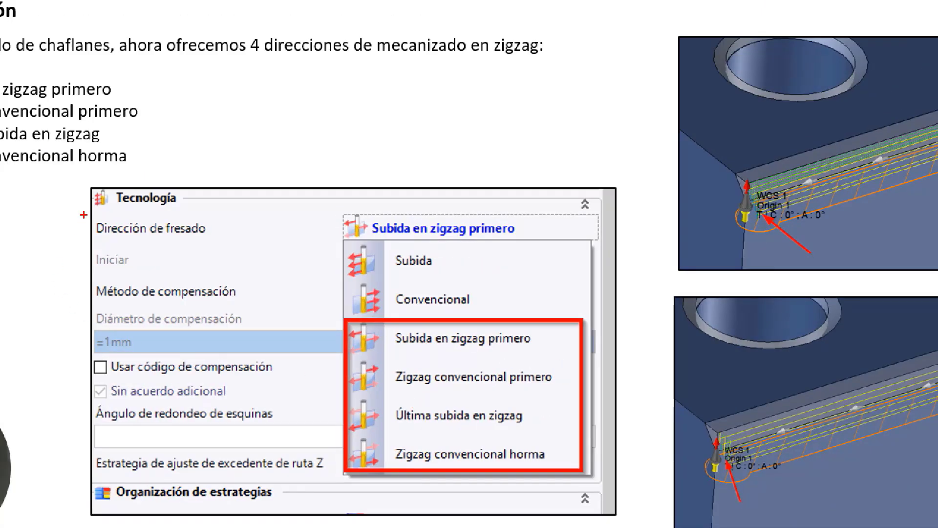
pyautogui.moveTo(82, 214); pyautogui.dragTo(232, 244)
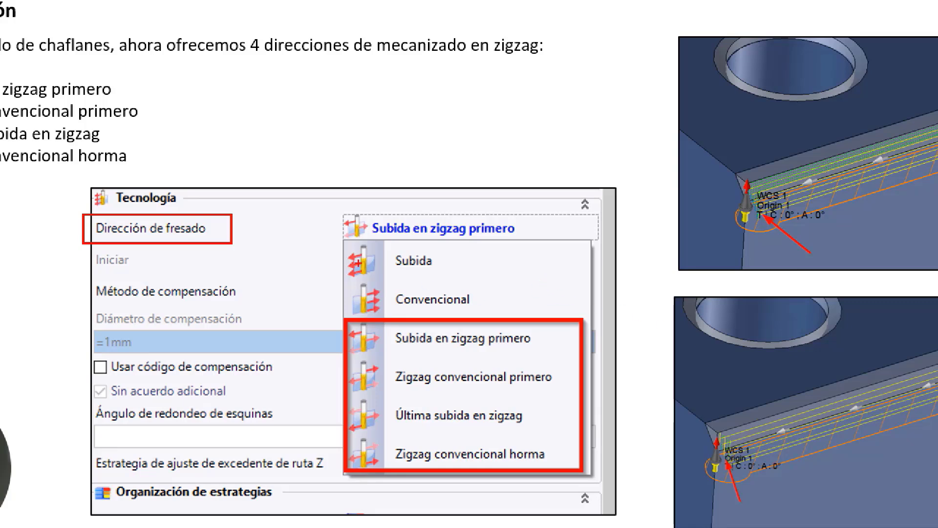
pyautogui.moveTo(331, 238); pyautogui.dragTo(509, 314)
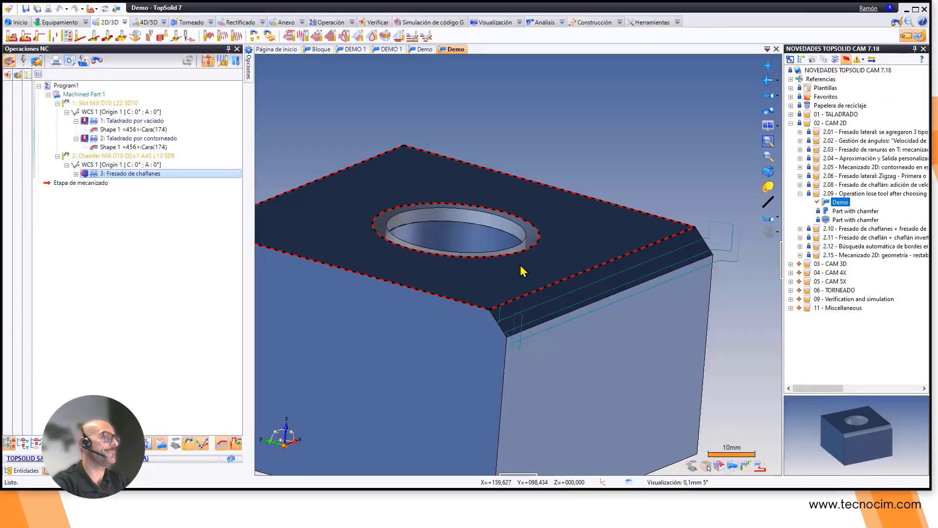
# Edit chamfer milling operation 3 in the 2.09 Demo document and set its milling direction to Subida.
pyautogui.moveTo(523, 269)
pyautogui.mouseDown(button='middle')
pyautogui.moveTo(530, 285)
pyautogui.moveTo(503, 287)
pyautogui.moveTo(524, 281)
pyautogui.mouseUp(button='middle')
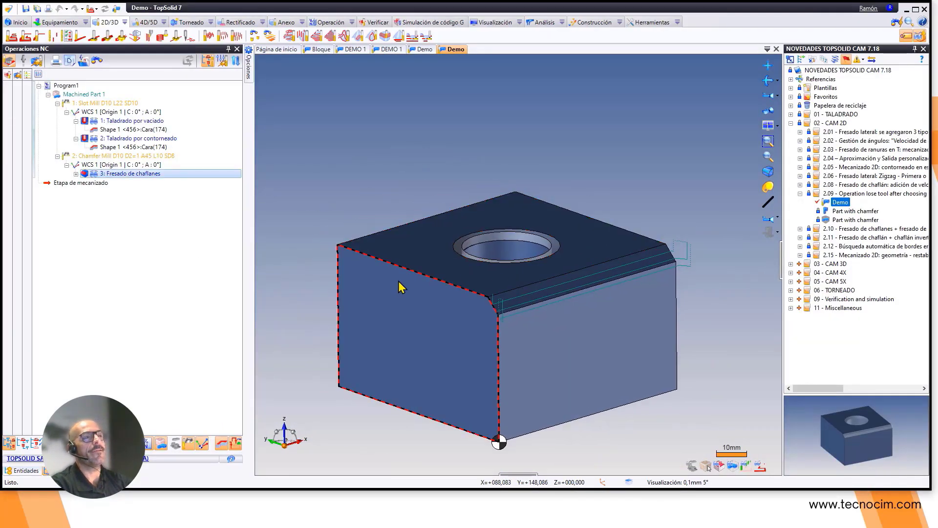
pyautogui.moveTo(397, 287); pyautogui.dragTo(443, 249, button='middle')
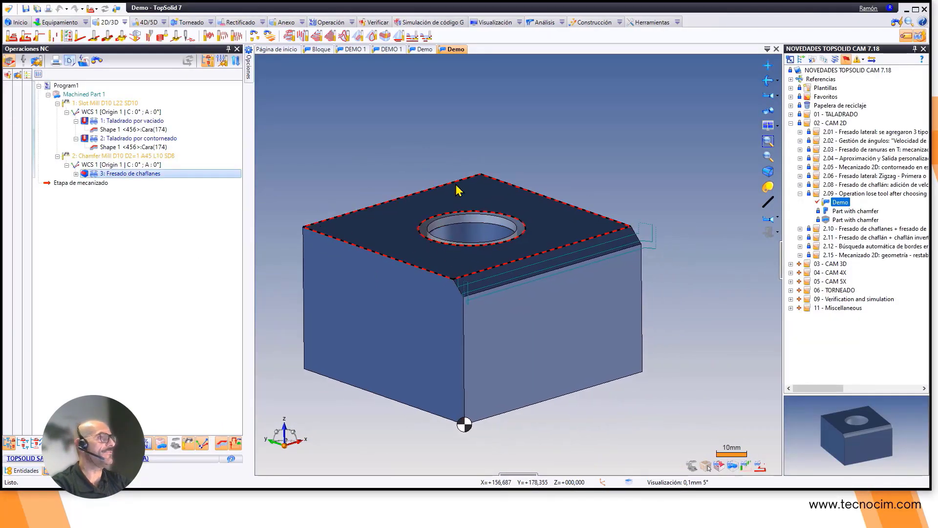
pyautogui.doubleClick(121, 176)
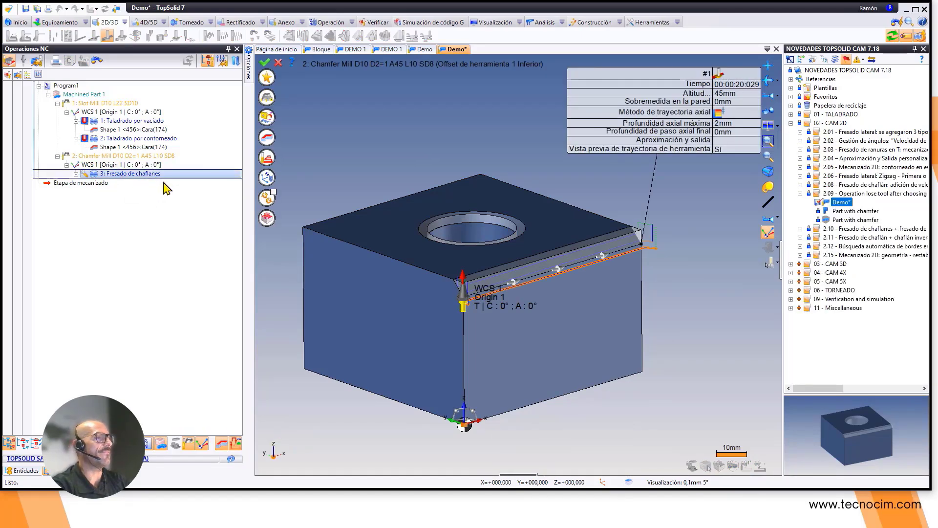
pyautogui.click(271, 156)
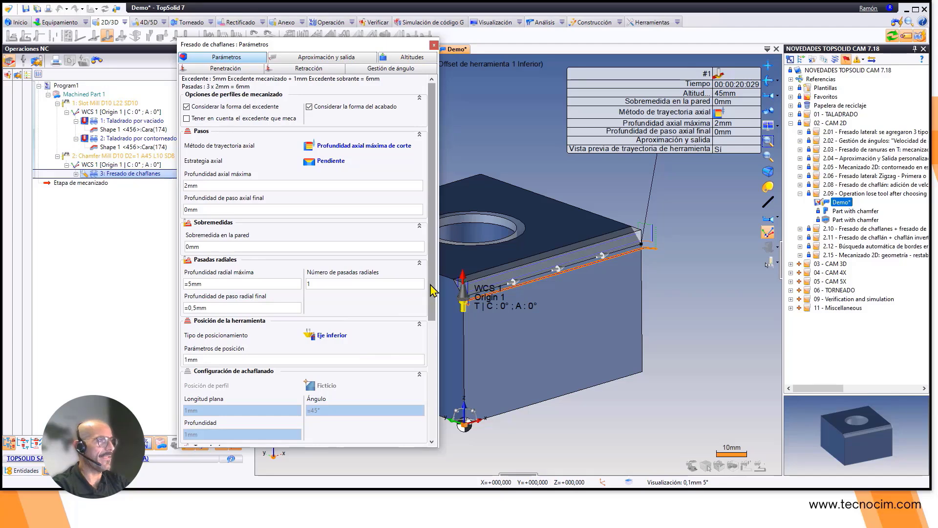
pyautogui.scroll(-5, 428, 291)
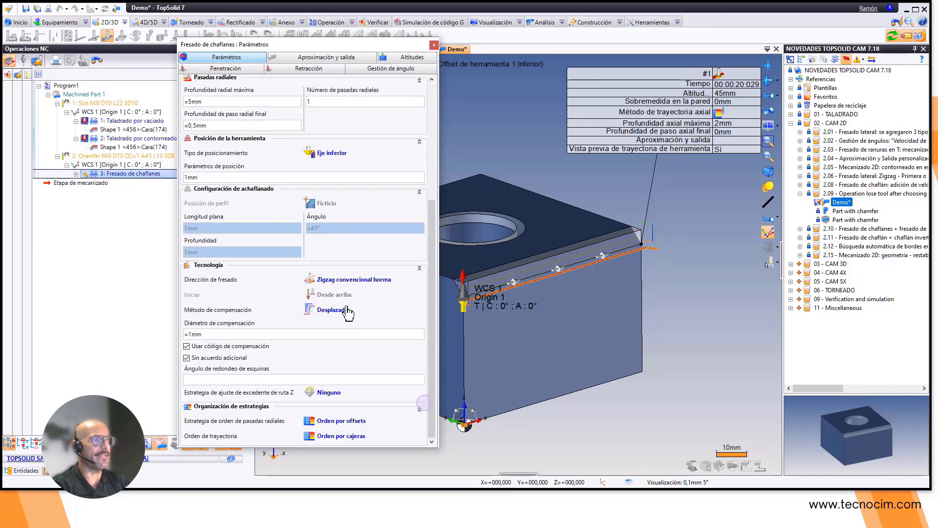
pyautogui.click(340, 280)
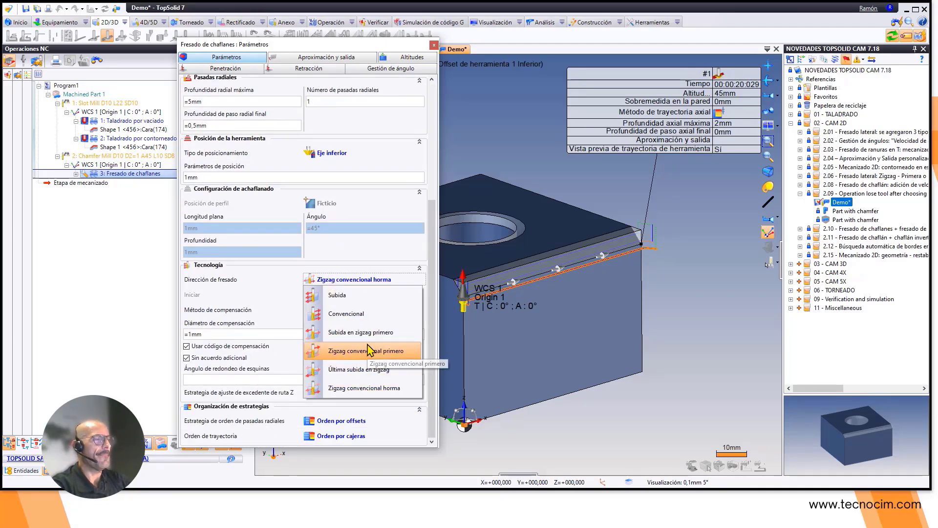
pyautogui.click(345, 296)
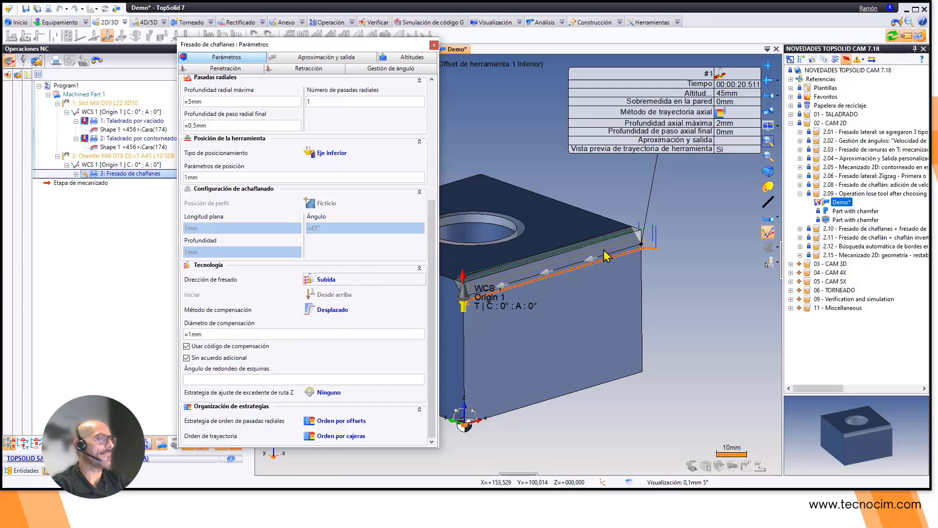
# Close the parameters, validate the chamfer milling operation, and run its simulation before exiting it.
pyautogui.click(433, 45)
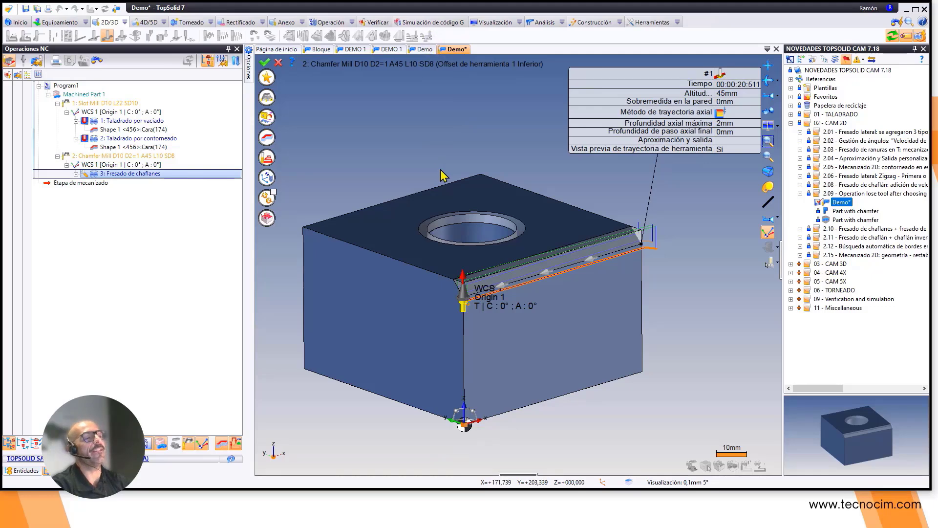
pyautogui.moveTo(439, 169); pyautogui.dragTo(456, 162, button='middle')
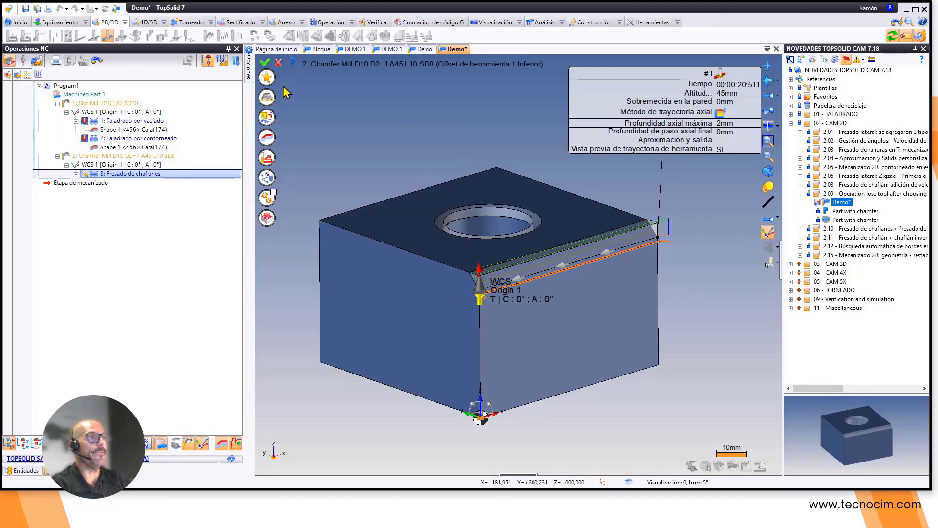
pyautogui.click(265, 62)
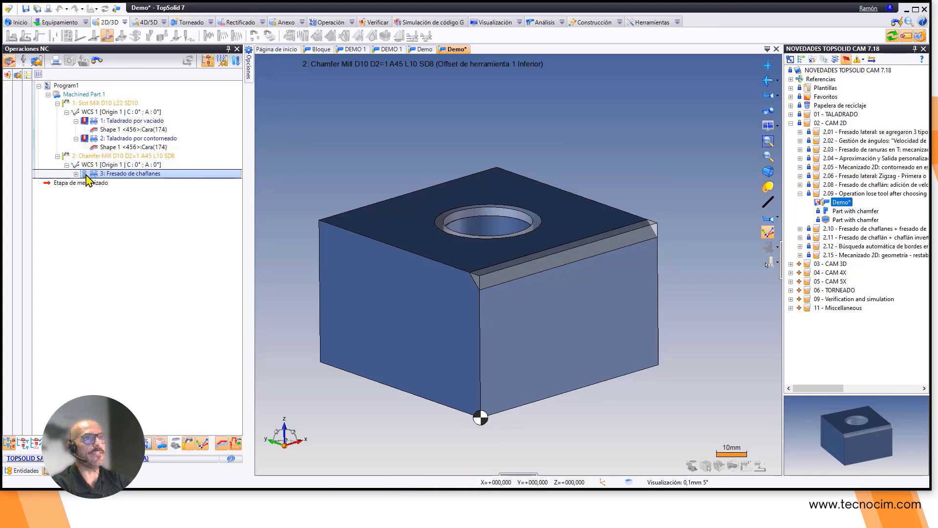
pyautogui.click(86, 175)
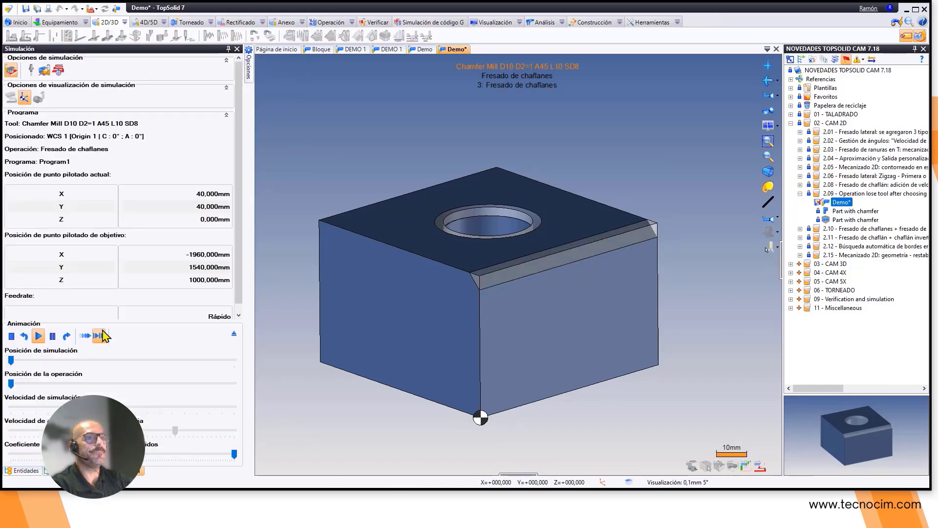
pyautogui.click(85, 336)
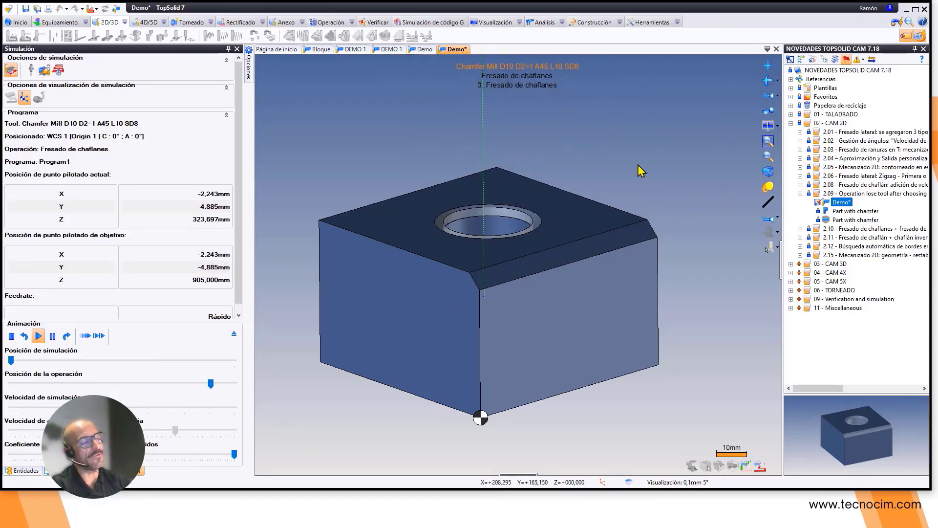
pyautogui.click(235, 335)
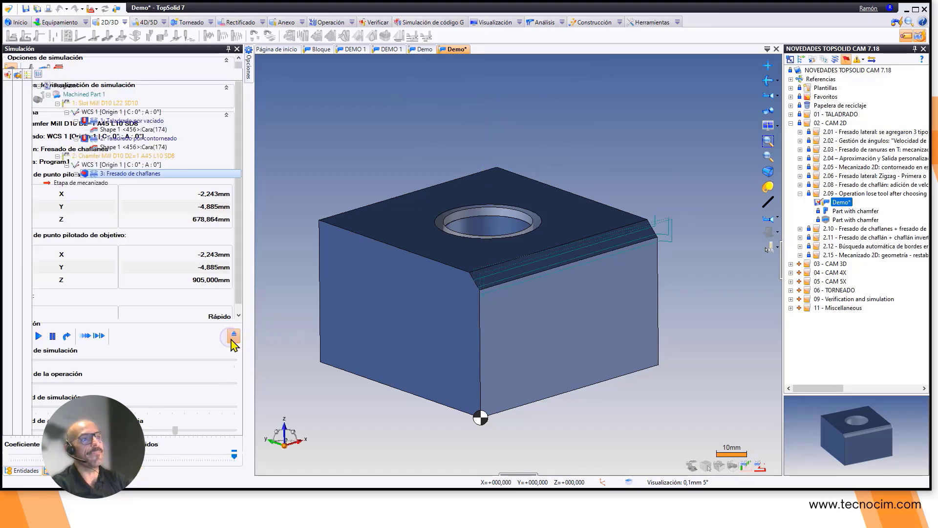
# Open the parameters of chamfer milling operation 3 and review the available milling direction options against the current toolpath.
pyautogui.doubleClick(130, 174)
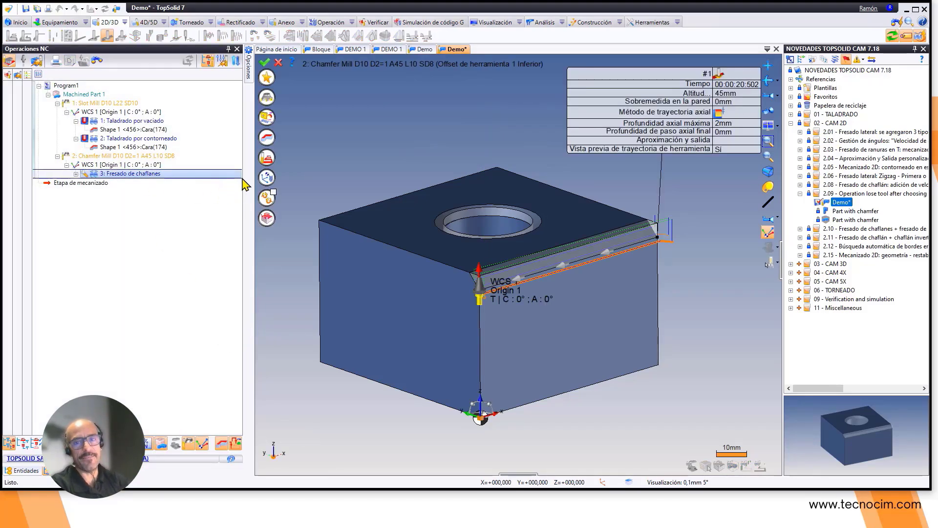
pyautogui.click(264, 157)
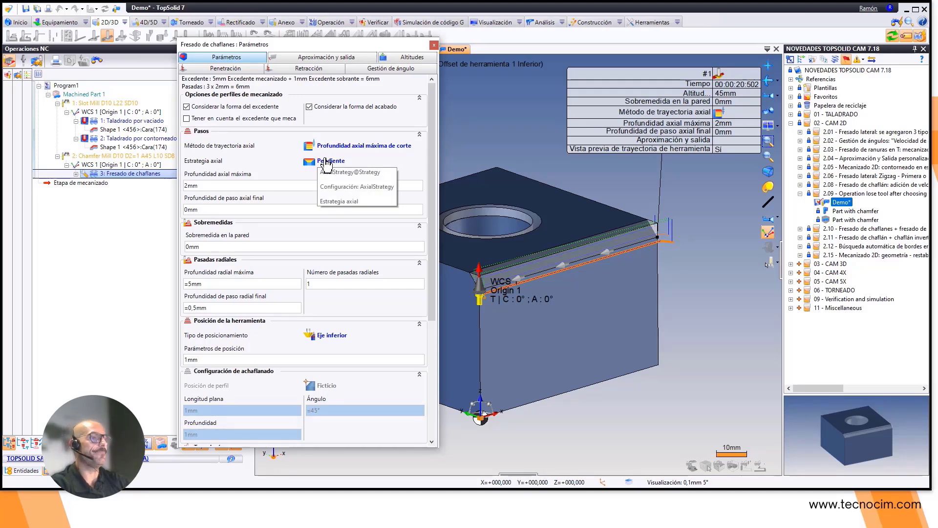
pyautogui.scroll(-2, 433, 274)
pyautogui.scroll(-5, 436, 386)
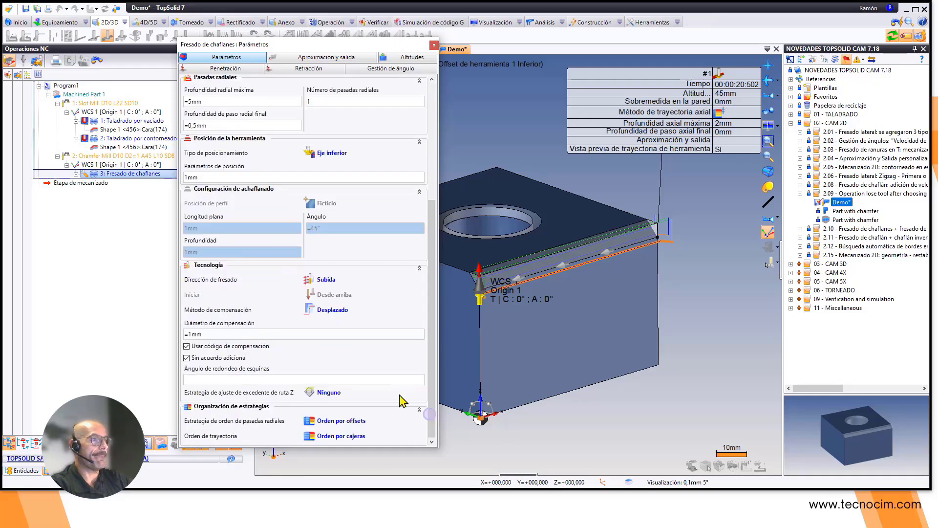
pyautogui.click(324, 279)
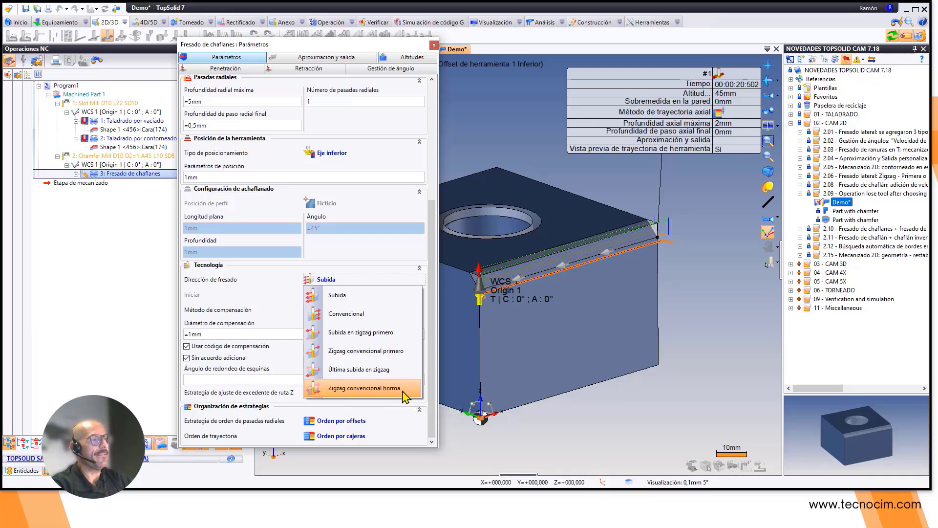
pyautogui.moveTo(535, 374); pyautogui.dragTo(584, 379, button='middle')
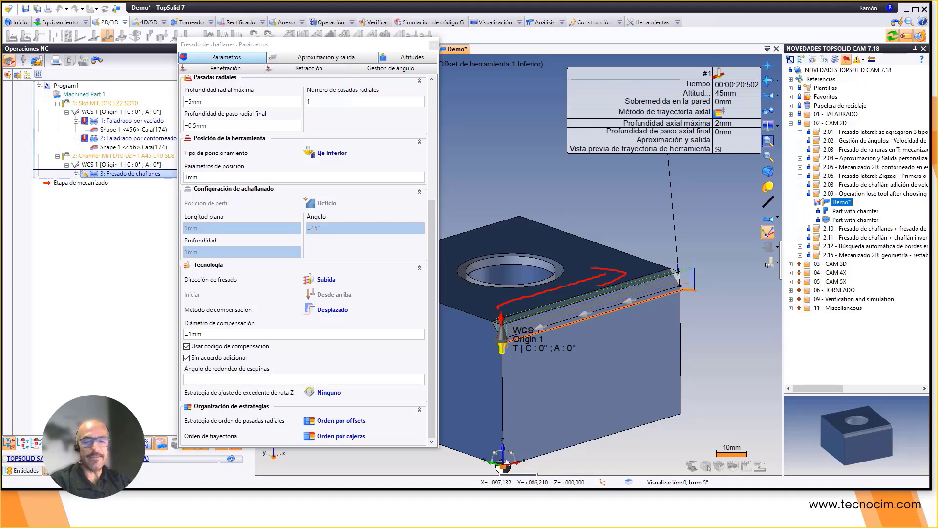
pyautogui.press('Escape')
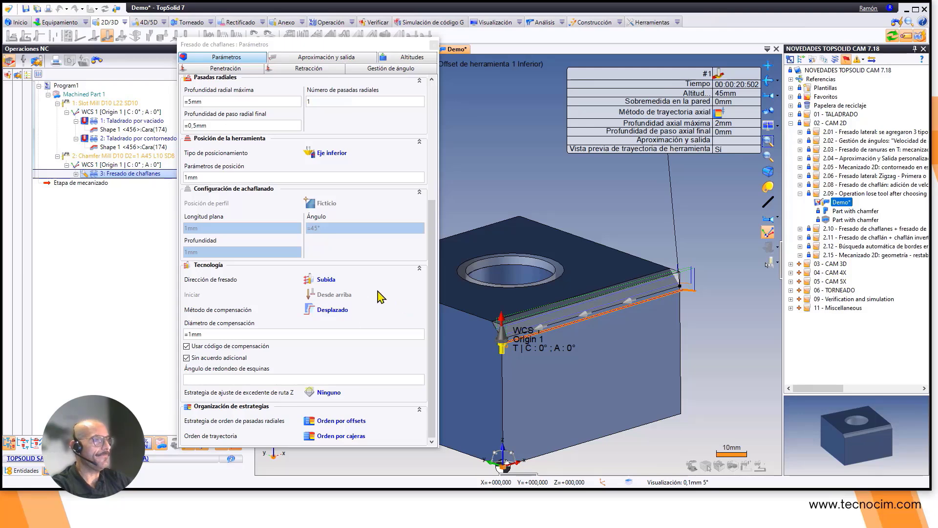
# Try Zigzag convencional horma as the chamfer milling direction and examine the toolpath preview near the chamfer's end.
pyautogui.click(325, 280)
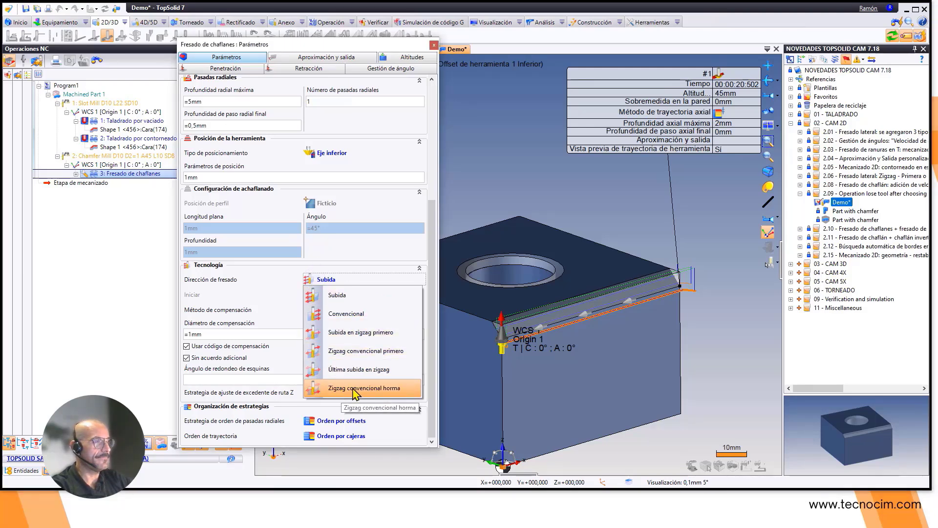
pyautogui.click(354, 389)
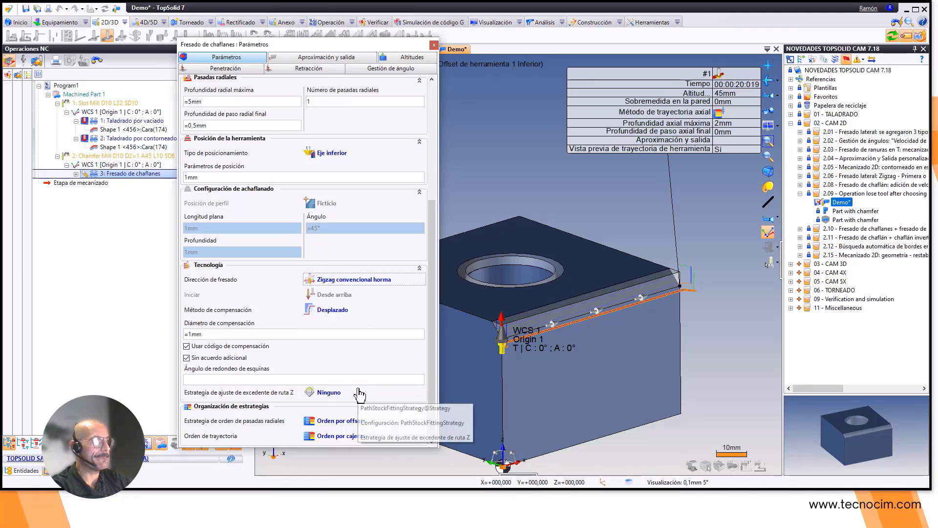
pyautogui.scroll(5, 500, 357)
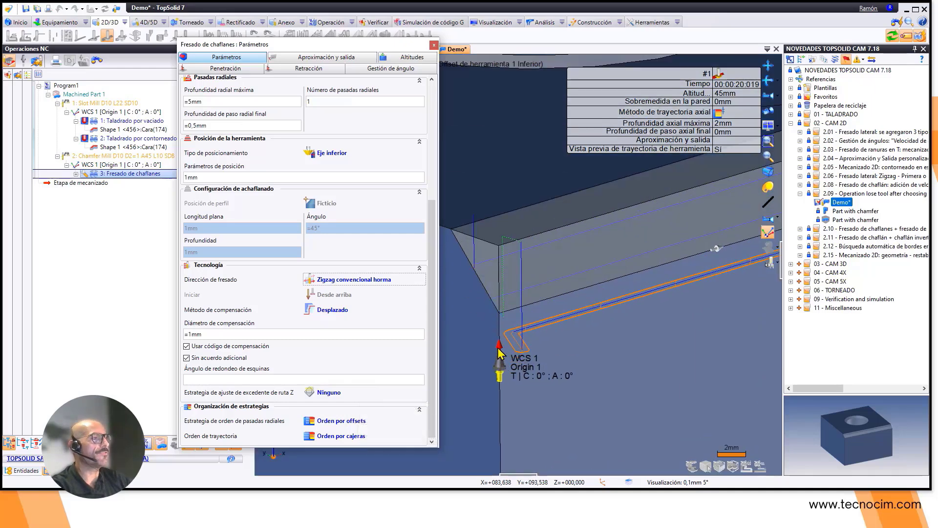
pyautogui.scroll(3, 561, 333)
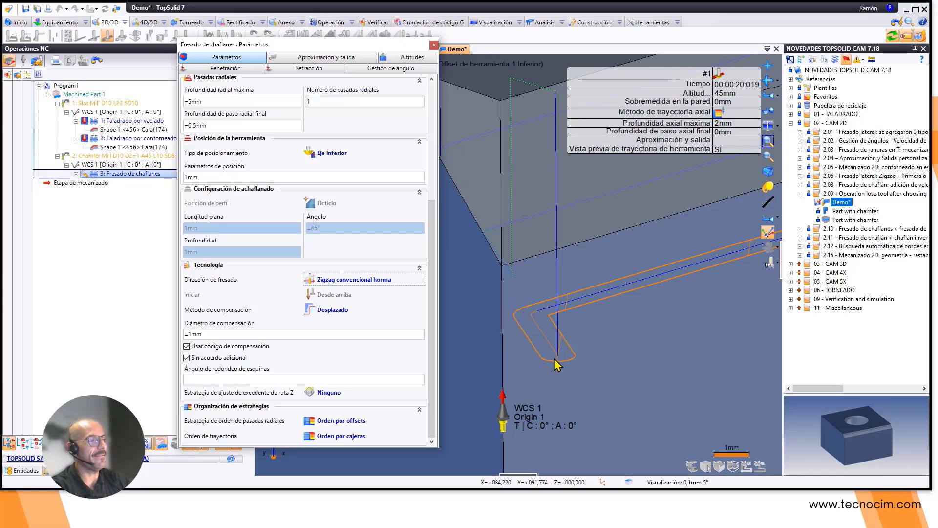
pyautogui.scroll(-7, 552, 370)
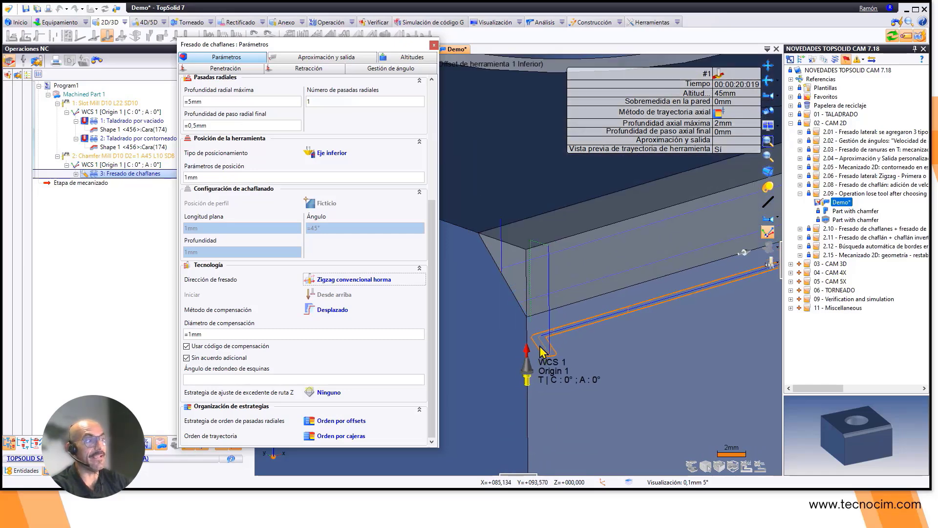
pyautogui.scroll(-2, 526, 336)
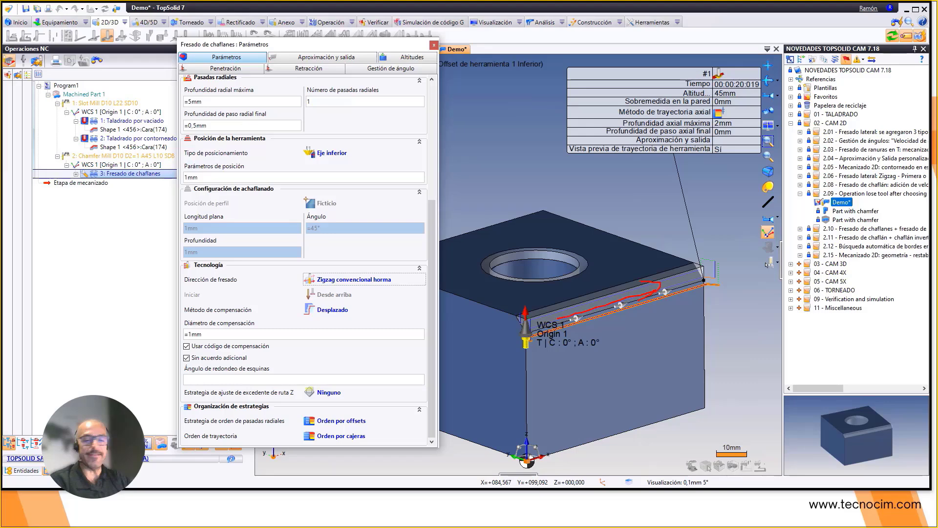
pyautogui.press('Escape')
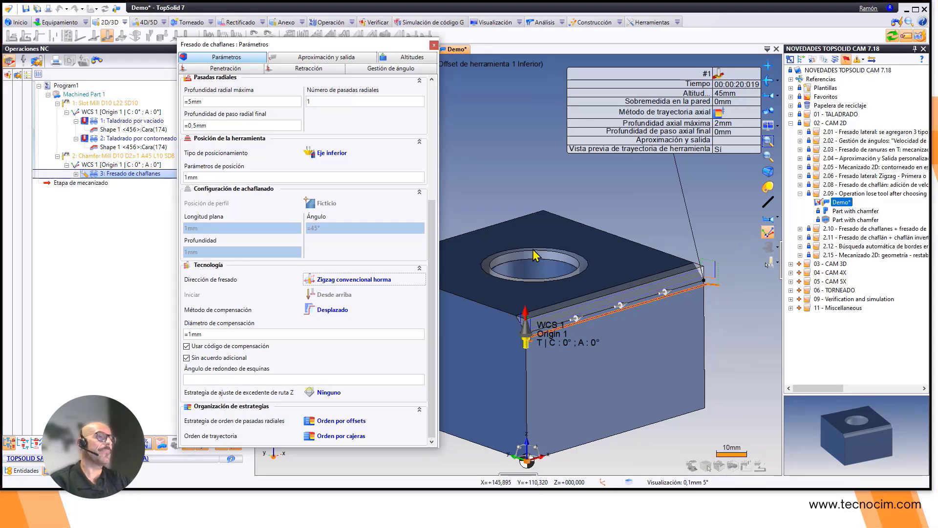
pyautogui.click(434, 46)
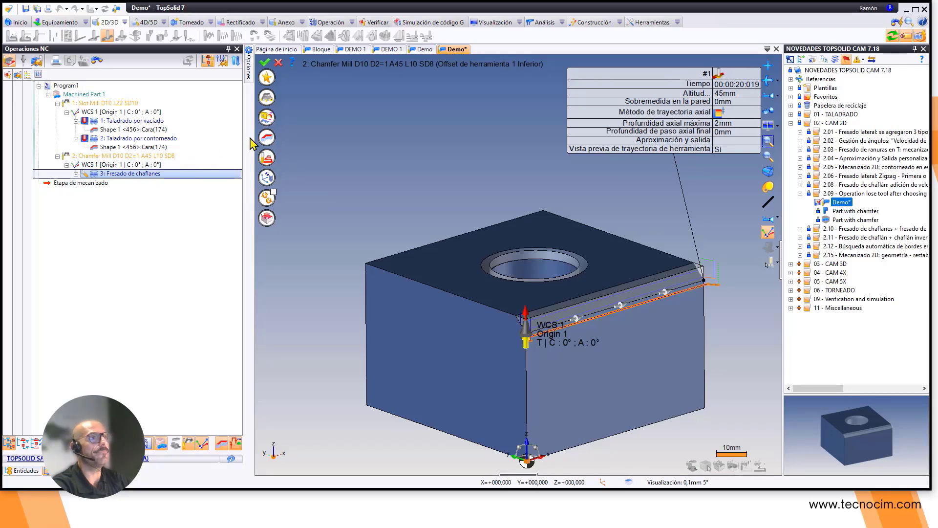
pyautogui.click(274, 49)
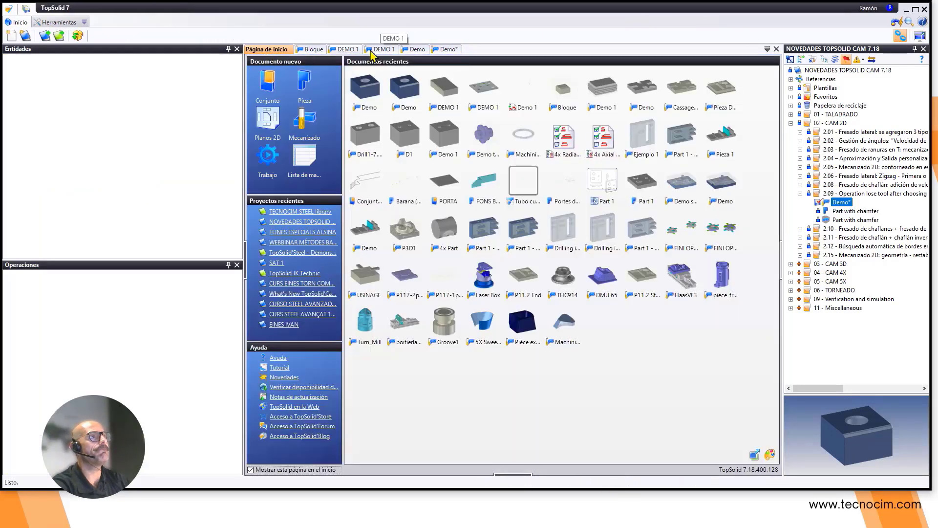
pyautogui.click(444, 49)
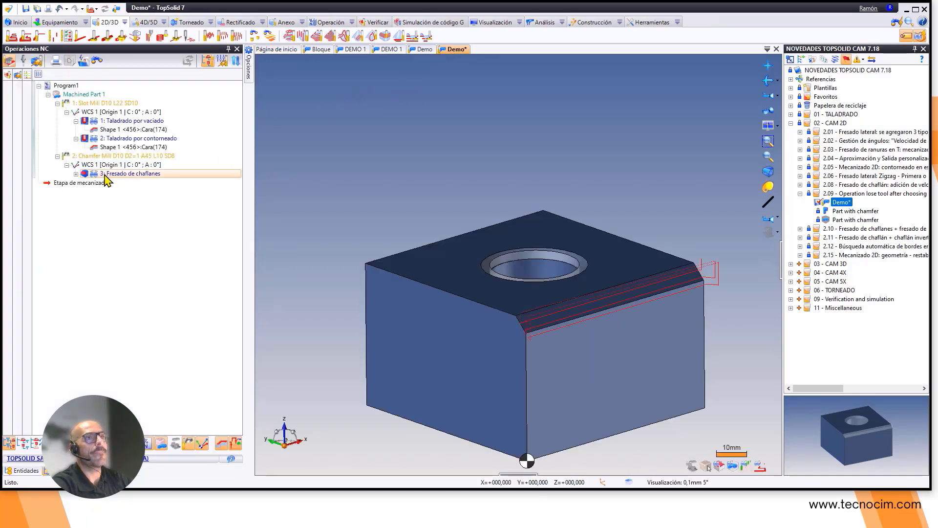
# Edit chamfer milling operation 3, set its milling direction to Zigzag convencional horma, and validate the operation.
pyautogui.doubleClick(117, 174)
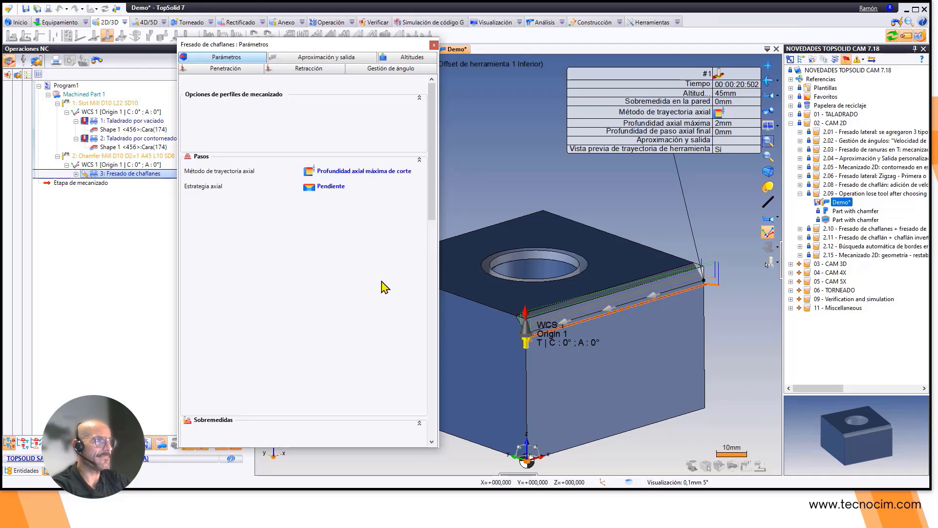
pyautogui.scroll(-5, 421, 301)
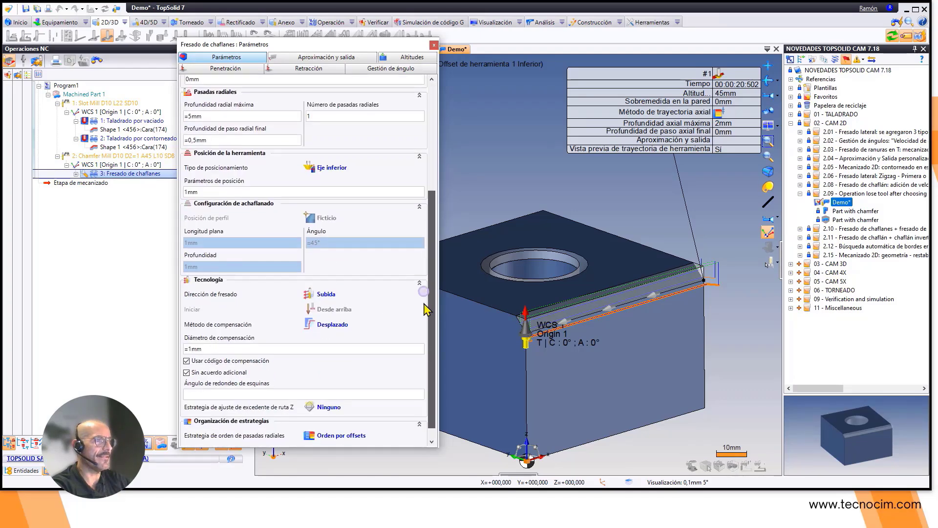
pyautogui.click(325, 292)
pyautogui.scroll(-1, 320, 284)
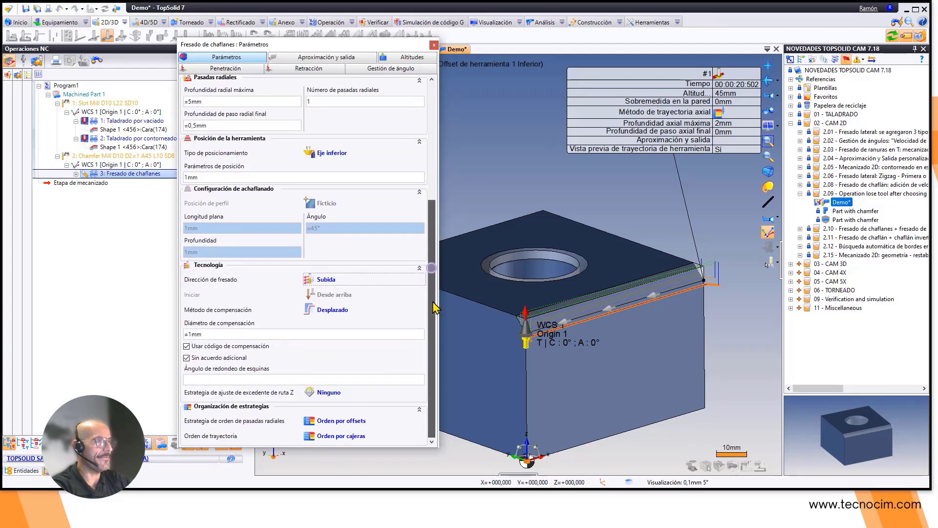
pyautogui.click(320, 284)
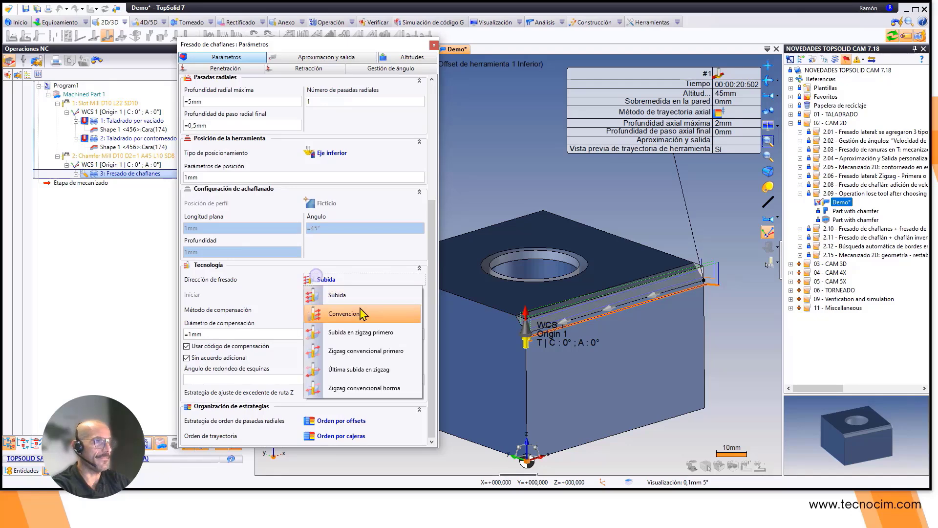
pyautogui.click(352, 391)
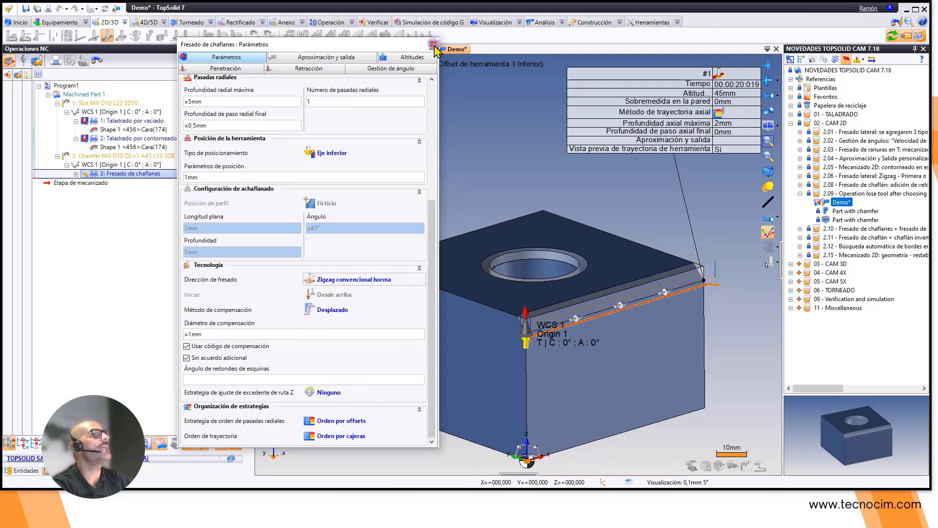
pyautogui.click(264, 64)
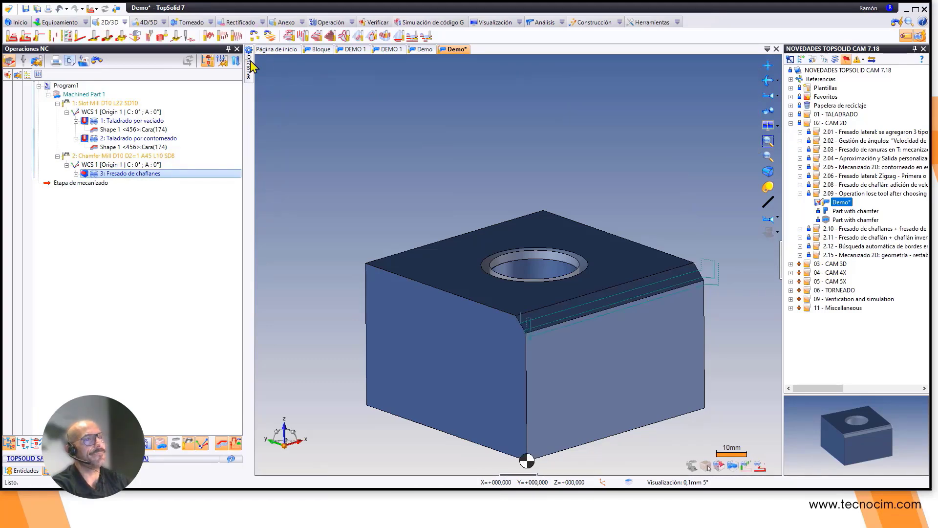
# Simulate the Zigzag convencional horma chamfer milling at a reduced simulation speed, and exit the simulation.
pyautogui.click(84, 175)
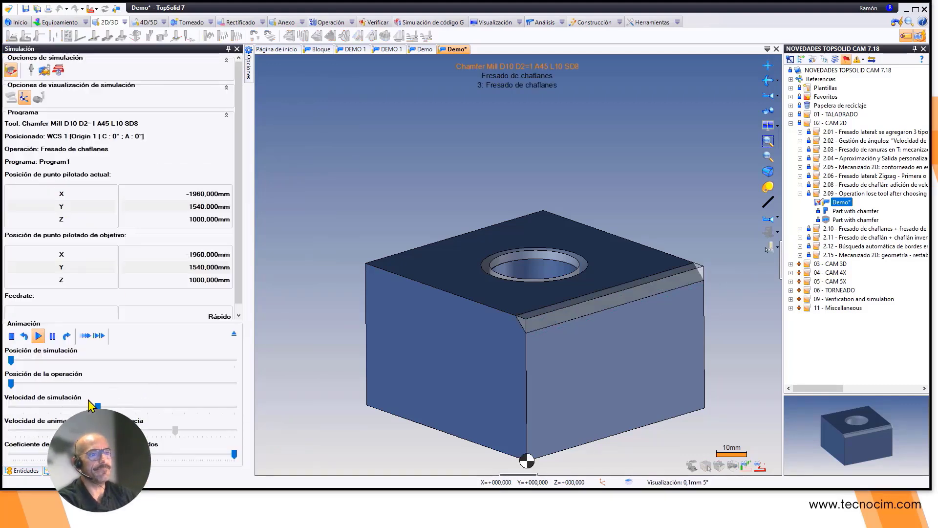
pyautogui.moveTo(99, 406); pyautogui.dragTo(77, 406)
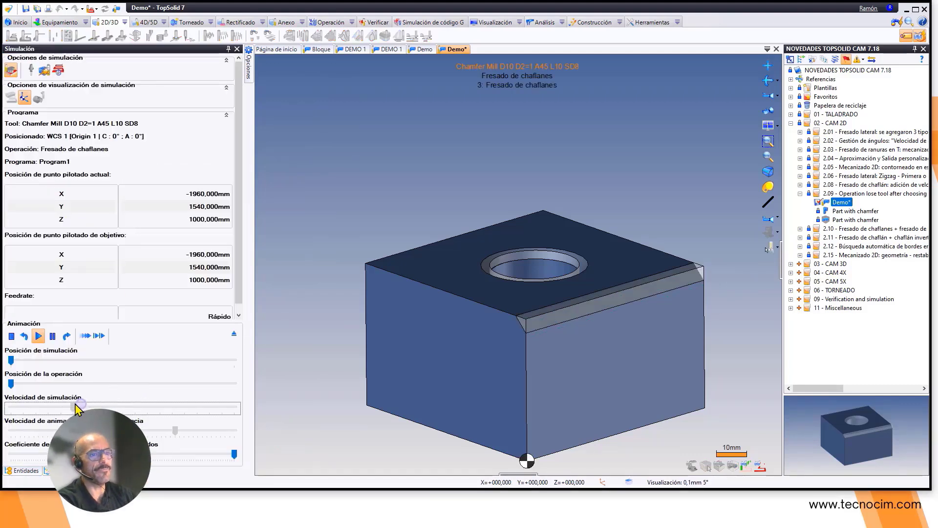
pyautogui.click(85, 336)
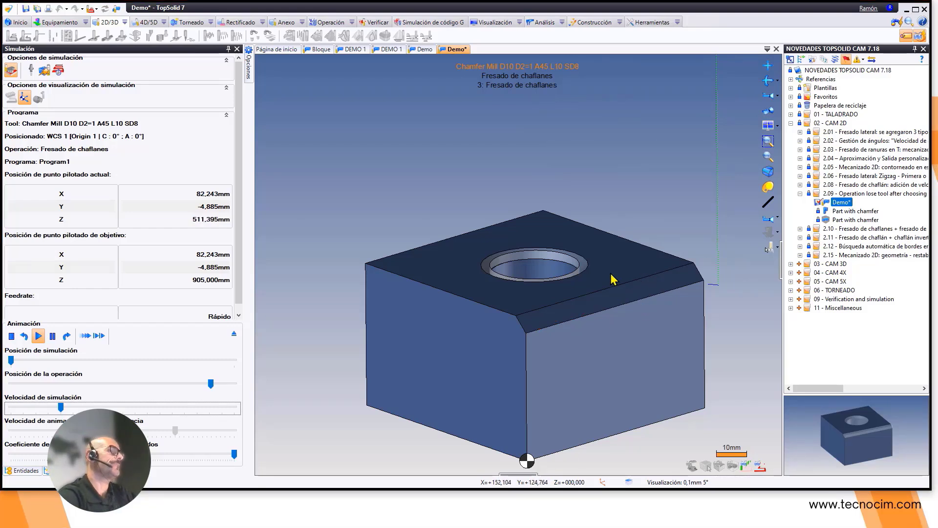
pyautogui.click(234, 335)
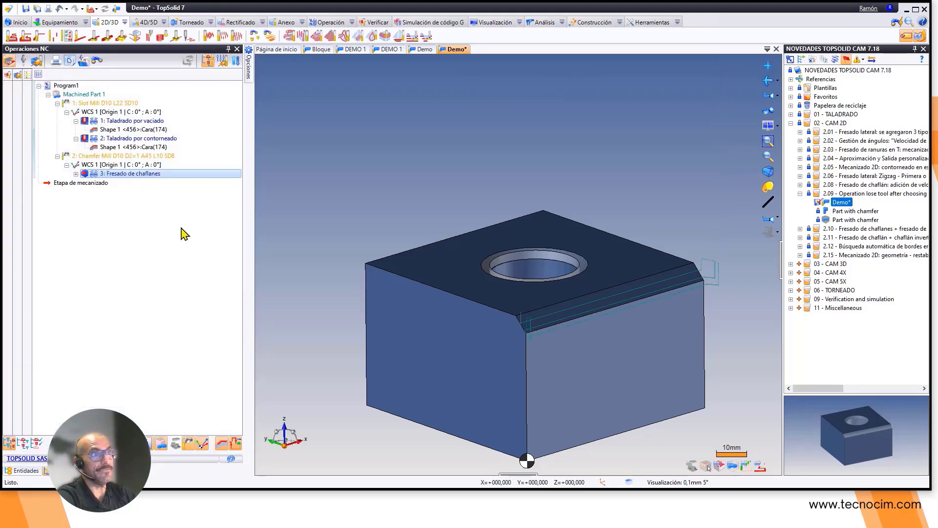
# Change the milling direction of chamfer milling operation 3 to Última subida en zigzag and validate the operation.
pyautogui.doubleClick(130, 174)
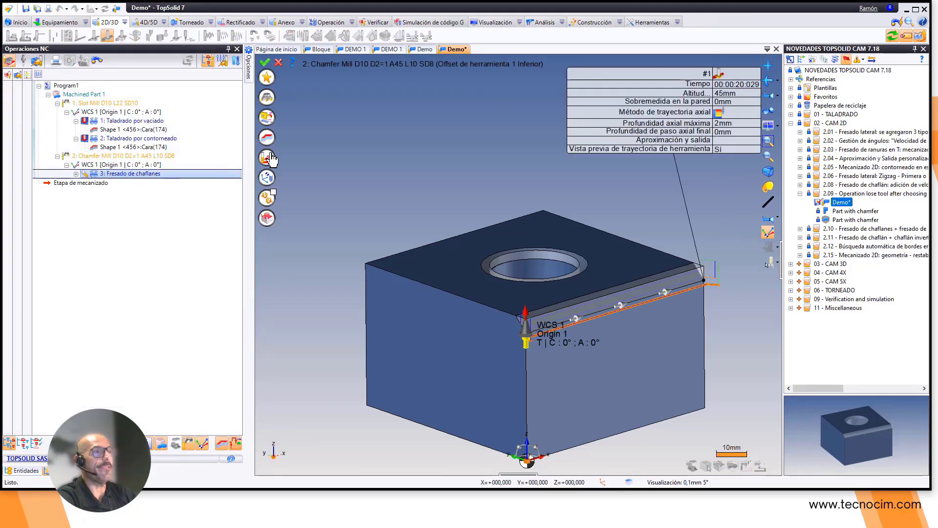
pyautogui.click(266, 156)
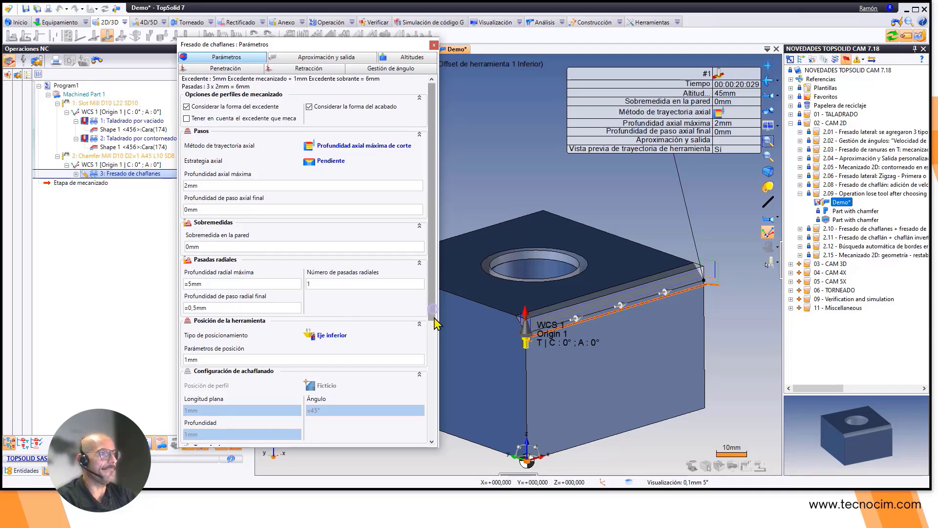
pyautogui.scroll(-3, 432, 382)
pyautogui.click(350, 314)
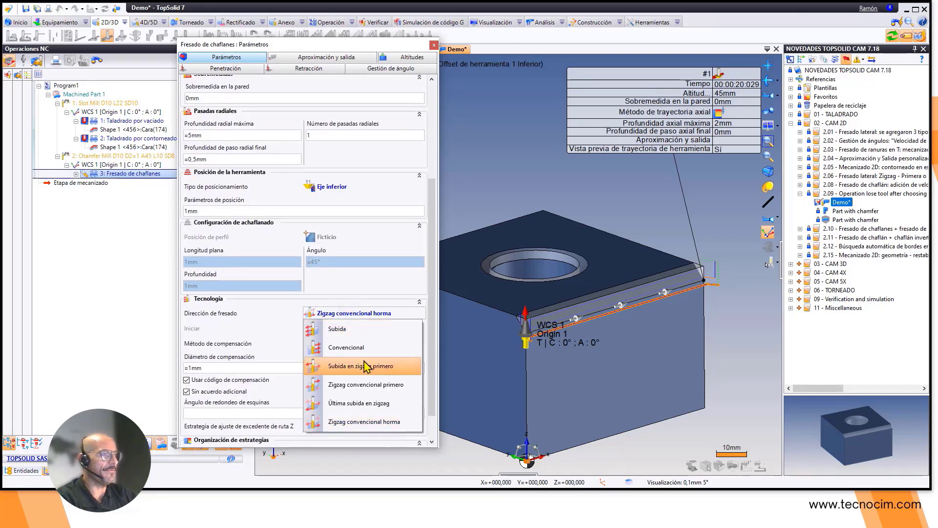
pyautogui.click(360, 404)
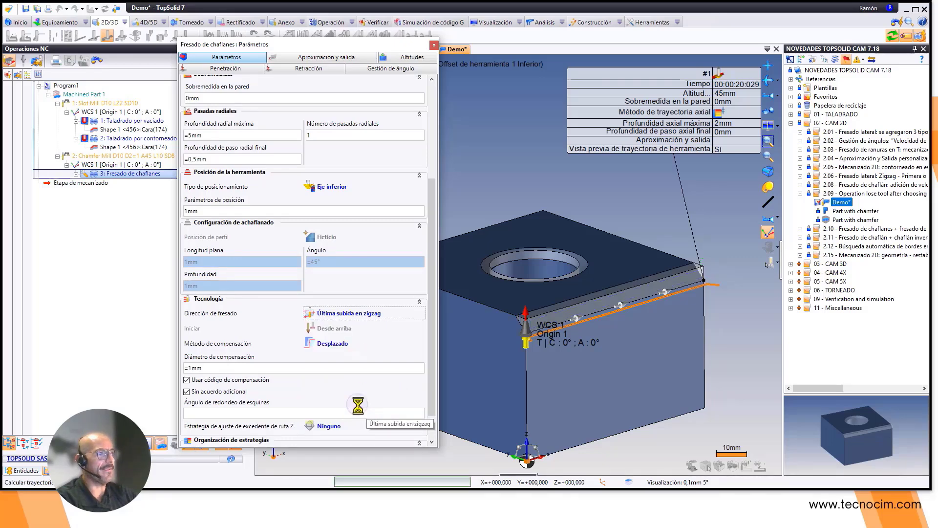
pyautogui.click(434, 46)
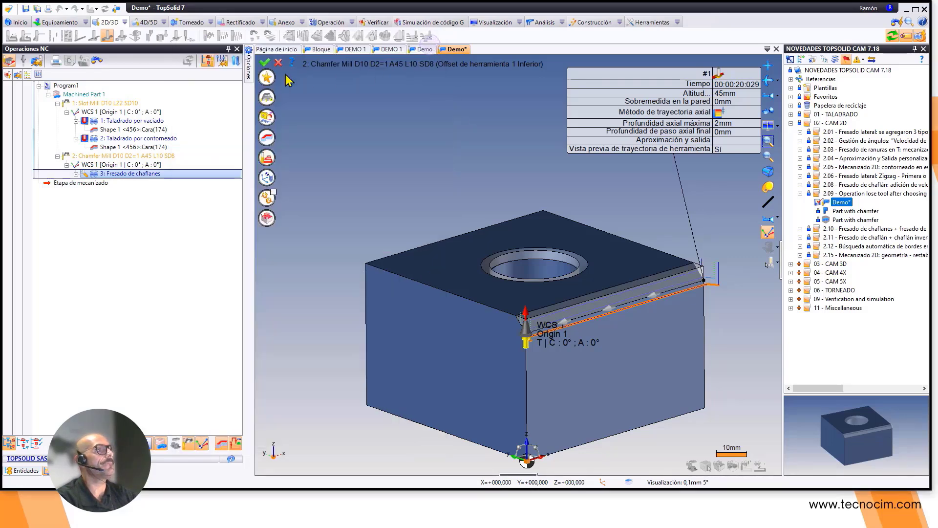
pyautogui.click(262, 64)
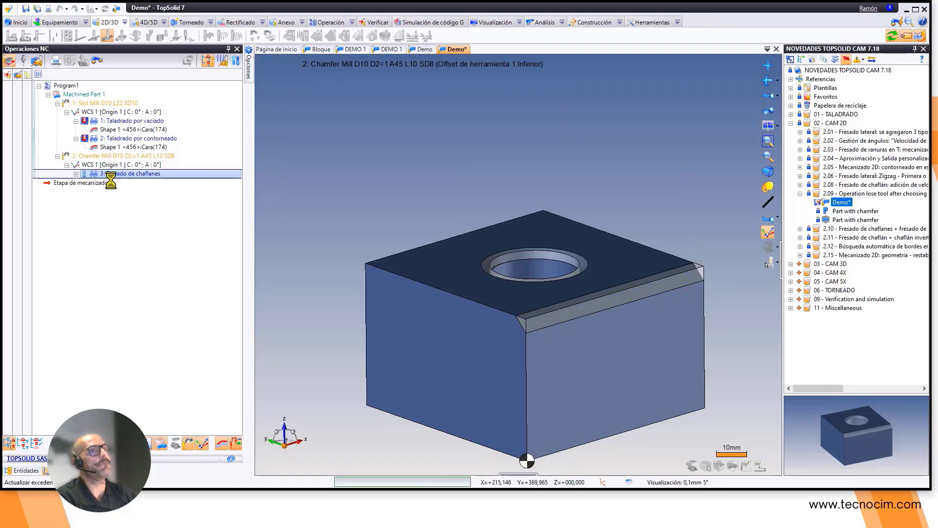
# Run the simulation of the chamfer milling operation with the Última subida en zigzag direction.
pyautogui.doubleClick(83, 175)
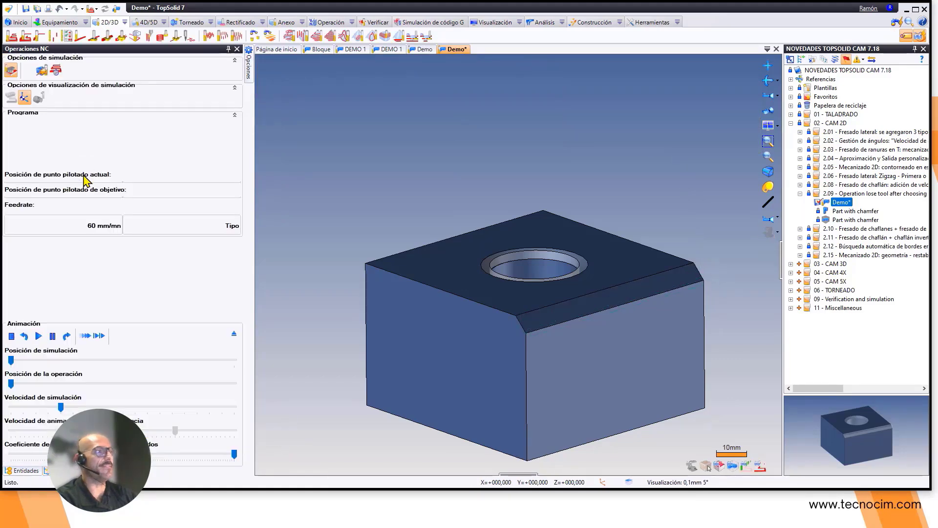
pyautogui.click(87, 336)
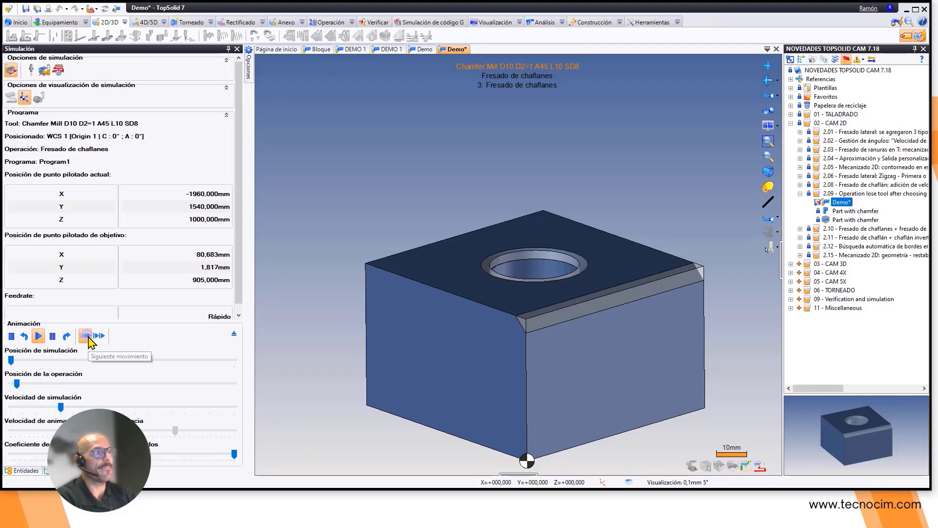
pyautogui.click(87, 336)
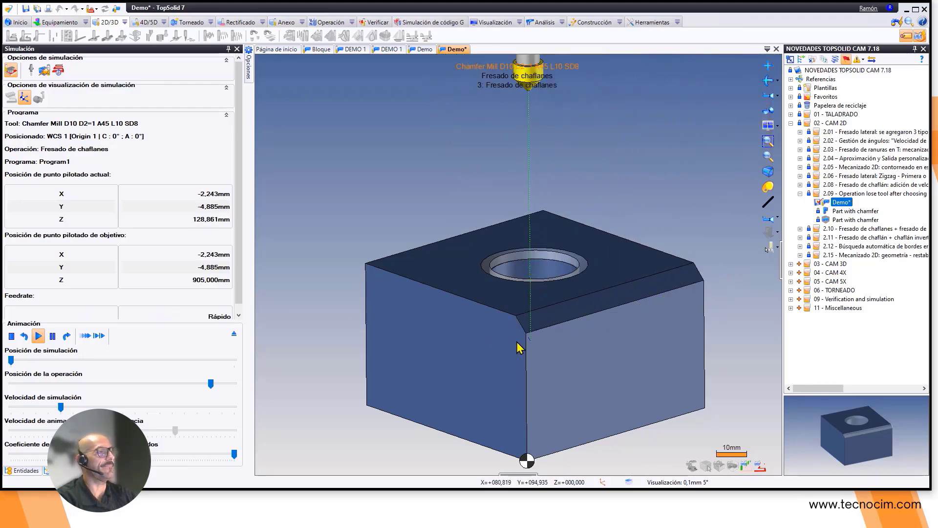
# Exit the chamfer milling simulation.
pyautogui.click(234, 336)
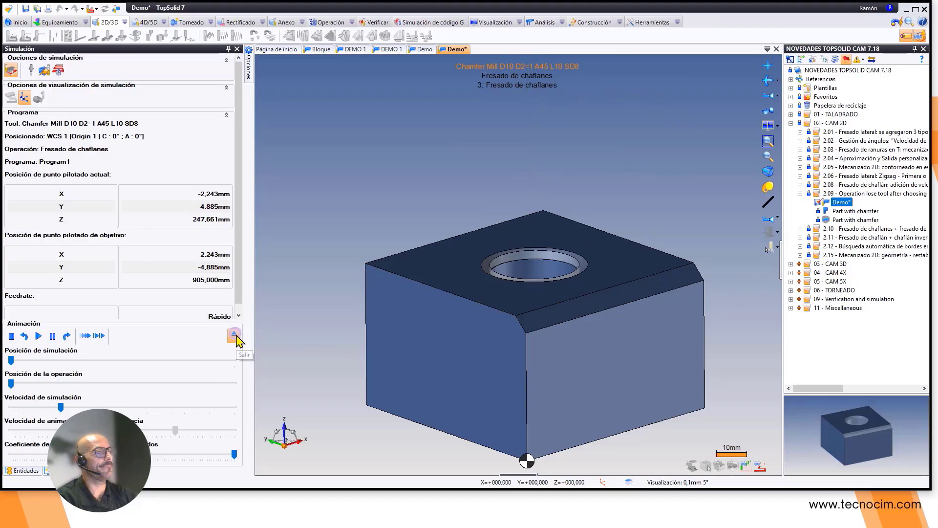
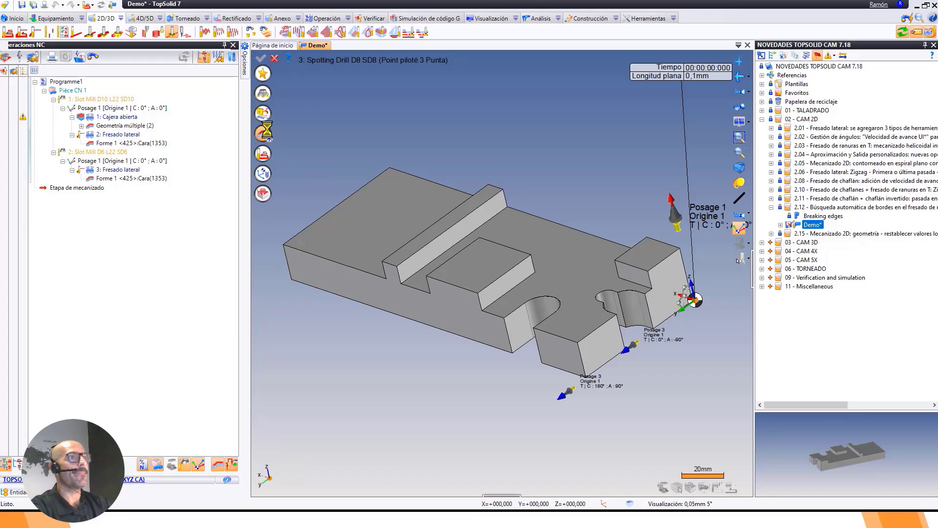
# Add all the automatically detected edges to the edge-breaking milling geometry, and delete every one of them from the geometry list.
pyautogui.click(219, 207)
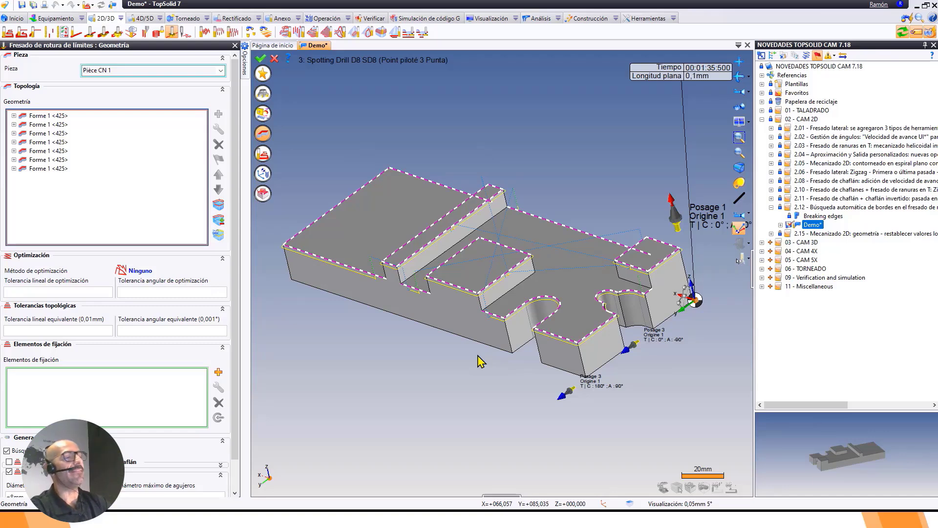
pyautogui.click(58, 168)
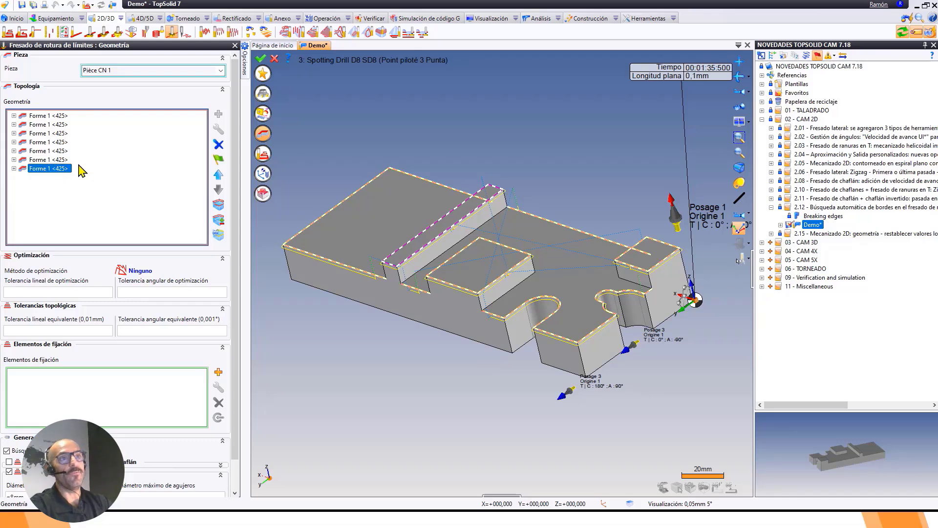
pyautogui.keyDown('shift'); pyautogui.click(48, 117); pyautogui.keyUp('shift')
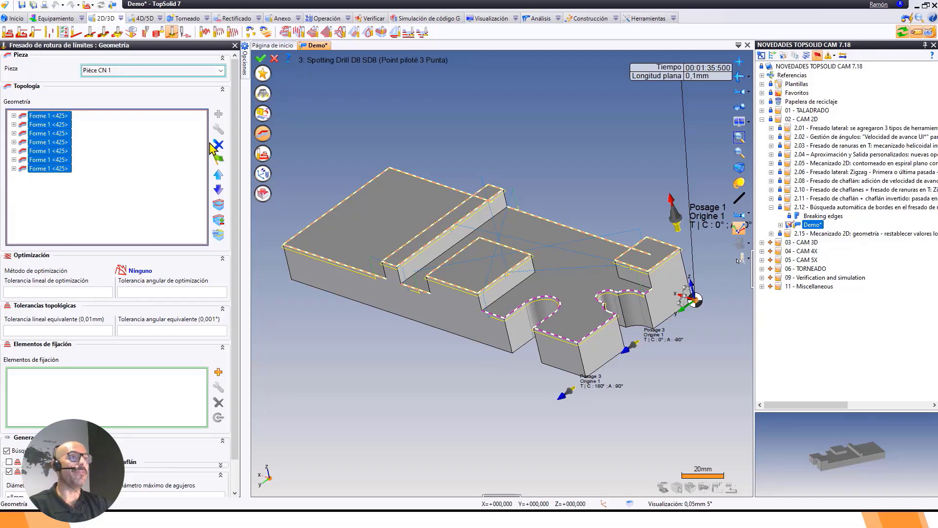
pyautogui.click(218, 145)
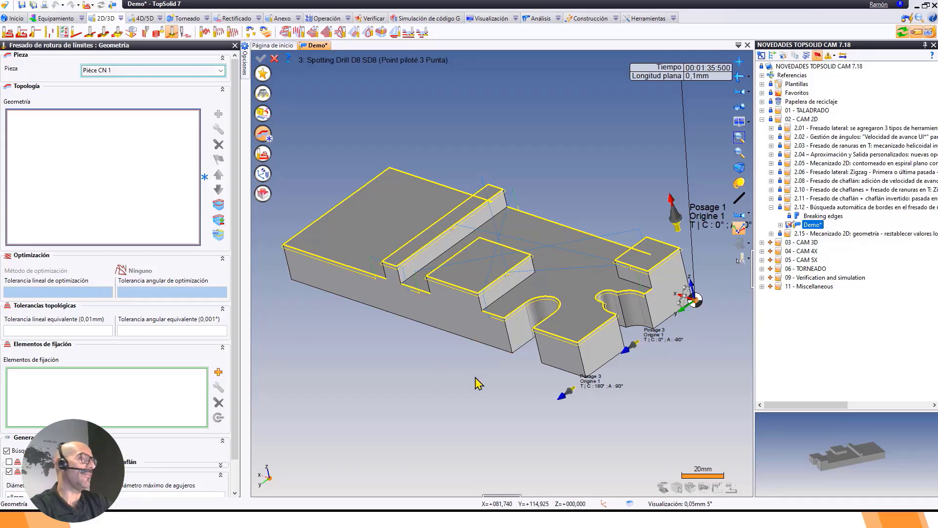
# Add the edge chain around the notched end and the top edges of the large flat block at the other end to the edge-breaking geometry.
pyautogui.scroll(3, 492, 376)
pyautogui.scroll(3, 404, 329)
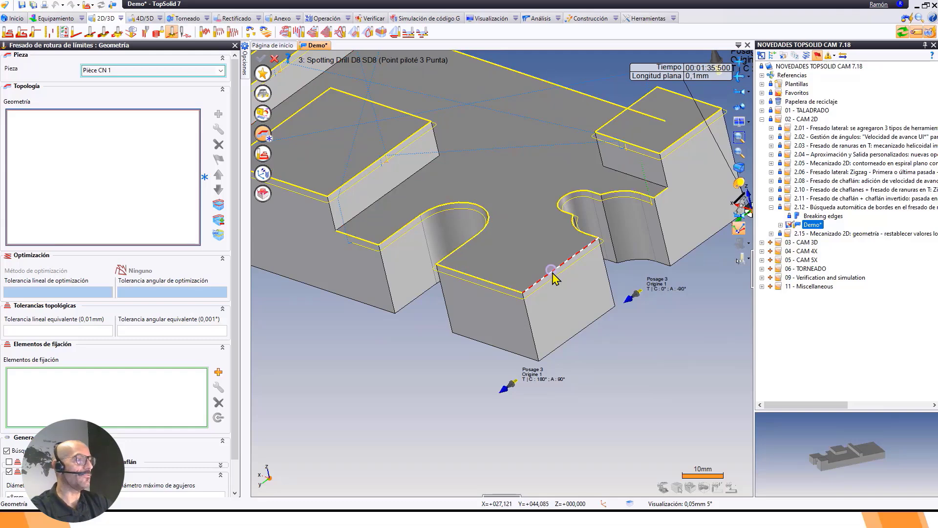
pyautogui.click(550, 276)
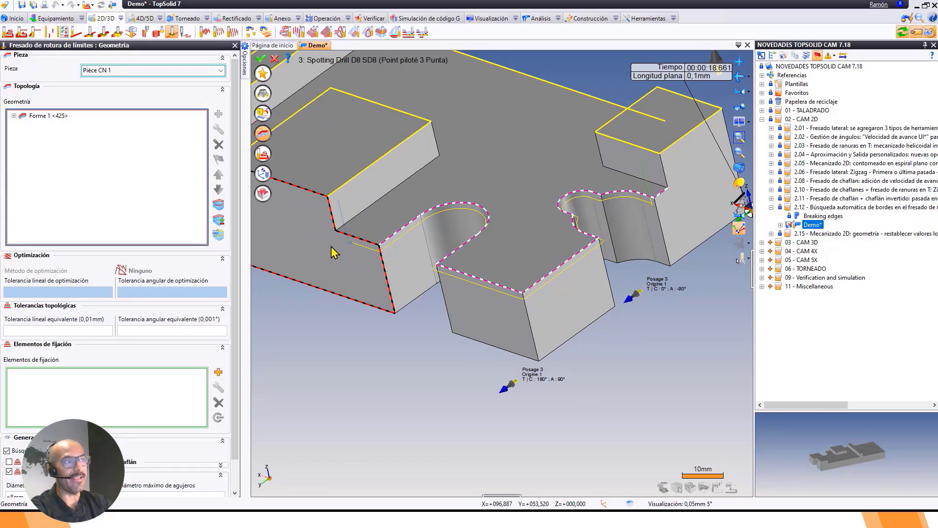
pyautogui.scroll(-5, 395, 278)
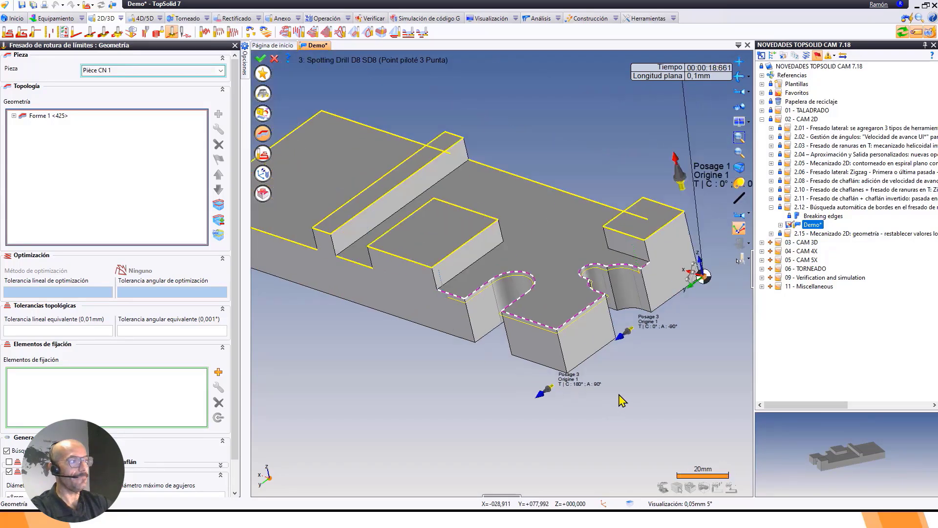
pyautogui.moveTo(521, 348); pyautogui.dragTo(526, 347, button='middle')
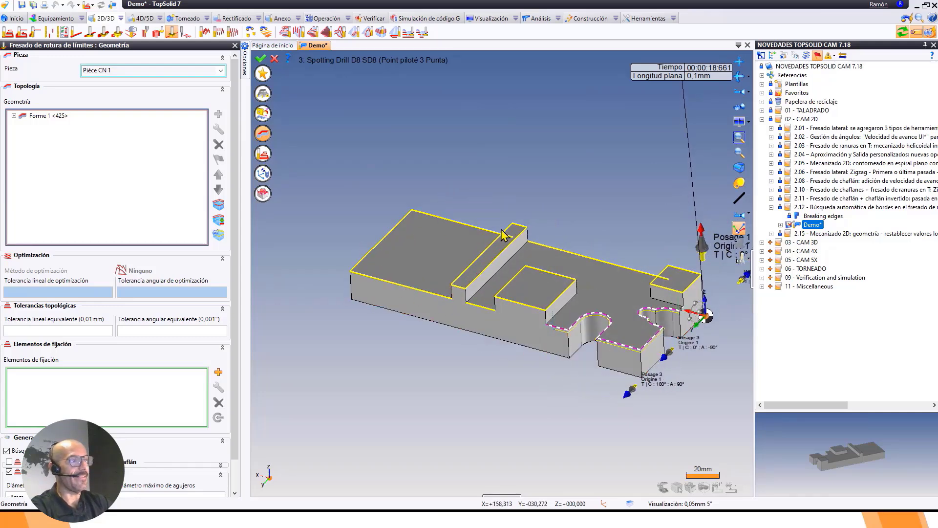
pyautogui.moveTo(429, 310); pyautogui.dragTo(447, 337, button='middle')
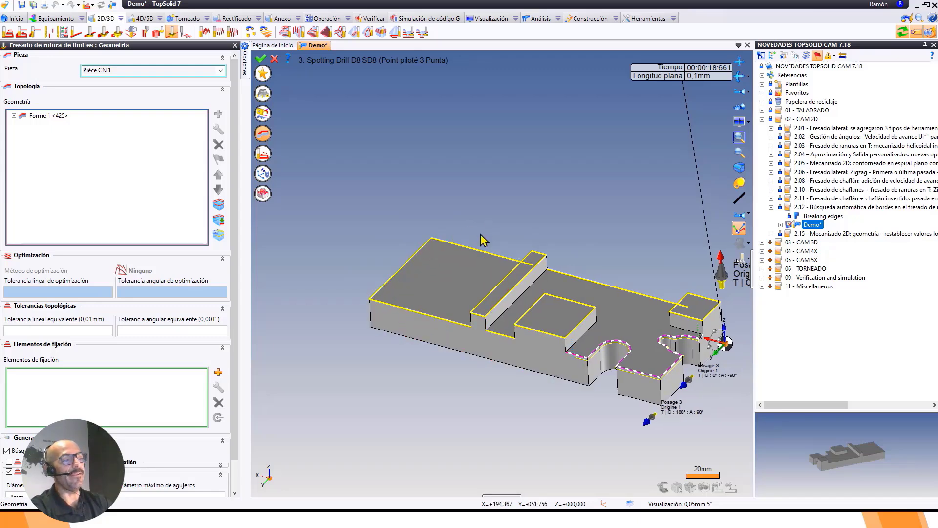
pyautogui.click(409, 308)
pyautogui.moveTo(498, 377); pyautogui.dragTo(486, 422, button='middle')
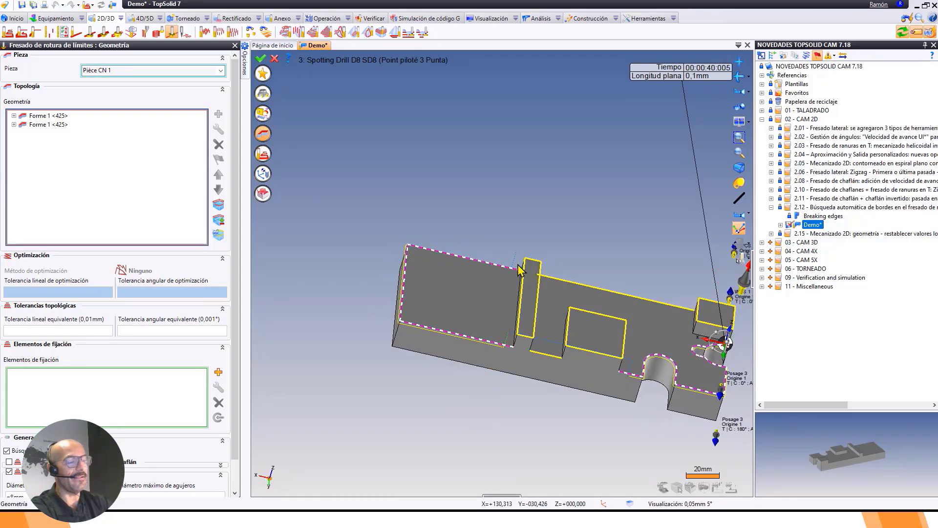
# Hide the preview of the detected edges on the part and show it again.
pyautogui.click(415, 283)
pyautogui.moveTo(480, 169); pyautogui.dragTo(411, 111, button='middle')
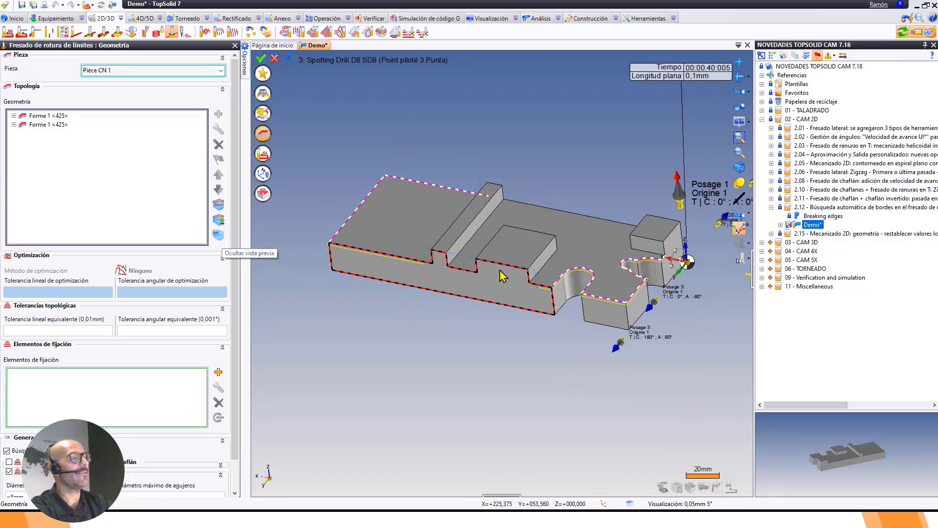
pyautogui.moveTo(503, 268)
pyautogui.mouseDown(button='middle')
pyautogui.moveTo(535, 300)
pyautogui.moveTo(513, 265)
pyautogui.mouseUp(button='middle')
pyautogui.scroll(5, 513, 266)
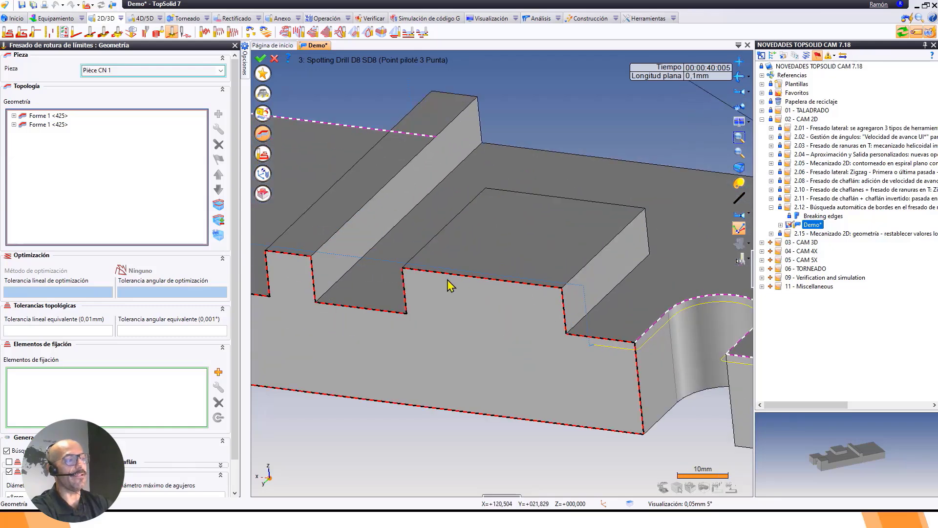
pyautogui.click(217, 238)
pyautogui.scroll(-2, 476, 267)
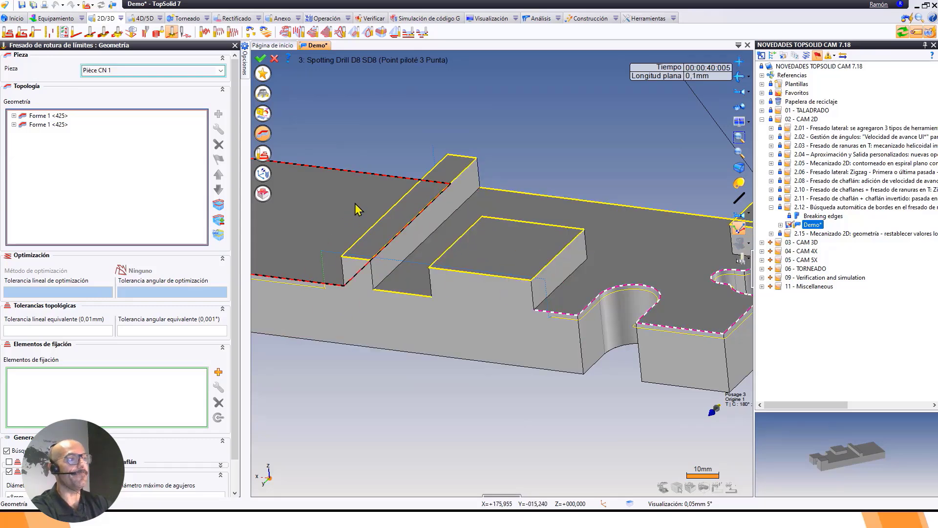
pyautogui.scroll(-2, 516, 322)
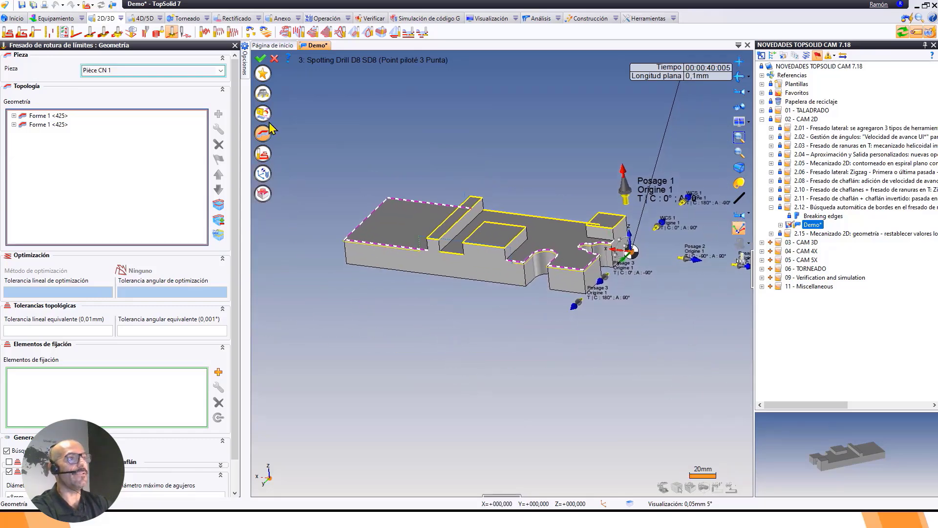
# Validate the edge-breaking milling operation and exit its simulation.
pyautogui.click(261, 59)
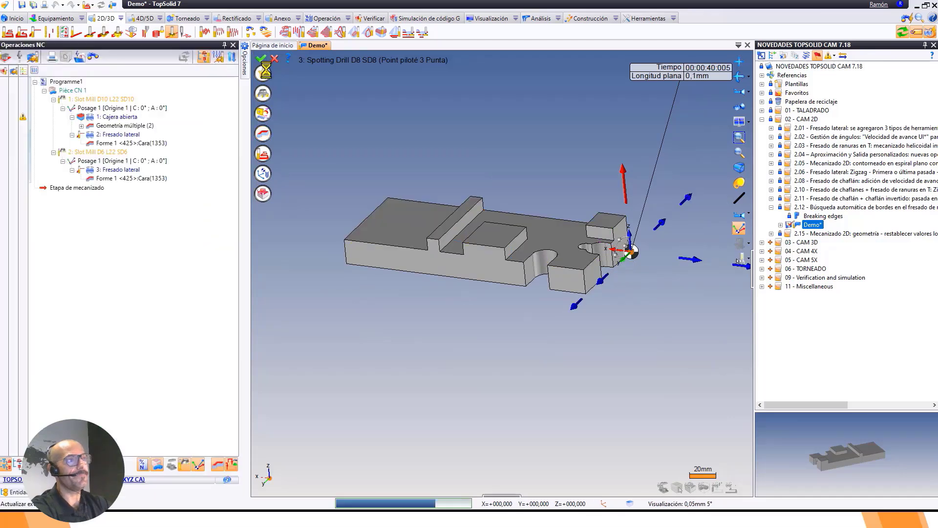
pyautogui.click(738, 245)
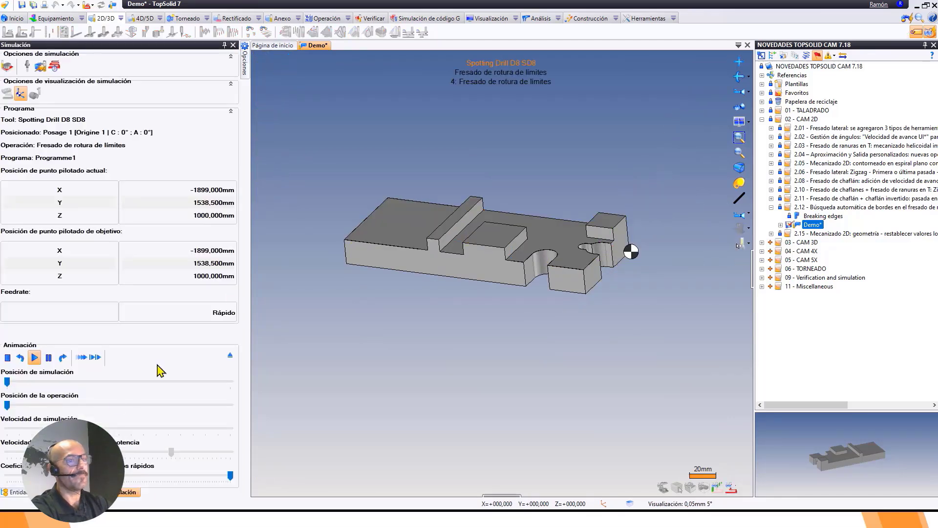
pyautogui.click(230, 355)
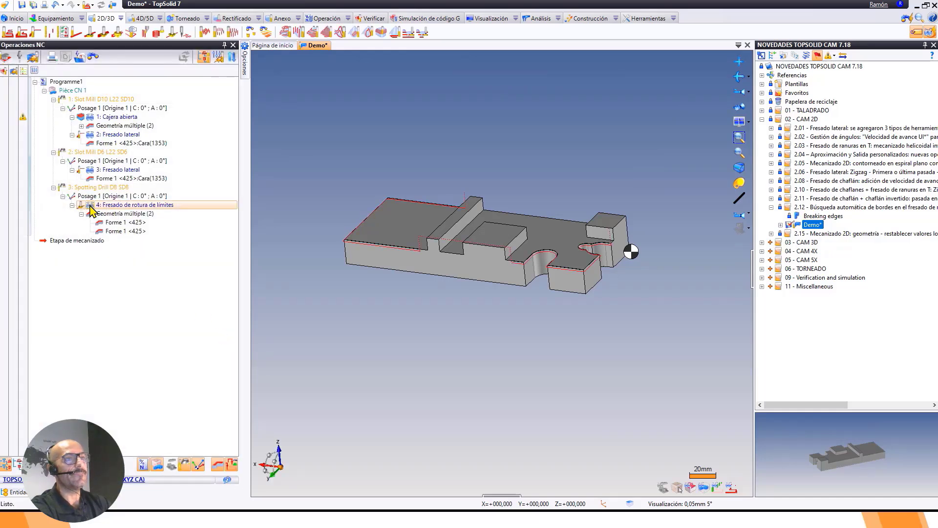
# Display the toolpath of edge-breaking operation 4 and examine it along the large flat block and the curved notches.
pyautogui.click(90, 206)
pyautogui.moveTo(635, 371); pyautogui.dragTo(793, 520, button='middle')
pyautogui.moveTo(462, 393); pyautogui.dragTo(540, 407, button='middle')
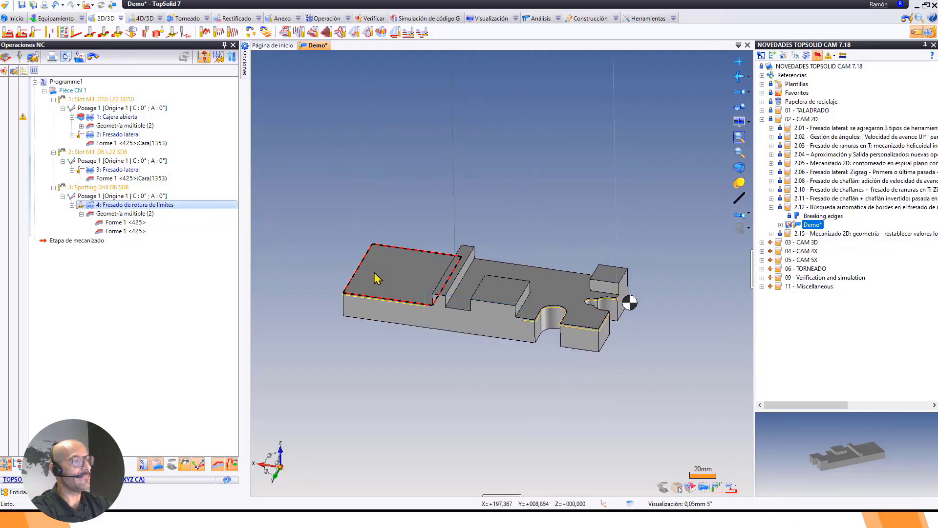
pyautogui.scroll(3, 586, 315)
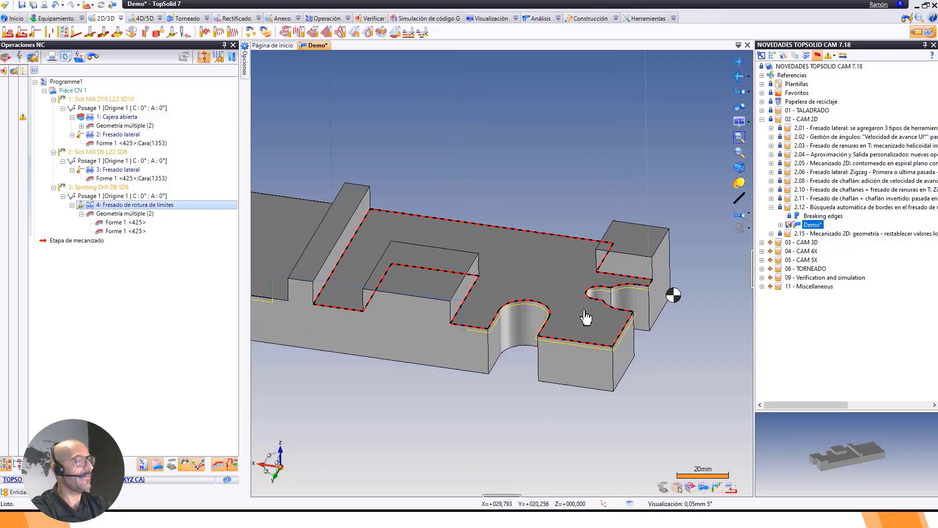
pyautogui.scroll(4, 586, 316)
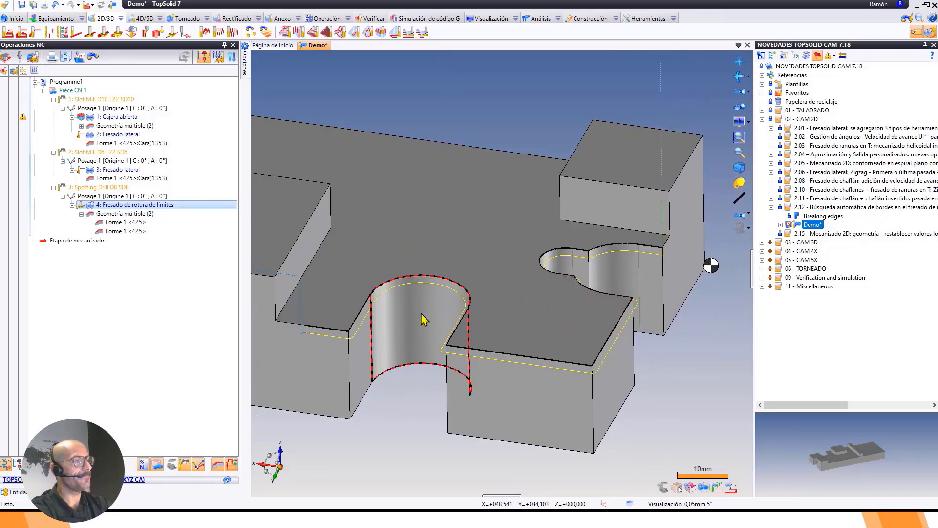
pyautogui.scroll(-6, 440, 328)
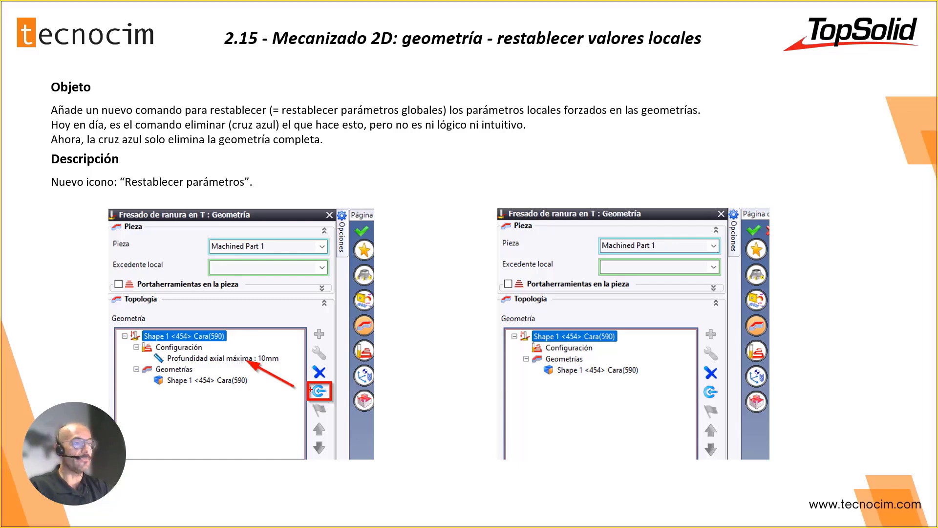
pyautogui.moveTo(316, 391); pyautogui.dragTo(340, 405)
pyautogui.press('Escape')
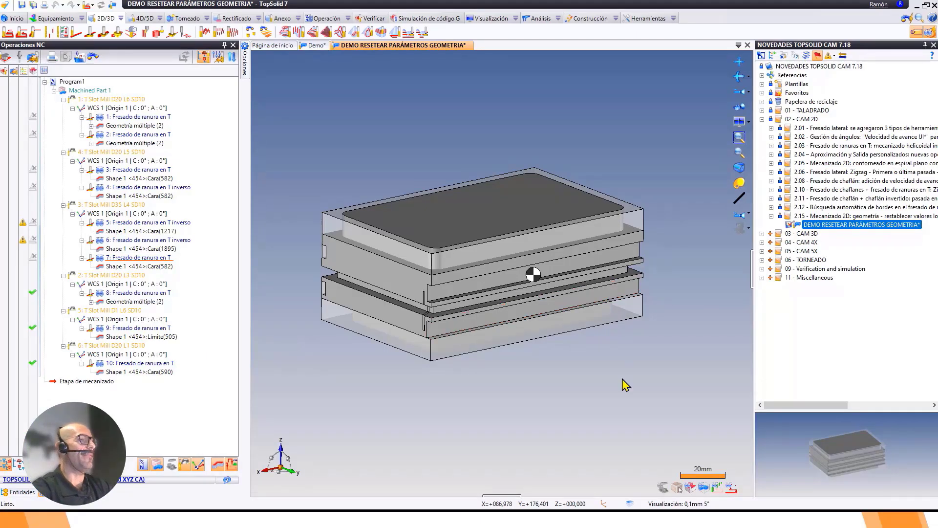
# Edit T-slot milling operation 10 and set the local maximum axial depth of its face geometry to 8 mm.
pyautogui.moveTo(622, 383); pyautogui.dragTo(280, 250, button='middle')
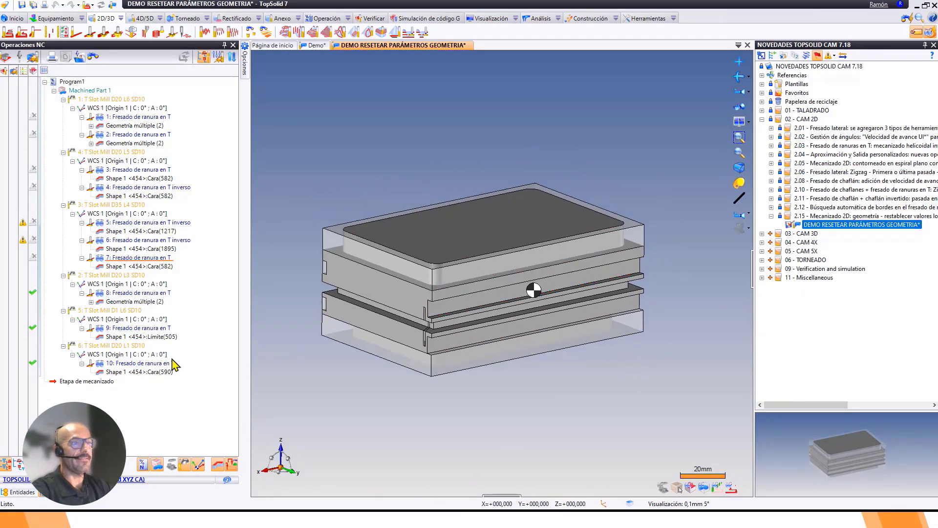
pyautogui.doubleClick(128, 362)
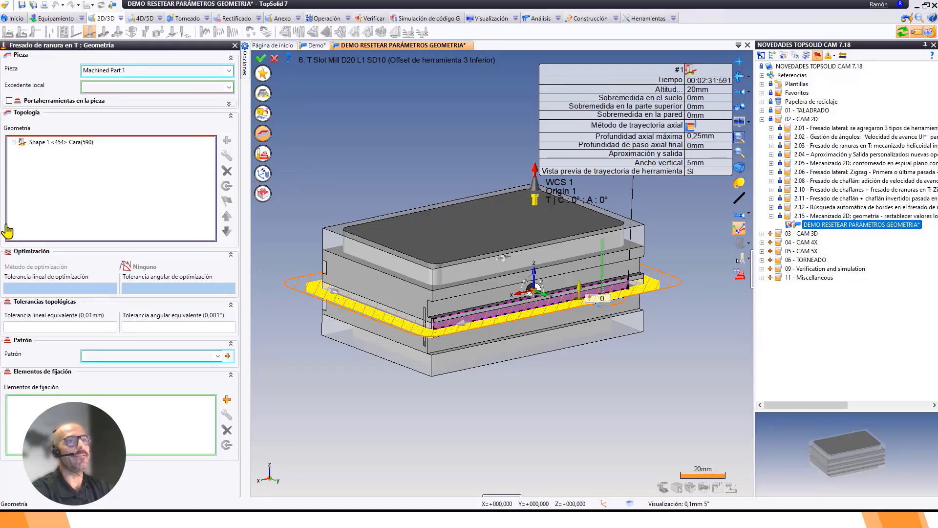
pyautogui.click(13, 143)
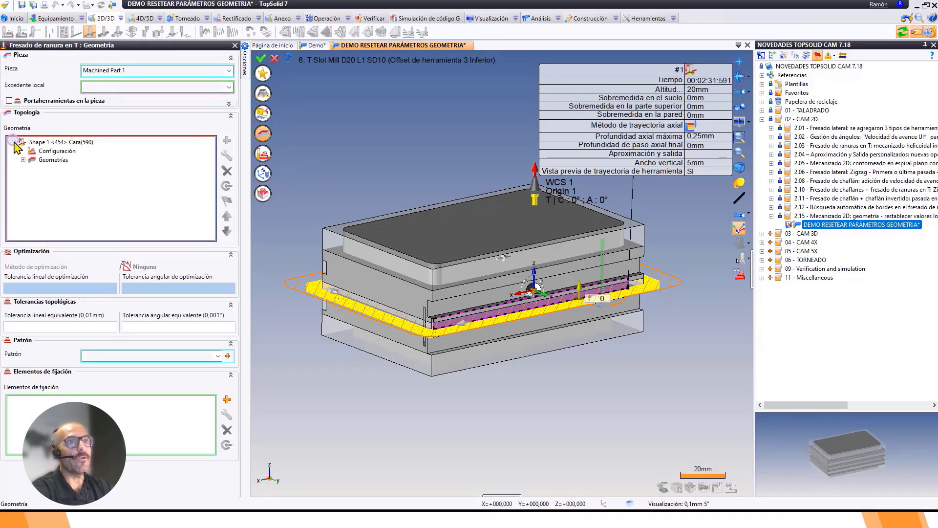
pyautogui.click(67, 152)
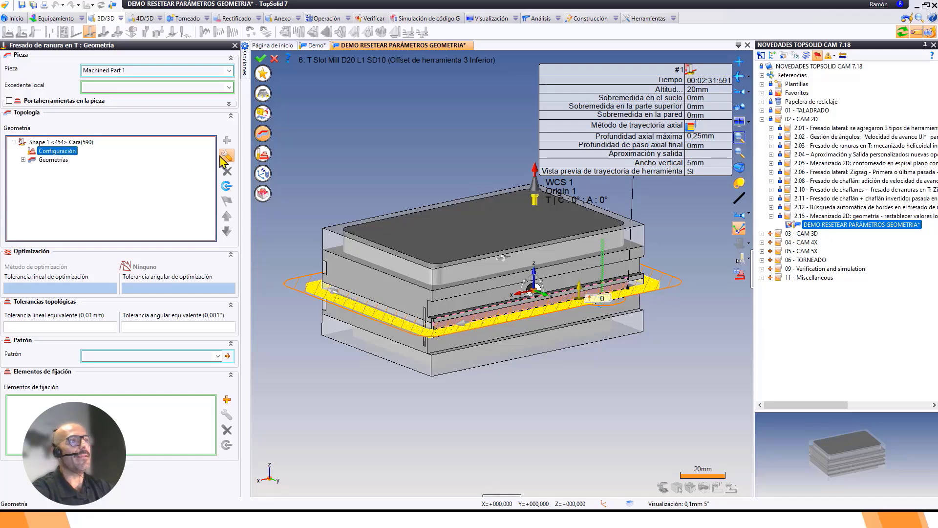
pyautogui.click(234, 161)
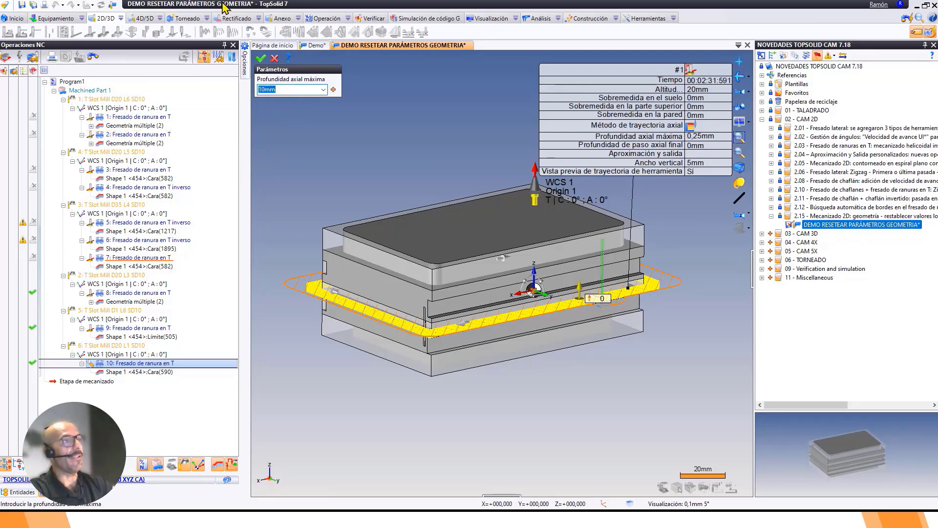
pyautogui.write('8')
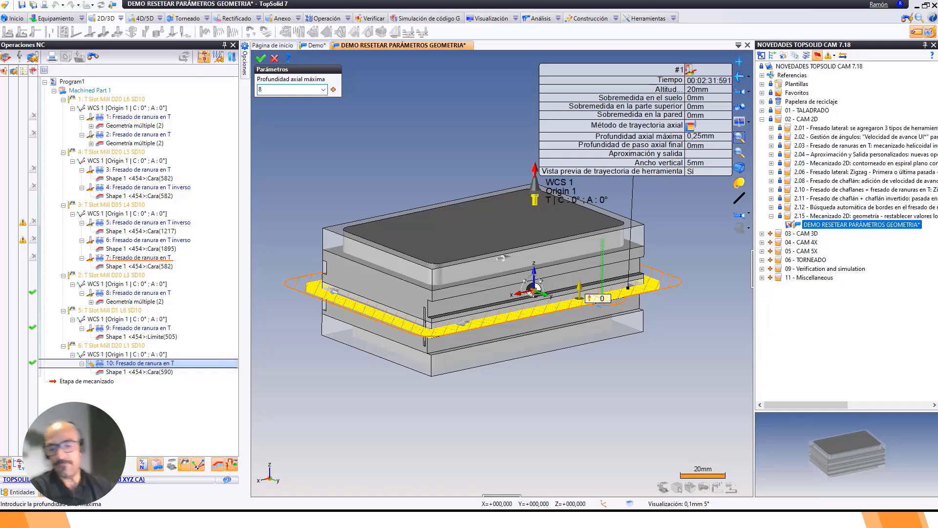
pyautogui.press('Return')
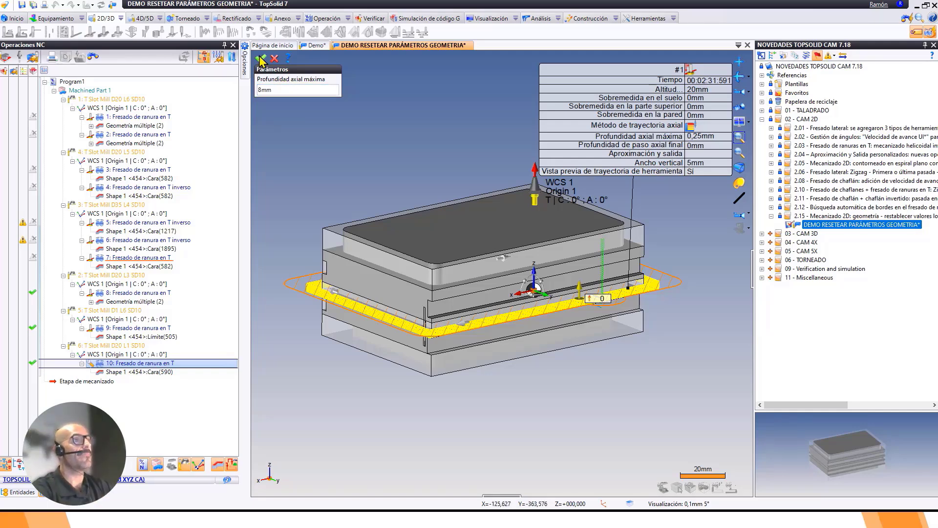
pyautogui.click(261, 58)
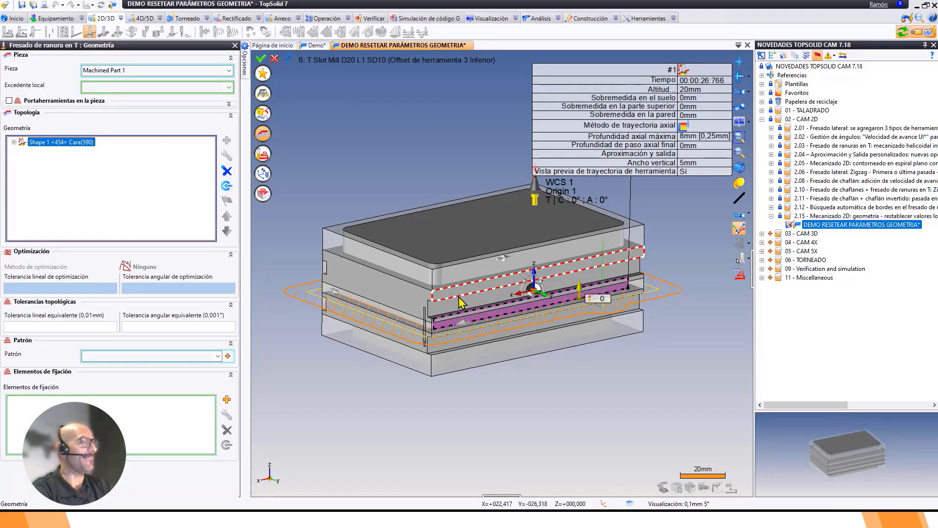
# Expand the configuration of the T-slot face geometry and reset its local parameters to the operation's values.
pyautogui.scroll(5, 465, 361)
pyautogui.scroll(-5, 465, 361)
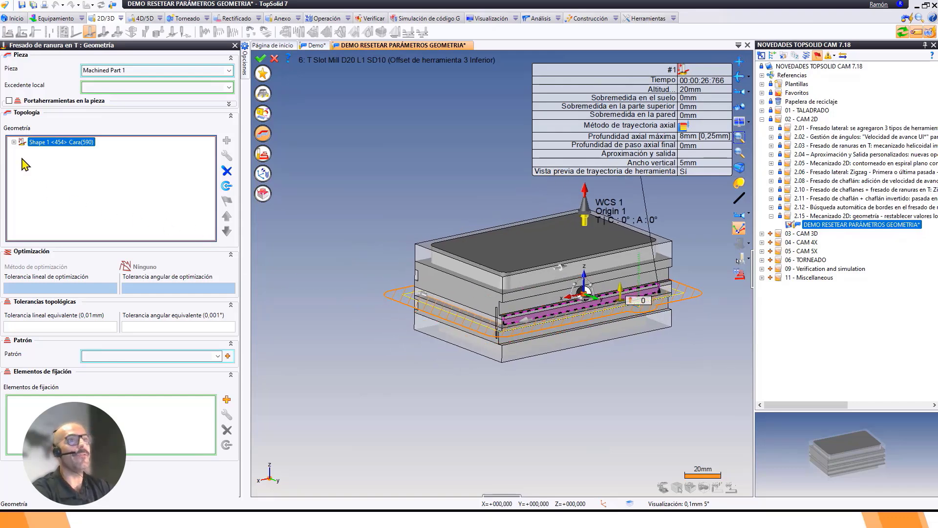
pyautogui.click(13, 142)
pyautogui.click(23, 151)
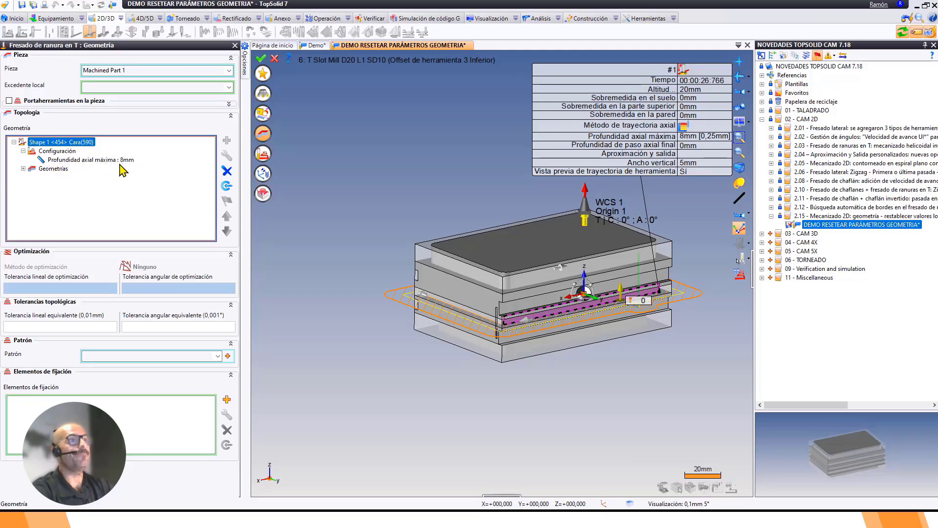
pyautogui.click(227, 186)
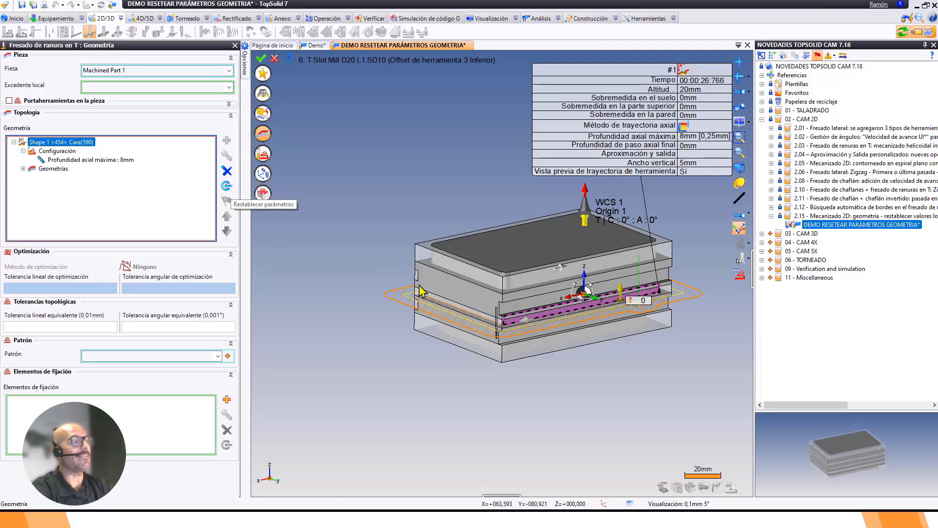
pyautogui.click(228, 187)
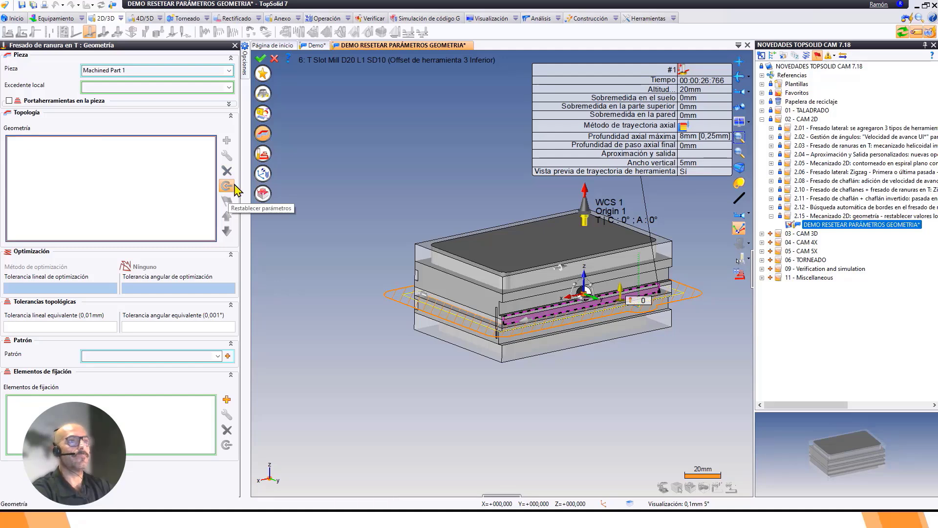
pyautogui.click(14, 142)
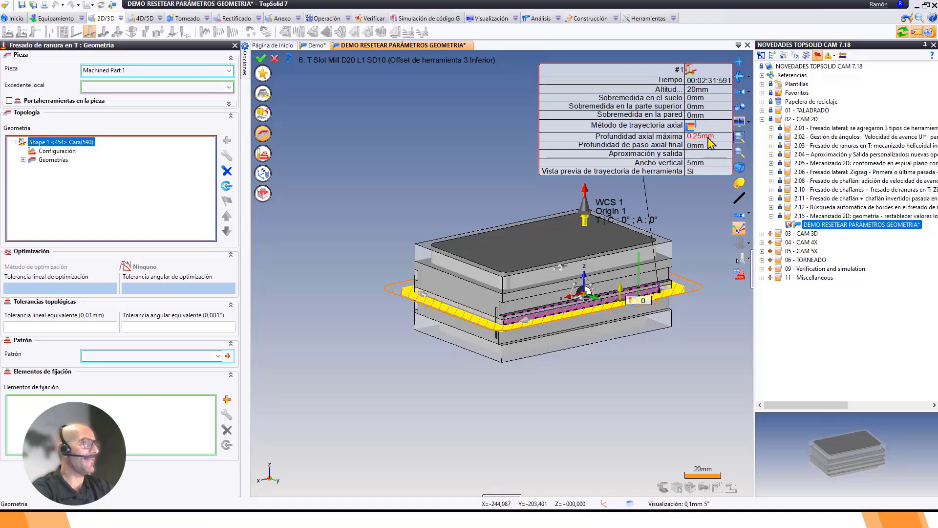
# Inspect the recalculated T-slot passes up close and validate the T-slot milling operation.
pyautogui.scroll(5, 633, 299)
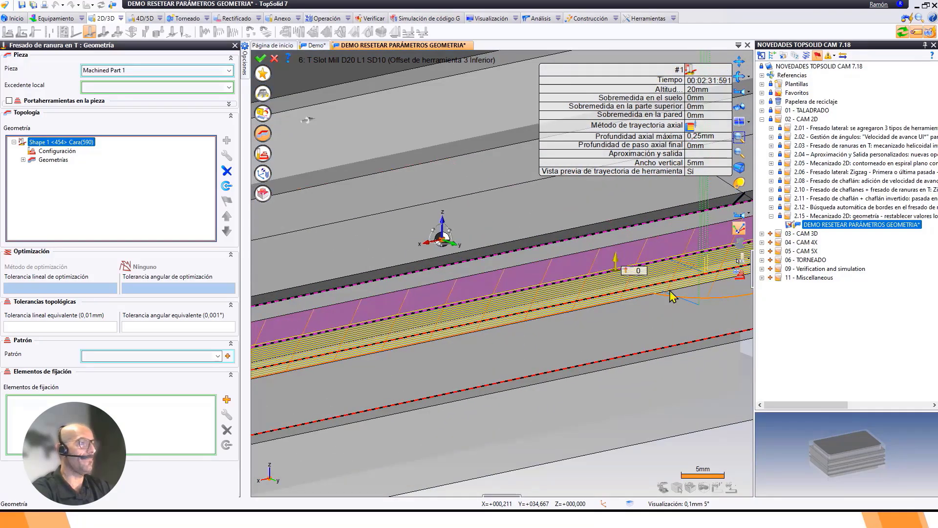
pyautogui.scroll(-5, 633, 299)
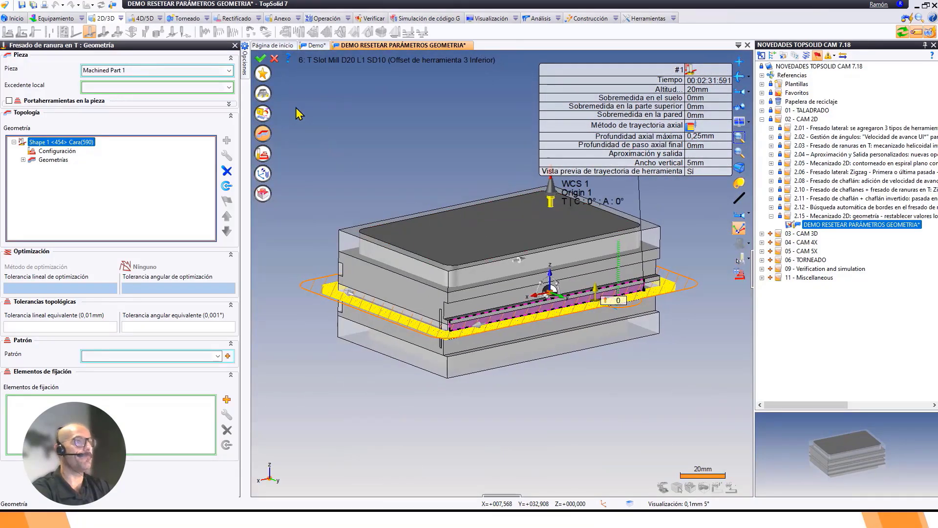
pyautogui.click(261, 59)
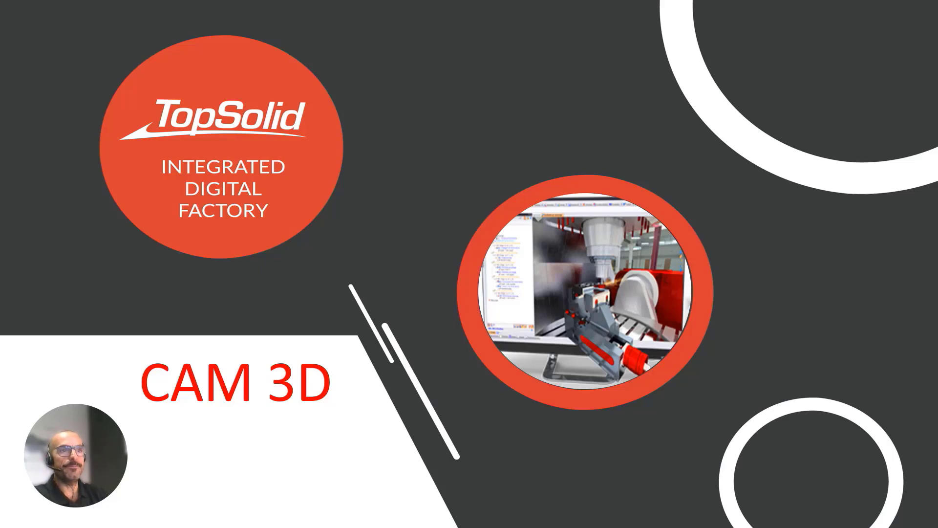
pyautogui.press('Right')
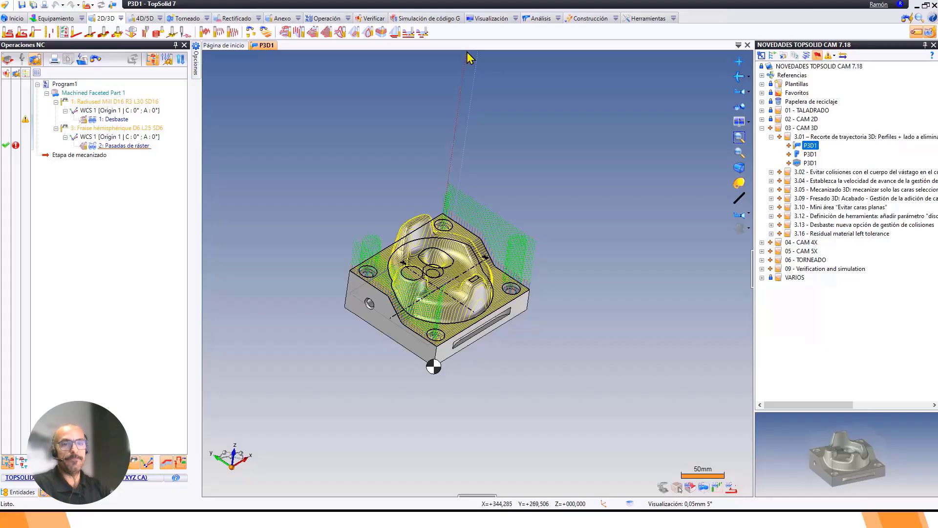
# Open the trimming path optimization of raster pass operation 2 and edit its existing profiles entry.
pyautogui.moveTo(431, 330); pyautogui.dragTo(434, 316, button='middle')
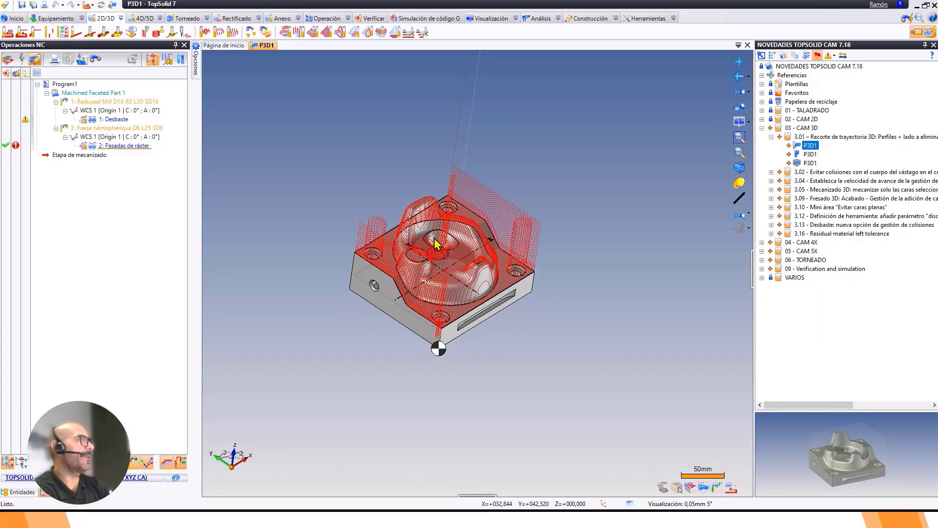
pyautogui.scroll(4, 434, 317)
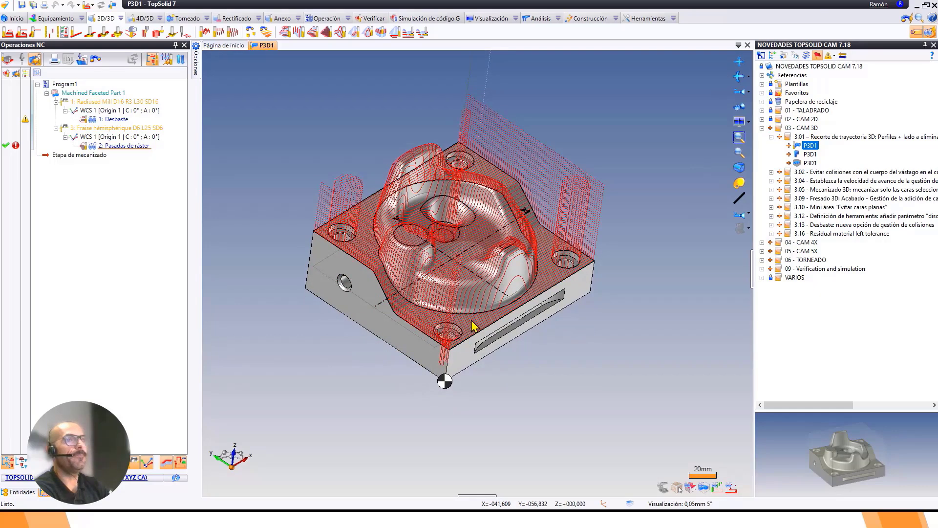
pyautogui.rightClick(121, 149)
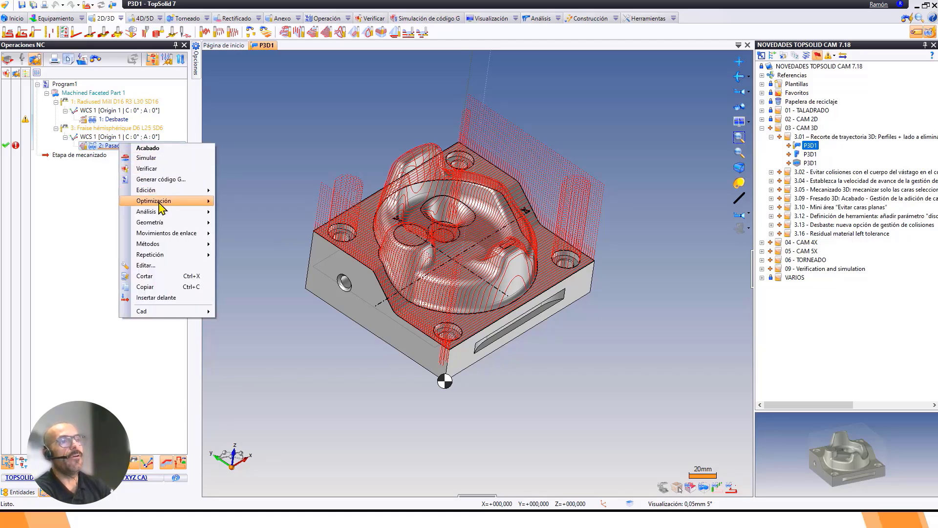
pyautogui.moveTo(156, 208)
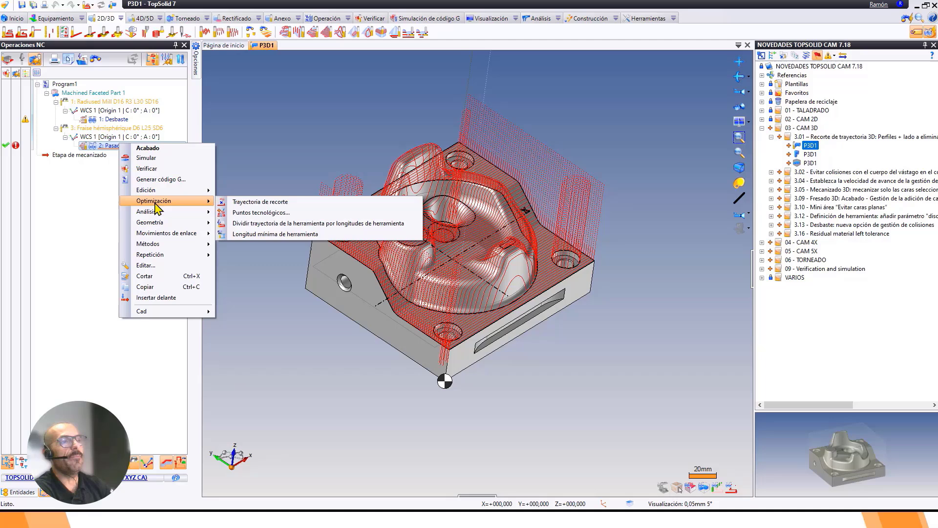
pyautogui.click(277, 205)
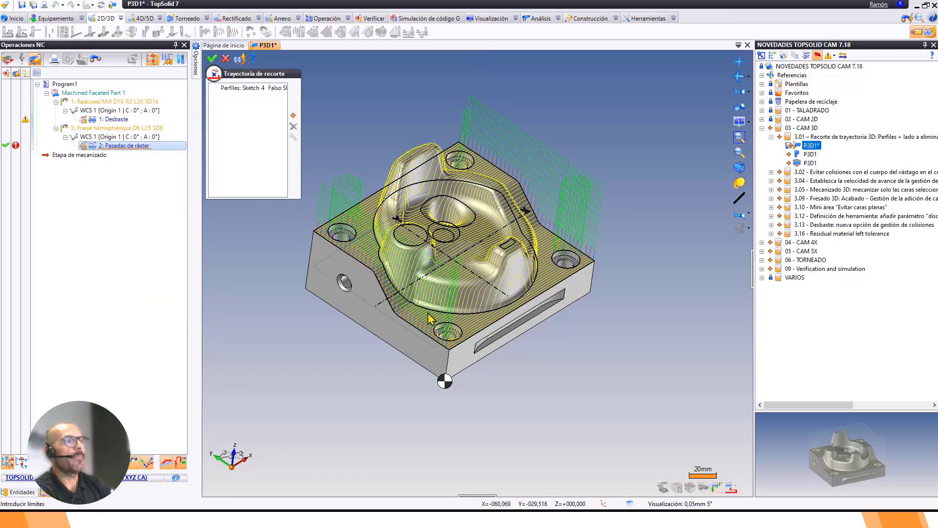
pyautogui.moveTo(430, 313); pyautogui.dragTo(462, 295, button='middle')
pyautogui.scroll(3, 379, 242)
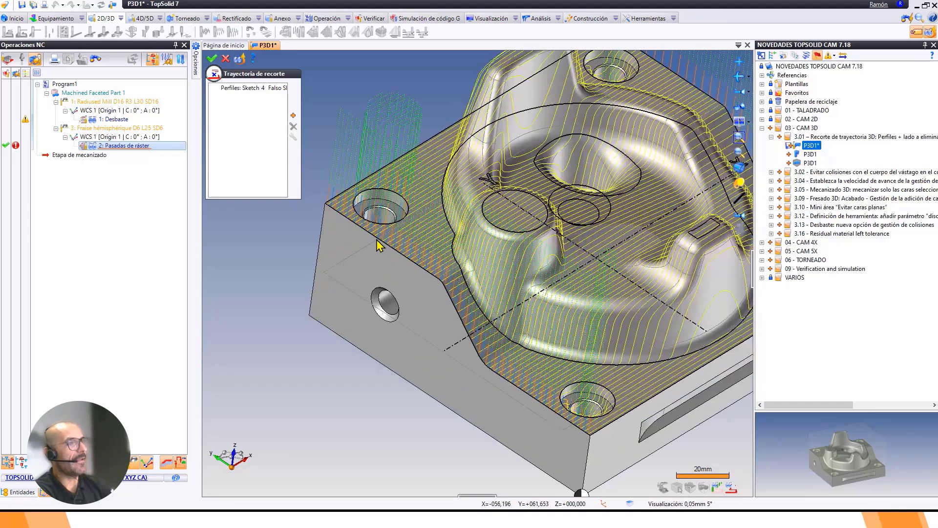
pyautogui.moveTo(549, 178); pyautogui.dragTo(478, 236, button='middle')
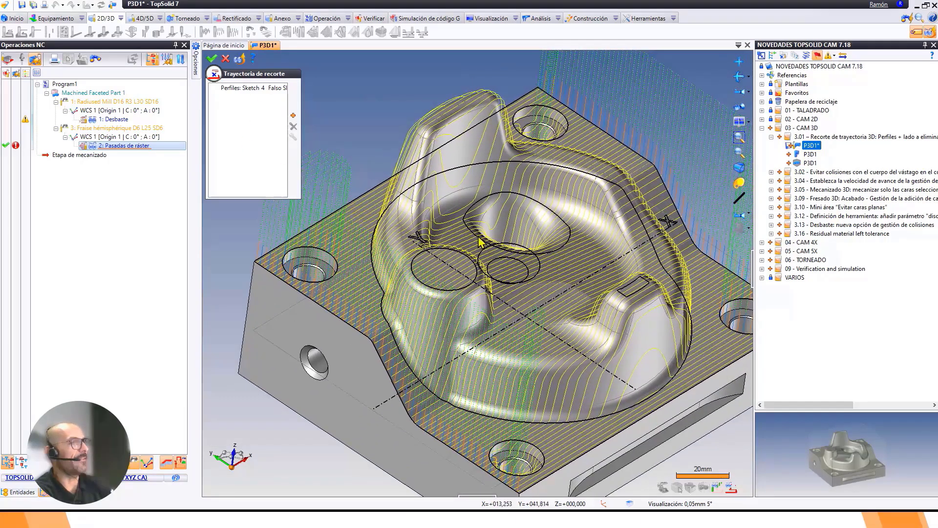
pyautogui.scroll(-3, 521, 161)
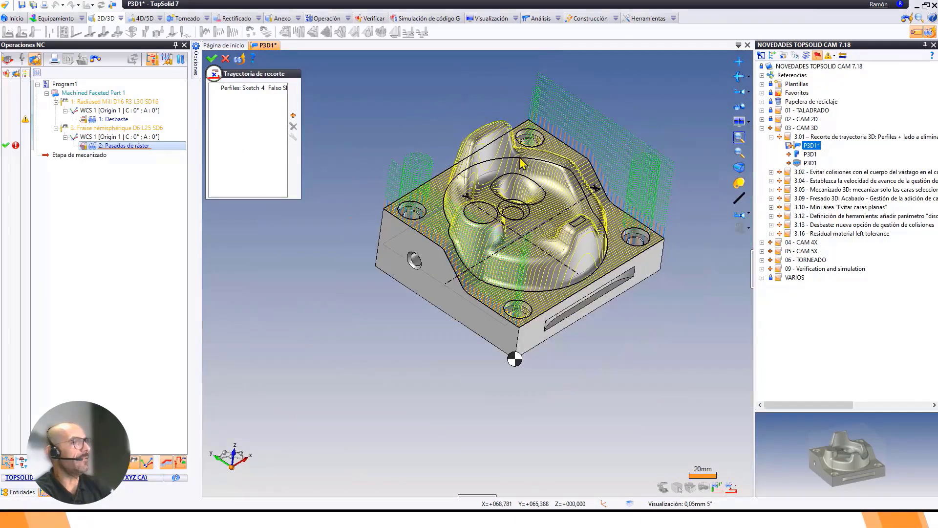
pyautogui.doubleClick(255, 89)
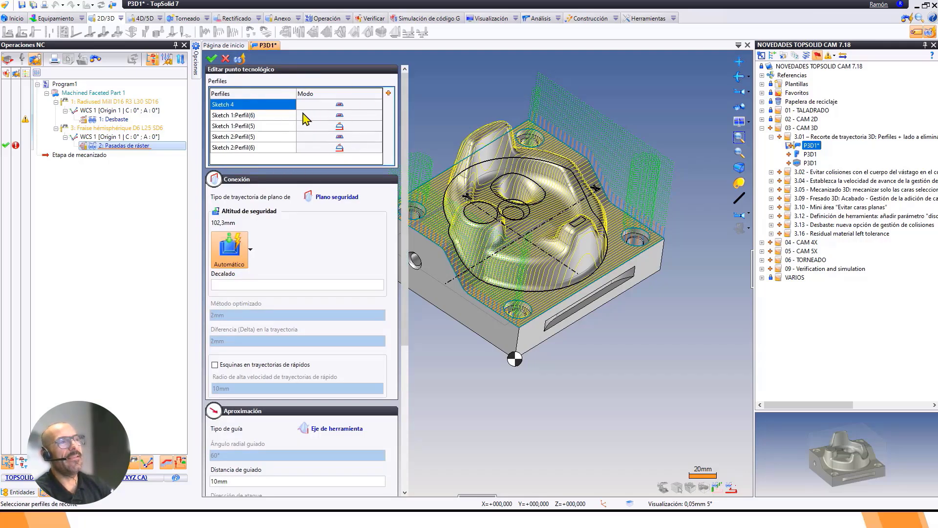
# Go through the Sketch 1 and Sketch 2 trimming profiles to identify each one on the part.
pyautogui.click(250, 115)
pyautogui.moveTo(522, 205); pyautogui.dragTo(578, 218, button='middle')
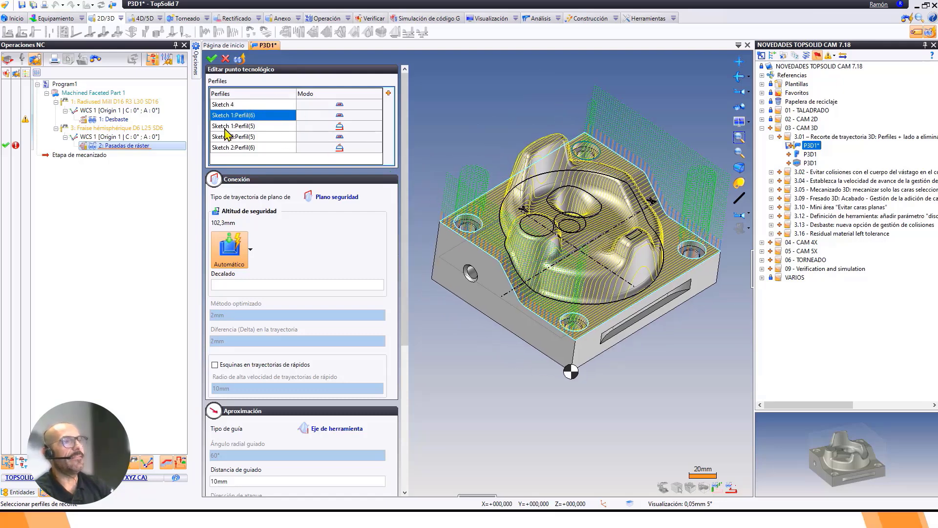
pyautogui.click(235, 126)
pyautogui.click(238, 136)
pyautogui.click(240, 147)
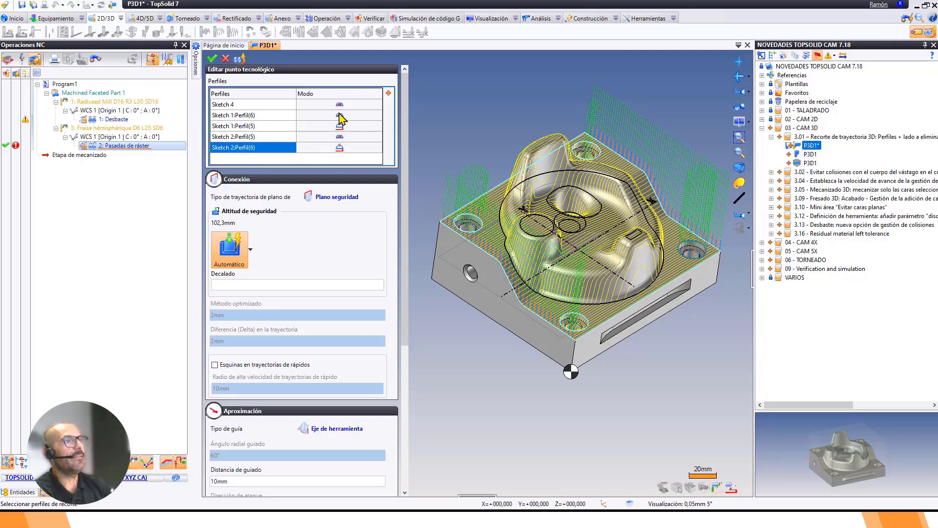
pyautogui.scroll(2, 473, 196)
pyautogui.moveTo(473, 195); pyautogui.dragTo(466, 175, button='middle')
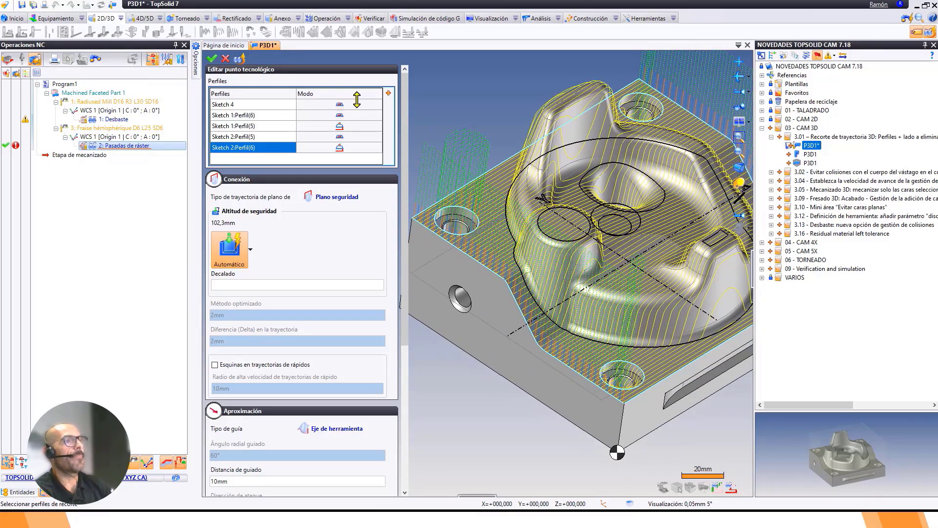
# Switch the Sketch 4 profile's mode to eliminate the toolpath inside the block outline and examine the resulting passes.
pyautogui.click(237, 105)
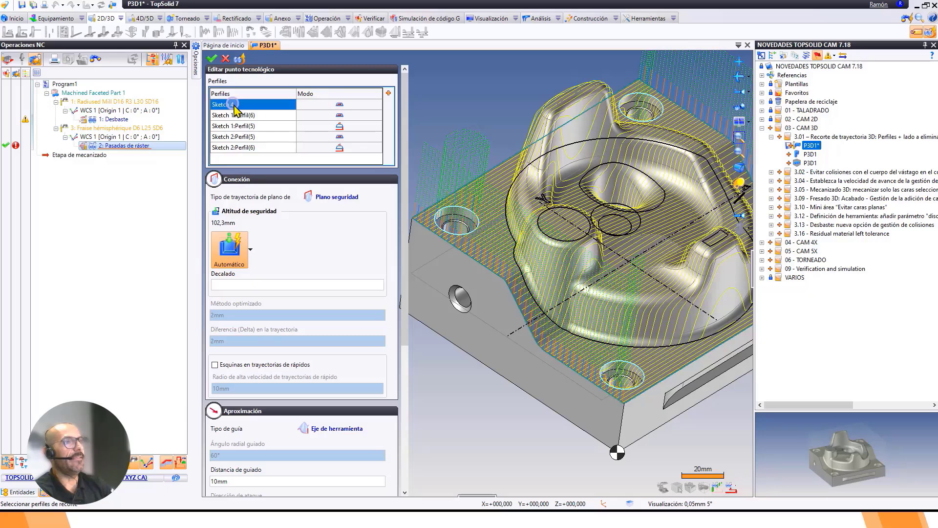
pyautogui.click(340, 107)
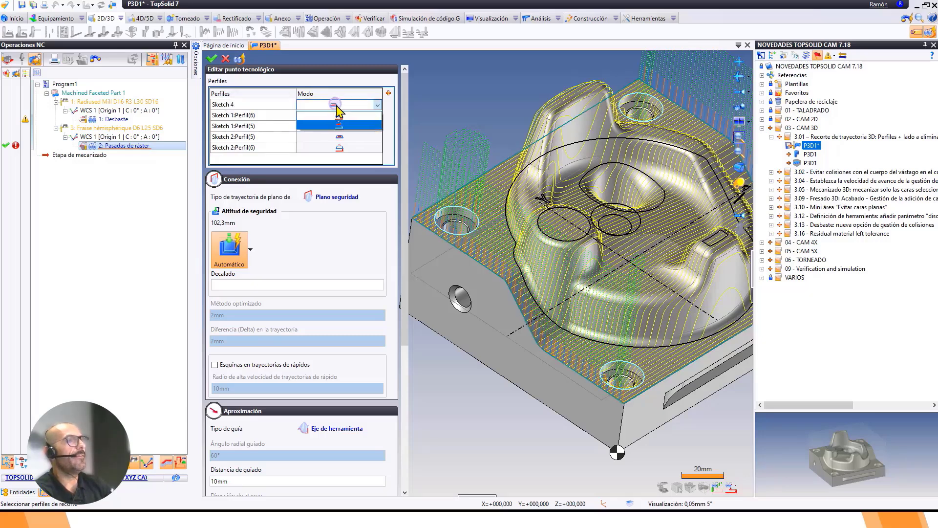
pyautogui.click(350, 125)
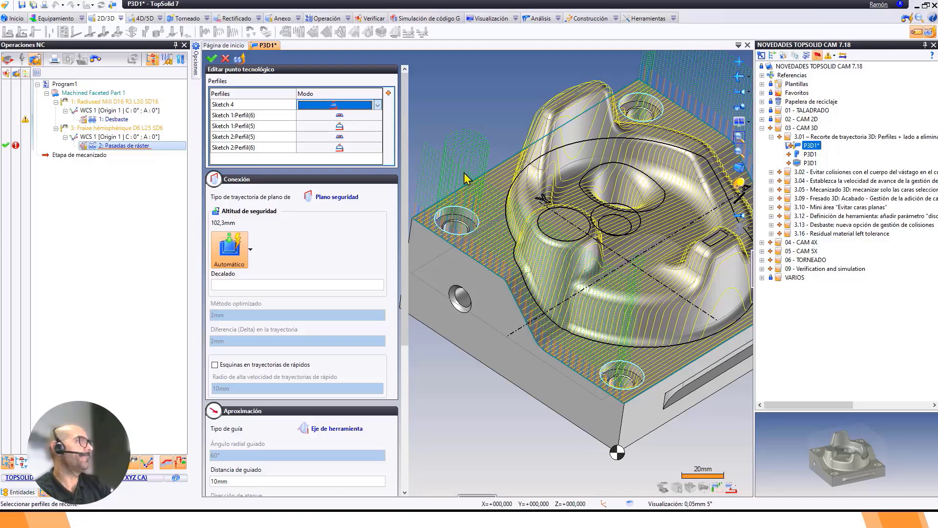
pyautogui.scroll(-3, 464, 175)
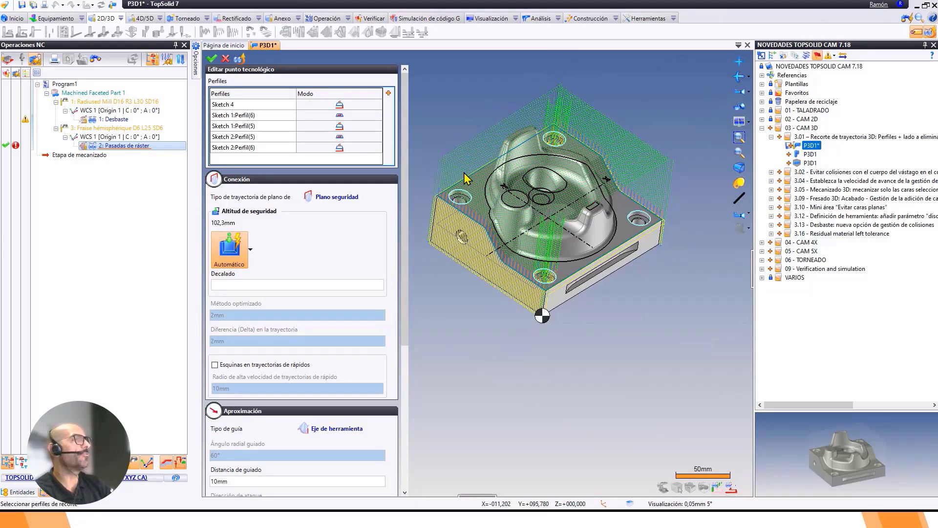
pyautogui.moveTo(465, 175); pyautogui.dragTo(505, 202, button='middle')
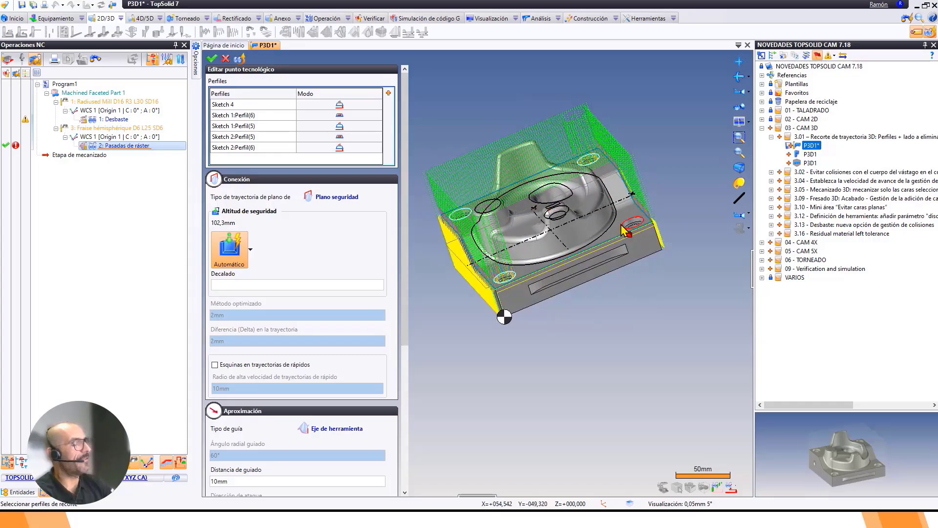
pyautogui.moveTo(632, 226); pyautogui.dragTo(617, 257, button='middle')
pyautogui.scroll(5, 615, 187)
pyautogui.scroll(1, 615, 187)
pyautogui.scroll(-6, 628, 233)
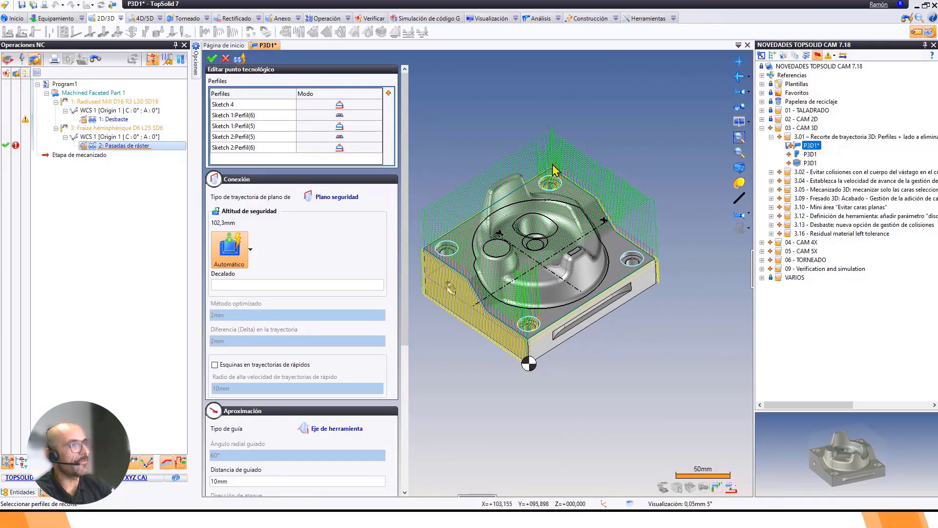
# Return the Sketch 4 profile's mode to keeping the toolpath inside the block outline and check the passes.
pyautogui.click(339, 105)
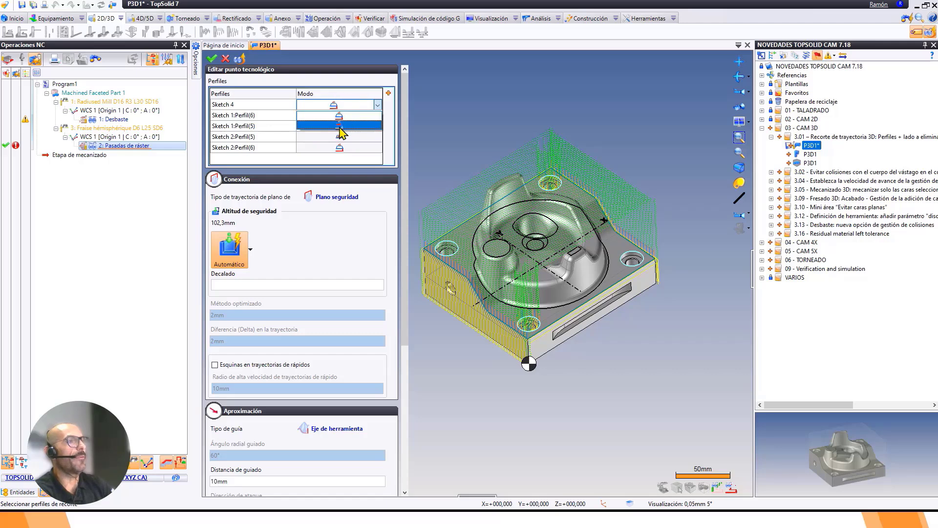
pyautogui.click(343, 126)
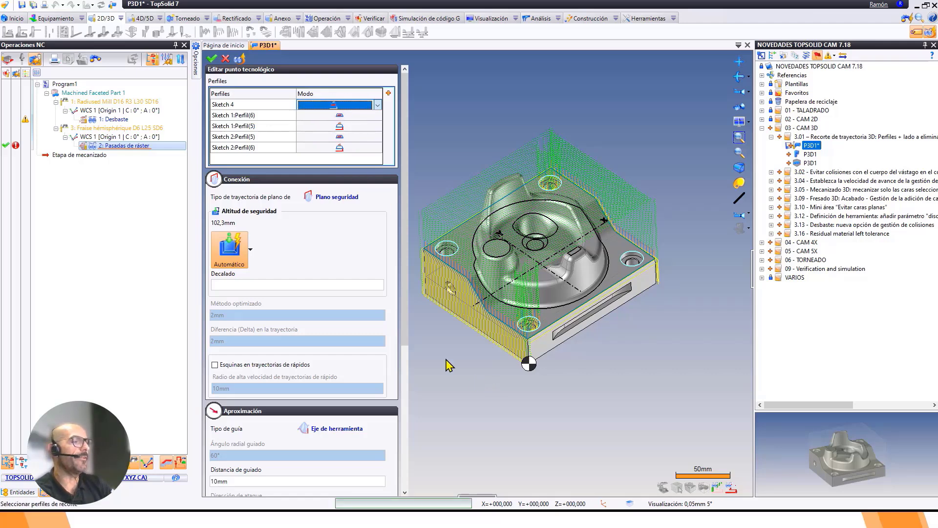
pyautogui.click(458, 377)
pyautogui.scroll(6, 503, 288)
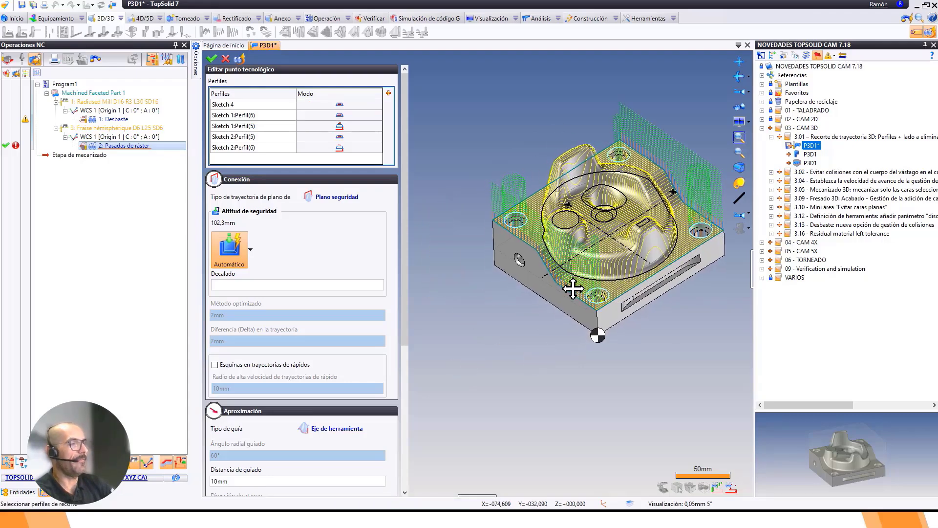
pyautogui.scroll(-4, 501, 258)
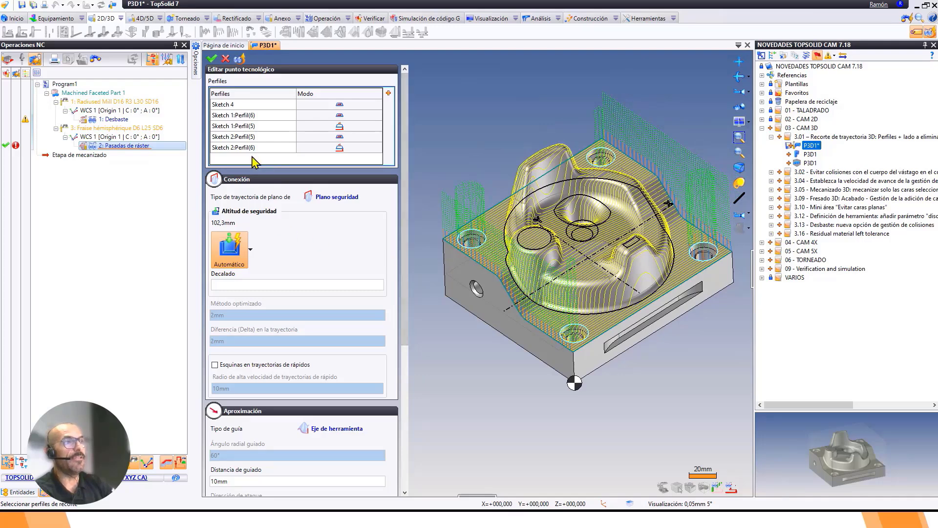
# Add the circular edge profile on top of the round boss to the trimming profiles and inspect the toolpath there.
pyautogui.click(388, 93)
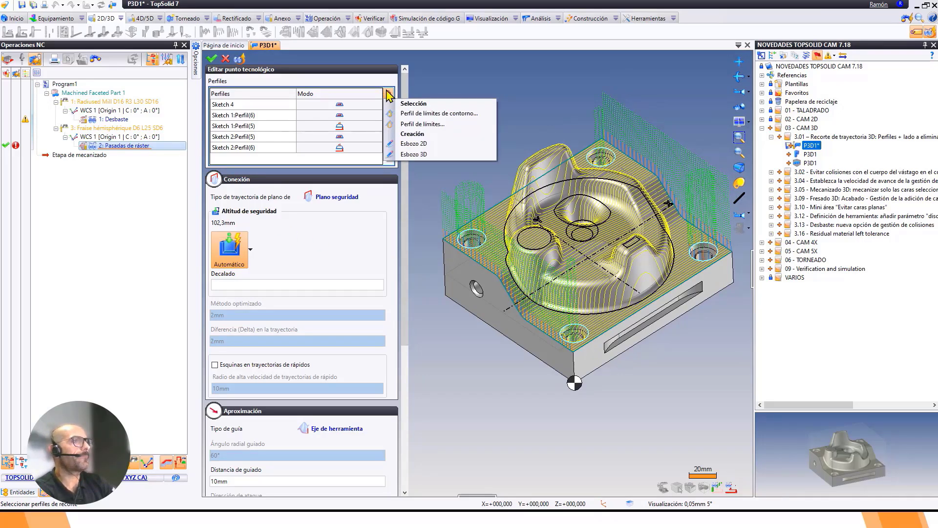
pyautogui.click(326, 162)
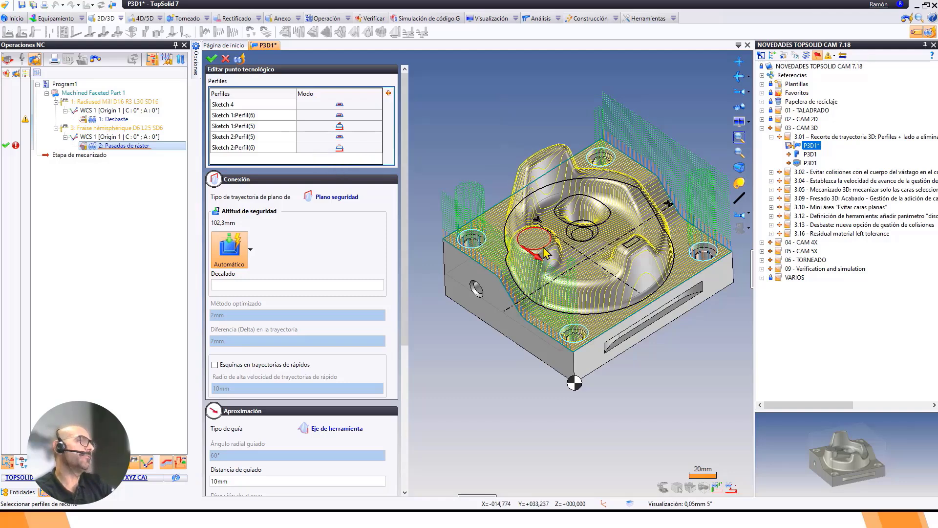
pyautogui.click(536, 235)
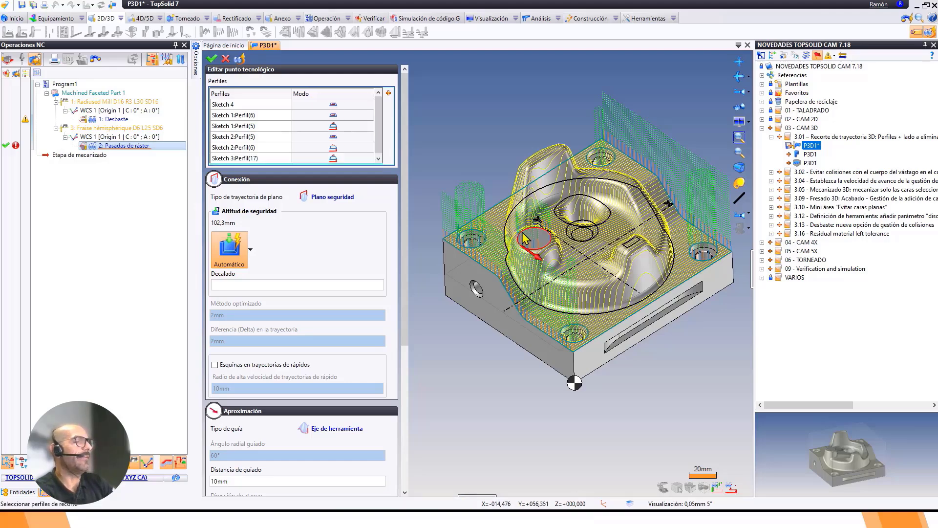
pyautogui.scroll(5, 530, 237)
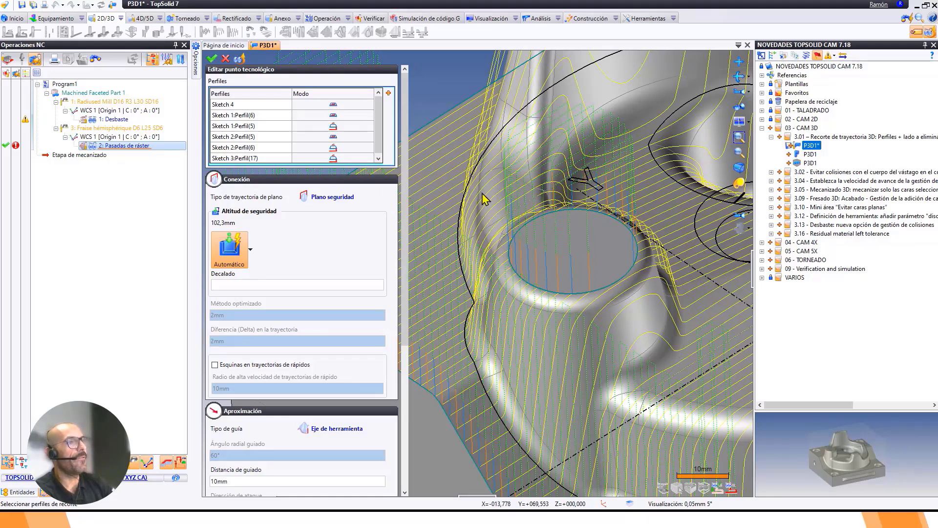
# Change the Sketch 3 profile's mode so the raster passes cross the round boss's top face, check the whole part, and accept the operation.
pyautogui.moveTo(377, 113); pyautogui.dragTo(375, 145)
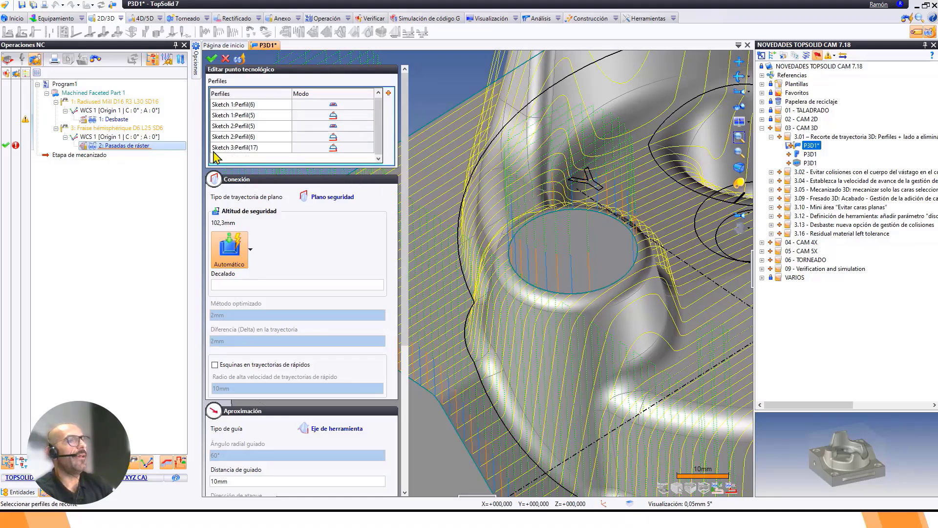
pyautogui.click(332, 150)
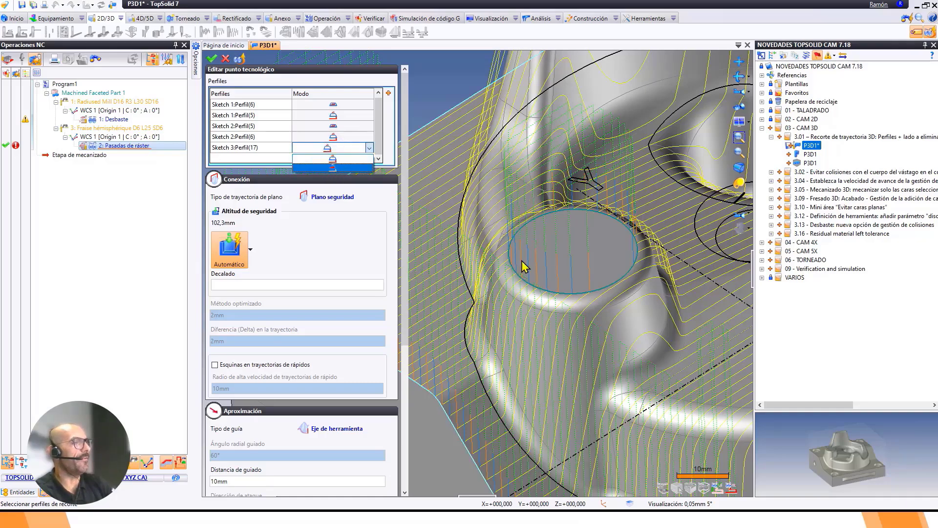
pyautogui.scroll(2, 611, 256)
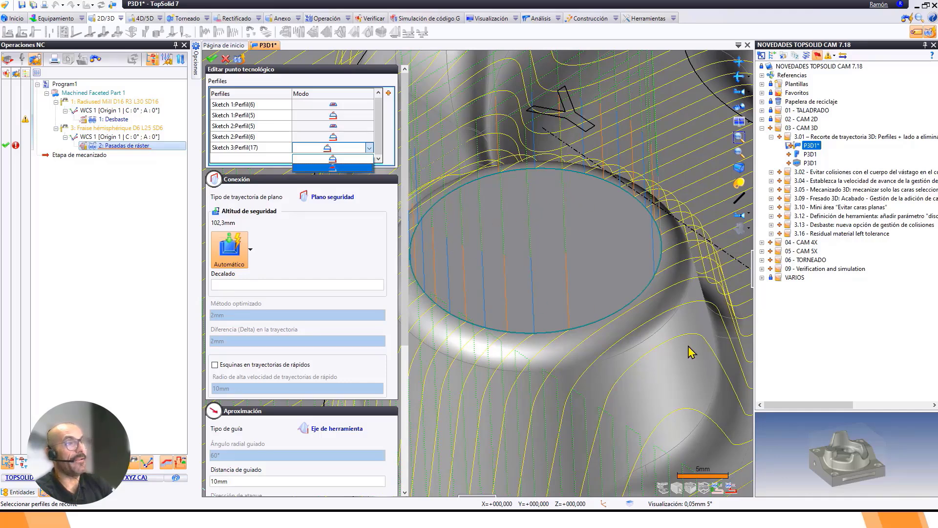
pyautogui.click(332, 168)
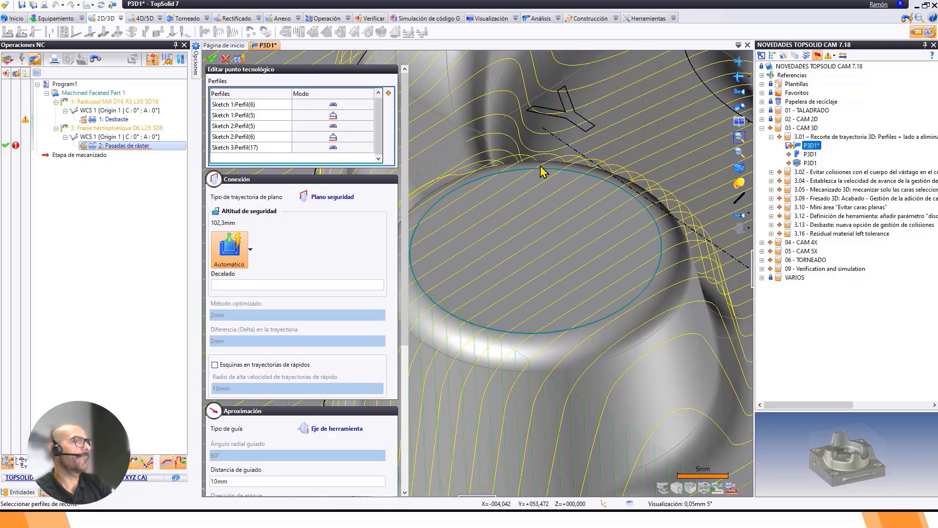
pyautogui.scroll(-5, 551, 190)
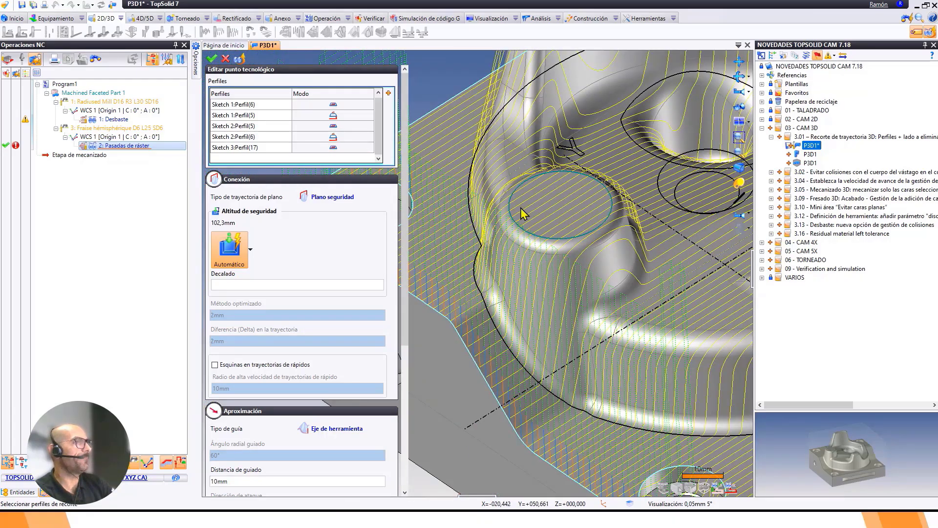
pyautogui.scroll(-3, 535, 226)
pyautogui.moveTo(537, 226); pyautogui.dragTo(507, 251, button='middle')
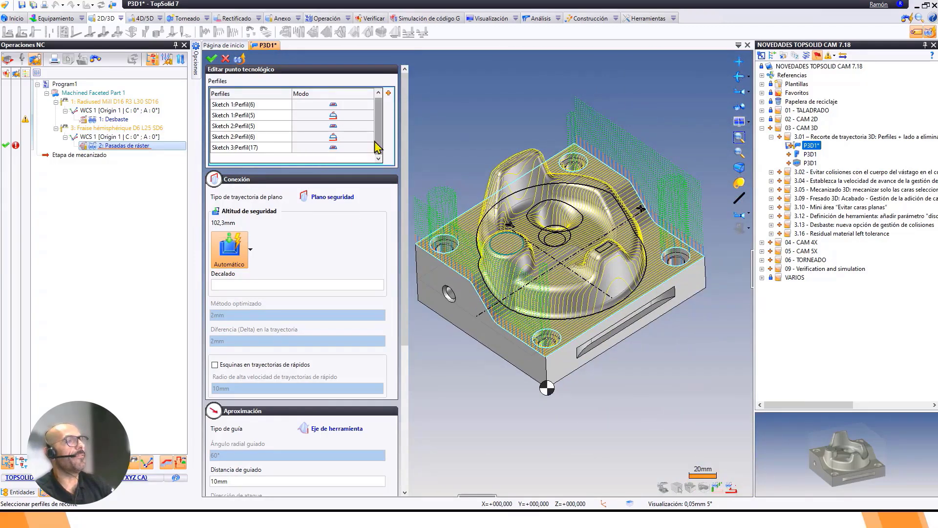
pyautogui.scroll(1, 377, 142)
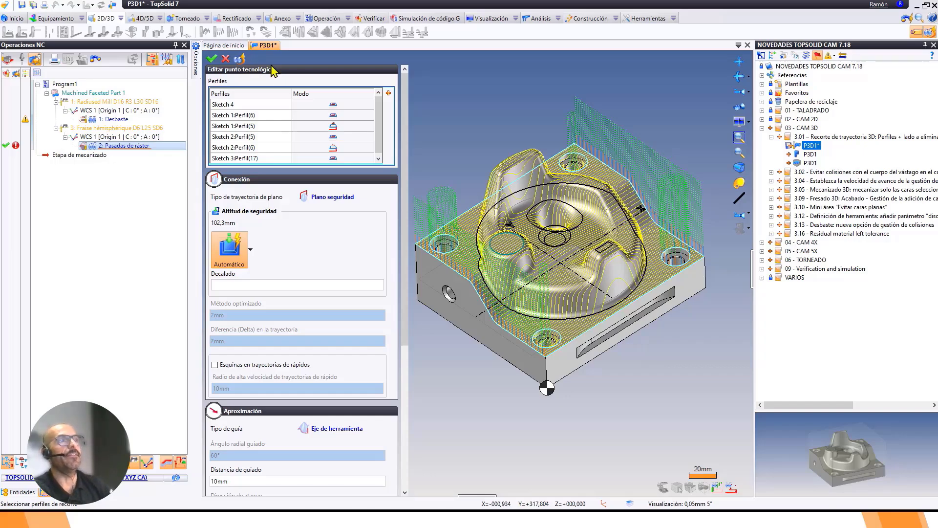
pyautogui.click(212, 58)
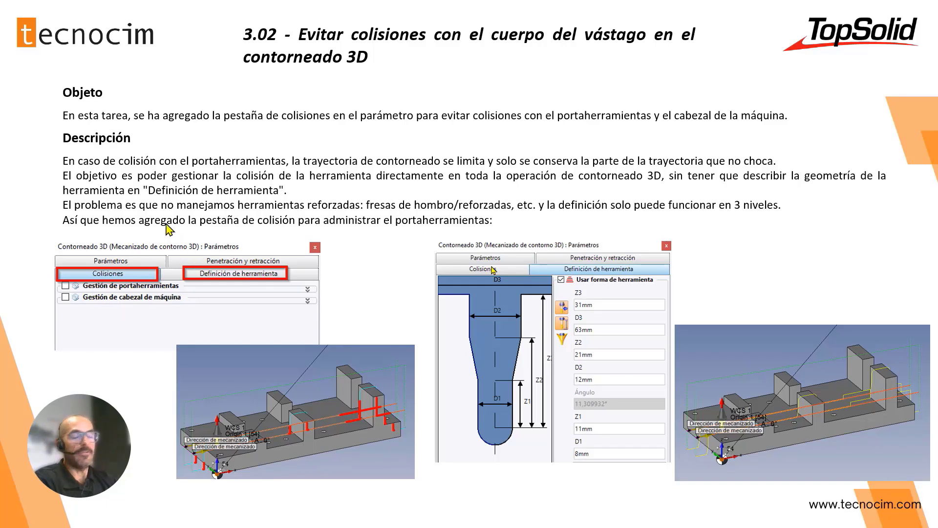
# Switch from the presentation slide to TopSolid and examine the 3.02 Demo part's upright blocks and contouring lines.
pyautogui.hotkey('alt', 'Tab')
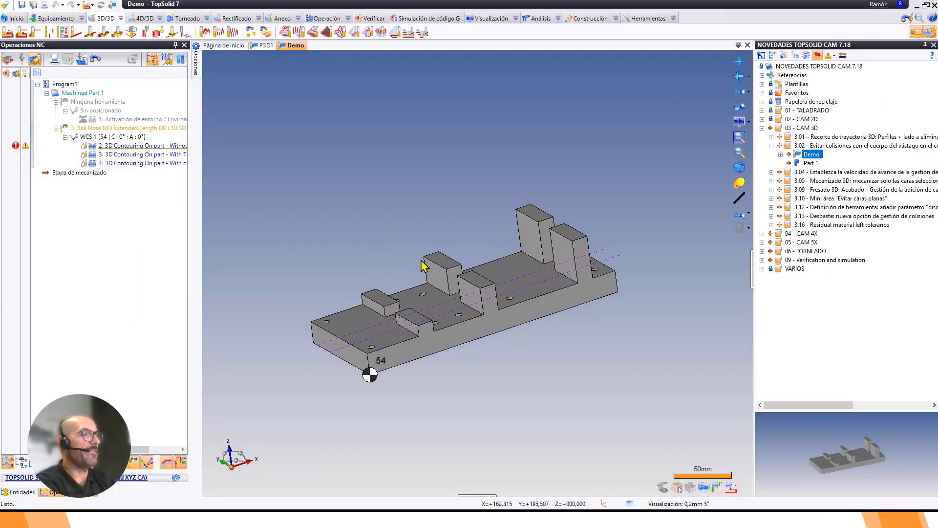
pyautogui.scroll(4, 415, 257)
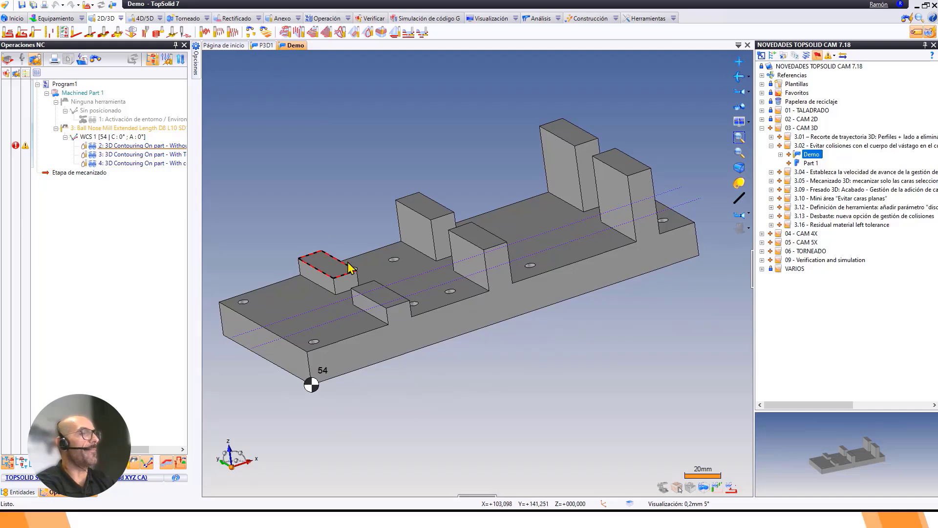
pyautogui.moveTo(350, 268); pyautogui.dragTo(360, 264, button='middle')
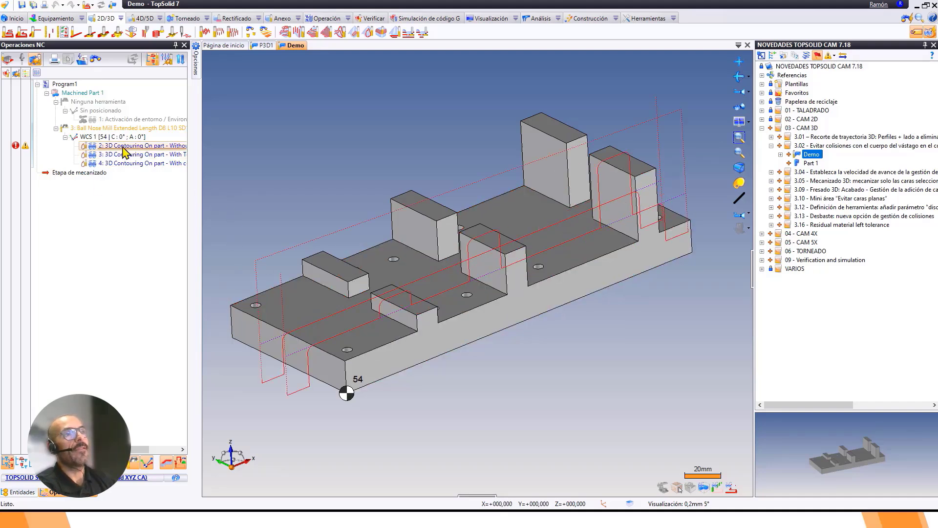
# Open the 3D contouring operation without collision check for editing and examine its previewed toolpath around the blocks.
pyautogui.moveTo(140, 149)
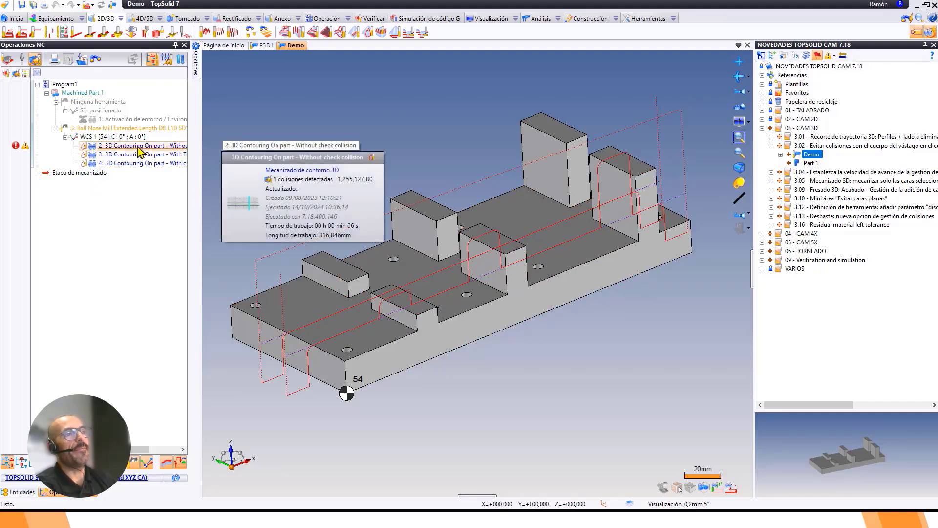
pyautogui.click(93, 147)
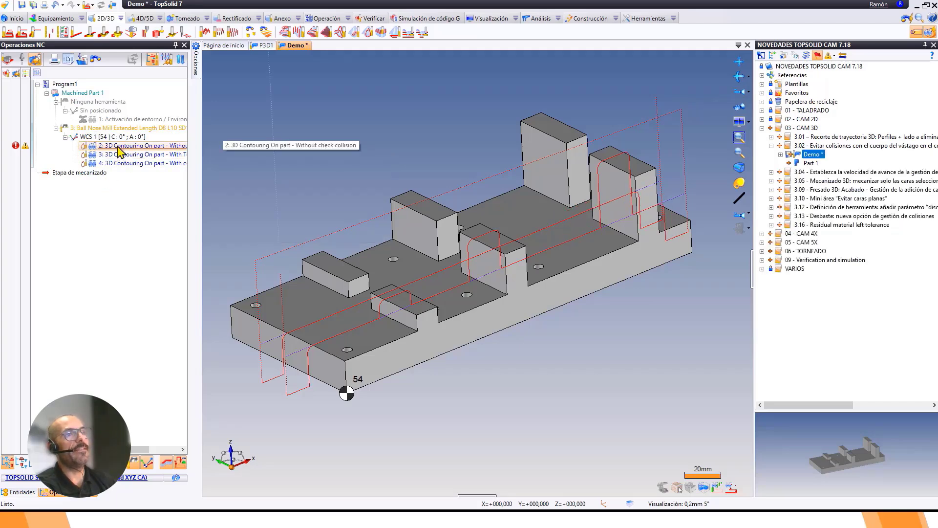
pyautogui.doubleClick(118, 147)
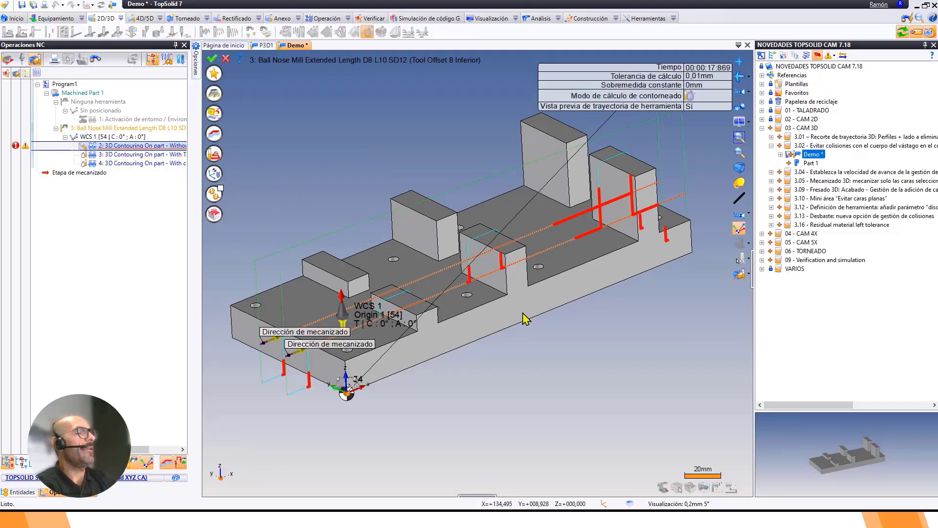
pyautogui.scroll(2, 527, 318)
pyautogui.moveTo(615, 218); pyautogui.dragTo(535, 250, button='middle')
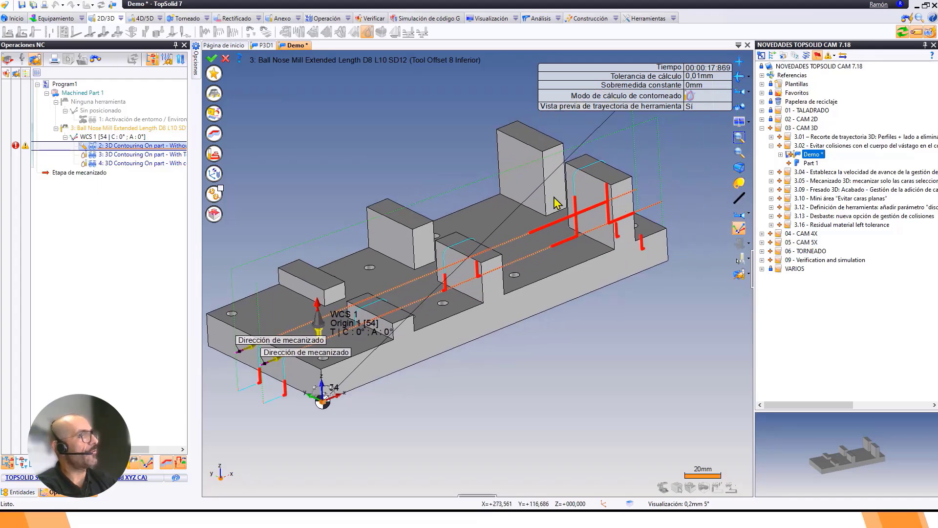
pyautogui.moveTo(606, 262); pyautogui.dragTo(650, 260, button='middle')
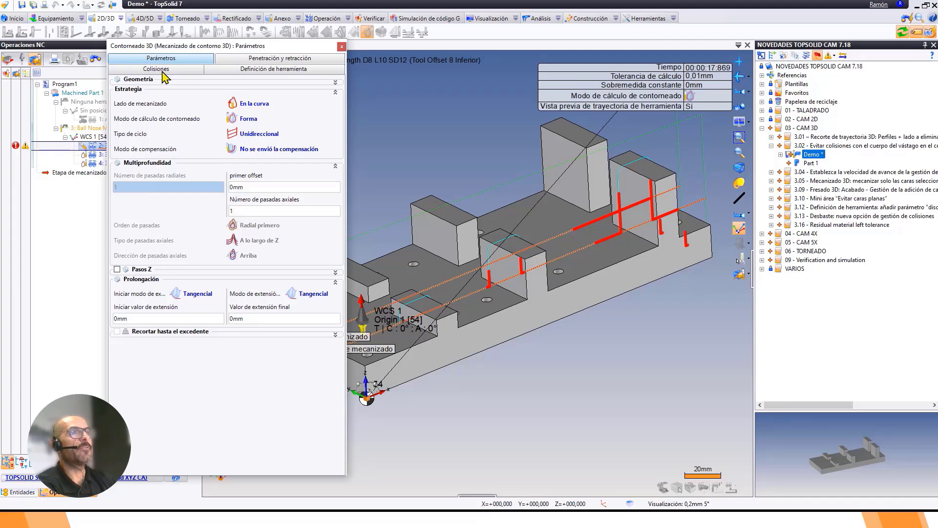
# Review the collision and tool definition settings of the contouring operation without collision check, then validate the operation.
pyautogui.click(163, 70)
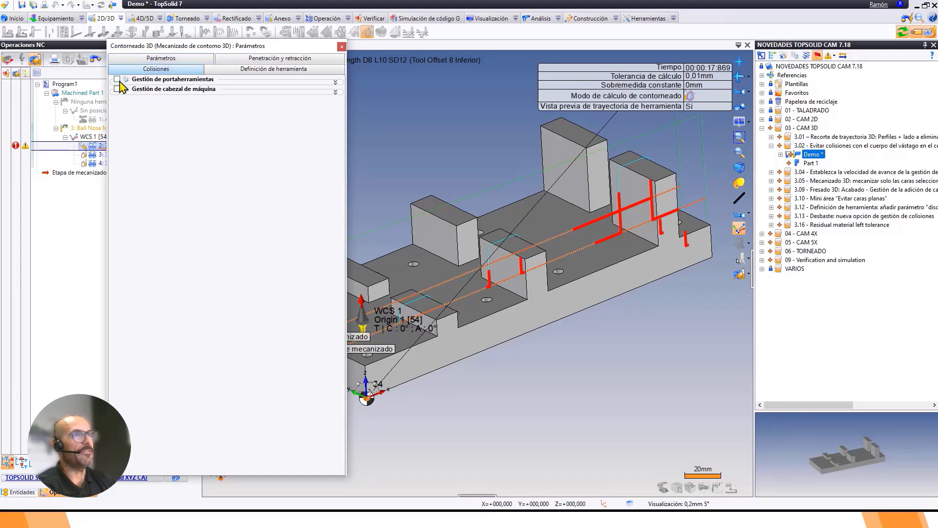
pyautogui.click(262, 70)
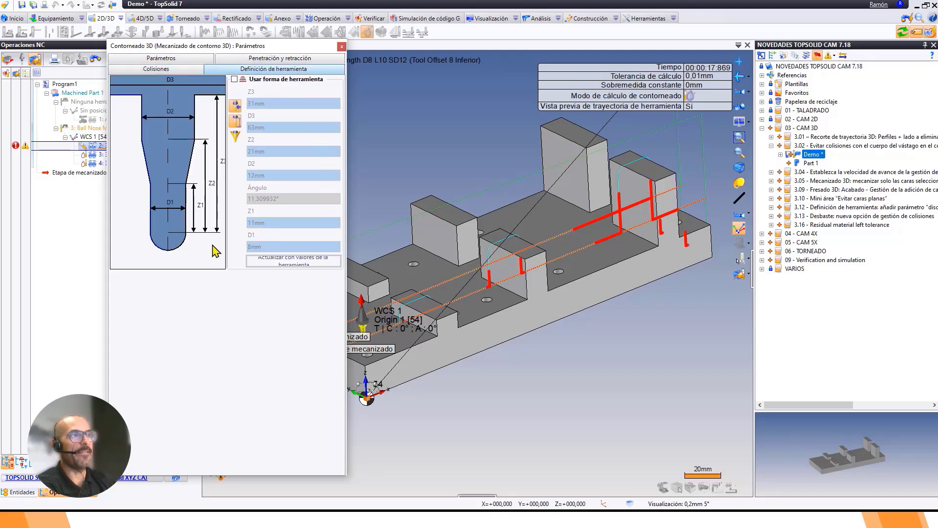
pyautogui.click(342, 46)
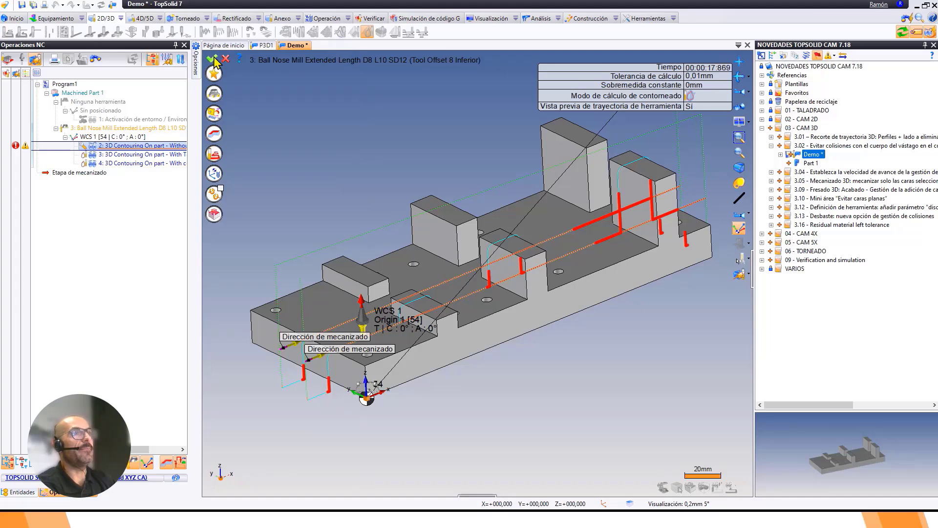
pyautogui.click(213, 59)
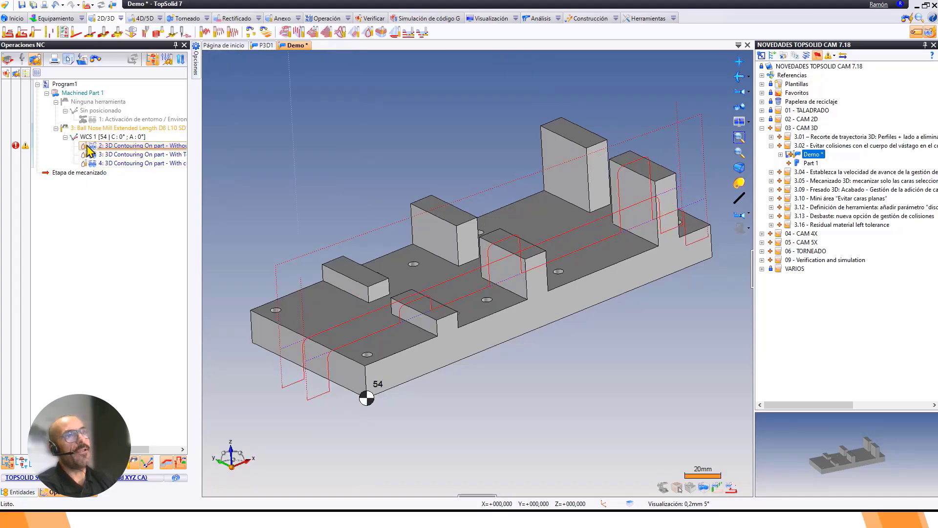
# Simulate the 3D contouring operation without collision check by advancing through its movements, then exit the simulation.
pyautogui.doubleClick(84, 144)
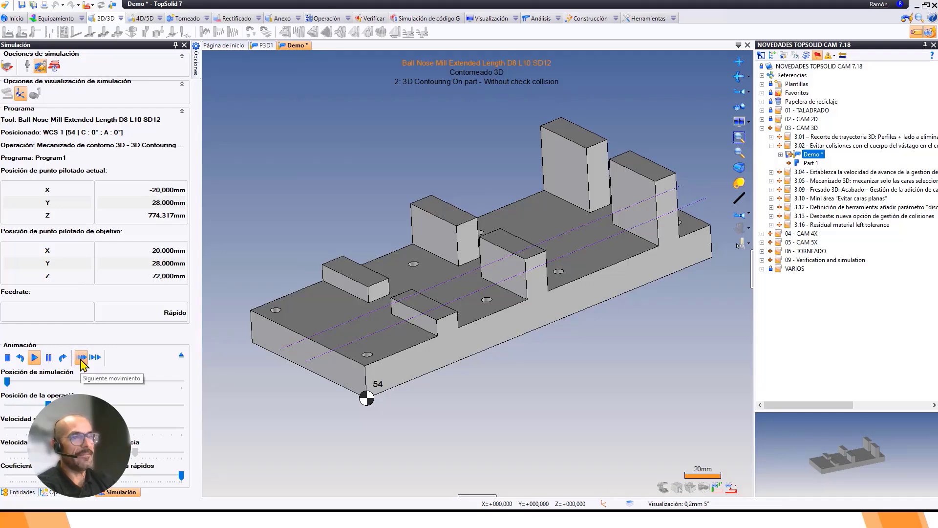
pyautogui.click(82, 358)
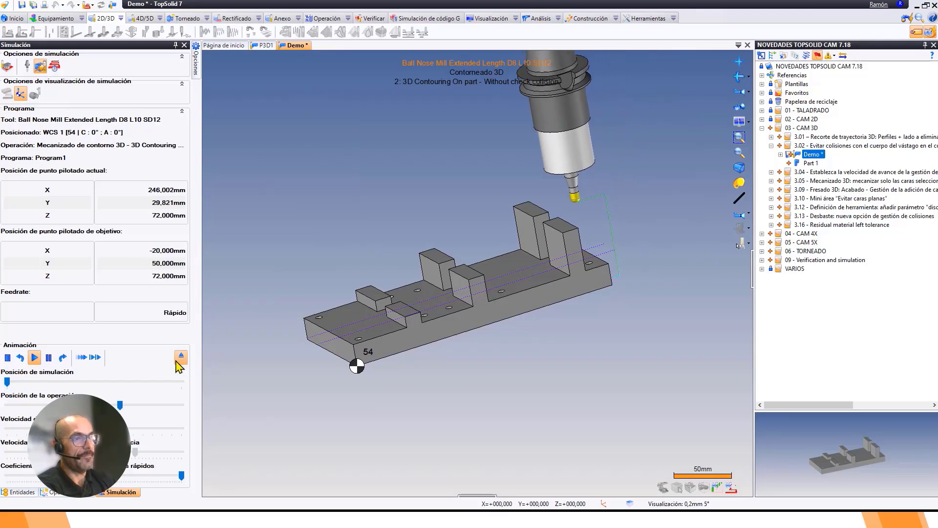
pyautogui.click(181, 357)
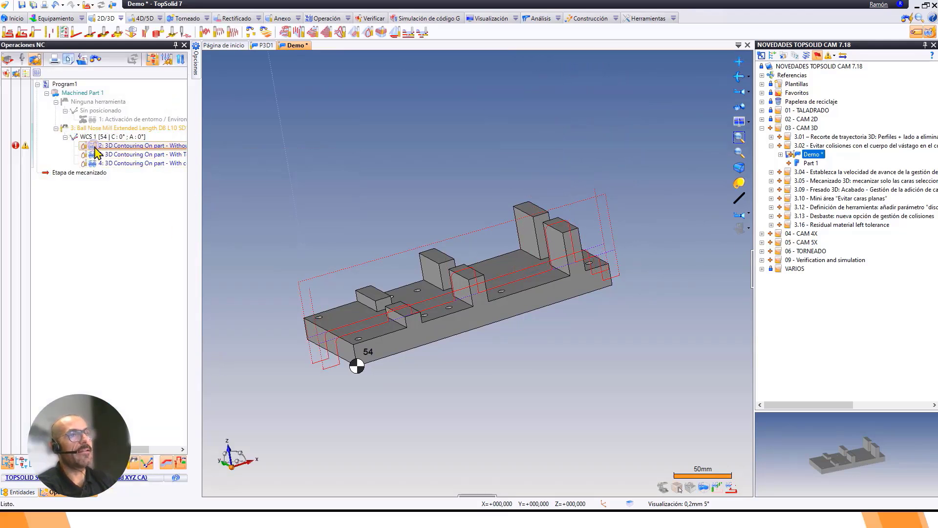
# Open the 3D contouring operation with tool definition and review its collision and tool shape settings.
pyautogui.moveTo(114, 160)
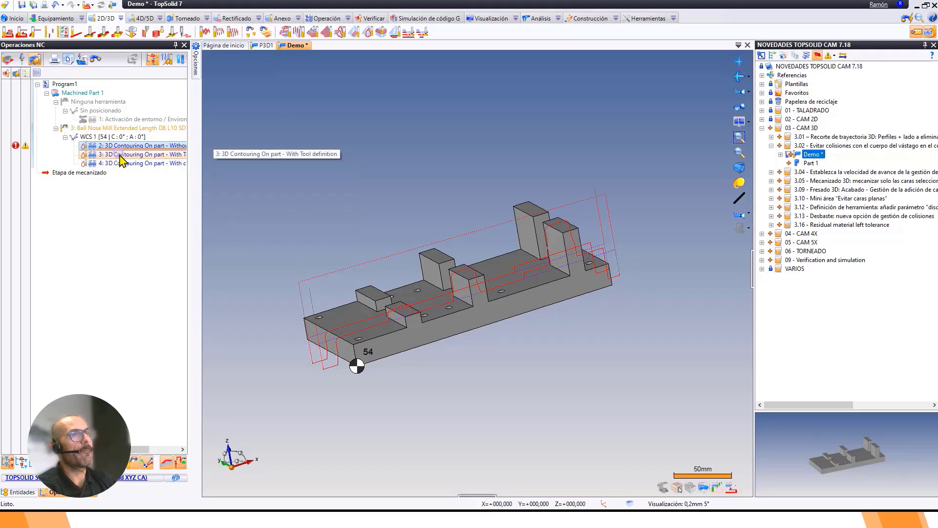
pyautogui.doubleClick(121, 160)
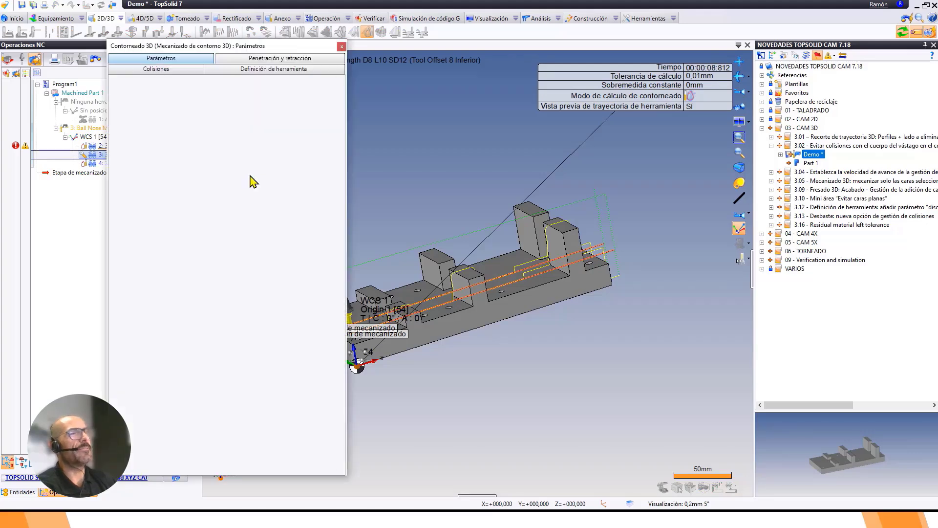
pyautogui.click(165, 69)
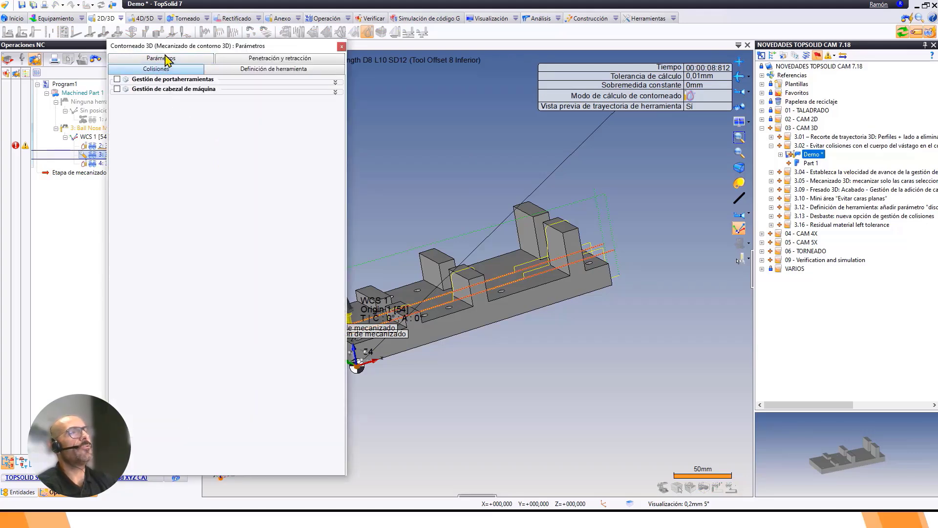
pyautogui.click(259, 69)
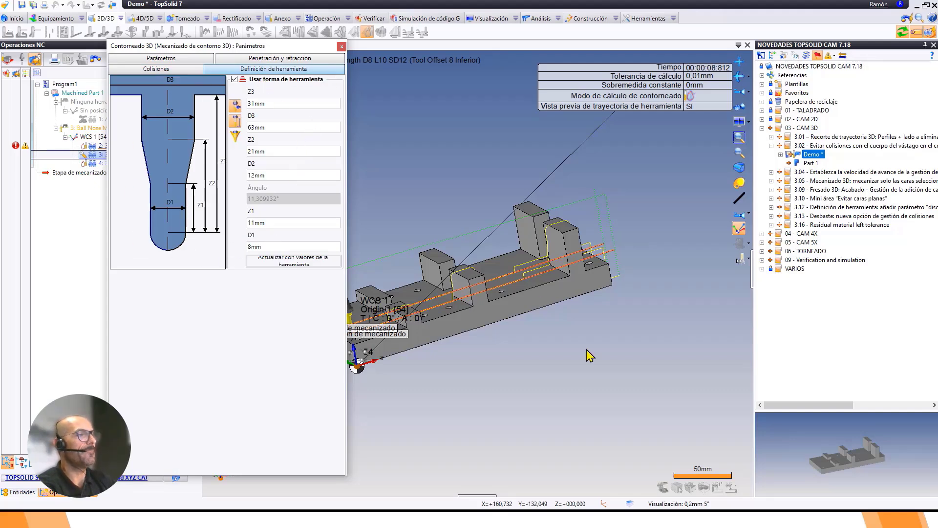
# Examine the tool and holder preview along the toolpath of the operation with tool definition, then close its parameters.
pyautogui.moveTo(588, 350); pyautogui.dragTo(636, 339, button='middle')
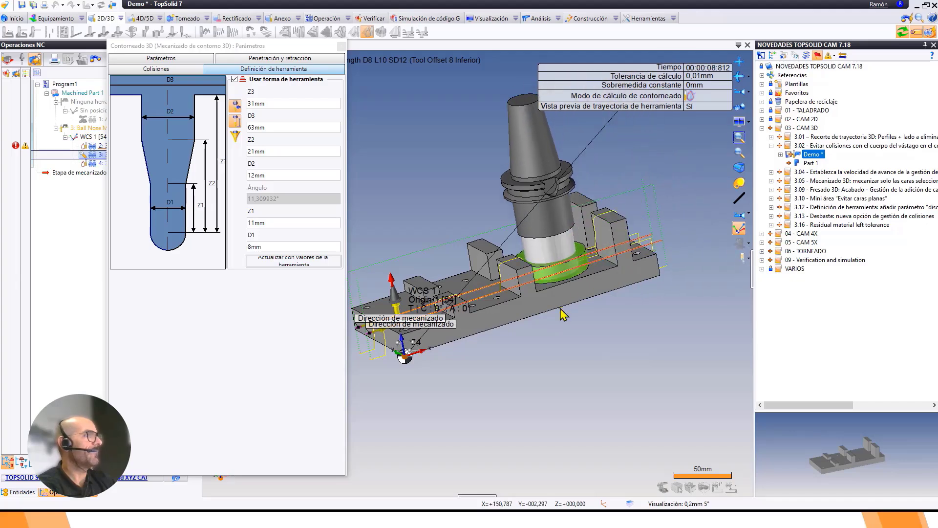
pyautogui.scroll(-2, 548, 302)
pyautogui.scroll(2, 547, 279)
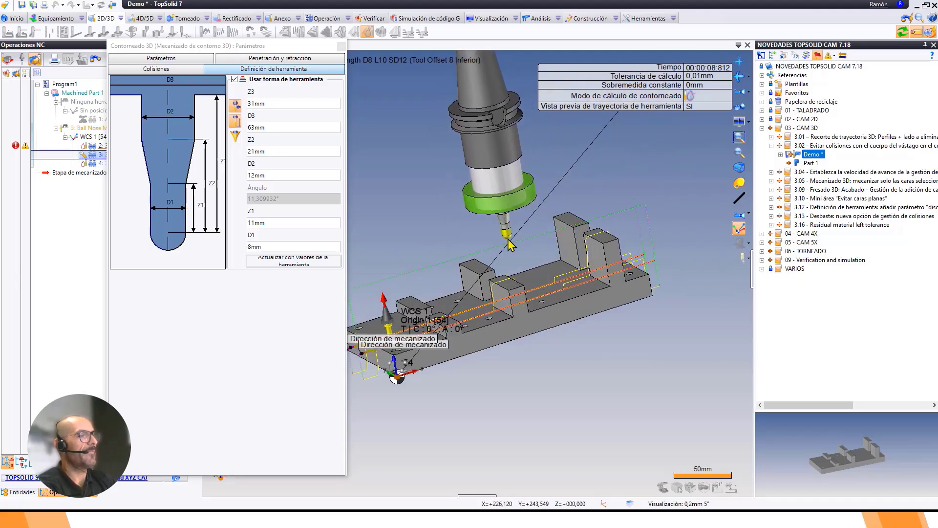
pyautogui.moveTo(509, 239); pyautogui.dragTo(518, 220, button='middle')
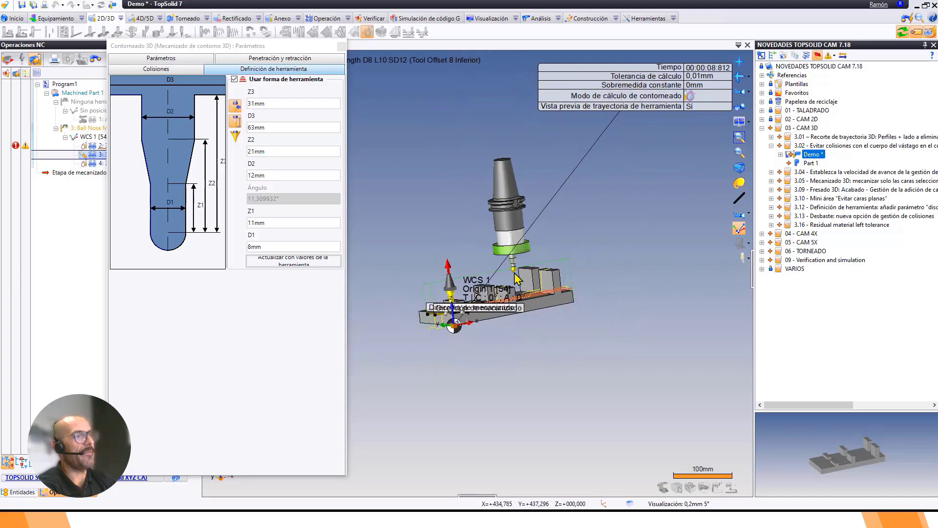
pyautogui.moveTo(516, 275); pyautogui.dragTo(561, 278, button='middle')
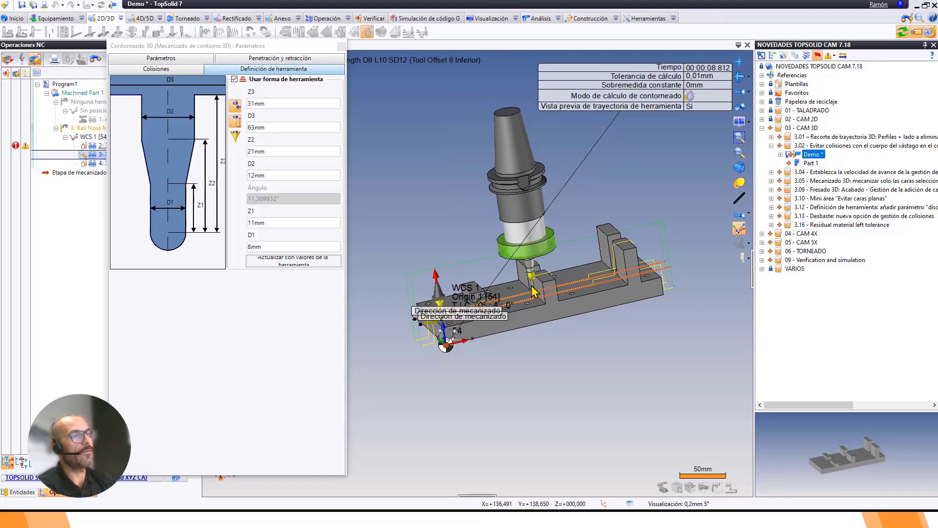
pyautogui.moveTo(528, 335); pyautogui.dragTo(491, 316, button='middle')
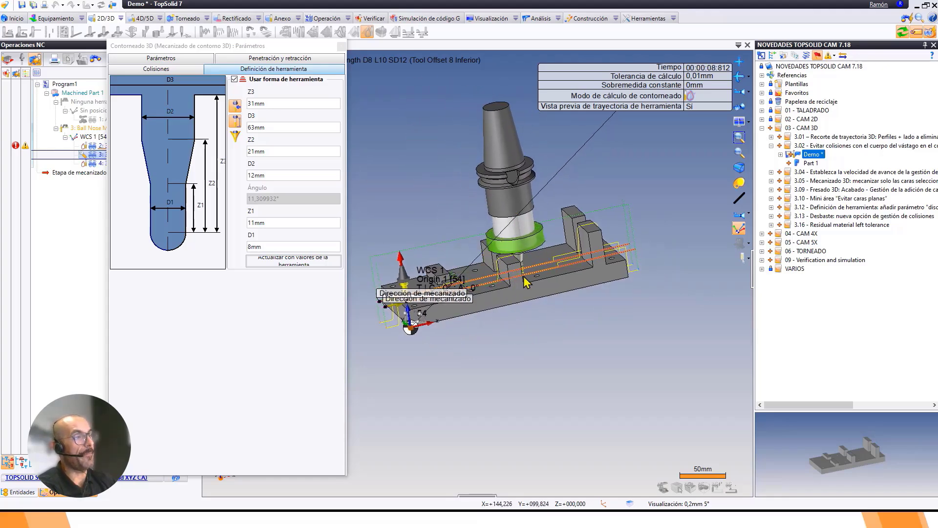
pyautogui.click(342, 46)
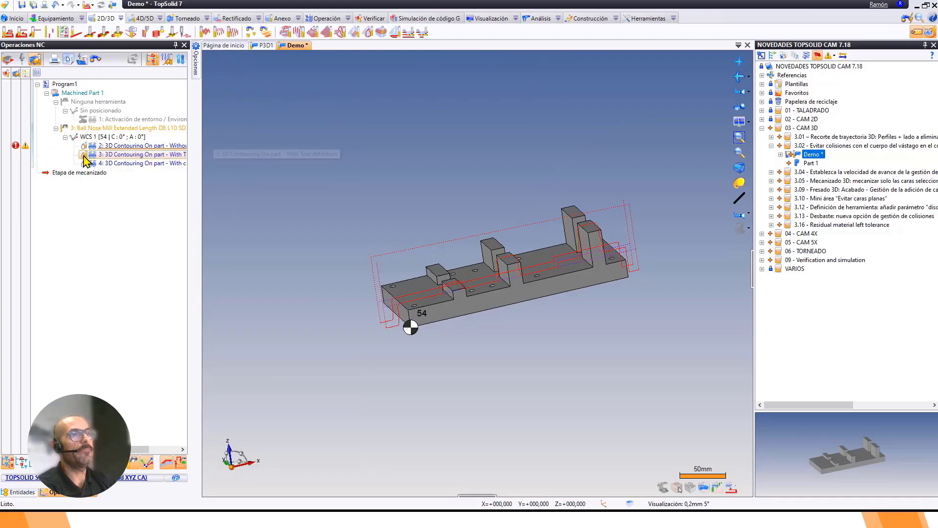
# Simulate the 3D contouring operation with tool definition, inspect how the tool passes the blocks, and exit the simulation.
pyautogui.click(85, 155)
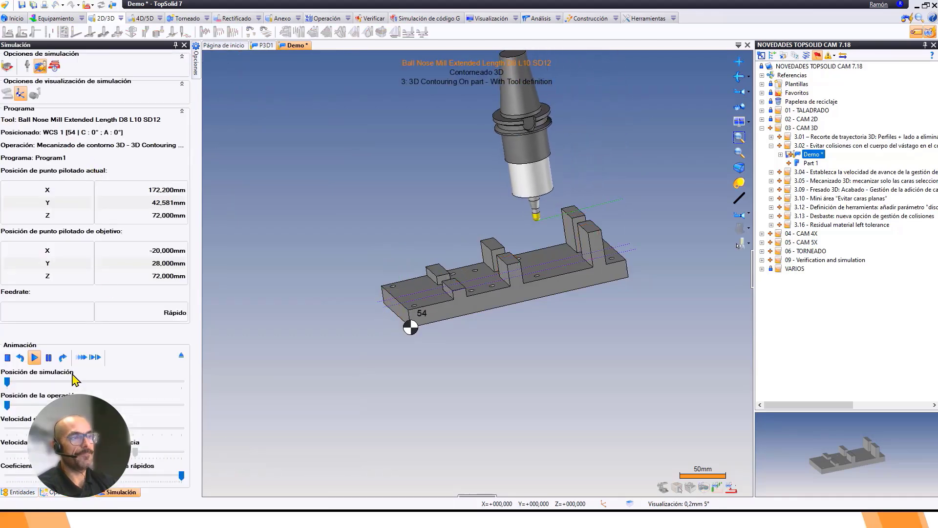
pyautogui.scroll(3, 412, 367)
pyautogui.moveTo(410, 366); pyautogui.dragTo(386, 388, button='middle')
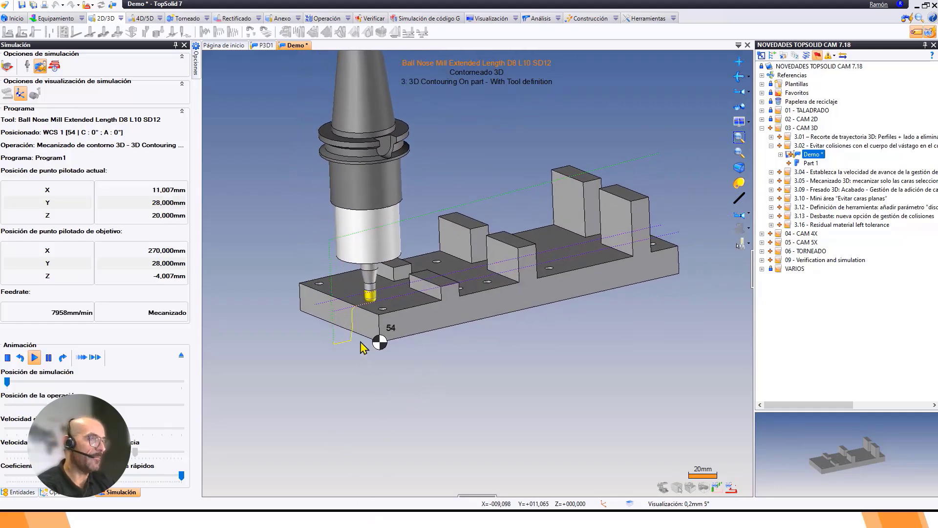
pyautogui.scroll(4, 362, 342)
pyautogui.scroll(-2, 332, 358)
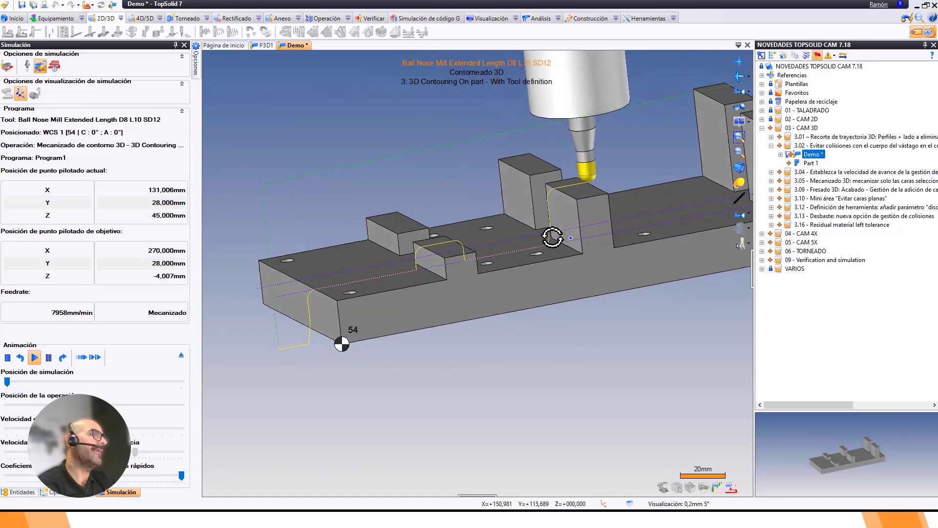
pyautogui.scroll(4, 562, 235)
pyautogui.scroll(-4, 321, 377)
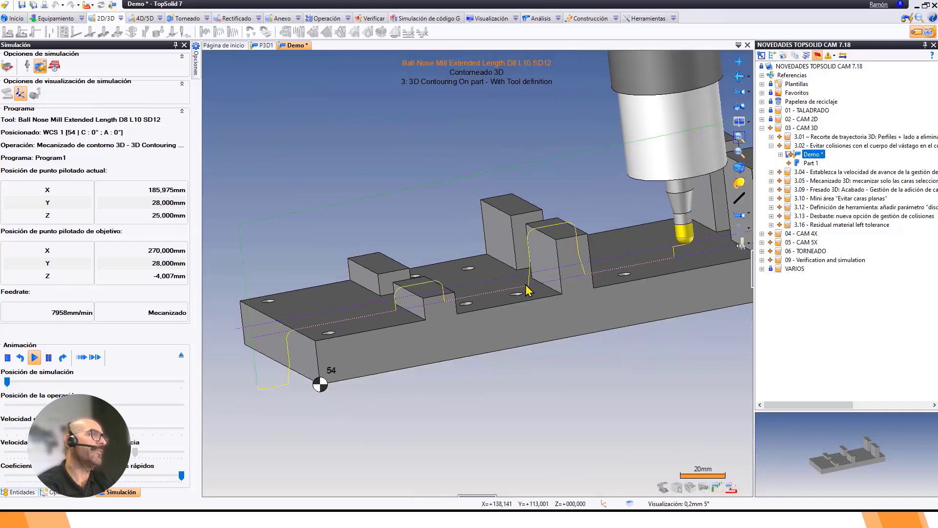
pyautogui.scroll(-2, 419, 331)
pyautogui.moveTo(536, 300); pyautogui.dragTo(507, 299, button='middle')
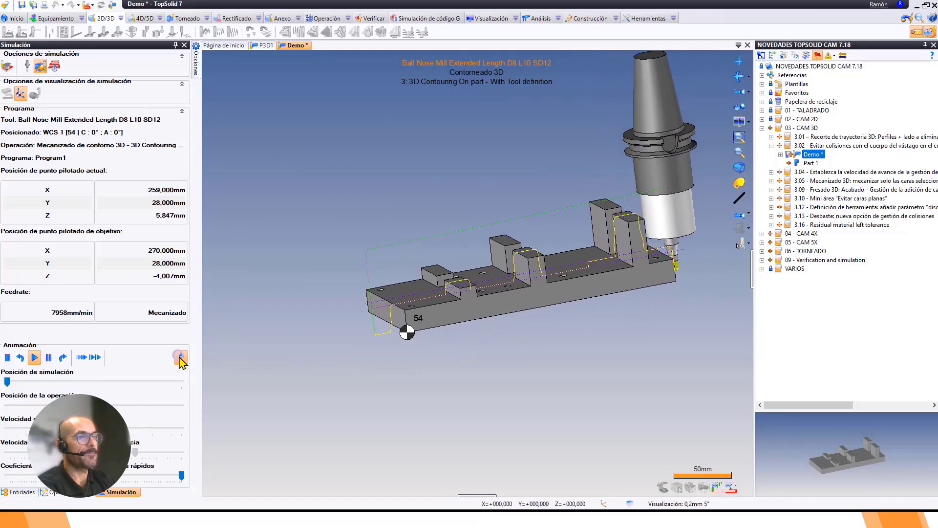
pyautogui.click(182, 360)
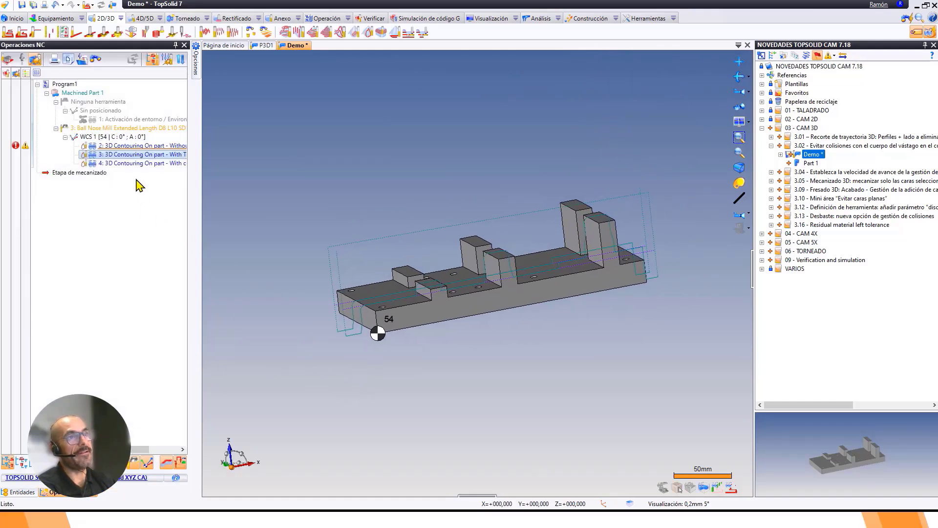
# Review the tool definition and holder collision settings of the 3D contouring operation with collisions detection, then validate the operation.
pyautogui.doubleClick(128, 164)
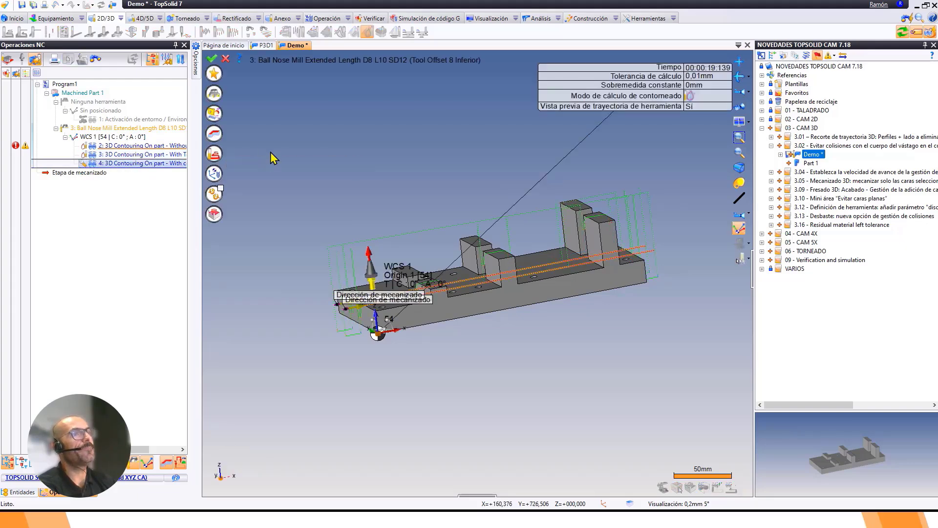
pyautogui.click(214, 156)
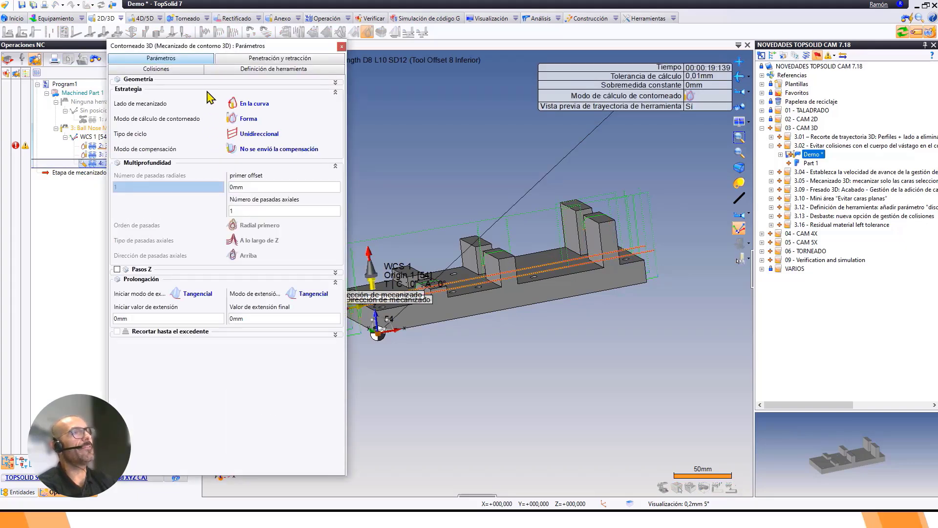
pyautogui.click(256, 70)
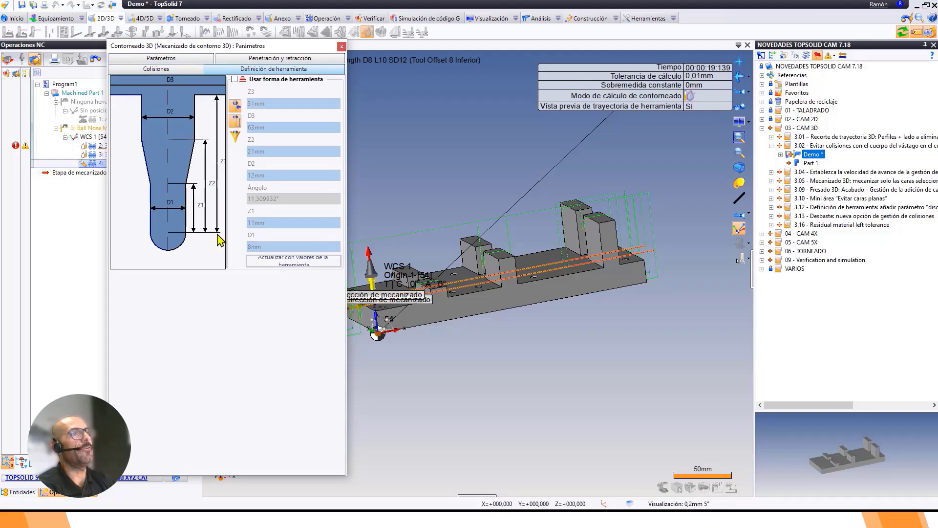
pyautogui.click(181, 71)
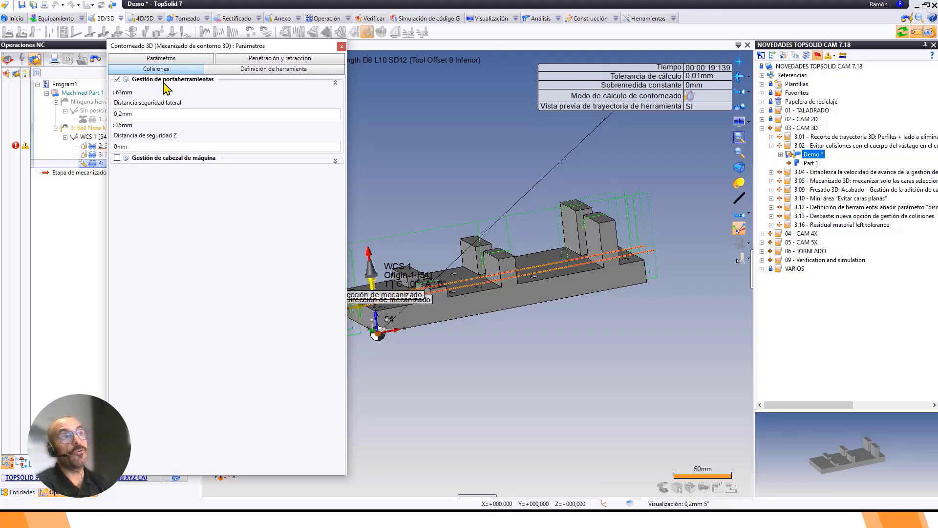
pyautogui.click(342, 47)
pyautogui.moveTo(467, 310); pyautogui.dragTo(412, 351, button='middle')
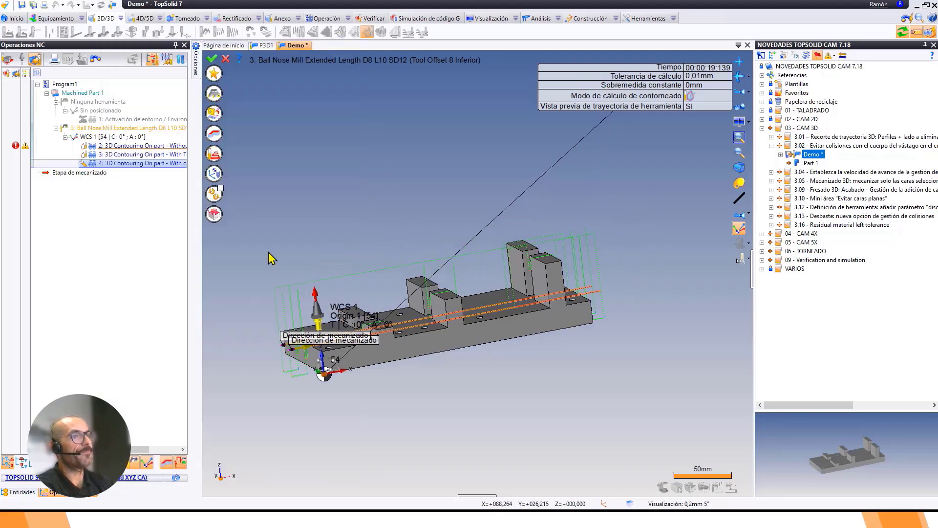
pyautogui.click(211, 58)
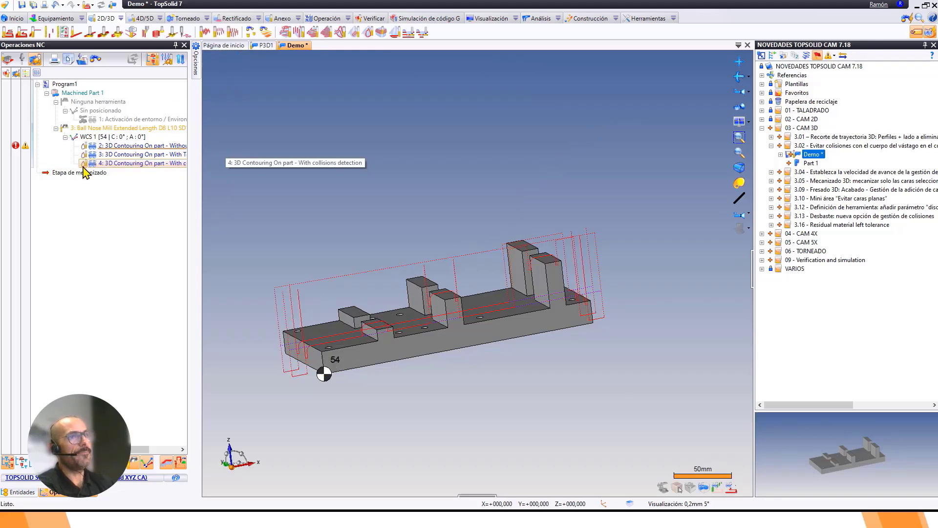
# Simulate the 3D contouring operation with collisions detection, follow the tool past each block, and exit the simulation.
pyautogui.click(83, 167)
pyautogui.moveTo(408, 255); pyautogui.dragTo(461, 218, button='middle')
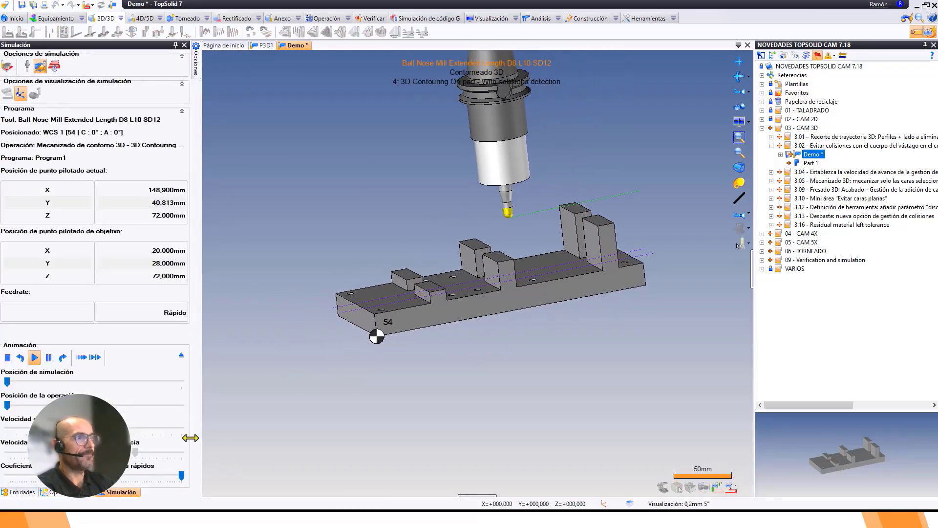
pyautogui.scroll(2, 369, 341)
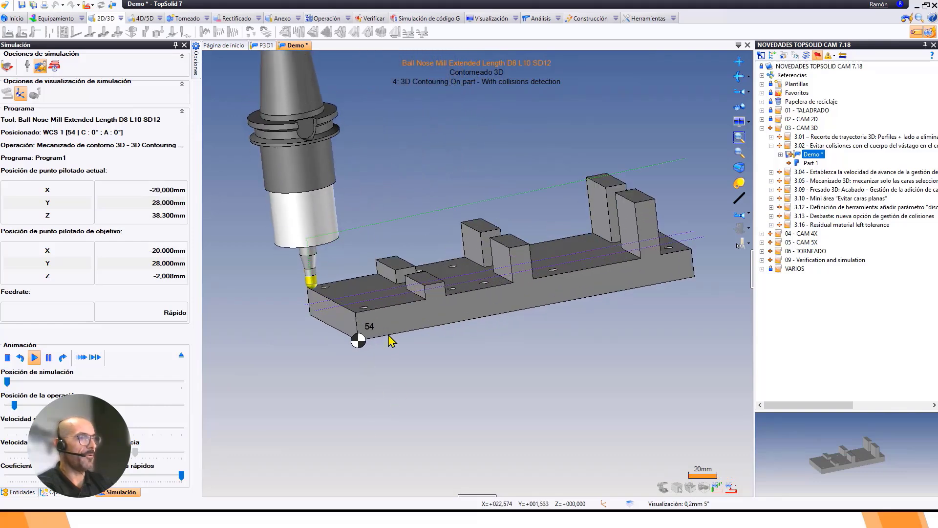
pyautogui.moveTo(392, 340); pyautogui.dragTo(298, 361, button='middle')
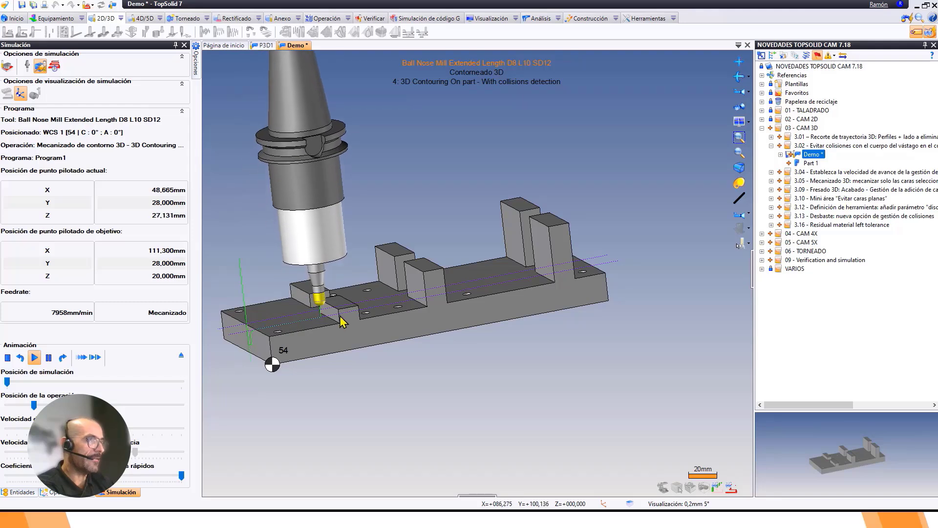
pyautogui.moveTo(342, 322); pyautogui.dragTo(357, 368, button='middle')
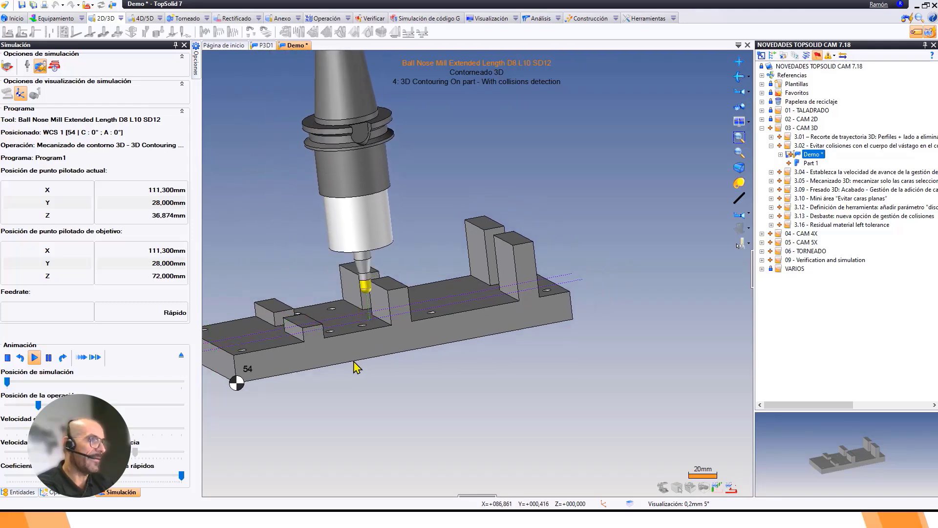
pyautogui.scroll(4, 382, 298)
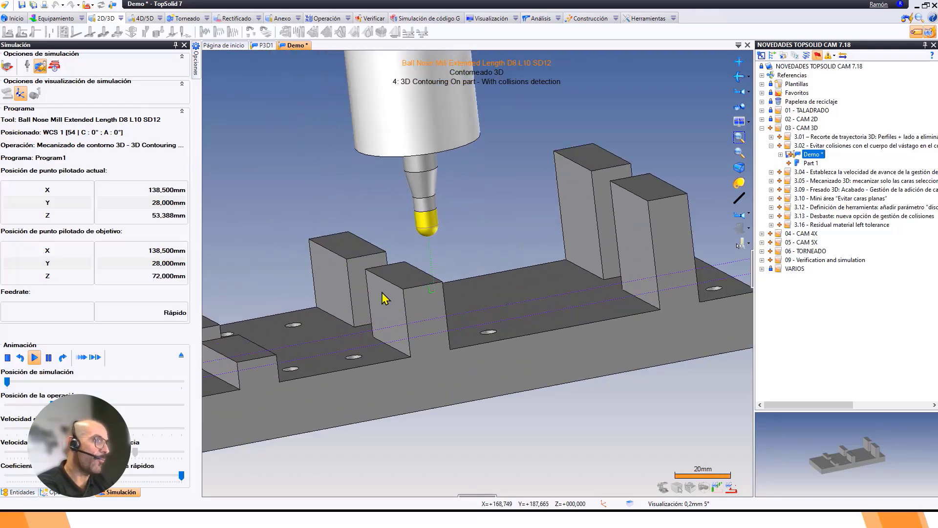
pyautogui.moveTo(595, 362); pyautogui.dragTo(519, 389, button='middle')
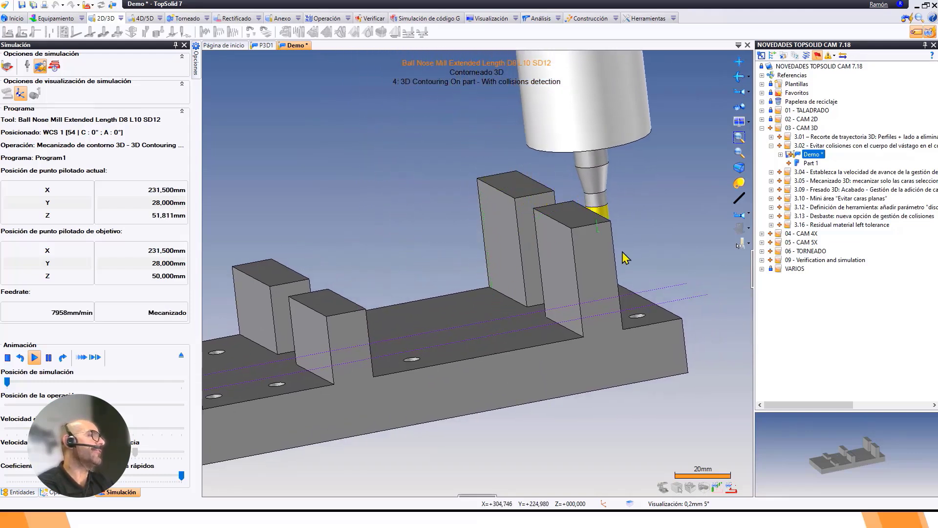
pyautogui.moveTo(626, 257); pyautogui.dragTo(559, 283, button='right')
pyautogui.moveTo(635, 291); pyautogui.dragTo(623, 322, button='right')
pyautogui.scroll(-8, 624, 322)
pyautogui.moveTo(607, 315); pyautogui.dragTo(598, 309, button='middle')
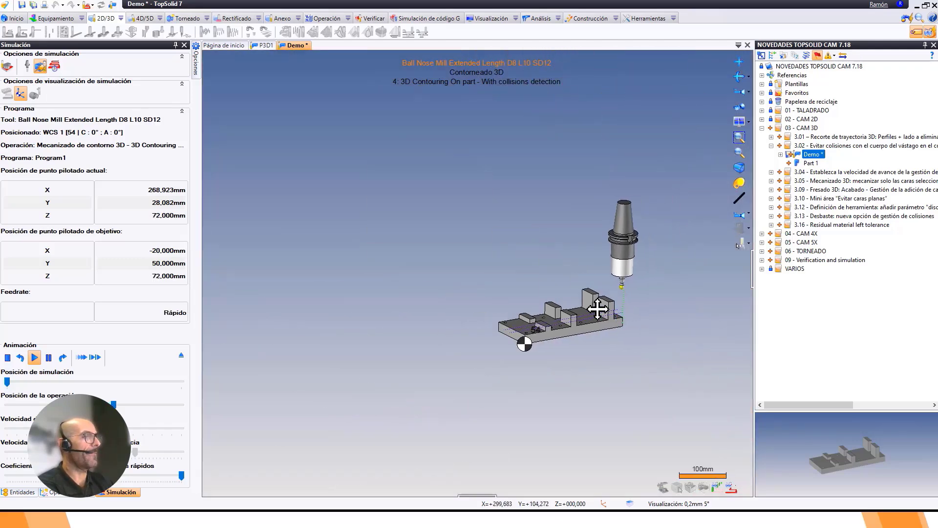
pyautogui.scroll(4, 566, 284)
pyautogui.click(181, 358)
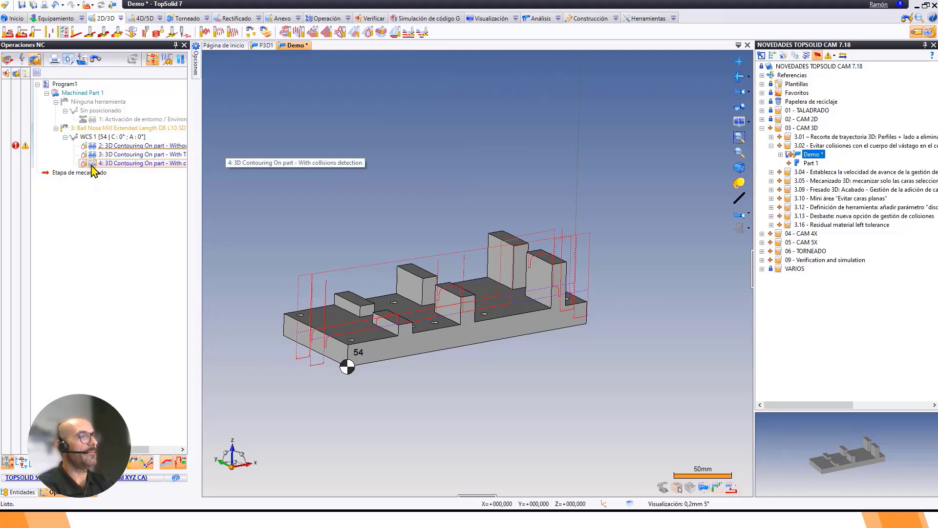
# Examine the toolpath of the 3D contouring operation with collisions detection around the part's blocks.
pyautogui.click(92, 164)
pyautogui.scroll(3, 494, 336)
pyautogui.moveTo(486, 332); pyautogui.dragTo(516, 310, button='middle')
pyautogui.scroll(3, 528, 357)
pyautogui.scroll(-3, 528, 360)
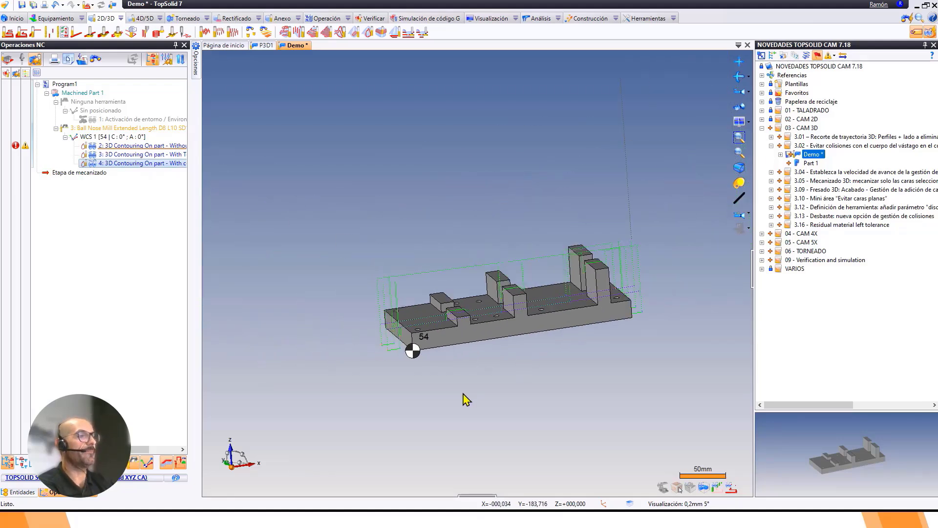
pyautogui.moveTo(465, 398); pyautogui.dragTo(329, 398, button='middle')
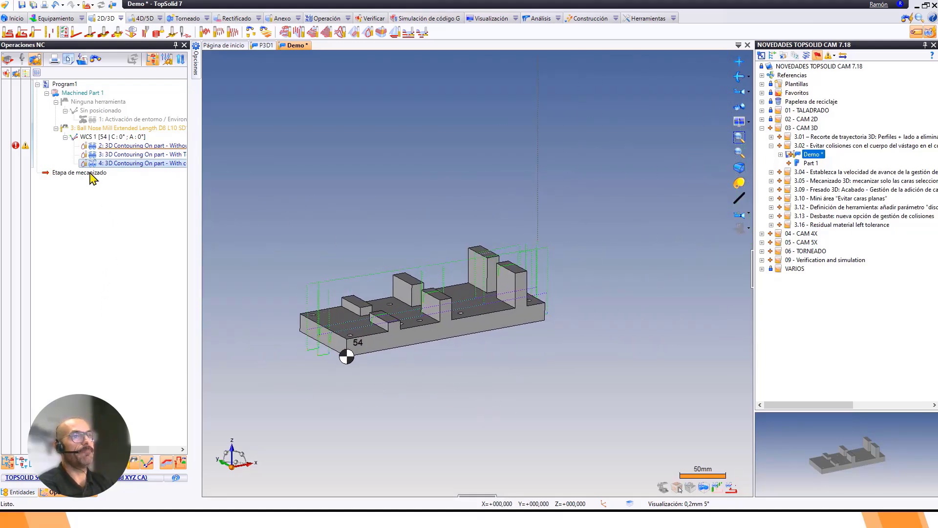
pyautogui.scroll(2, 328, 250)
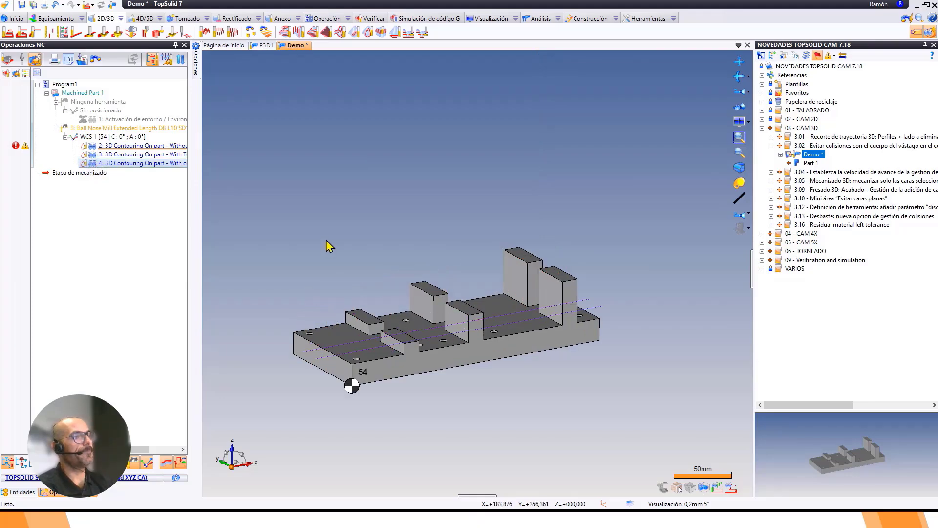
pyautogui.moveTo(329, 245); pyautogui.dragTo(210, 204, button='middle')
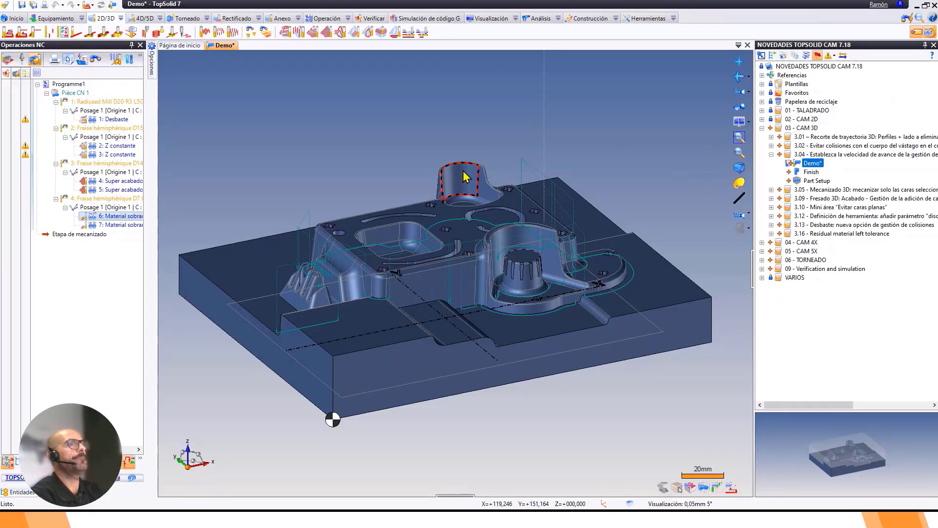
# Widen the NC operations tree so the full operation names are readable.
pyautogui.moveTo(378, 190)
pyautogui.mouseDown(button='middle')
pyautogui.moveTo(384, 195)
pyautogui.moveTo(377, 178)
pyautogui.mouseUp(button='middle')
pyautogui.scroll(2, 384, 207)
pyautogui.scroll(-5, 385, 209)
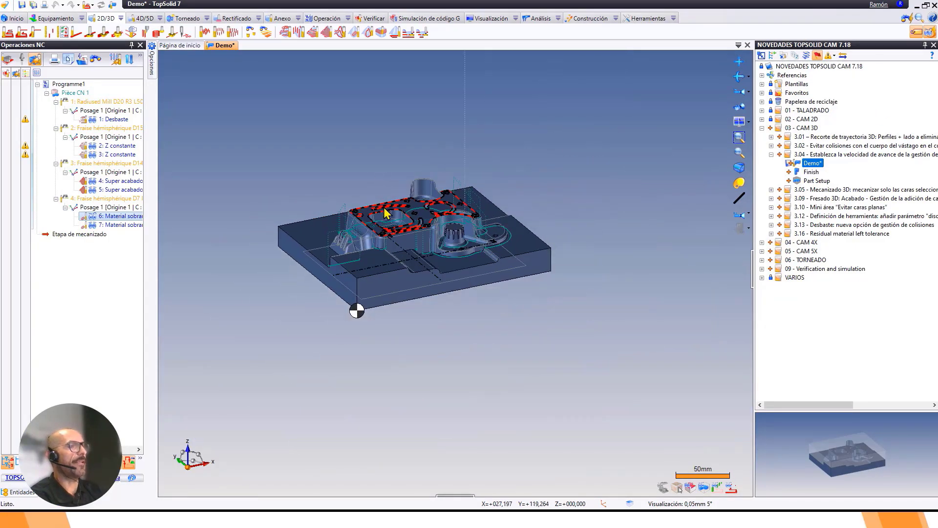
pyautogui.moveTo(384, 212); pyautogui.dragTo(389, 251, button='middle')
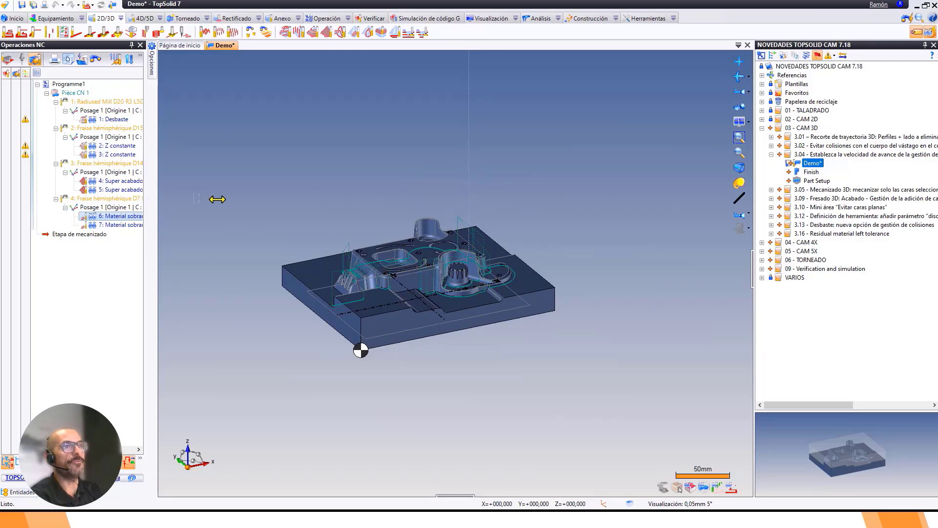
pyautogui.moveTo(217, 199); pyautogui.dragTo(223, 196)
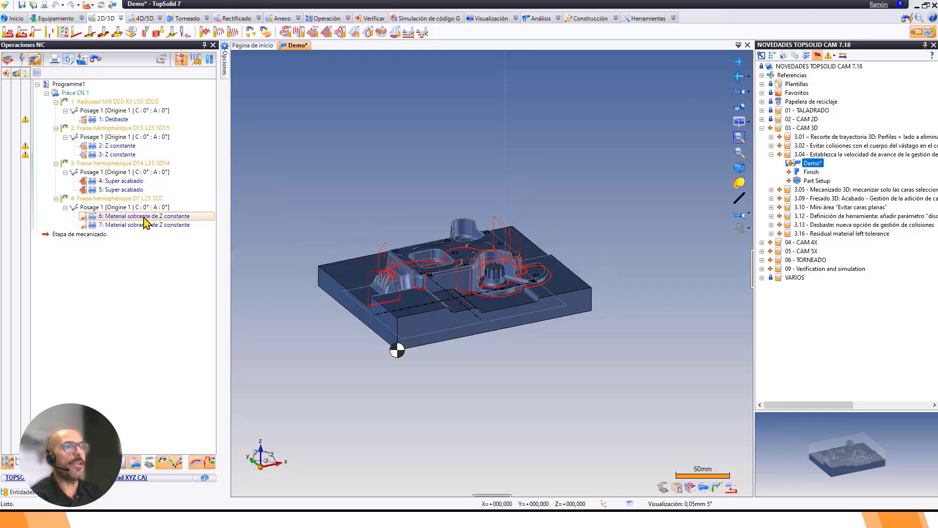
pyautogui.moveTo(145, 222)
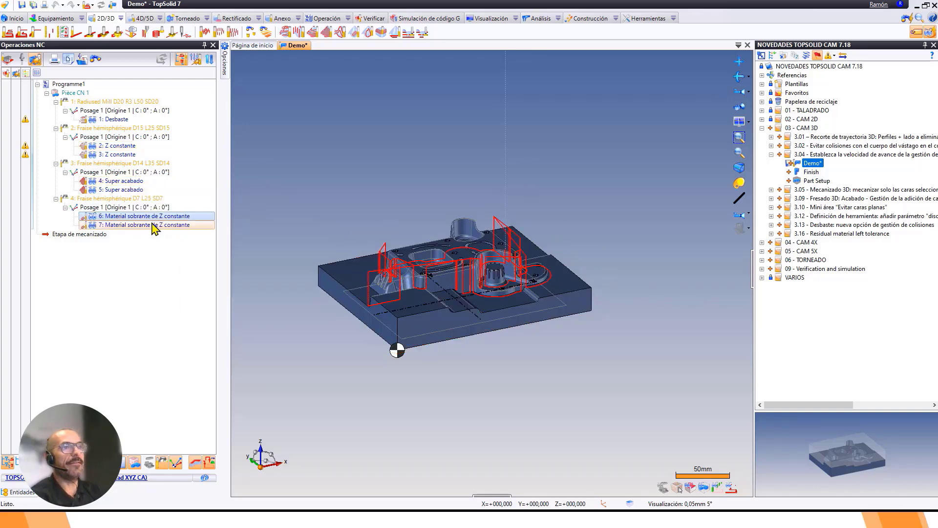
# Open the parameters of operation 2, Z constante, and review the rapid feed options under its penetration and retraction settings.
pyautogui.doubleClick(117, 146)
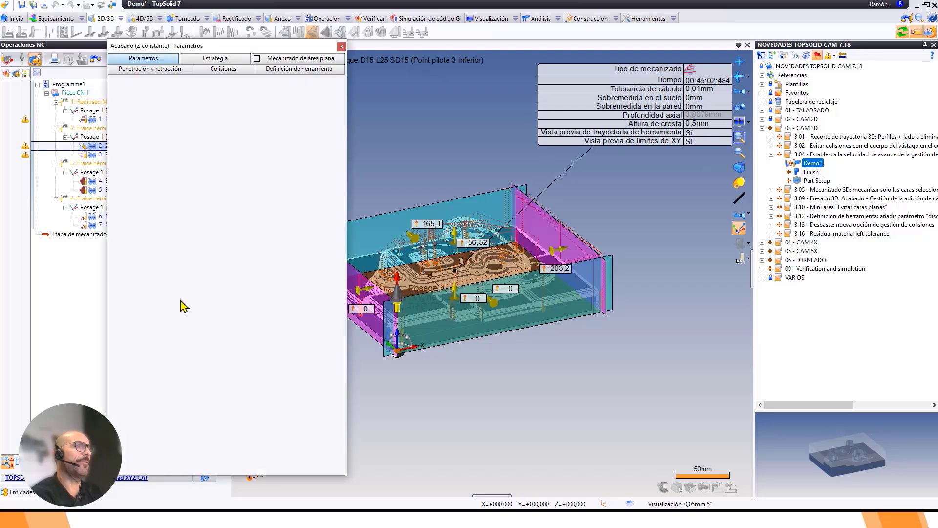
pyautogui.click(155, 69)
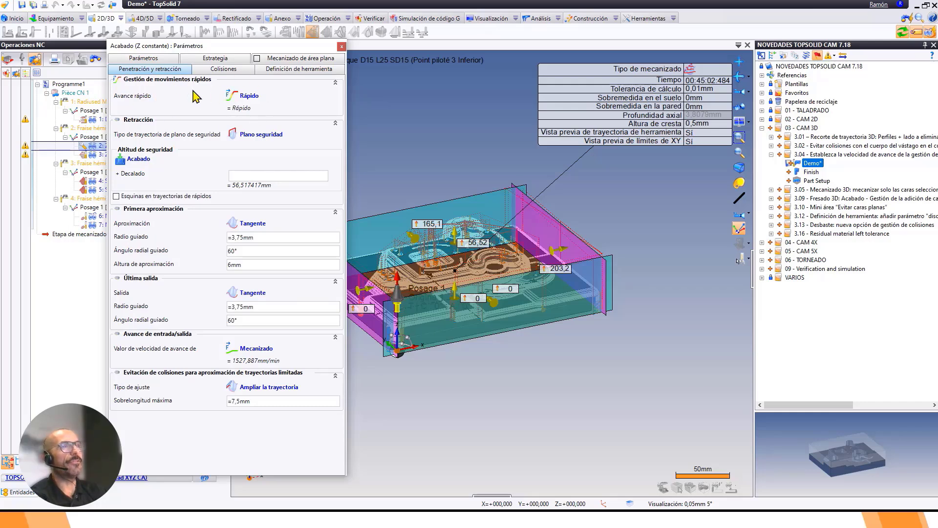
pyautogui.click(247, 95)
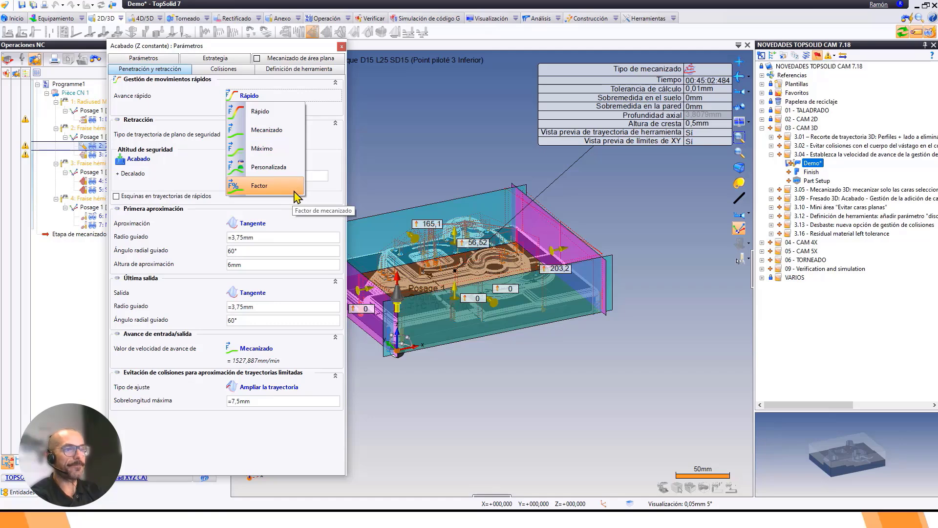
pyautogui.click(472, 398)
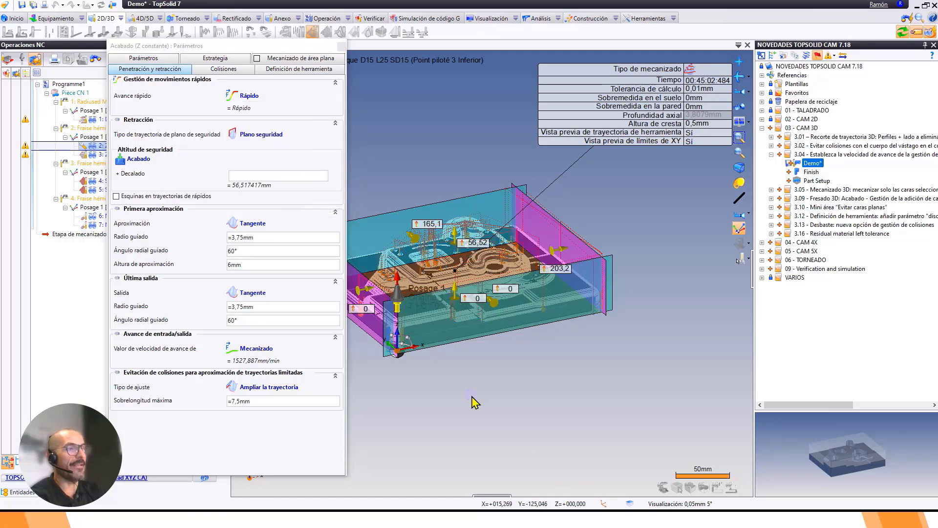
# Review the entry/exit and rapid feed options of the Z constante operation, then close its parameters and validate it.
pyautogui.click(255, 349)
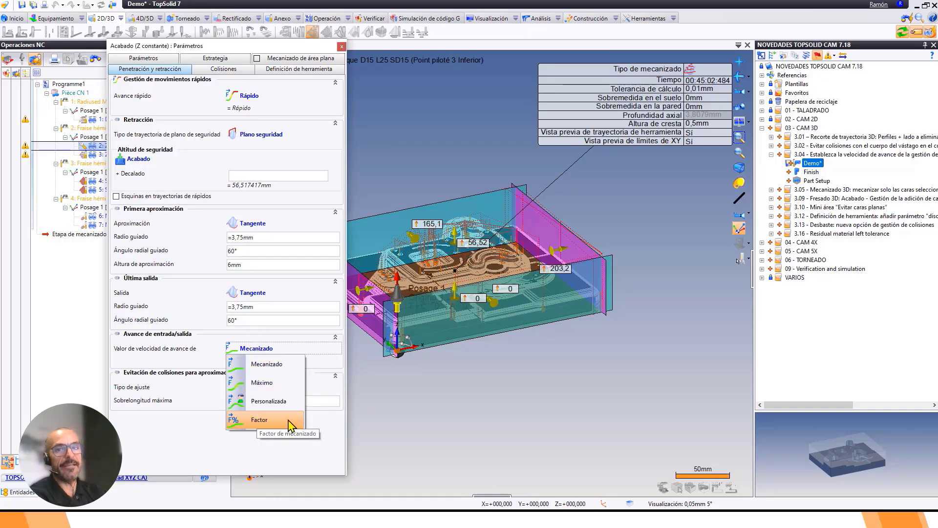
pyautogui.click(463, 458)
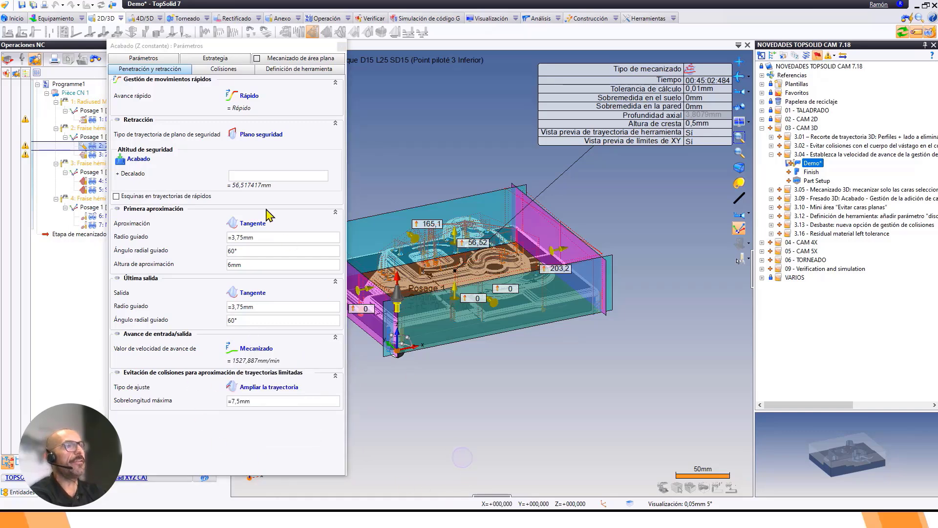
pyautogui.click(247, 96)
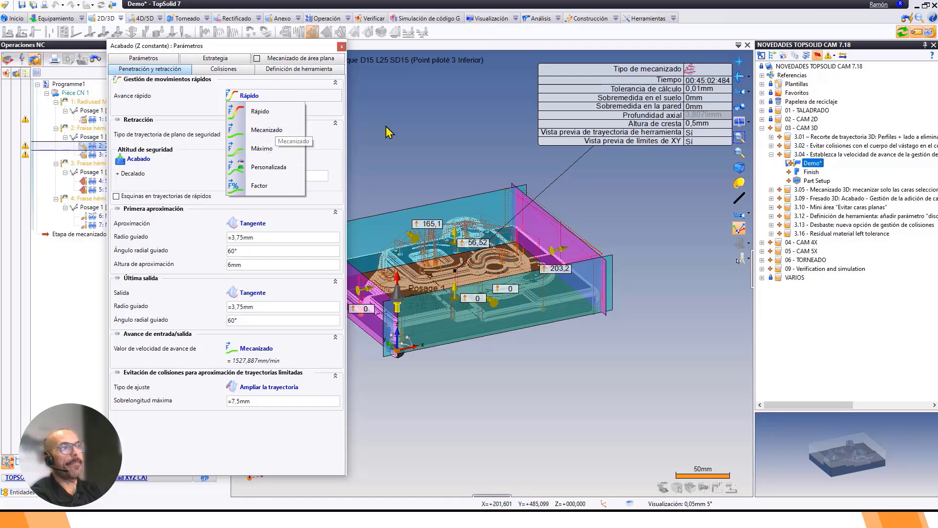
pyautogui.click(342, 46)
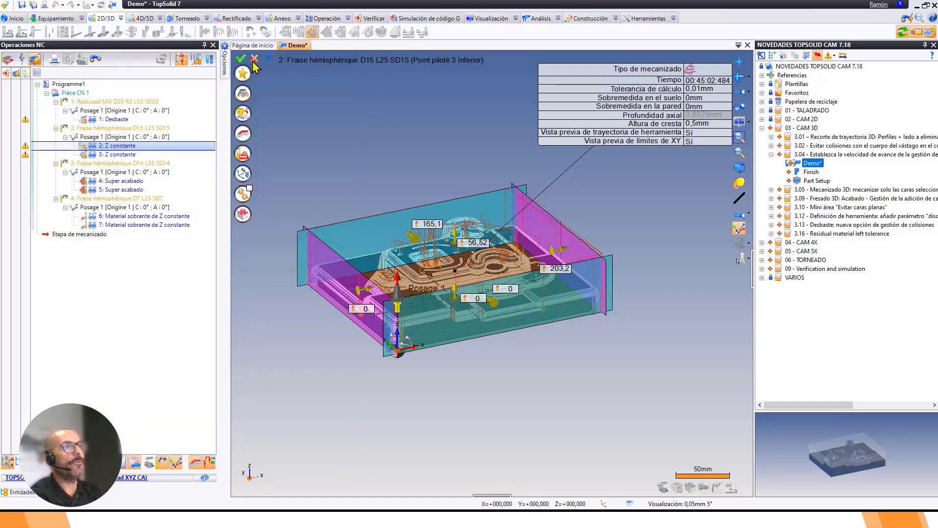
pyautogui.click(241, 59)
# Review the rapid feed options in the constant Z penetration and retraction settings of operation 4, Super acabado, then close its parameters.
pyautogui.doubleClick(127, 181)
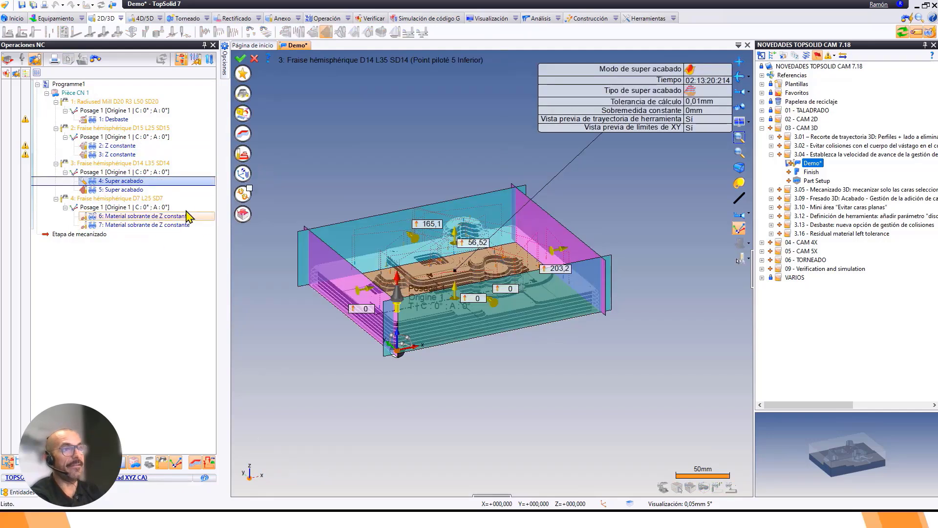
pyautogui.click(246, 156)
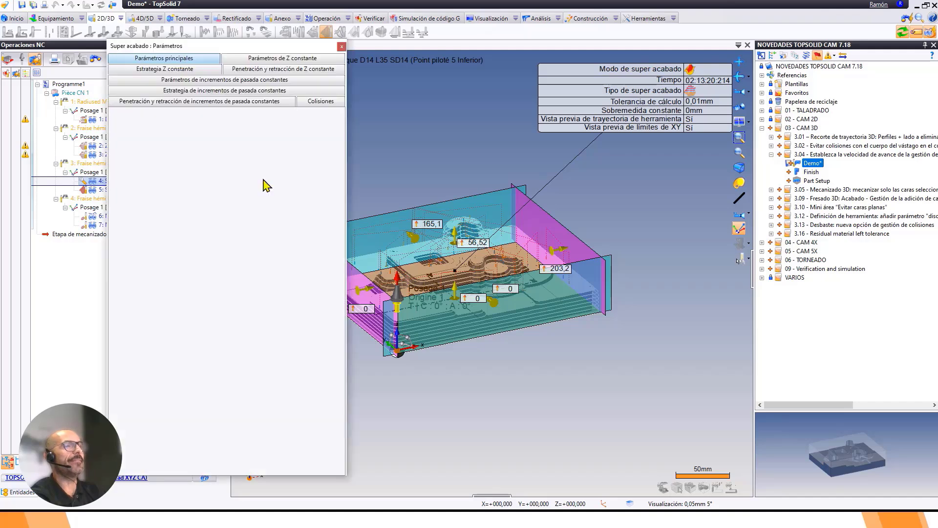
pyautogui.click(266, 72)
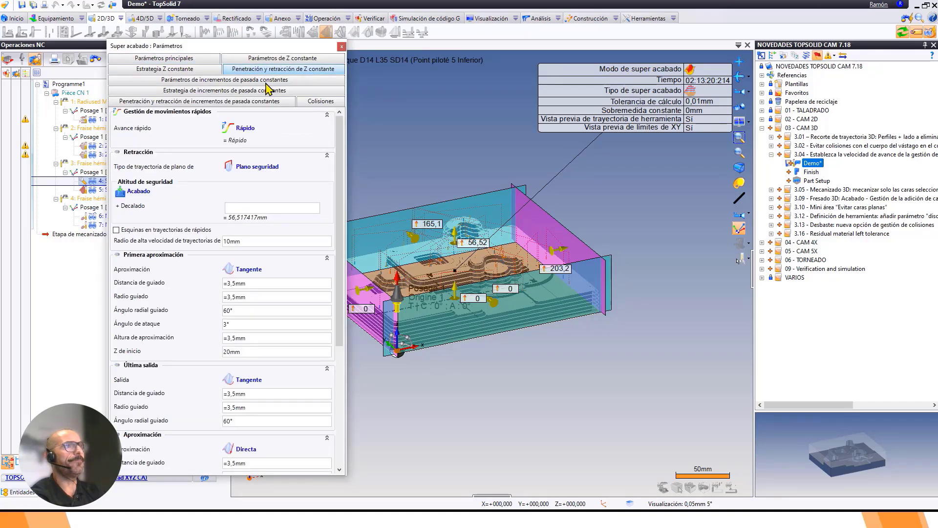
pyautogui.click(245, 129)
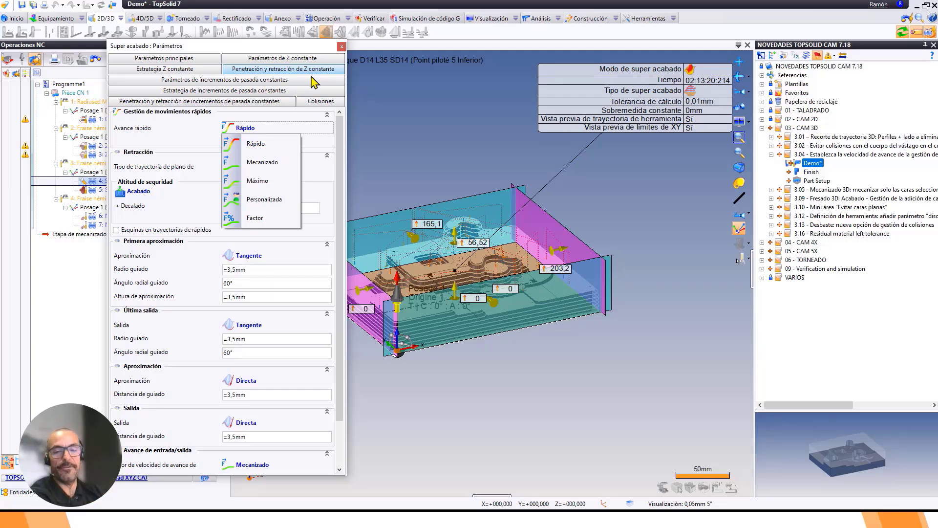
pyautogui.click(341, 46)
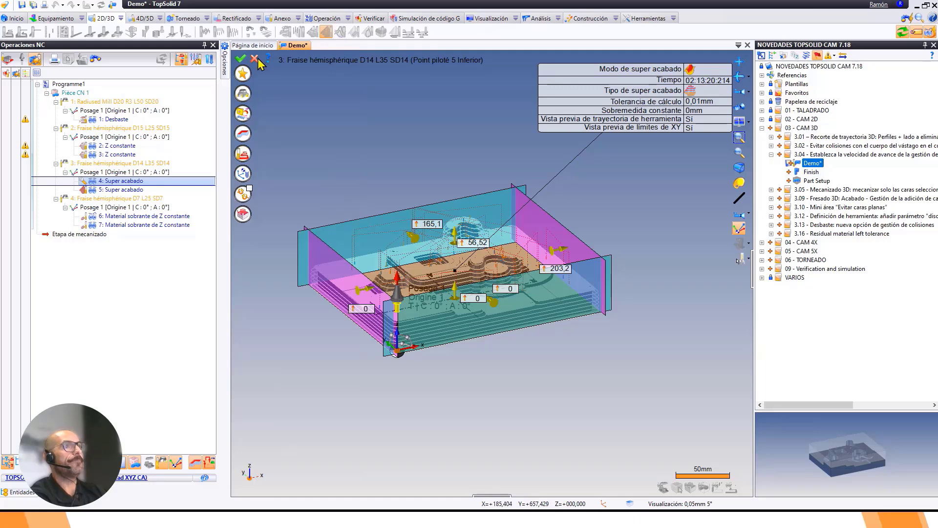
# Review the rapid feed options of operation 6, Material sobrante de Z constante, then close its parameters and validate the operation.
pyautogui.doubleClick(136, 218)
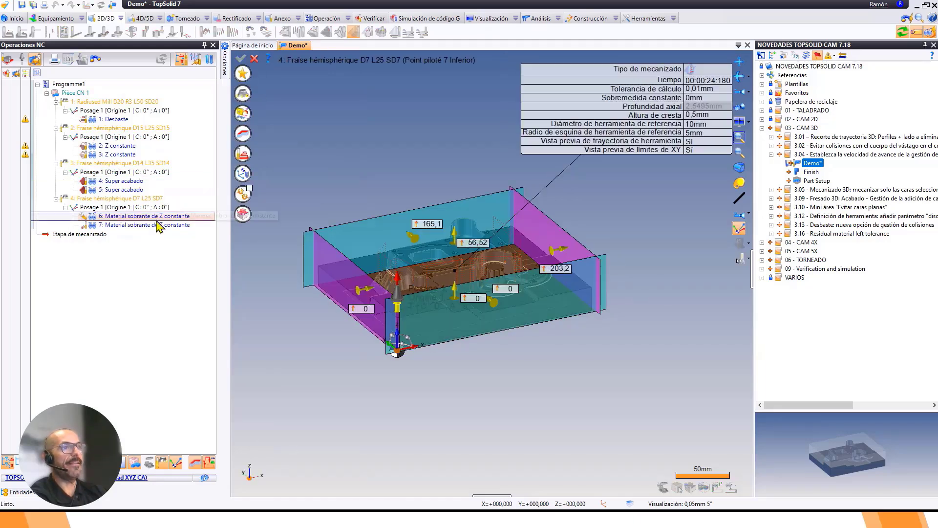
pyautogui.click(243, 155)
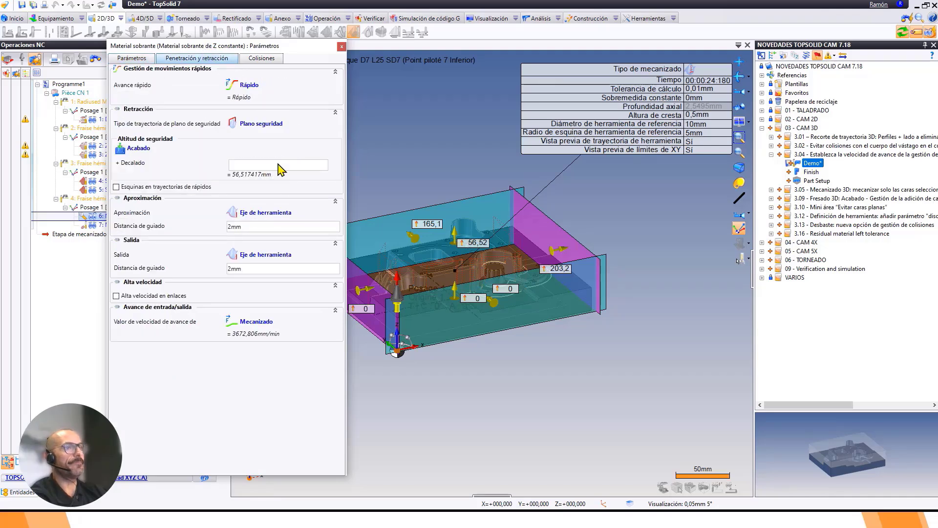
pyautogui.click(248, 85)
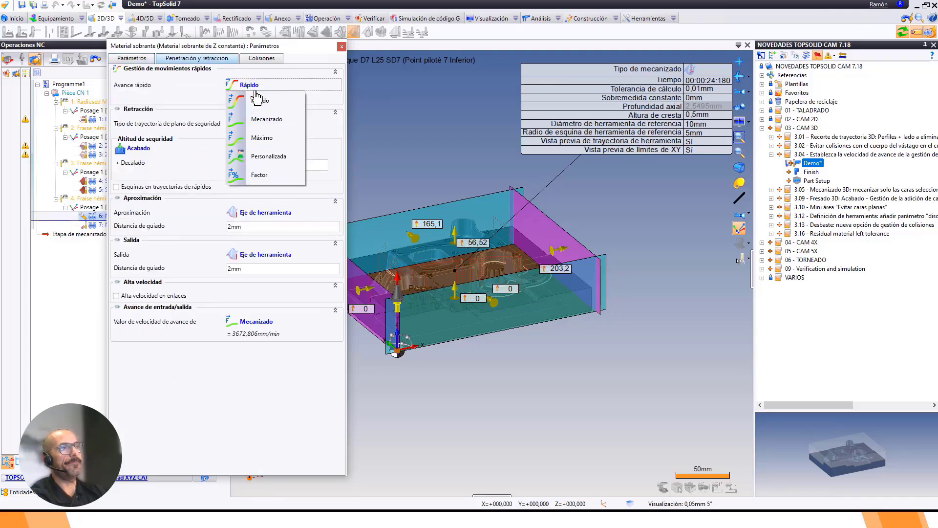
pyautogui.click(342, 46)
pyautogui.click(240, 59)
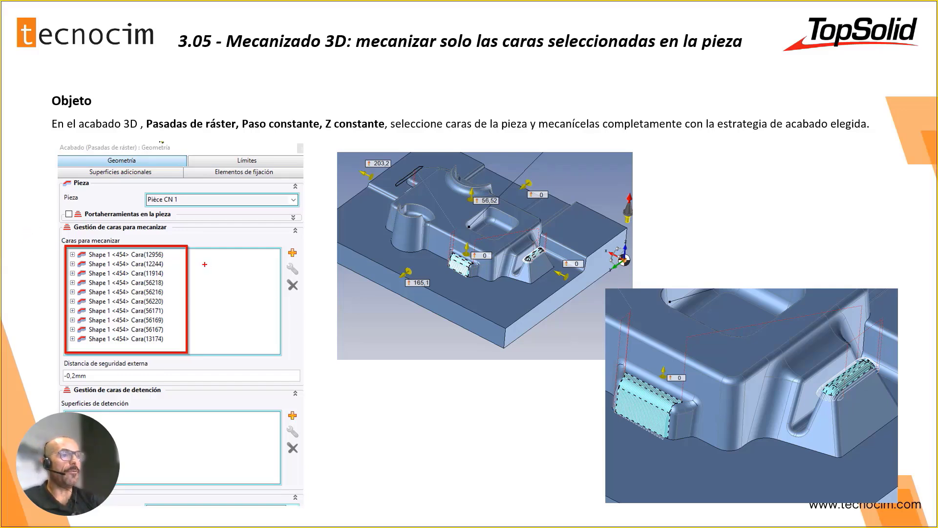
pyautogui.moveTo(186, 244)
pyautogui.mouseDown()
pyautogui.moveTo(193, 313)
pyautogui.moveTo(173, 364)
pyautogui.moveTo(59, 340)
pyautogui.moveTo(69, 266)
pyautogui.mouseUp()
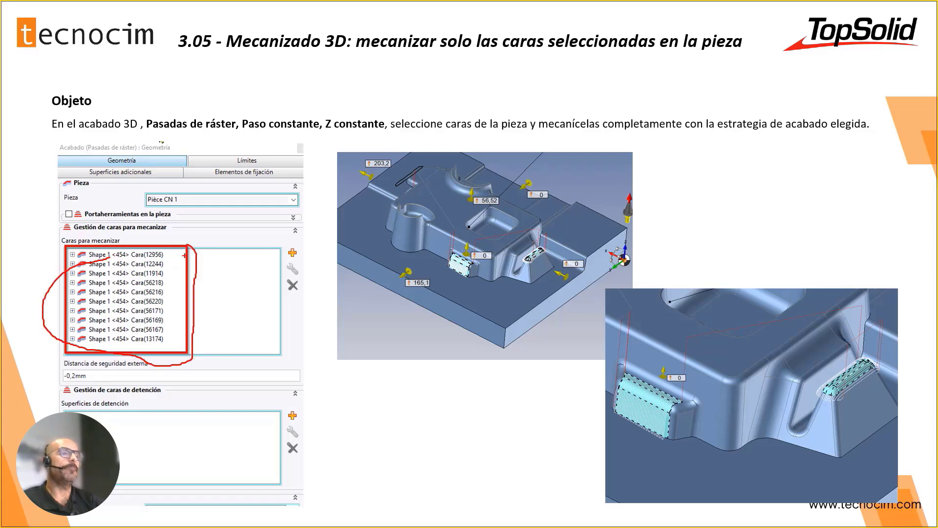
pyautogui.press('Escape')
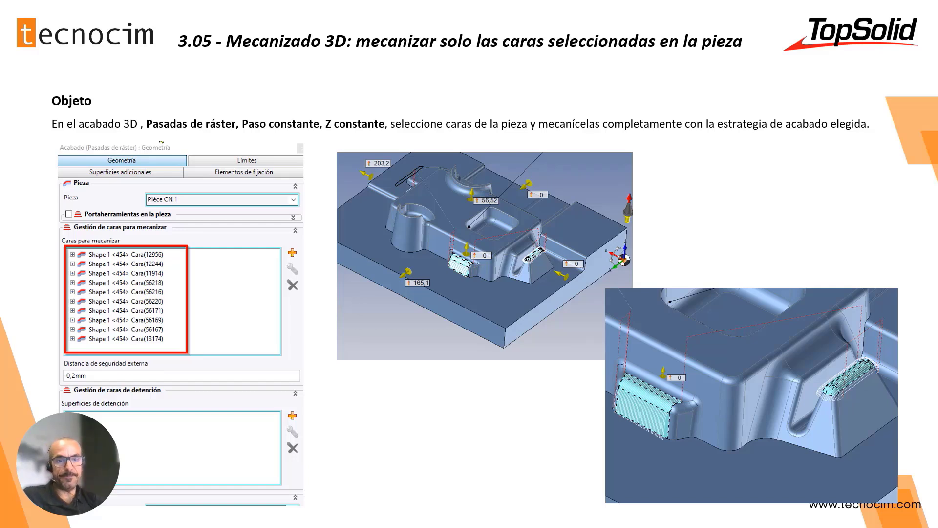
# Switch to TopSolid, review the geometry settings of operation 4, Entre pasadas constante, and leave the operation without changes.
pyautogui.hotkey('alt', 'Tab')
pyautogui.moveTo(357, 274); pyautogui.dragTo(360, 254, button='middle')
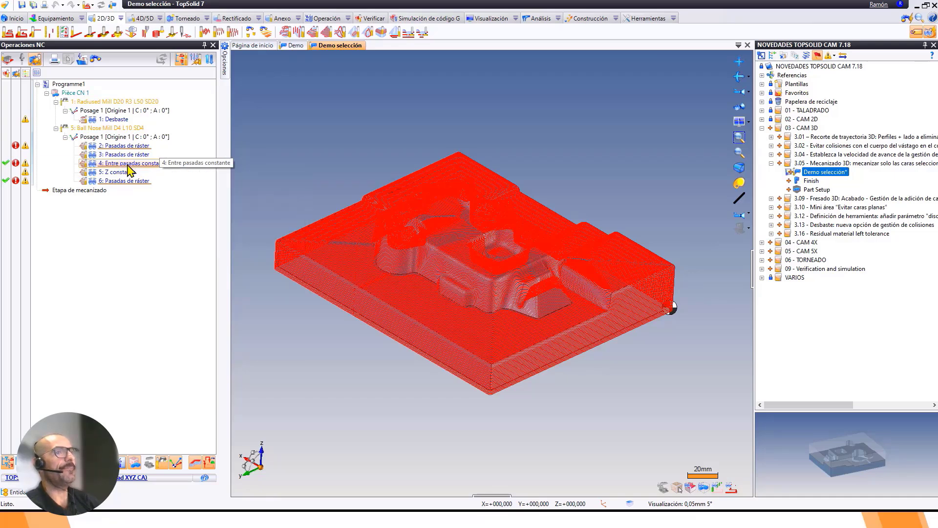
pyautogui.doubleClick(128, 163)
pyautogui.click(248, 133)
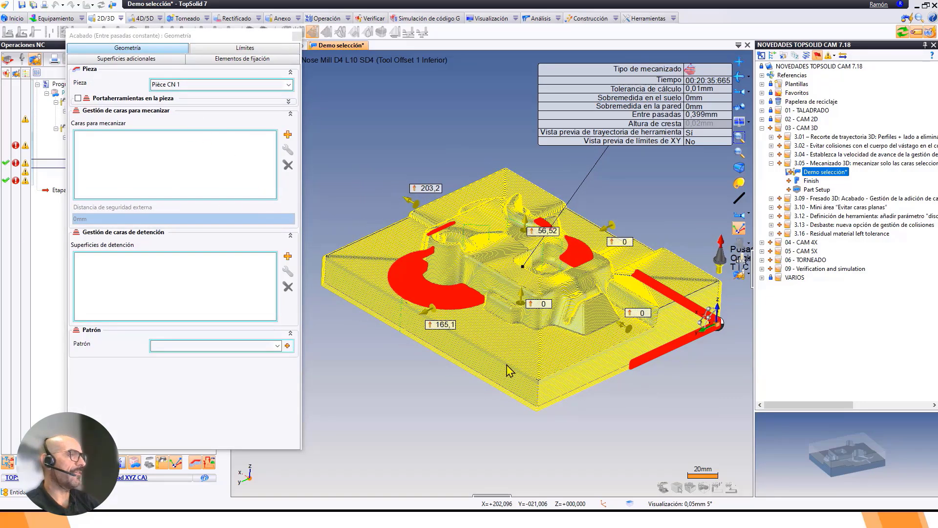
pyautogui.click(297, 36)
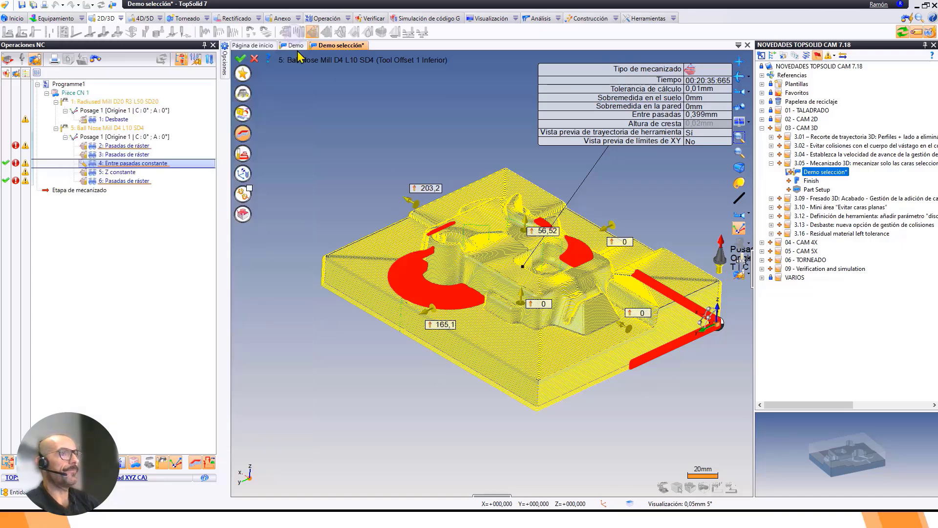
pyautogui.click(255, 60)
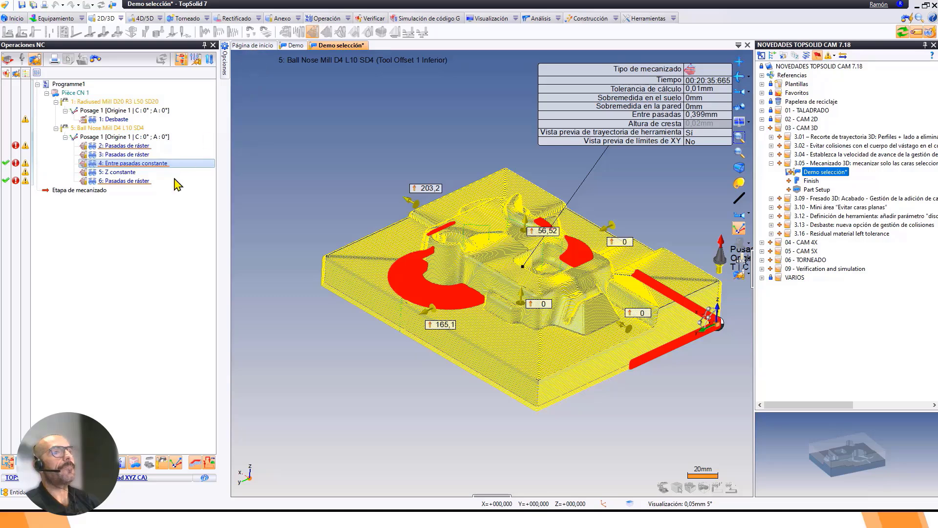
# Open operation 6, Pasadas de ráster, and inspect its toolpath on the two selected face areas of the part.
pyautogui.doubleClick(116, 182)
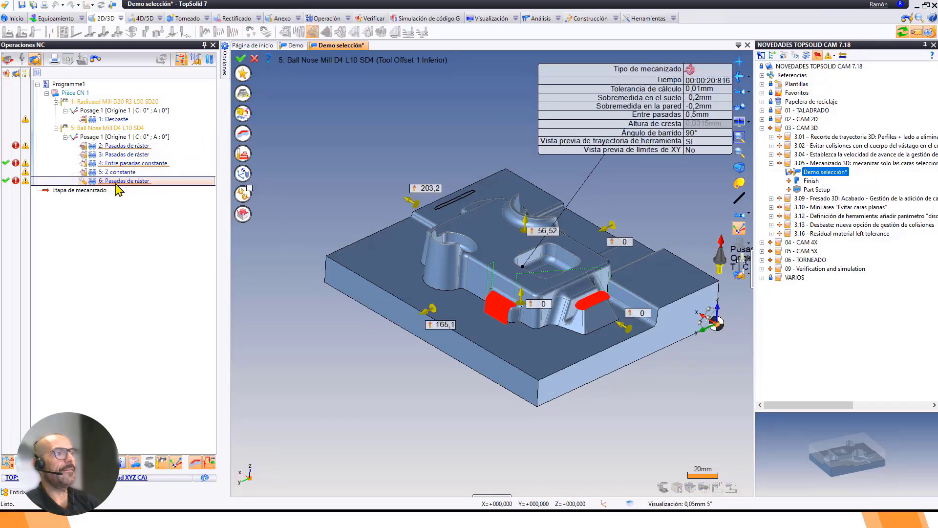
pyautogui.scroll(2, 345, 404)
pyautogui.scroll(4, 418, 321)
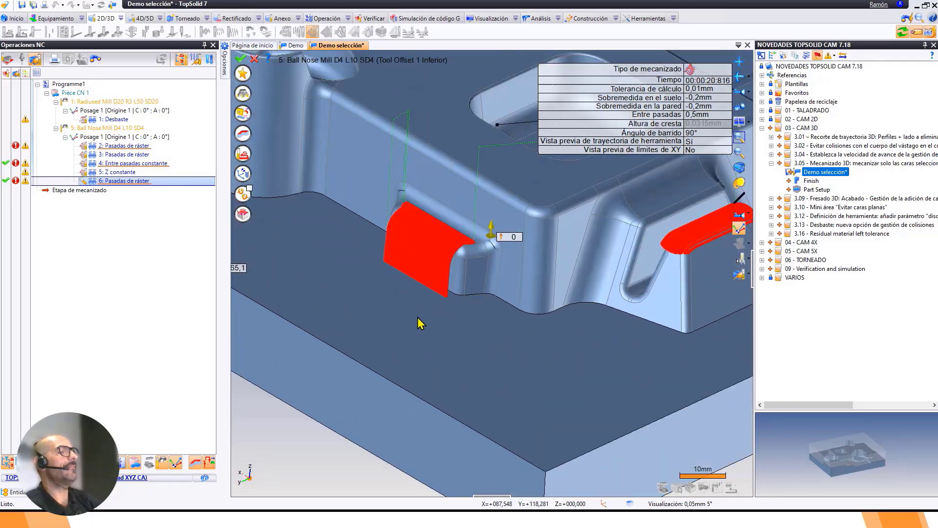
pyautogui.moveTo(418, 323); pyautogui.dragTo(380, 342, button='middle')
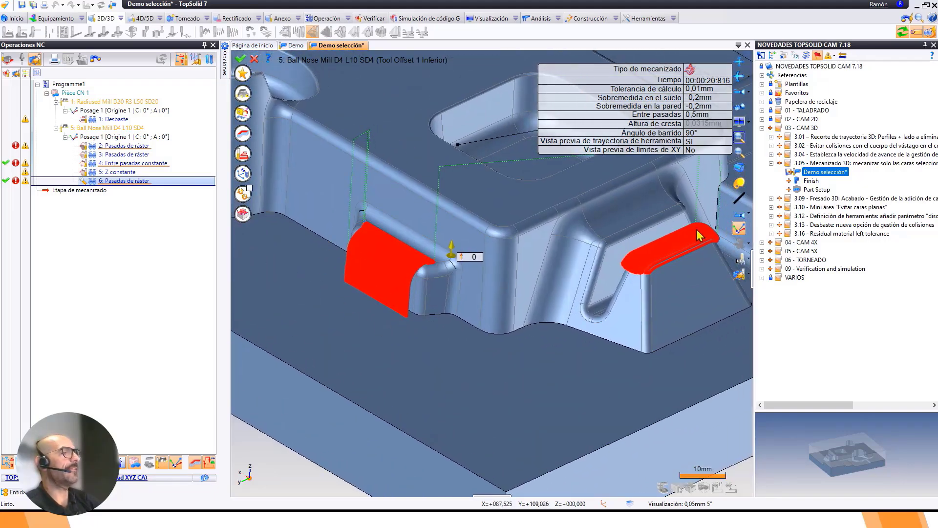
pyautogui.moveTo(659, 258); pyautogui.dragTo(615, 322, button='middle')
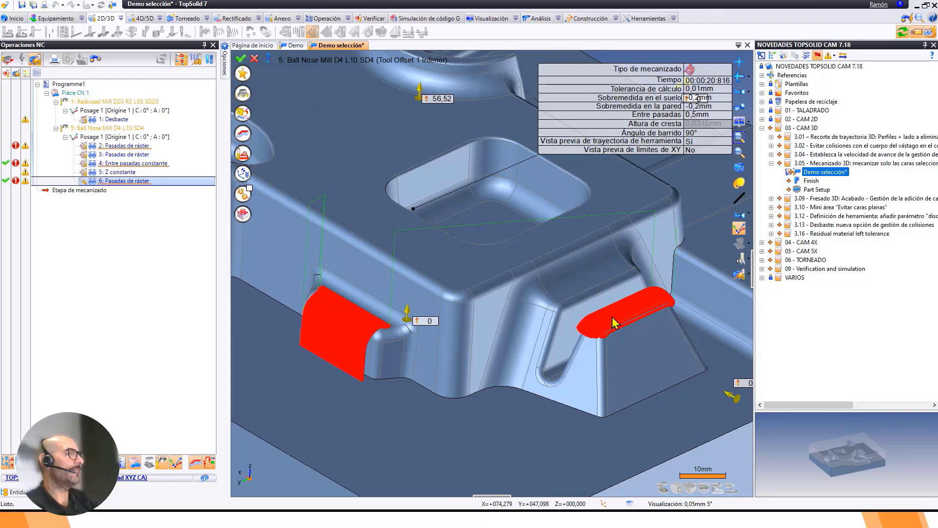
# Review the faces to machine in the raster operation's geometry settings against the toolpath on both areas, then leave the operation without changes.
pyautogui.click(243, 133)
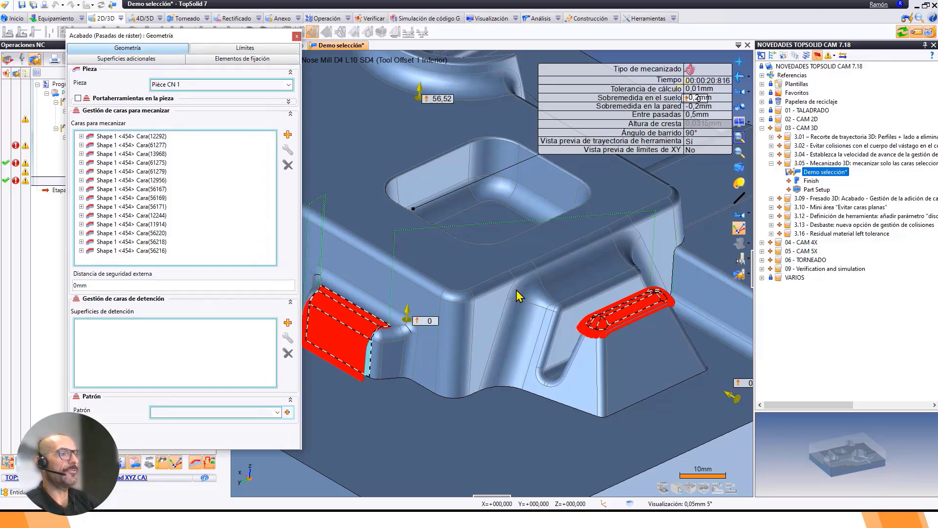
pyautogui.moveTo(519, 296); pyautogui.dragTo(532, 203, button='middle')
pyautogui.moveTo(347, 234); pyautogui.dragTo(479, 341, button='middle')
pyautogui.scroll(5, 479, 340)
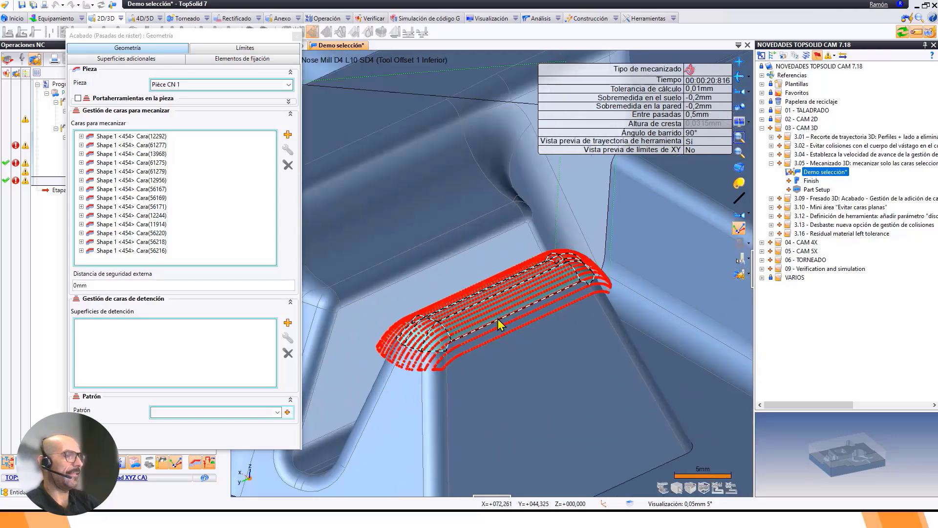
pyautogui.scroll(-8, 599, 296)
pyautogui.scroll(5, 489, 243)
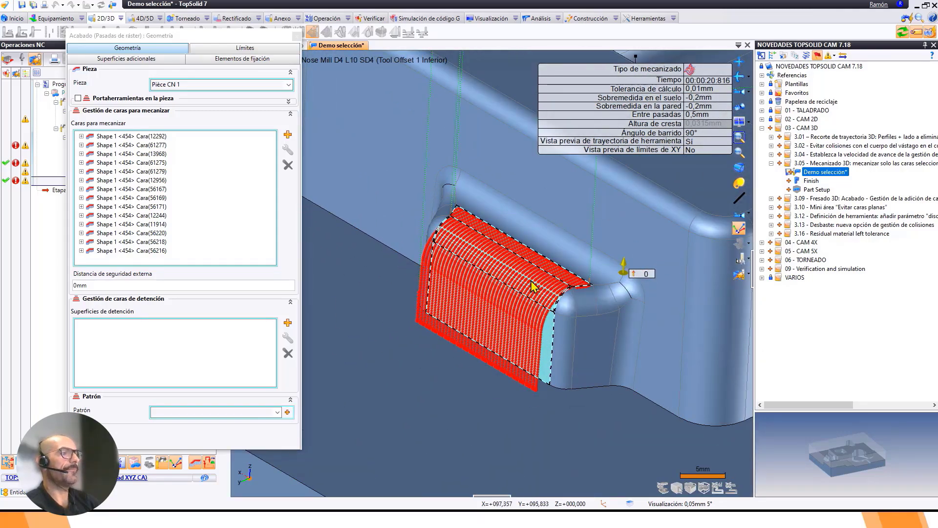
pyautogui.scroll(-6, 532, 286)
pyautogui.scroll(2, 404, 317)
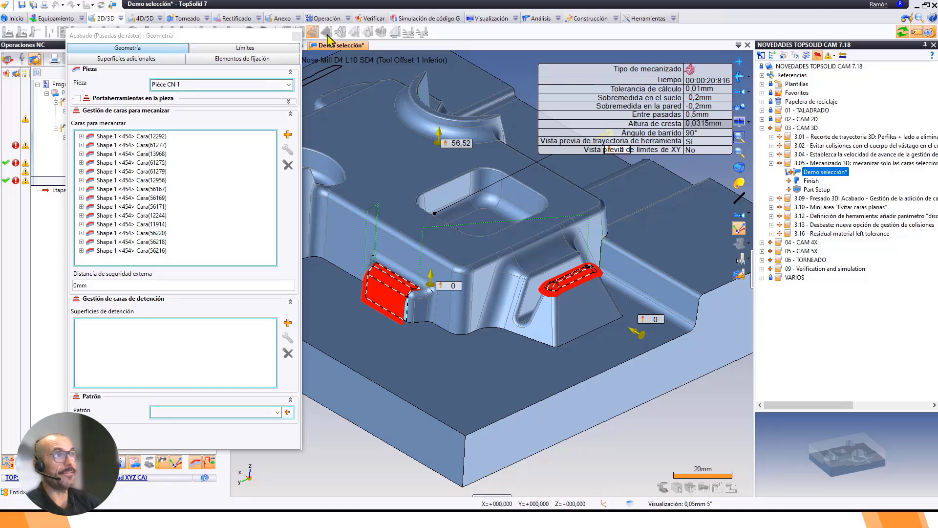
pyautogui.click(297, 35)
pyautogui.click(254, 58)
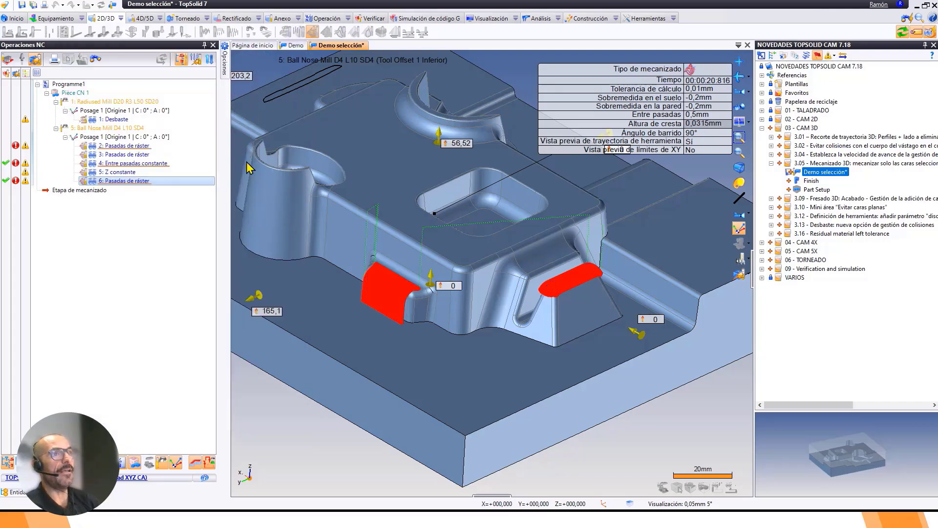
# Start verifying operation 6, Pasadas de ráster, and save the stock as a faceted shape named "Excedente (Pièce CN 1) / 4: Entre pasadas constante".
pyautogui.rightClick(122, 182)
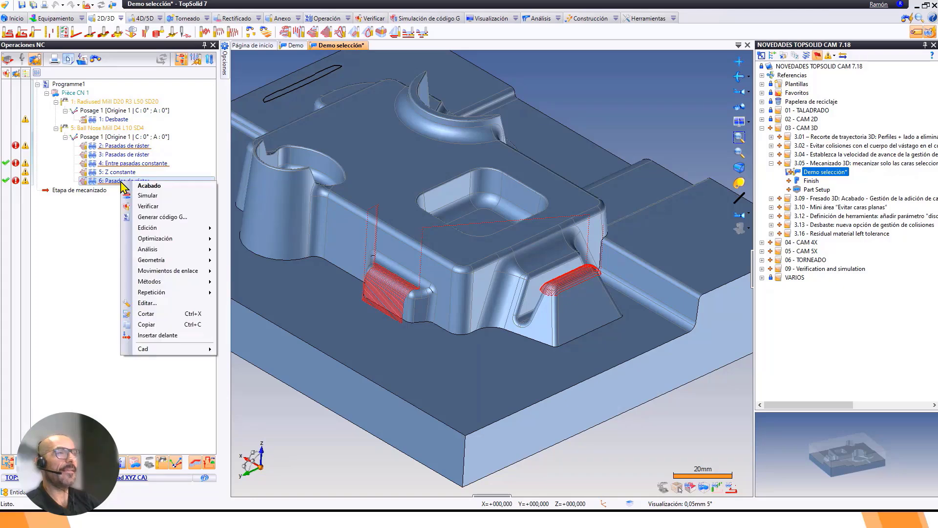
pyautogui.click(146, 206)
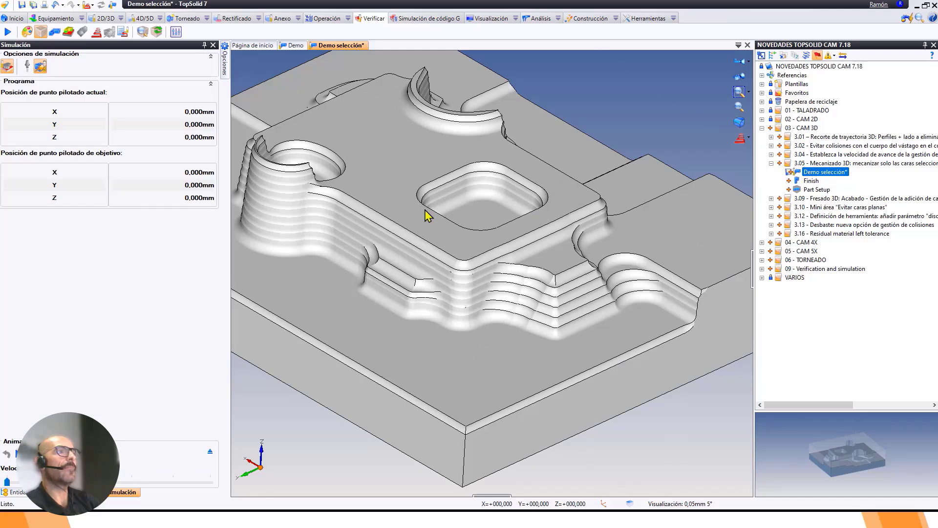
pyautogui.rightClick(417, 207)
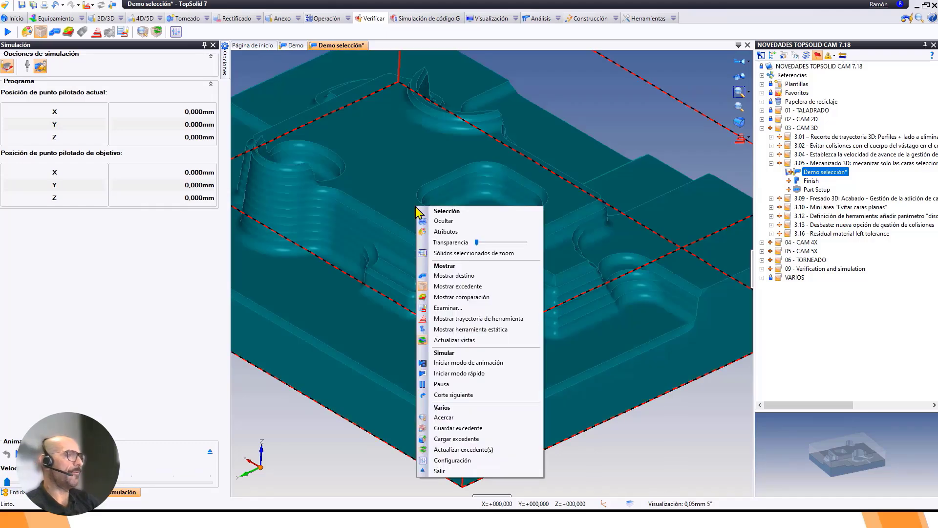
pyautogui.click(484, 429)
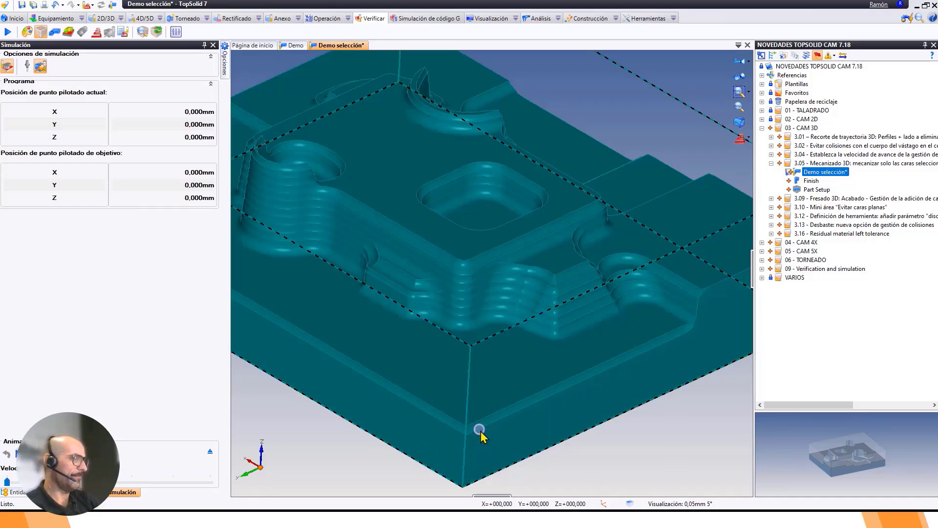
pyautogui.moveTo(548, 330); pyautogui.dragTo(553, 332, button='middle')
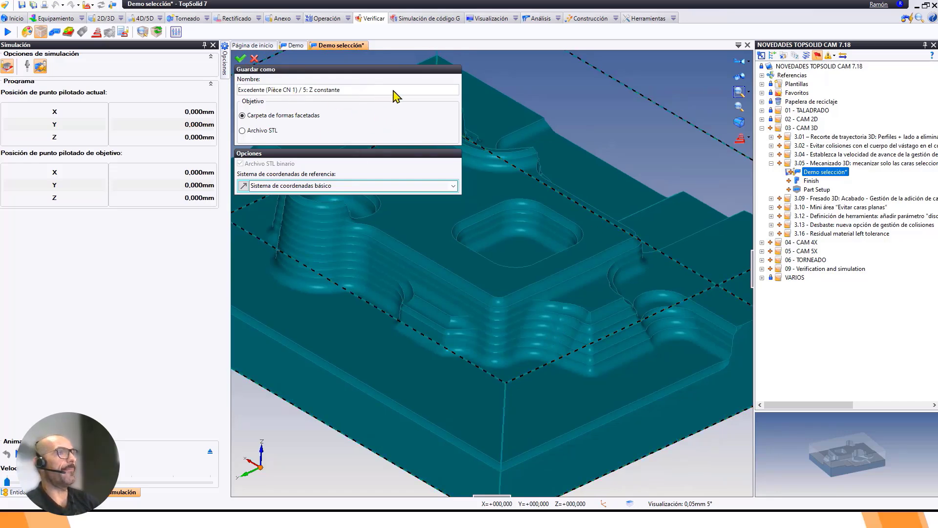
pyautogui.click(413, 90)
pyautogui.click(454, 89)
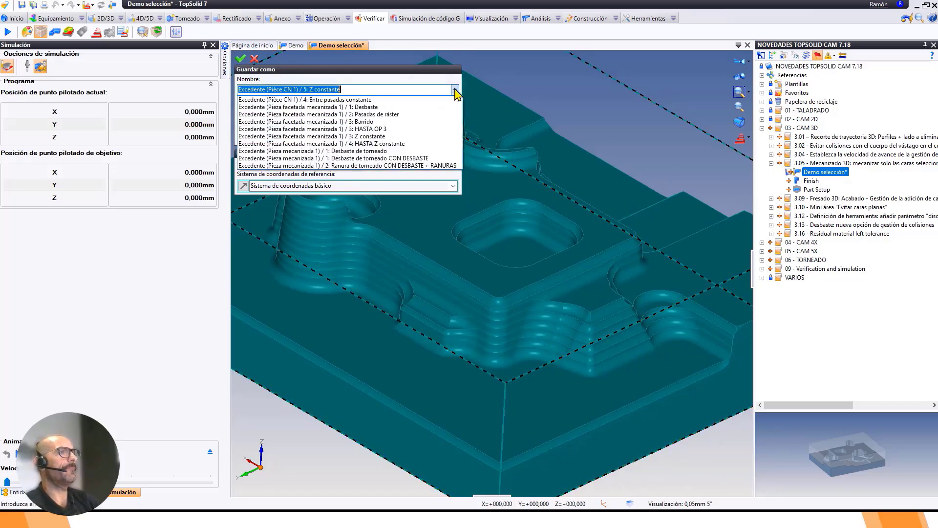
pyautogui.click(345, 99)
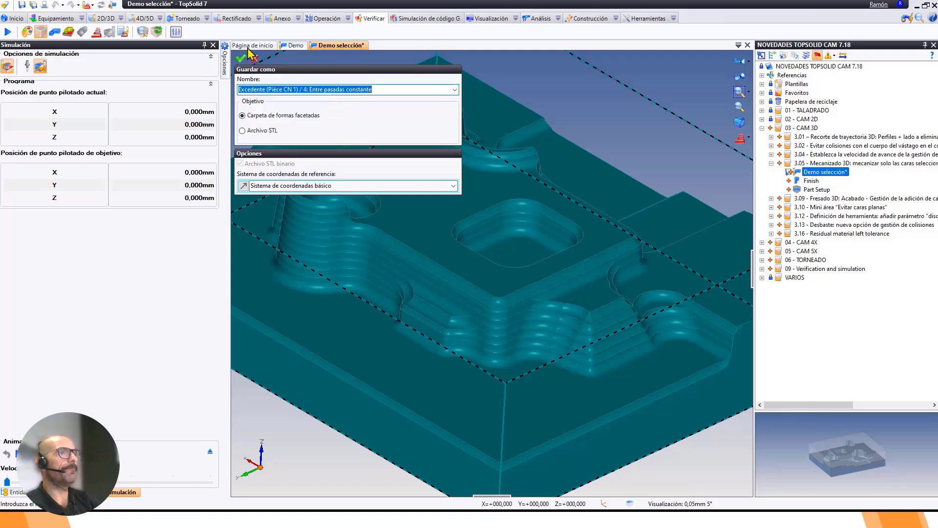
pyautogui.click(240, 59)
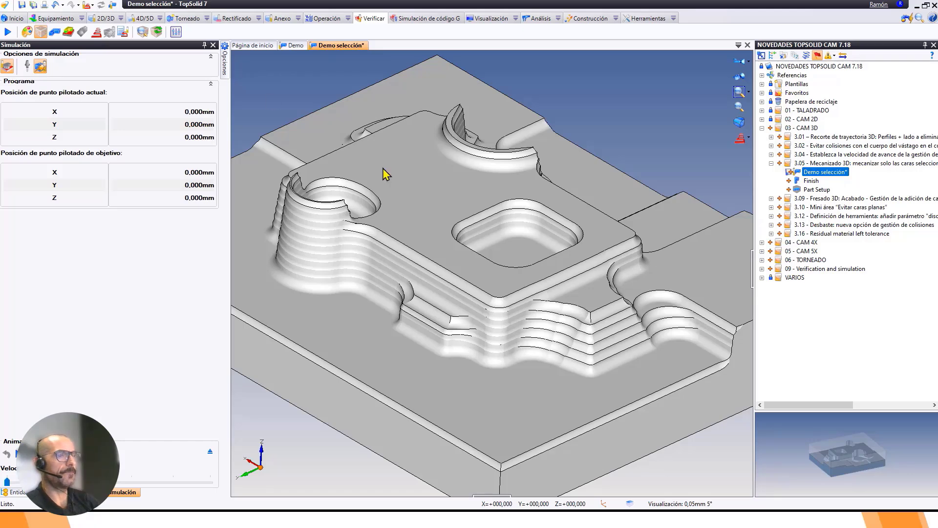
# Load the faceted shape "Excedente (Pièce CN 1) / 4: Entre pasadas constante" as the verification stock of Pièce CN 1.
pyautogui.scroll(2, 343, 220)
pyautogui.rightClick(360, 224)
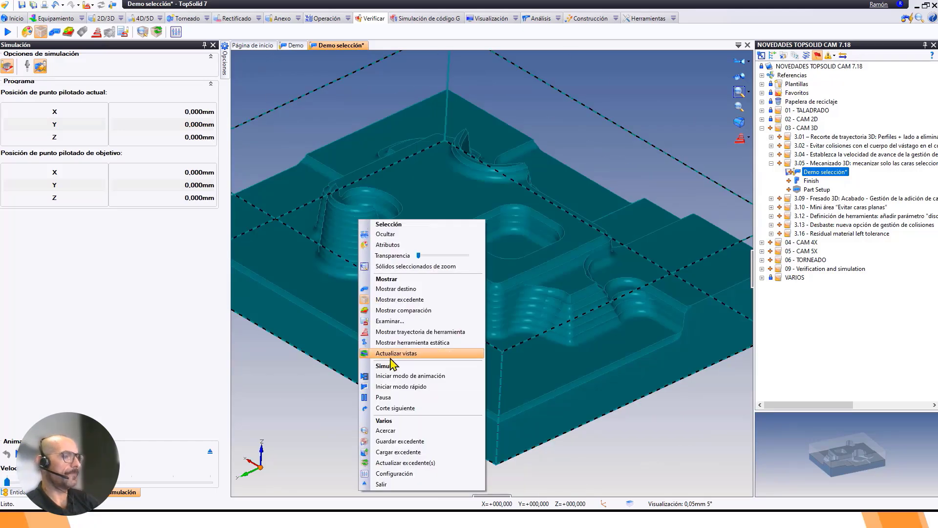
pyautogui.click(409, 444)
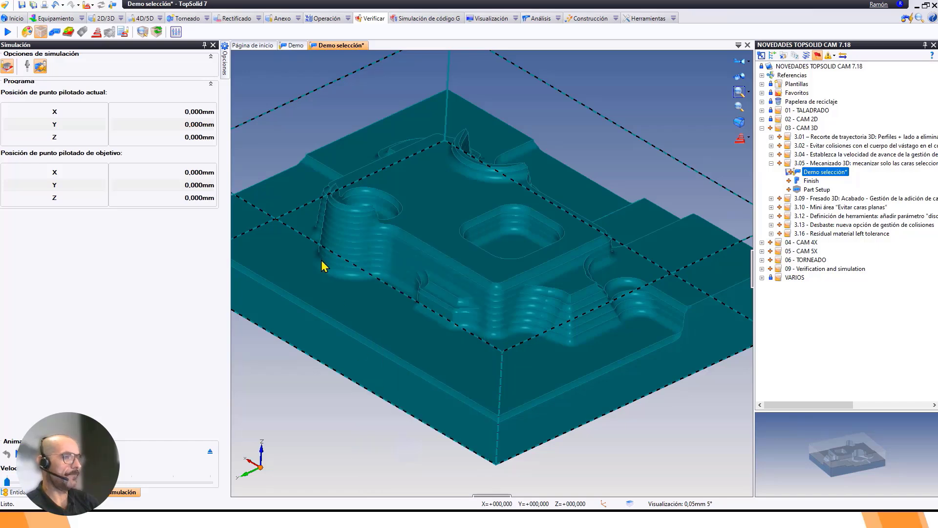
pyautogui.click(426, 91)
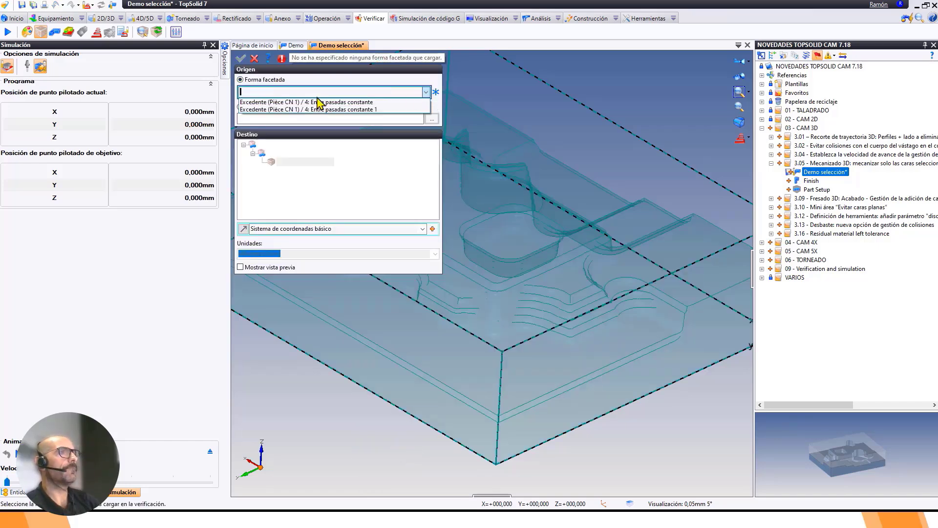
pyautogui.click(322, 102)
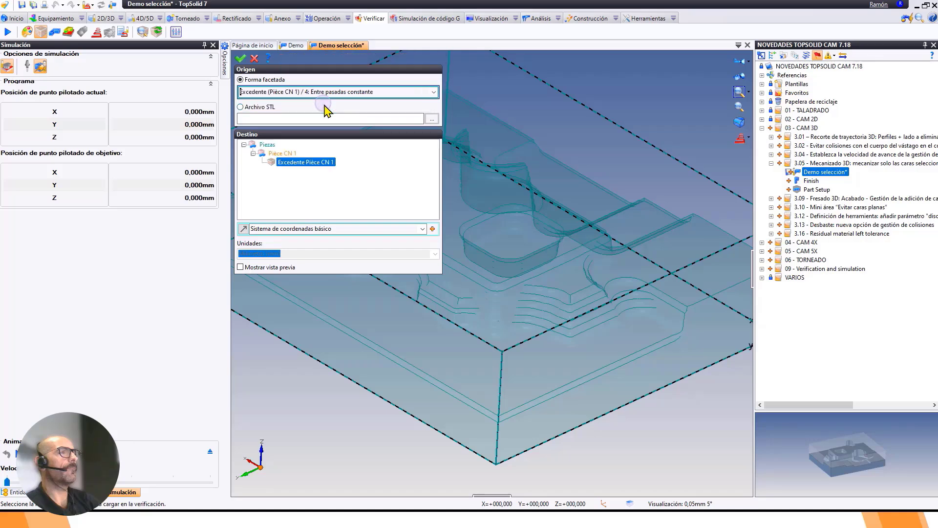
pyautogui.click(240, 58)
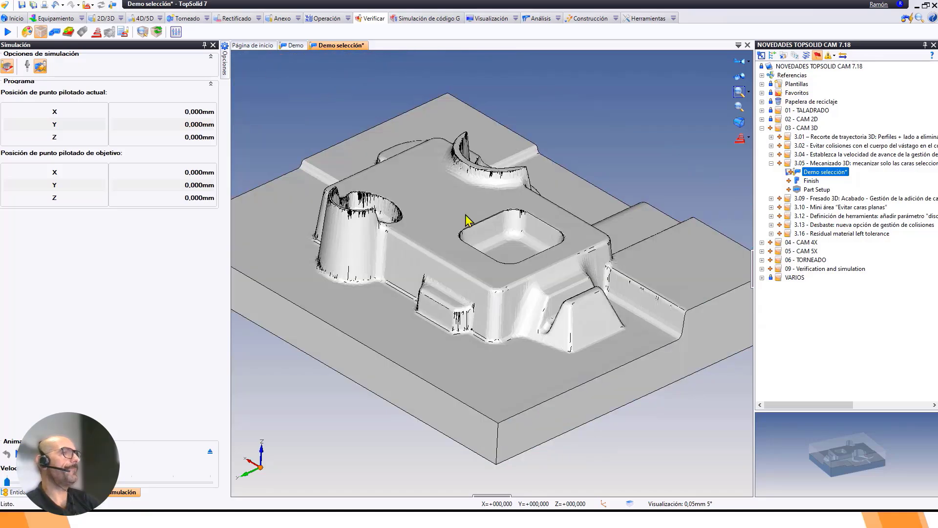
# Run the animated simulation of operation 6, examine the material removed on the selected faces, and exit the verification.
pyautogui.moveTo(529, 285)
pyautogui.mouseDown(button='middle')
pyautogui.moveTo(497, 326)
pyautogui.moveTo(533, 275)
pyautogui.mouseUp(button='middle')
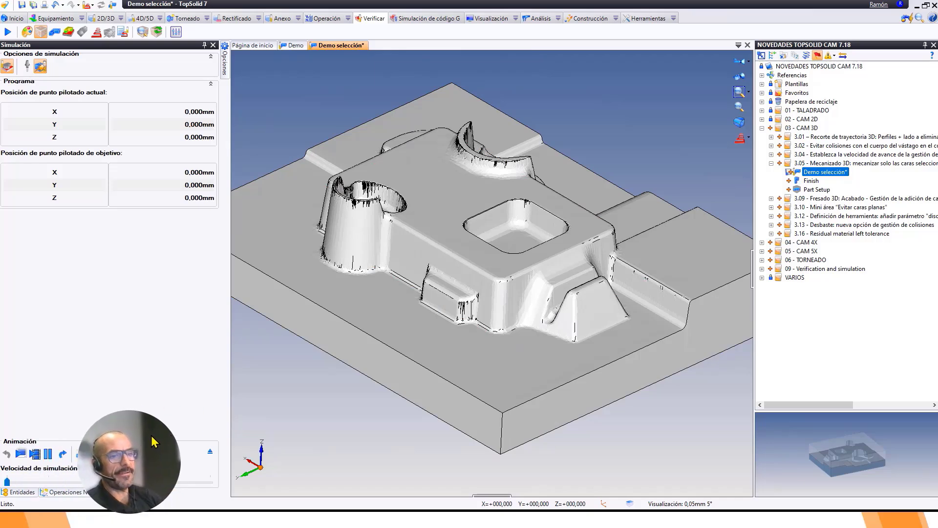
pyautogui.click(35, 454)
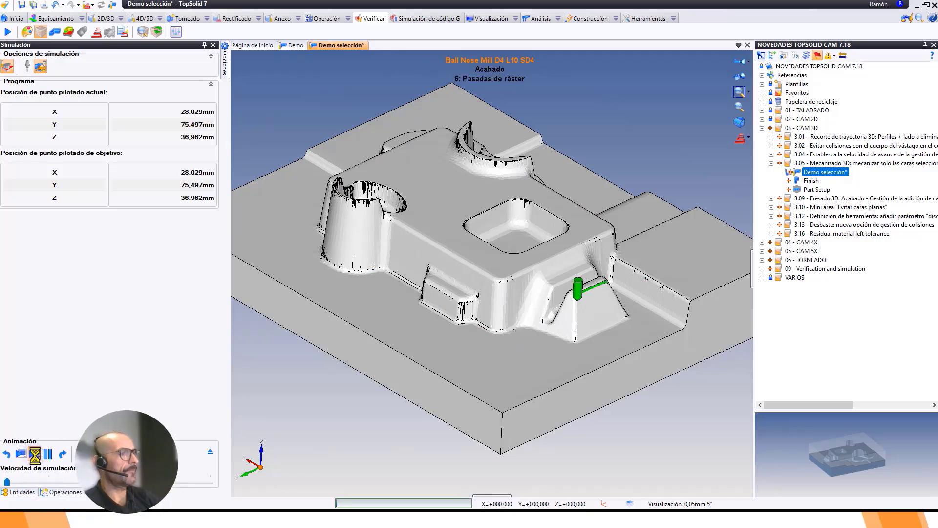
pyautogui.scroll(4, 617, 298)
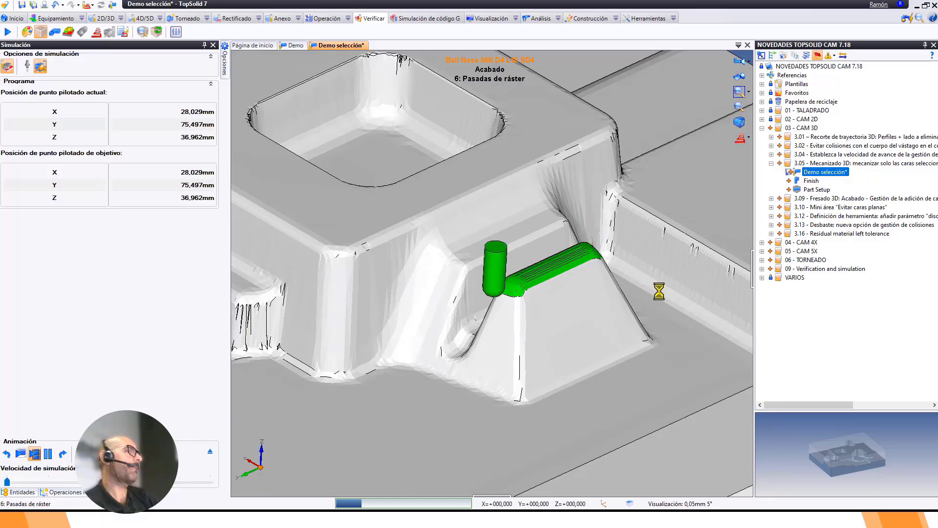
pyautogui.scroll(-2, 689, 281)
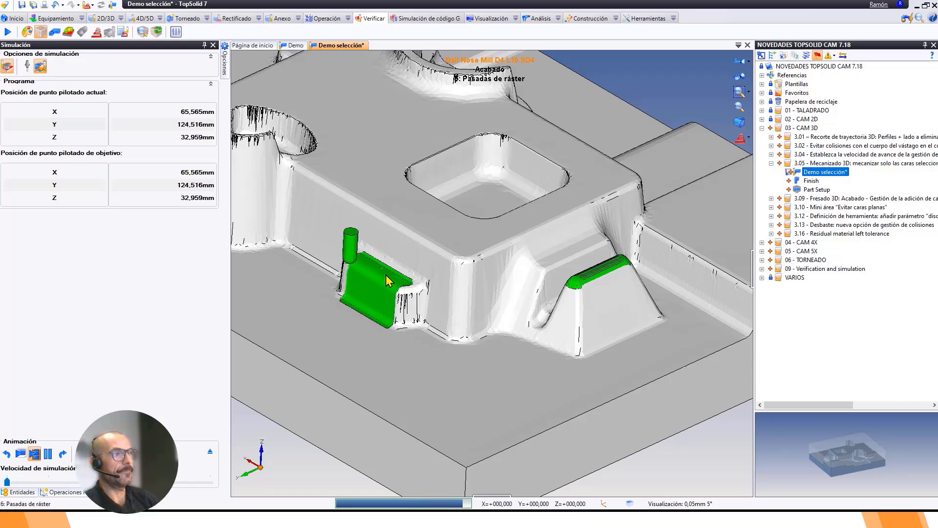
pyautogui.scroll(-3, 391, 279)
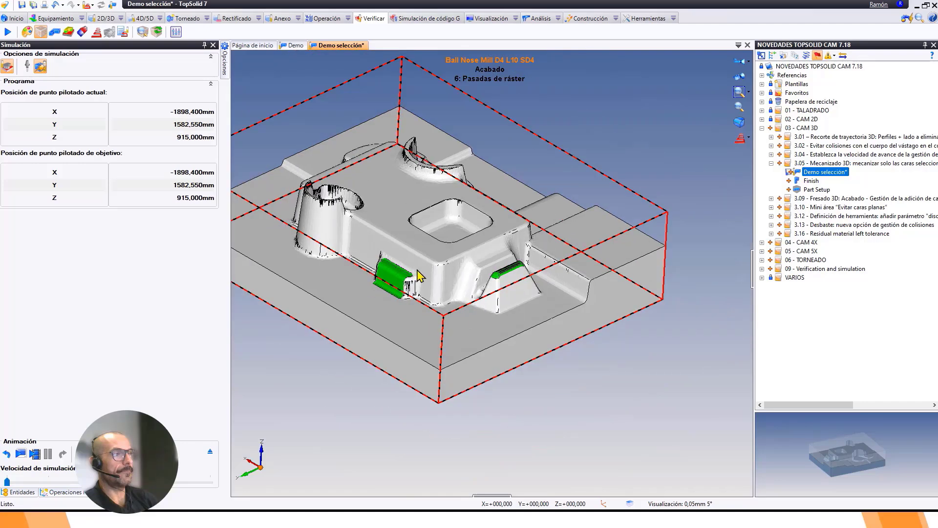
pyautogui.moveTo(417, 270); pyautogui.dragTo(501, 276, button='middle')
pyautogui.click(208, 457)
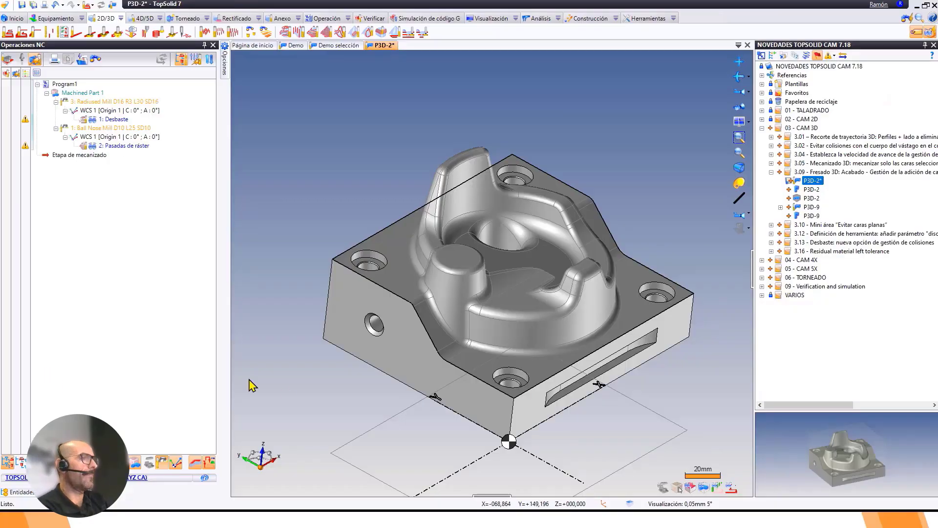
# Select operation 2, Pasadas de ráster, in the P3D-2 document to examine its toolpath over the part.
pyautogui.moveTo(251, 384); pyautogui.dragTo(381, 338, button='middle')
pyautogui.click(121, 145)
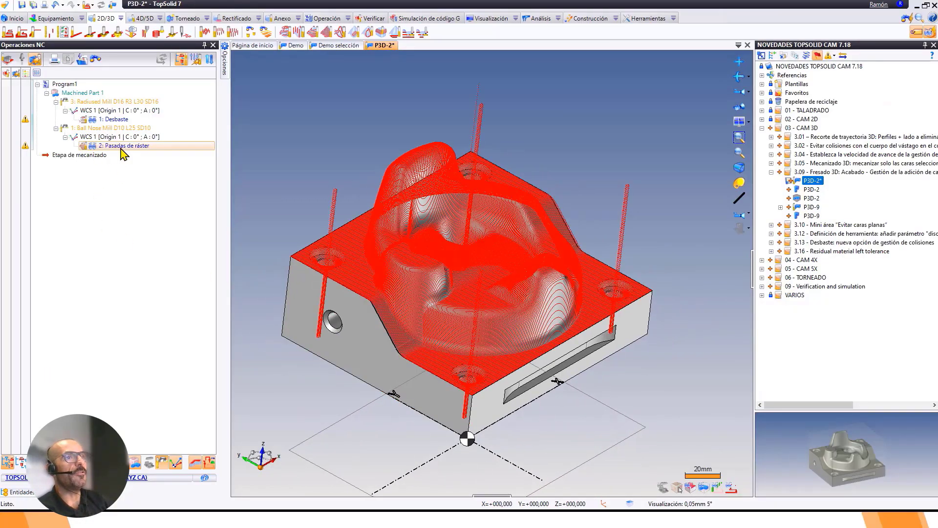
pyautogui.moveTo(119, 148)
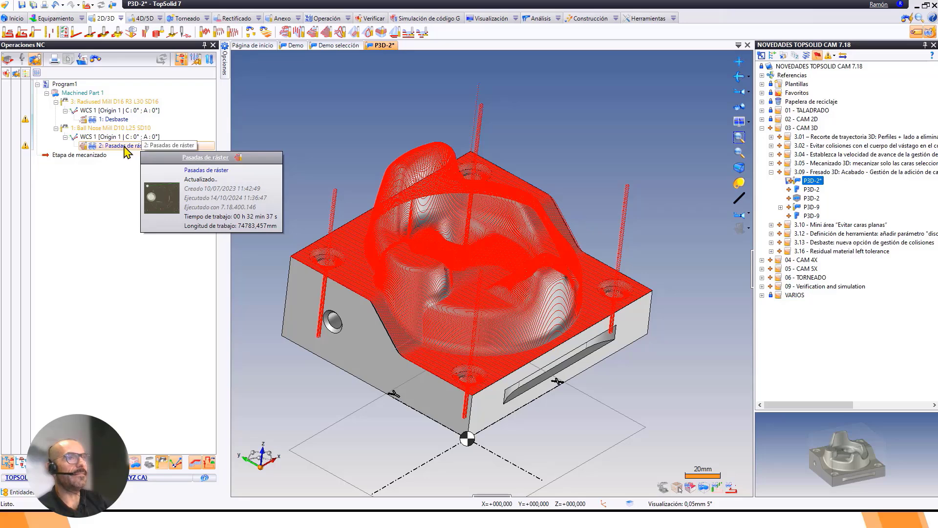
pyautogui.click(124, 147)
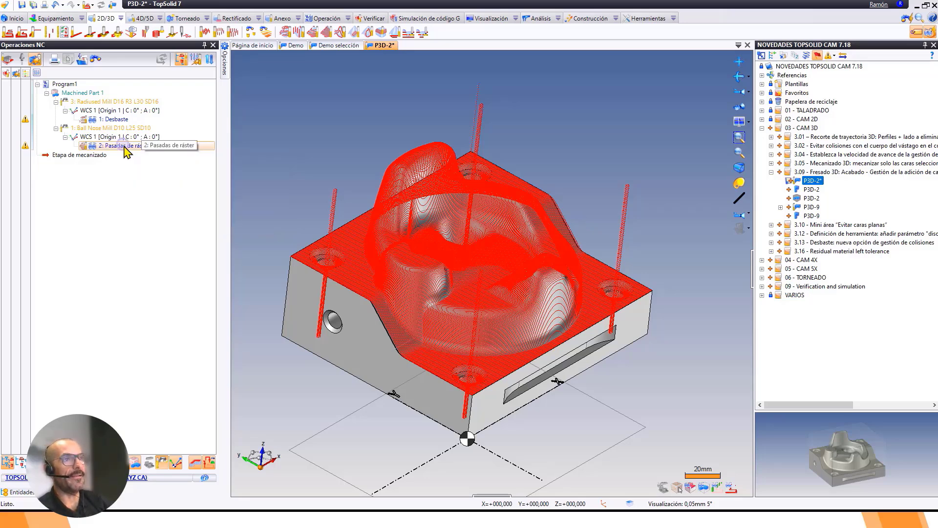
# Edit the geometry of operation 2, Pasadas de ráster, and add the four faces of one corner hole as stop surfaces (Superficies de detención).
pyautogui.doubleClick(125, 146)
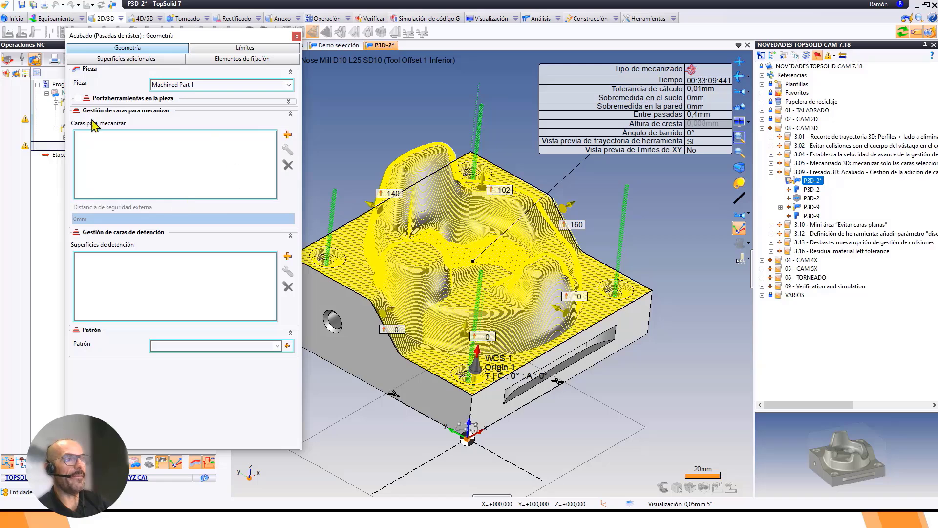
pyautogui.moveTo(459, 314); pyautogui.dragTo(523, 339, button='middle')
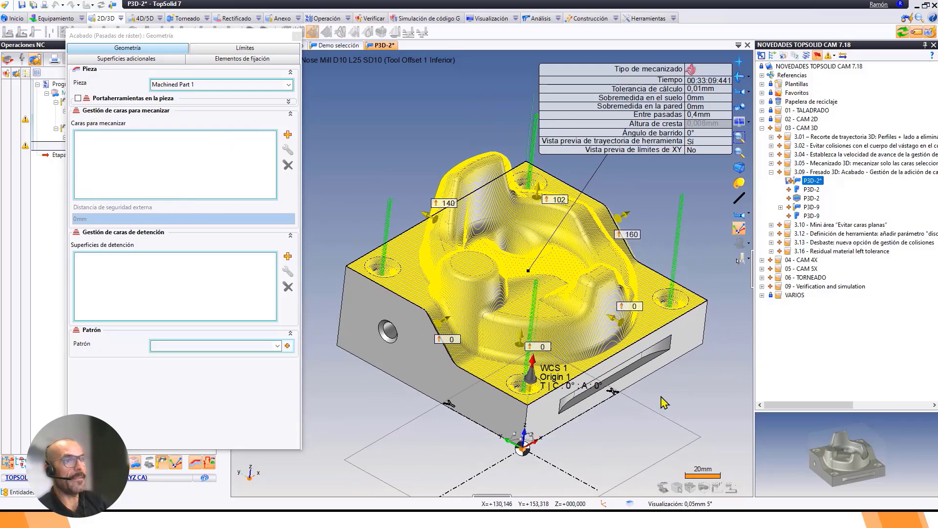
pyautogui.click(172, 283)
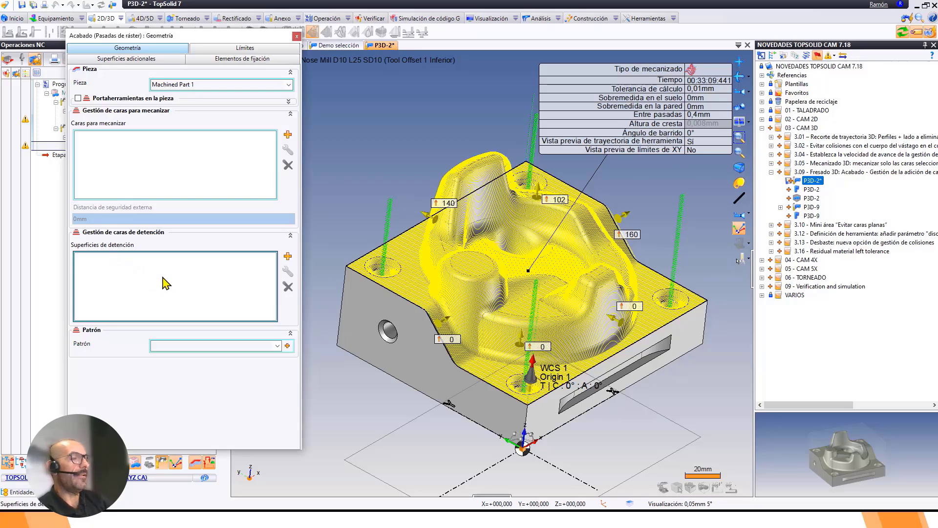
pyautogui.scroll(5, 391, 337)
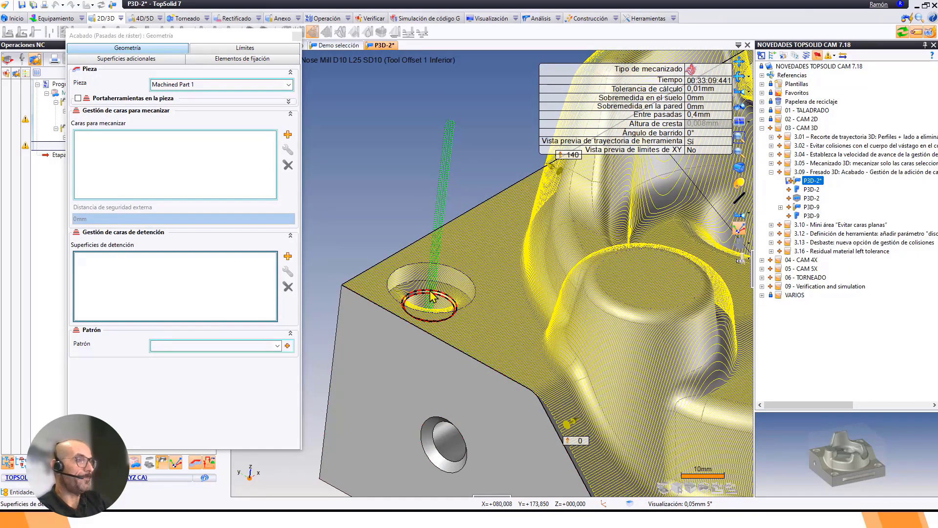
pyautogui.scroll(5, 430, 303)
pyautogui.click(412, 300)
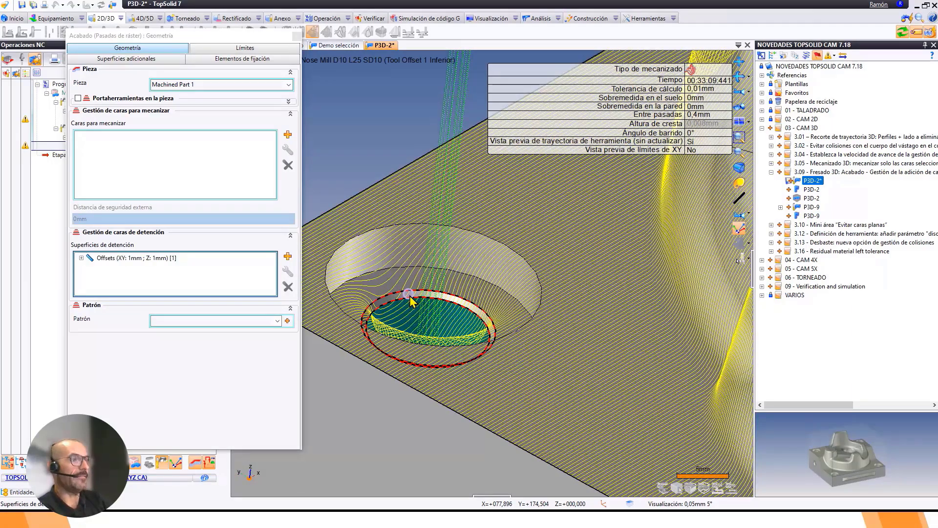
pyautogui.click(409, 295)
pyautogui.click(396, 275)
pyautogui.click(394, 250)
pyautogui.scroll(-6, 452, 230)
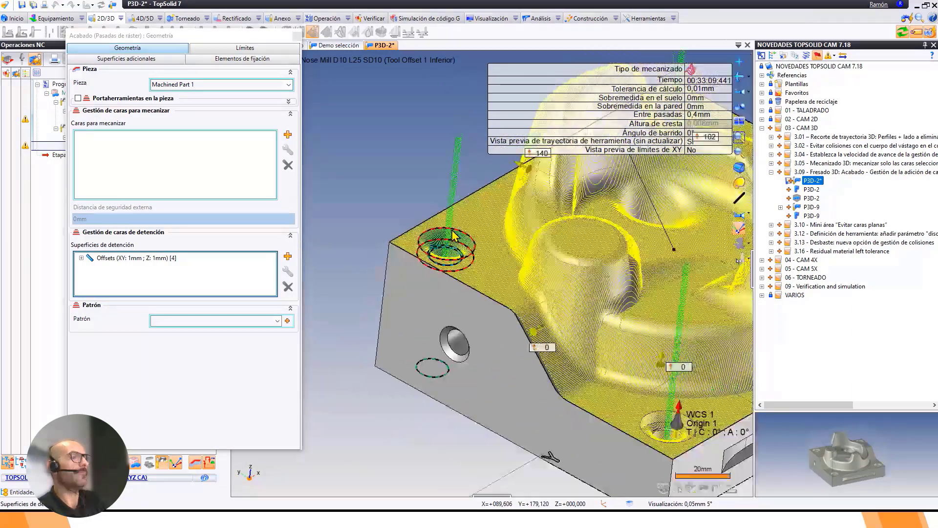
pyautogui.moveTo(473, 272); pyautogui.dragTo(395, 247, button='middle')
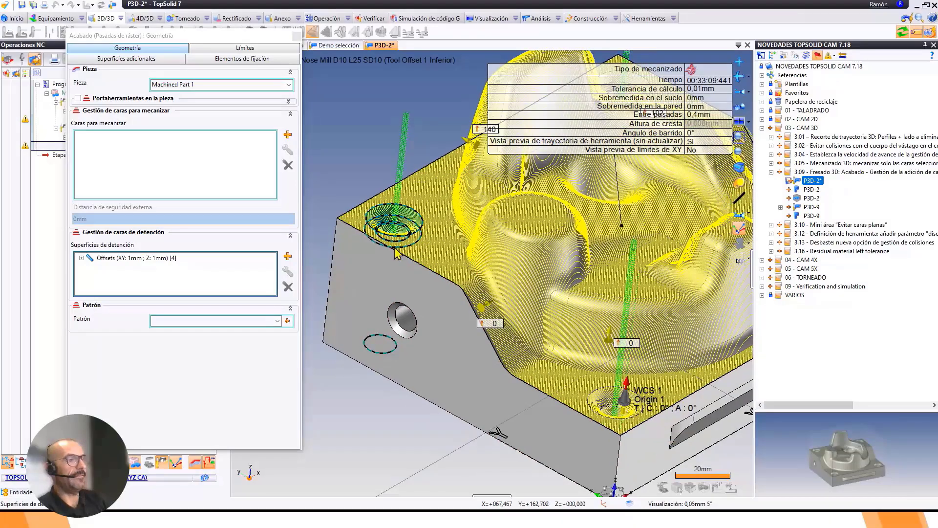
# Review the lateral and inferior offsets in the stop surfaces' configuration, then accept them as they are.
pyautogui.click(81, 258)
pyautogui.click(90, 266)
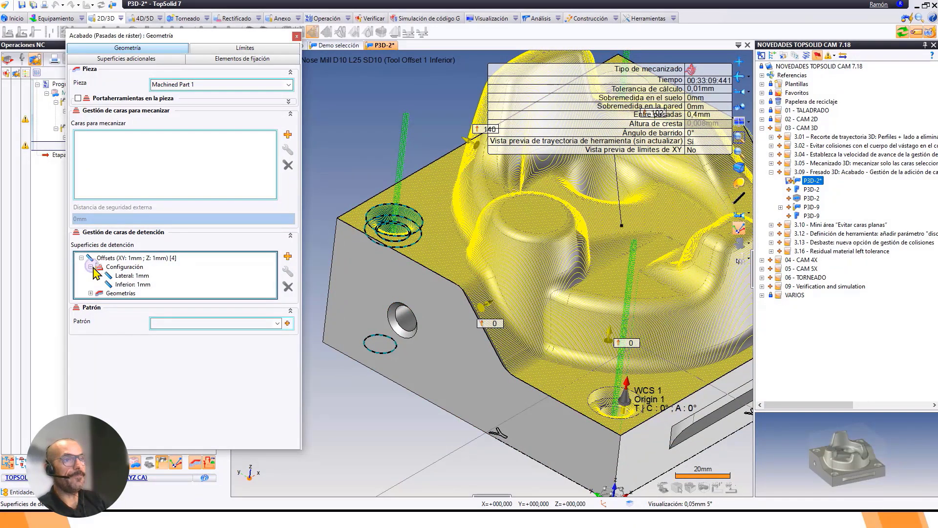
pyautogui.click(138, 277)
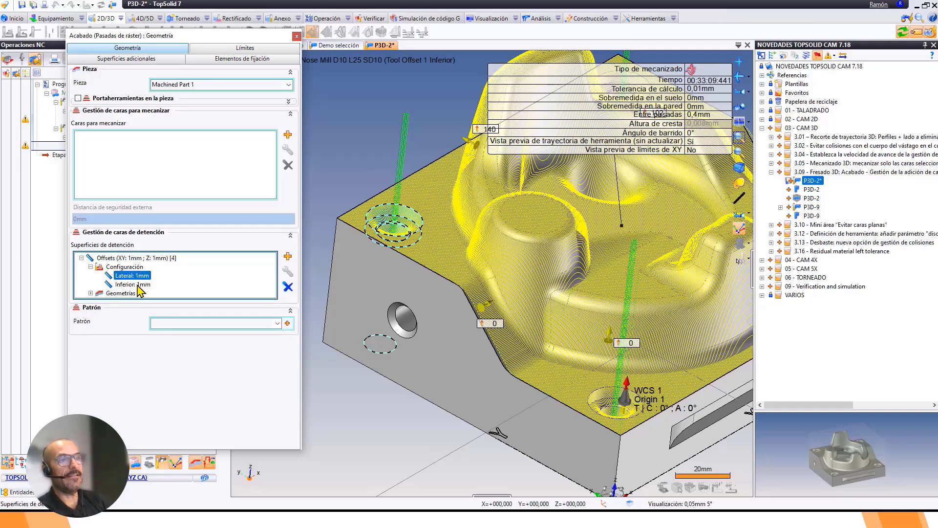
pyautogui.click(138, 284)
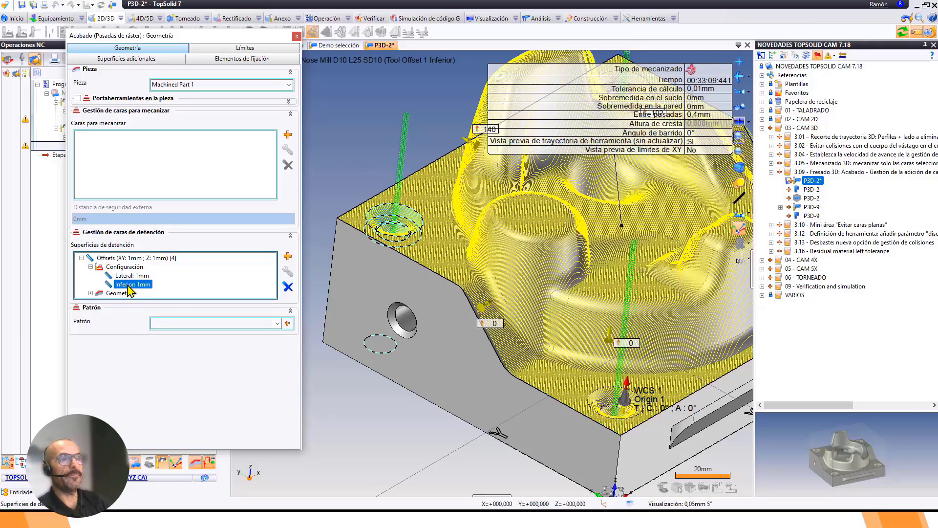
pyautogui.click(129, 267)
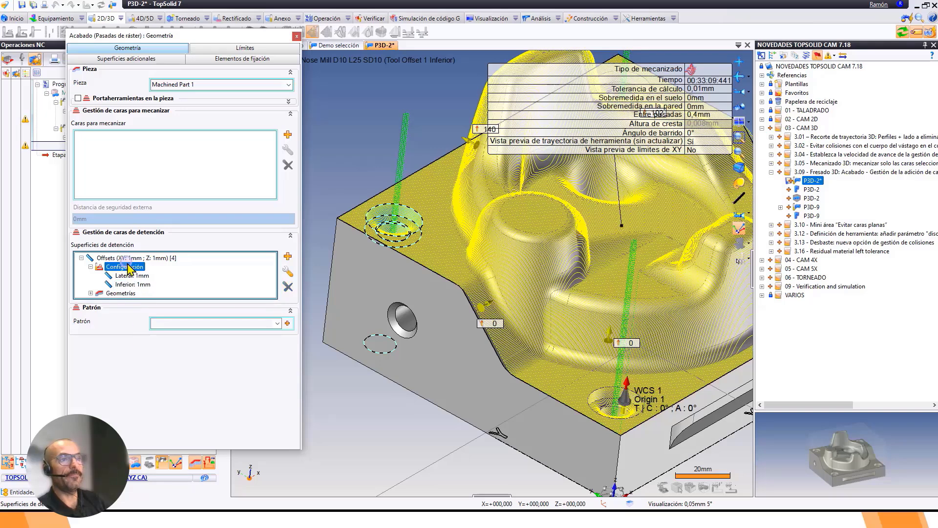
pyautogui.click(288, 270)
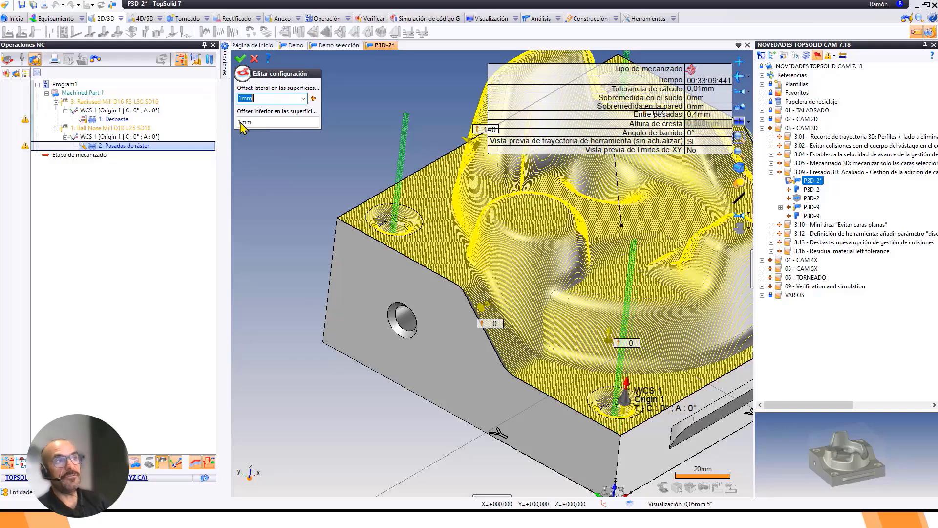
pyautogui.click(240, 59)
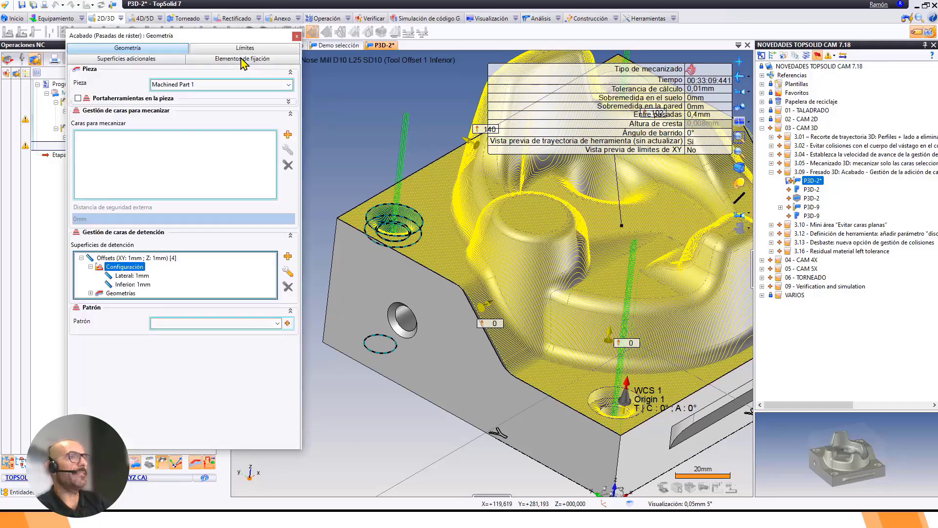
# Validate operation 2, Pasadas de ráster, to recalculate it with the stop surfaces, and examine the toolpath around the corner hole.
pyautogui.click(295, 34)
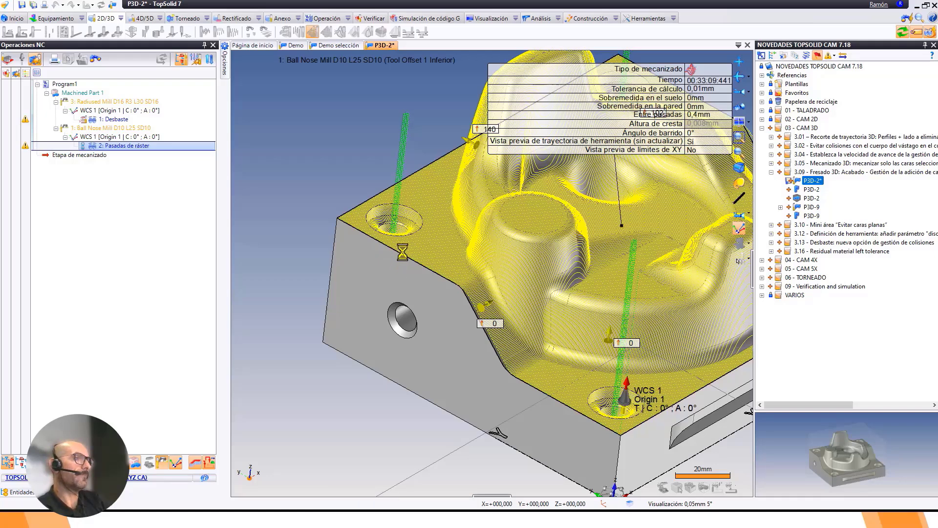
pyautogui.scroll(6, 401, 245)
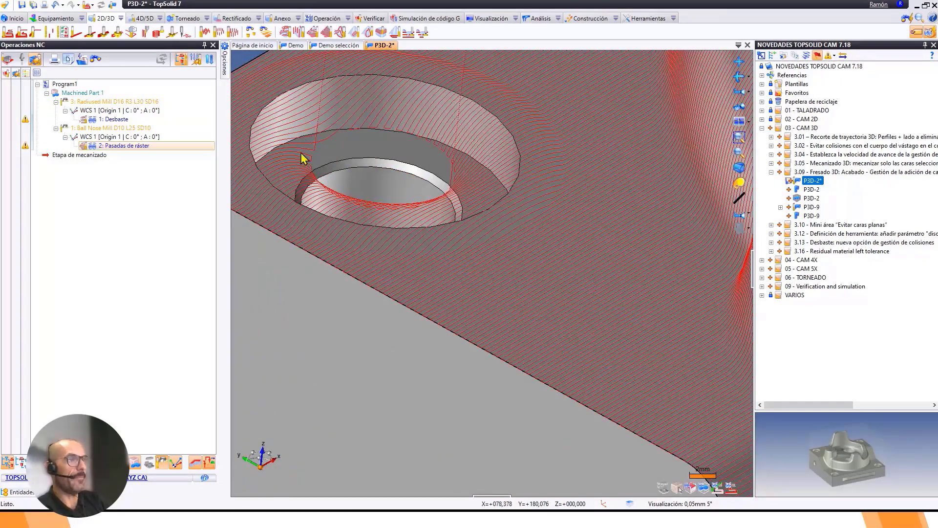
pyautogui.scroll(-10, 303, 157)
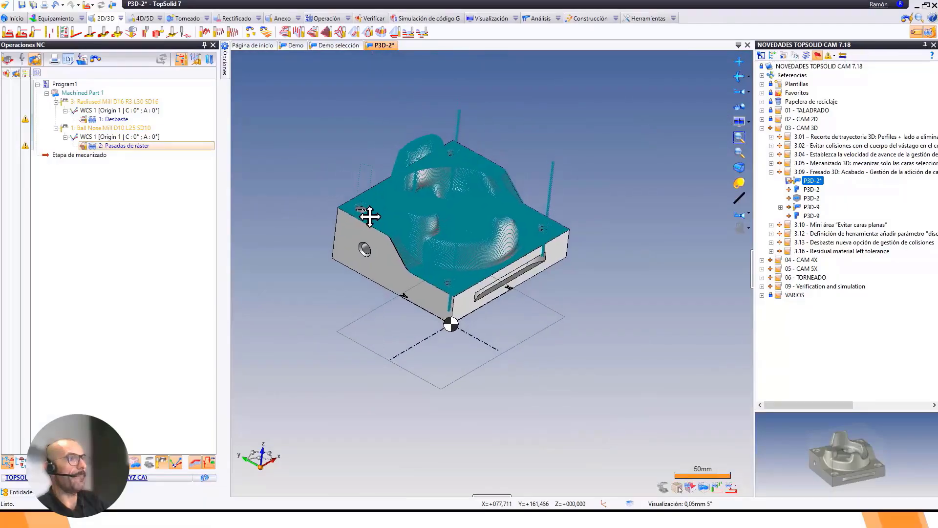
pyautogui.scroll(3, 398, 276)
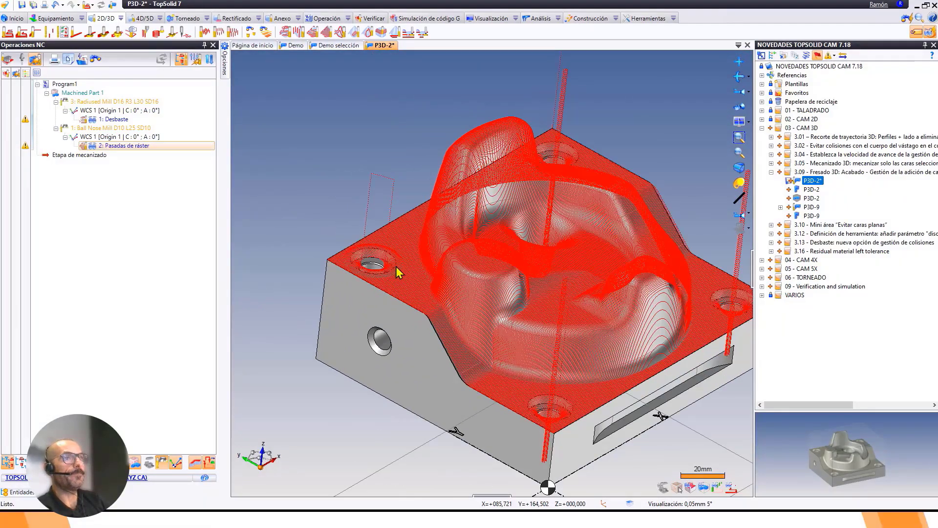
pyautogui.click(399, 274)
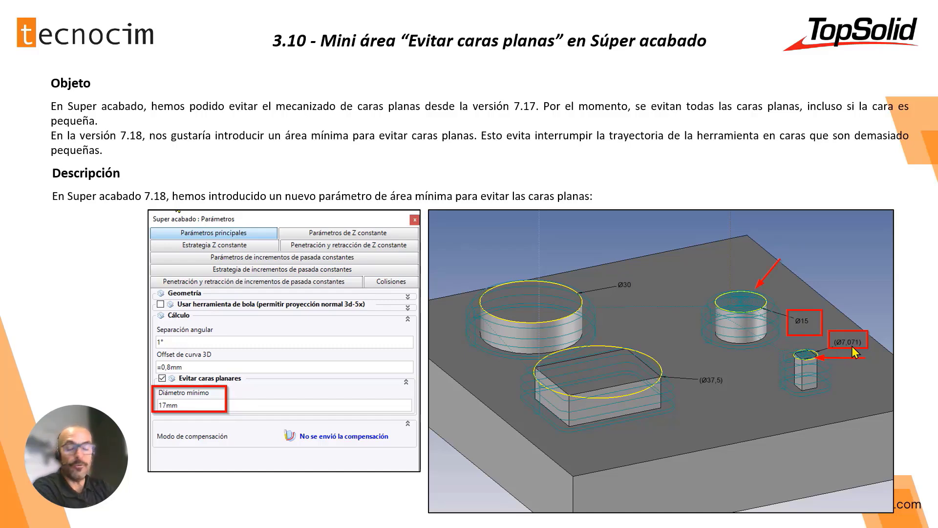
pyautogui.hotkey('ctrl', 'p')
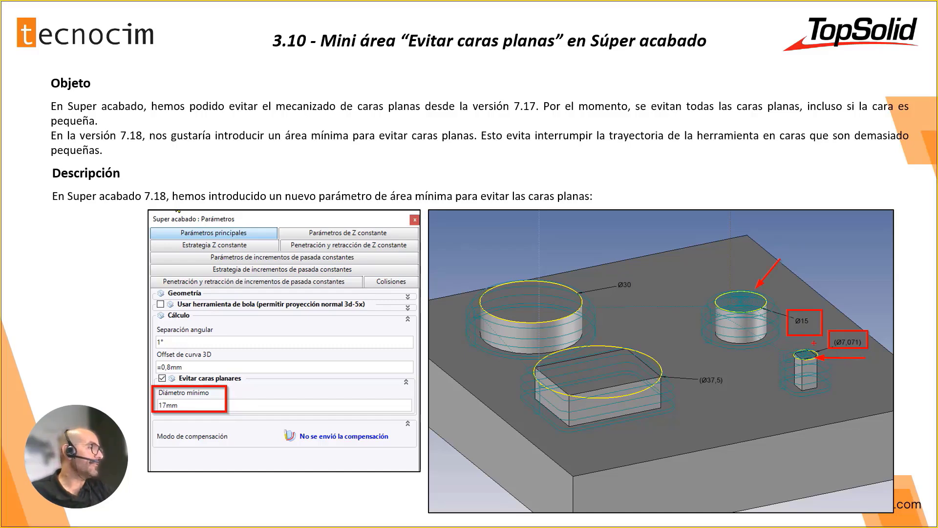
pyautogui.moveTo(811, 340); pyautogui.dragTo(801, 371)
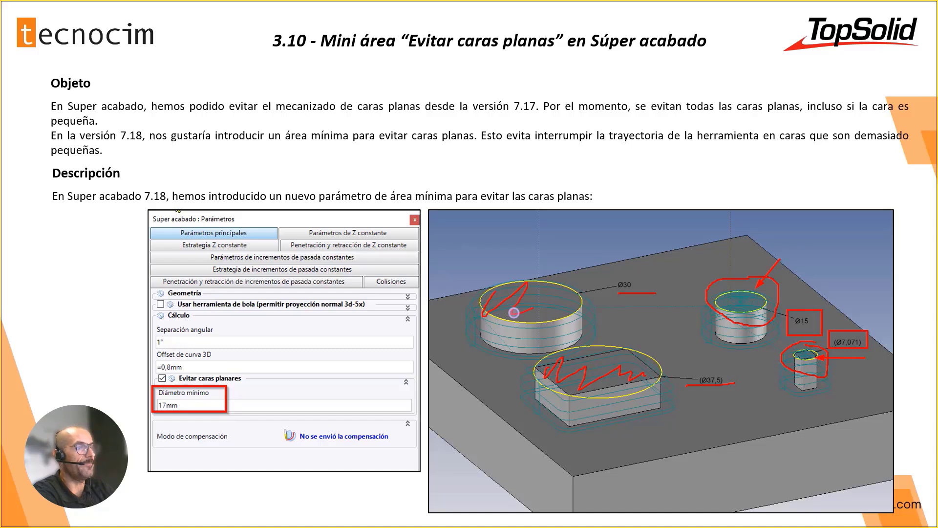
pyautogui.press('Escape')
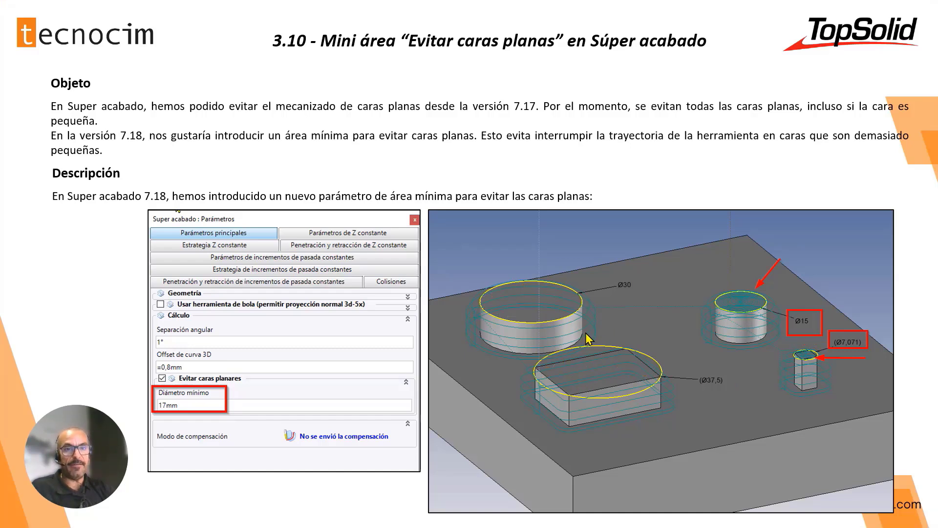
# Switch to TopSolid 7 and review the minimum diameter of Evitar caras planares in the Super acabado parameters of the Machining document.
pyautogui.hotkey('alt', 'Tab')
pyautogui.scroll(-3, 524, 293)
pyautogui.moveTo(524, 293); pyautogui.dragTo(456, 320, button='middle')
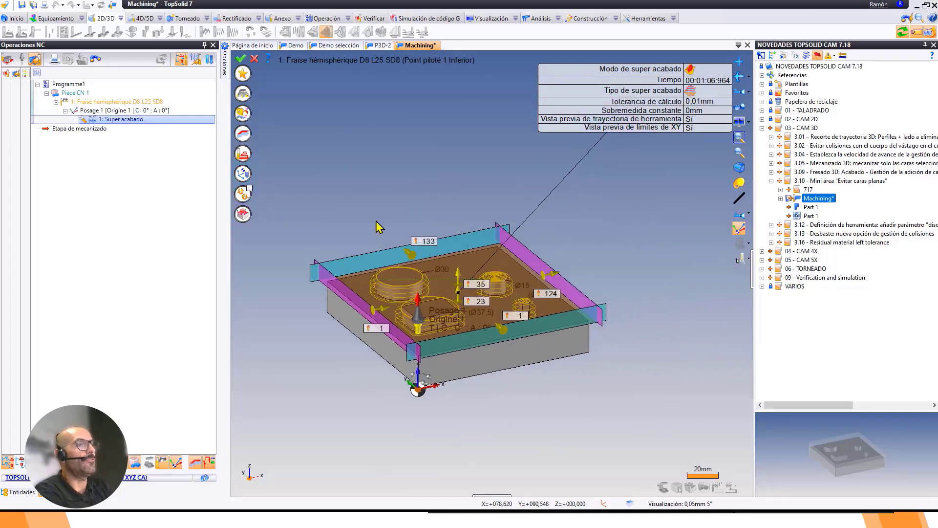
pyautogui.click(243, 154)
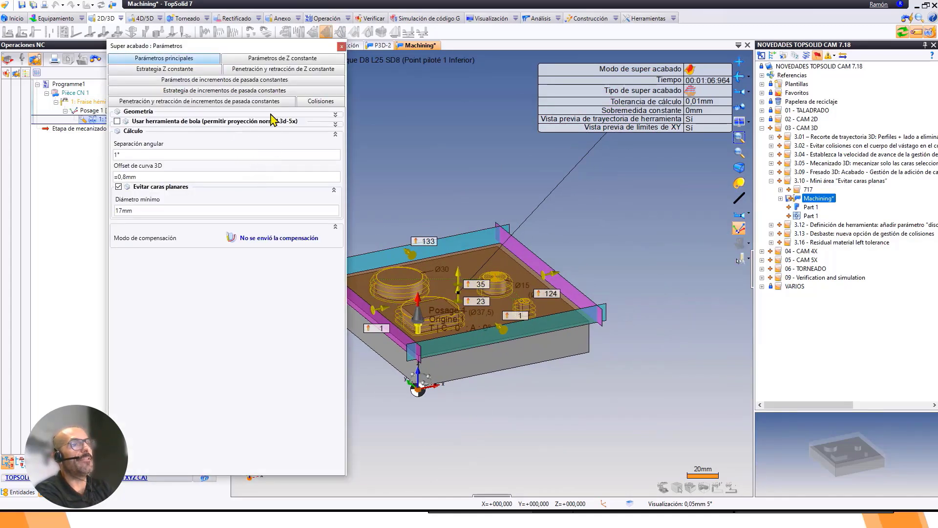
pyautogui.moveTo(456, 152); pyautogui.dragTo(493, 161, button='middle')
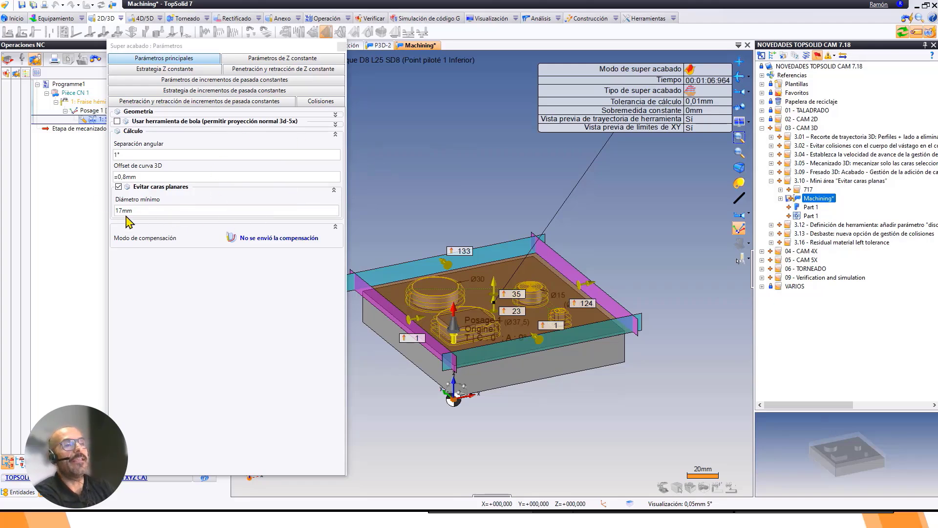
pyautogui.click(342, 46)
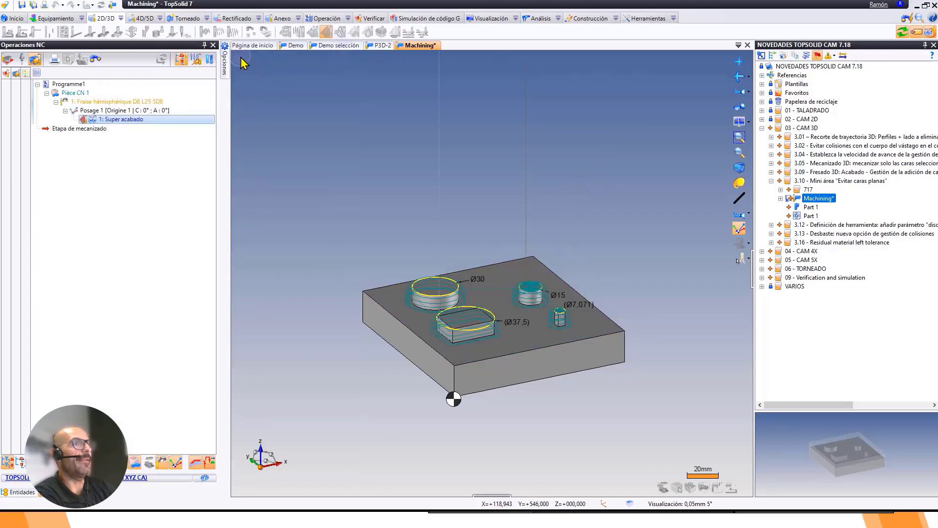
# Examine the Super acabado toolpath on the flat tops of the Ø15 cylinder and the small square boss.
pyautogui.scroll(5, 543, 315)
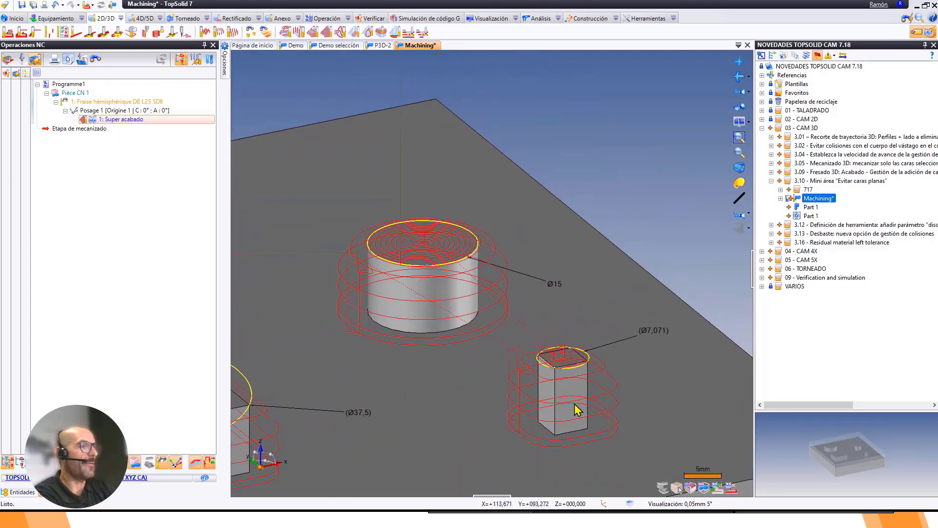
pyautogui.scroll(1, 561, 358)
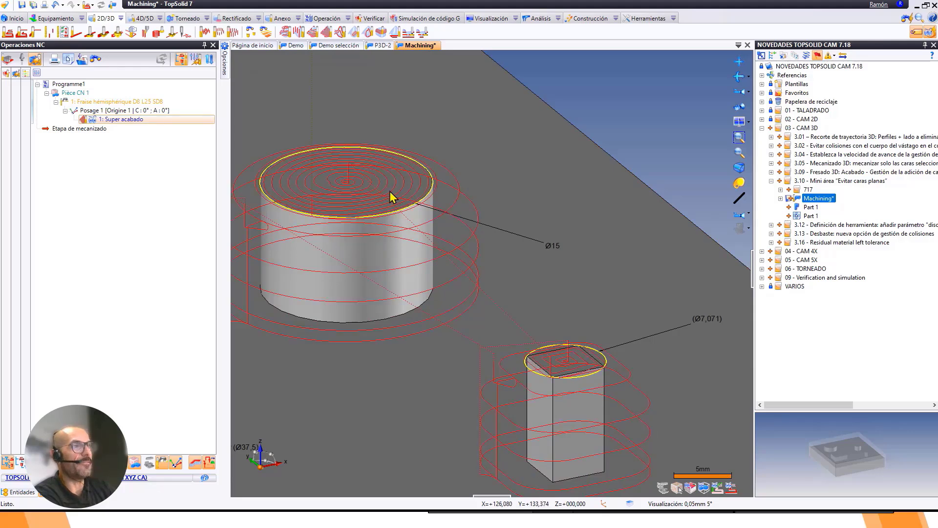
pyautogui.scroll(-5, 718, 325)
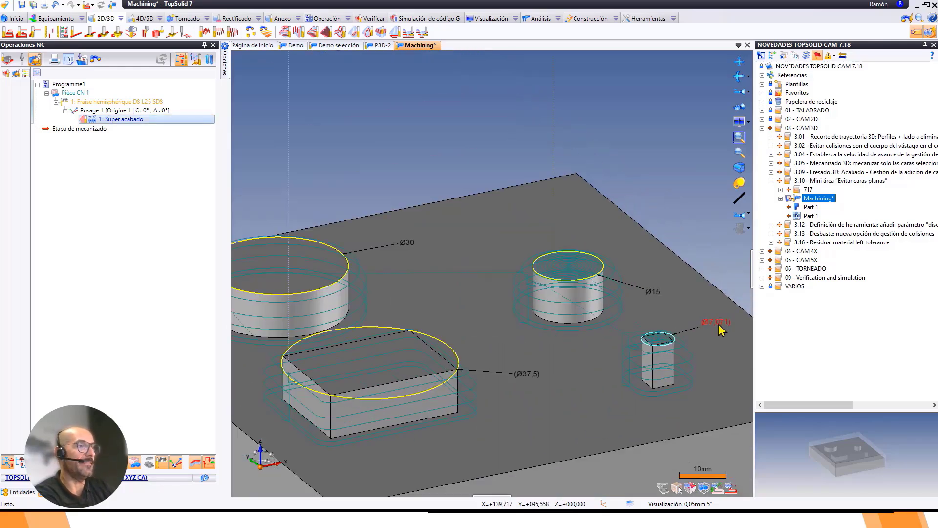
pyautogui.moveTo(696, 311); pyautogui.dragTo(656, 288, button='middle')
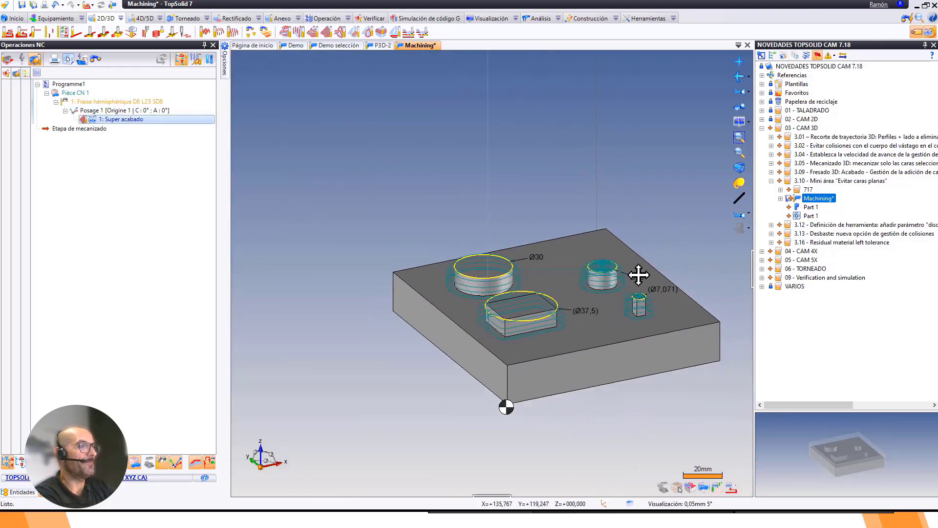
# Set the Evitar caras planares minimum diameter of the Super acabado operation to 10 mm, recalculate it, and examine the Ø15 cylinder's top.
pyautogui.doubleClick(116, 121)
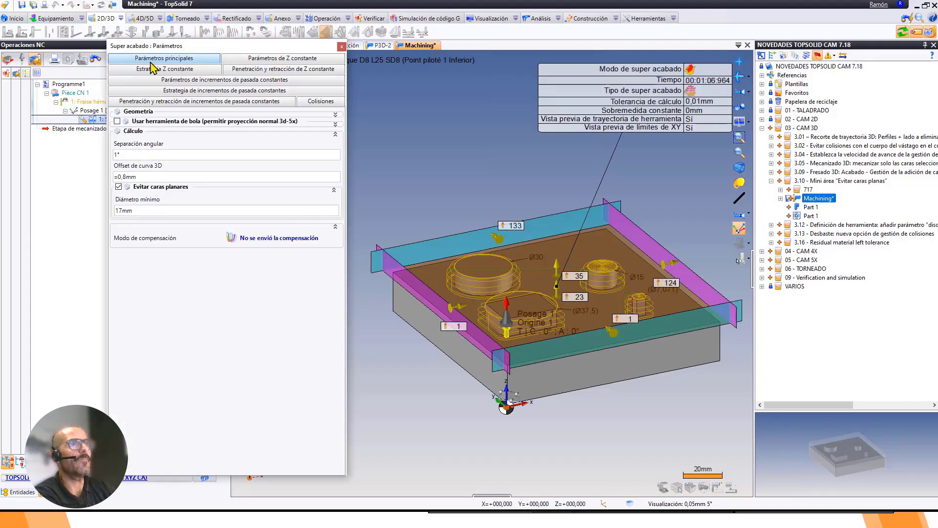
pyautogui.click(146, 211)
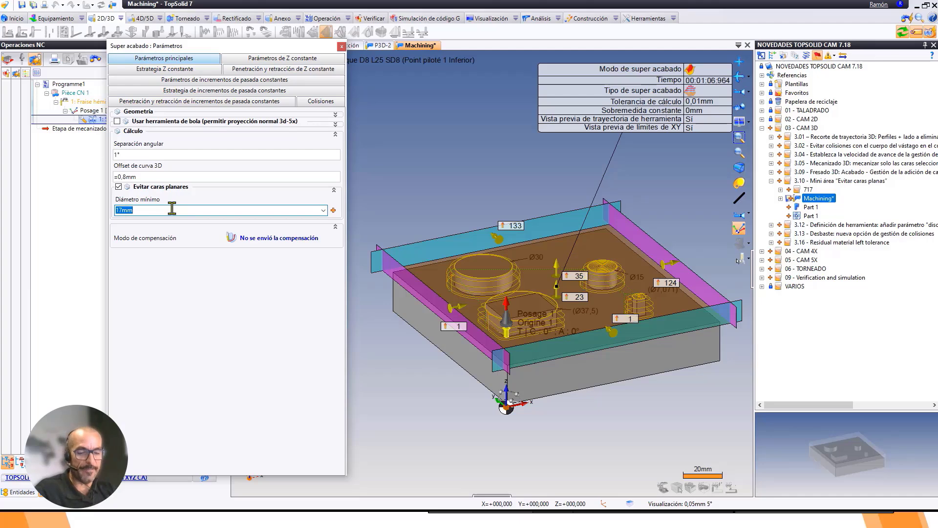
pyautogui.write('10')
pyautogui.press('Return')
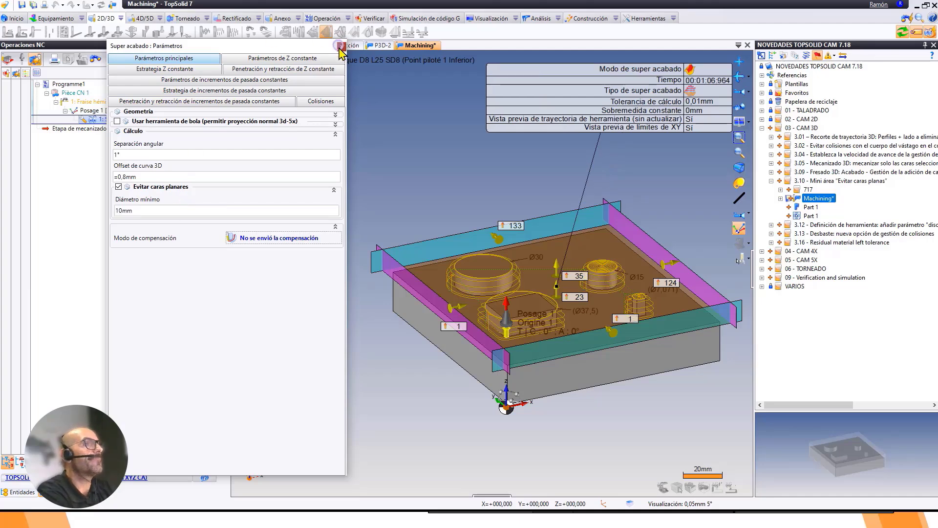
pyautogui.click(339, 46)
pyautogui.click(240, 59)
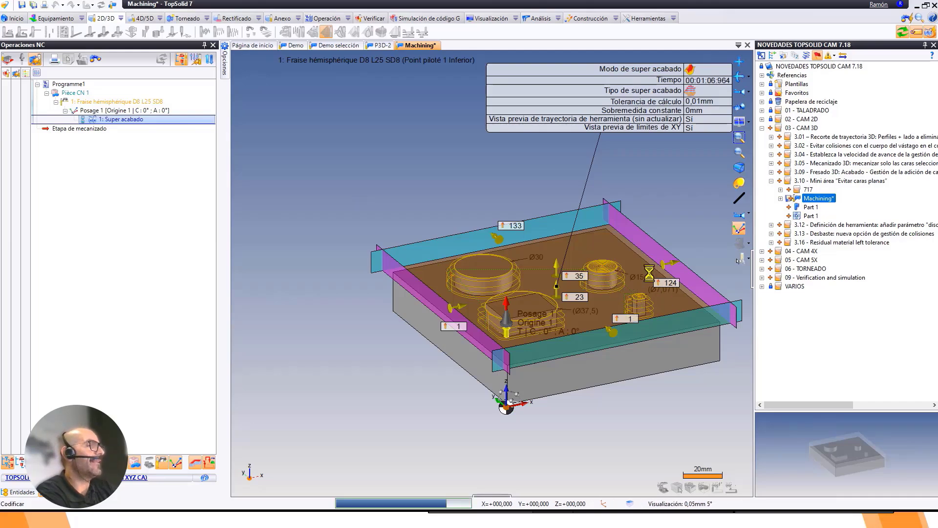
pyautogui.scroll(3, 630, 260)
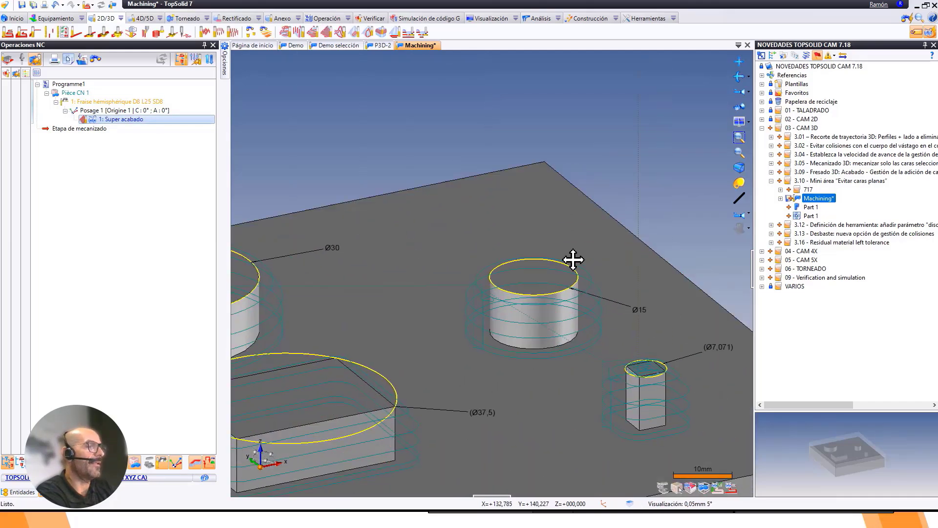
pyautogui.scroll(3, 486, 268)
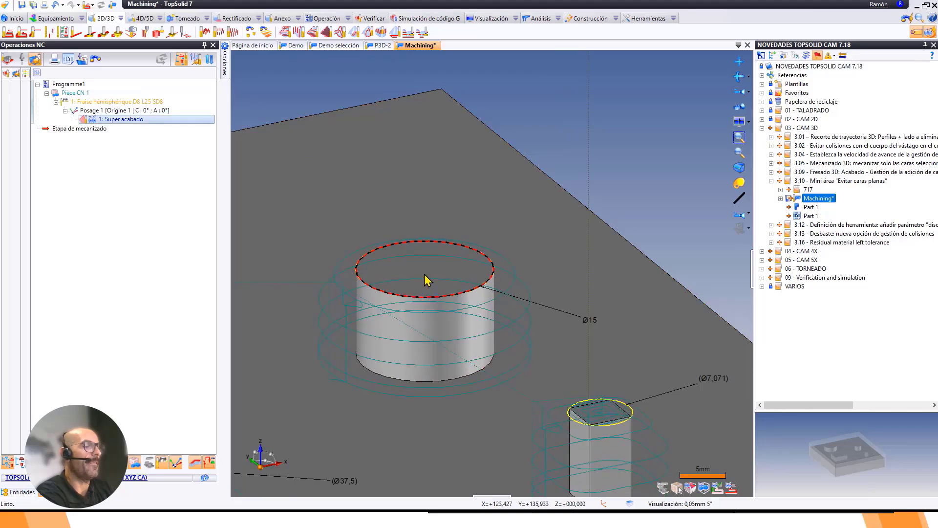
# Examine the Super acabado toolpath on the flat top of the small square boss and compare it with the Ø15 cylinder.
pyautogui.scroll(-2, 427, 278)
pyautogui.scroll(3, 519, 366)
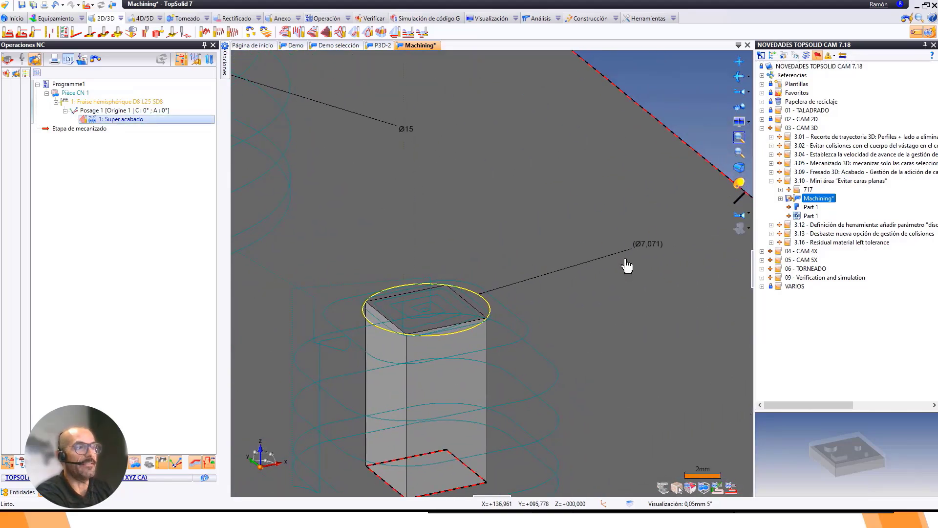
pyautogui.scroll(-3, 630, 251)
pyautogui.scroll(-2, 663, 249)
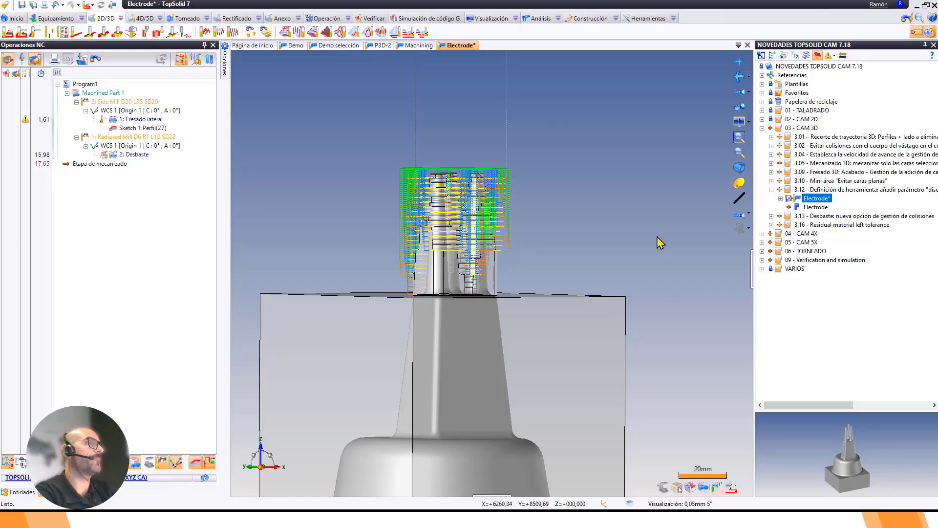
# Review the Definición de herramienta parameters of the Desbaste operation in the Electrode document, keeping Discretizar for conical parts.
pyautogui.scroll(-2, 539, 227)
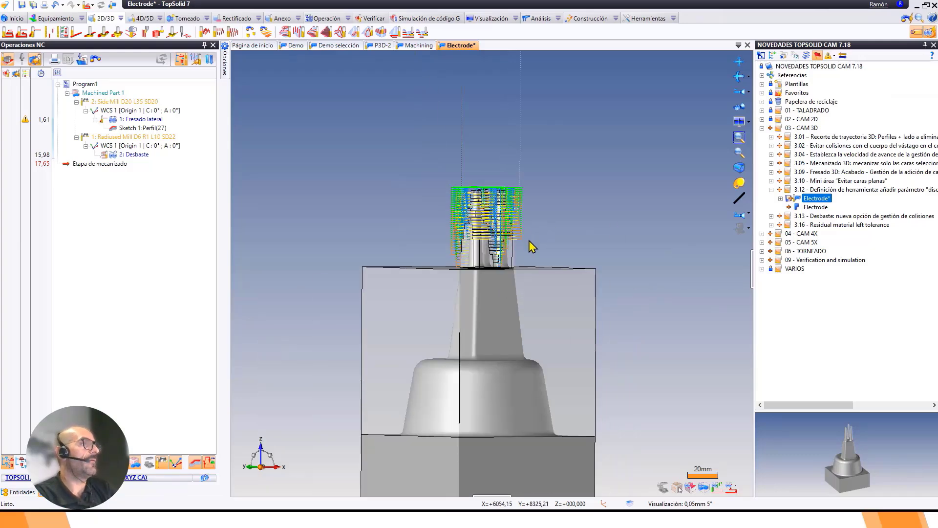
pyautogui.moveTo(529, 241); pyautogui.dragTo(488, 234, button='middle')
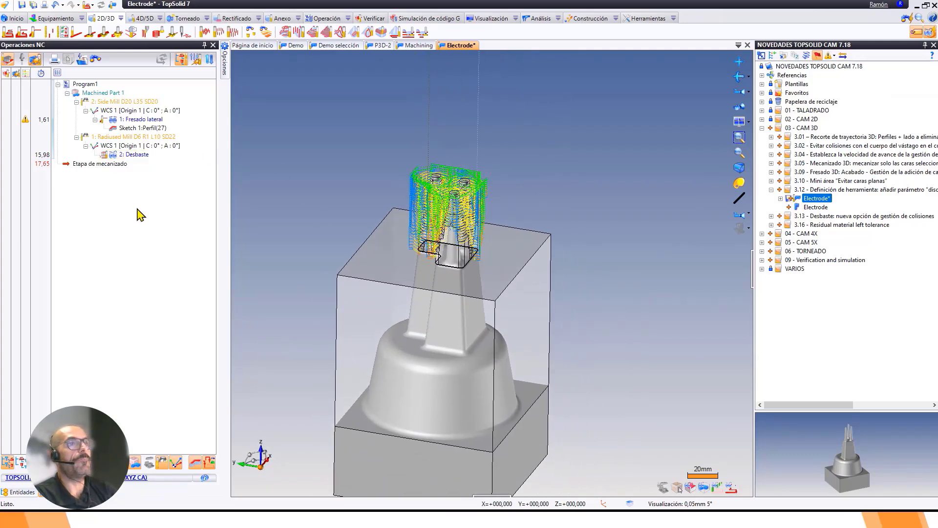
pyautogui.doubleClick(135, 155)
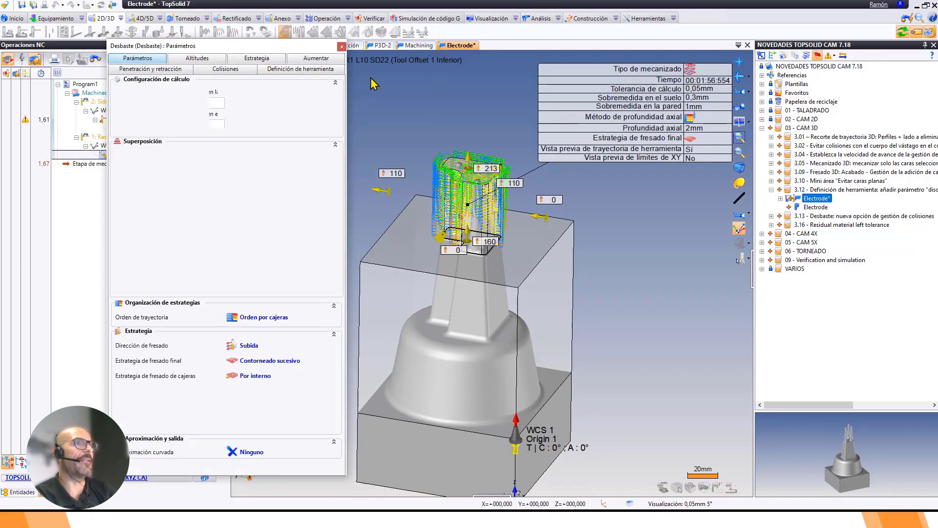
pyautogui.click(289, 72)
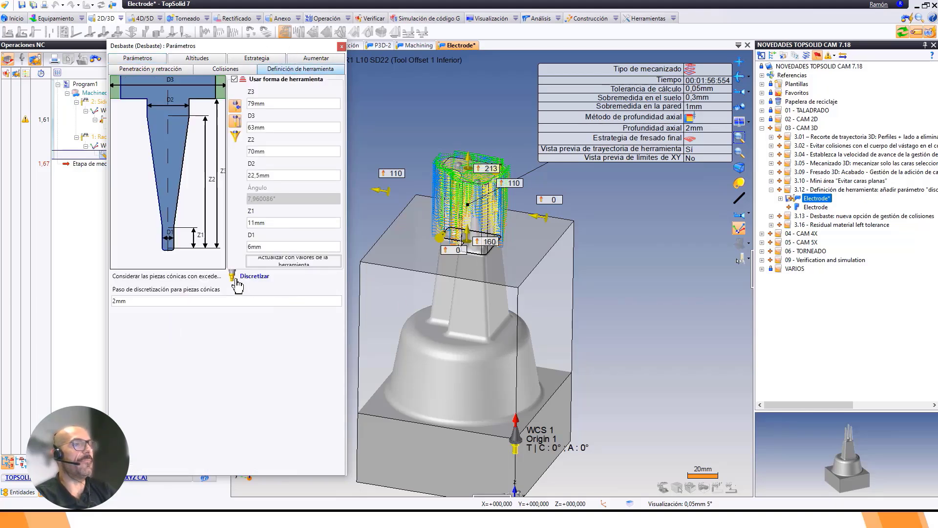
pyautogui.click(255, 277)
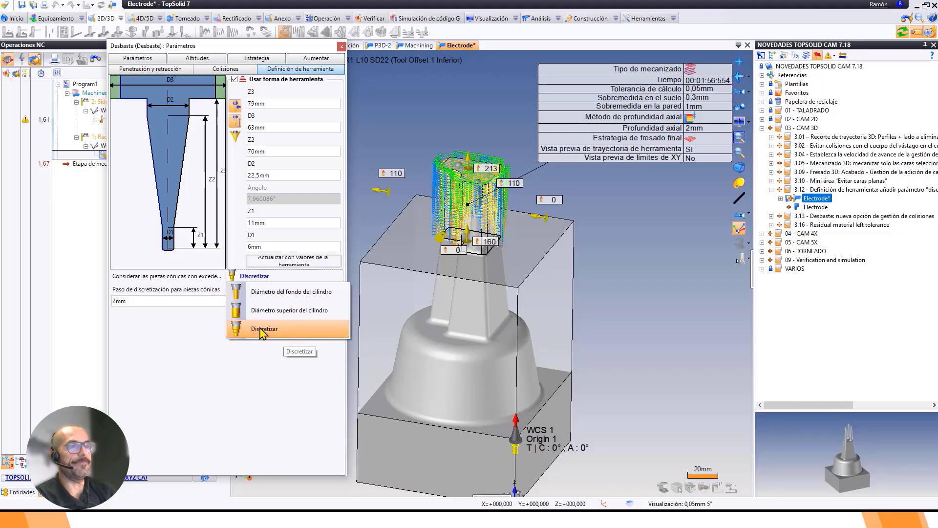
pyautogui.click(262, 329)
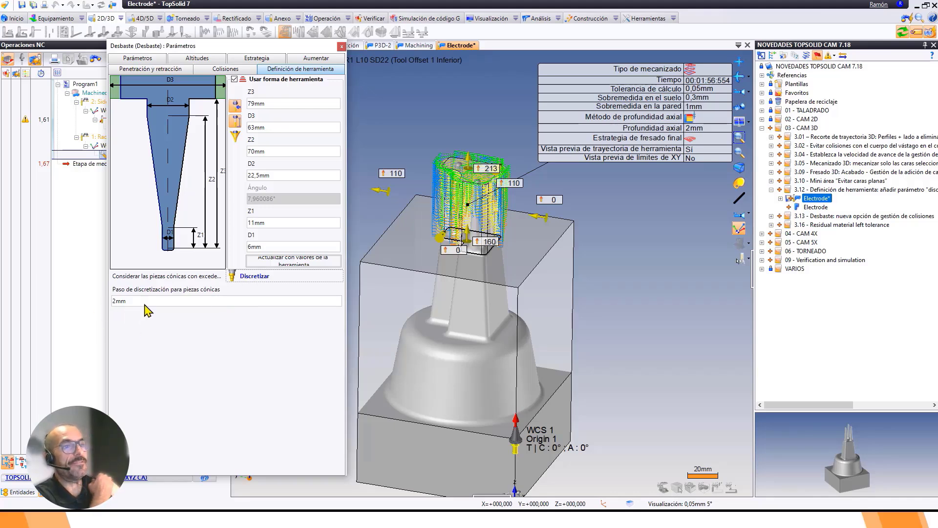
pyautogui.click(341, 46)
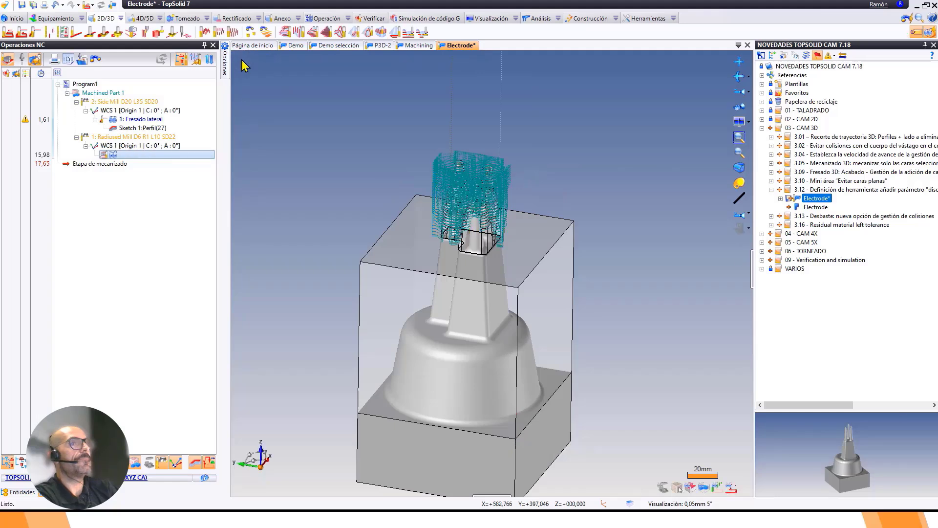
# Examine the stock left around the electrode's pins by the Desbaste operation.
pyautogui.click(113, 155)
pyautogui.moveTo(484, 264); pyautogui.dragTo(440, 255, button='middle')
pyautogui.scroll(5, 478, 249)
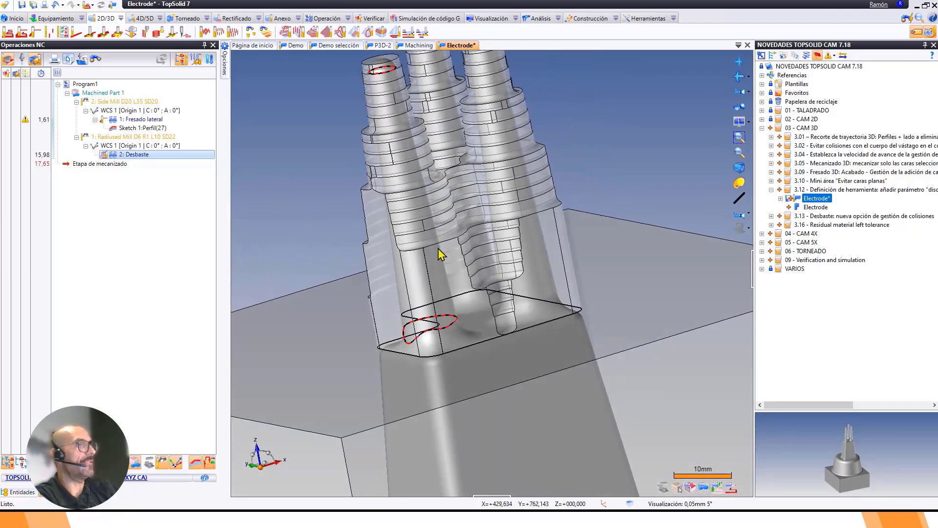
pyautogui.scroll(-3, 517, 264)
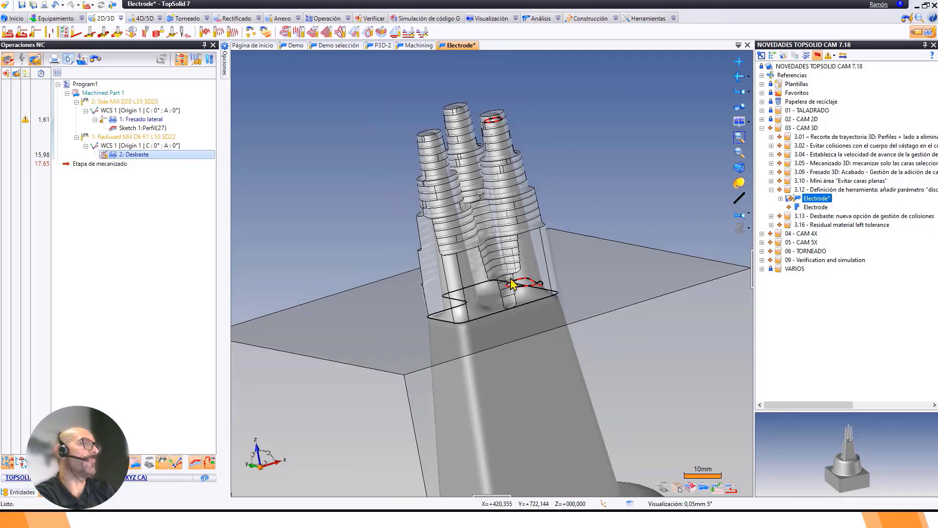
pyautogui.moveTo(511, 279); pyautogui.dragTo(437, 284, button='middle')
# Set the discretization step for conical parts in the Desbaste operation to 1 mm and recalculate it.
pyautogui.doubleClick(132, 156)
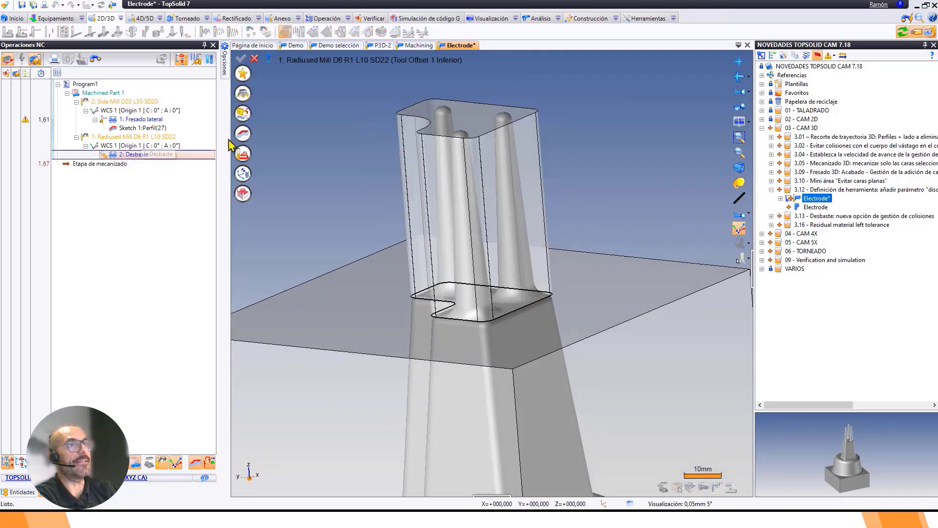
pyautogui.click(243, 153)
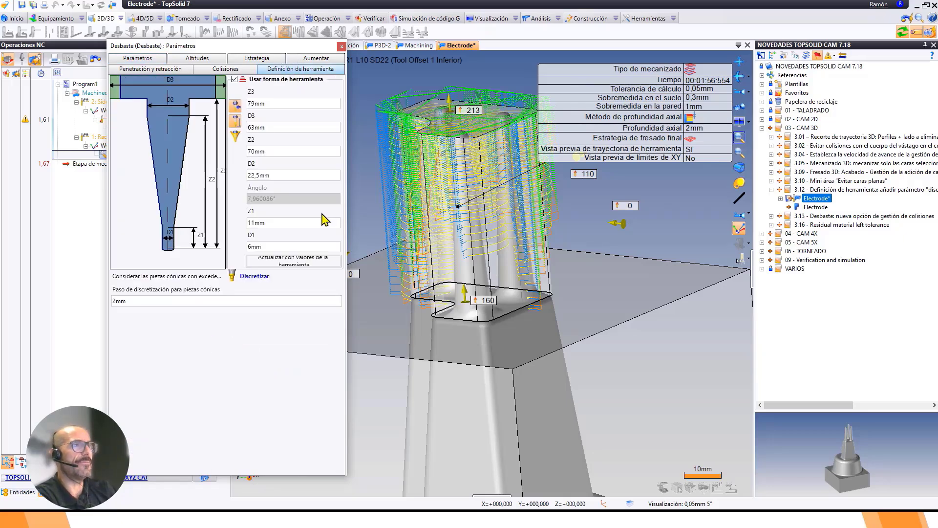
pyautogui.click(136, 302)
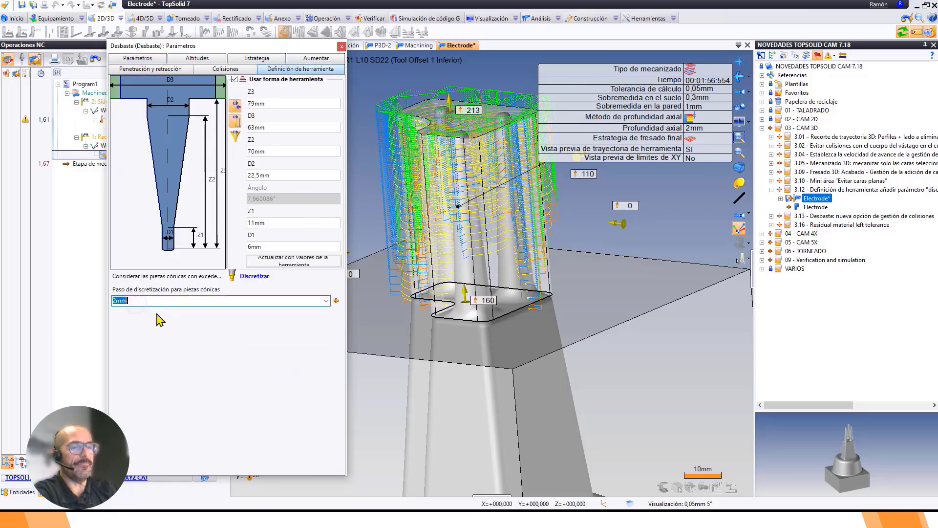
pyautogui.write('1')
pyautogui.press('Return')
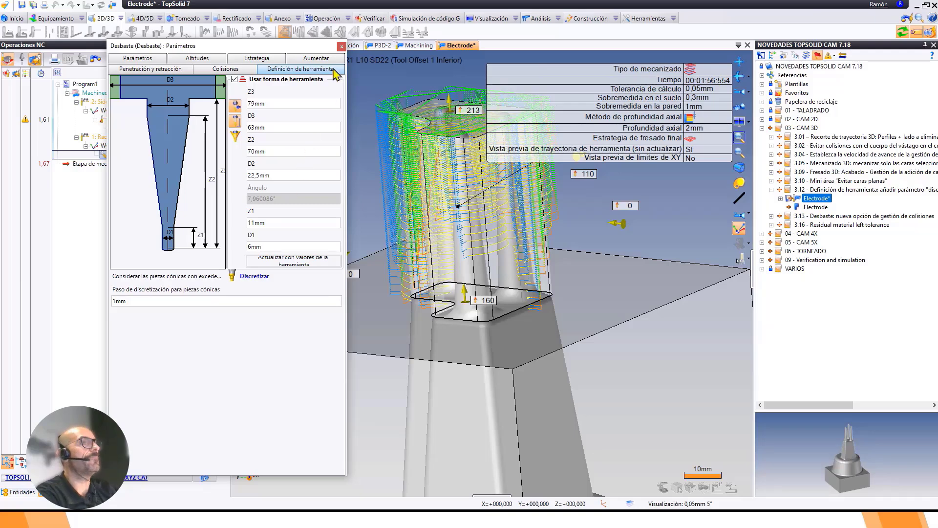
pyautogui.click(342, 47)
pyautogui.click(241, 60)
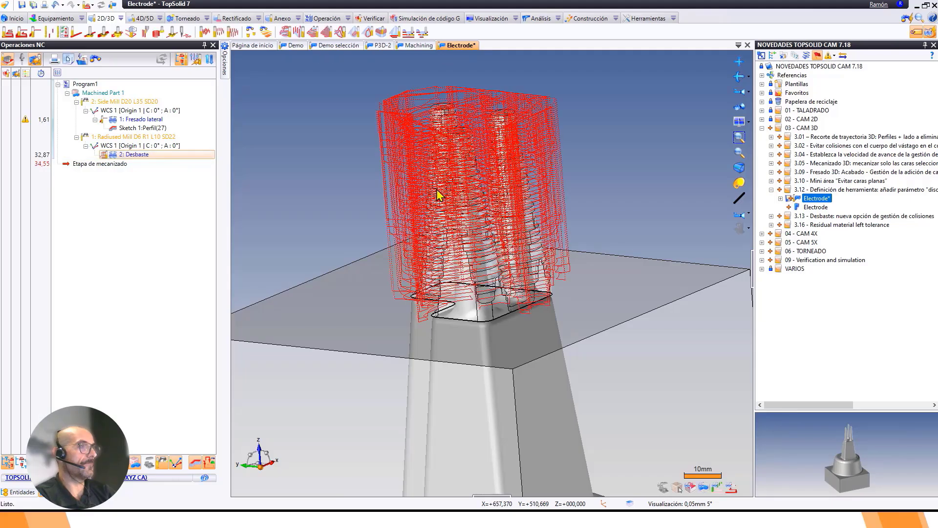
# Examine the recalculated Desbaste toolpath and the remaining stock around the electrode's pins.
pyautogui.moveTo(510, 279); pyautogui.dragTo(482, 247, button='middle')
pyautogui.scroll(6, 530, 254)
pyautogui.scroll(-5, 538, 248)
pyautogui.scroll(-3, 462, 260)
# Change the Desbaste operation's handling of conical parts to Diámetro superior del cilindro and recalculate it.
pyautogui.click(139, 155)
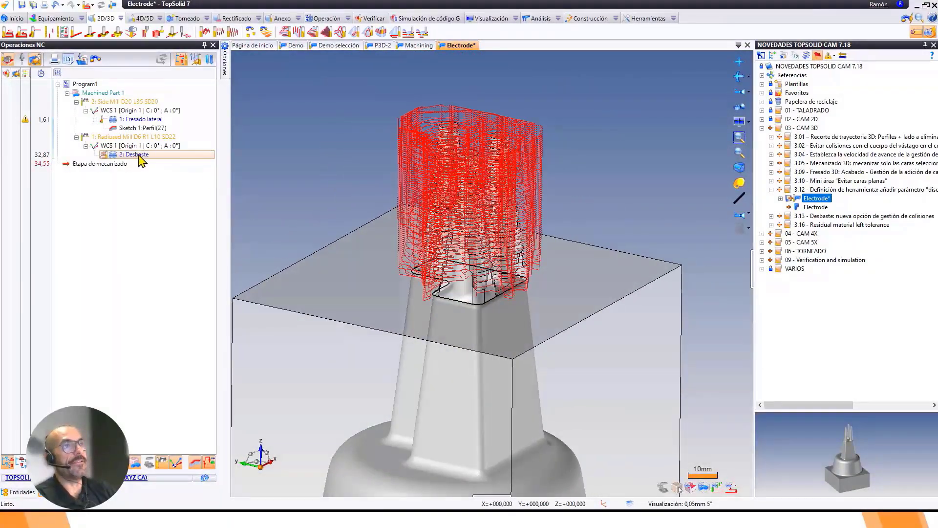
pyautogui.doubleClick(139, 155)
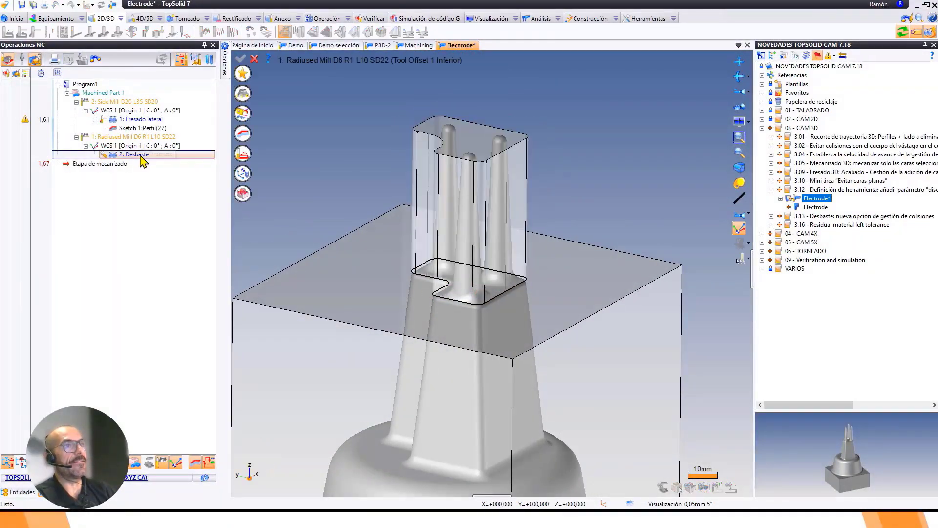
pyautogui.click(244, 155)
pyautogui.click(303, 69)
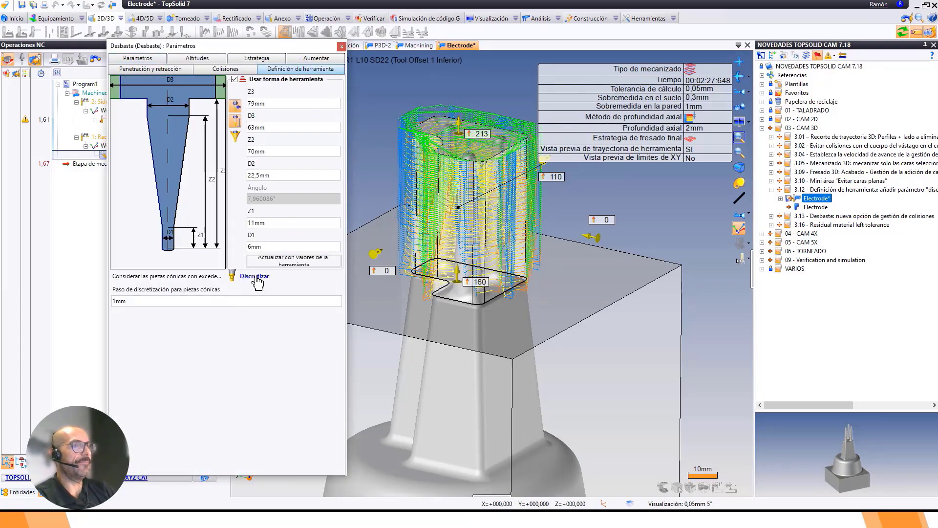
pyautogui.click(256, 277)
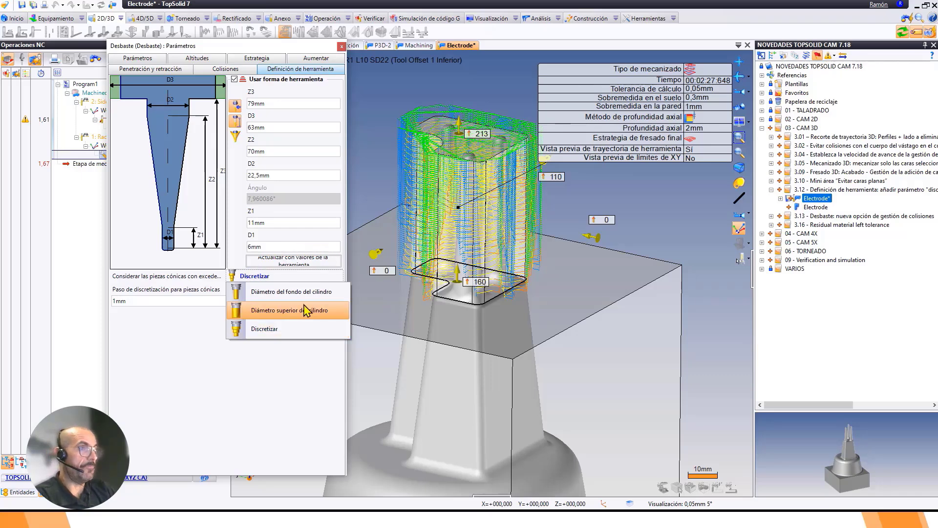
pyautogui.click(296, 311)
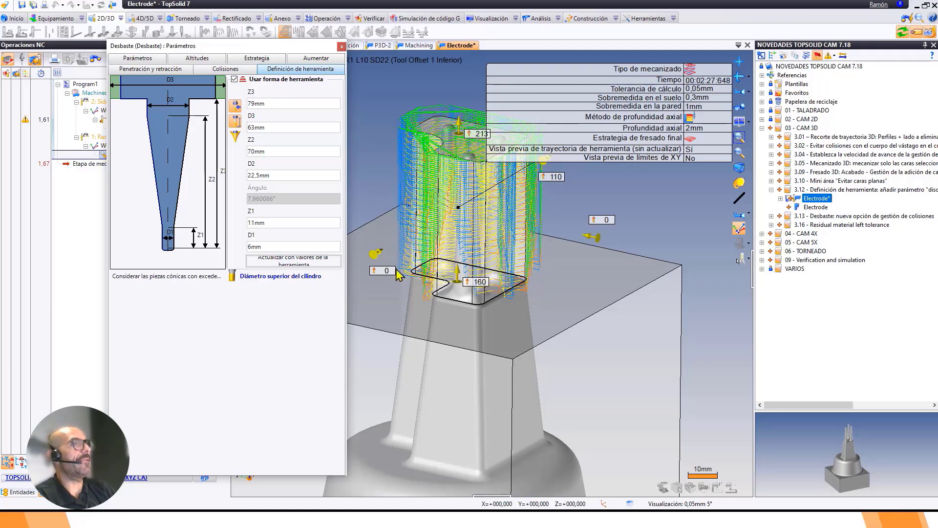
pyautogui.scroll(1, 477, 281)
pyautogui.scroll(1, 455, 243)
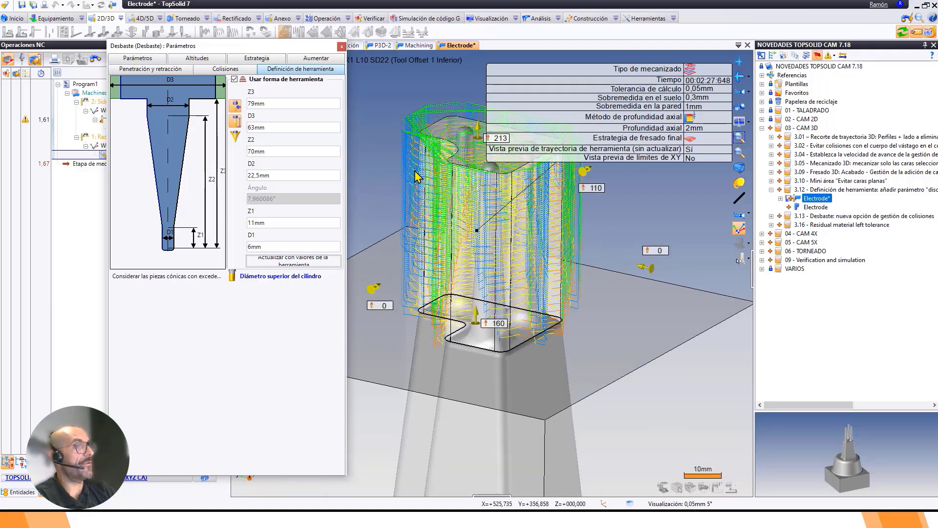
pyautogui.click(341, 46)
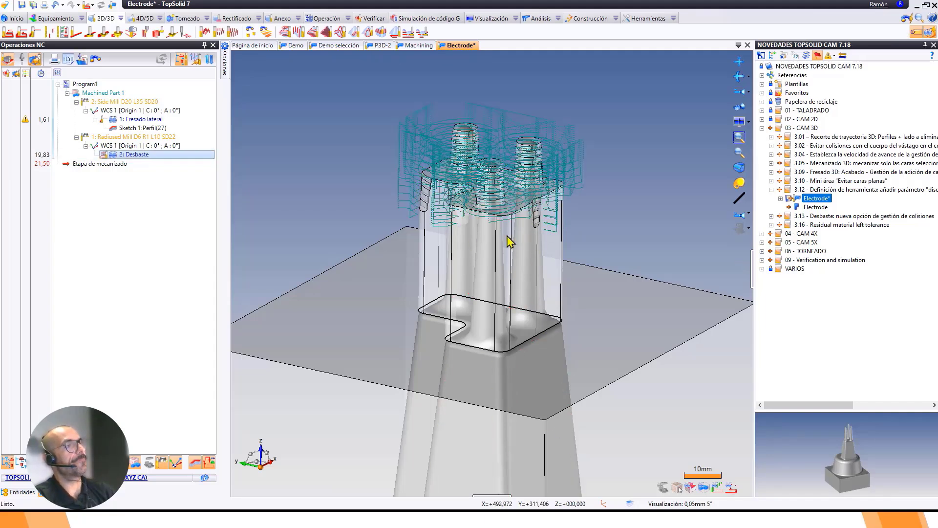
# Reopen the Desbaste tool definition and show the options for considering conical parts, including Diámetro del fondo del cilindro.
pyautogui.doubleClick(132, 154)
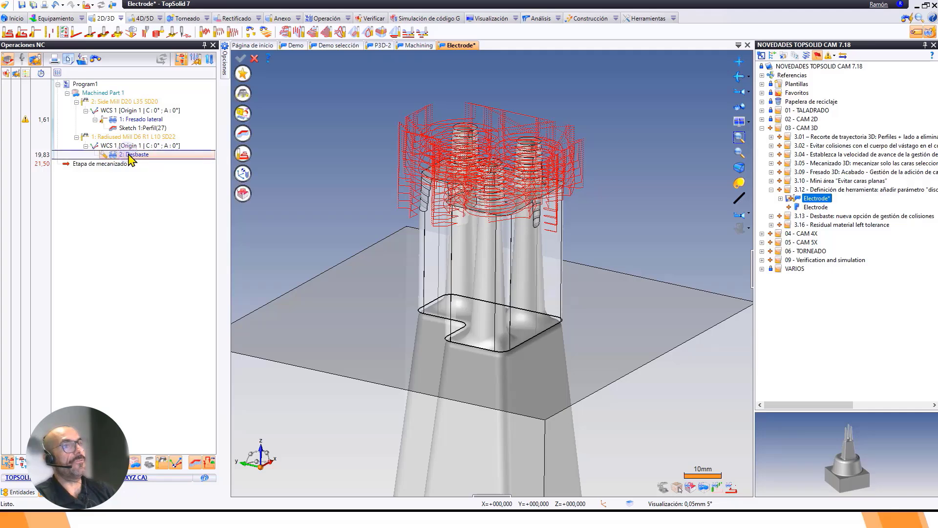
pyautogui.click(243, 154)
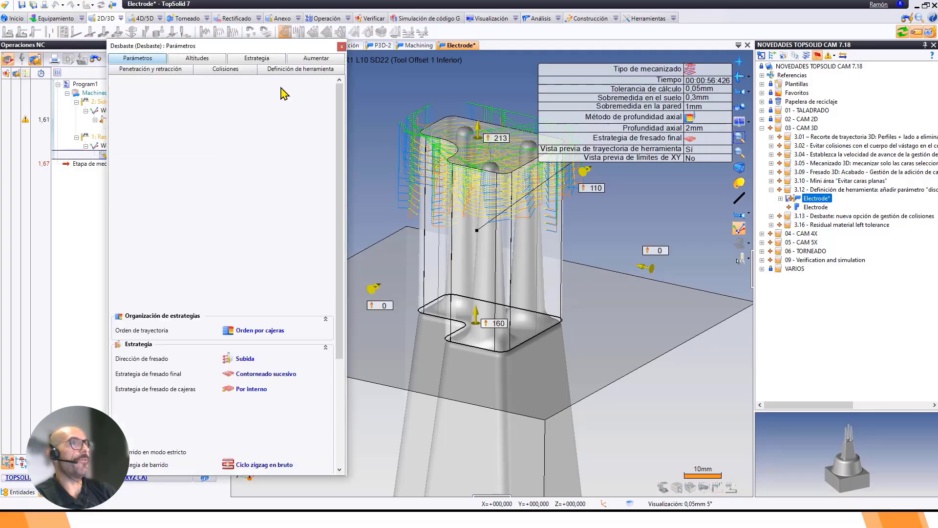
pyautogui.click(306, 71)
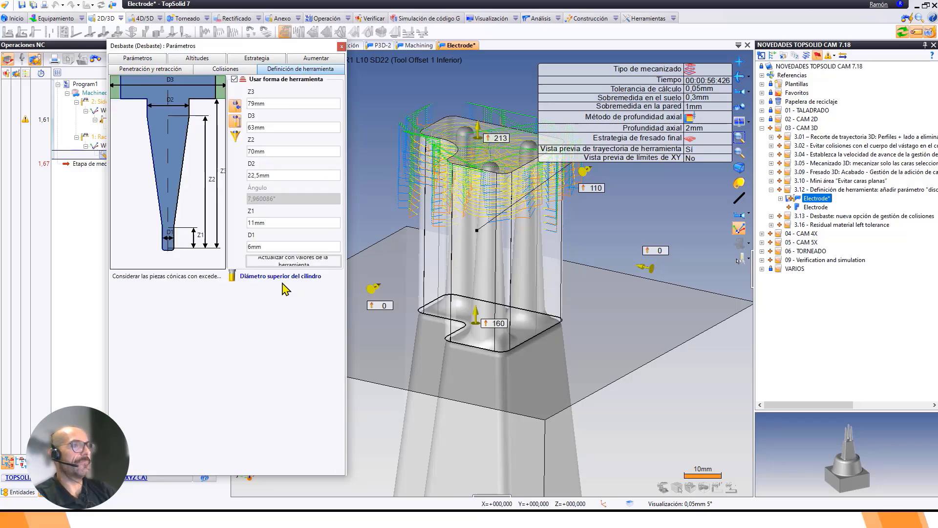
pyautogui.click(276, 278)
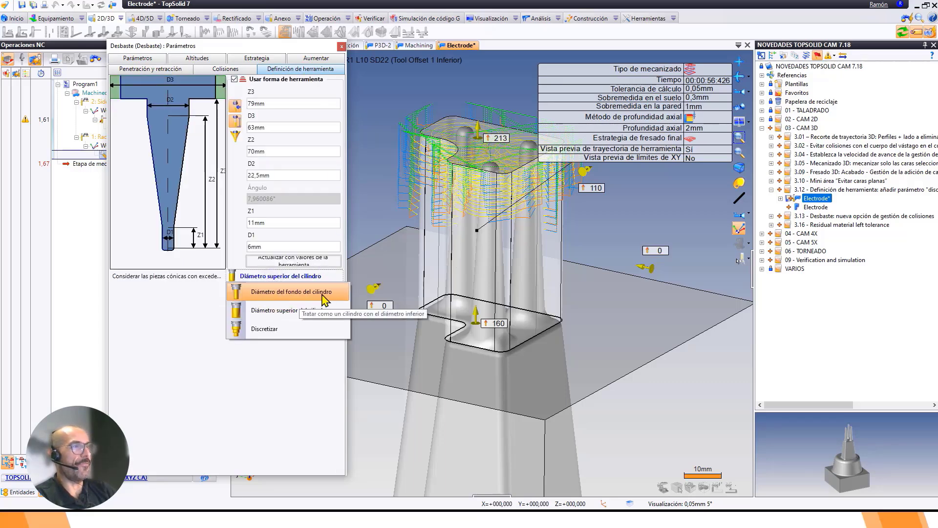
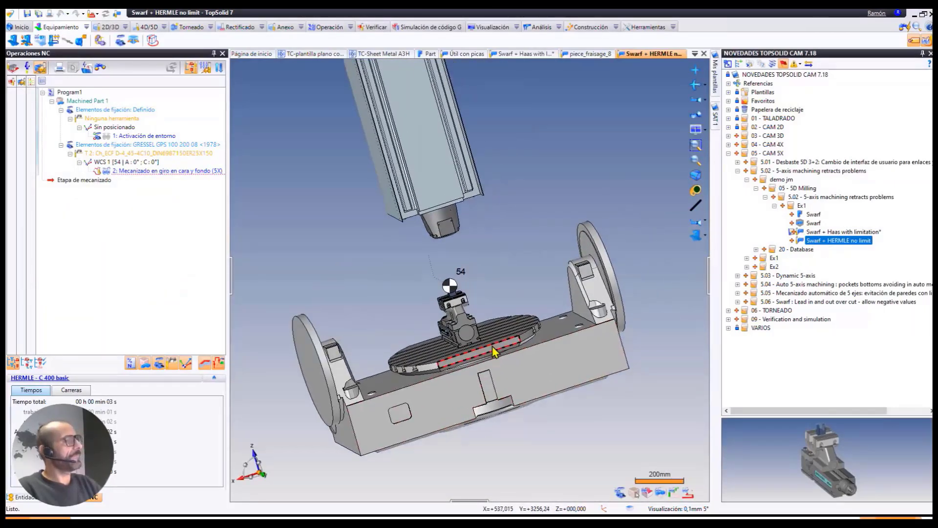
# Test the A axis of the HERMLE C 400 basic machine in Swarf + HERMLE no limit by tilting its table towards the minimum limit.
pyautogui.moveTo(534, 304); pyautogui.dragTo(481, 338, button='middle')
pyautogui.scroll(2, 479, 335)
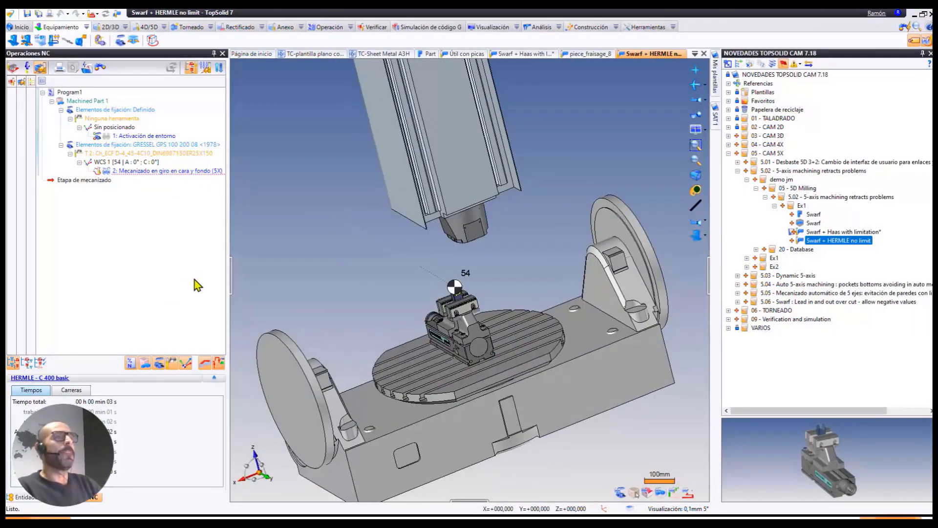
pyautogui.scroll(-2, 464, 301)
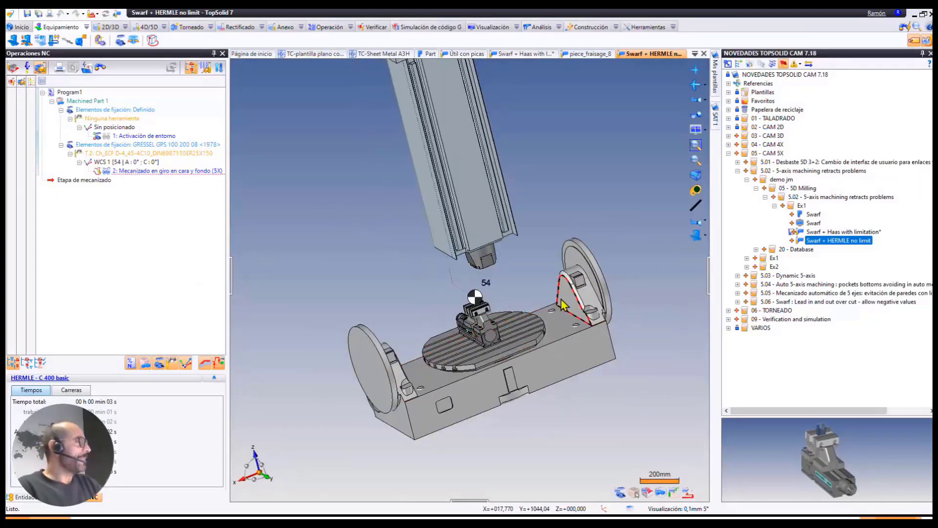
pyautogui.moveTo(462, 308); pyautogui.dragTo(452, 287, button='middle')
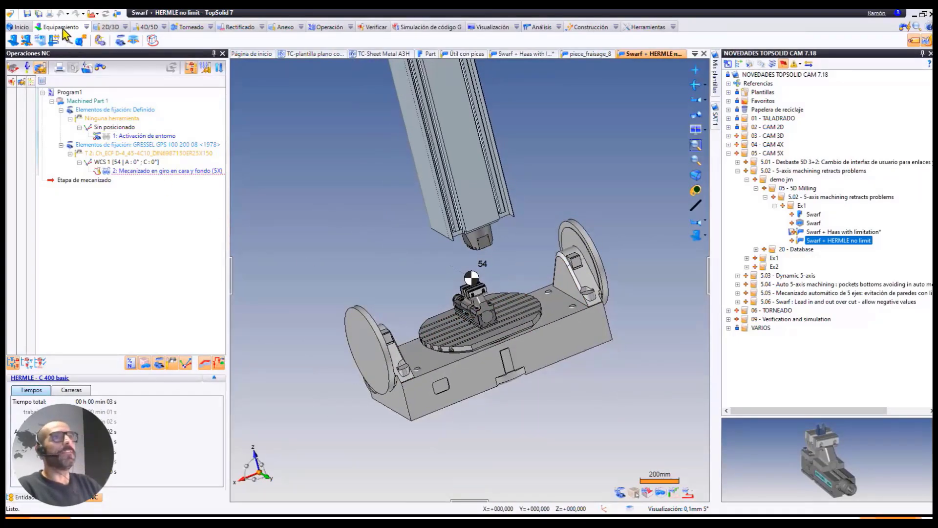
pyautogui.click(26, 41)
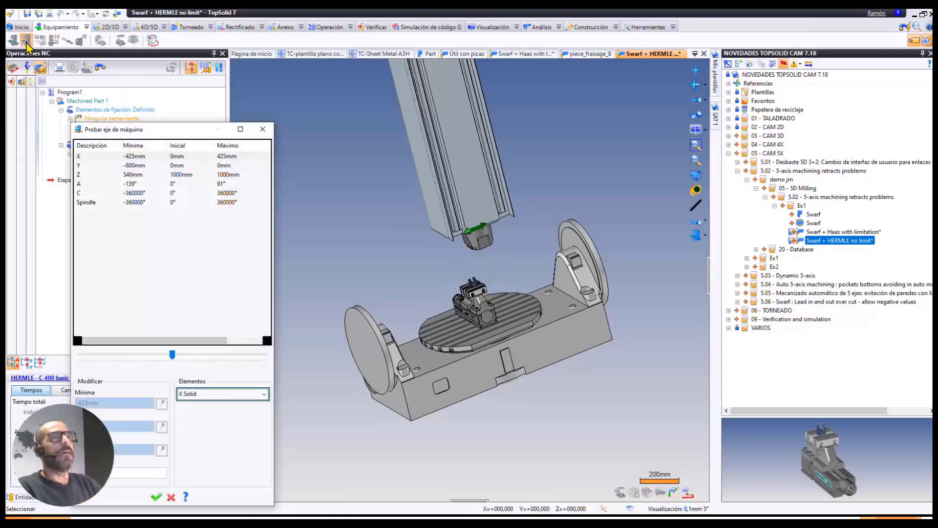
pyautogui.moveTo(400, 301)
pyautogui.mouseDown(button='middle')
pyautogui.moveTo(453, 298)
pyautogui.moveTo(409, 290)
pyautogui.mouseUp(button='middle')
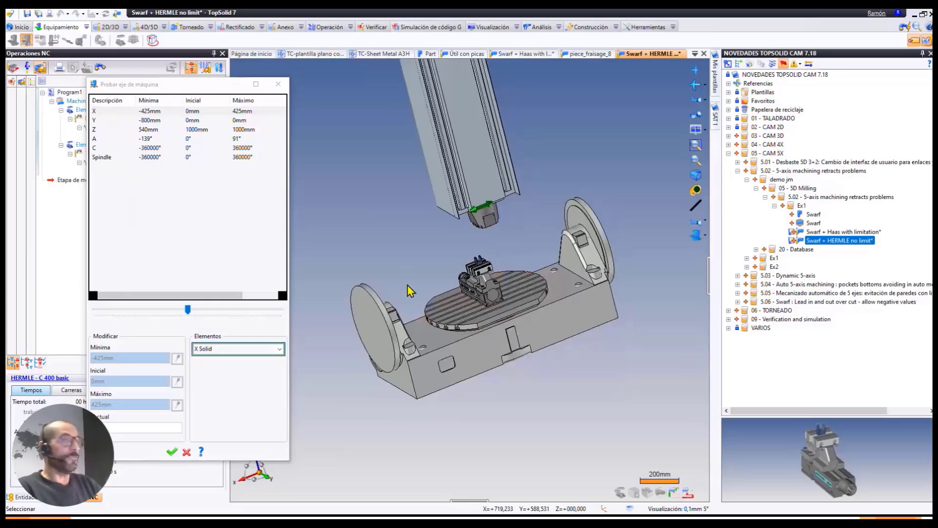
pyautogui.click(117, 139)
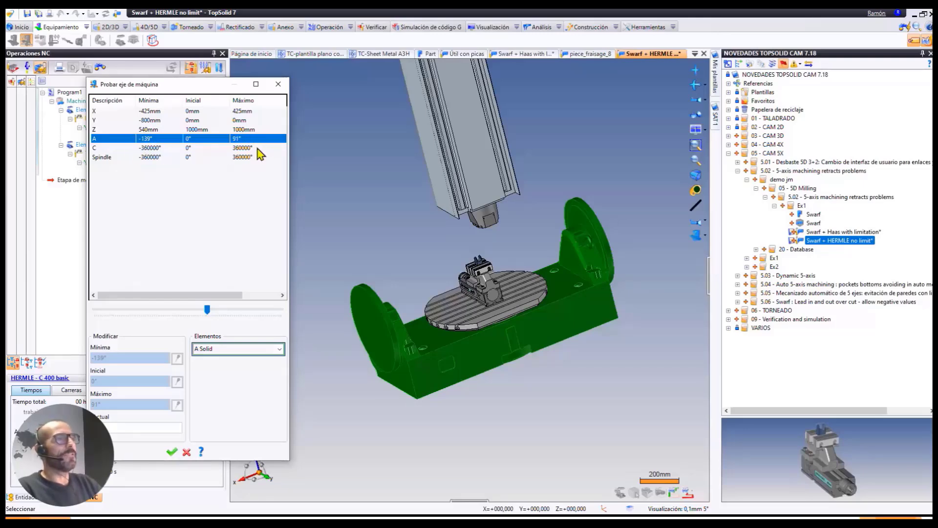
pyautogui.moveTo(208, 314); pyautogui.dragTo(180, 319)
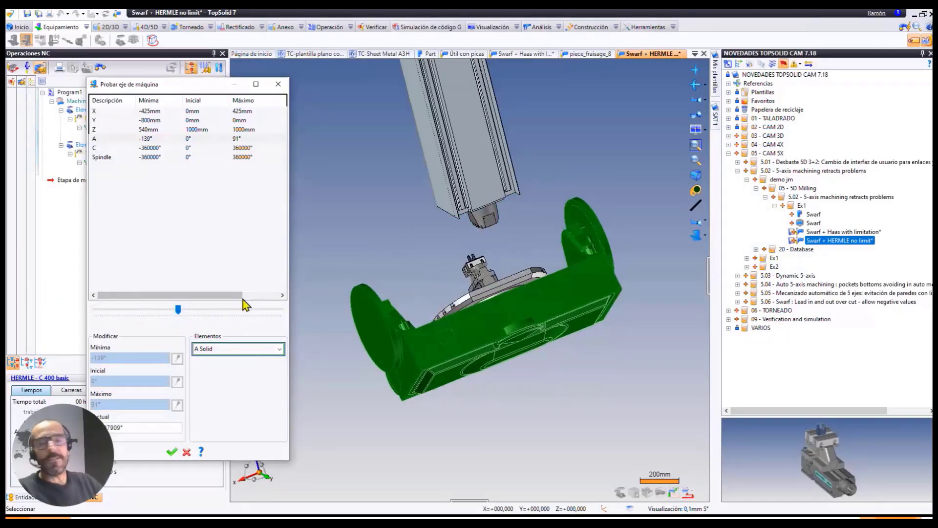
# Open the Swarf + Haas with limitation document and start the axis test of its Haas-UMC-750 machine.
pyautogui.click(278, 84)
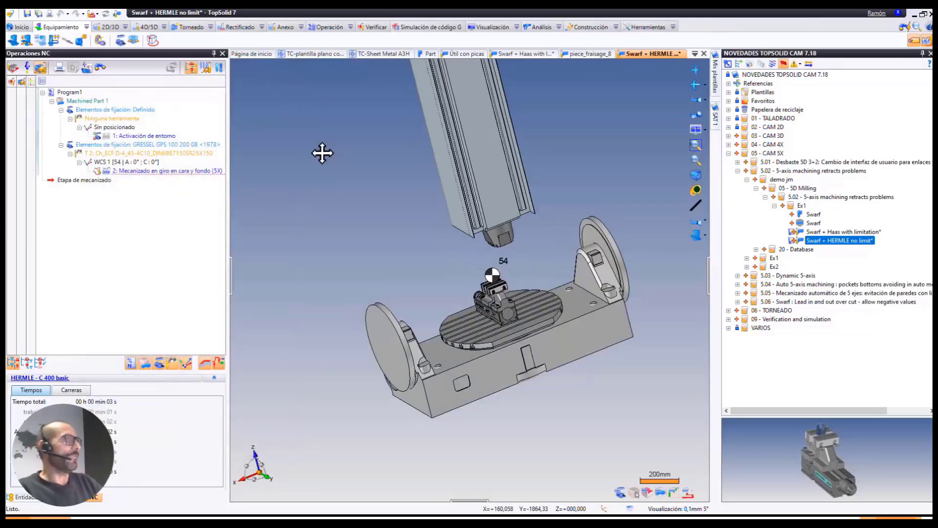
pyautogui.doubleClick(822, 233)
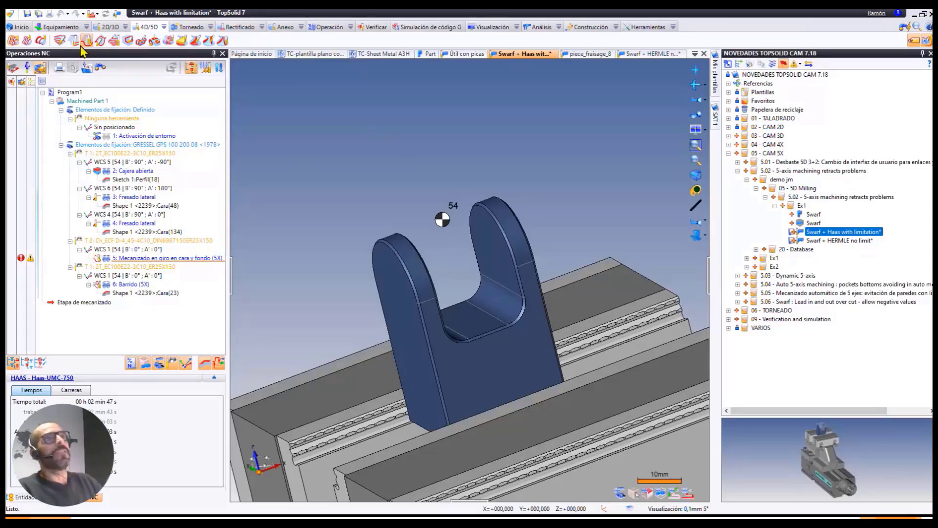
pyautogui.click(59, 27)
pyautogui.click(24, 42)
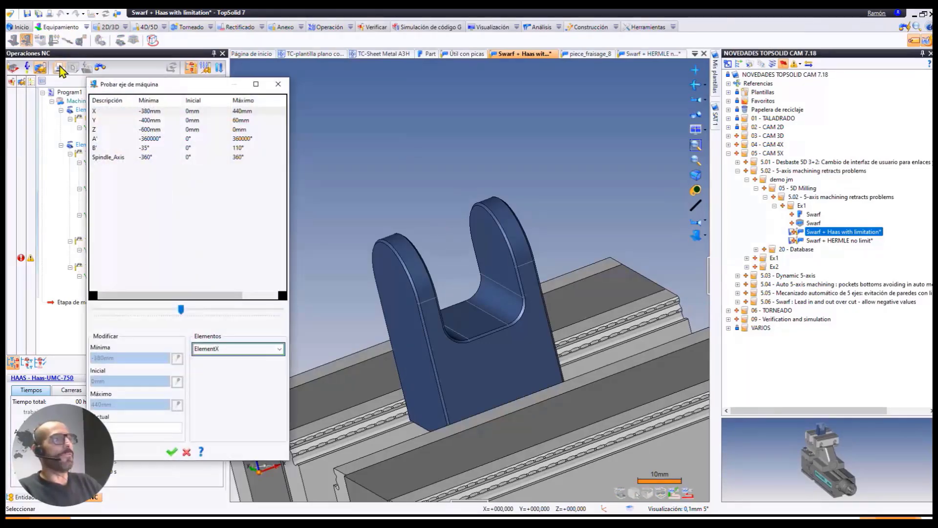
# Choose the B' axis with the Cradle element for the test and display the machine around the vise.
pyautogui.scroll(-5, 465, 238)
pyautogui.moveTo(465, 256); pyautogui.dragTo(463, 218, button='middle')
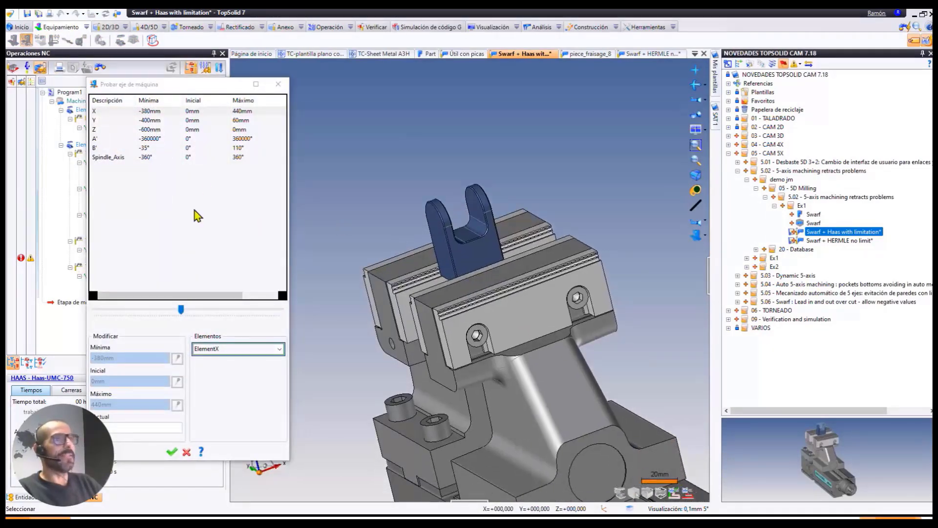
pyautogui.click(116, 139)
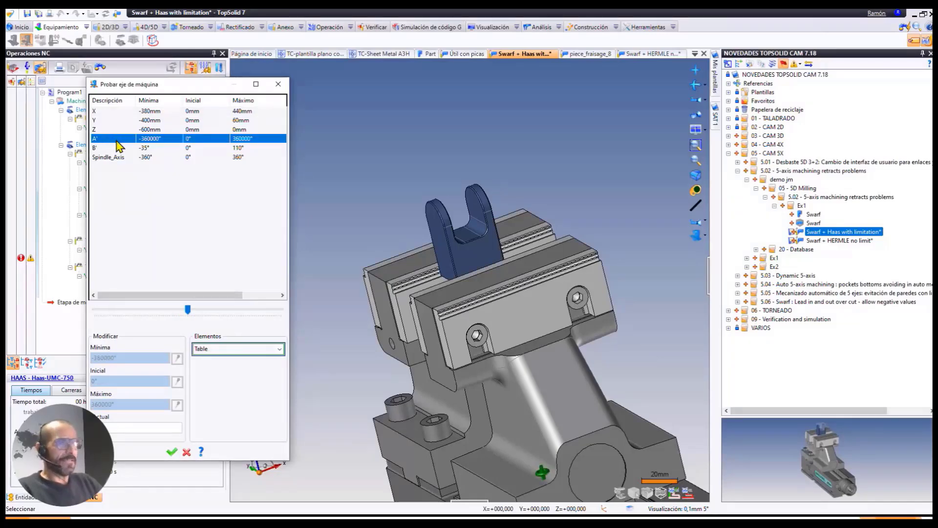
pyautogui.click(119, 147)
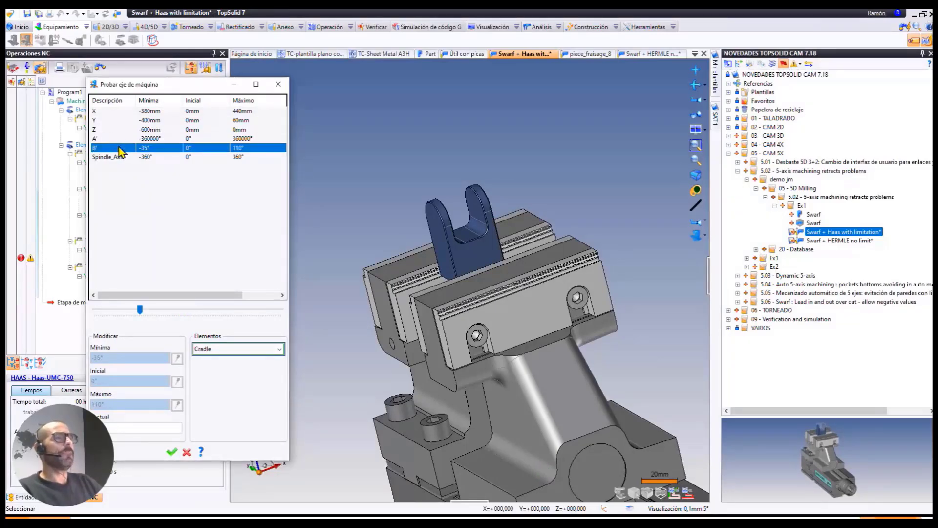
pyautogui.scroll(-3, 340, 294)
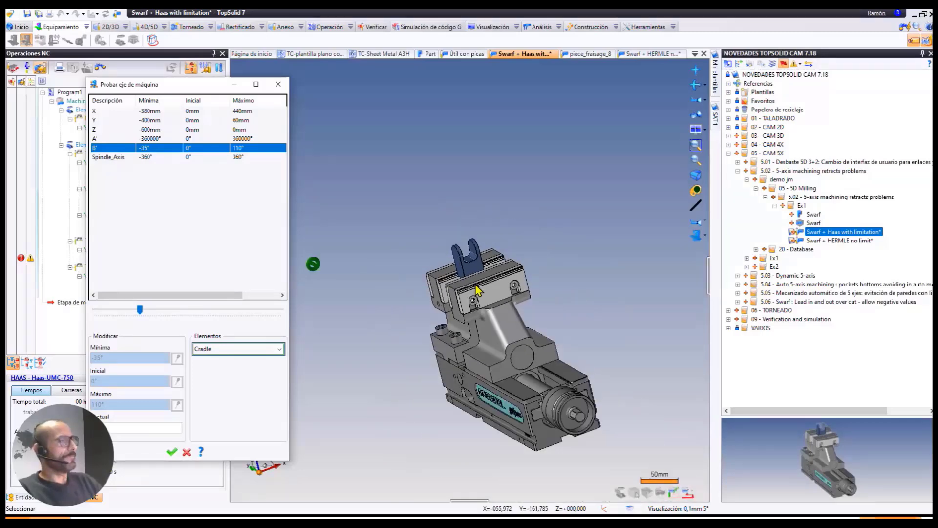
pyautogui.click(696, 235)
pyautogui.scroll(-4, 560, 261)
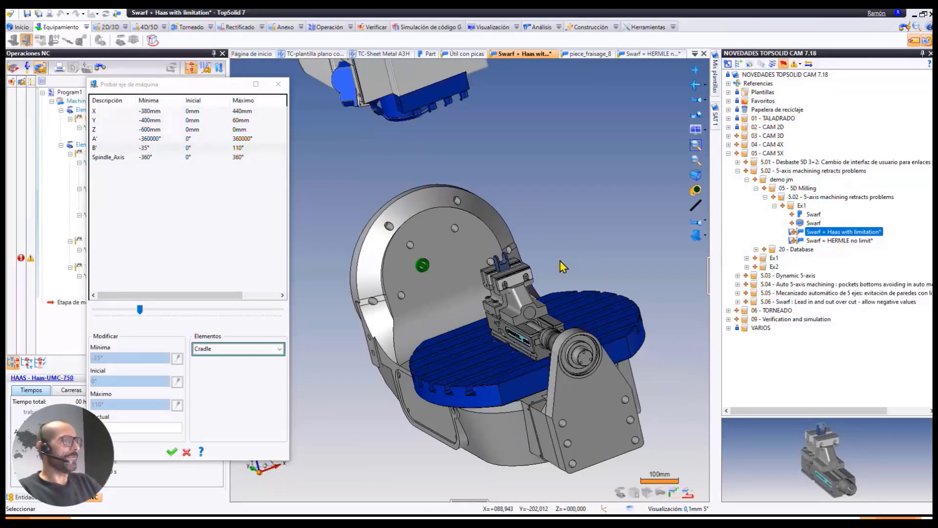
# Tilt the cradle about B' to its 110° maximum, to its -35° minimum and back to the maximum, and end the axis test.
pyautogui.moveTo(140, 309); pyautogui.dragTo(332, 315)
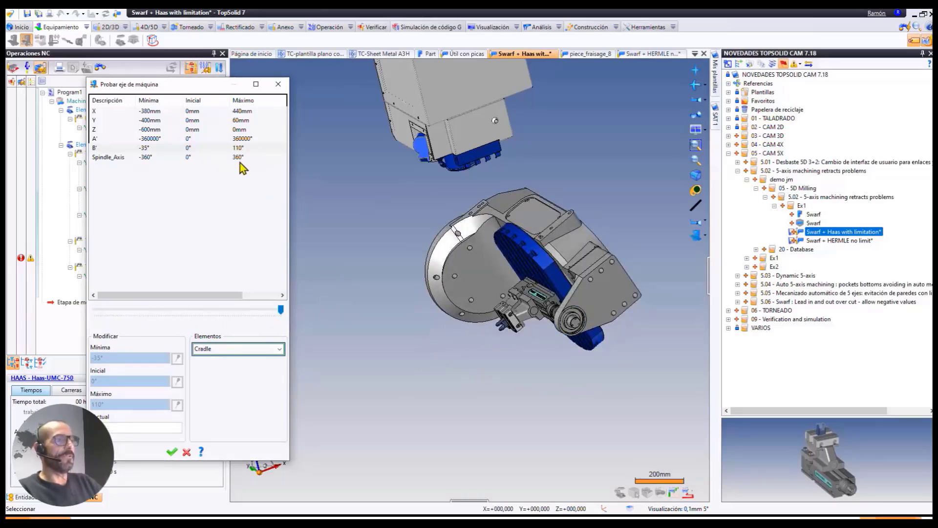
pyautogui.moveTo(281, 310); pyautogui.dragTo(86, 313)
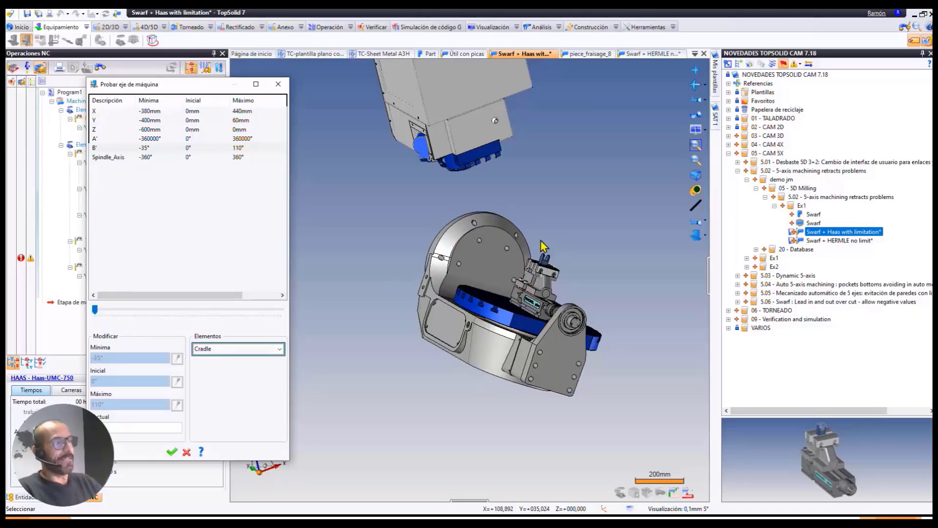
pyautogui.moveTo(95, 312); pyautogui.dragTo(296, 316)
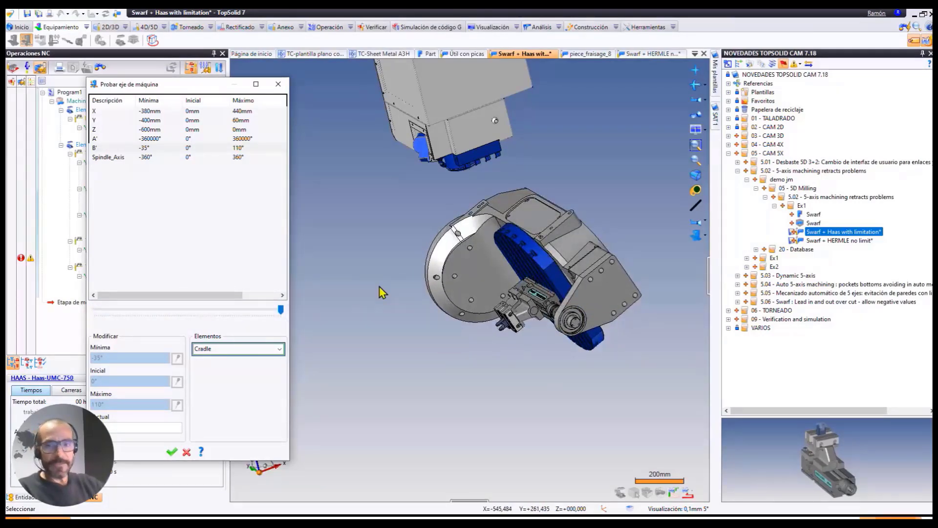
pyautogui.click(278, 84)
# Open the definition of operation 5, Mecanizado en giro en cara y fondo (5X), and validate it.
pyautogui.moveTo(384, 282); pyautogui.dragTo(437, 264, button='middle')
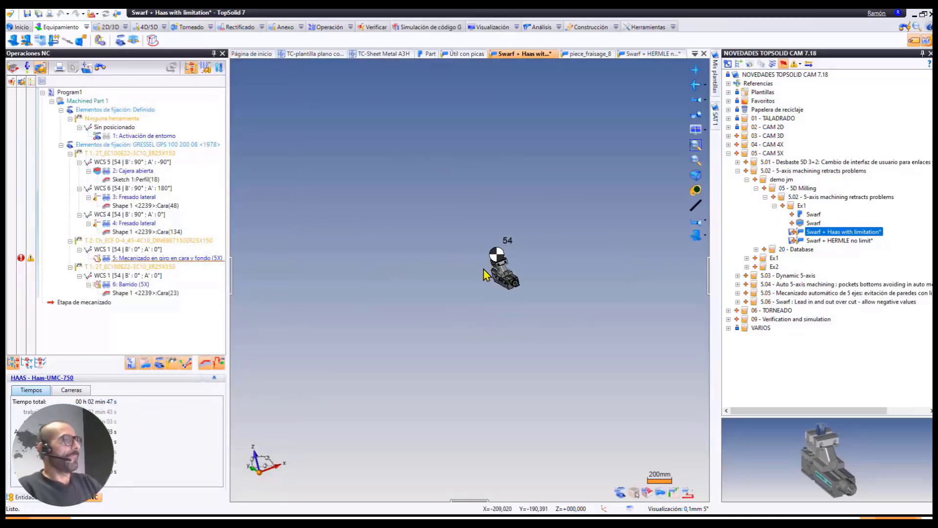
pyautogui.scroll(5, 484, 271)
pyautogui.moveTo(508, 264); pyautogui.dragTo(389, 248, button='middle')
pyautogui.scroll(3, 424, 244)
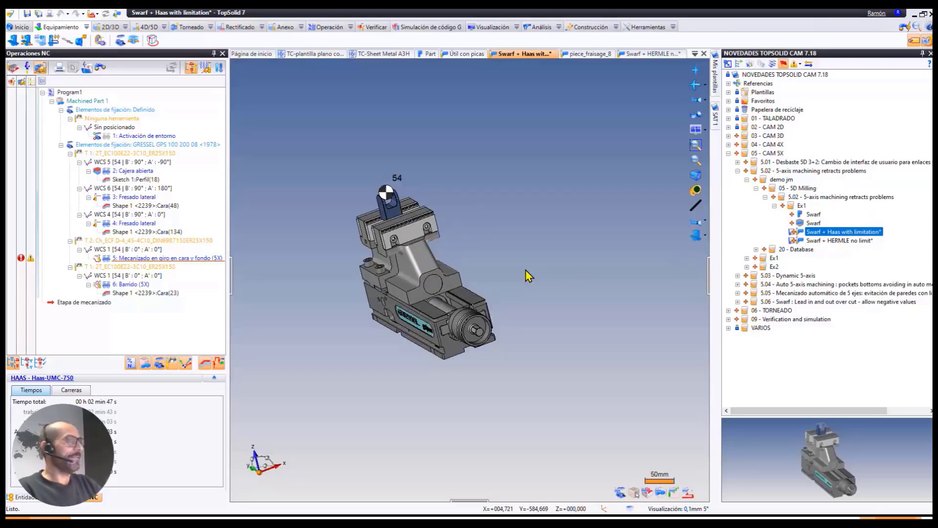
pyautogui.moveTo(528, 272); pyautogui.dragTo(582, 257, button='middle')
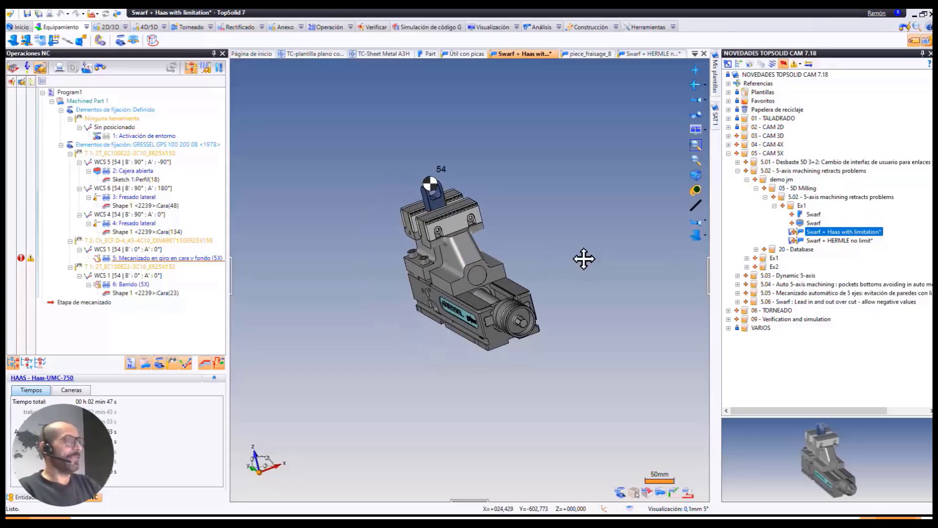
pyautogui.click(137, 262)
pyautogui.doubleClick(138, 267)
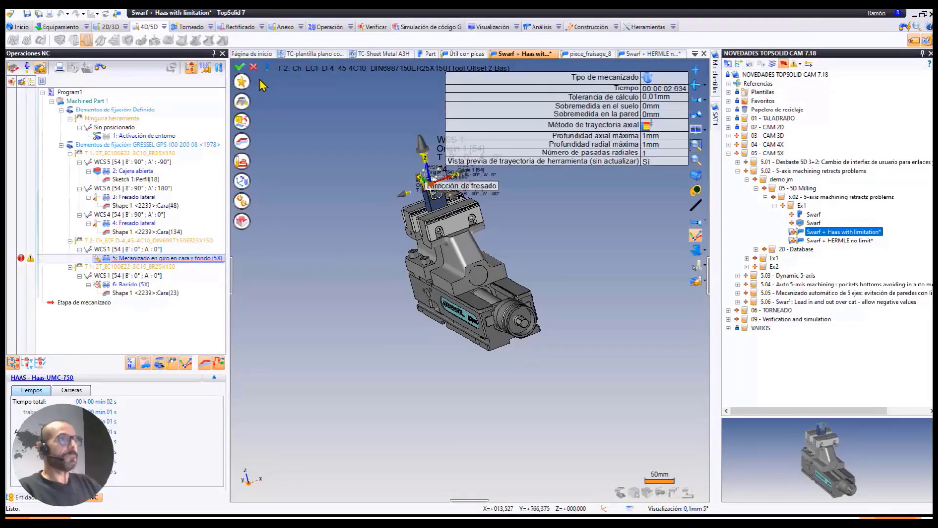
pyautogui.click(240, 67)
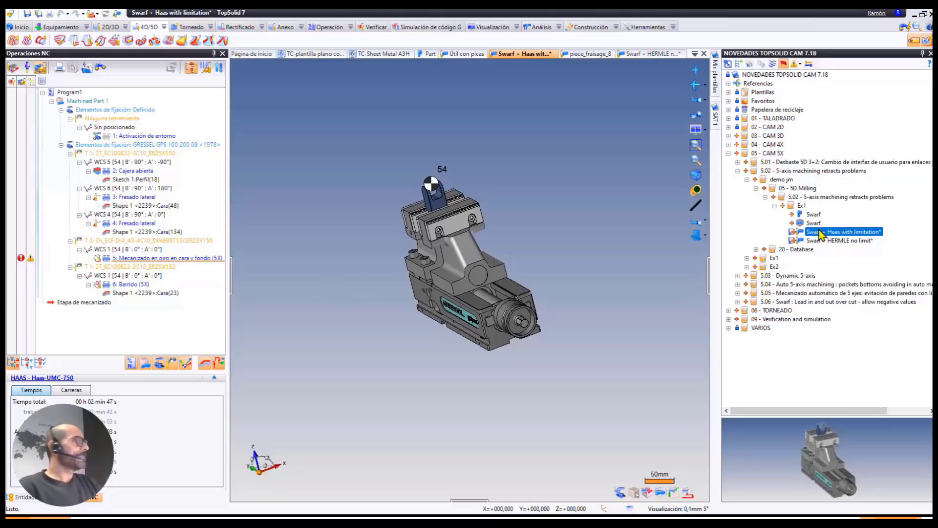
# Reopen operation 5, review the Carreras and Gestión de contracciones options in its Multieje settings, and validate the operation.
pyautogui.doubleClick(158, 258)
pyautogui.scroll(6, 440, 167)
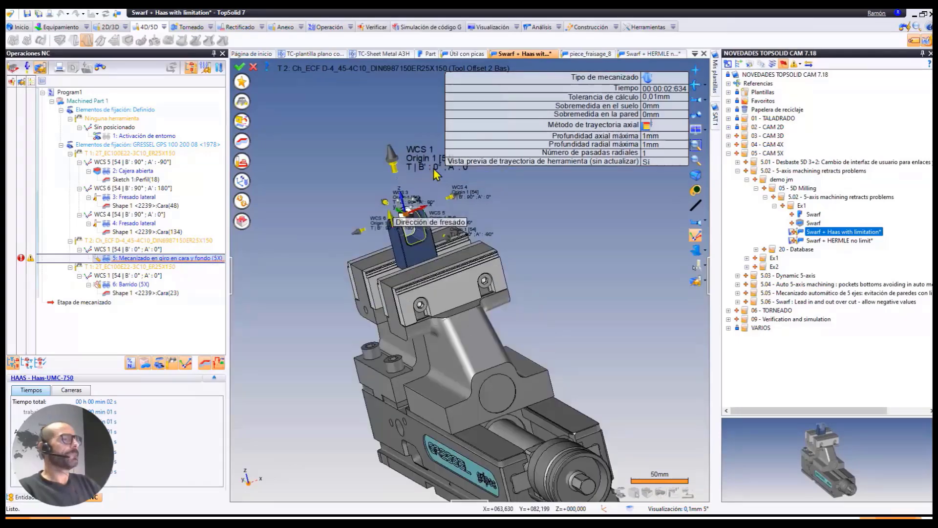
pyautogui.scroll(2, 365, 260)
pyautogui.moveTo(368, 256); pyautogui.dragTo(431, 180, button='middle')
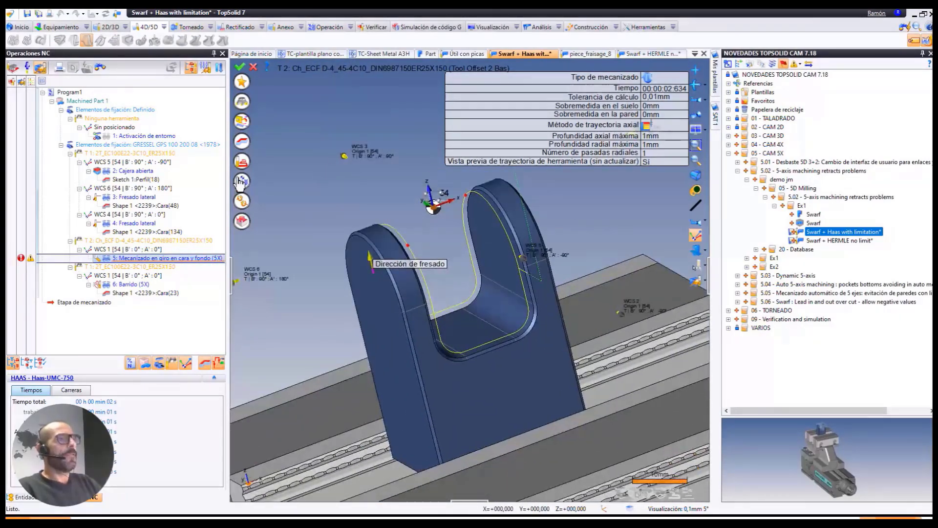
pyautogui.click(238, 202)
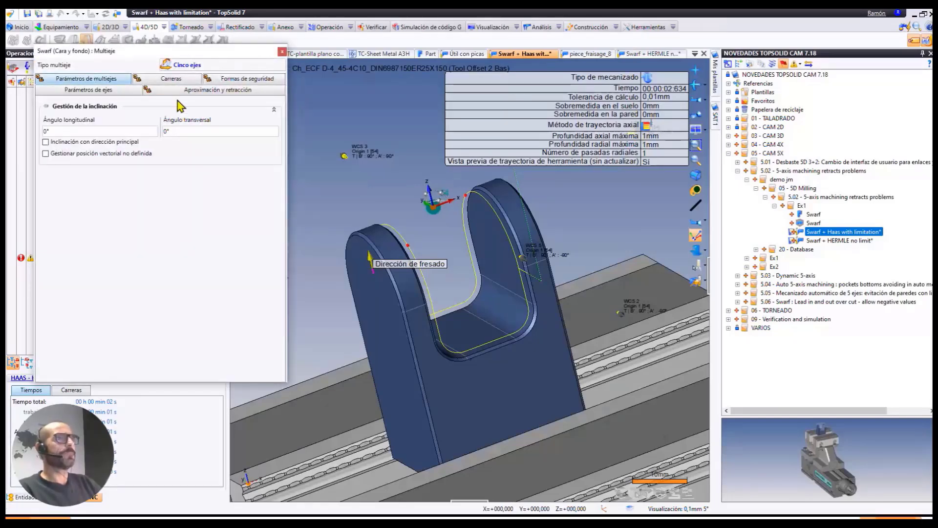
pyautogui.click(180, 84)
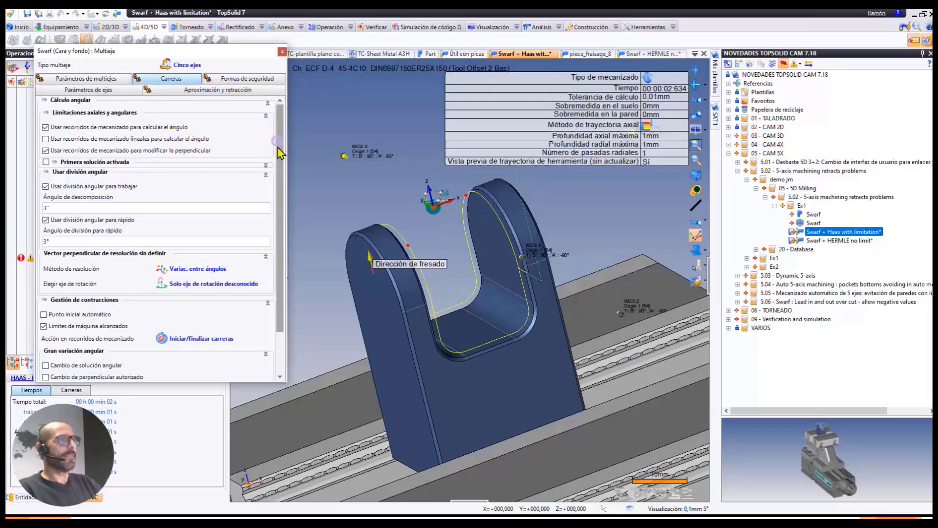
pyautogui.scroll(-5, 254, 293)
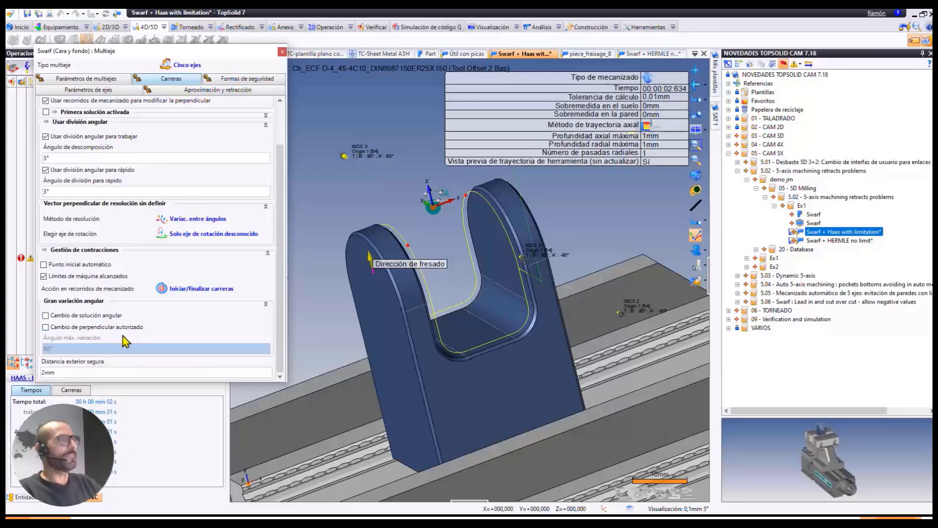
pyautogui.click(283, 51)
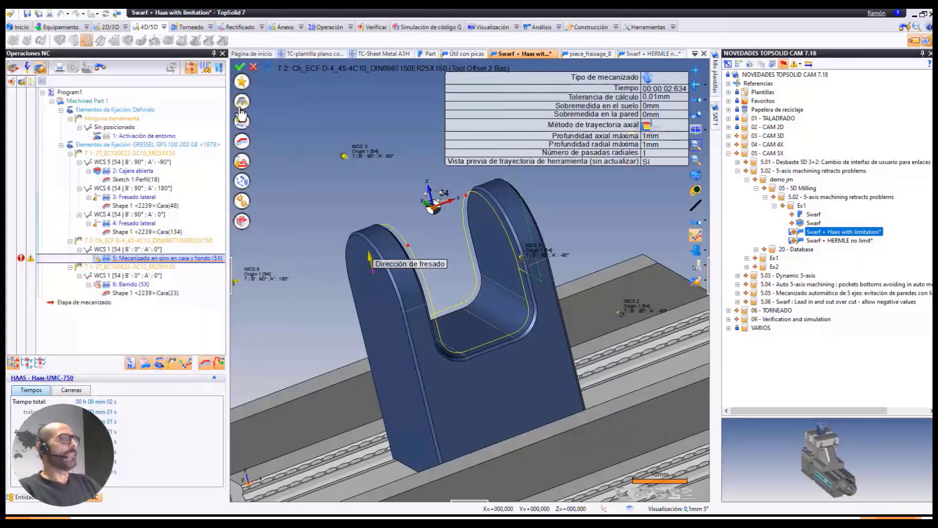
pyautogui.click(240, 67)
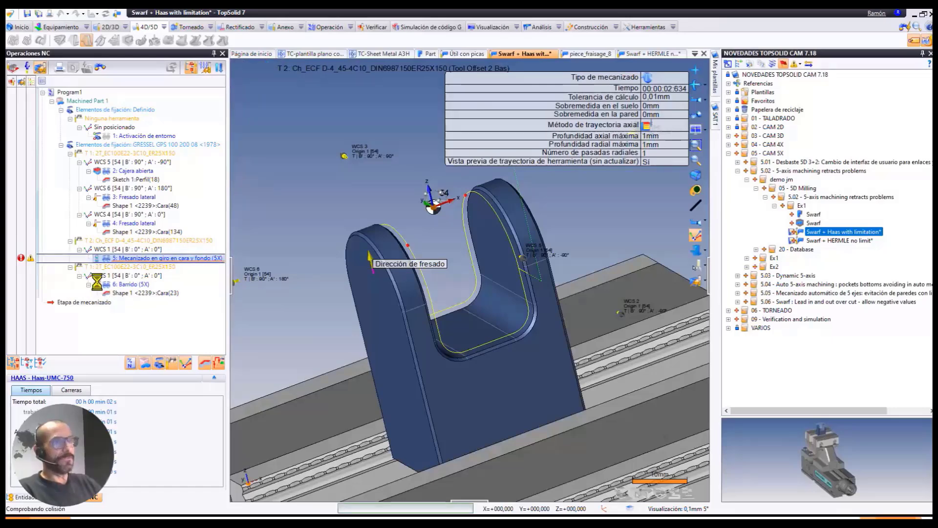
# Simulate operation 5 at a slightly raised simulation speed, follow the tool around the fork's slot edges, and exit the simulation.
pyautogui.click(98, 259)
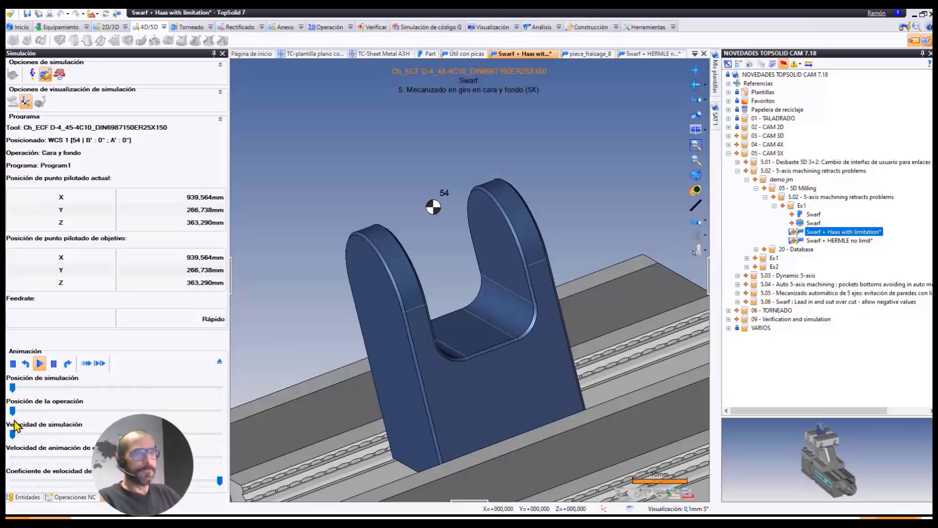
pyautogui.moveTo(10, 435); pyautogui.dragTo(16, 439)
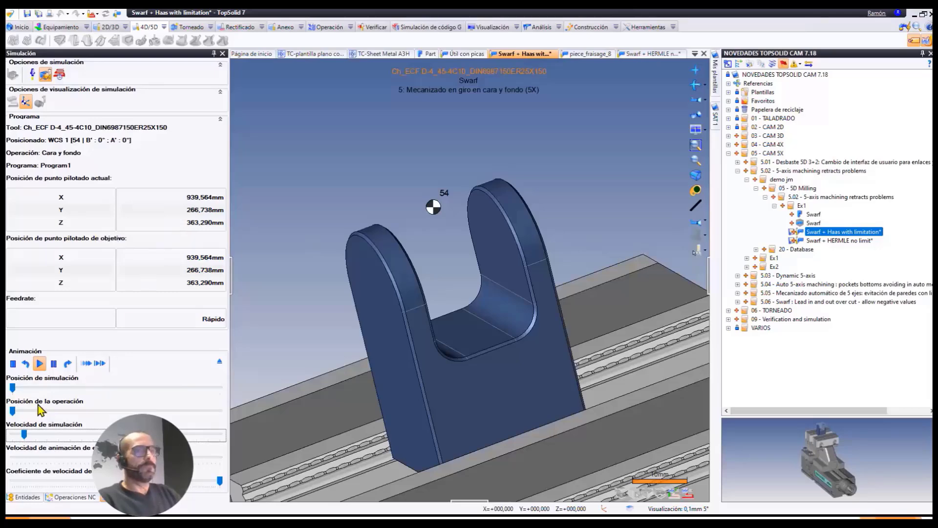
pyautogui.click(40, 367)
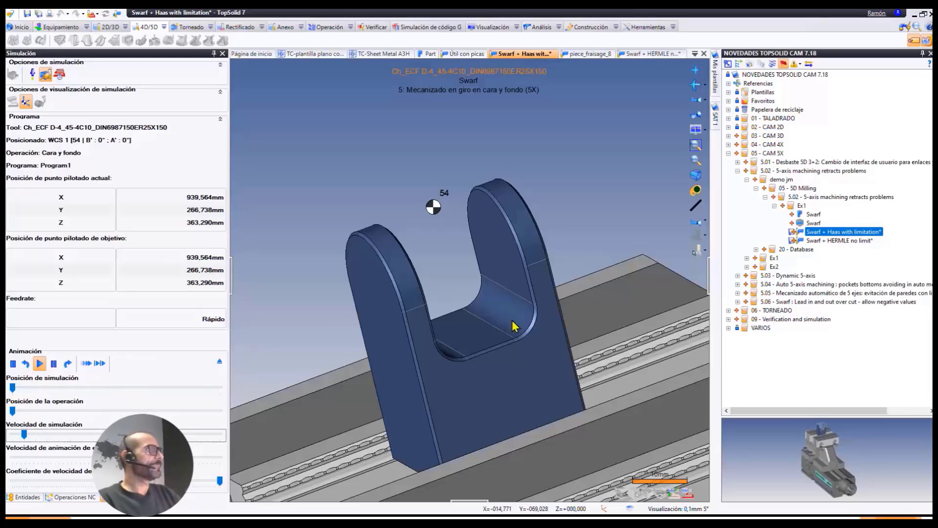
pyautogui.scroll(-3, 515, 327)
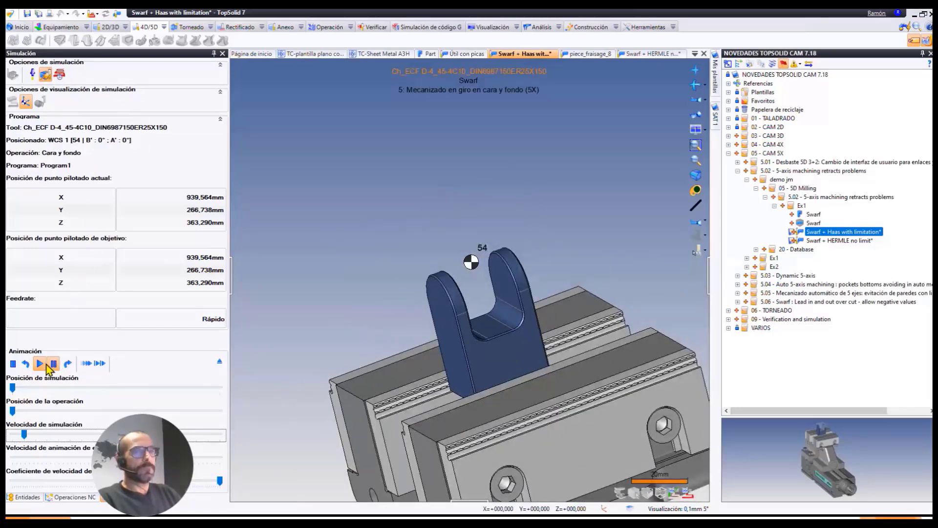
pyautogui.click(88, 364)
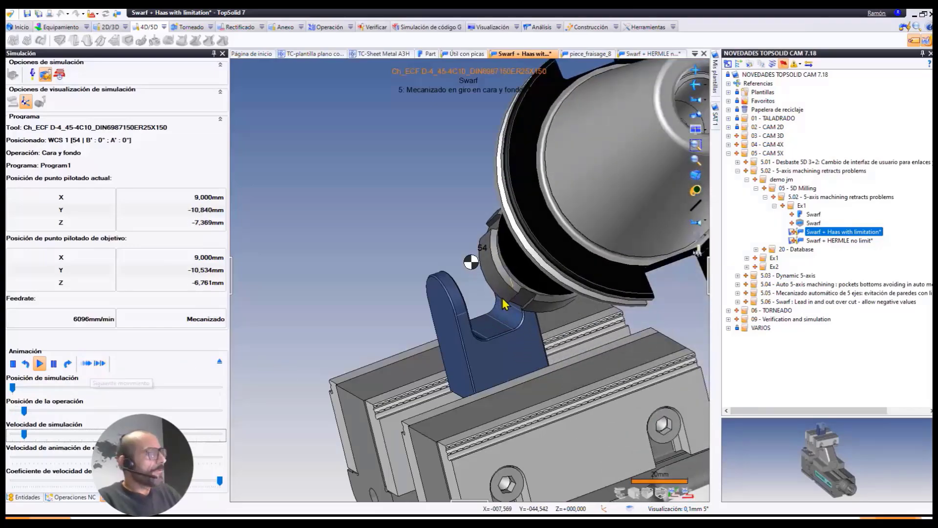
pyautogui.scroll(5, 475, 307)
pyautogui.scroll(-3, 438, 310)
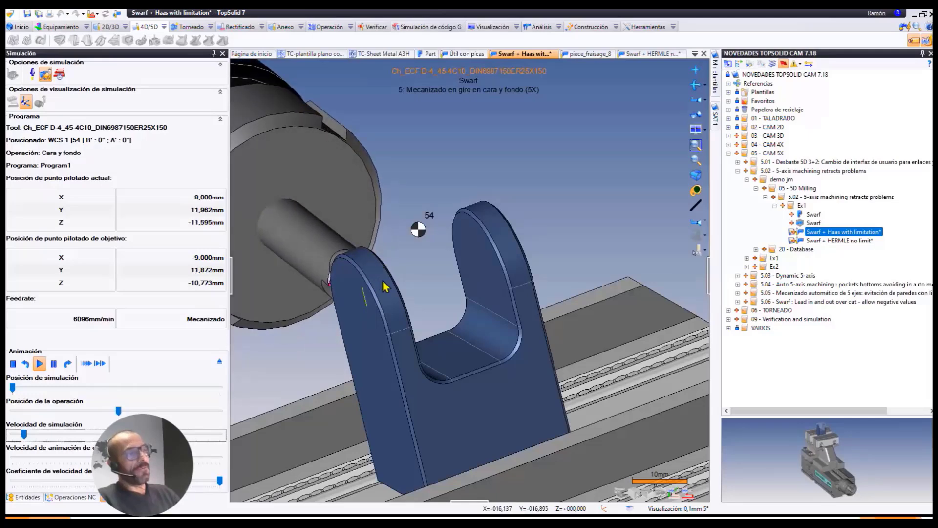
pyautogui.scroll(-3, 386, 275)
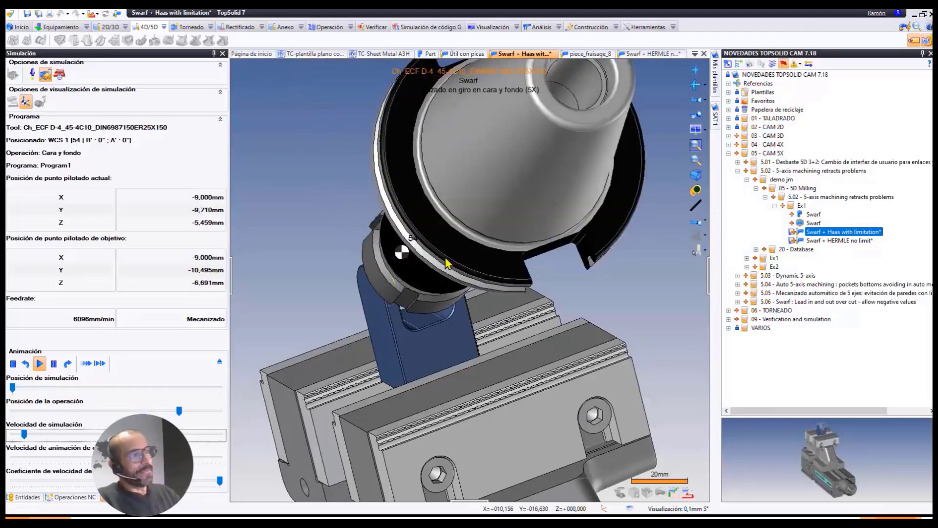
pyautogui.press('Escape')
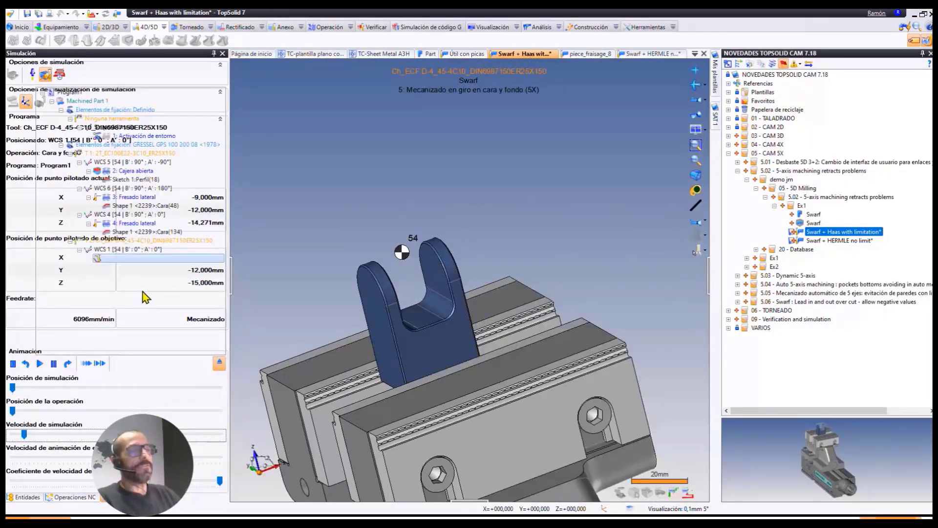
# Enable Cambio de perpendicular autorizado in the Multieje stroke settings of operation 5, Mecanizado en giro en cara y fondo (5X), and validate the operation.
pyautogui.doubleClick(141, 258)
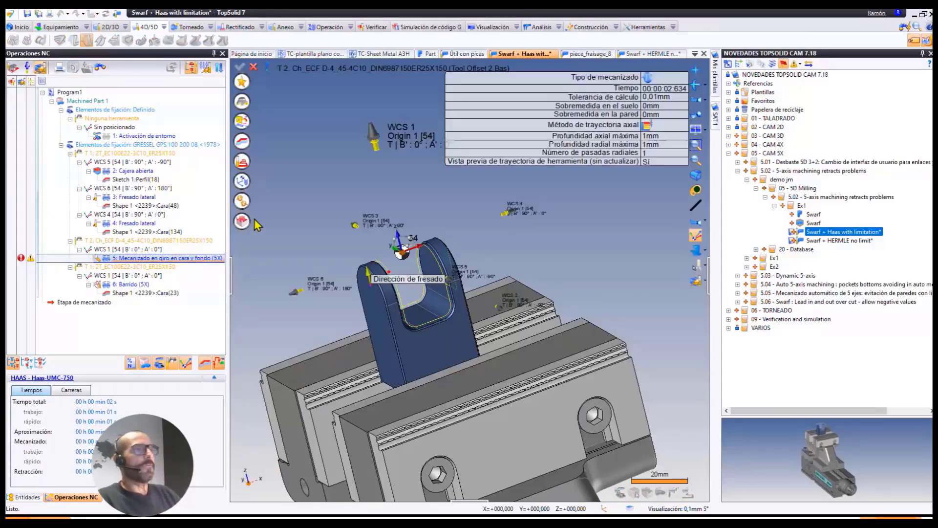
pyautogui.click(242, 162)
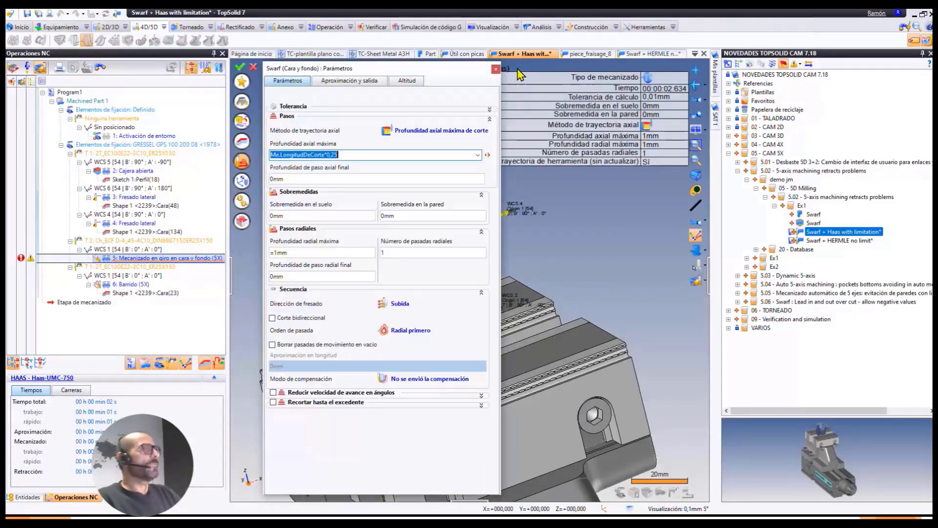
pyautogui.click(496, 69)
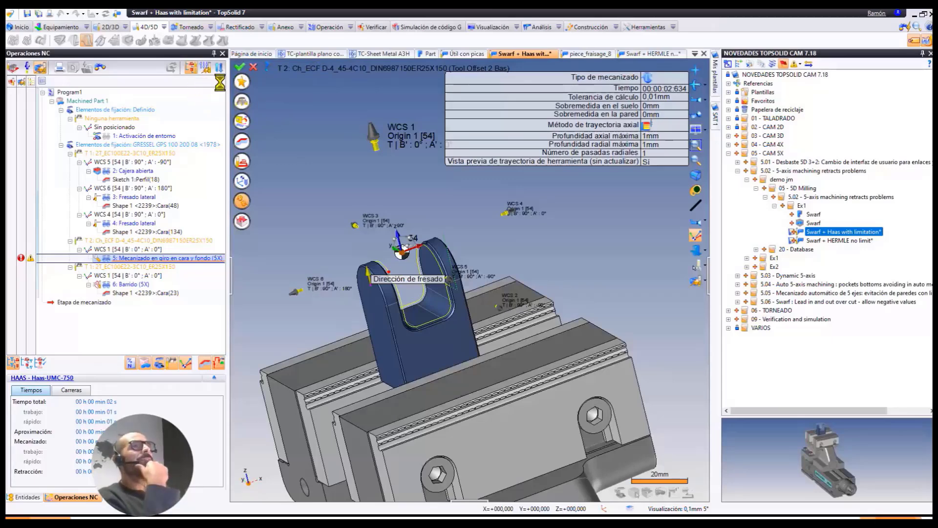
pyautogui.click(236, 82)
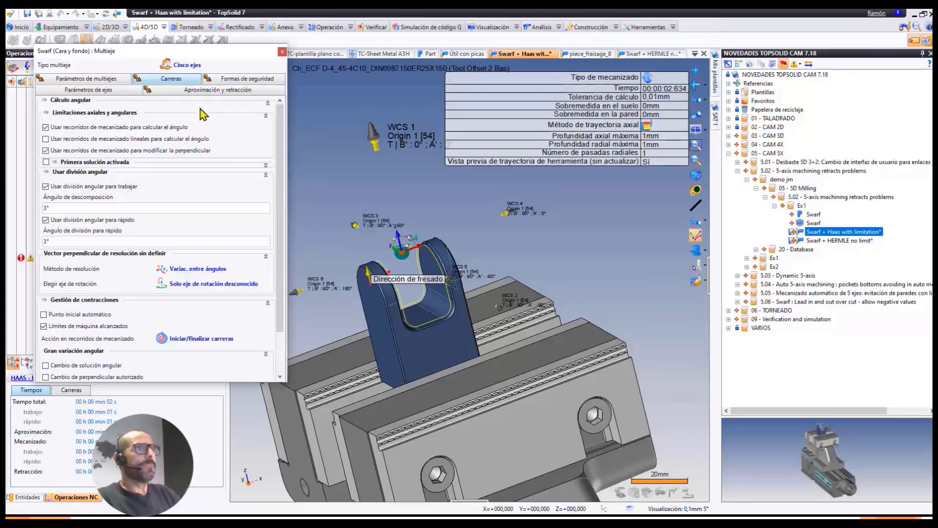
pyautogui.scroll(-3, 100, 323)
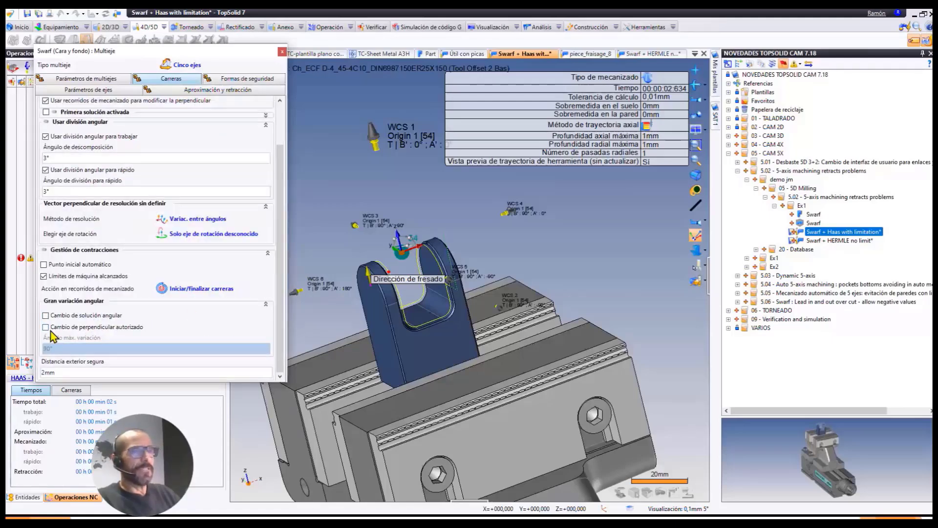
pyautogui.click(98, 326)
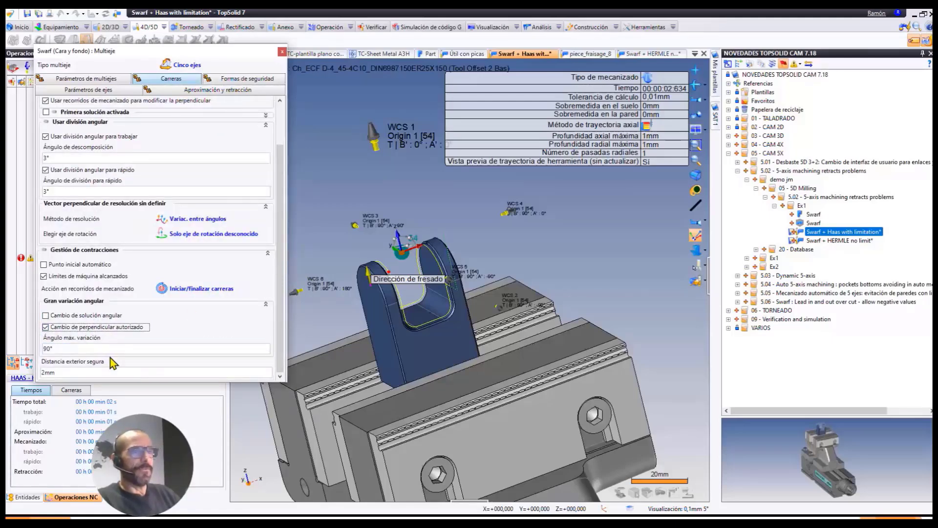
pyautogui.click(283, 52)
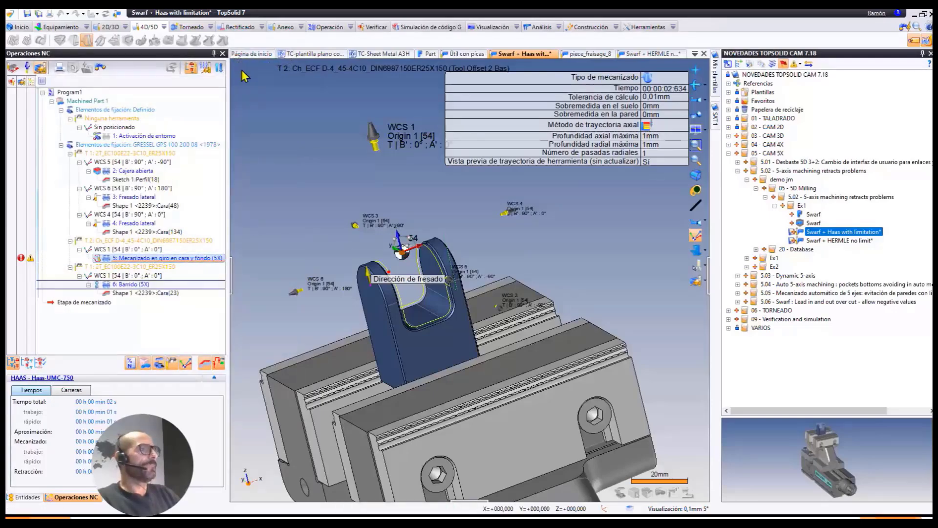
# Simulate operation 5 and follow the conical tool around the slot and over the rounded tips of the fork.
pyautogui.scroll(5, 425, 253)
pyautogui.scroll(-3, 425, 254)
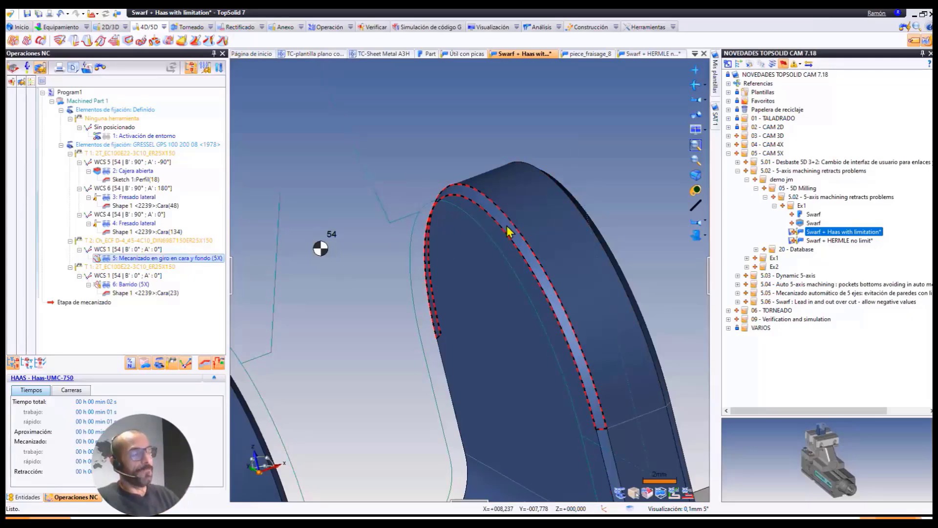
pyautogui.scroll(-2, 453, 210)
pyautogui.moveTo(452, 210); pyautogui.dragTo(488, 180, button='middle')
pyautogui.scroll(-1, 482, 178)
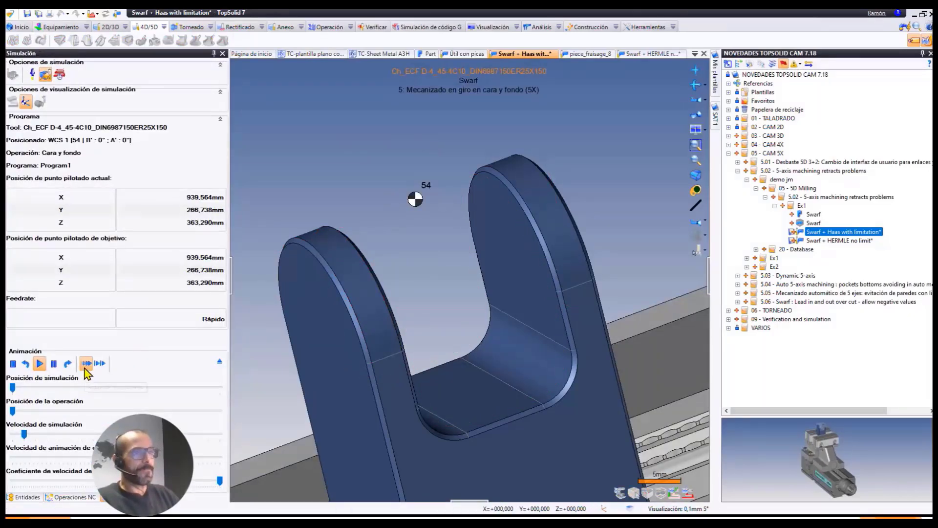
pyautogui.click(87, 363)
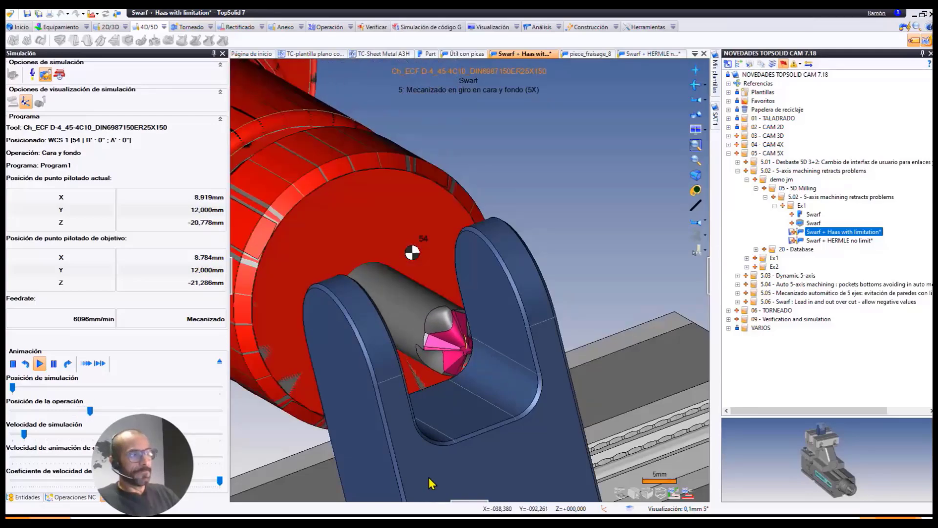
pyautogui.scroll(-2, 452, 393)
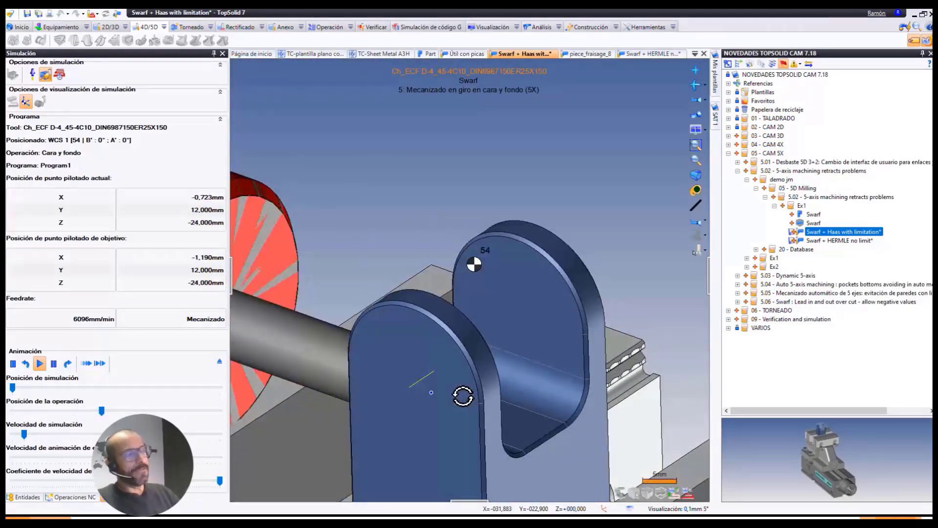
pyautogui.scroll(-2, 497, 361)
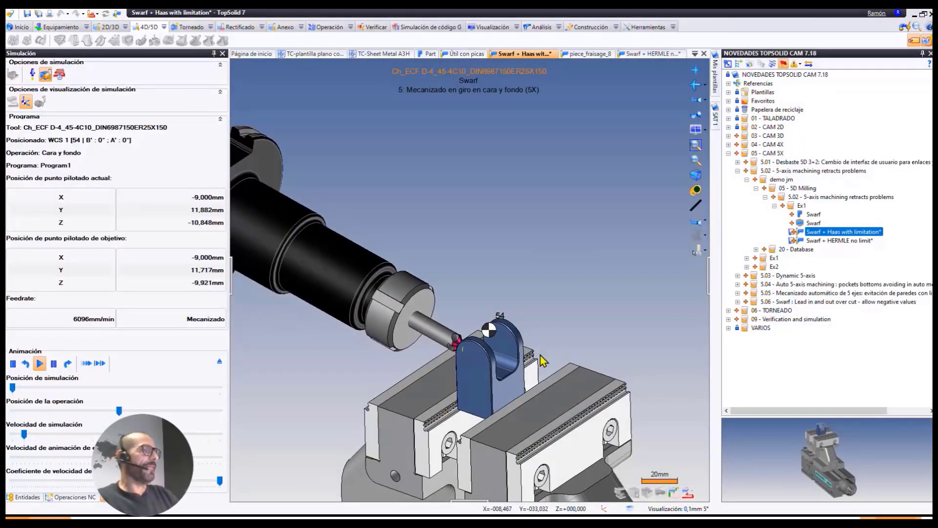
pyautogui.scroll(4, 493, 372)
pyautogui.scroll(-3, 491, 381)
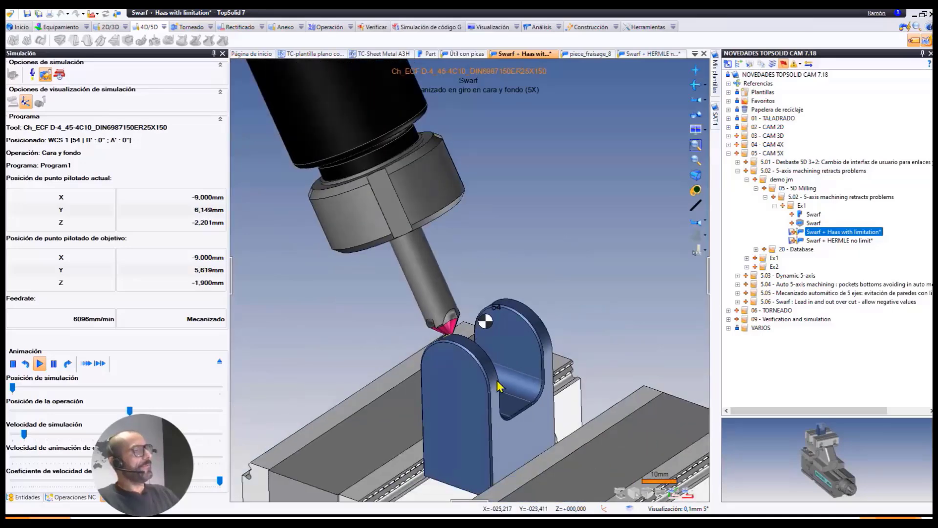
pyautogui.scroll(4, 482, 383)
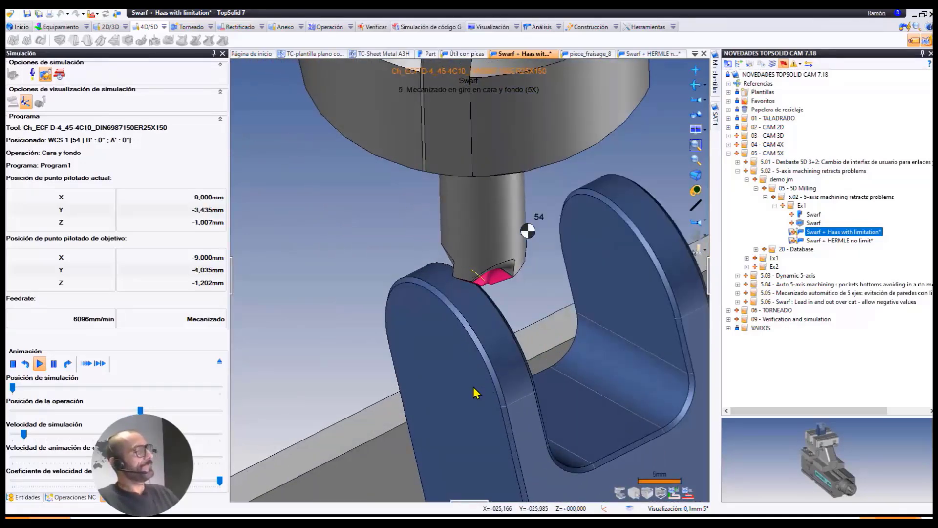
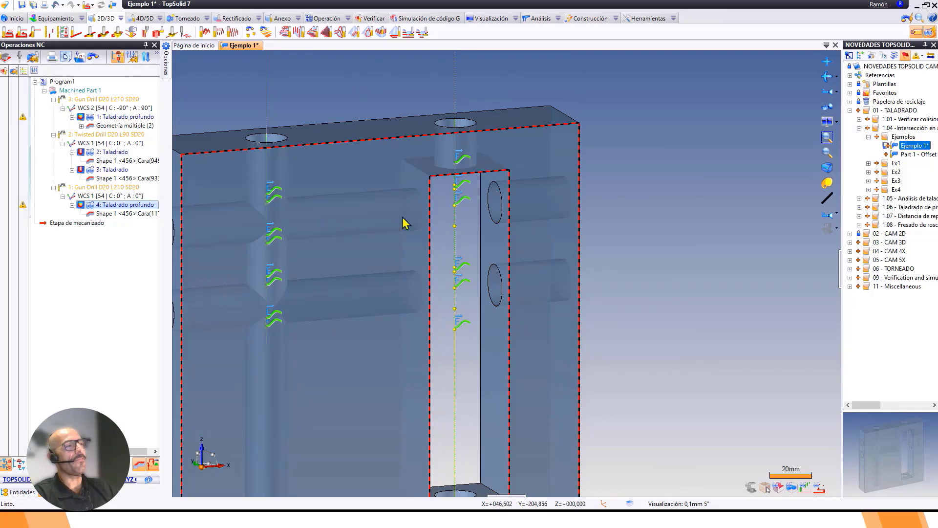
# Review the Intersecciones de taladrado settings of deep drilling operation 4 in Ejemplo 1, examine its drilled hole, and validate the operation.
pyautogui.scroll(-5, 562, 279)
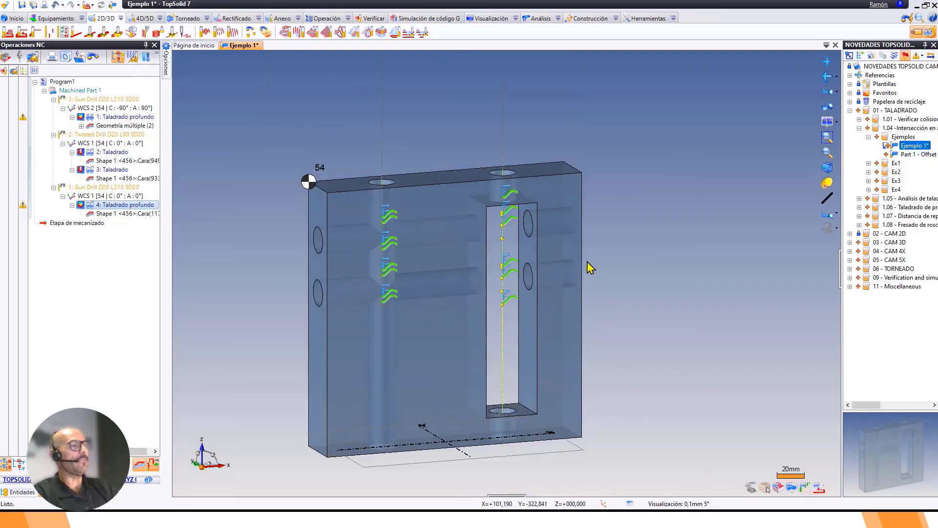
pyautogui.doubleClick(114, 206)
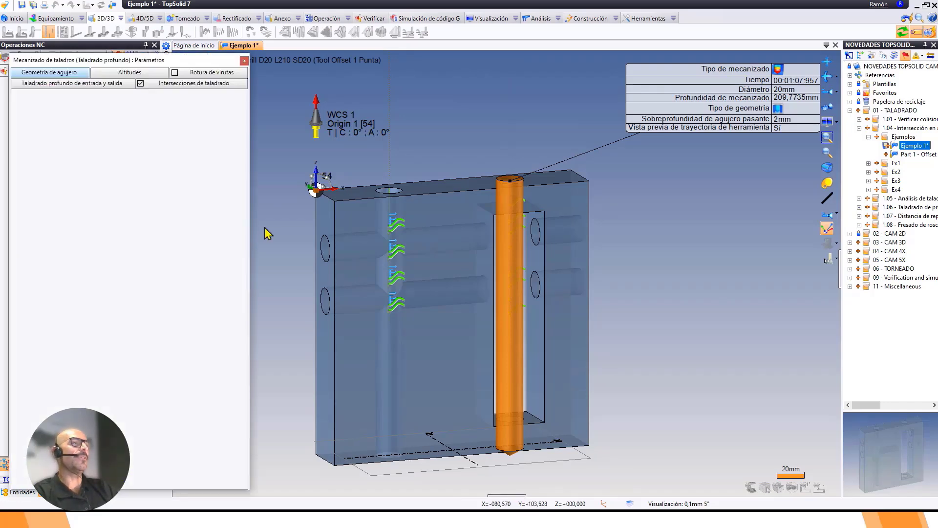
pyautogui.click(195, 84)
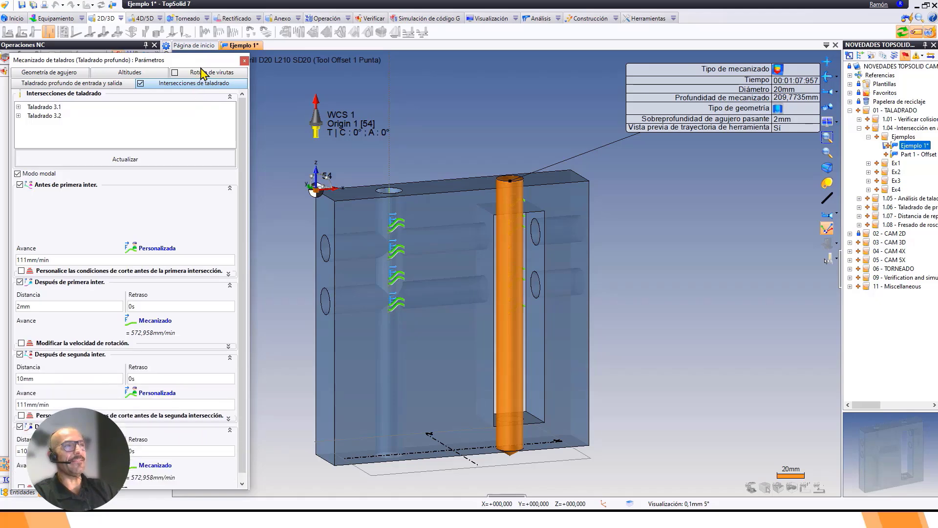
pyautogui.moveTo(198, 60); pyautogui.dragTo(295, 46)
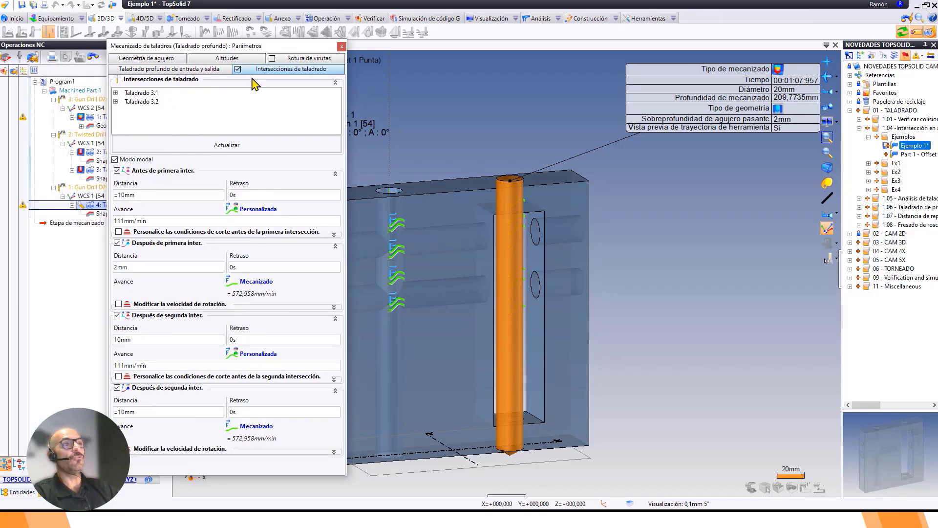
pyautogui.moveTo(482, 237); pyautogui.dragTo(598, 239, button='middle')
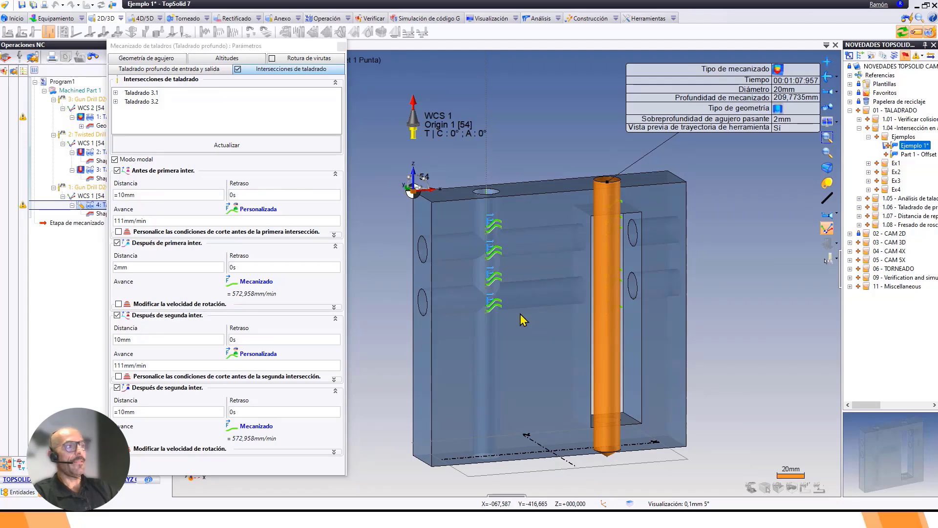
pyautogui.click(341, 46)
pyautogui.scroll(3, 465, 251)
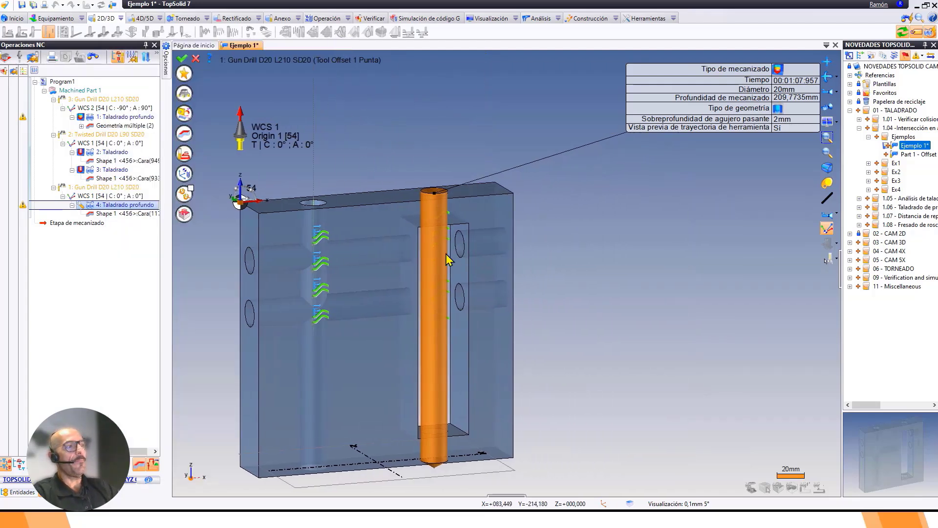
pyautogui.scroll(3, 453, 251)
pyautogui.scroll(-1, 446, 267)
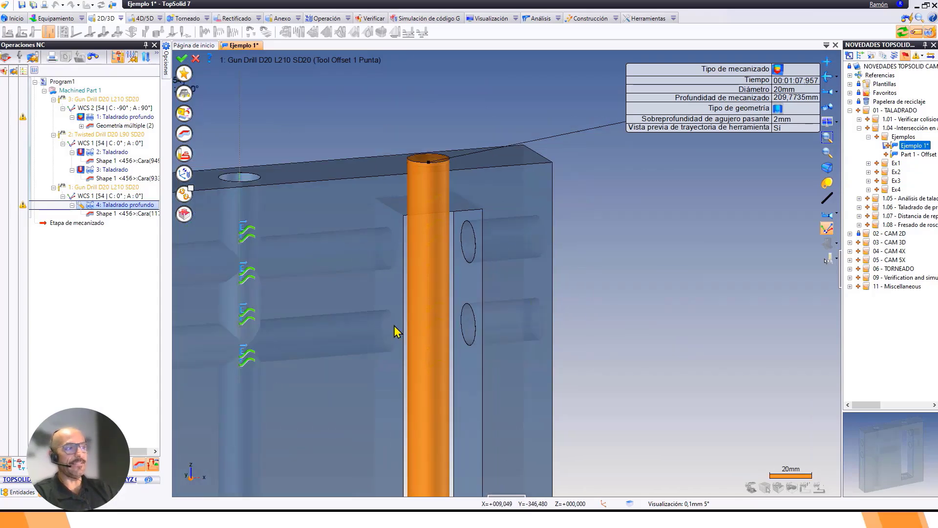
pyautogui.scroll(-3, 722, 301)
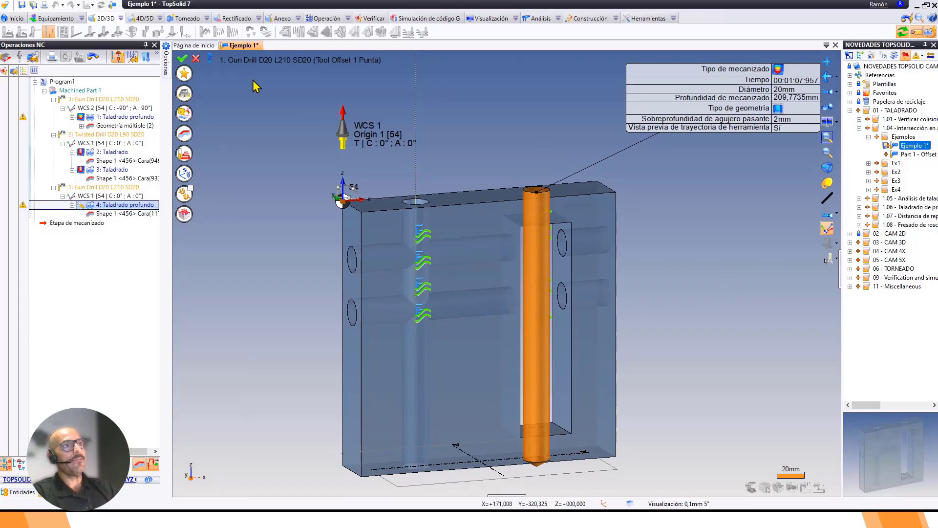
pyautogui.click(181, 58)
# Set the intersection detection method to Excedente in the document's CAM drilling options, and validate the change.
pyautogui.moveTo(168, 60)
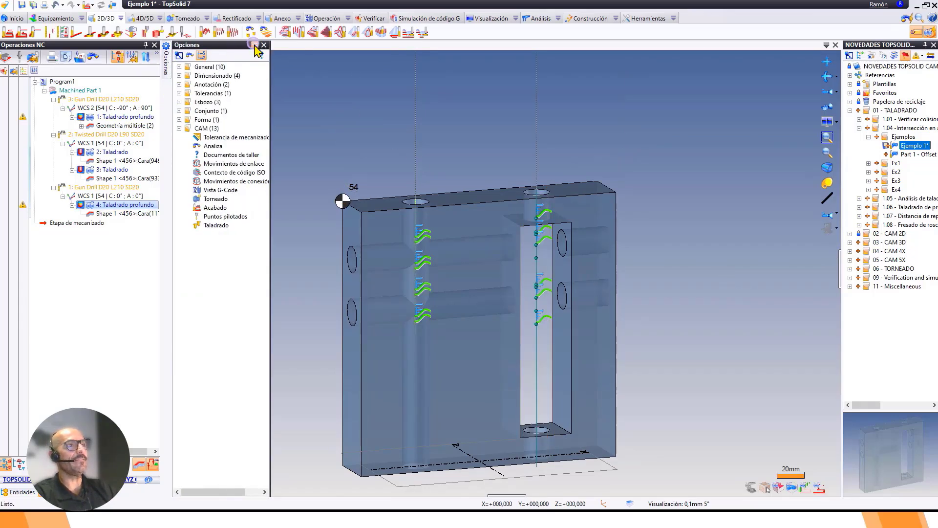
pyautogui.click(255, 44)
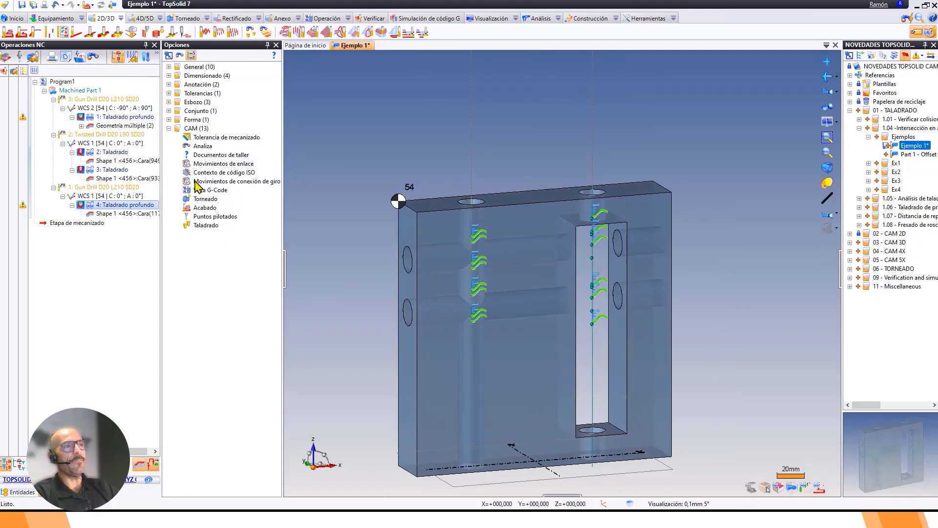
pyautogui.click(206, 226)
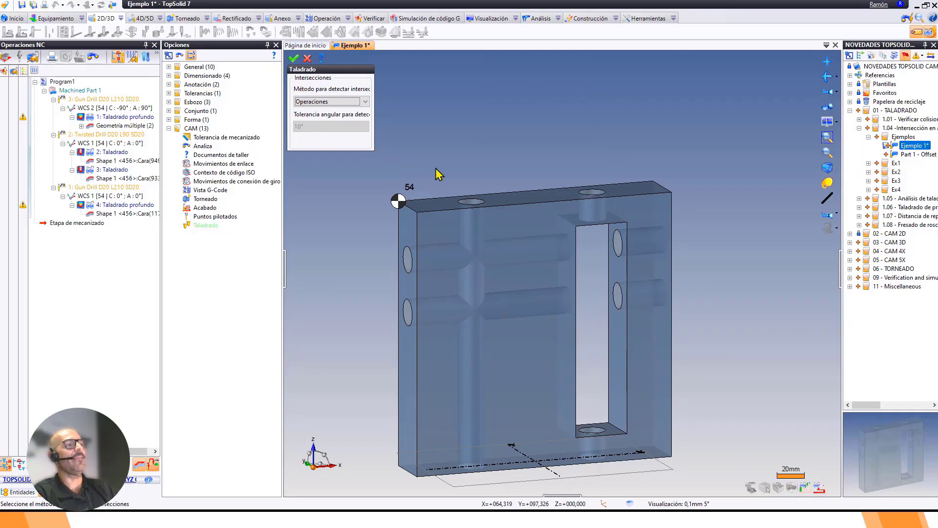
pyautogui.click(366, 102)
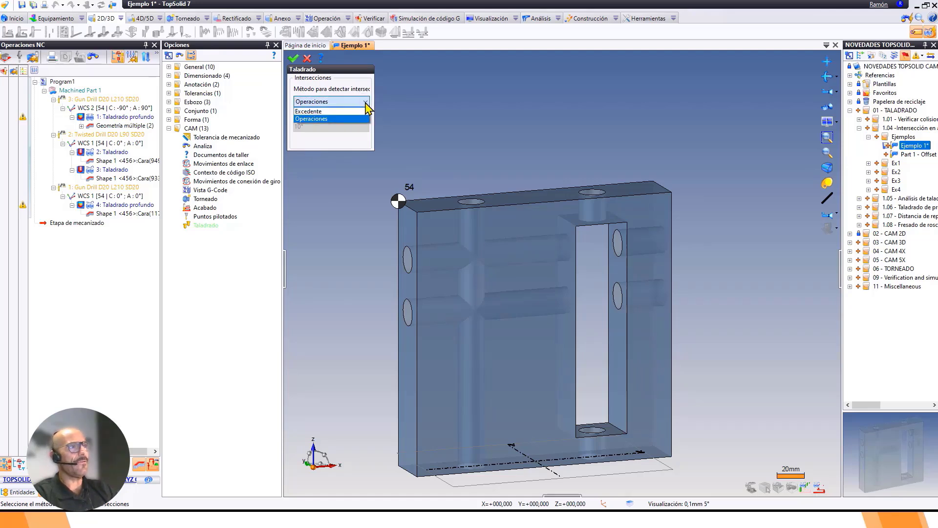
pyautogui.click(317, 111)
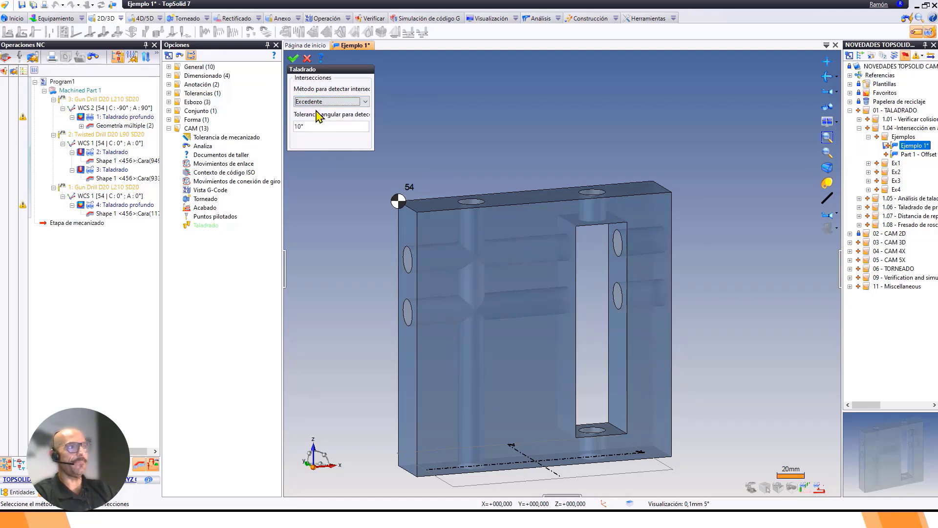
pyautogui.click(294, 58)
pyautogui.click(267, 45)
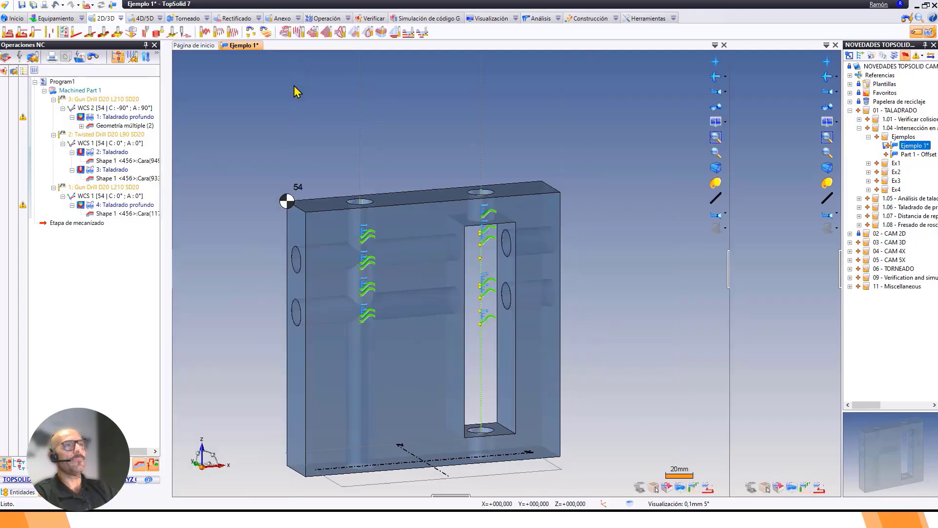
# Re-execute deep drilling operation 4 and inspect its recalculated path around the lower face of the rectangular window.
pyautogui.moveTo(386, 122); pyautogui.dragTo(399, 98, button='middle')
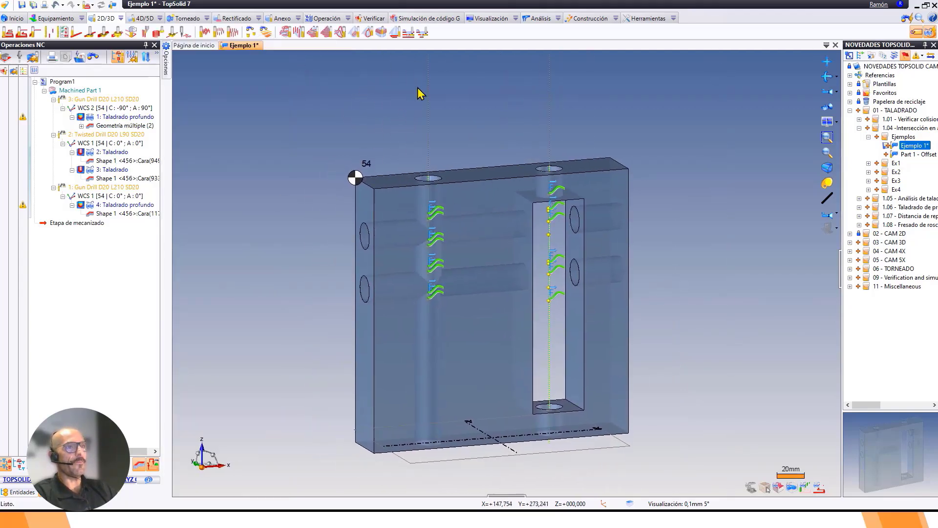
pyautogui.rightClick(113, 208)
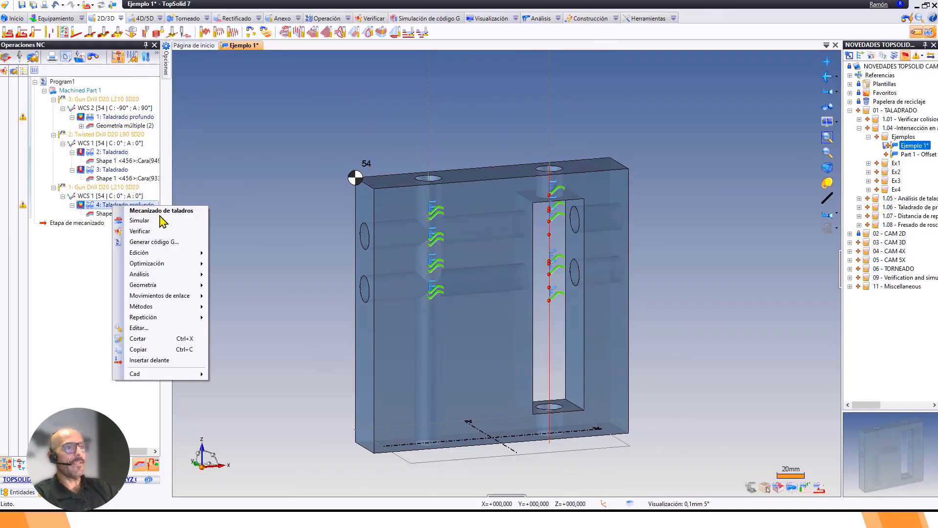
pyautogui.moveTo(146, 254)
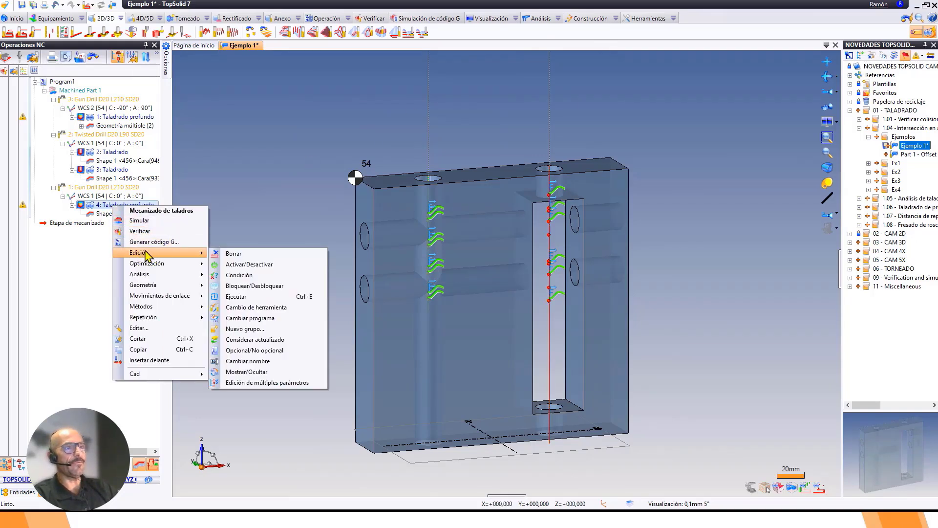
pyautogui.click(237, 306)
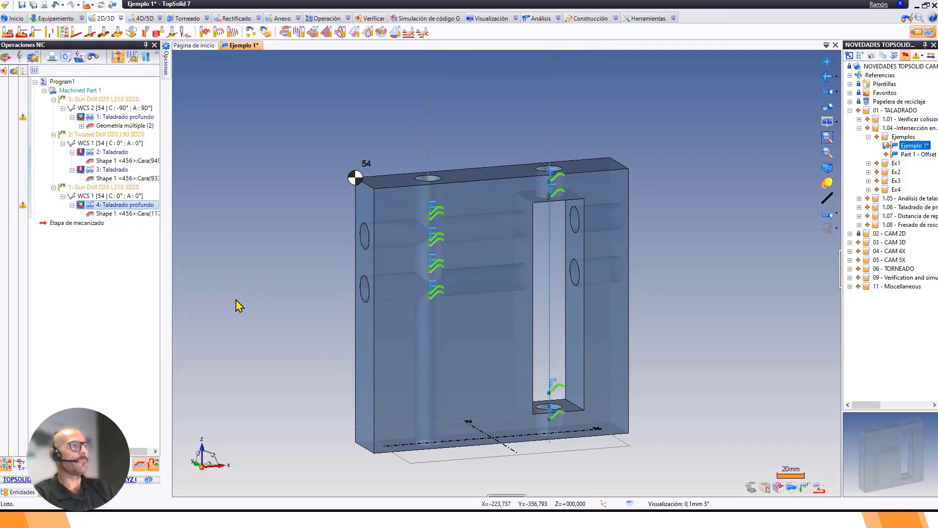
pyautogui.moveTo(330, 255); pyautogui.dragTo(288, 198, button='middle')
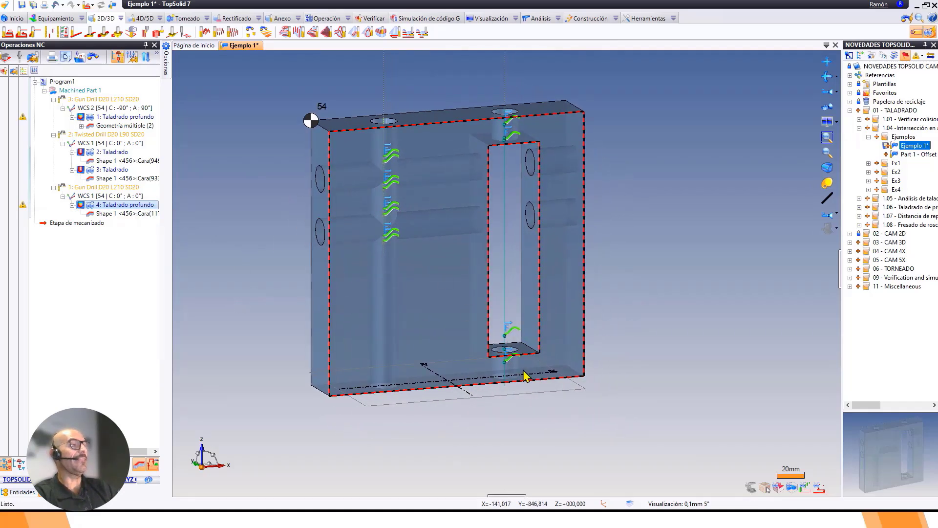
pyautogui.scroll(5, 499, 386)
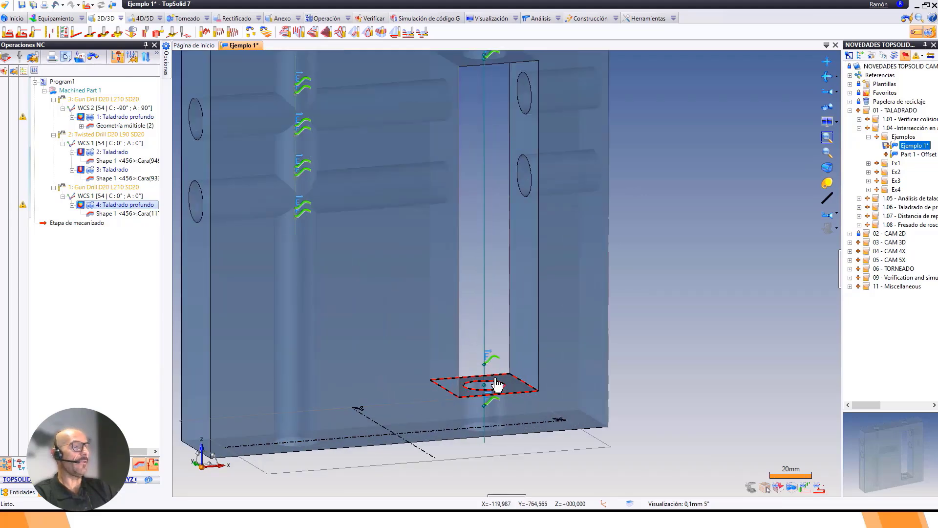
# Display the remaining stock of the drilled block in Ejemplo 1, and save the document.
pyautogui.scroll(-5, 503, 461)
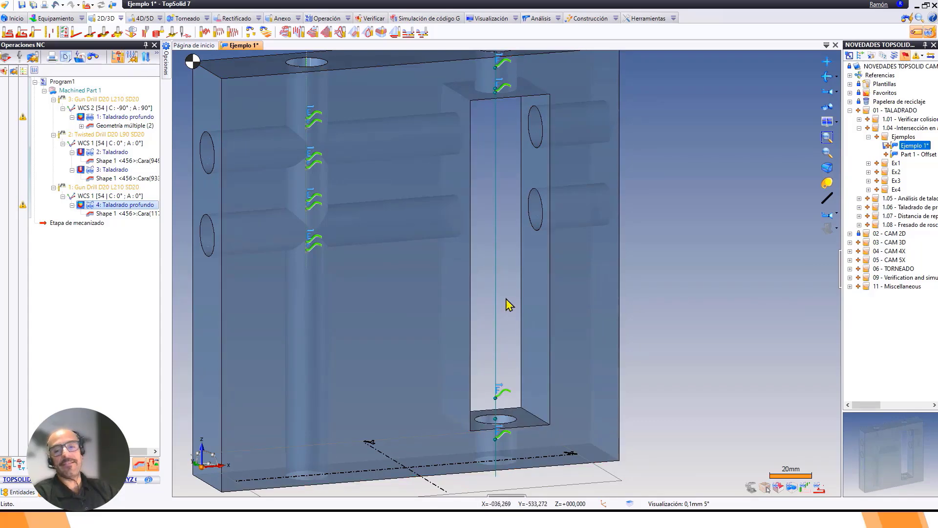
pyautogui.moveTo(738, 369); pyautogui.dragTo(781, 394, button='middle')
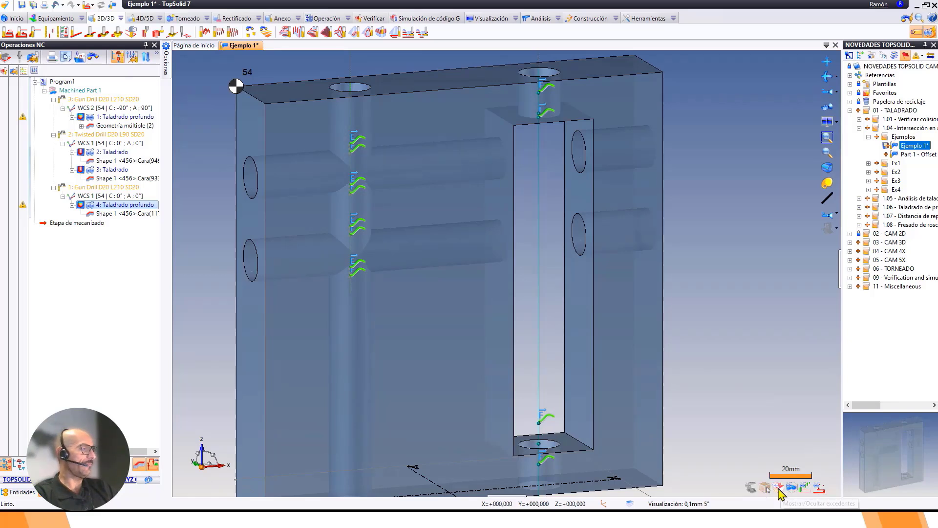
pyautogui.click(792, 488)
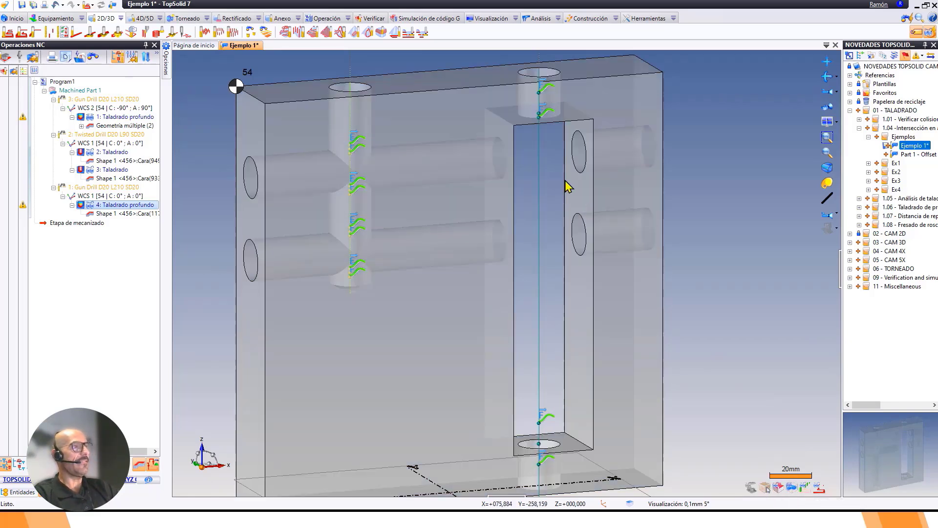
pyautogui.hotkey('ctrl', 's')
pyautogui.rightClick(470, 290)
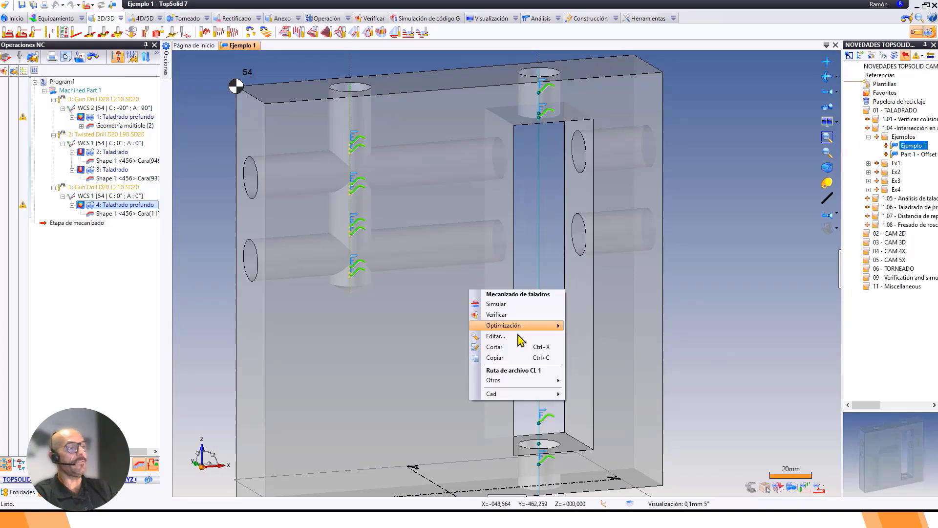
pyautogui.click(721, 381)
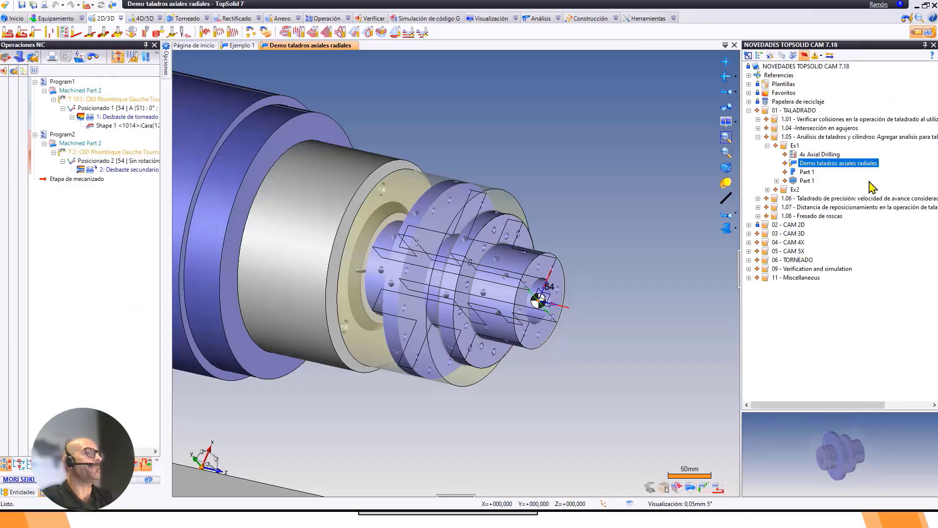
# Create a drilling operation on an 8 mm radial hole in the stepped shaft's middle flange.
pyautogui.moveTo(612, 255); pyautogui.dragTo(635, 272, button='middle')
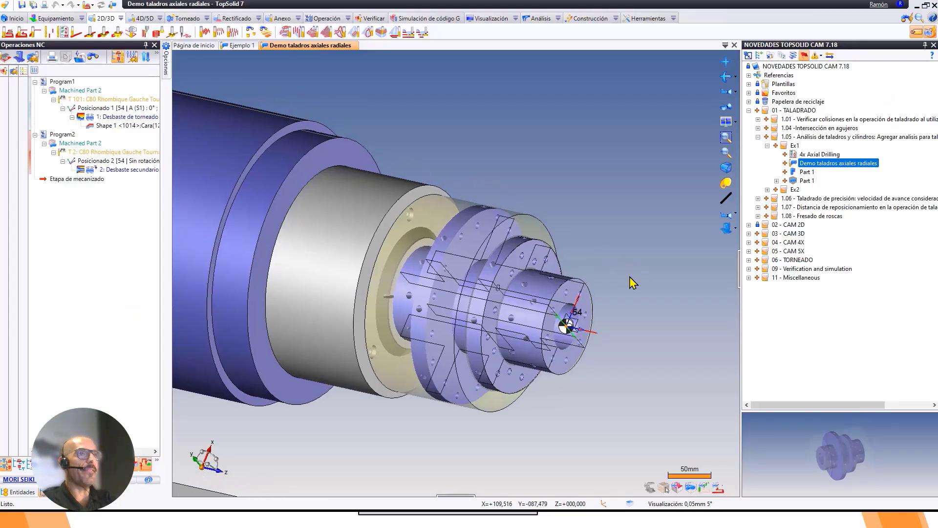
pyautogui.moveTo(569, 182); pyautogui.dragTo(536, 111, button='middle')
pyautogui.scroll(2, 457, 209)
pyautogui.scroll(3, 447, 262)
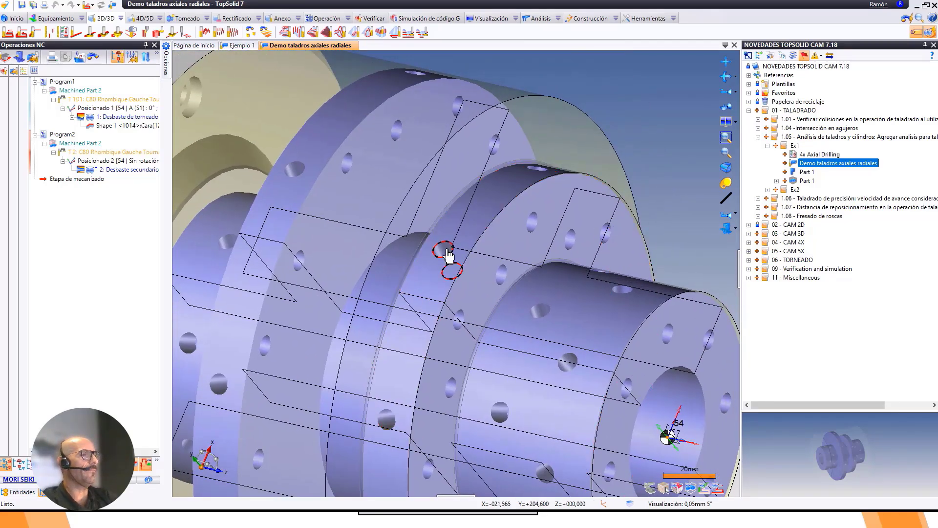
pyautogui.rightClick(445, 252)
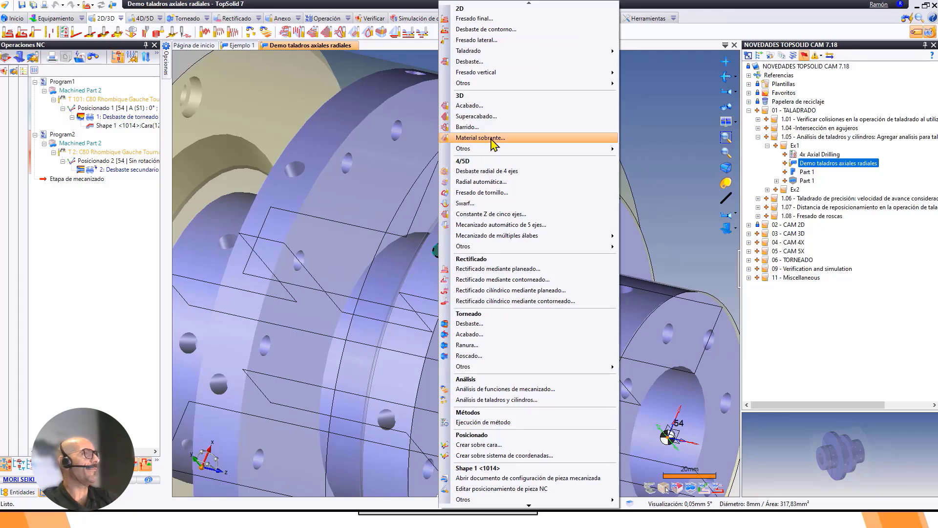
pyautogui.click(674, 51)
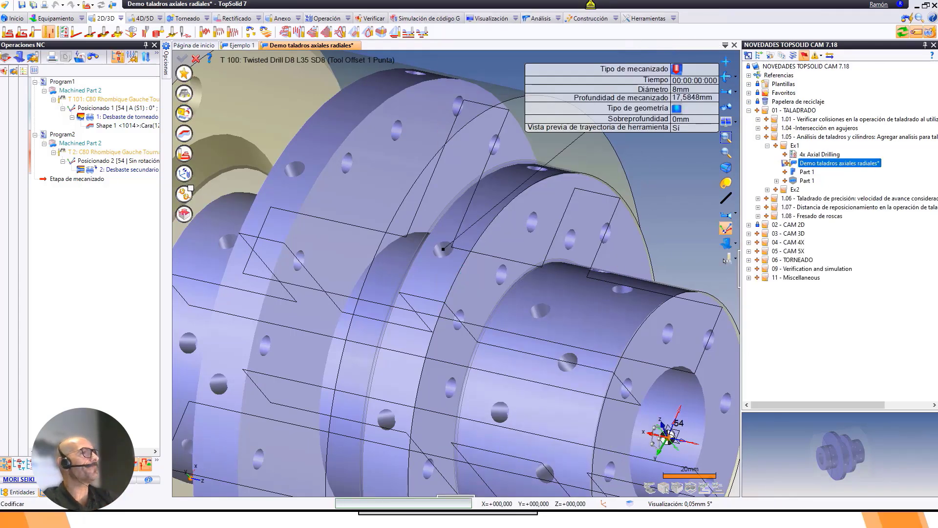
pyautogui.scroll(-3, 473, 251)
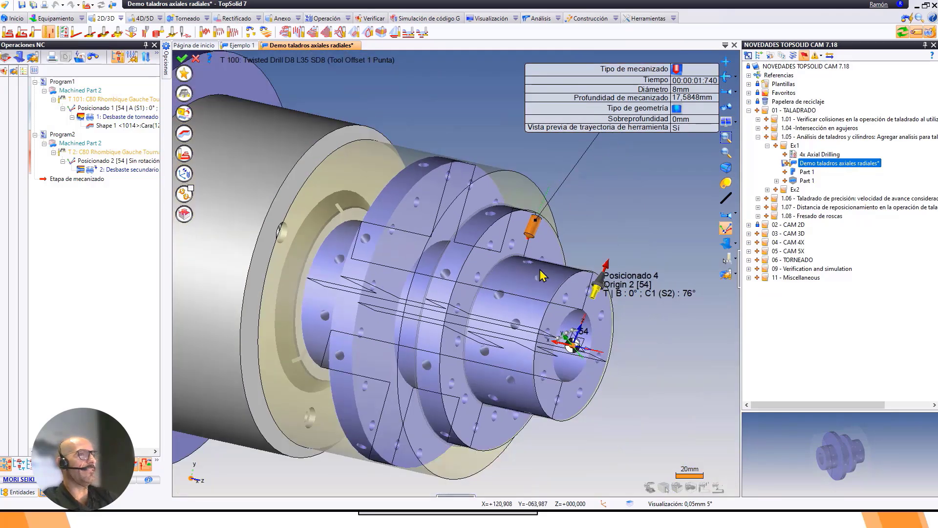
pyautogui.moveTo(548, 248); pyautogui.dragTo(548, 271, button='middle')
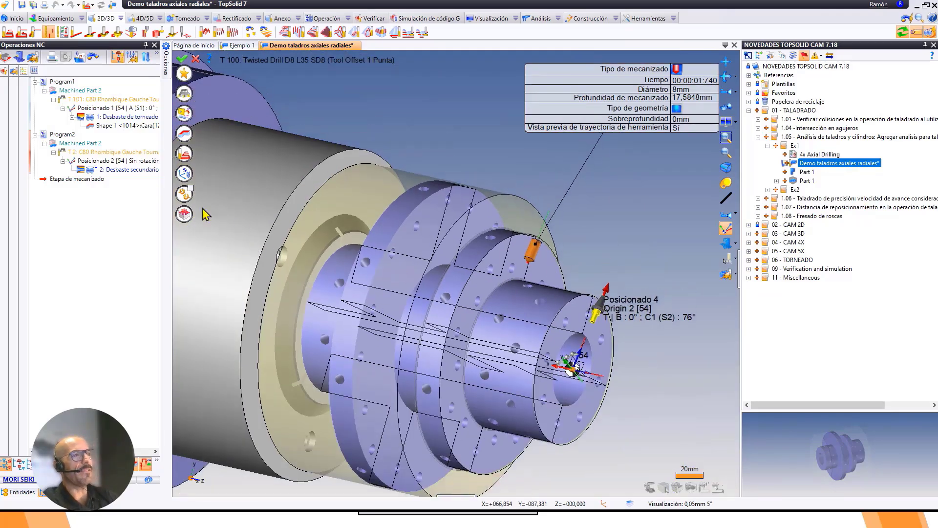
# Set the drilling operation's multi-axis type to Radial cuatro ejes.
pyautogui.click(193, 192)
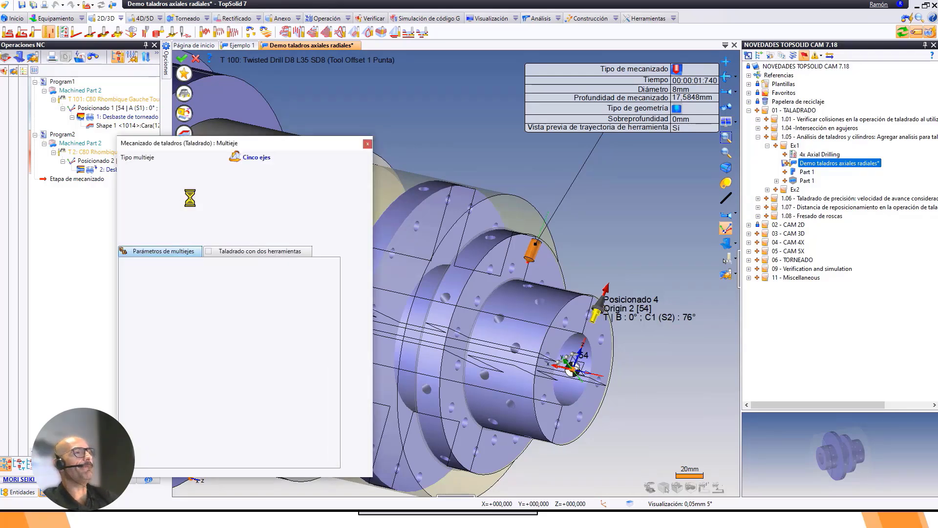
pyautogui.click(267, 158)
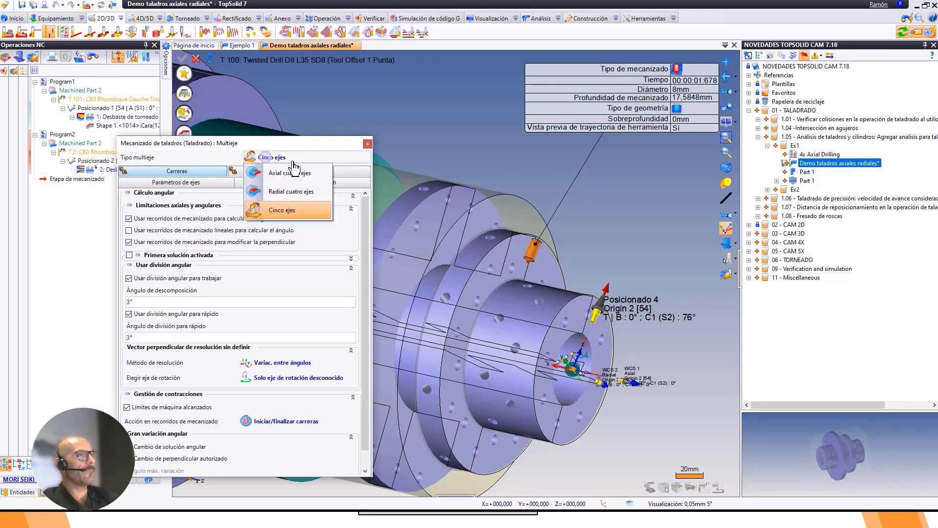
pyautogui.click(292, 191)
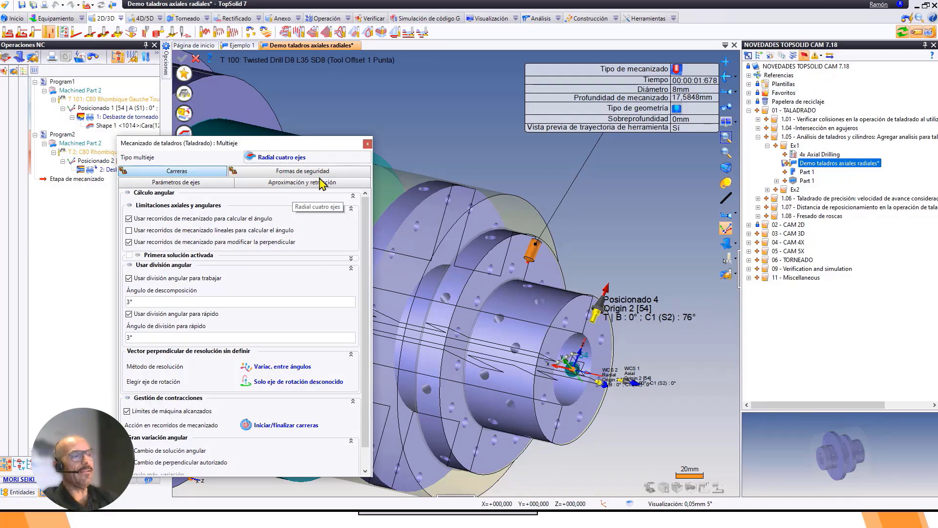
pyautogui.click(367, 144)
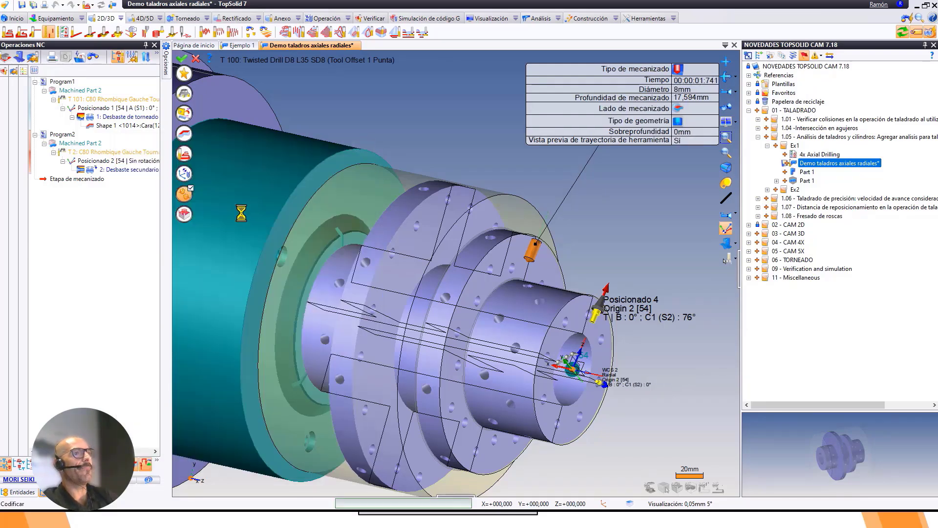
# Add all holes matching Mismo diámetro, Misma profundidad and Mismo diámetro de posicionamiento to the drilling operation's geometry.
pyautogui.click(184, 134)
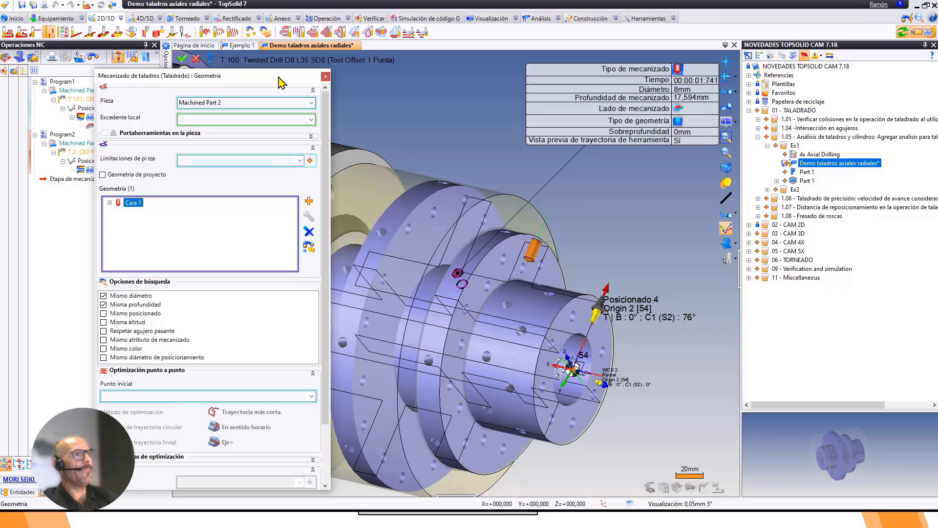
pyautogui.moveTo(277, 75); pyautogui.dragTo(298, 53)
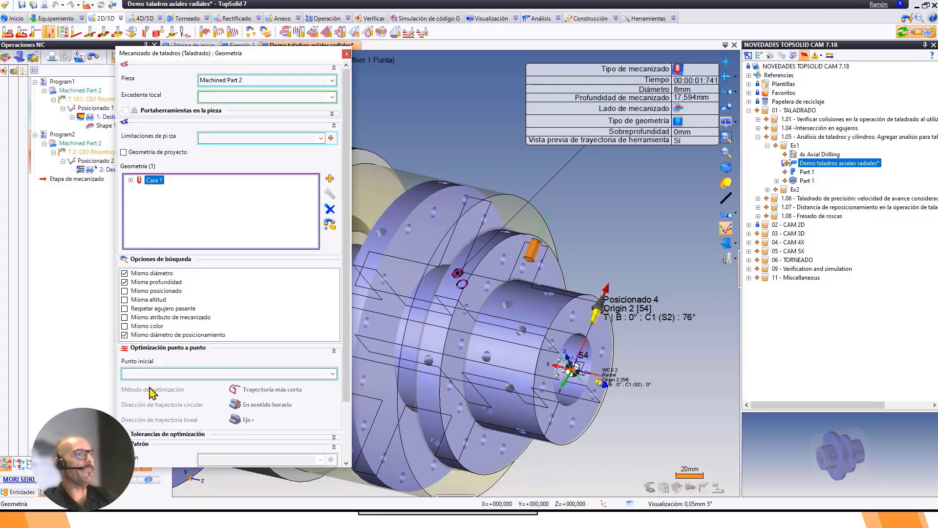
pyautogui.moveTo(287, 58); pyautogui.dragTo(259, 98)
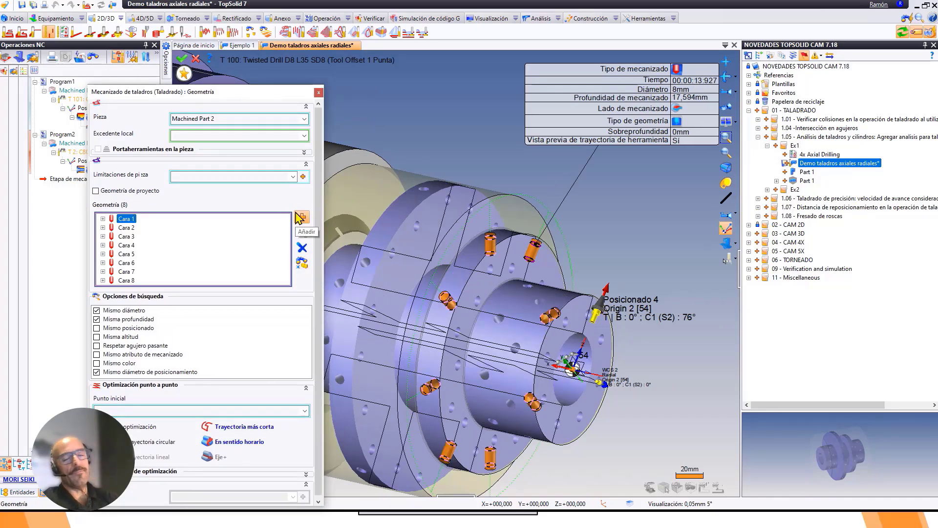
pyautogui.click(300, 218)
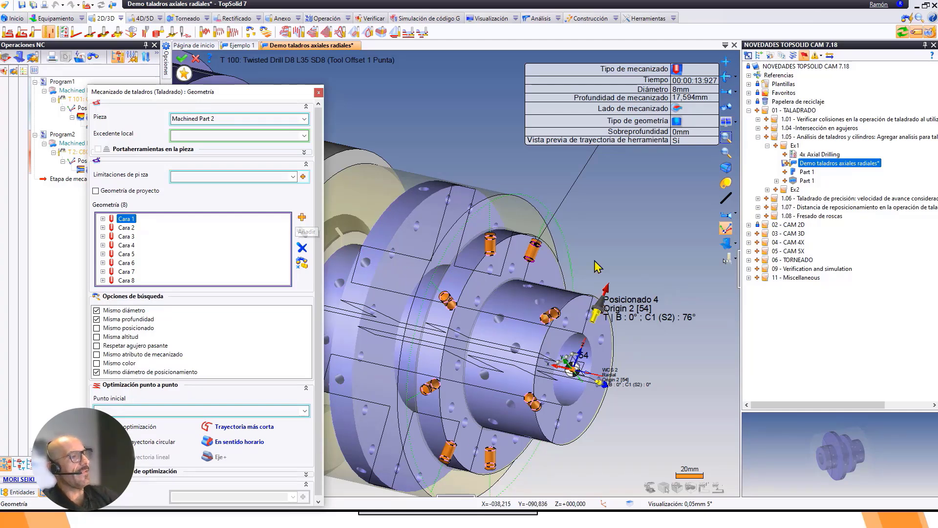
# Inspect the selected radial holes around the middle flange, and discard the drilling operation.
pyautogui.scroll(-4, 528, 237)
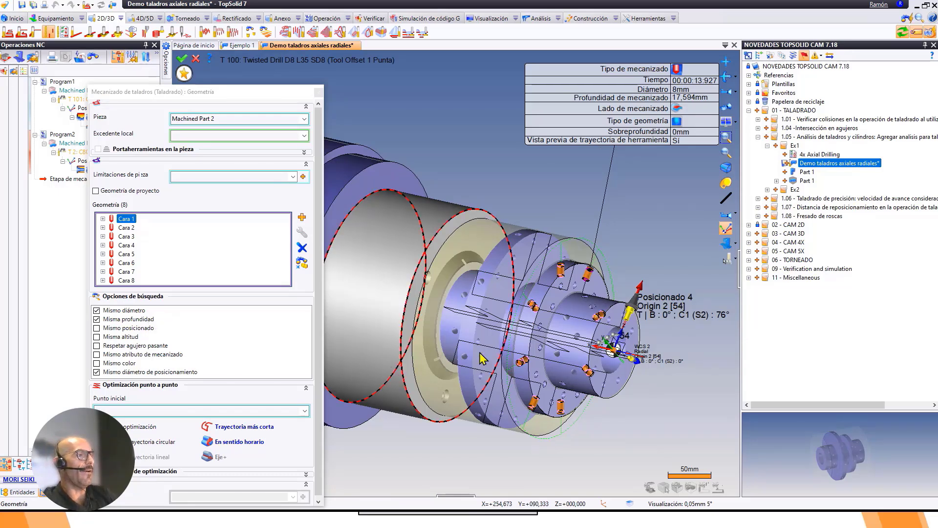
pyautogui.scroll(2, 513, 408)
pyautogui.moveTo(512, 408); pyautogui.dragTo(431, 295, button='middle')
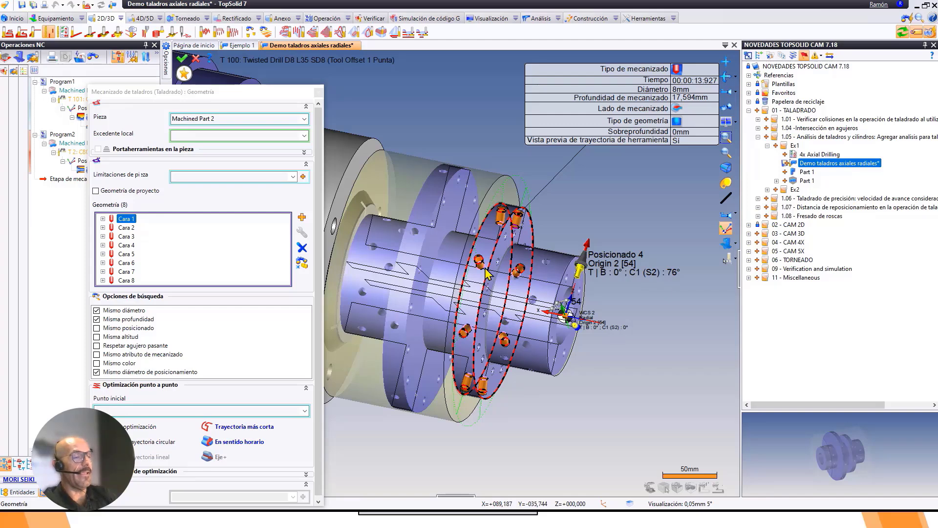
pyautogui.moveTo(488, 278); pyautogui.dragTo(513, 260, button='middle')
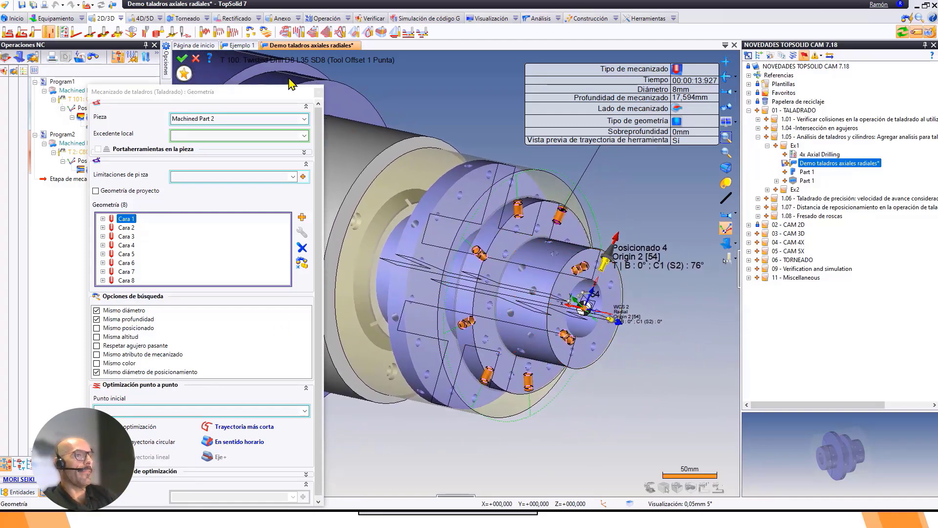
pyautogui.click(319, 93)
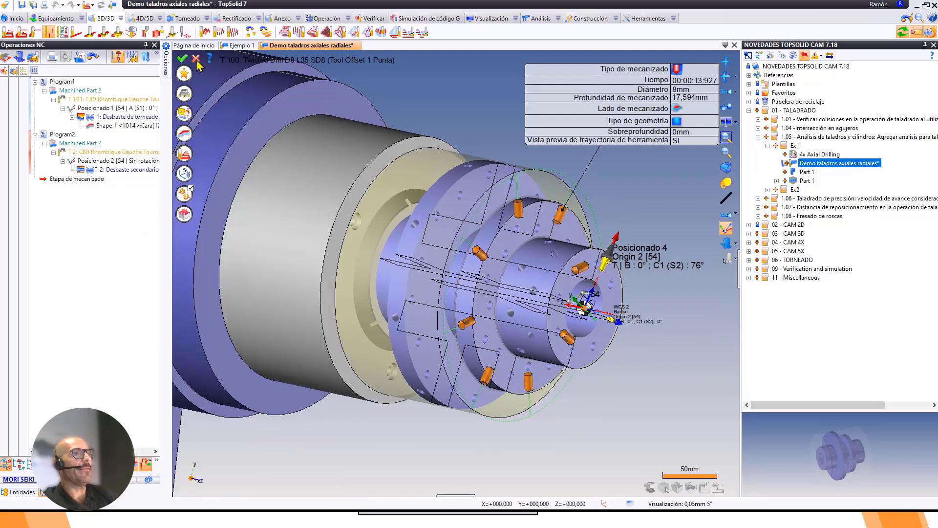
pyautogui.moveTo(340, 164); pyautogui.dragTo(372, 196, button='middle')
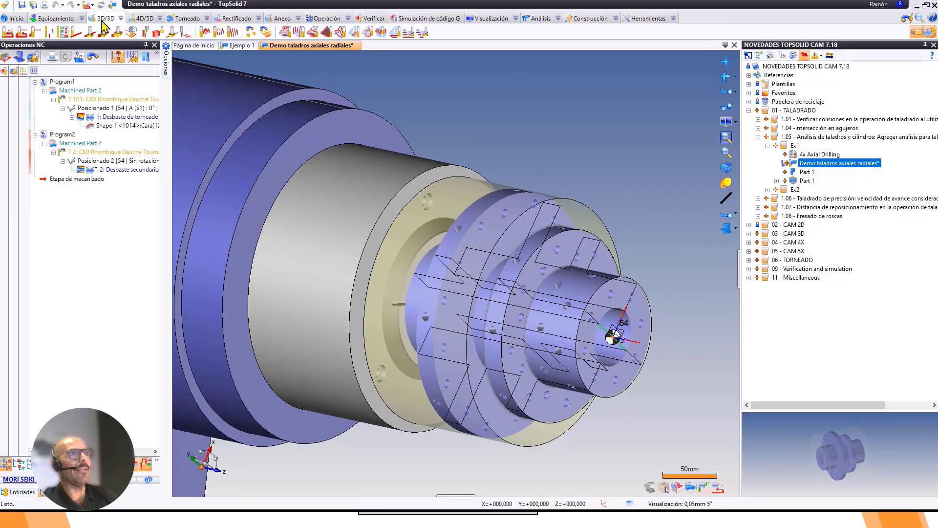
# Run the hole and cylinder analysis on the stepped shaft and review the holes in the 4x Radial Exter group.
pyautogui.click(252, 32)
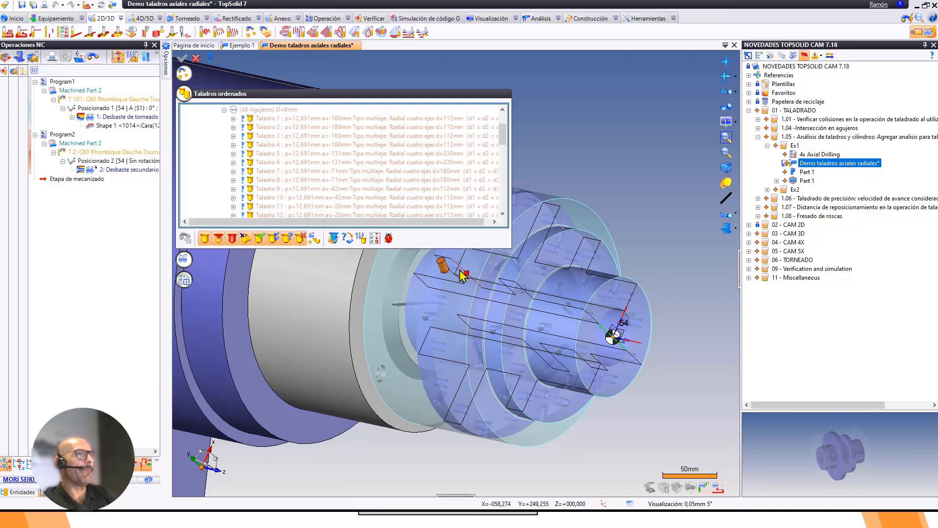
pyautogui.click(224, 110)
pyautogui.moveTo(562, 286); pyautogui.dragTo(634, 336, button='middle')
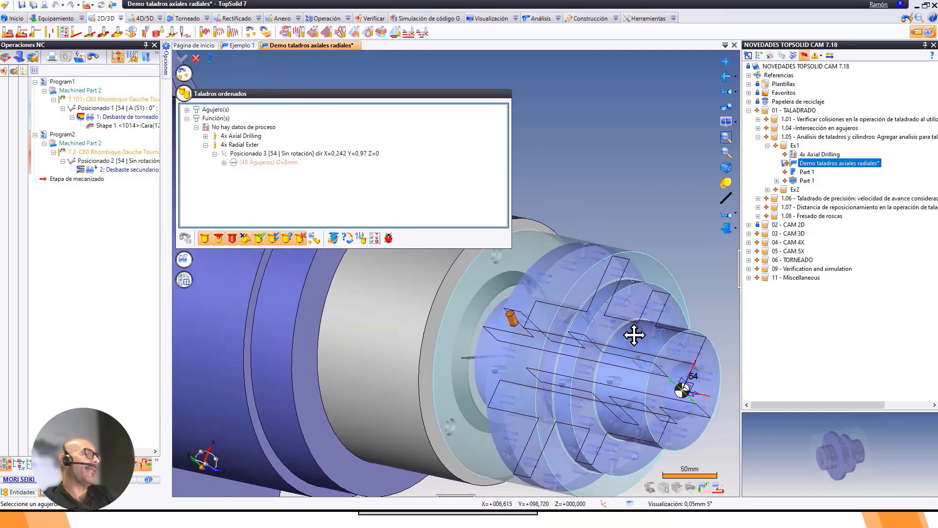
pyautogui.moveTo(575, 349); pyautogui.dragTo(531, 305, button='middle')
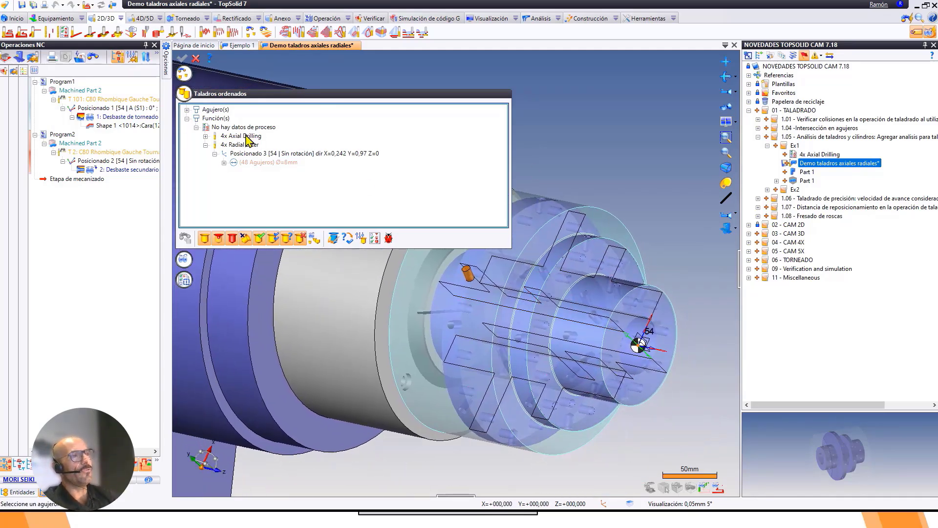
# Review the holes in the 4x Axial Drilling group, highlight the radial and axial groups on the part, and cancel the analysis.
pyautogui.click(206, 136)
pyautogui.click(215, 145)
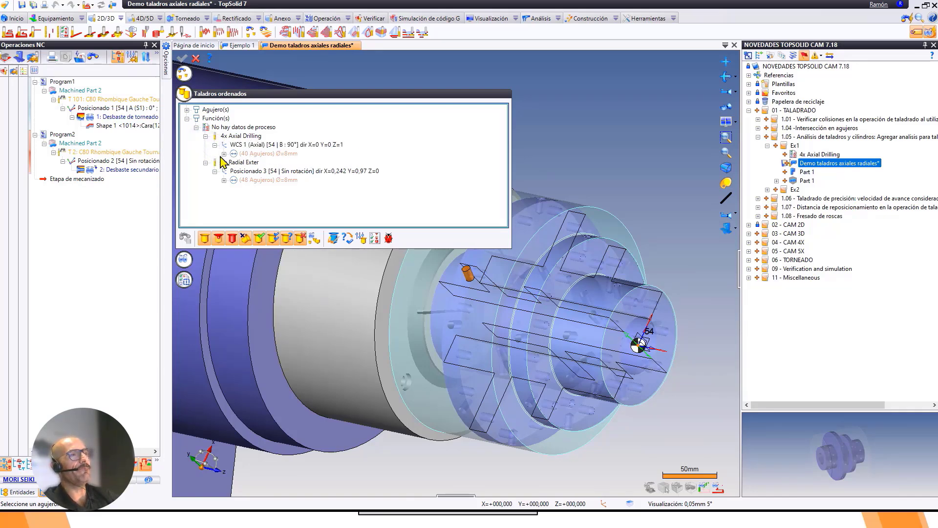
pyautogui.click(223, 153)
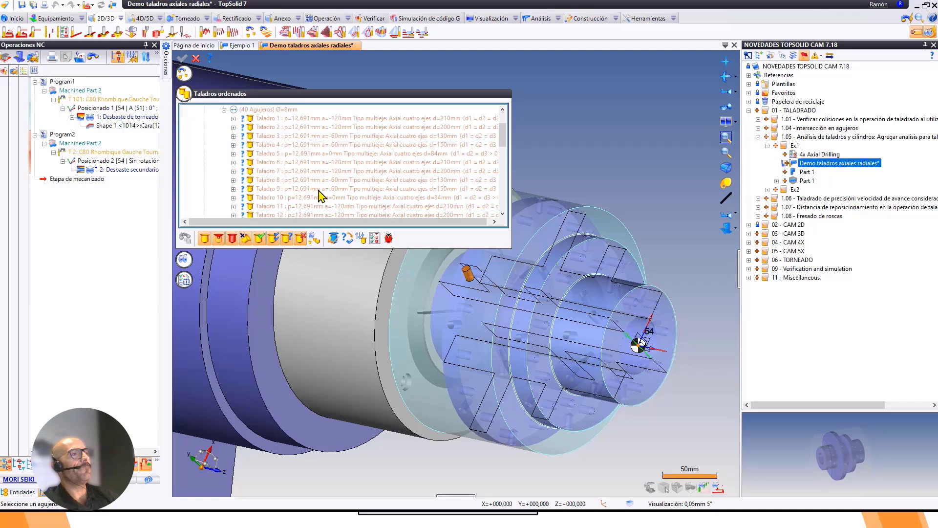
pyautogui.click(224, 110)
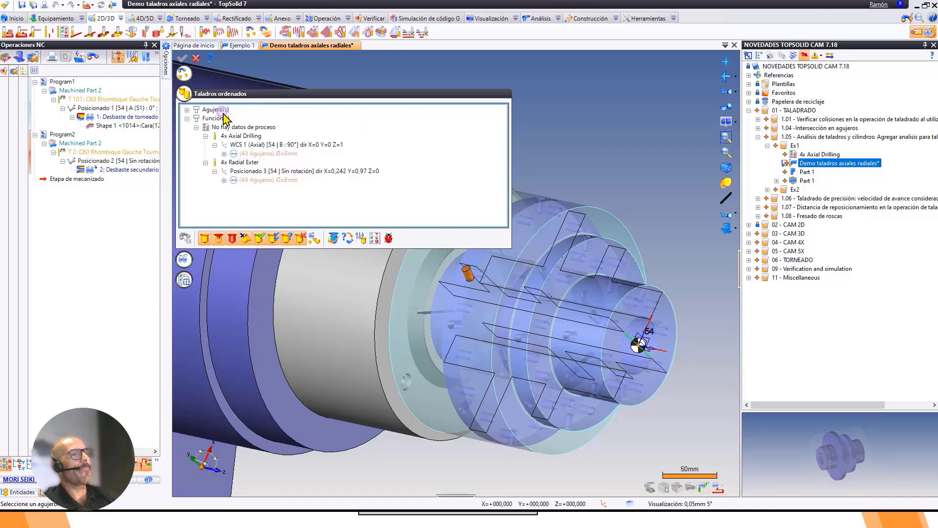
pyautogui.click(230, 163)
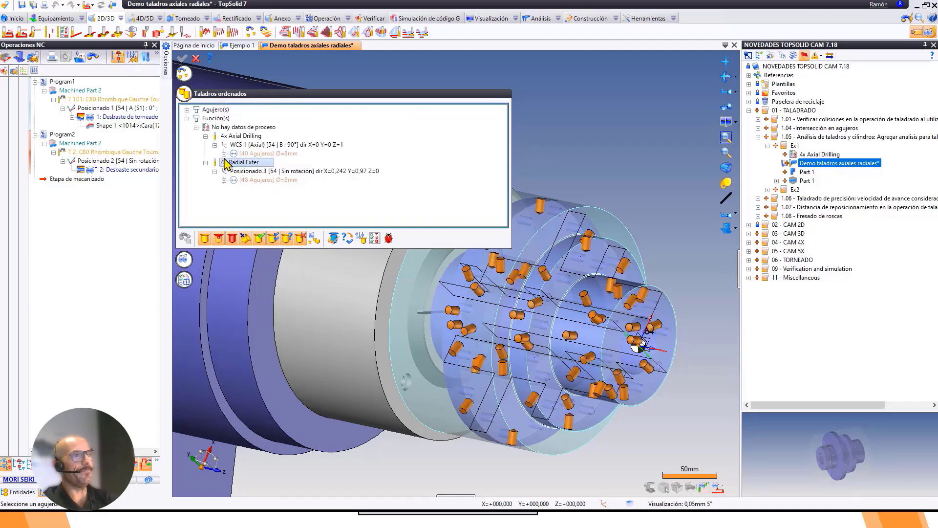
pyautogui.click(235, 136)
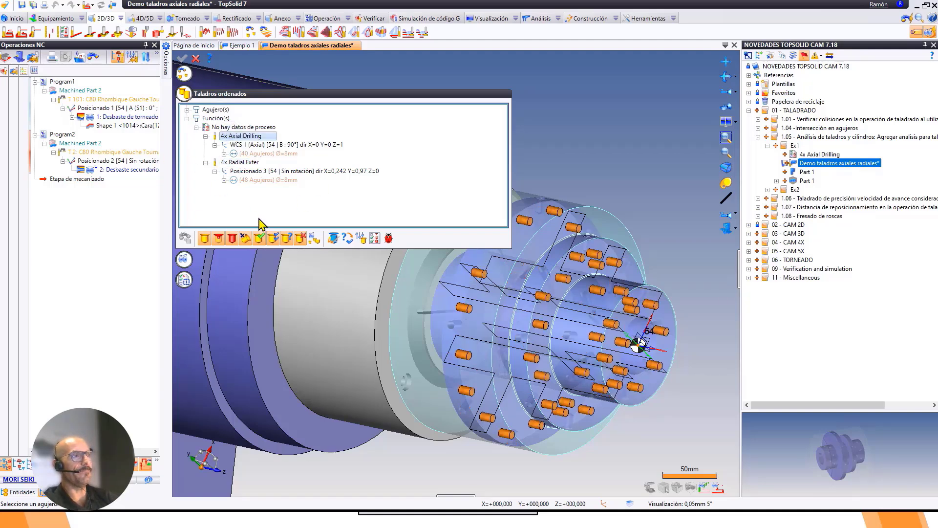
pyautogui.click(195, 58)
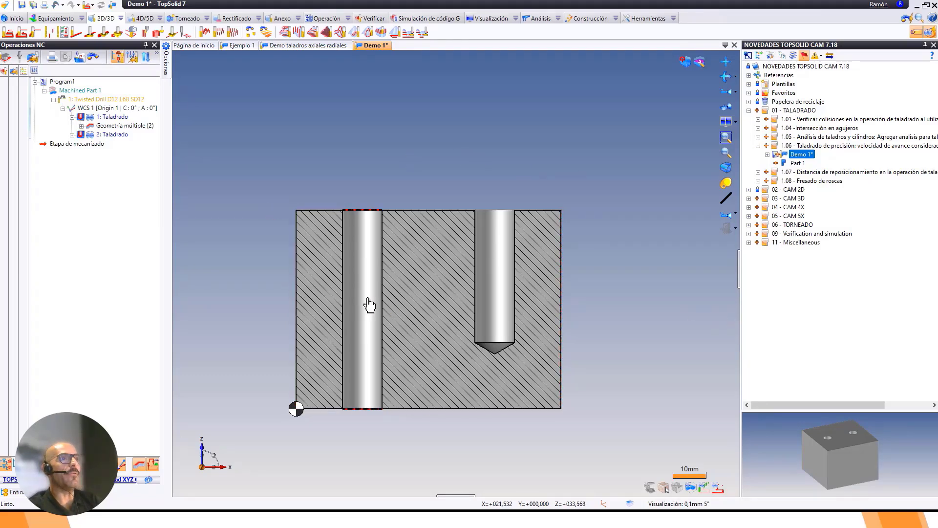
# Open drilling operation 1 in Demo 1 for editing and review its Mecanizado fino parameters.
pyautogui.doubleClick(111, 117)
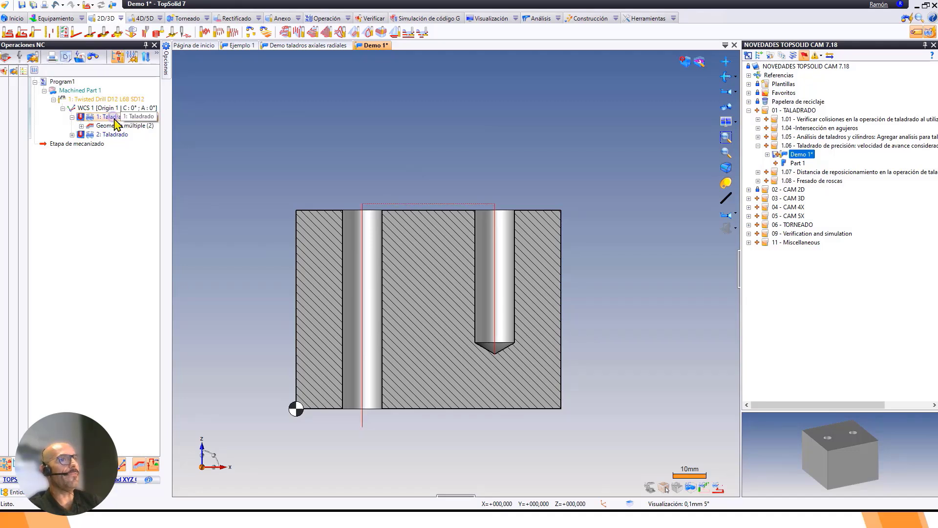
pyautogui.click(184, 157)
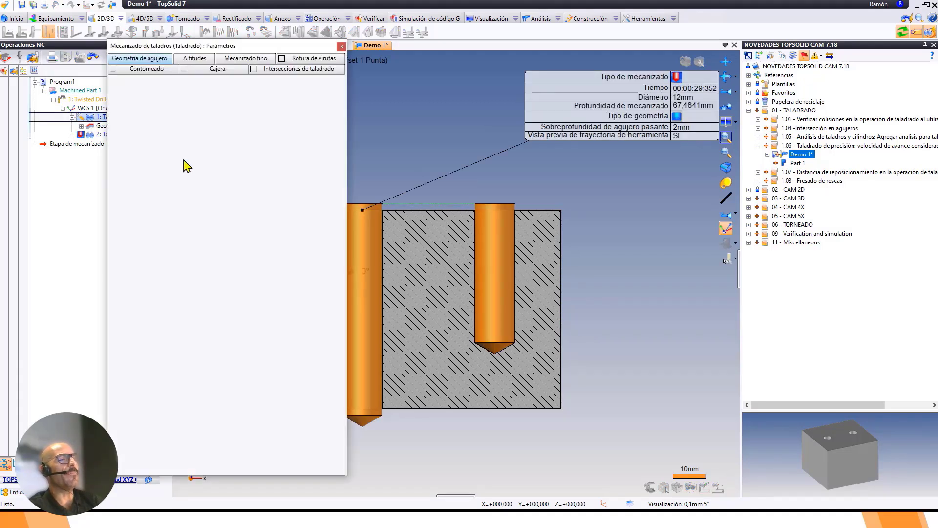
pyautogui.moveTo(393, 137); pyautogui.dragTo(450, 145, button='middle')
pyautogui.click(252, 61)
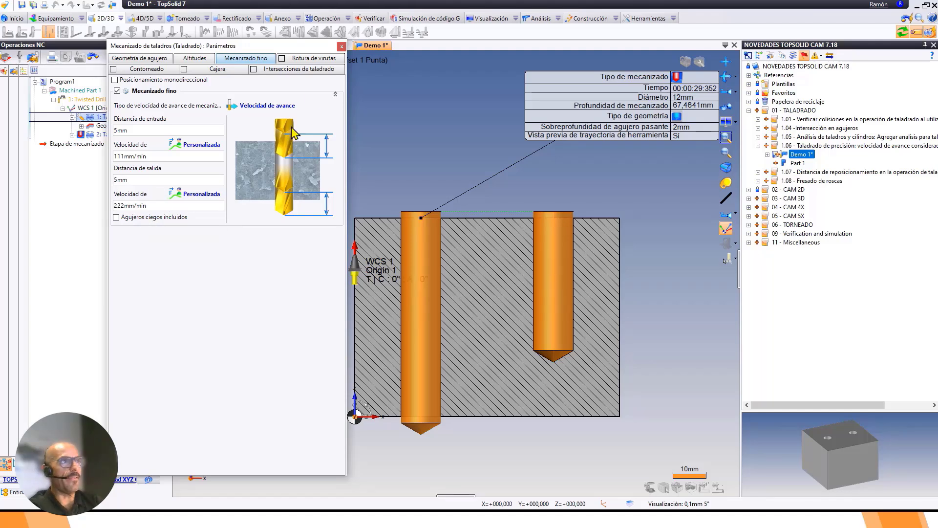
# Simulate the first Taladrado operation on both holes, advancing through its movements, and exit the simulation.
pyautogui.click(339, 46)
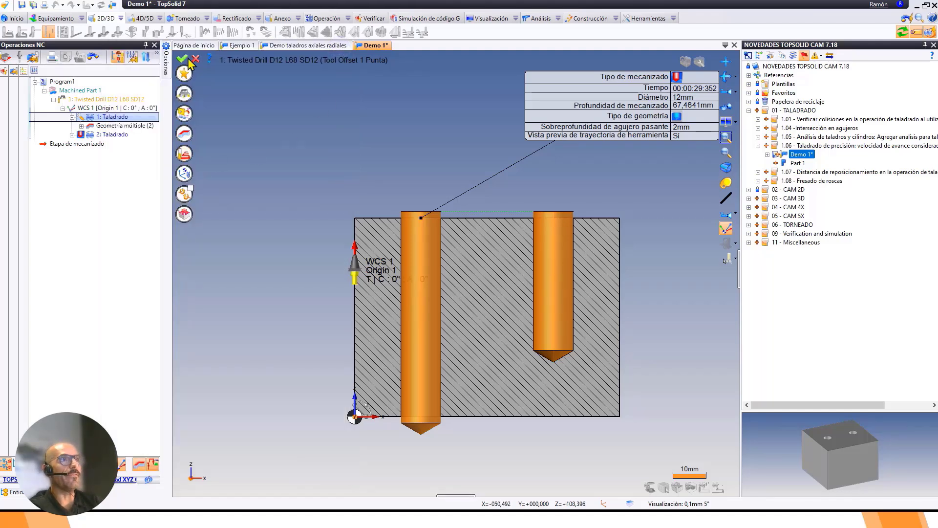
pyautogui.click(80, 118)
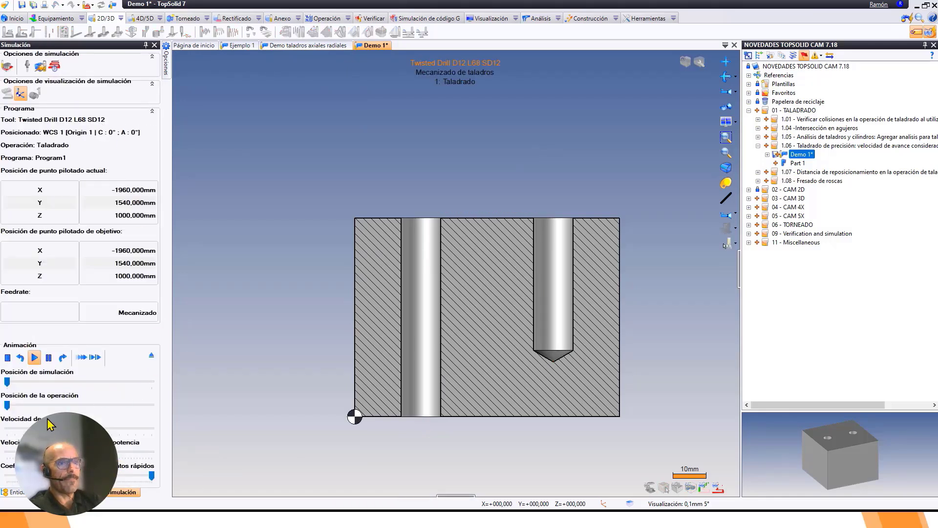
pyautogui.click(82, 357)
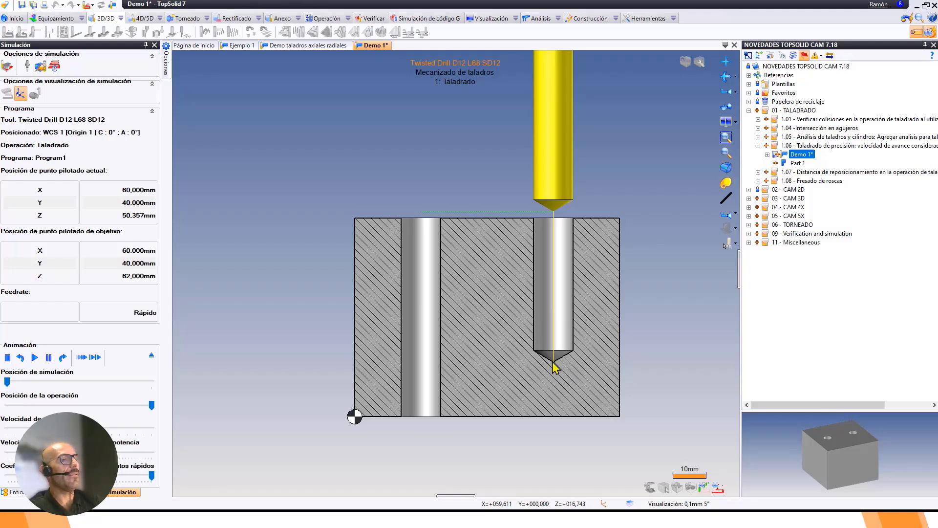
pyautogui.click(150, 359)
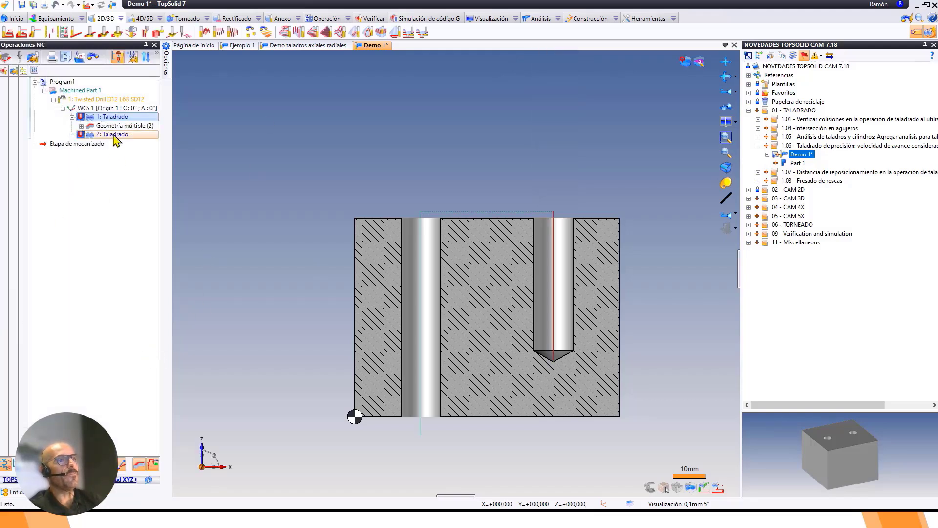
# Enable fine machining on exit for blind holes (Agujeros ciegos incluidos) in the second Taladrado operation.
pyautogui.click(112, 186)
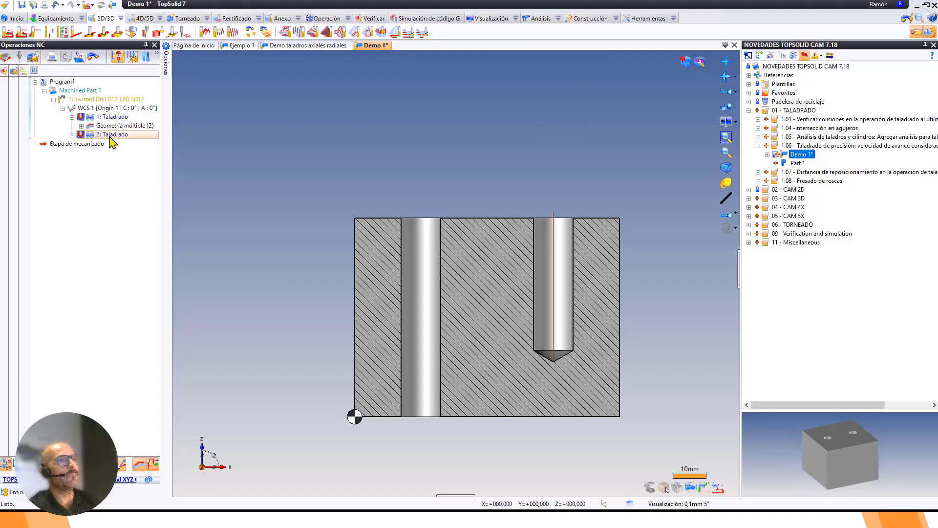
pyautogui.click(108, 135)
pyautogui.doubleClick(109, 136)
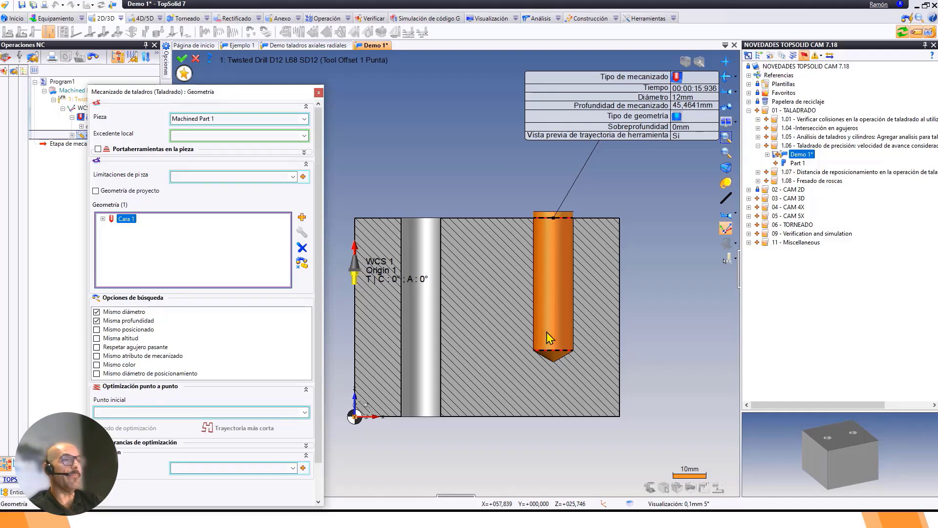
pyautogui.click(319, 93)
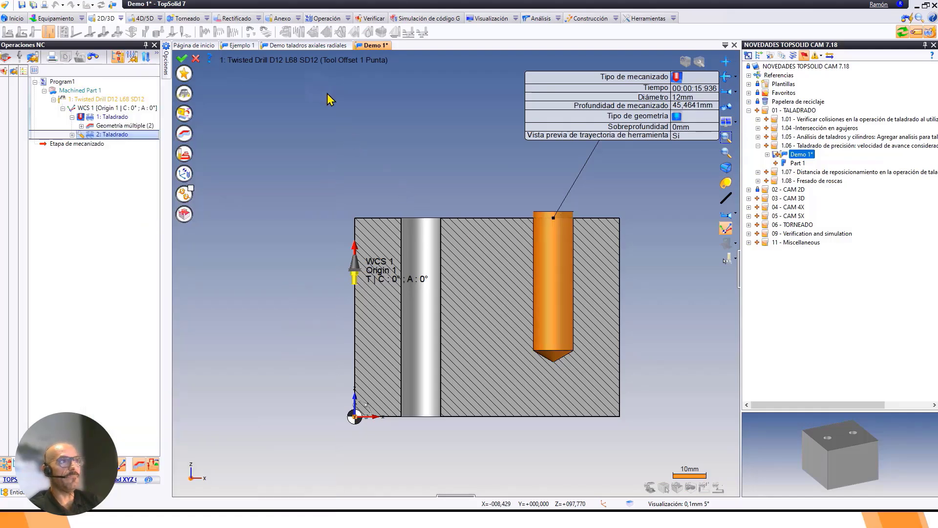
pyautogui.click(184, 154)
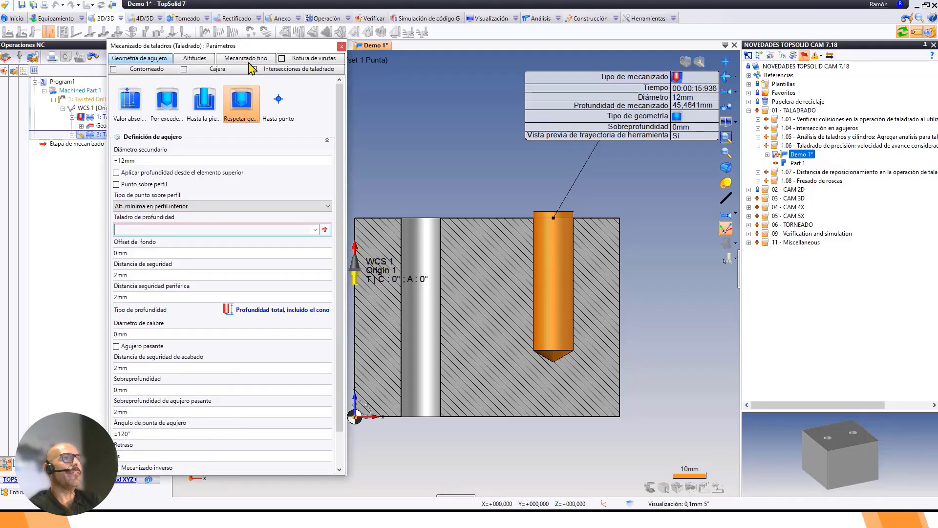
pyautogui.click(248, 59)
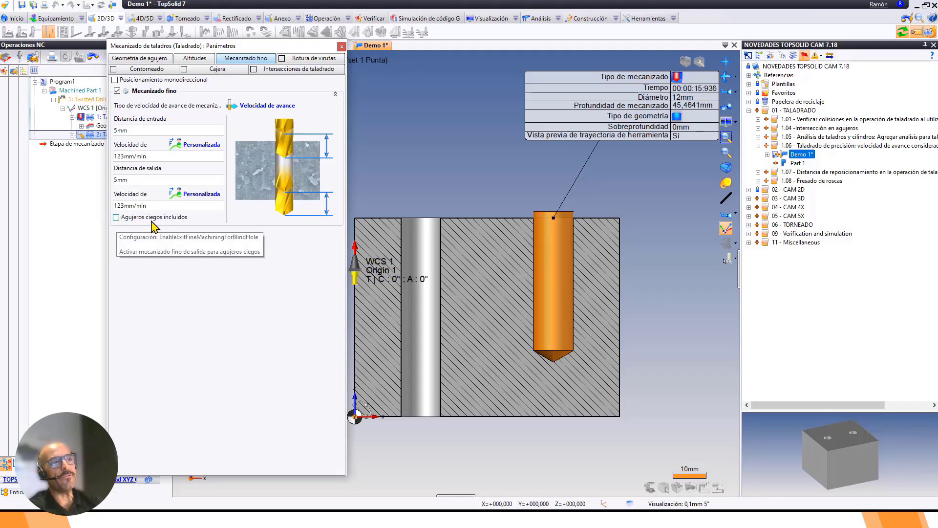
pyautogui.click(117, 217)
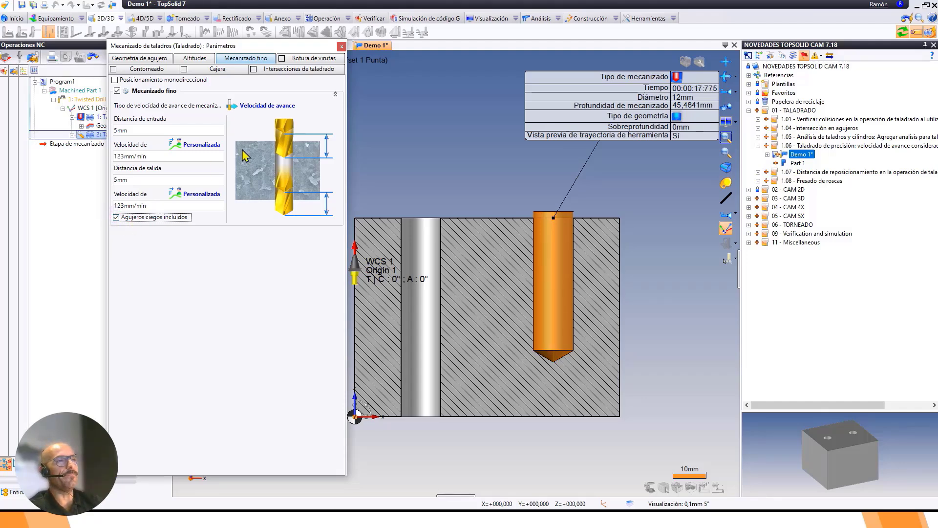
pyautogui.click(342, 47)
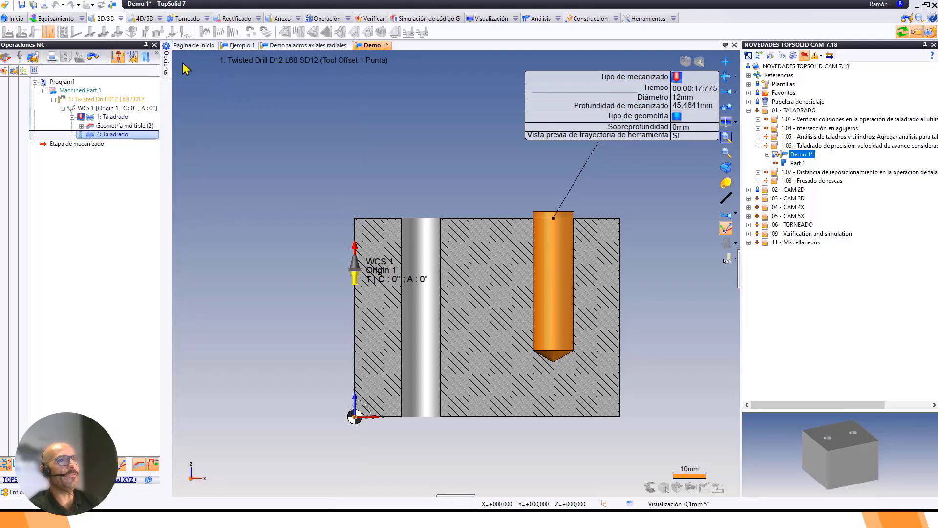
# Simulate the second Taladrado operation on the blind hole.
pyautogui.doubleClick(84, 135)
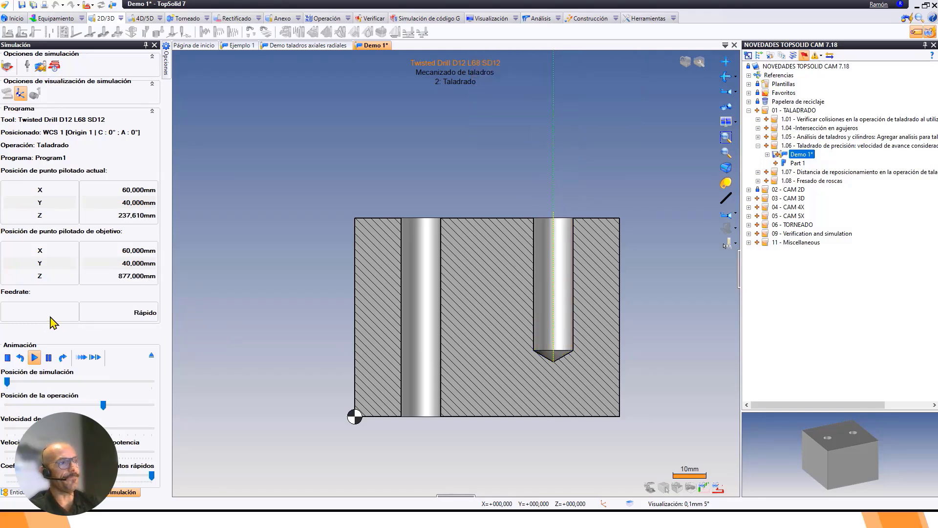
pyautogui.scroll(-2, 262, 335)
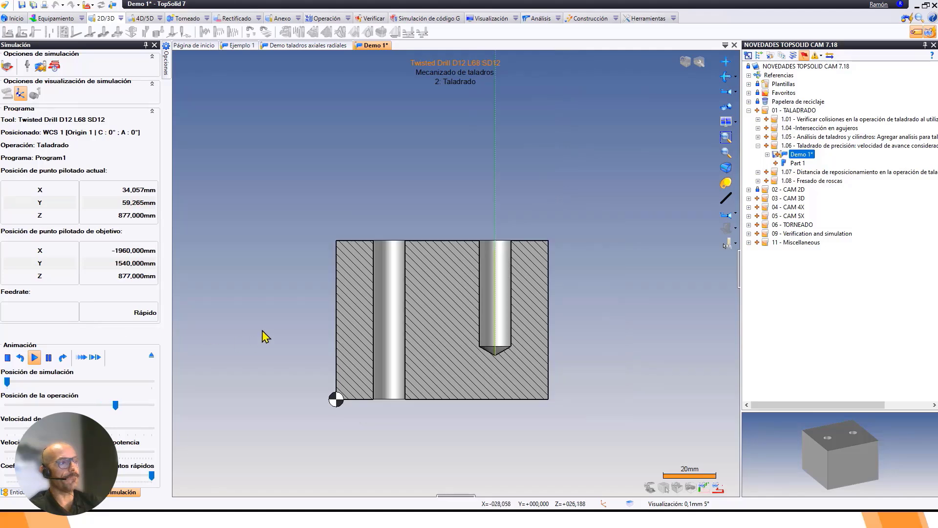
pyautogui.moveTo(266, 306); pyautogui.dragTo(293, 263, button='middle')
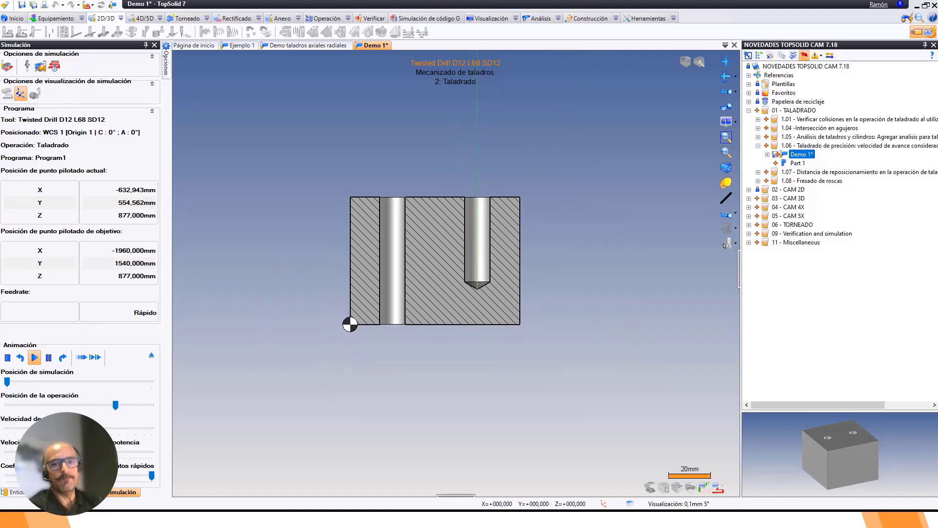
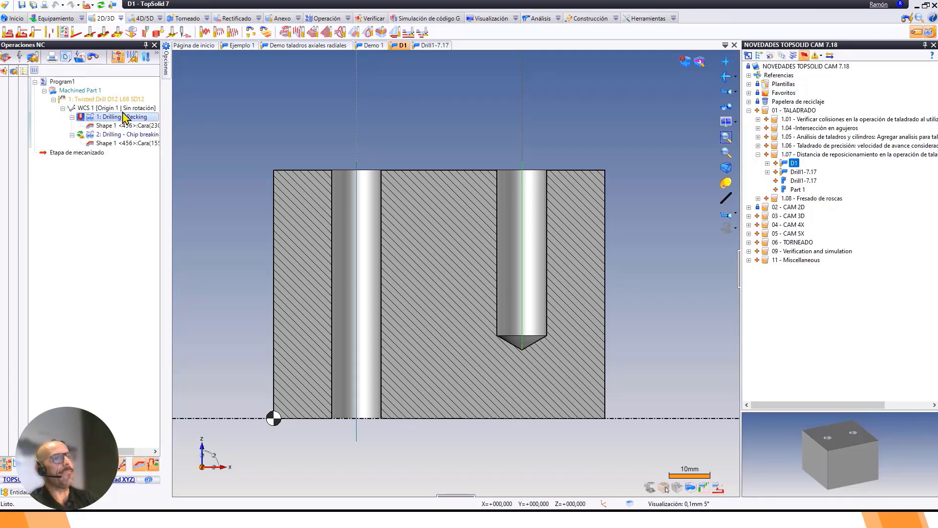
# Examine the chip-breaking modes and repositioning distance of the Drilling - Pecking operation in D1, keeping the Rompevirutas mode.
pyautogui.doubleClick(112, 119)
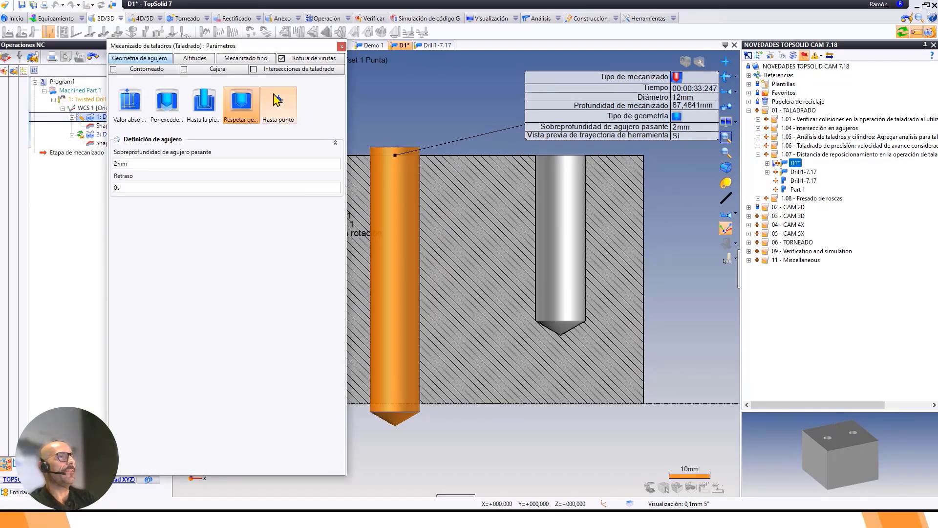
pyautogui.click(328, 61)
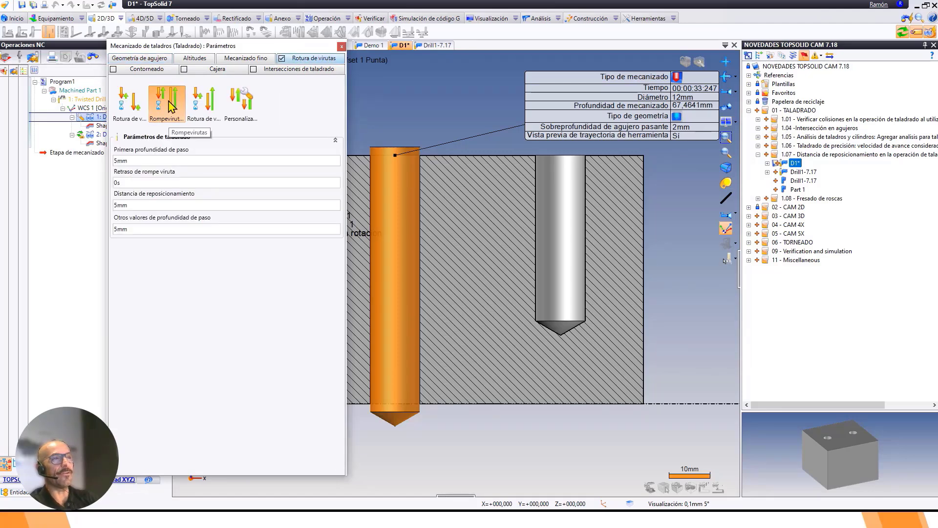
pyautogui.click(201, 108)
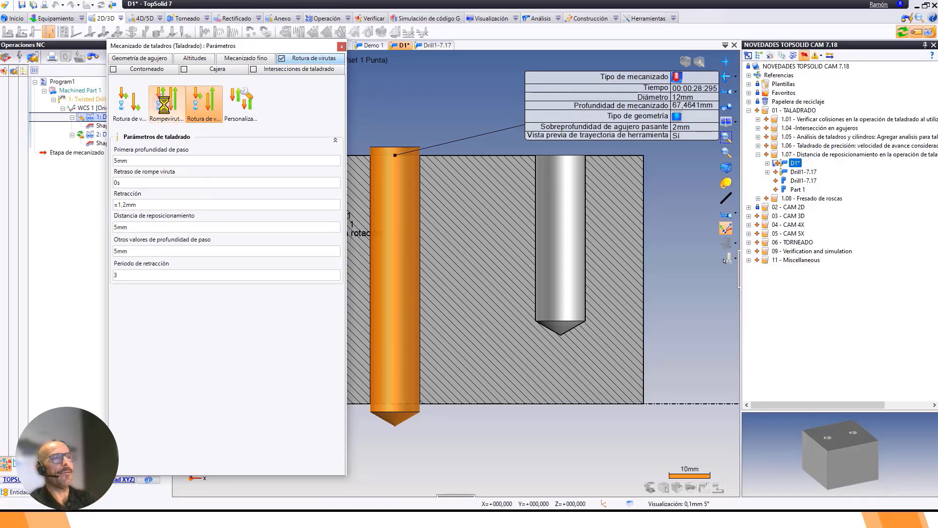
pyautogui.click(179, 105)
pyautogui.moveTo(435, 125); pyautogui.dragTo(499, 127, button='middle')
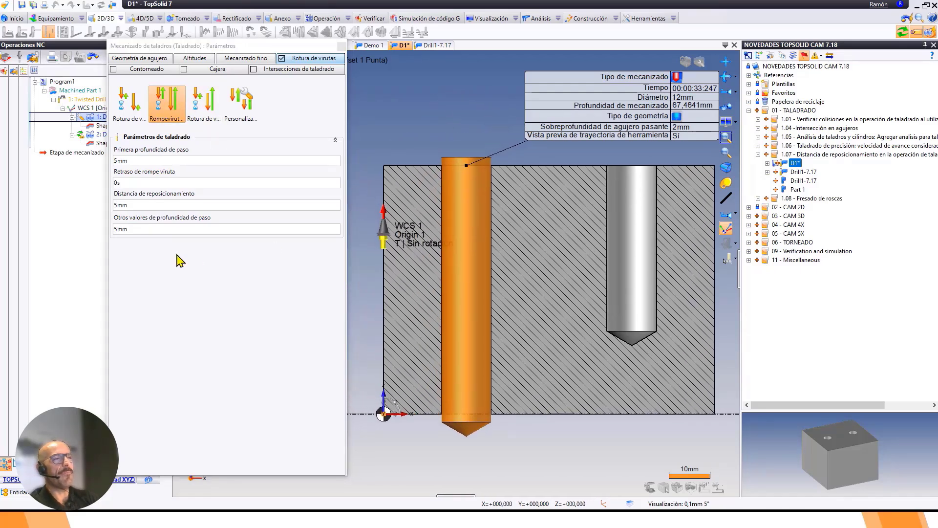
pyautogui.click(126, 205)
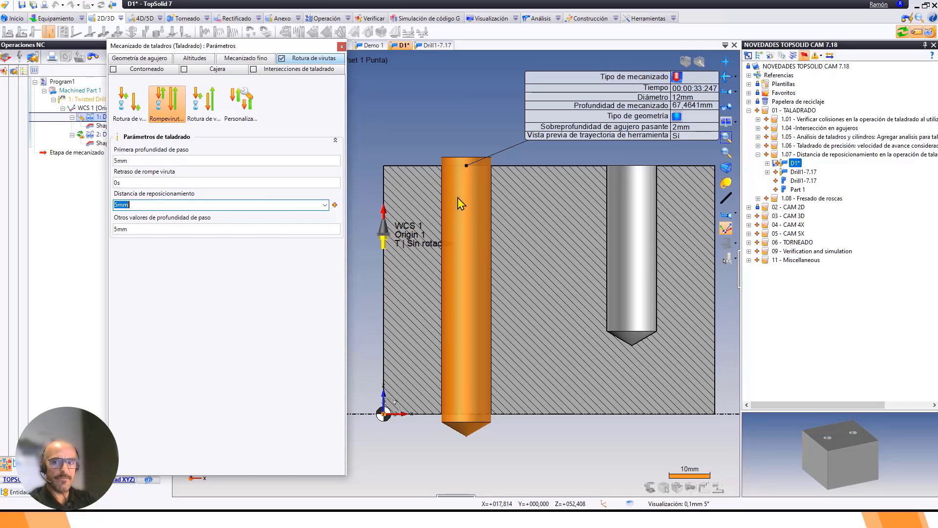
pyautogui.click(342, 46)
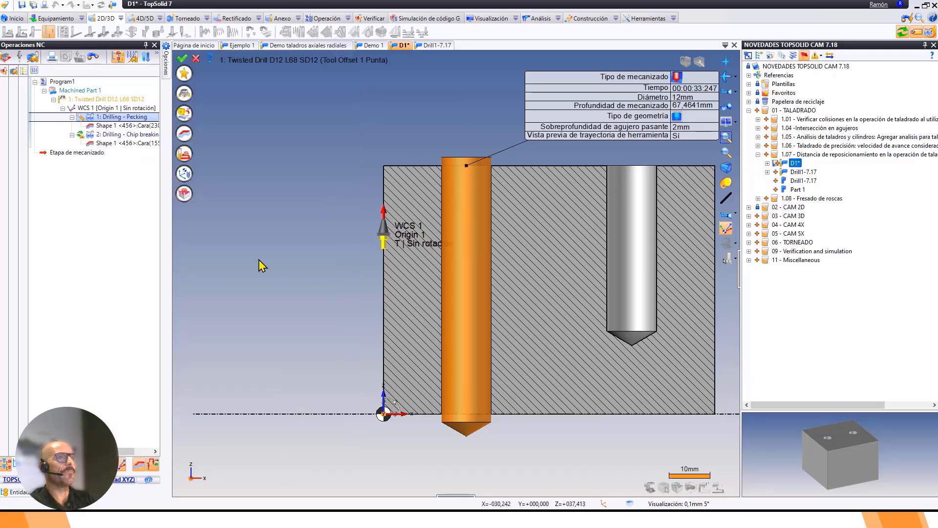
pyautogui.click(180, 59)
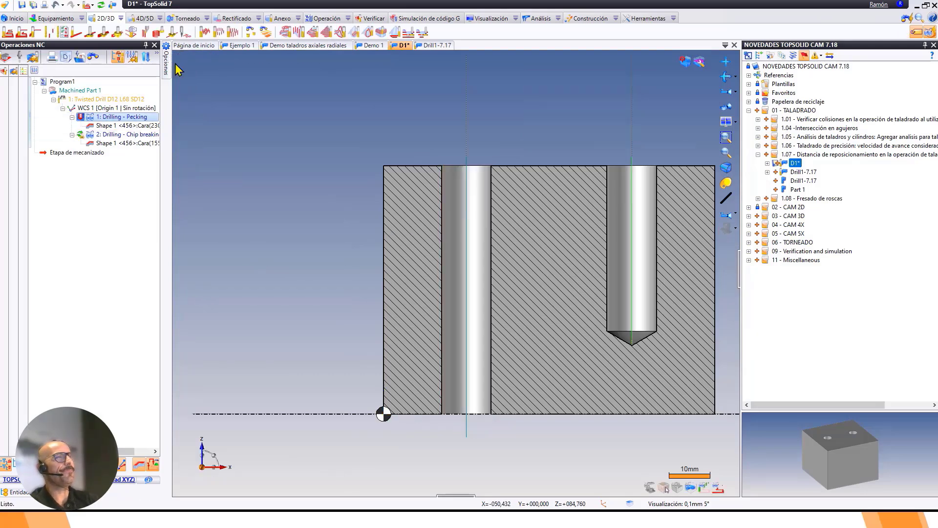
# Simulate the Drilling - Pecking operation, examining the feedrate and the tool's repositioning in the through hole, and exit the simulation.
pyautogui.click(82, 121)
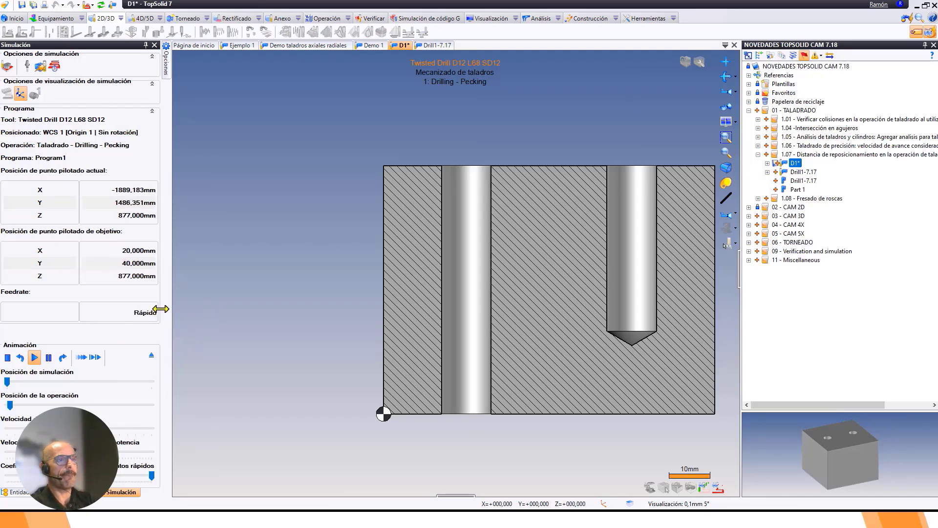
pyautogui.moveTo(174, 312); pyautogui.dragTo(241, 319)
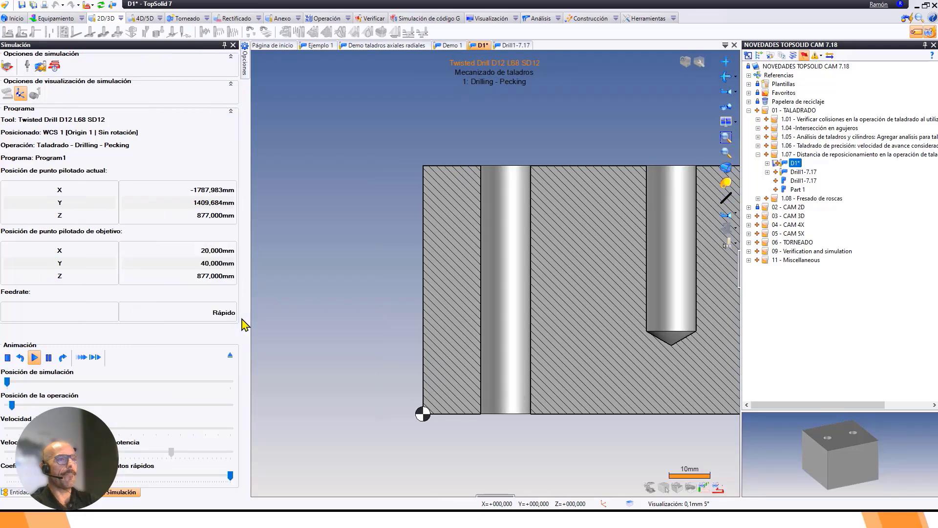
pyautogui.click(925, 6)
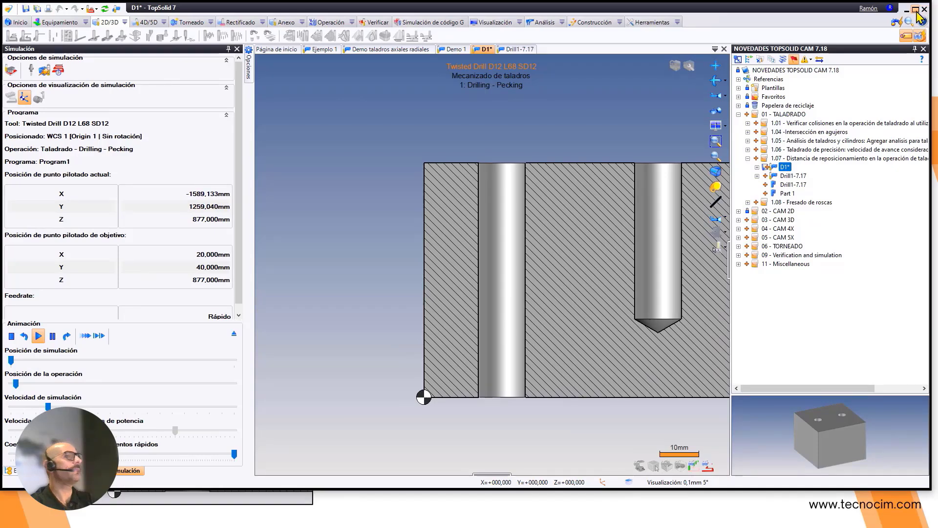
pyautogui.click(239, 298)
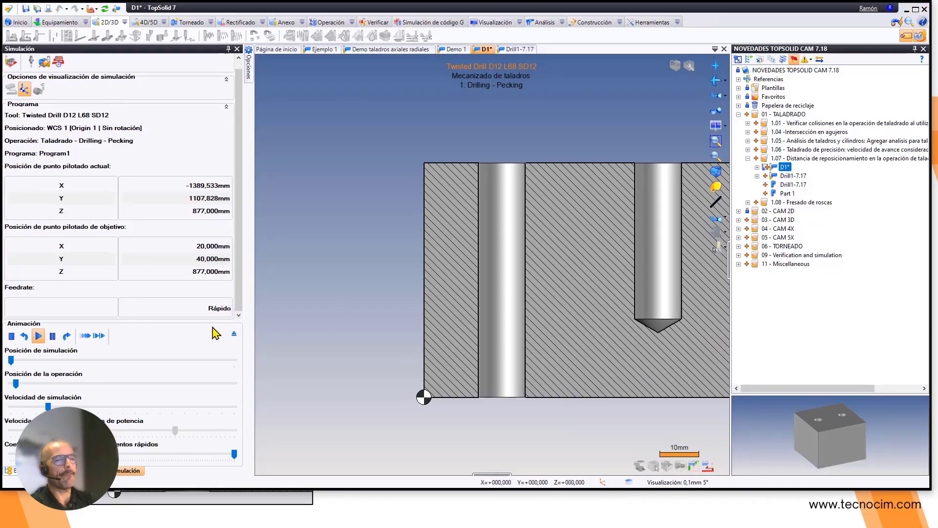
pyautogui.moveTo(344, 298); pyautogui.dragTo(328, 316, button='middle')
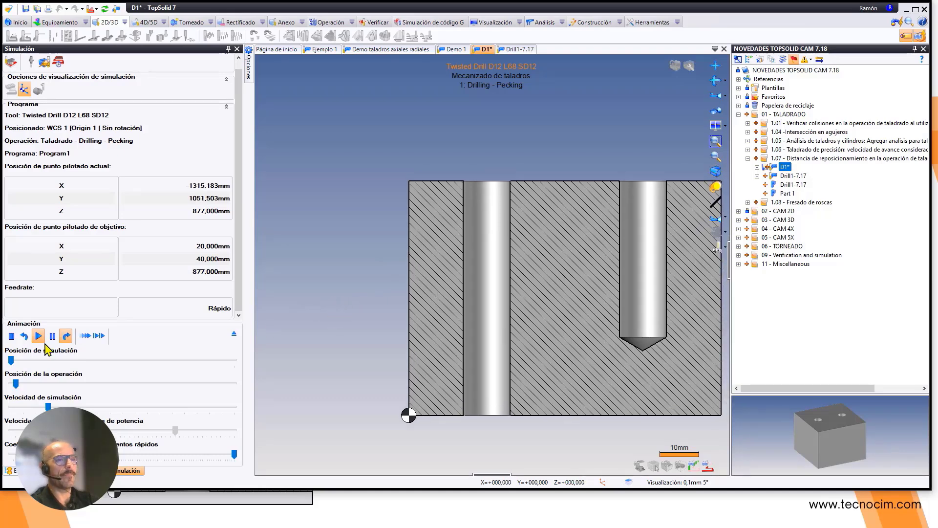
pyautogui.click(85, 336)
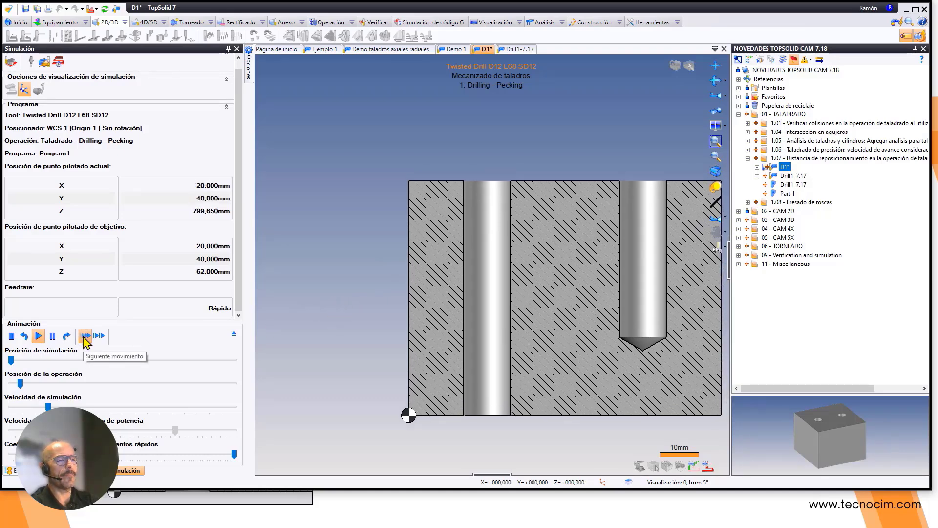
pyautogui.click(85, 336)
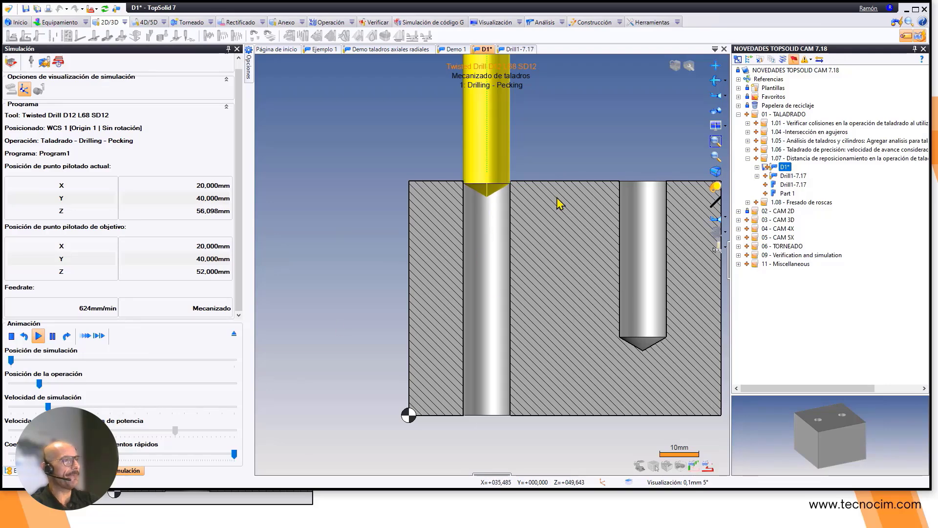
pyautogui.scroll(2, 556, 188)
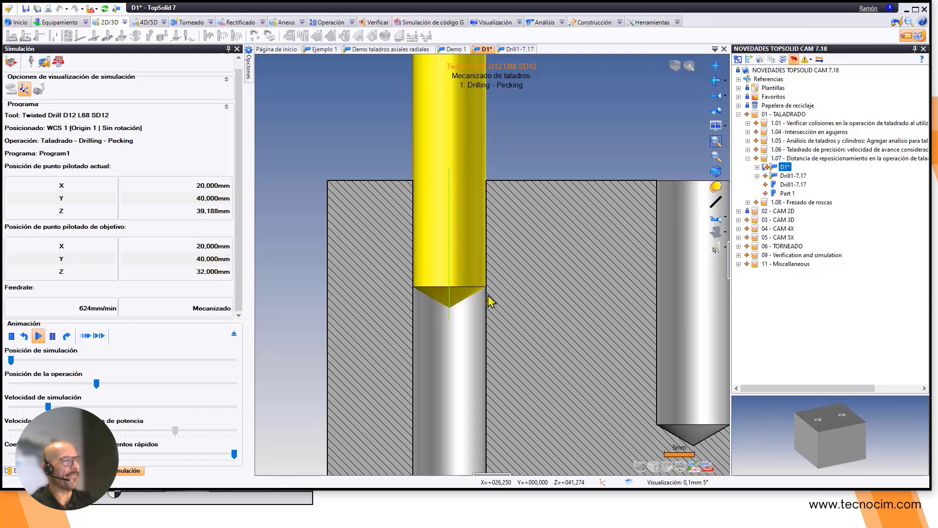
pyautogui.click(234, 334)
# Set the chip-breaking repositioning distance of the Drilling - Pecking operation to 10 mm.
pyautogui.doubleClick(110, 122)
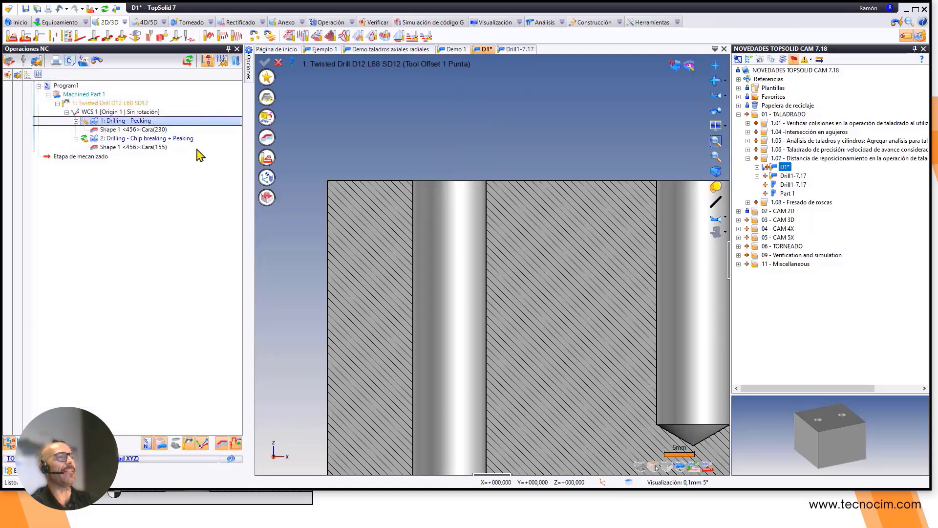
pyautogui.click(267, 157)
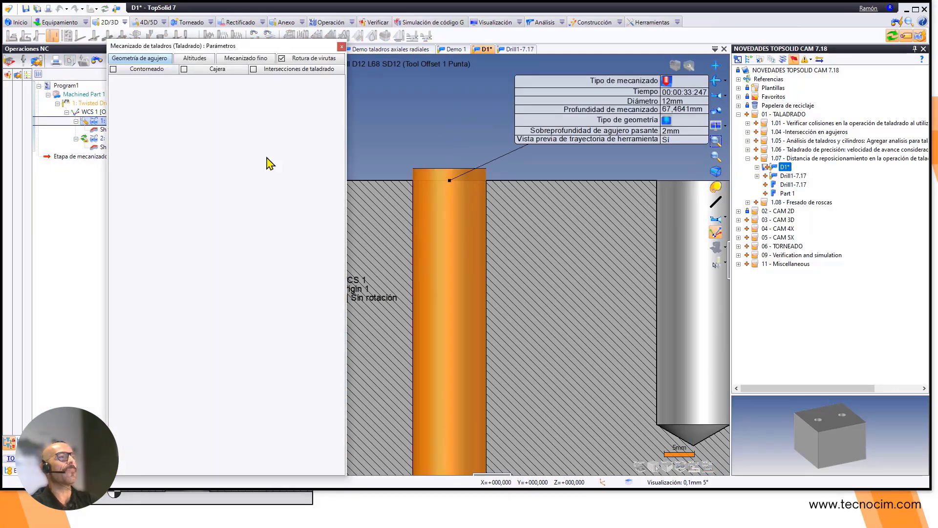
pyautogui.click(297, 58)
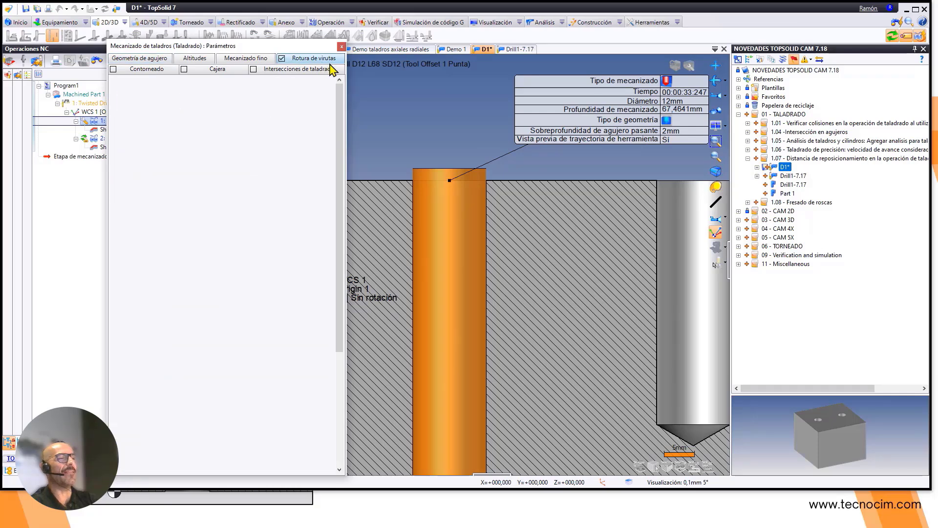
pyautogui.click(137, 206)
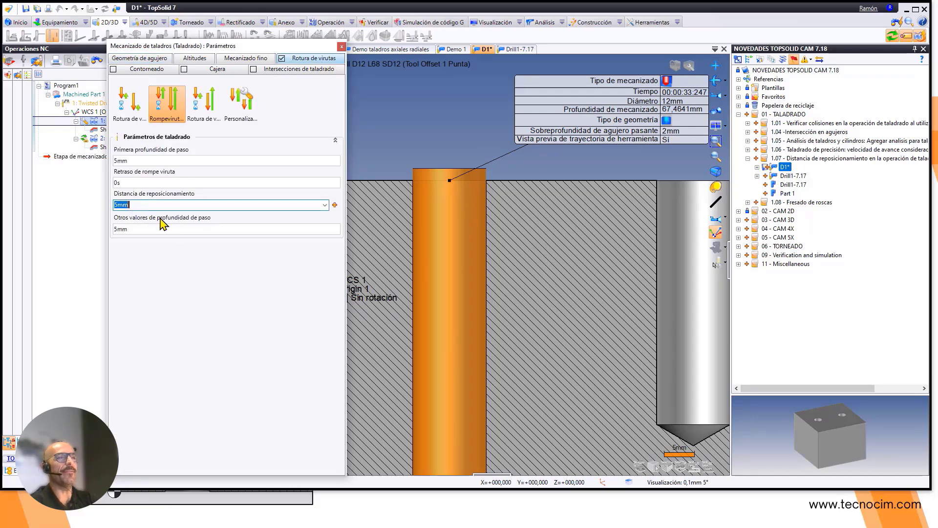
pyautogui.write('10')
pyautogui.click(163, 229)
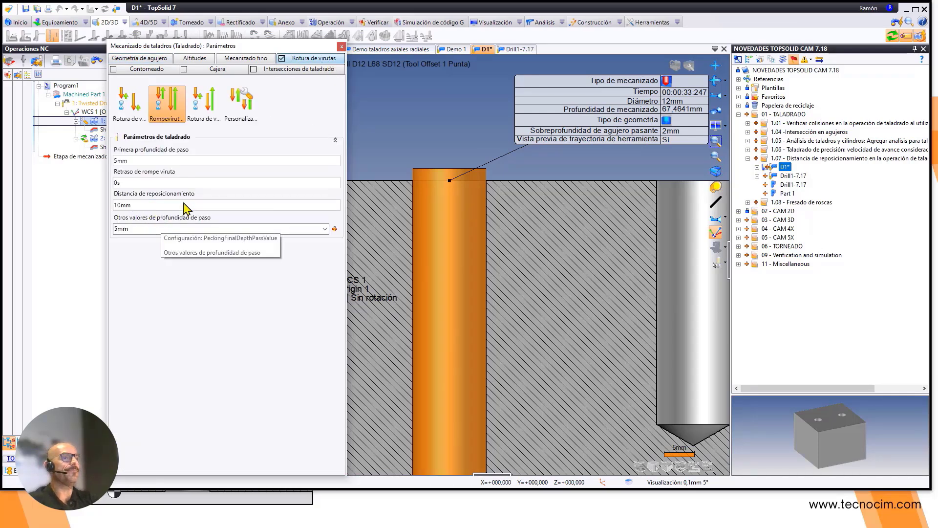
# Confirm the Drilling - Pecking parameters and simulate the operation, examining the tool's repositioning in the through hole, and exit the simulation.
pyautogui.click(341, 47)
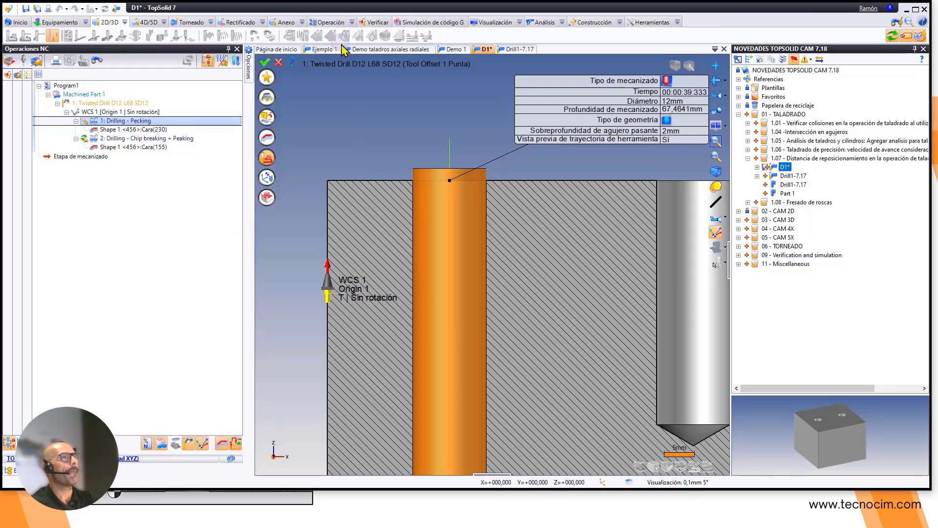
pyautogui.click(265, 63)
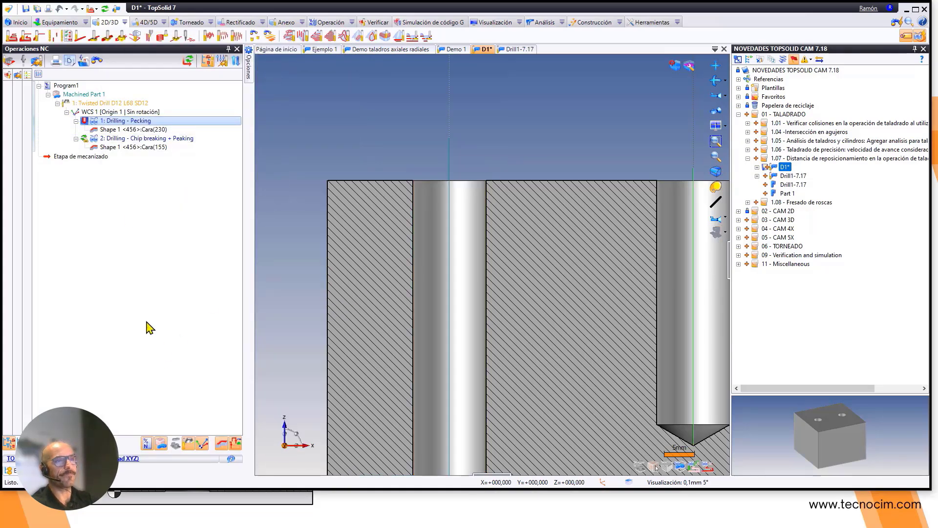
pyautogui.click(84, 124)
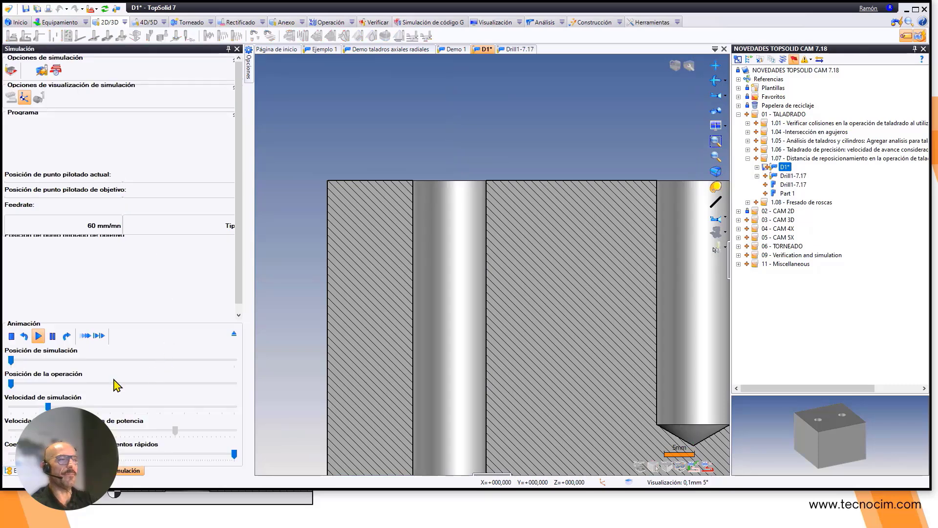
pyautogui.click(85, 336)
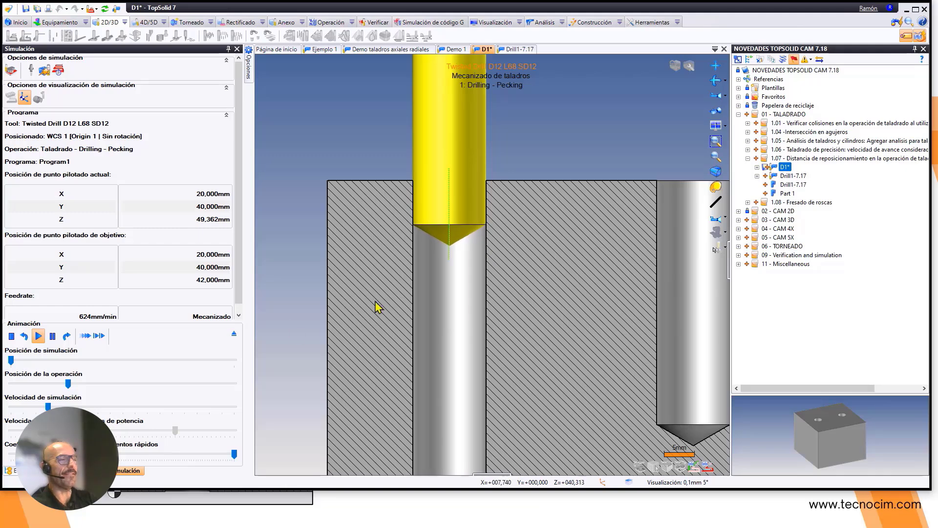
pyautogui.click(230, 337)
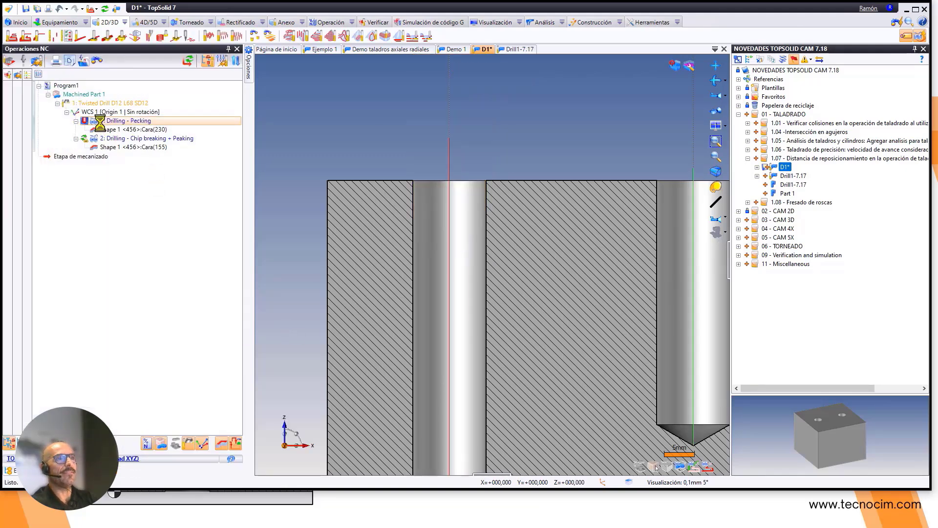
# Set the chip-breaking repositioning distance of the Drilling - Pecking operation to 1 mm and confirm the operation.
pyautogui.doubleClick(118, 122)
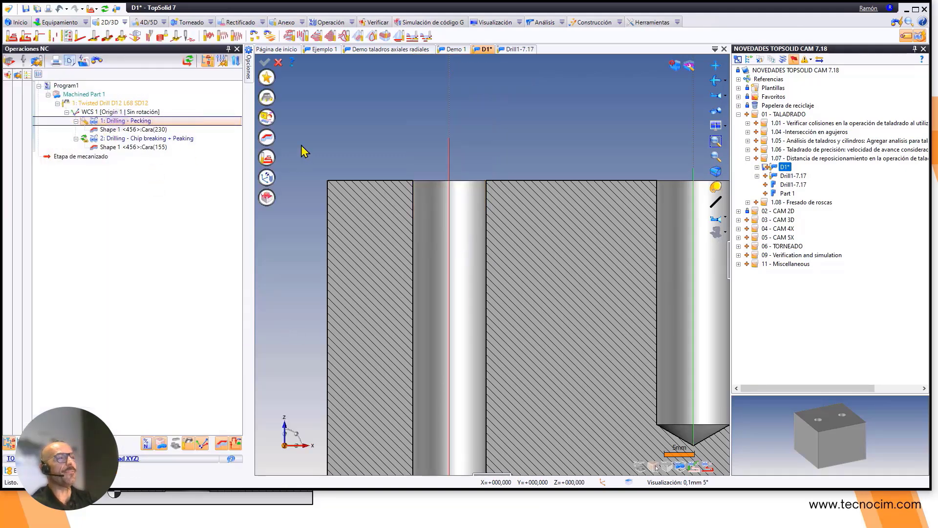
pyautogui.click(267, 158)
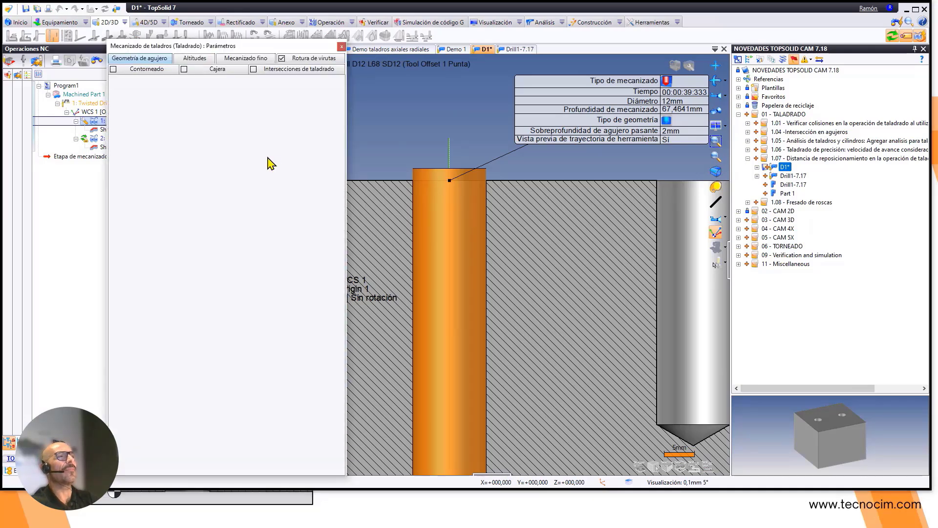
pyautogui.click(314, 60)
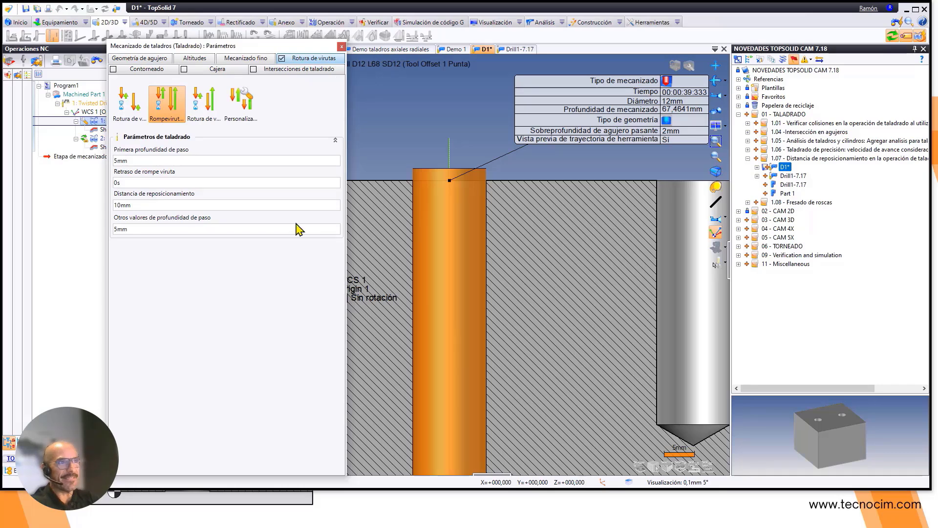
pyautogui.click(138, 207)
pyautogui.write('1')
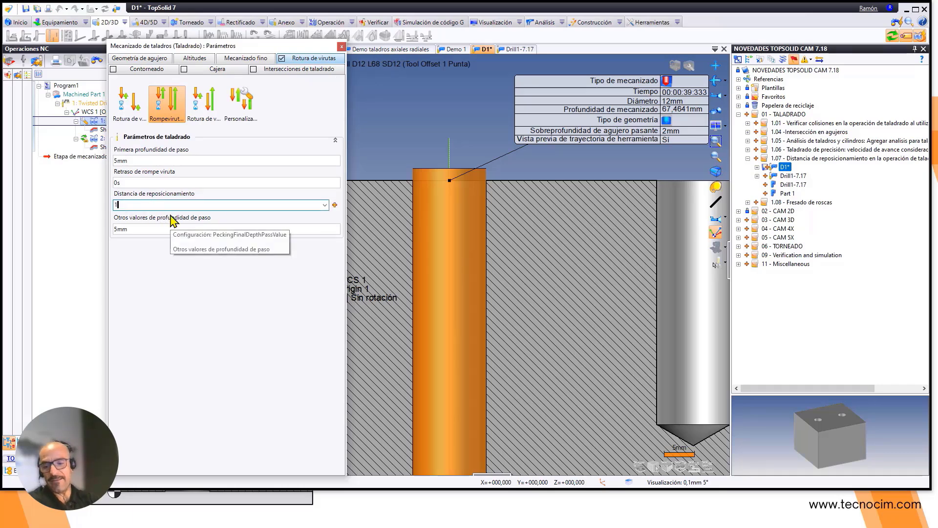
pyautogui.press('Tab')
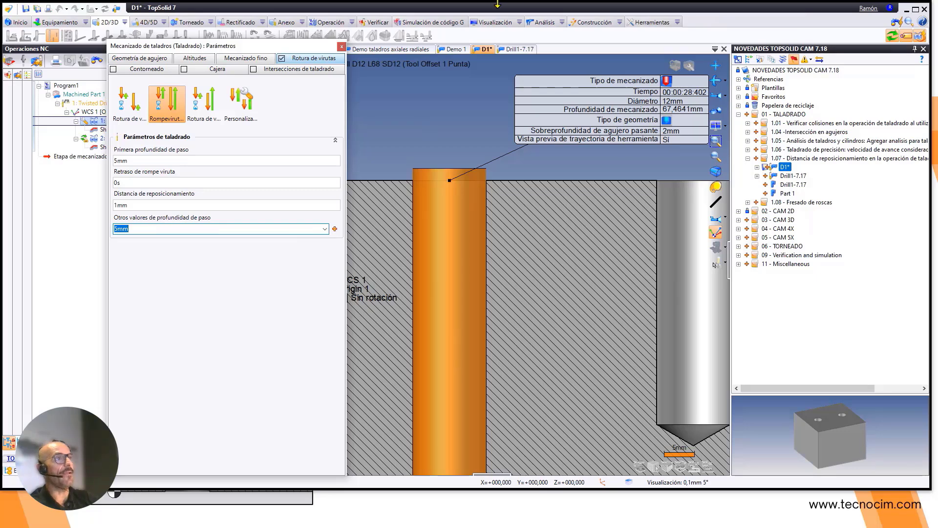
pyautogui.click(341, 47)
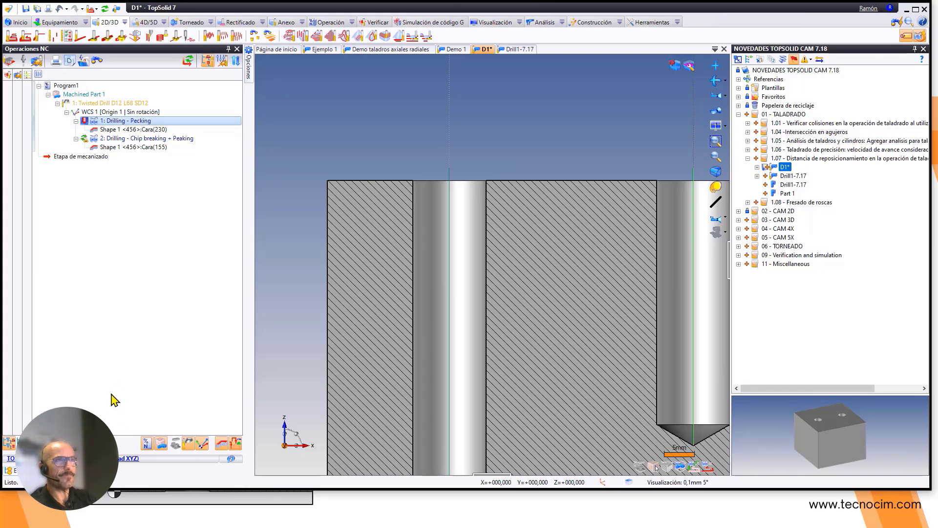
# Simulate the Drilling - Pecking operation with the 1 mm repositioning distance at an increased simulation speed, and exit the simulation.
pyautogui.click(83, 124)
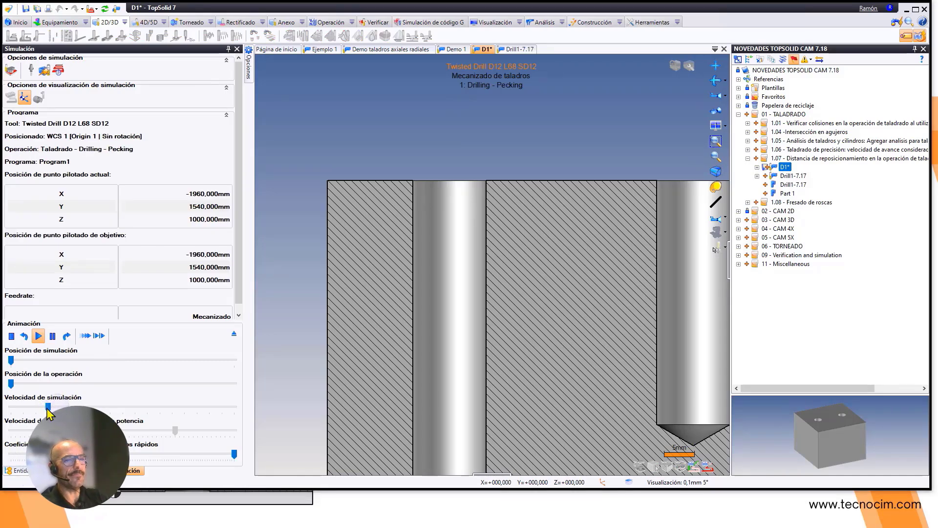
pyautogui.click(48, 405)
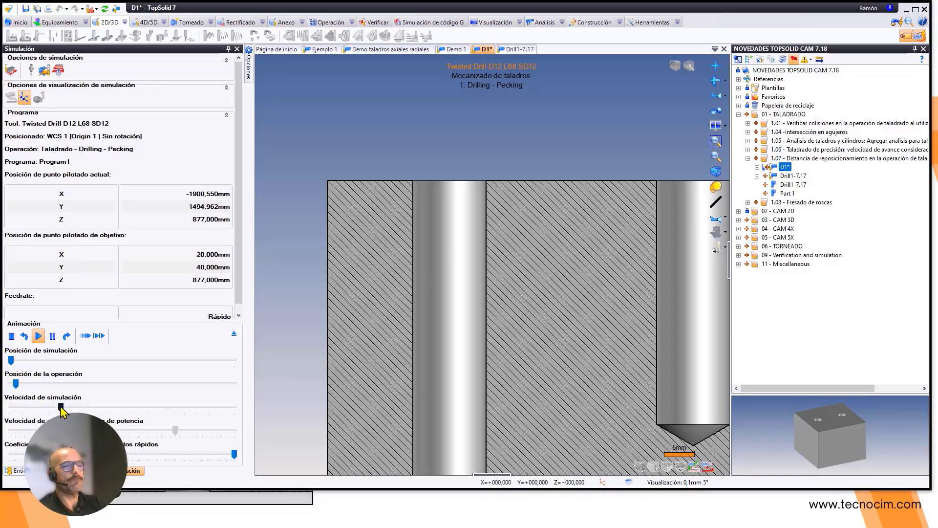
pyautogui.moveTo(61, 409); pyautogui.dragTo(72, 406)
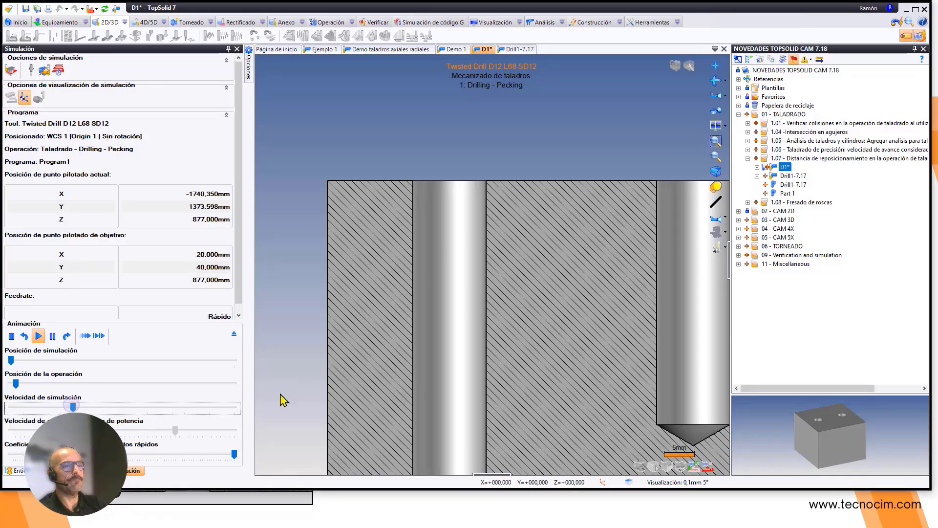
pyautogui.click(85, 335)
pyautogui.scroll(1, 473, 216)
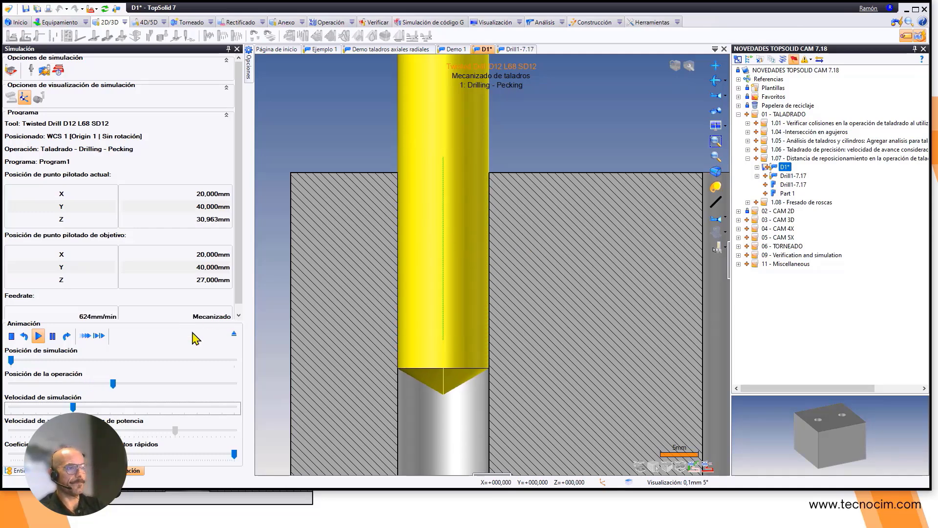
pyautogui.click(234, 336)
pyautogui.scroll(-2, 413, 220)
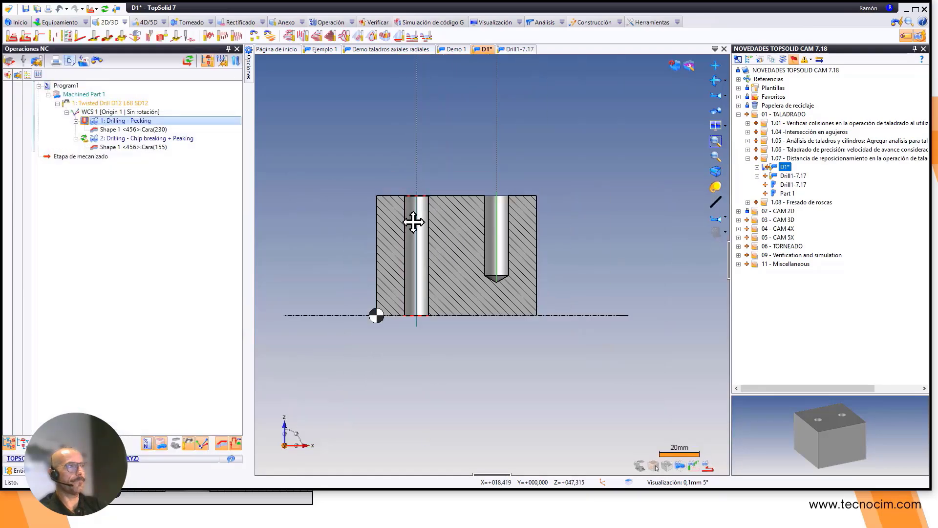
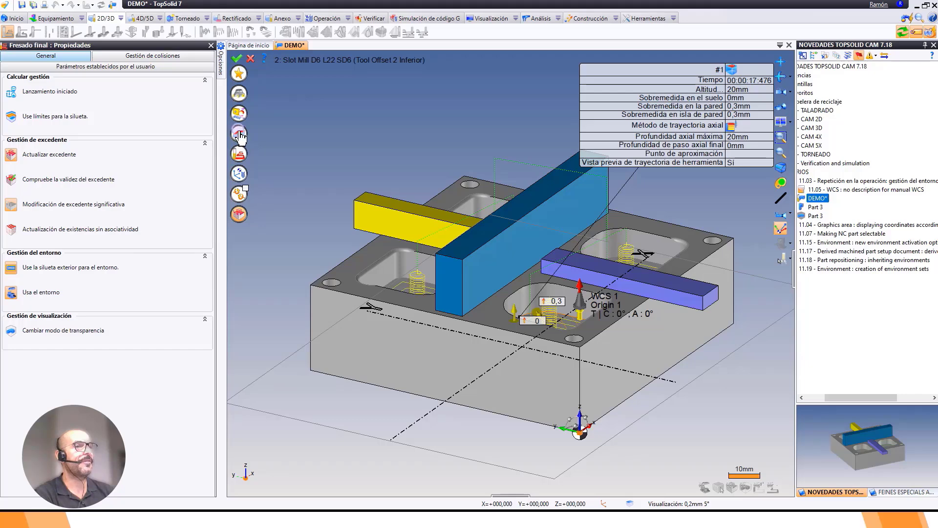
# Examine the geometry settings of the Cajera x 4 operation in DEMO, including its Linear X then Rotation pattern and fixture elements.
pyautogui.click(238, 134)
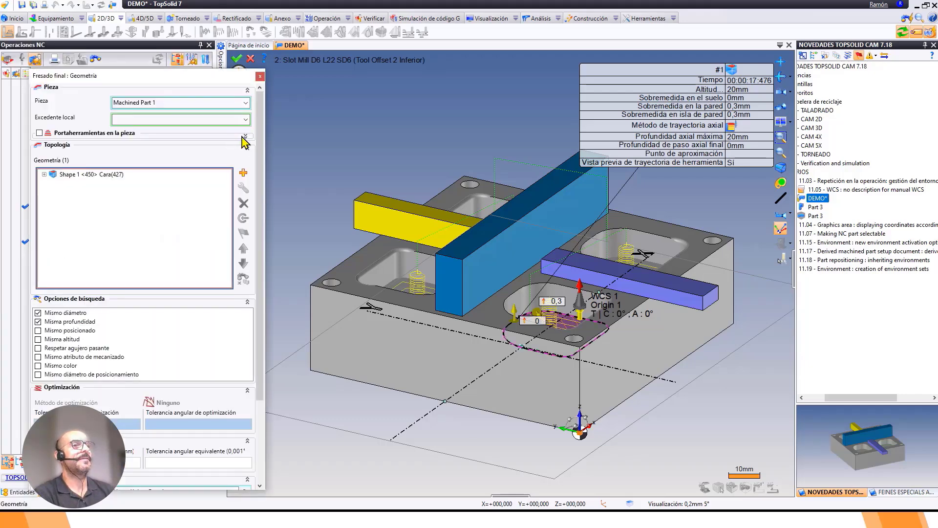
pyautogui.moveTo(176, 76); pyautogui.dragTo(271, 26)
pyautogui.scroll(-3, 196, 323)
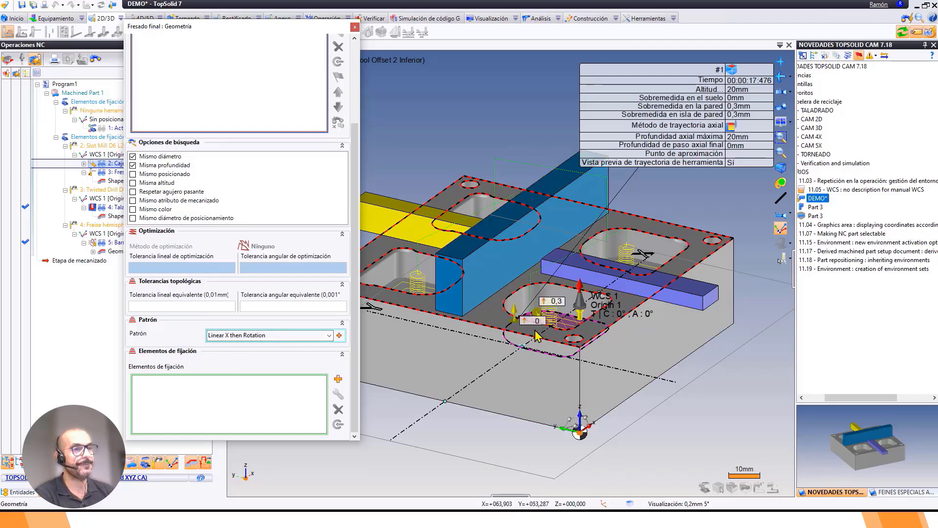
pyautogui.moveTo(630, 279); pyautogui.dragTo(585, 277, button='middle')
pyautogui.scroll(5, 585, 282)
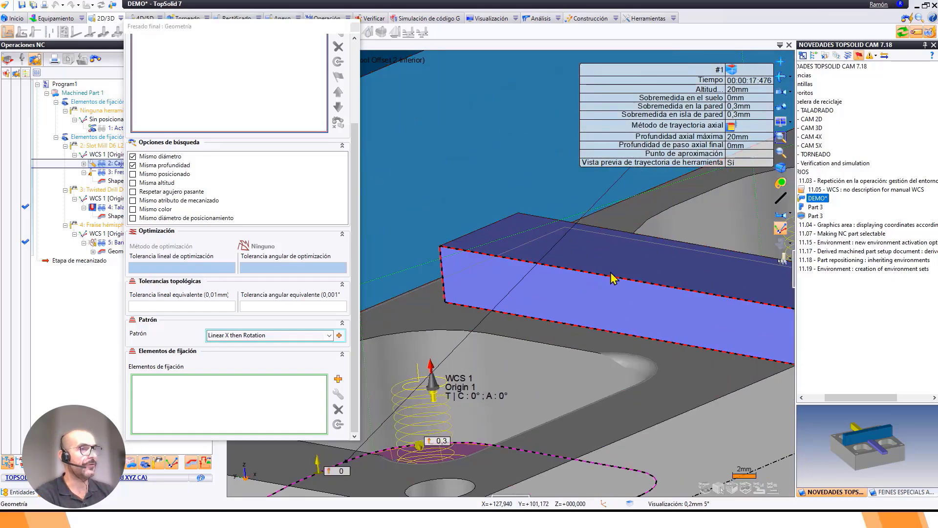
pyautogui.scroll(-5, 587, 261)
pyautogui.moveTo(569, 286); pyautogui.dragTo(705, 319, button='middle')
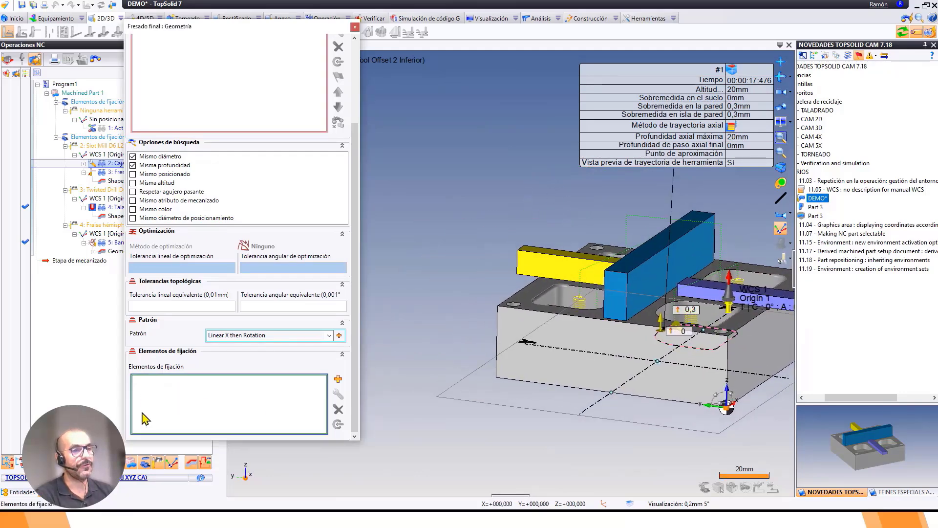
pyautogui.moveTo(226, 26); pyautogui.dragTo(414, 119)
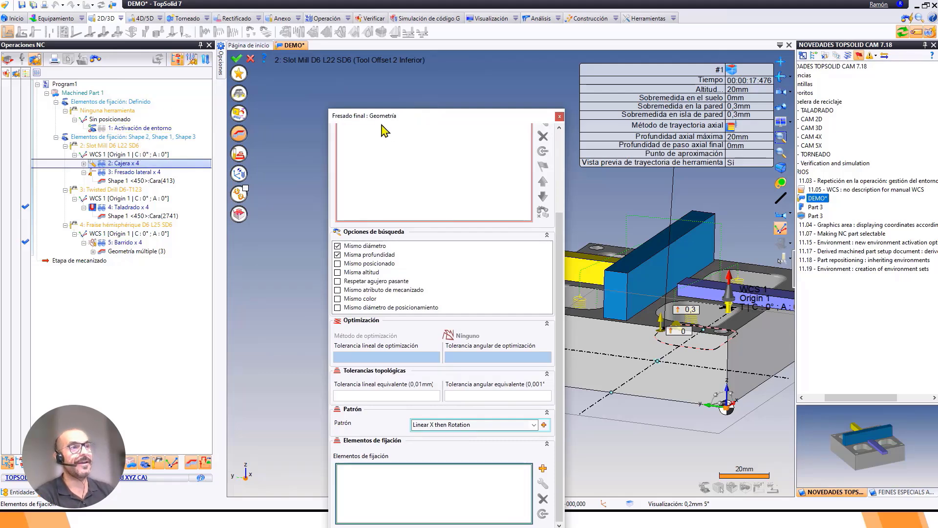
pyautogui.moveTo(431, 116); pyautogui.dragTo(252, 49)
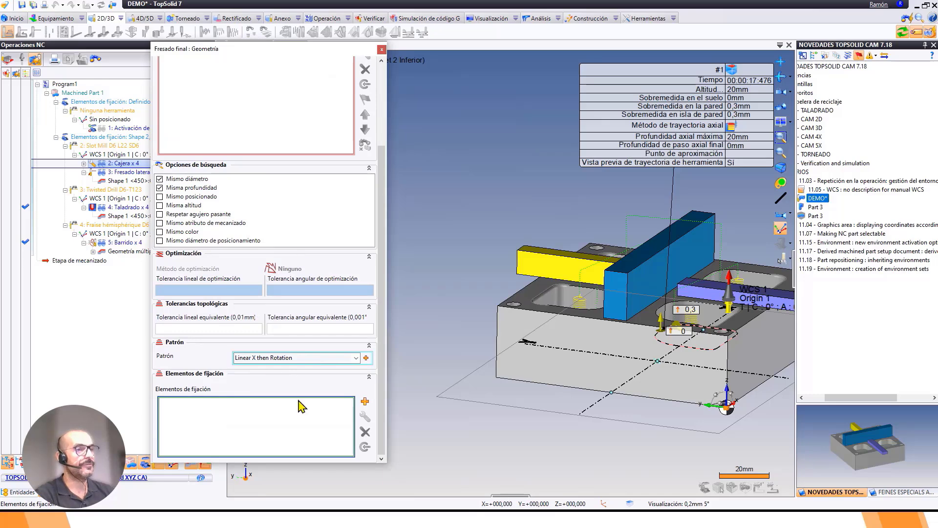
# Try adding the yellow bar, Shape 2, to the fixture elements of the Cajera x 4 operation, and remove it from the list.
pyautogui.moveTo(581, 315); pyautogui.dragTo(524, 320, button='middle')
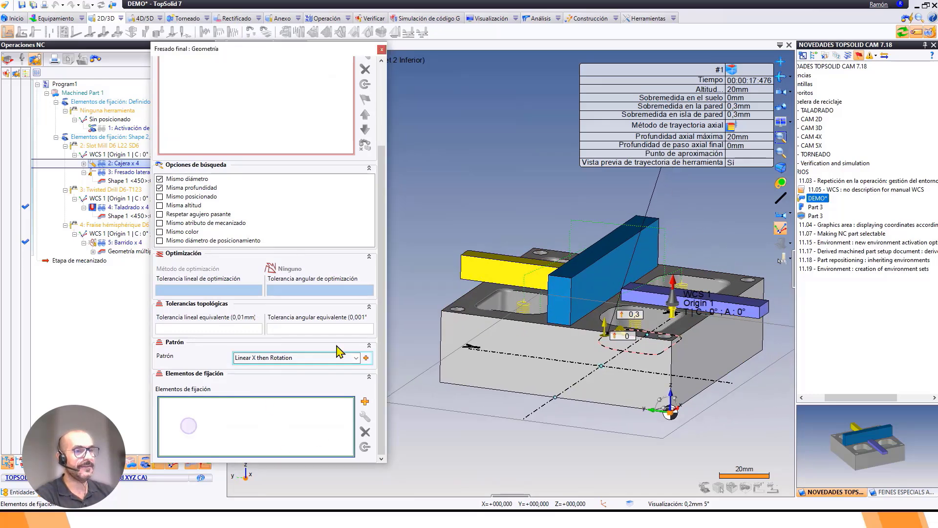
pyautogui.click(486, 267)
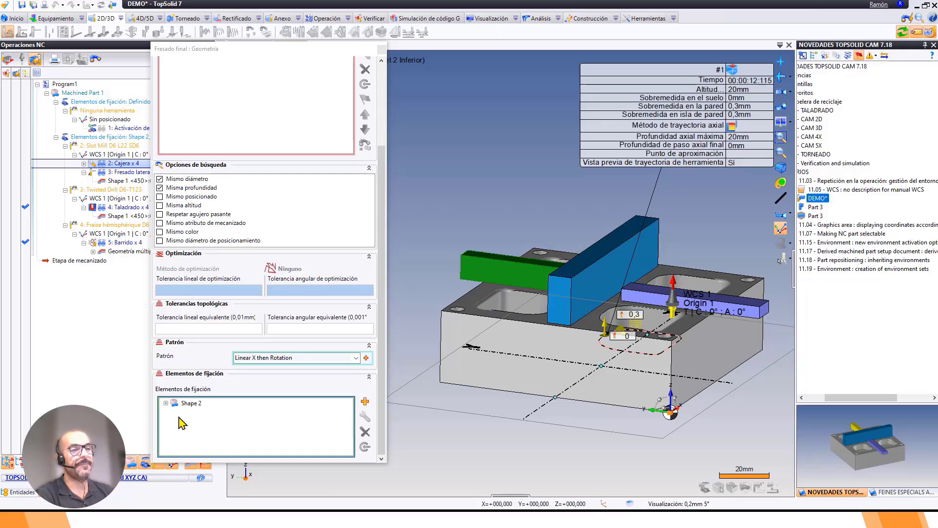
pyautogui.moveTo(508, 279); pyautogui.dragTo(471, 273, button='middle')
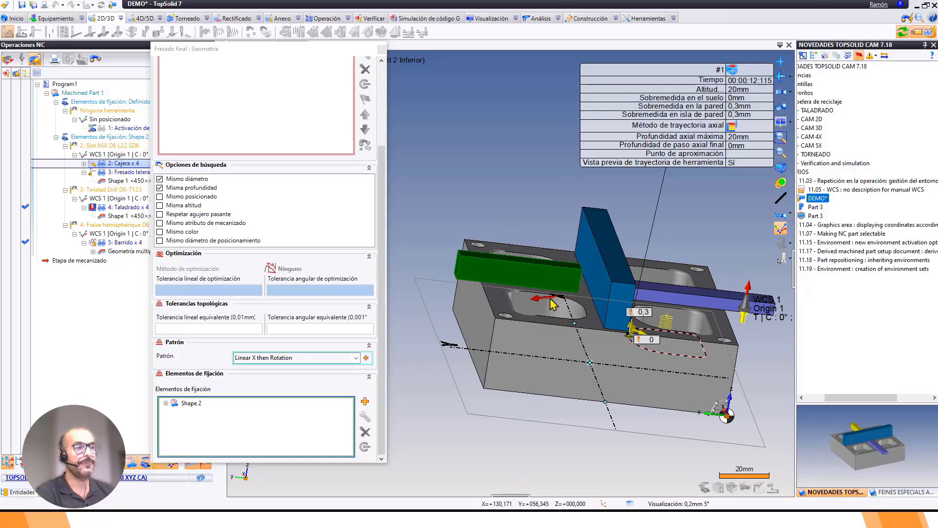
pyautogui.click(197, 406)
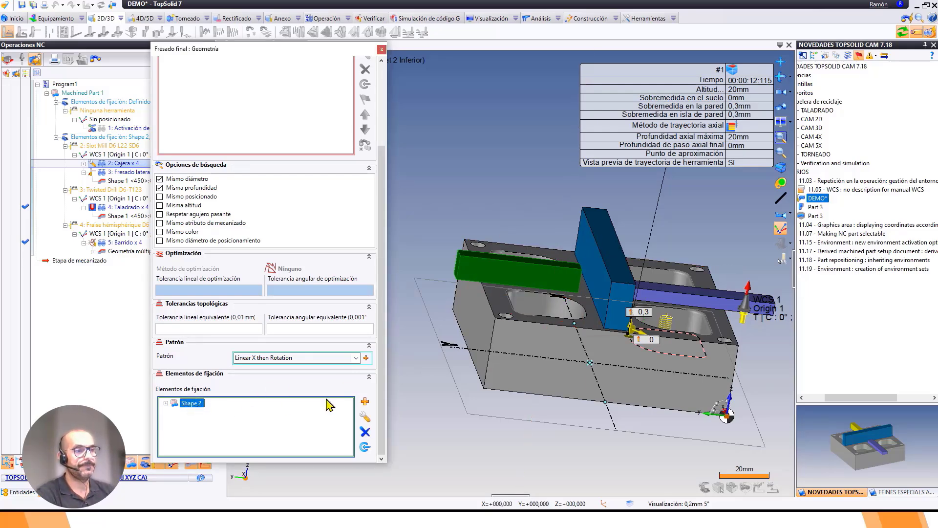
pyautogui.click(365, 432)
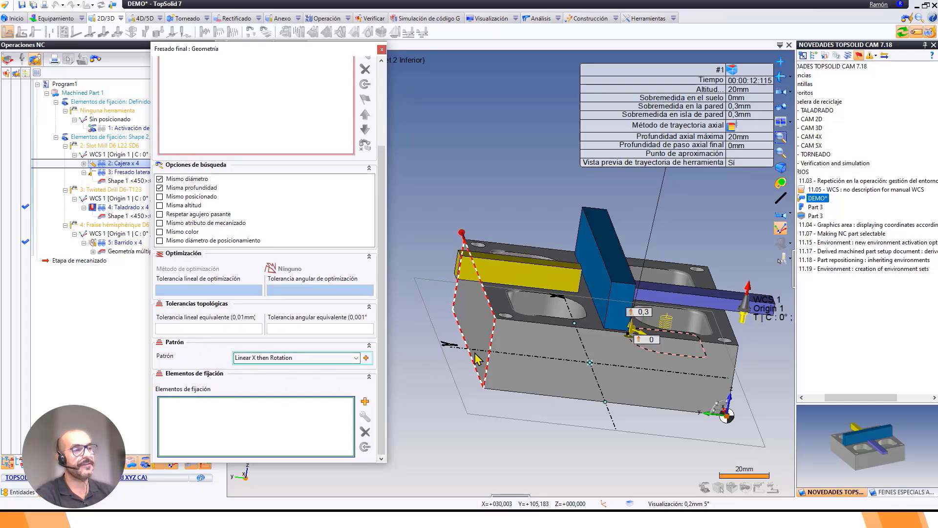
pyautogui.moveTo(475, 359); pyautogui.dragTo(480, 385, button='middle')
pyautogui.scroll(1, 502, 377)
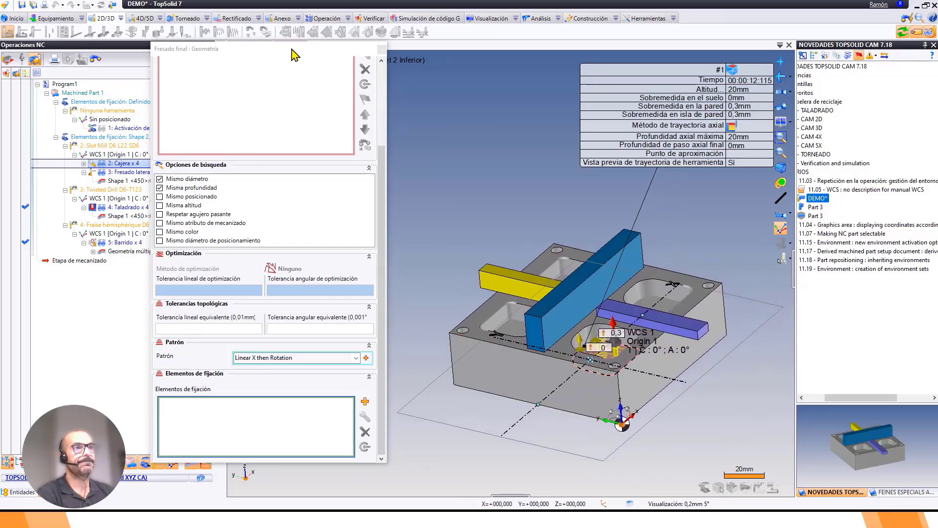
pyautogui.moveTo(294, 55); pyautogui.dragTo(300, 94)
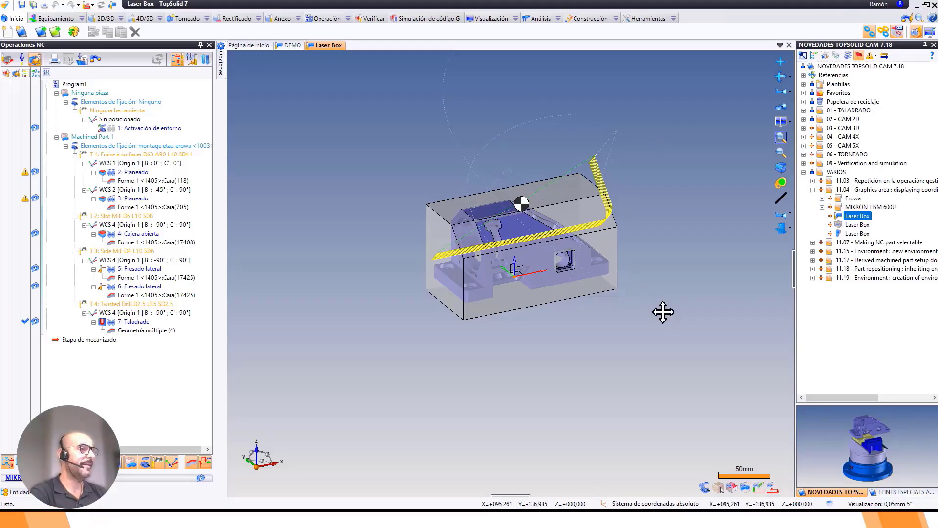
# Set the coordinate system for the displayed coordinates in the Laser Box document to Frame 1.
pyautogui.scroll(-2, 640, 337)
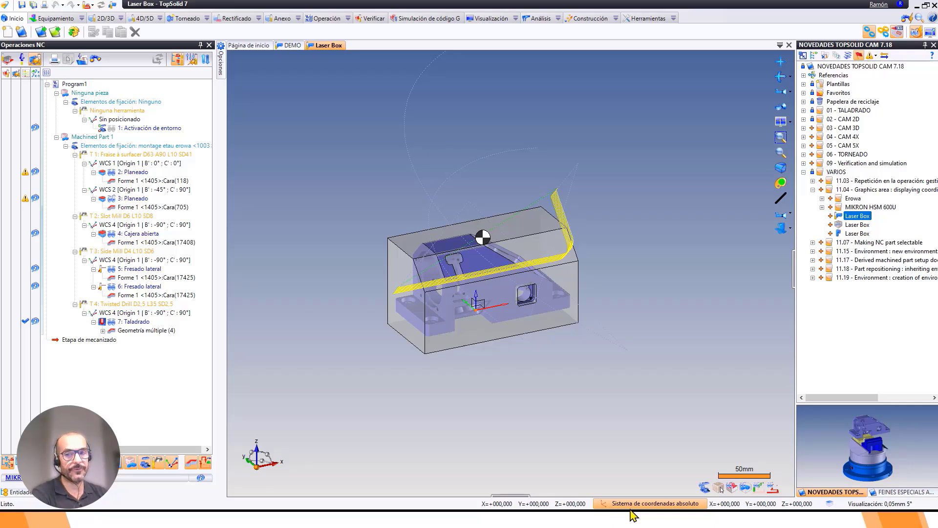
pyautogui.click(604, 505)
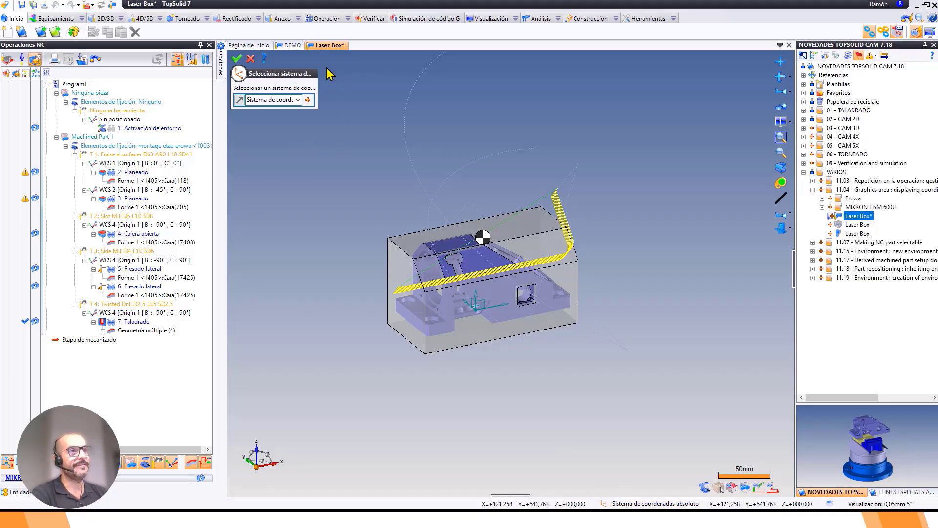
pyautogui.click(298, 99)
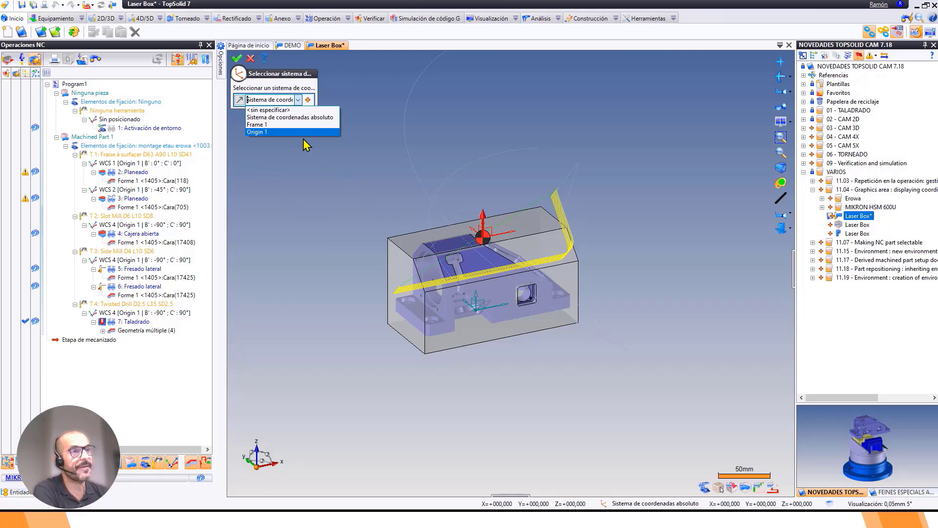
pyautogui.click(270, 125)
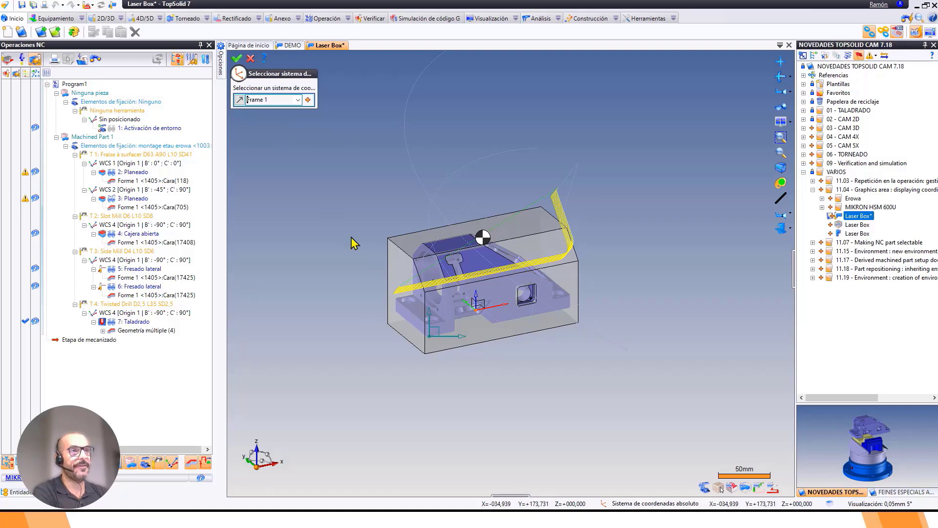
pyautogui.click(237, 59)
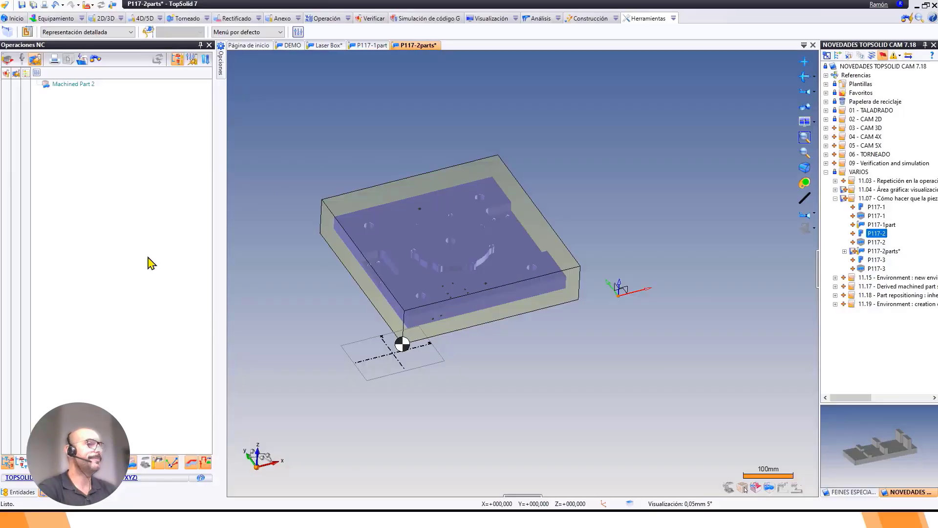
# Toggle whether the NC part is selectable in the P117-2parts document and save the document.
pyautogui.moveTo(577, 177); pyautogui.dragTo(571, 184, button='middle')
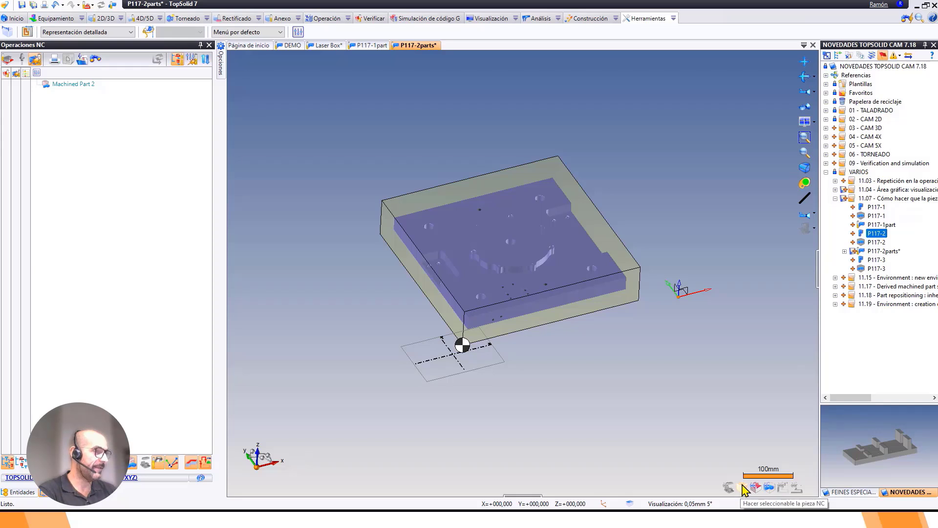
pyautogui.click(743, 487)
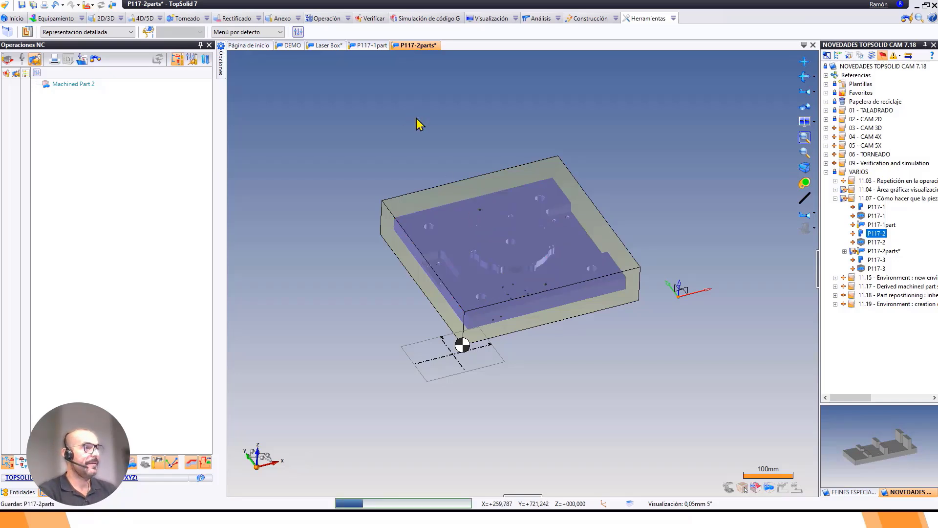
pyautogui.hotkey('ctrl', 's')
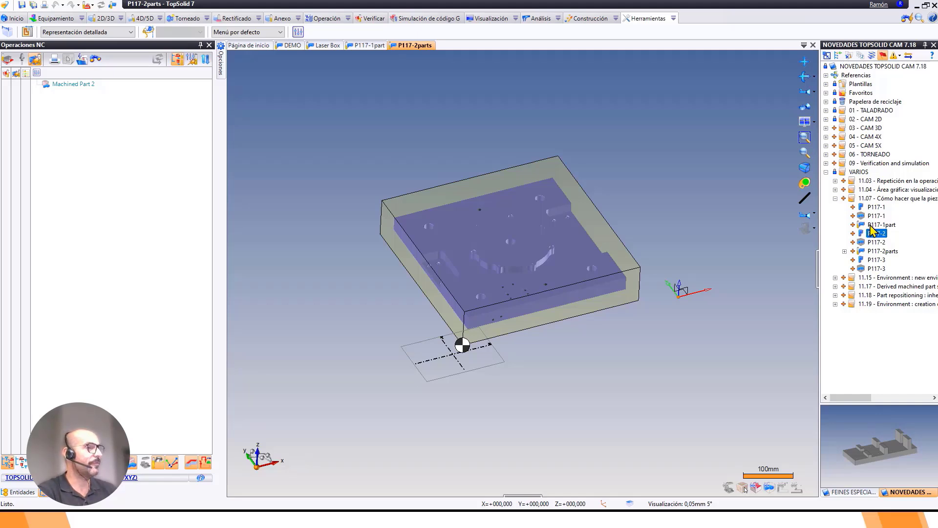
# Insert P117-2 into the P117-2parts document as an inclusion instead of creating a machinable part from it.
pyautogui.moveTo(873, 238); pyautogui.dragTo(660, 171)
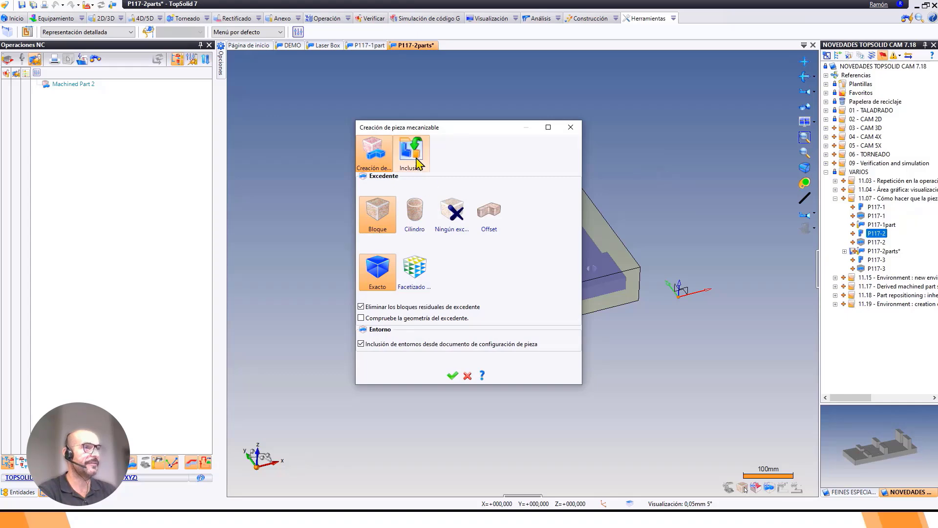
pyautogui.click(412, 152)
pyautogui.click(452, 377)
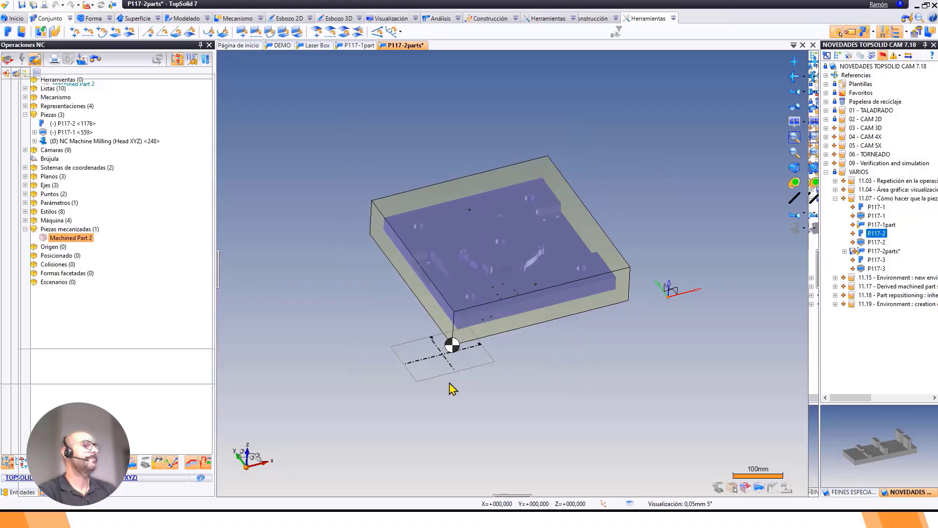
# Try to constrain the base face of P117-2 to the machined part, cancel the constraint and validate the part's positioning.
pyautogui.moveTo(662, 342); pyautogui.dragTo(655, 230, button='middle')
pyautogui.moveTo(617, 257); pyautogui.dragTo(632, 289, button='middle')
pyautogui.click(618, 236)
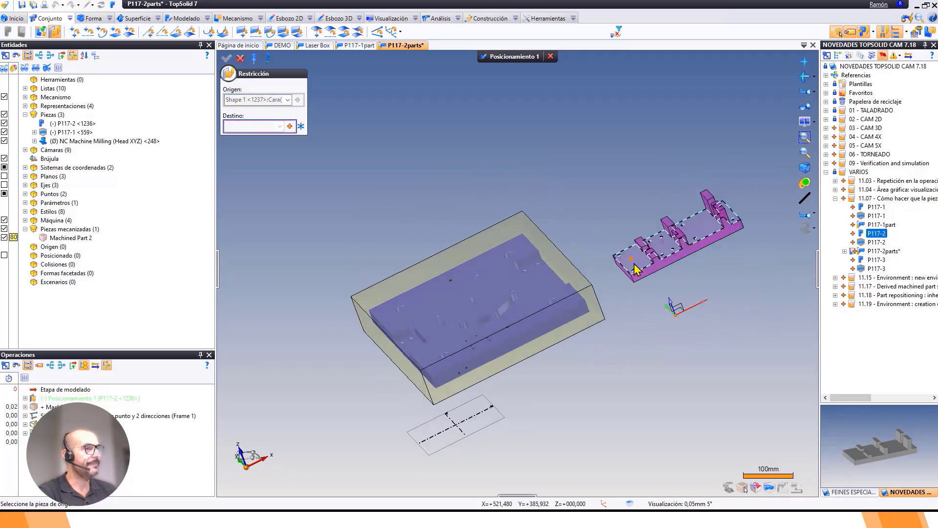
pyautogui.moveTo(617, 239); pyautogui.dragTo(594, 237, button='middle')
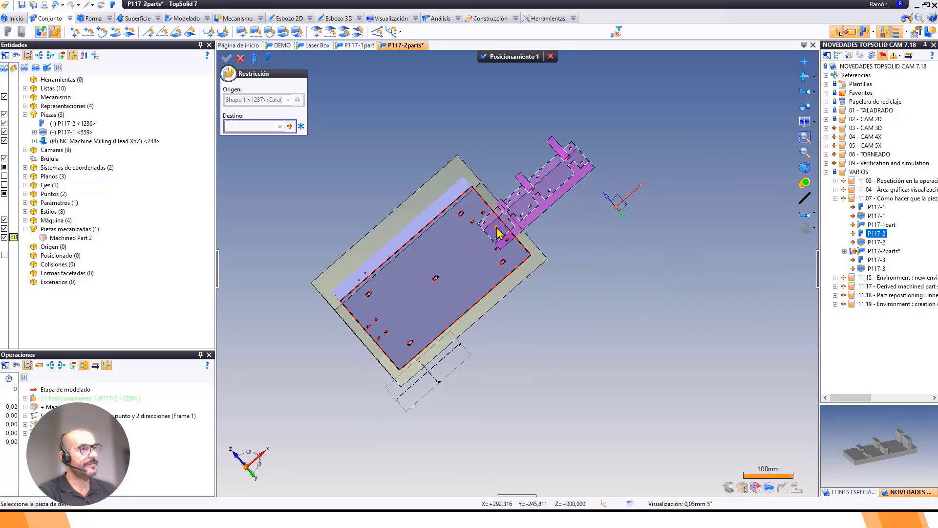
pyautogui.moveTo(518, 264); pyautogui.dragTo(556, 292, button='middle')
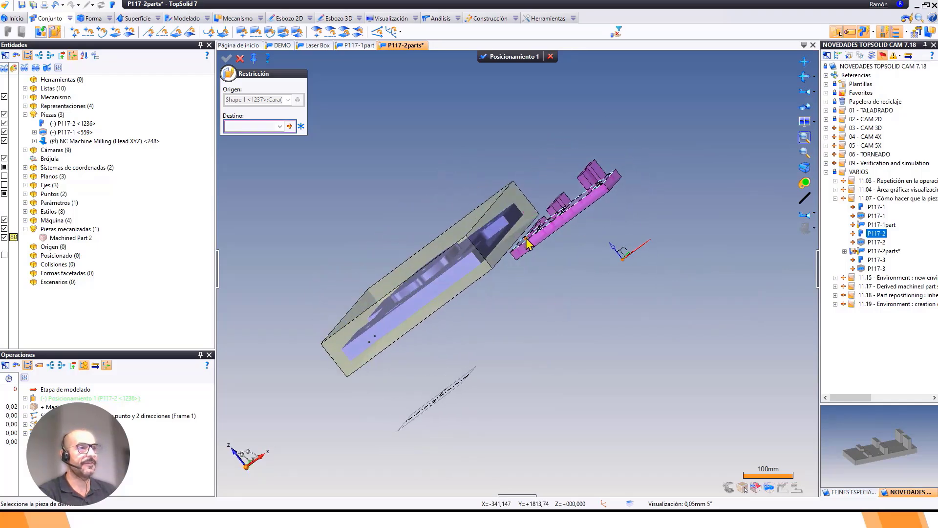
pyautogui.moveTo(540, 255); pyautogui.dragTo(576, 283, button='middle')
pyautogui.scroll(-1, 577, 283)
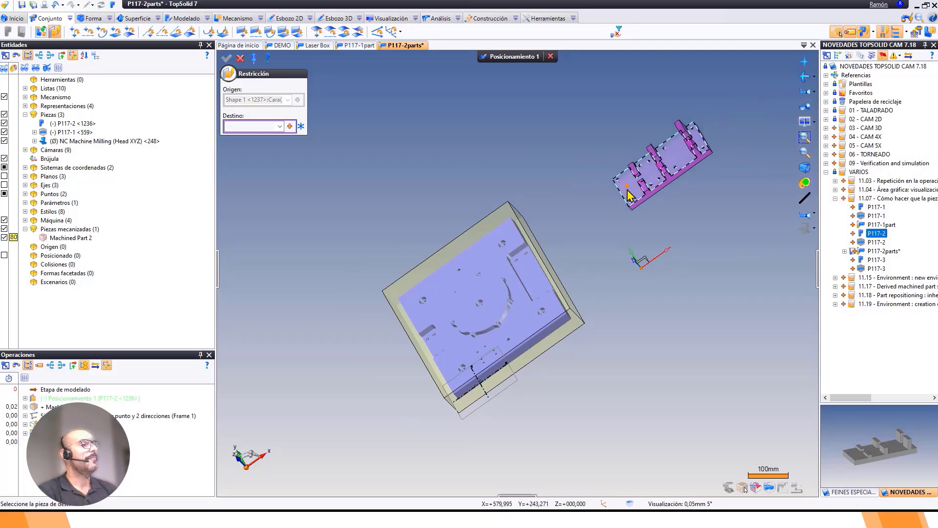
pyautogui.scroll(1, 625, 248)
pyautogui.scroll(-1, 623, 243)
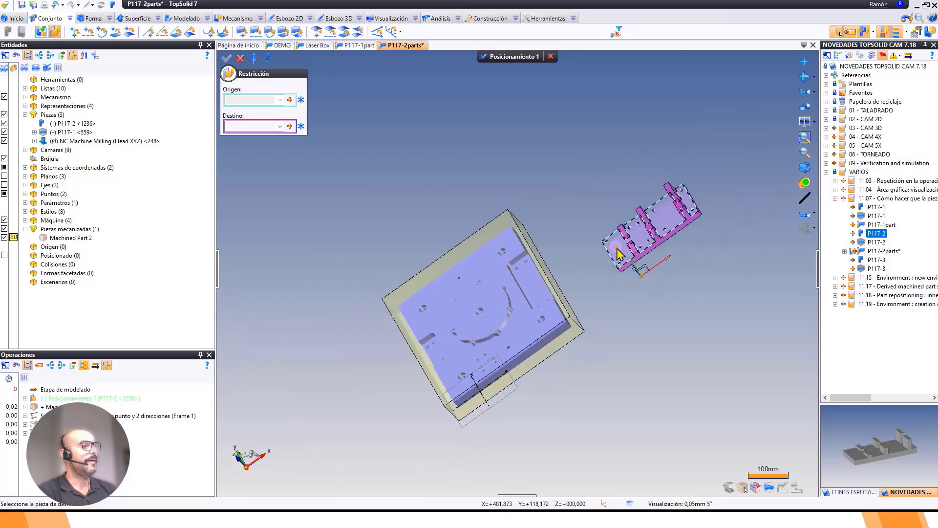
pyautogui.press('Escape')
pyautogui.click(510, 58)
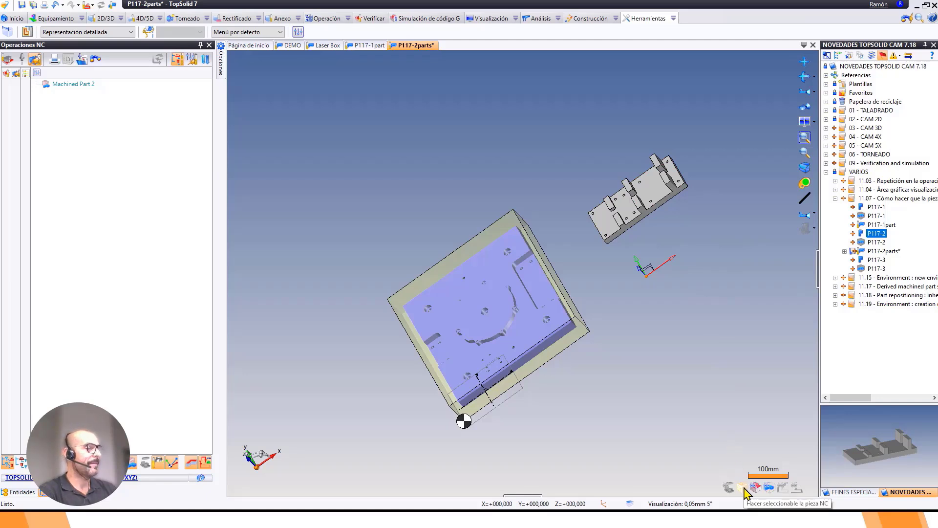
# Toggle the NC part's selectability, and try a plane-on-plane constraint from the base face of P117-2 to the underside of the machined part.
pyautogui.click(746, 489)
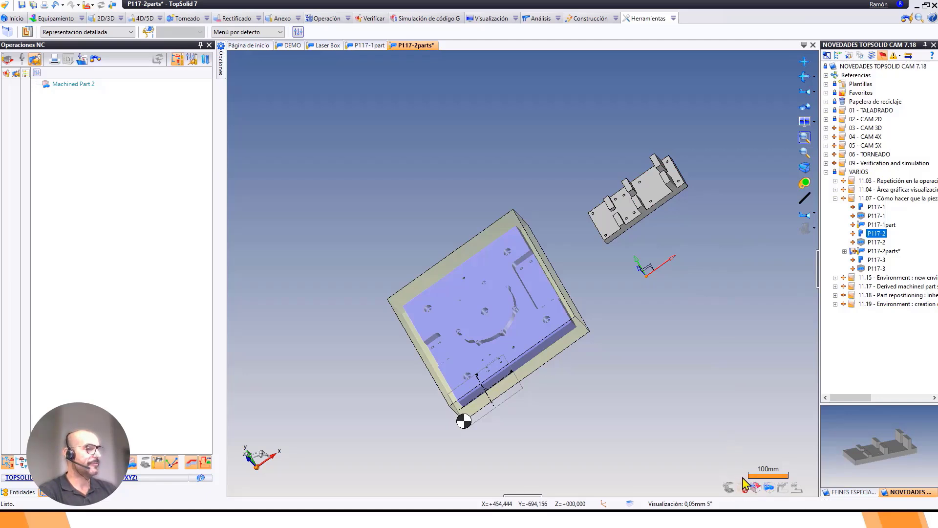
pyautogui.rightClick(604, 226)
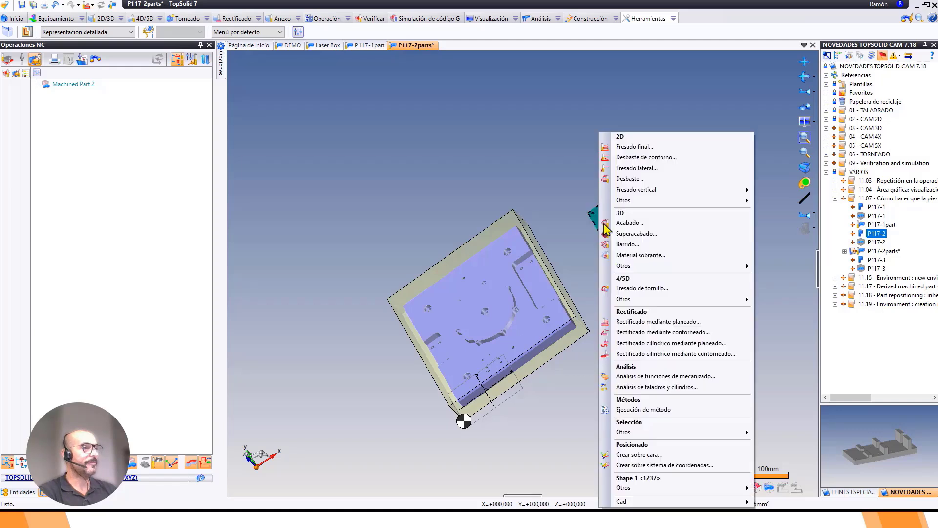
pyautogui.moveTo(676, 503)
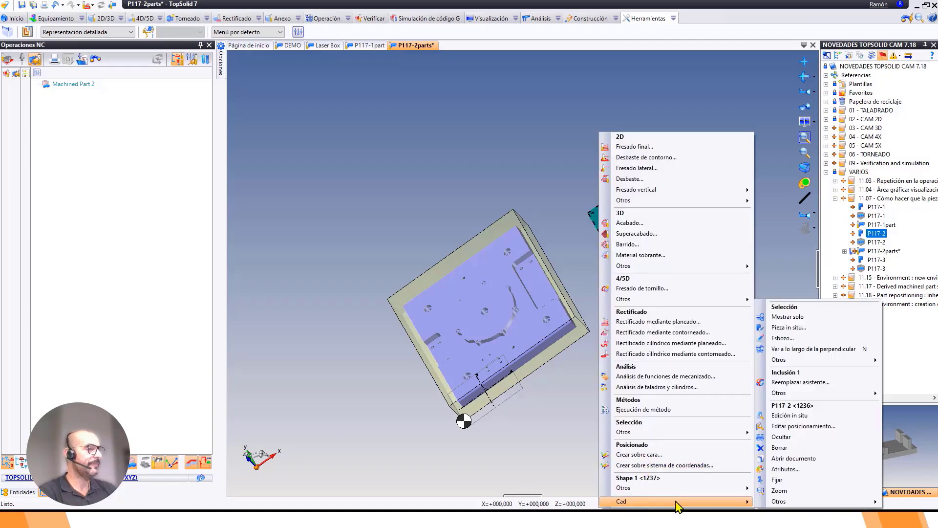
pyautogui.click(801, 426)
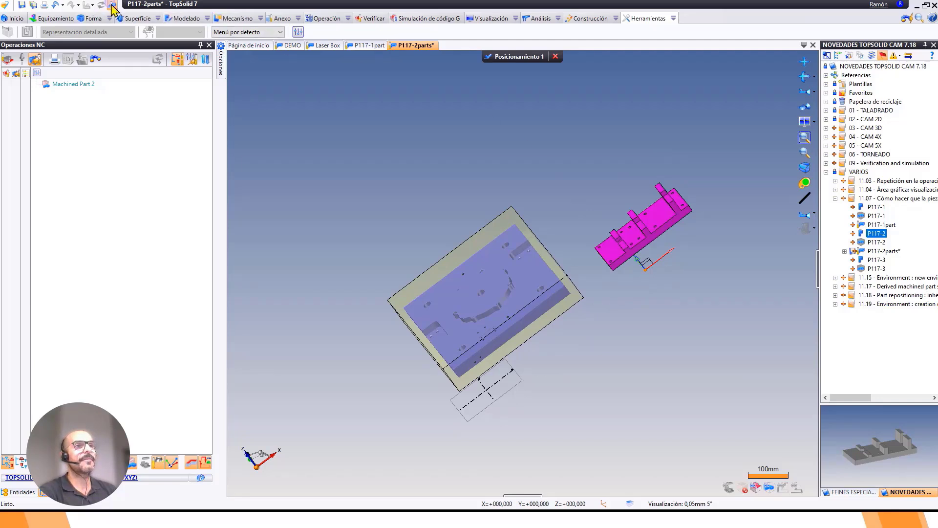
pyautogui.click(284, 31)
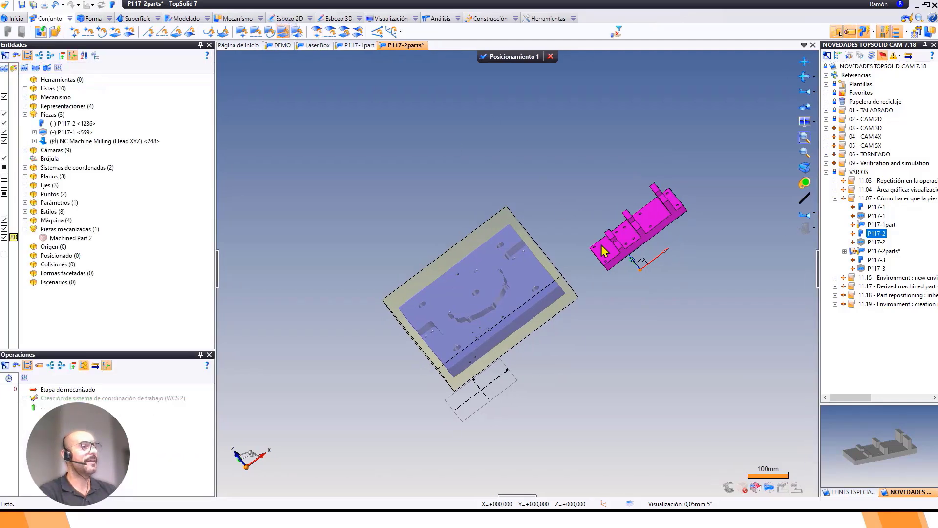
pyautogui.click(613, 261)
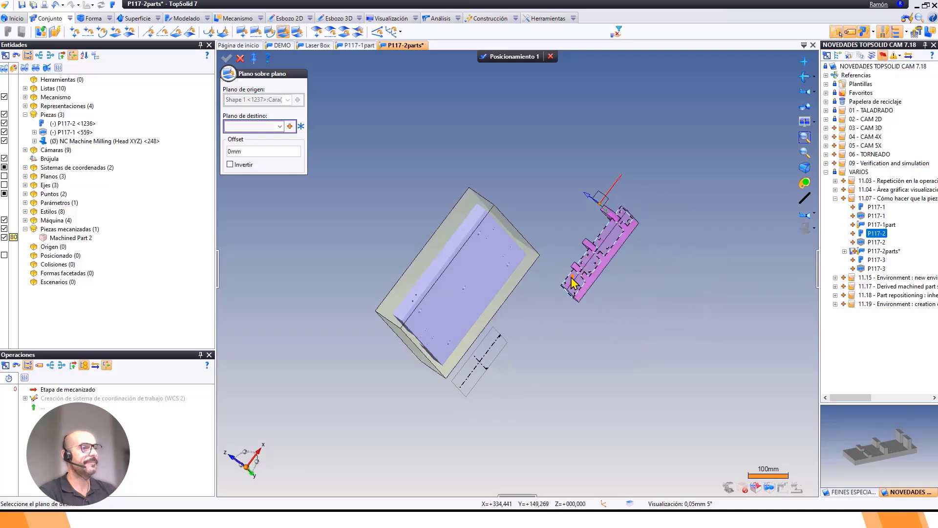
pyautogui.click(516, 242)
pyautogui.scroll(5, 511, 229)
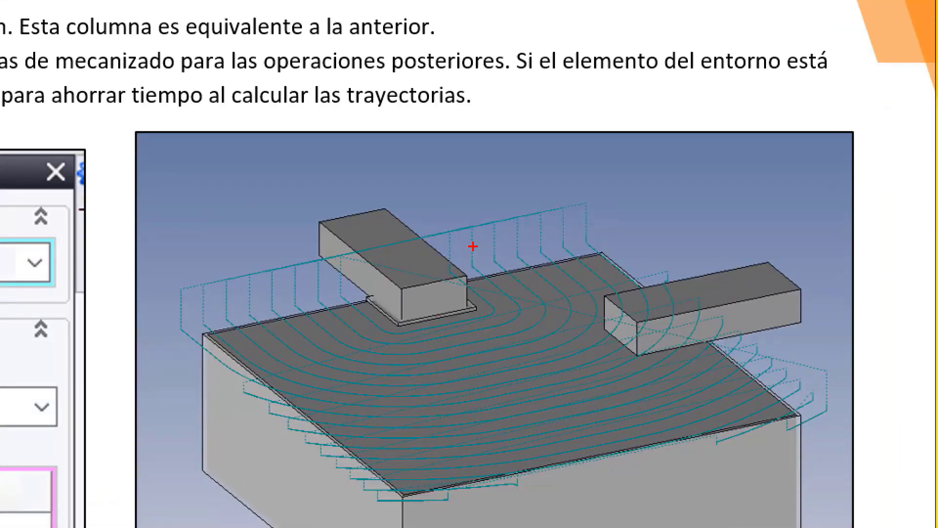
pyautogui.moveTo(455, 243)
pyautogui.mouseDown()
pyautogui.moveTo(329, 293)
pyautogui.moveTo(484, 332)
pyautogui.moveTo(396, 236)
pyautogui.mouseUp()
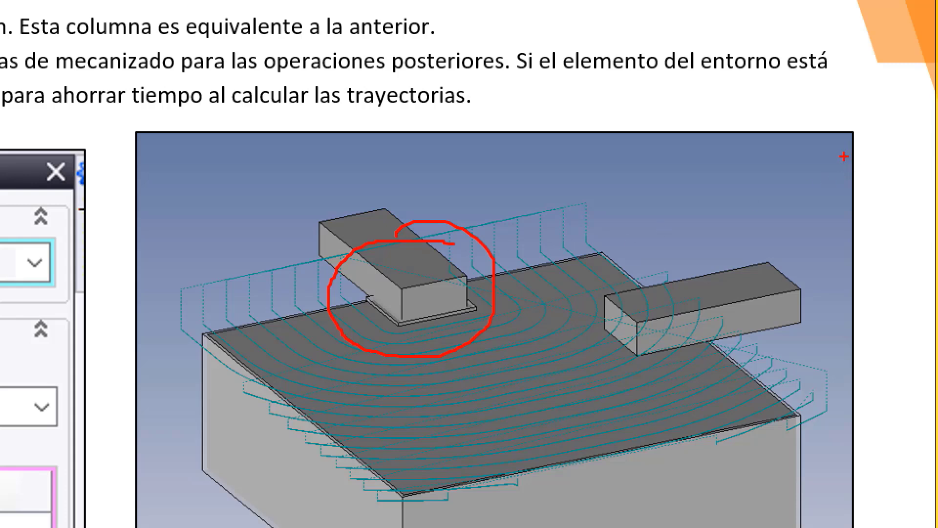
pyautogui.moveTo(747, 212); pyautogui.dragTo(724, 286)
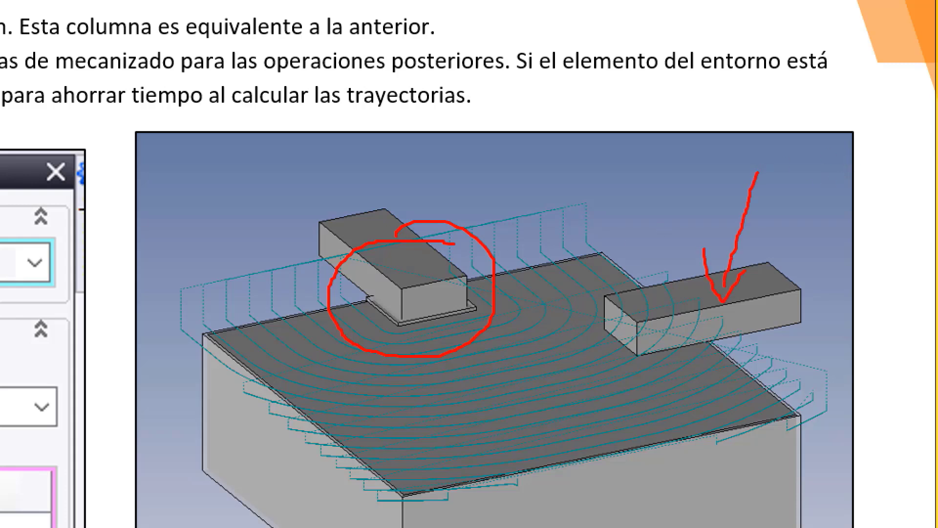
pyautogui.moveTo(572, 367); pyautogui.dragTo(628, 308)
pyautogui.moveTo(601, 371); pyautogui.dragTo(668, 284)
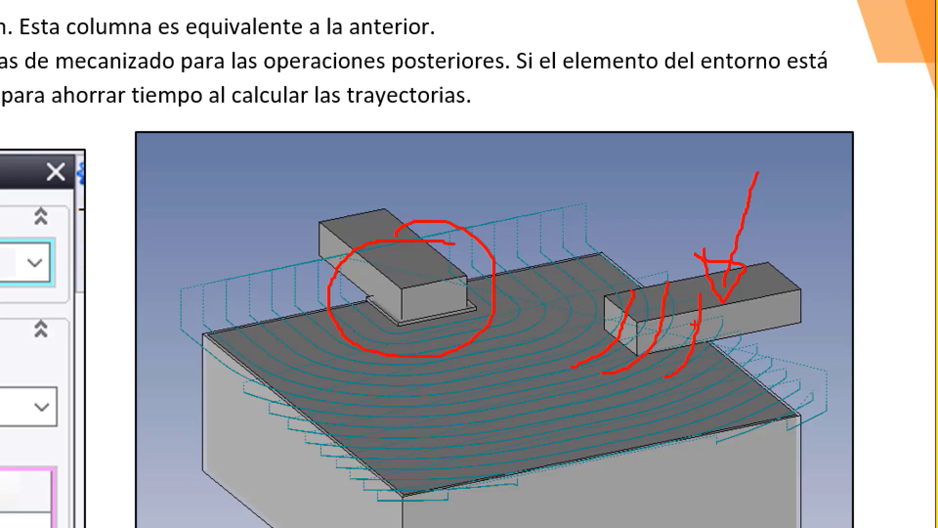
pyautogui.press('Escape')
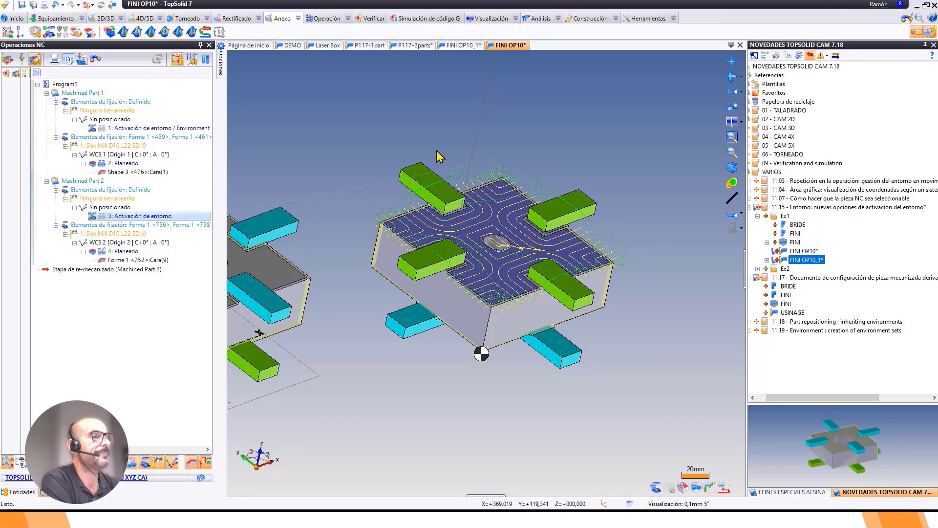
# Examine how the facing toolpath of Machined Part 2 in FINI OP10 runs around the four green clamps.
pyautogui.click(384, 138)
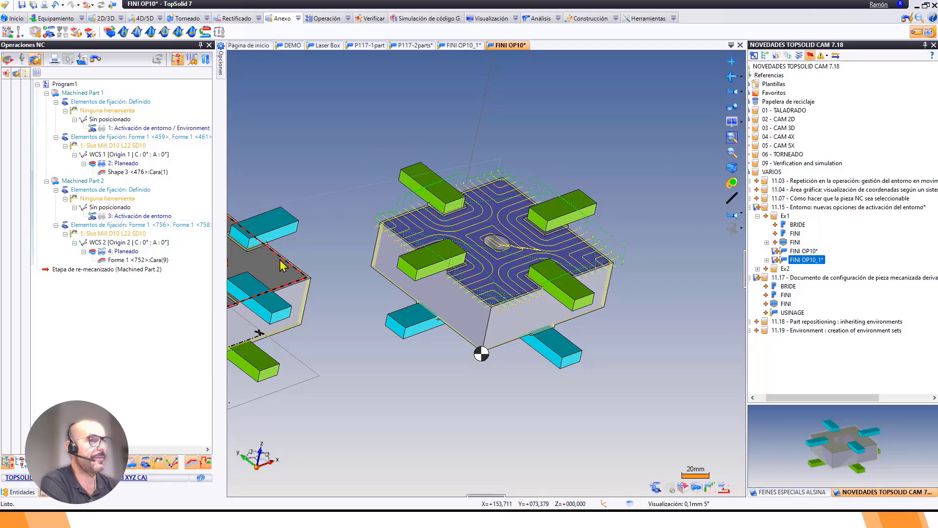
pyautogui.moveTo(503, 286); pyautogui.dragTo(463, 296, button='middle')
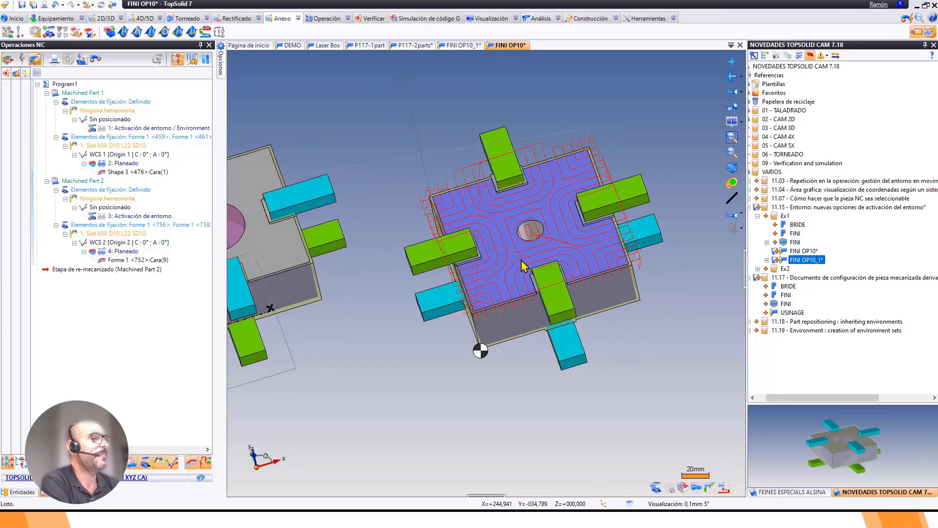
pyautogui.scroll(-2, 530, 260)
pyautogui.scroll(6, 543, 237)
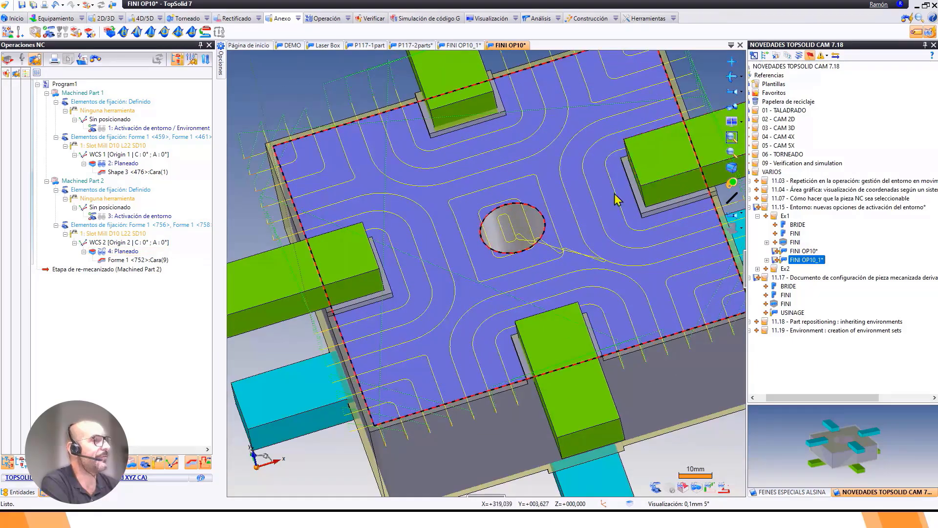
pyautogui.scroll(-3, 615, 197)
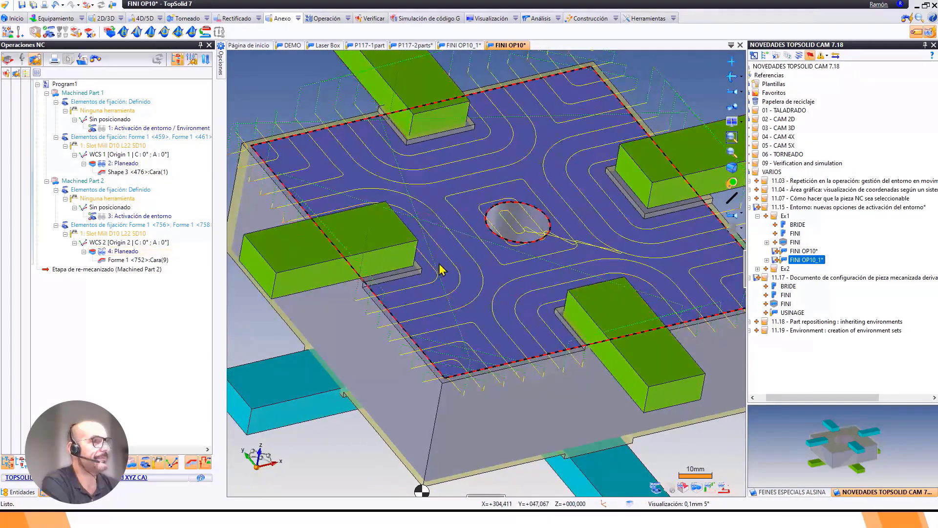
pyautogui.scroll(-3, 434, 274)
pyautogui.moveTo(433, 282); pyautogui.dragTo(416, 310, button='middle')
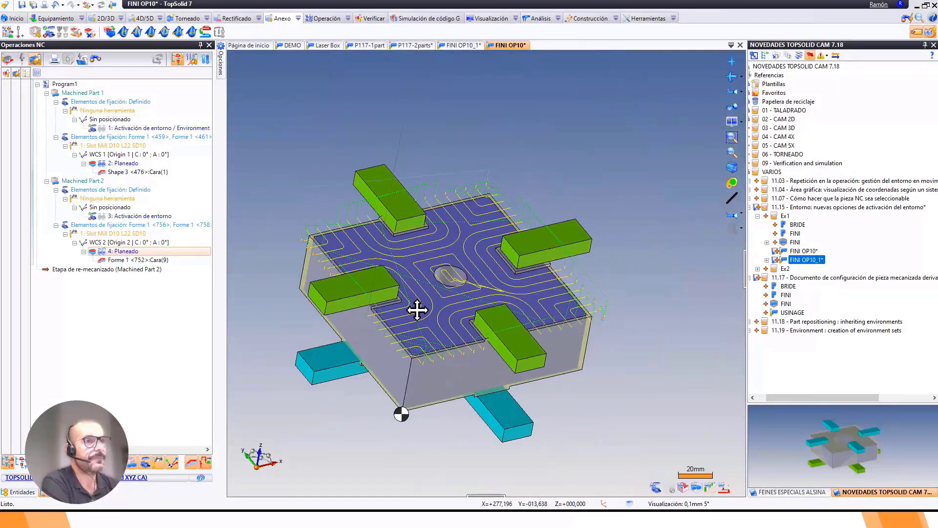
# Exclude BRIDE <767> and BRIDE <769> from the environment activation of Machined Part 2 and recalculate the 4: Planeado facing operation.
pyautogui.doubleClick(126, 216)
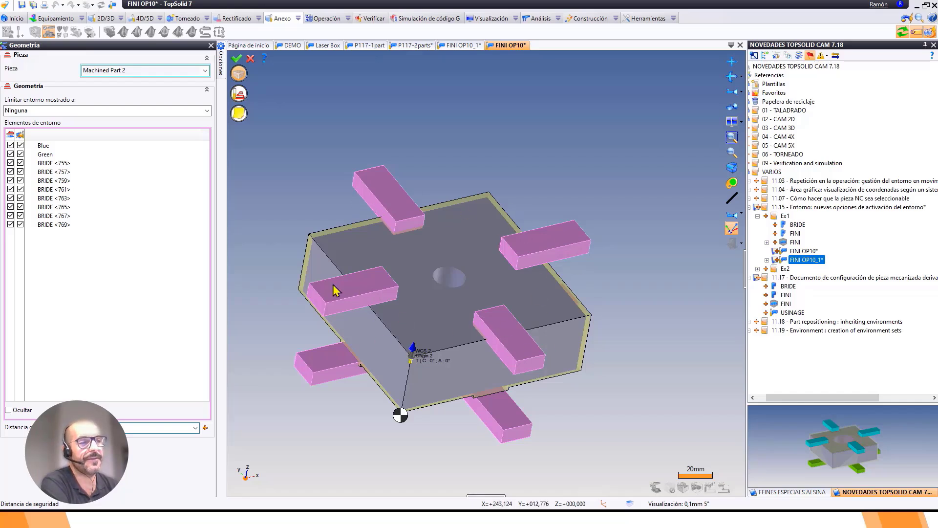
pyautogui.click(11, 224)
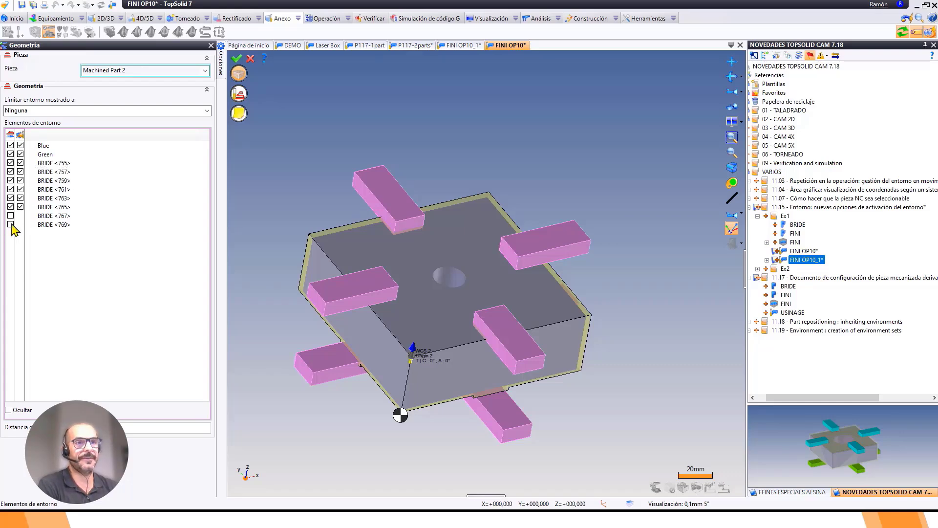
pyautogui.click(236, 59)
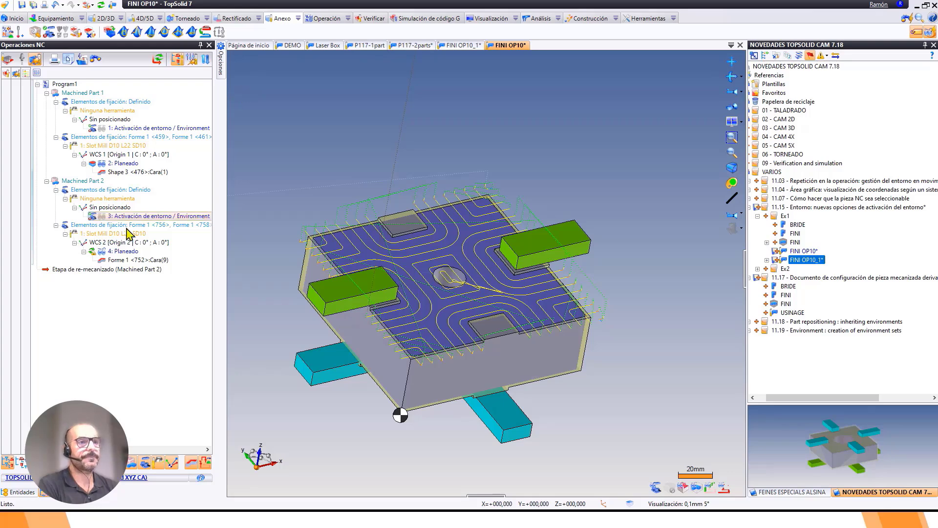
pyautogui.click(157, 59)
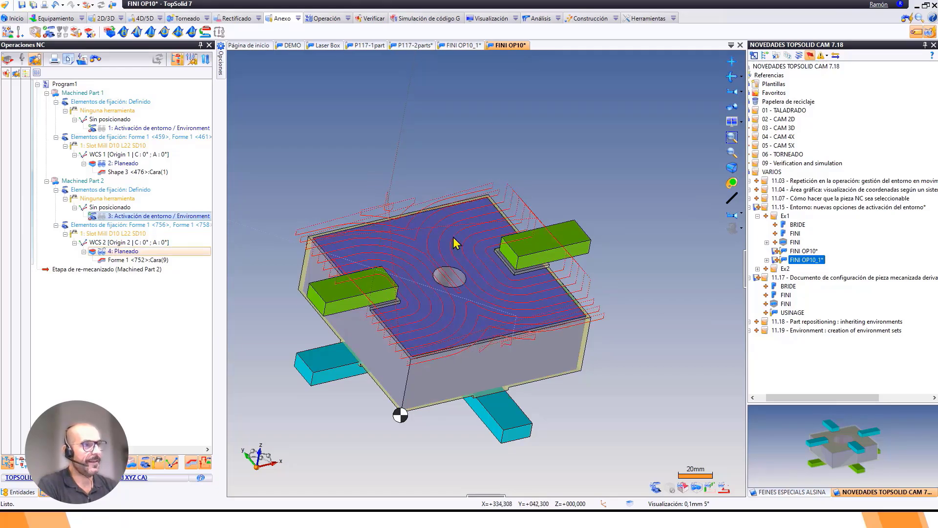
pyautogui.scroll(4, 457, 264)
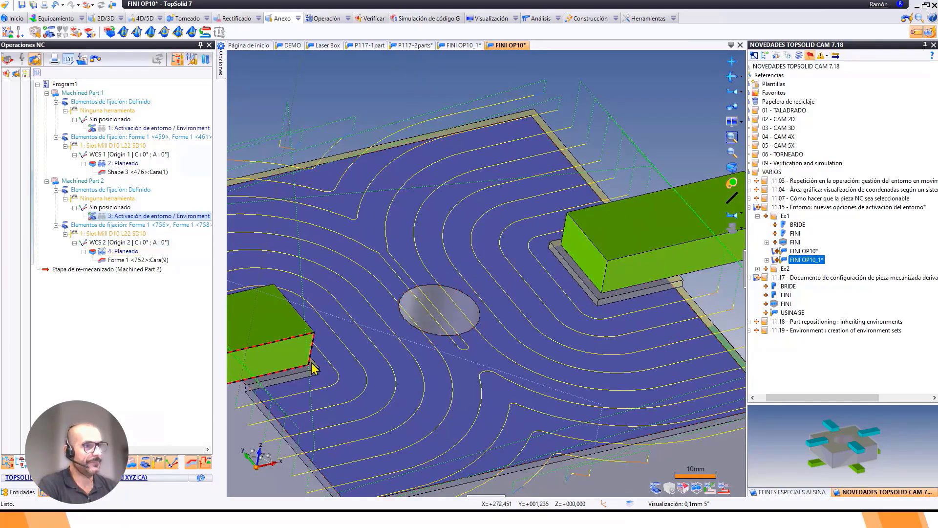
pyautogui.scroll(-4, 419, 310)
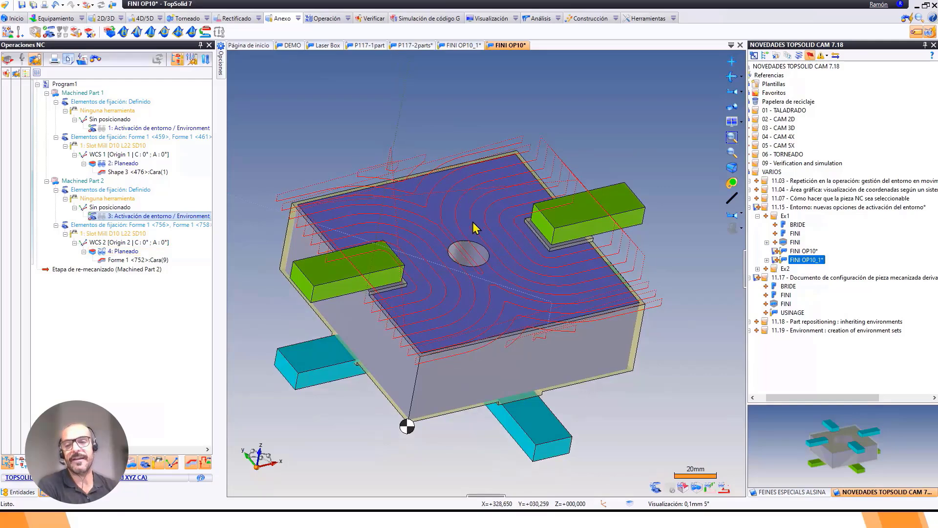
# In Machined Part 2's environment activation, re-enable the first option of BRIDE <767> and BRIDE <769> and disable their second option.
pyautogui.doubleClick(128, 216)
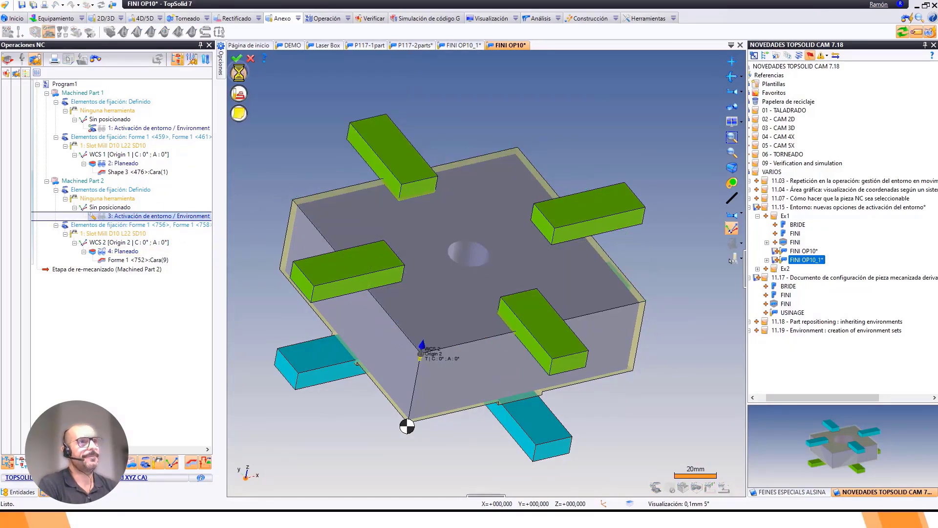
pyautogui.click(240, 76)
pyautogui.click(10, 215)
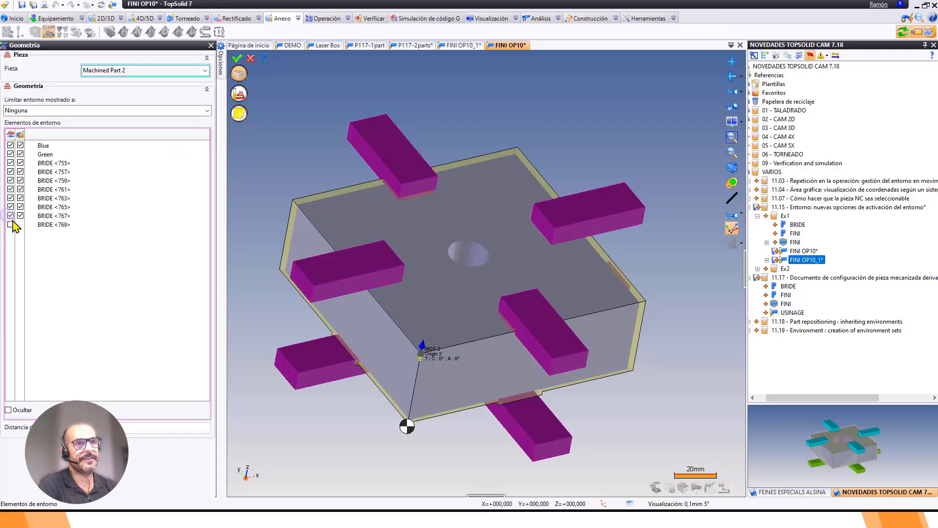
pyautogui.click(10, 225)
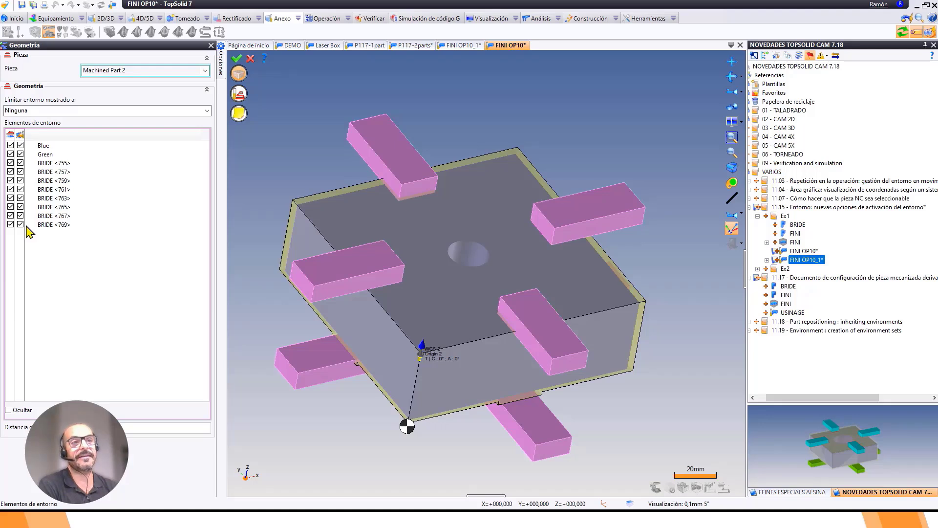
pyautogui.click(20, 225)
pyautogui.click(20, 216)
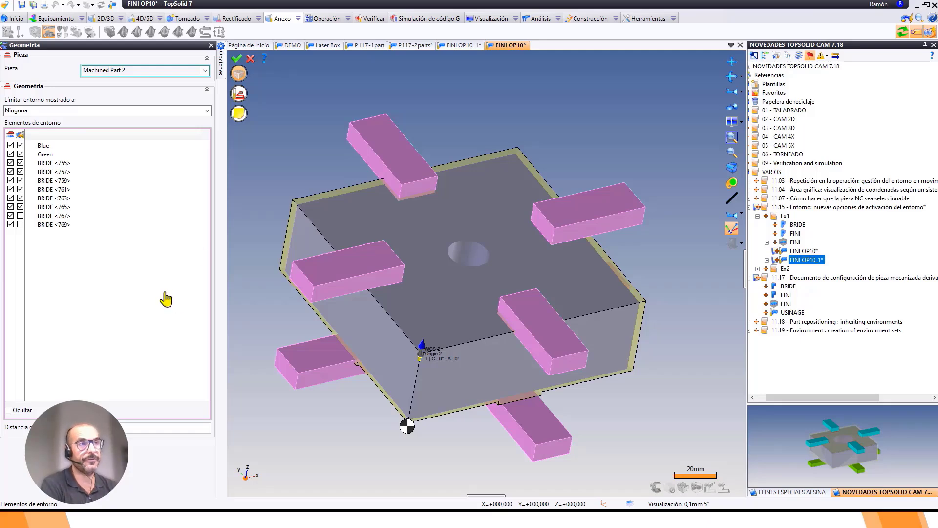
pyautogui.click(237, 60)
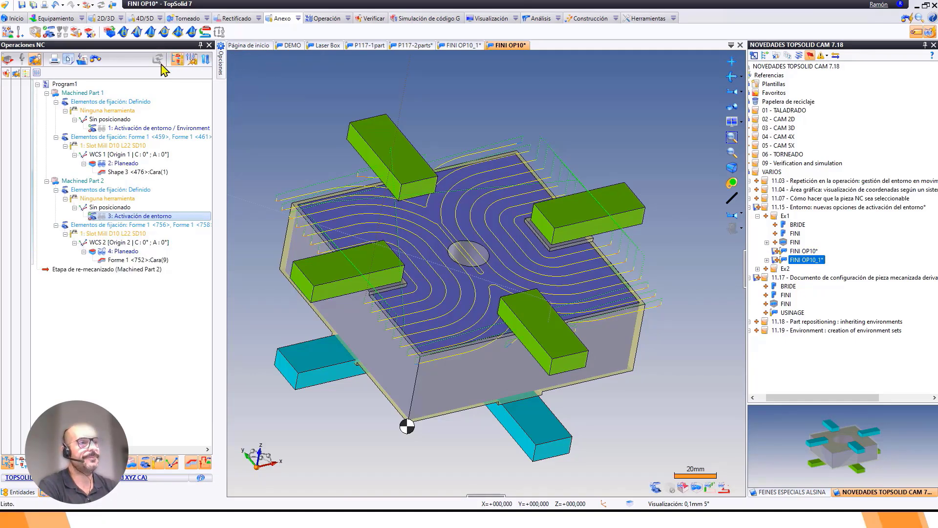
# Recalculate the 4: Planeado operation and examine how its toolpath runs around the green clamps.
pyautogui.click(160, 61)
pyautogui.scroll(3, 383, 180)
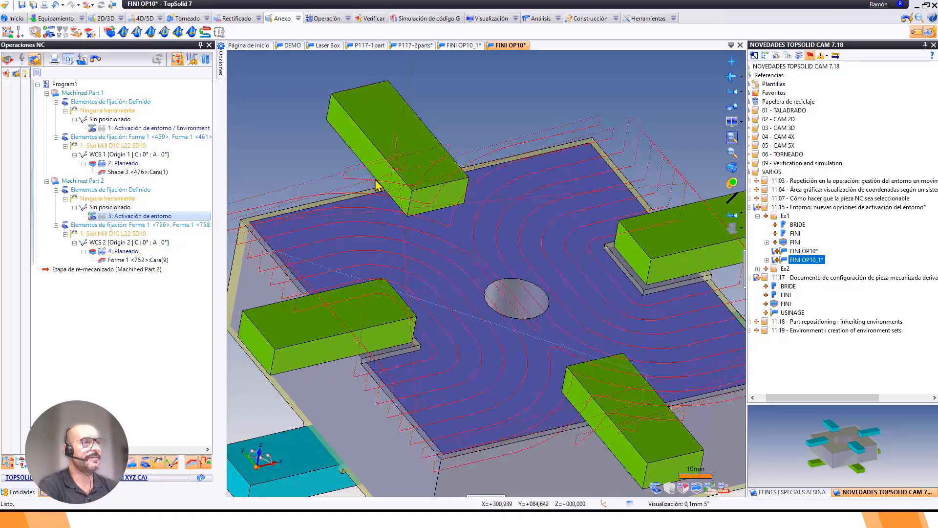
pyautogui.scroll(-3, 415, 198)
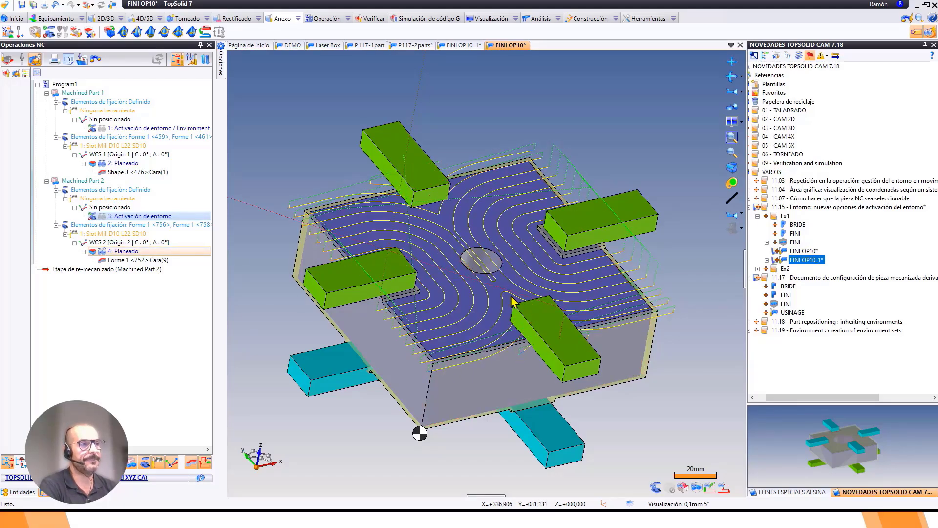
pyautogui.scroll(3, 507, 307)
pyautogui.scroll(-4, 509, 306)
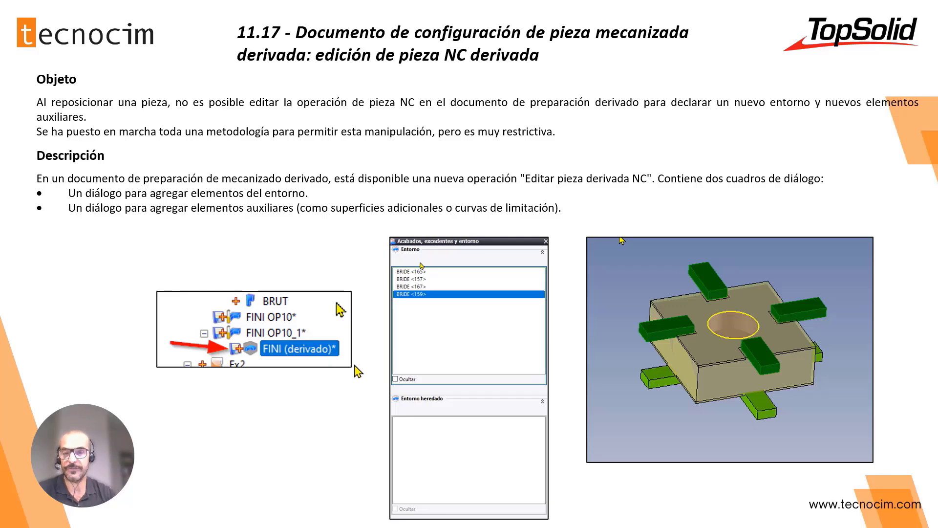
# Switch to TopSolid and reposition Machined Part 2 of USINAGE in a new machining document based on Plantilla en blanco.
pyautogui.hotkey('alt', 'Tab')
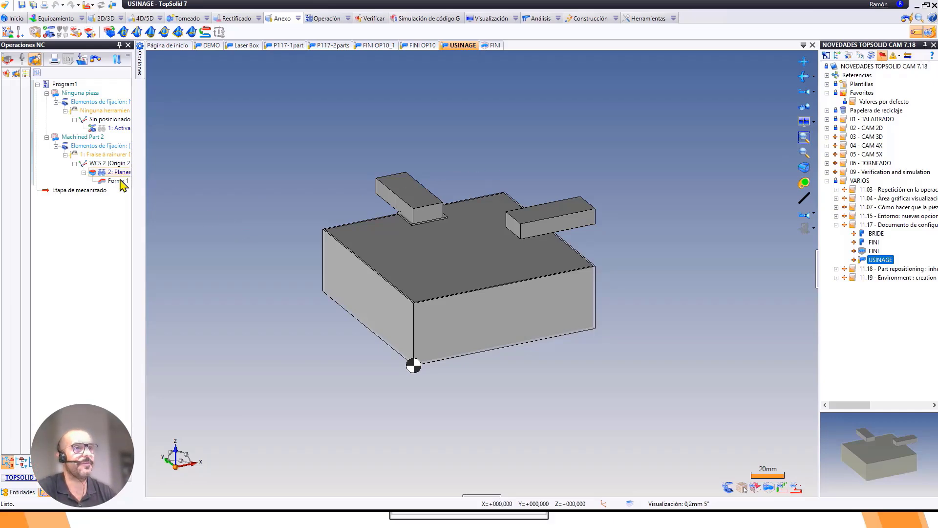
pyautogui.moveTo(120, 170)
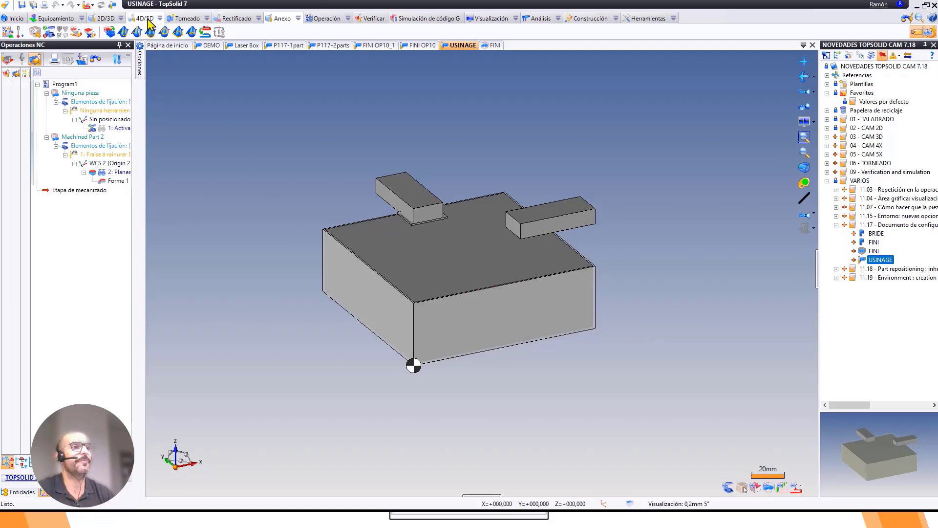
pyautogui.click(298, 18)
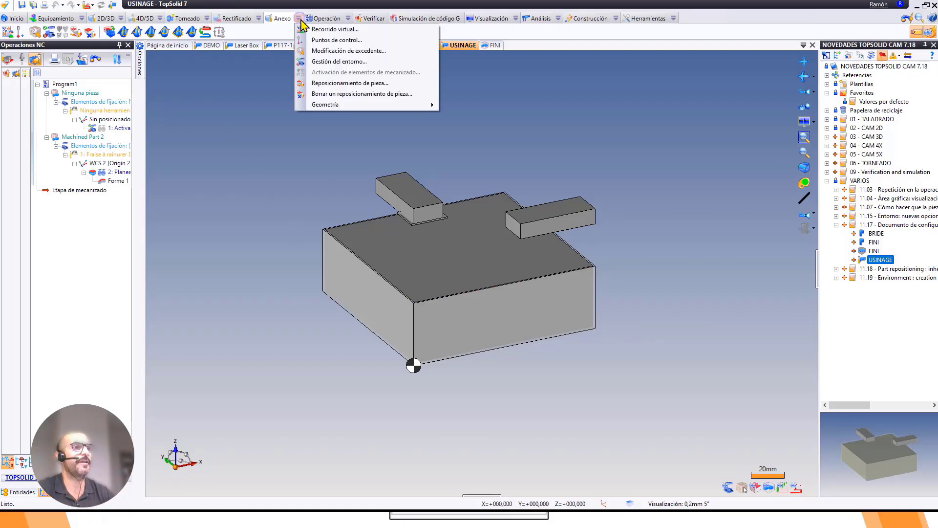
pyautogui.click(337, 84)
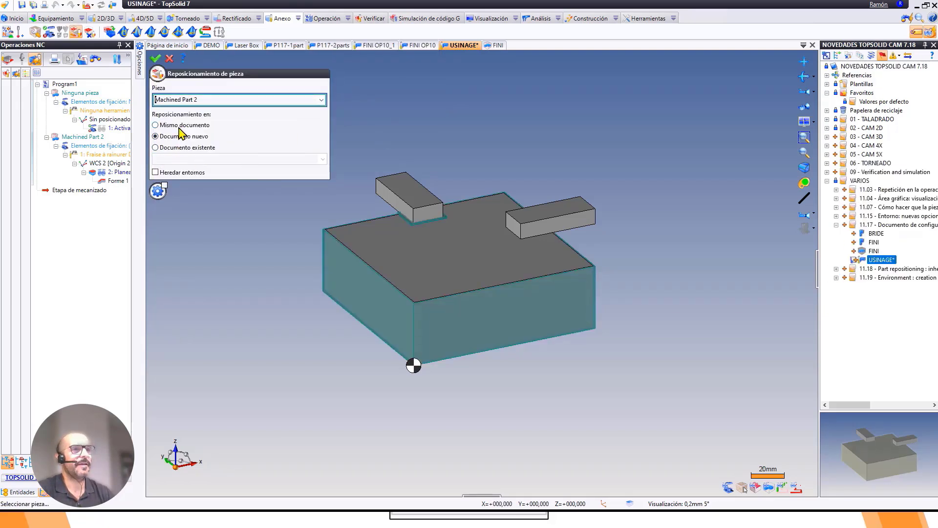
pyautogui.click(157, 58)
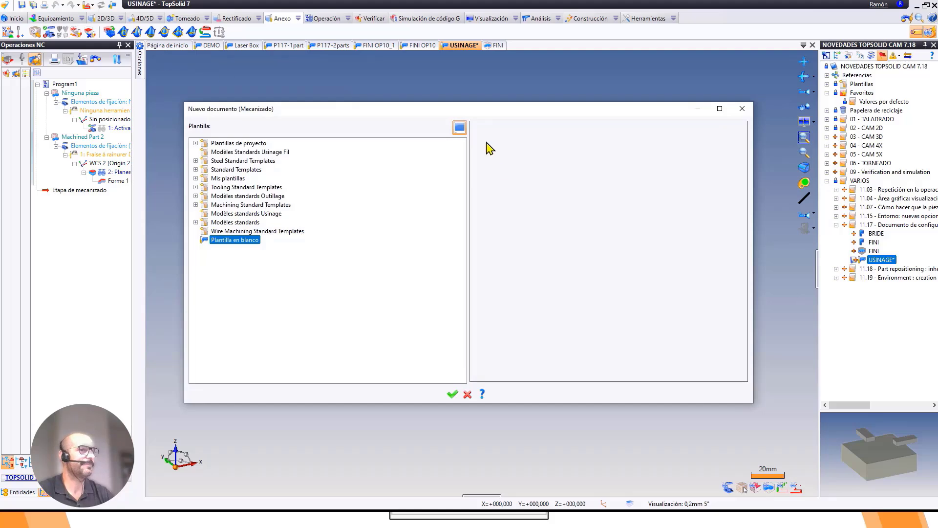
pyautogui.click(453, 394)
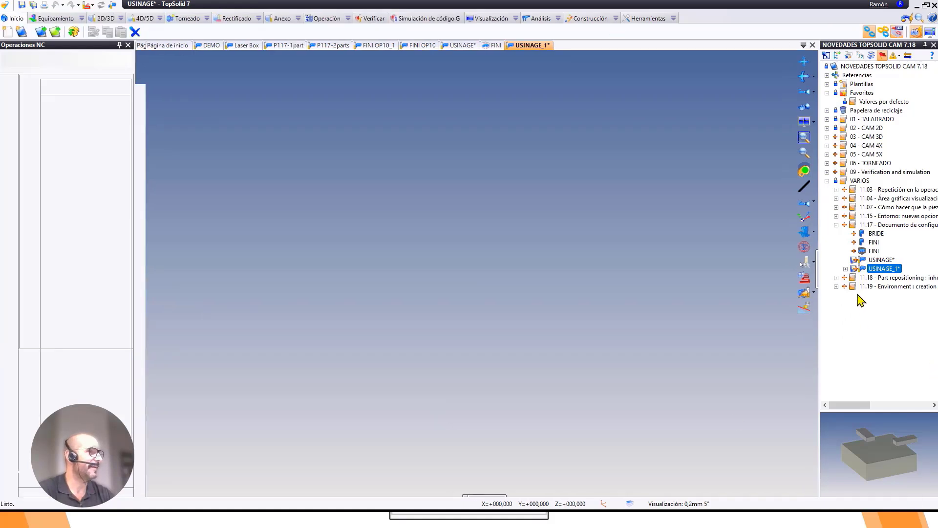
# Validate the repositioned part in USINAGE_1 without adding constraints, and open its FINI (derivado) document.
pyautogui.click(885, 269)
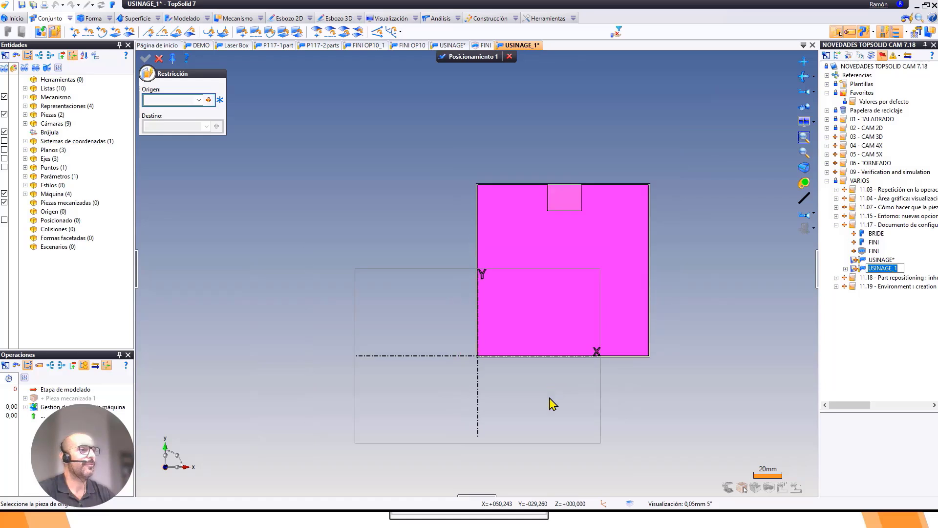
pyautogui.moveTo(551, 402); pyautogui.dragTo(560, 325, button='middle')
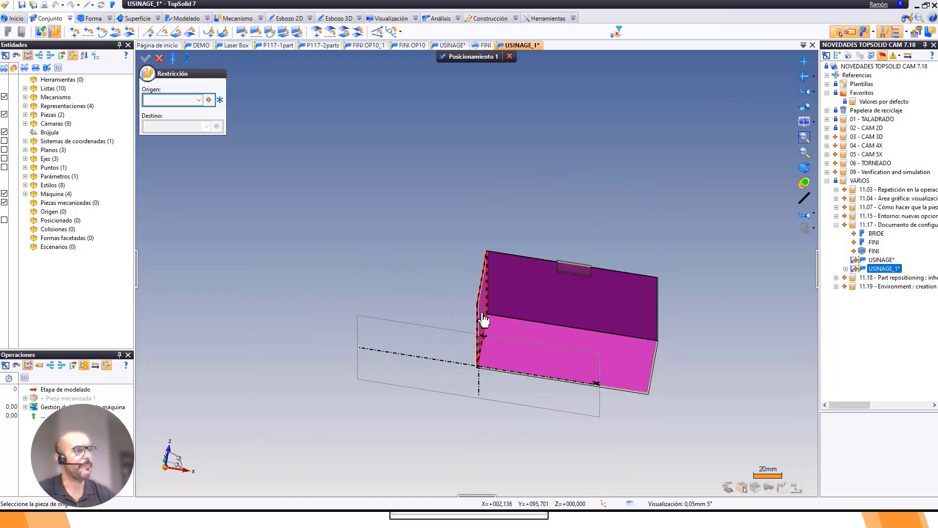
pyautogui.click(468, 57)
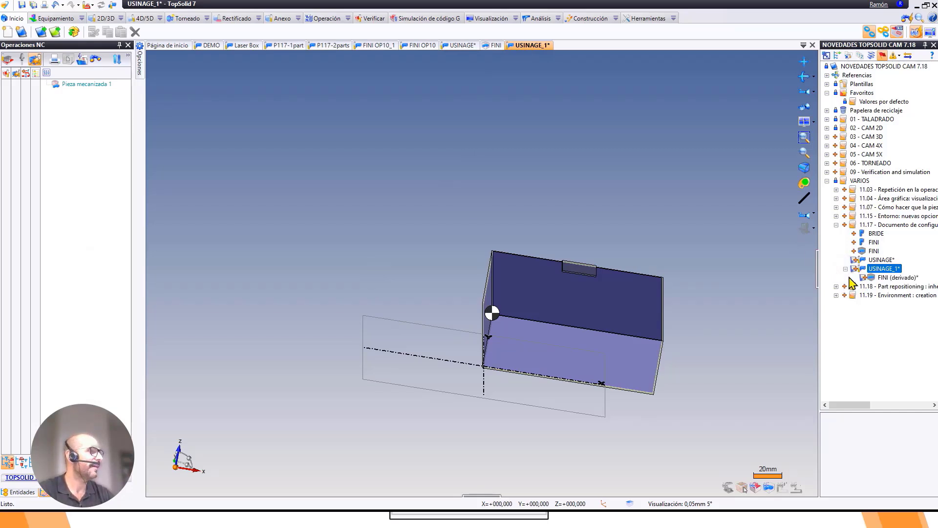
pyautogui.moveTo(803, 239); pyautogui.dragTo(785, 240)
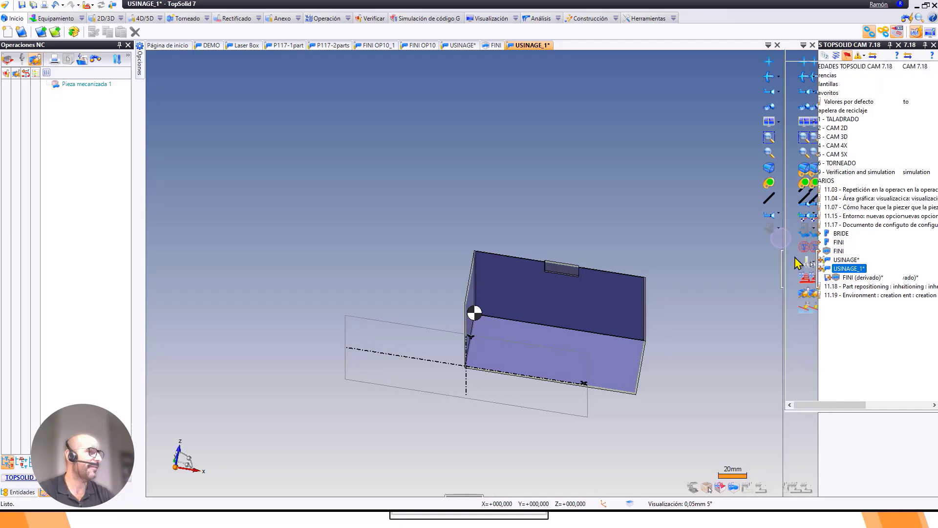
pyautogui.doubleClick(851, 277)
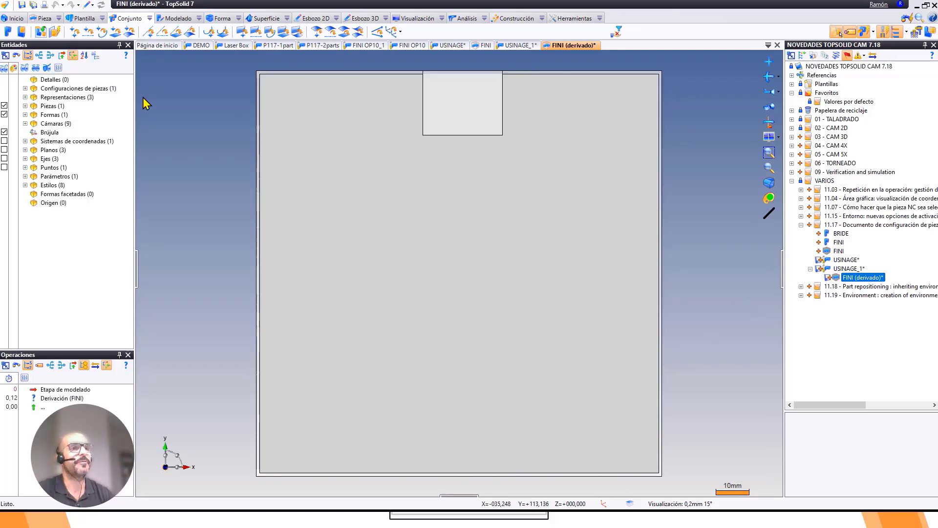
pyautogui.click(47, 17)
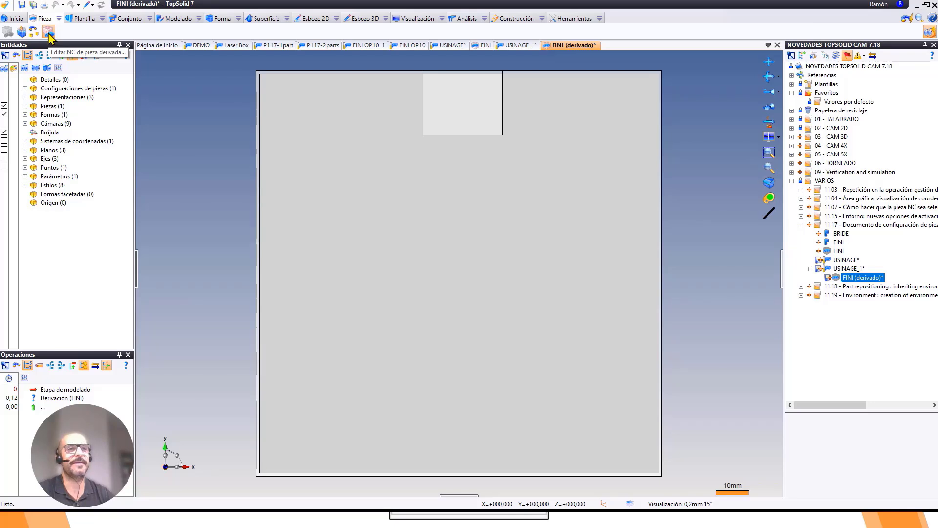
pyautogui.click(49, 32)
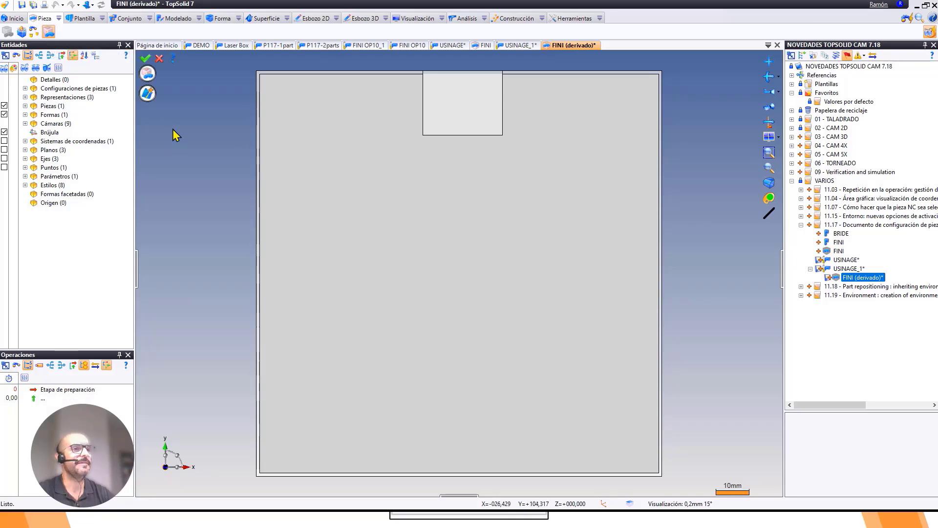
pyautogui.moveTo(452, 281); pyautogui.dragTo(454, 215, button='right')
pyautogui.moveTo(470, 263); pyautogui.dragTo(523, 219, button='middle')
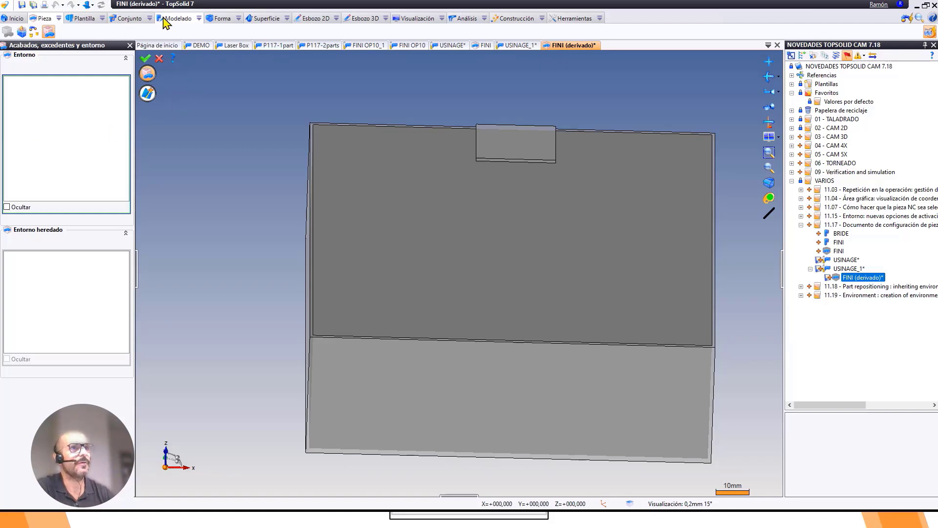
pyautogui.click(228, 19)
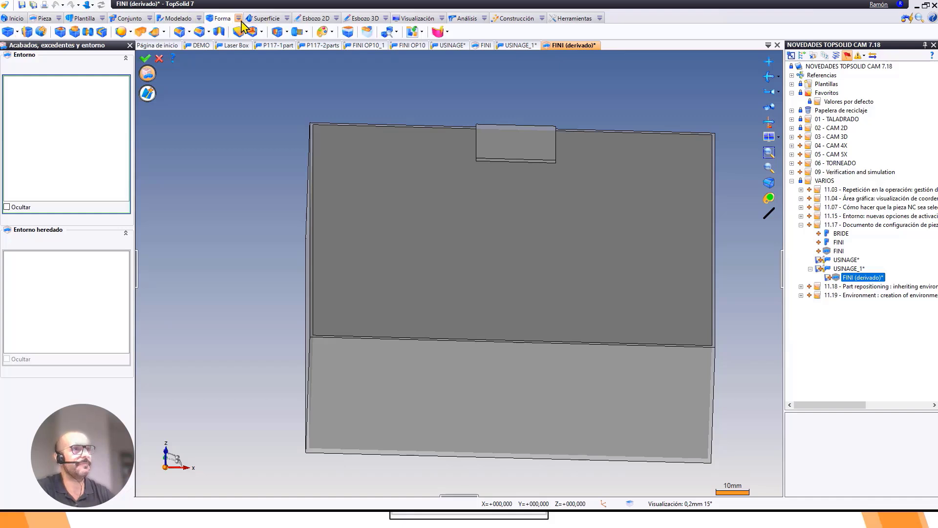
pyautogui.click(159, 59)
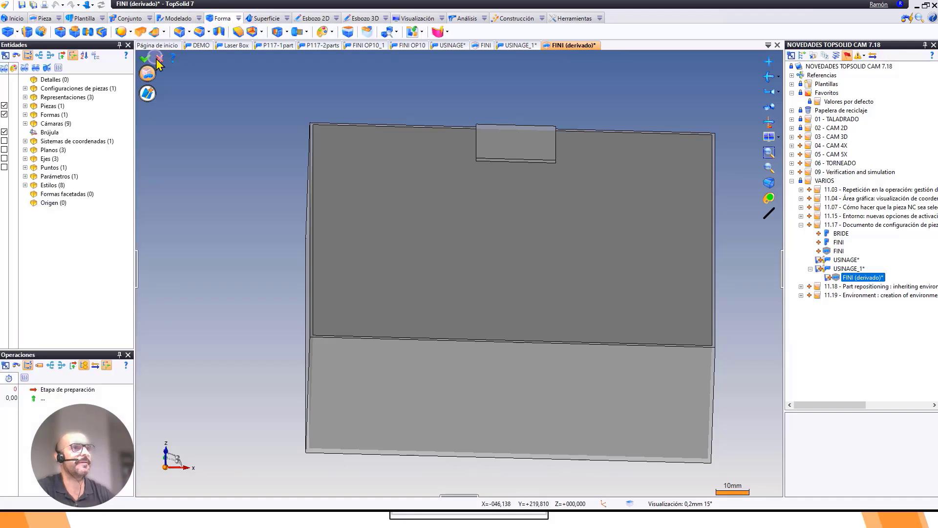
# Create a 27 × 130 × 6 mm block at the absolute origin point, centred in X and Y.
pyautogui.click(238, 19)
pyautogui.moveTo(264, 34)
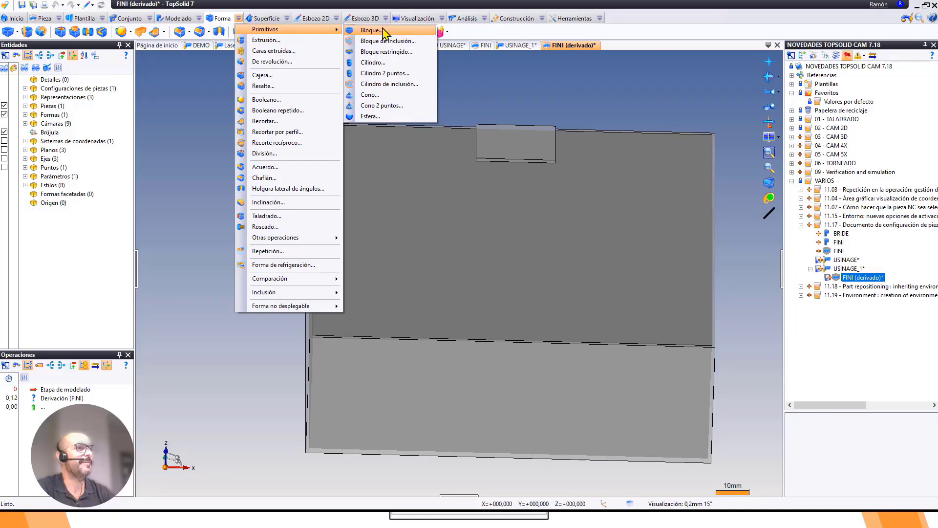
pyautogui.click(381, 33)
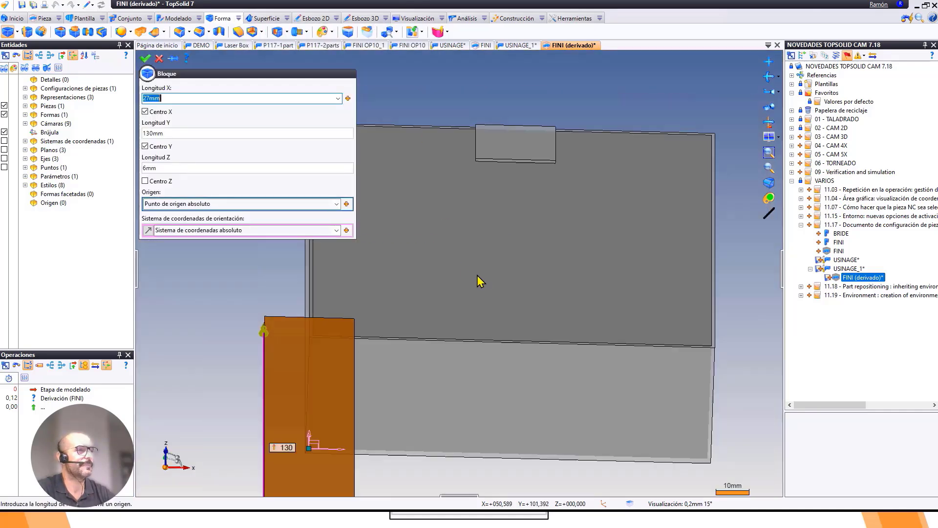
pyautogui.scroll(-2, 474, 275)
pyautogui.moveTo(444, 297); pyautogui.dragTo(433, 280, button='middle')
pyautogui.moveTo(423, 366); pyautogui.dragTo(379, 353, button='middle')
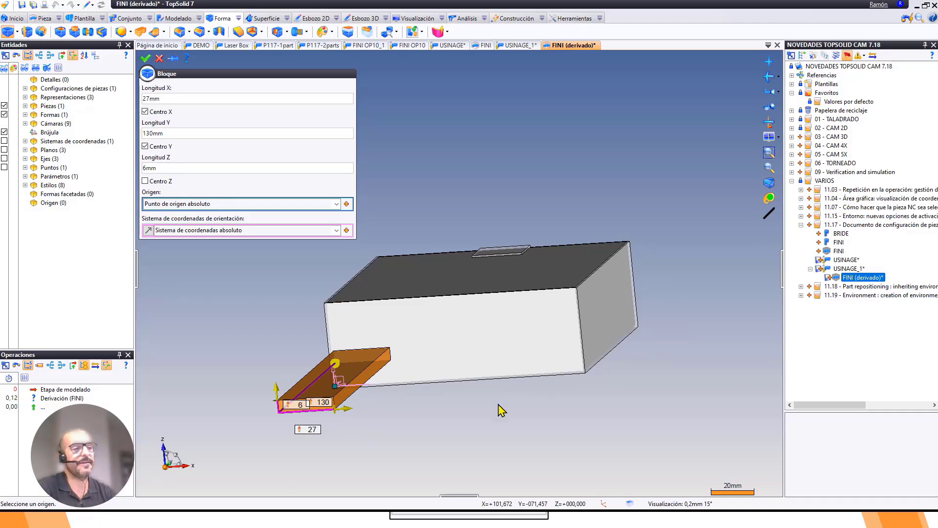
pyautogui.moveTo(357, 391); pyautogui.dragTo(442, 400, button='middle')
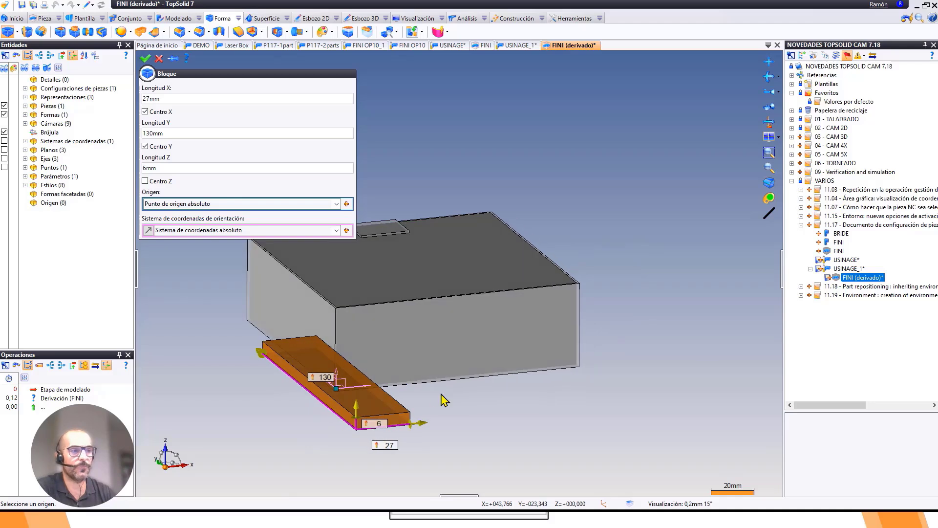
pyautogui.moveTo(434, 364); pyautogui.dragTo(505, 364, button='middle')
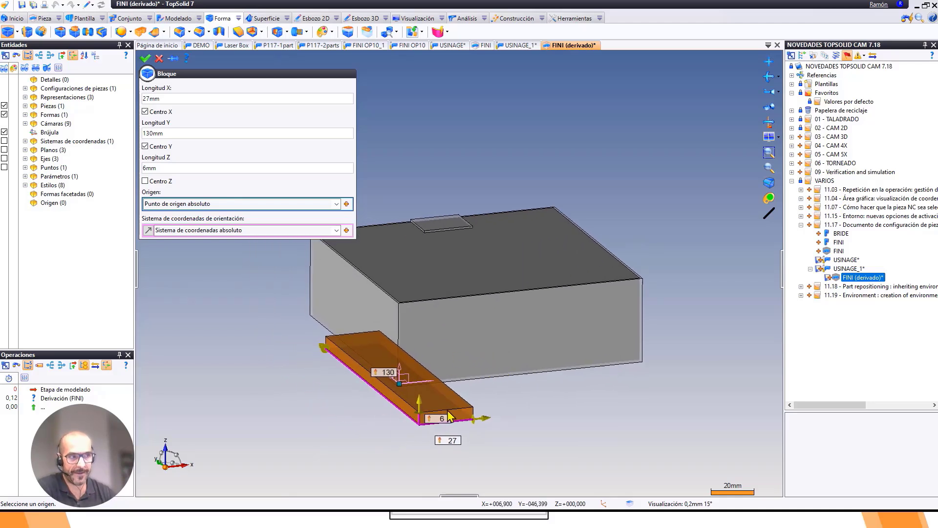
pyautogui.click(145, 60)
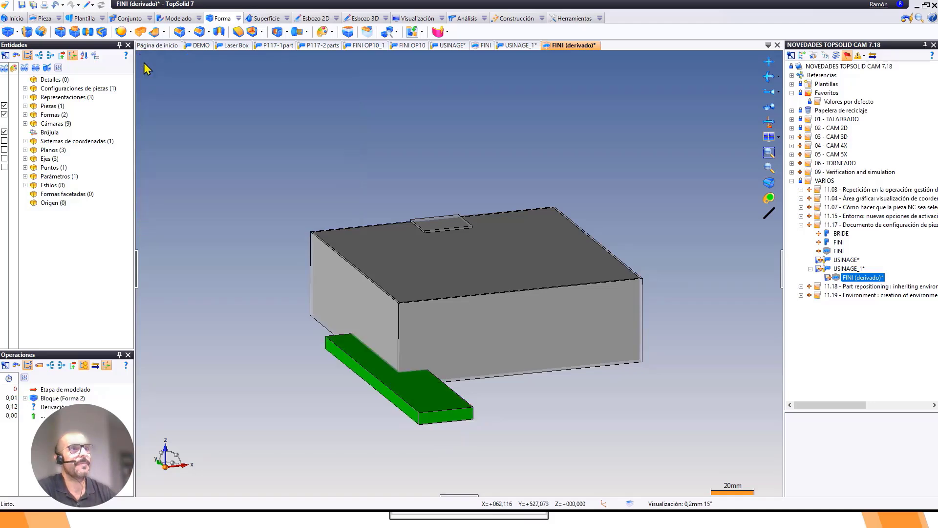
# Edit the derived NC part to add the green block as an environment element, and save the modified documents.
pyautogui.moveTo(448, 348); pyautogui.dragTo(394, 342, button='middle')
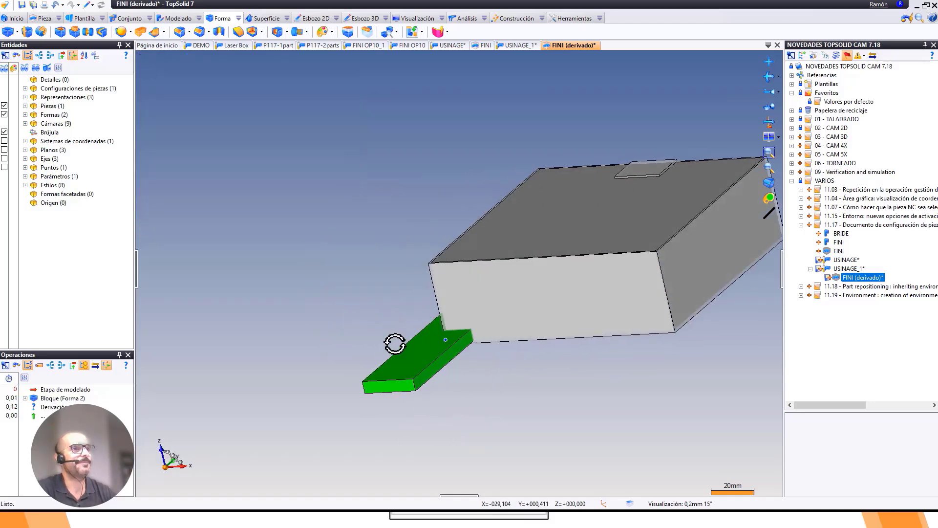
pyautogui.click(49, 18)
pyautogui.click(49, 31)
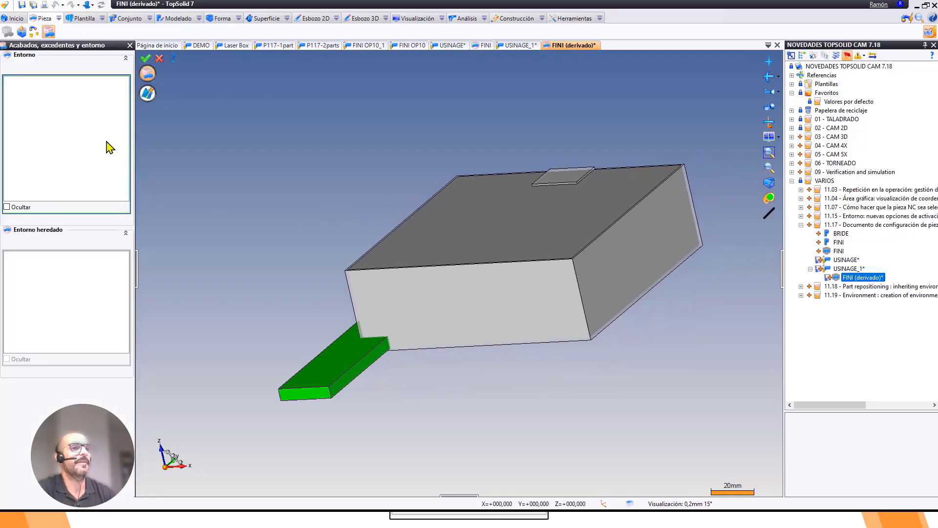
pyautogui.click(320, 377)
pyautogui.moveTo(320, 376); pyautogui.dragTo(348, 237, button='middle')
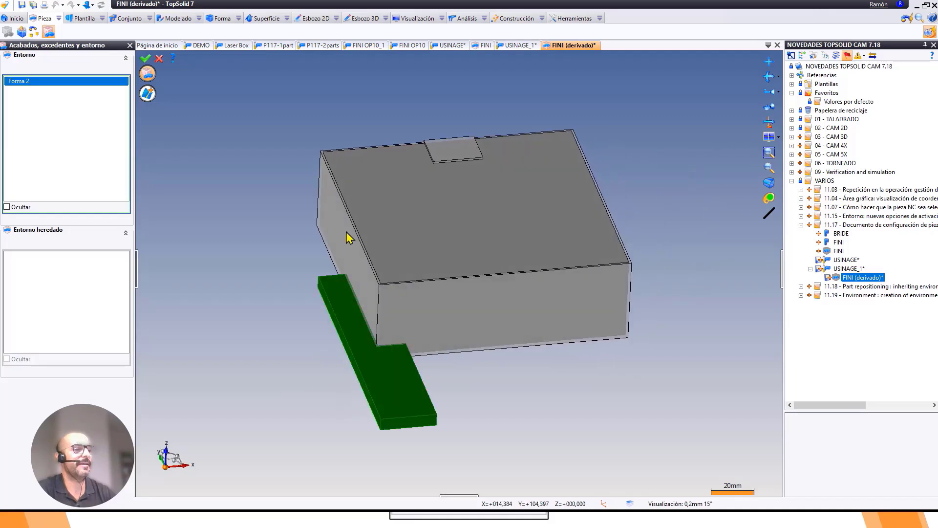
pyautogui.click(144, 59)
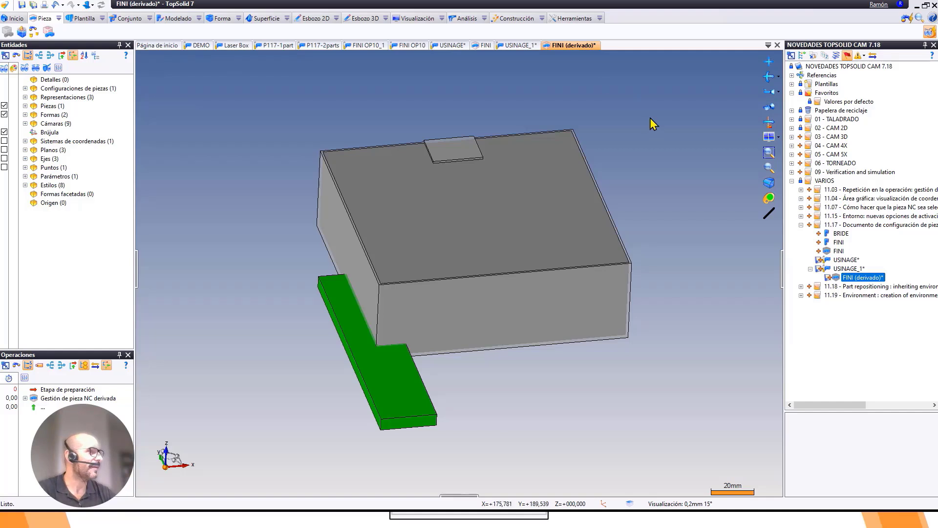
pyautogui.rightClick(591, 49)
pyautogui.click(616, 54)
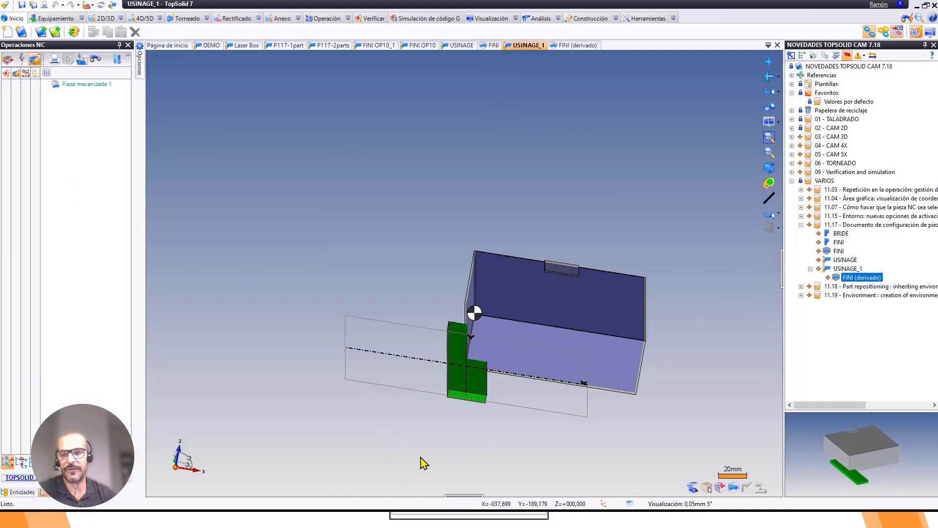
pyautogui.moveTo(465, 364); pyautogui.dragTo(383, 352, button='middle')
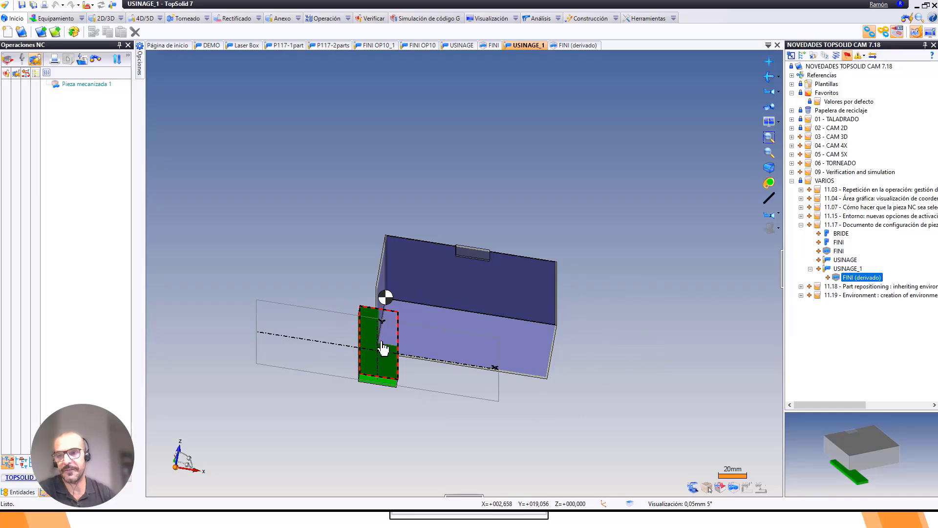
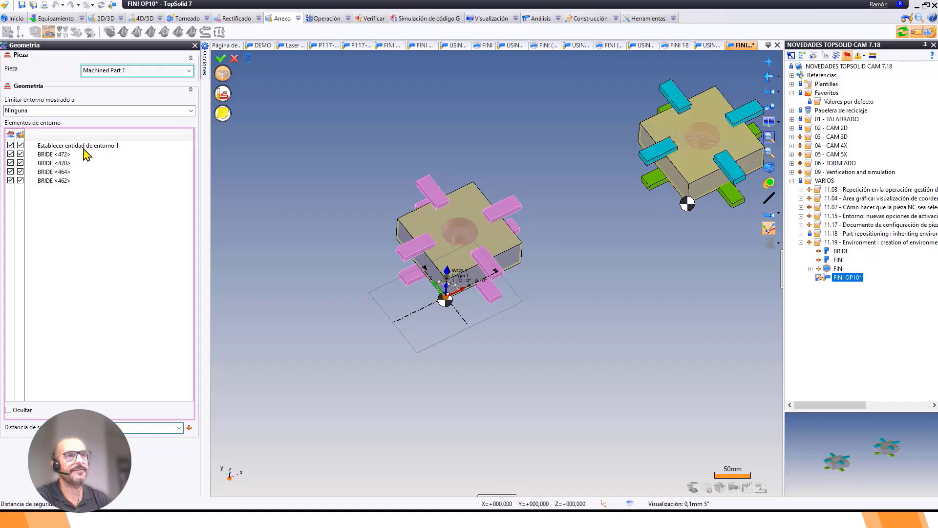
# Deactivate the environment group Establecer entidad de entorno 1 for Machined Part 1 and validate the environment activation operation.
pyautogui.click(11, 145)
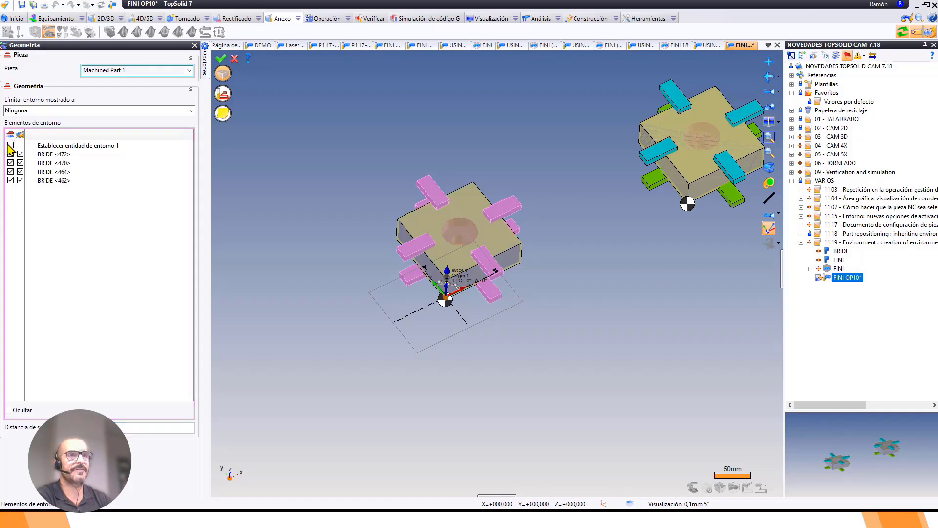
pyautogui.click(221, 58)
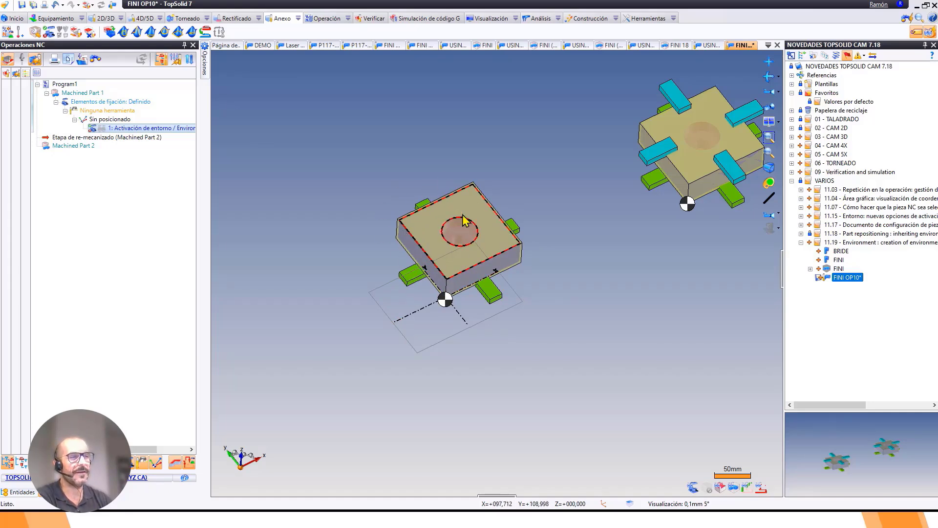
pyautogui.moveTo(498, 240); pyautogui.dragTo(422, 249, button='middle')
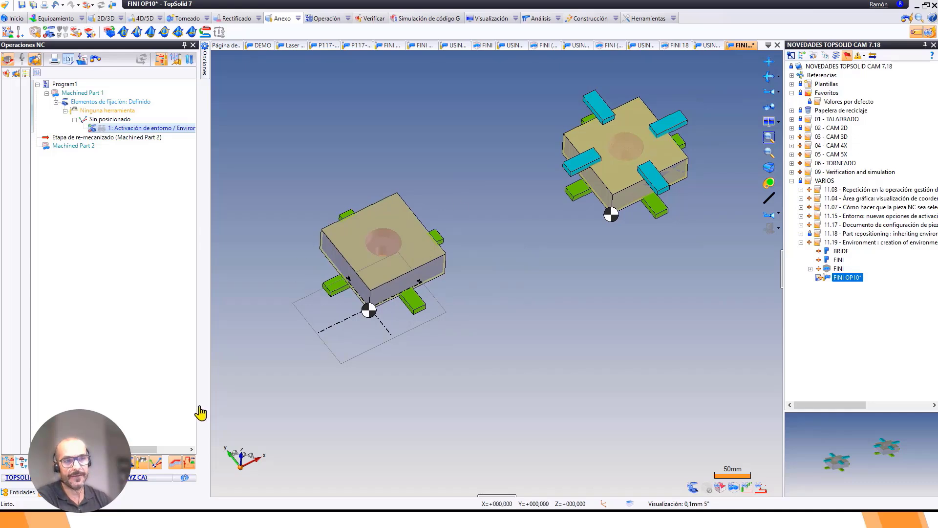
# Delete the environment group Establecer entidad de entorno 1 from the part environment entities.
pyautogui.click(18, 492)
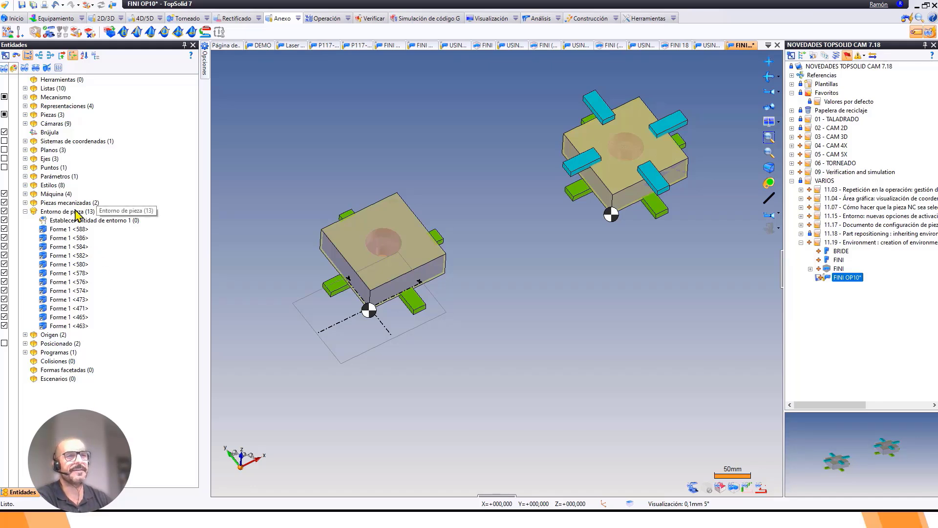
pyautogui.click(68, 220)
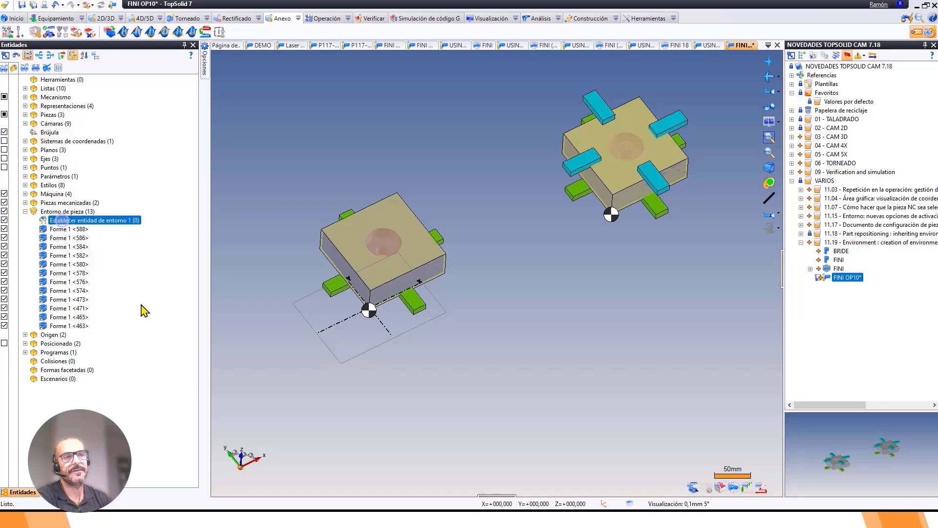
pyautogui.rightClick(82, 222)
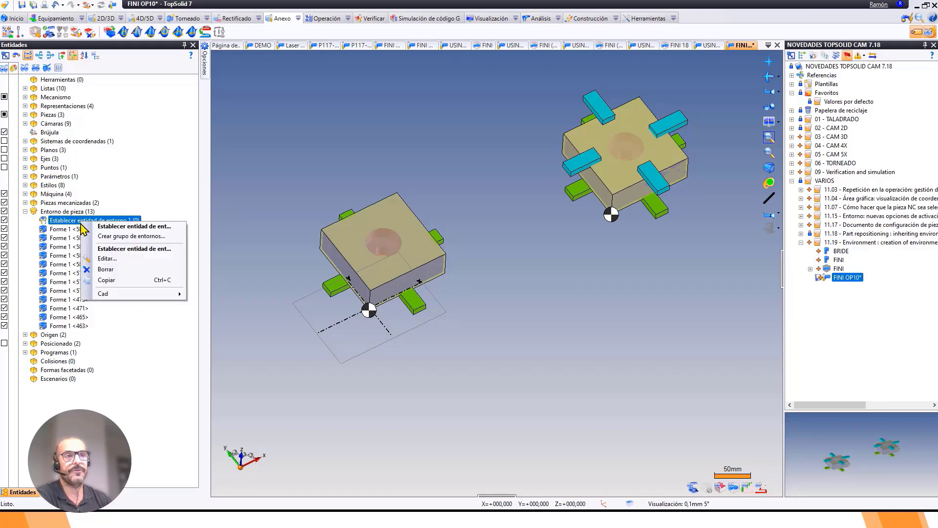
pyautogui.click(113, 269)
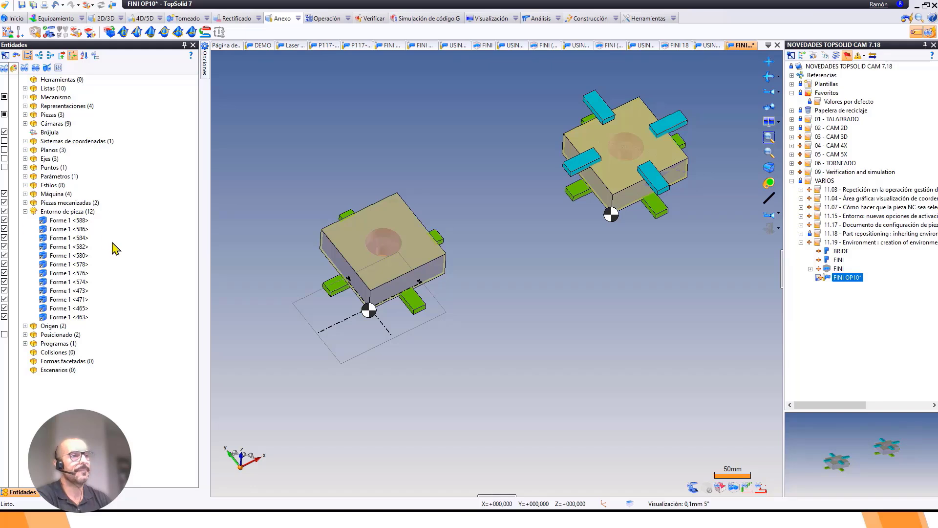
# Create an environment group from the four lower clamps, Forme 1 <463>, <465>, <471> and <473>, and save the document.
pyautogui.rightClick(61, 213)
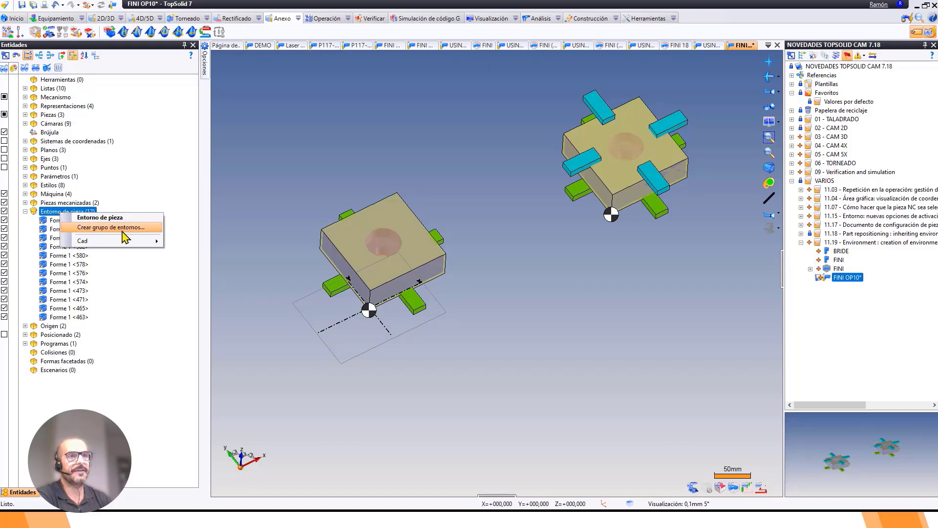
pyautogui.click(105, 228)
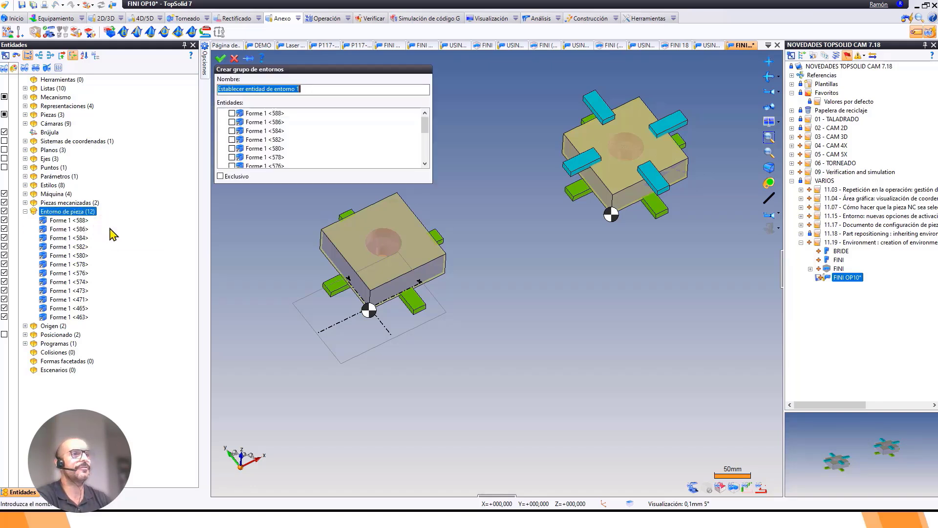
pyautogui.scroll(-5, 352, 144)
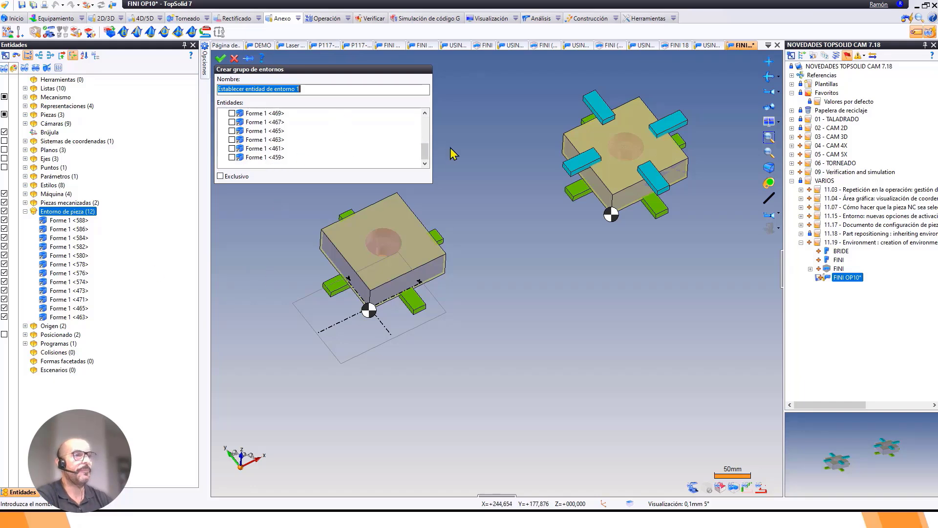
pyautogui.click(232, 158)
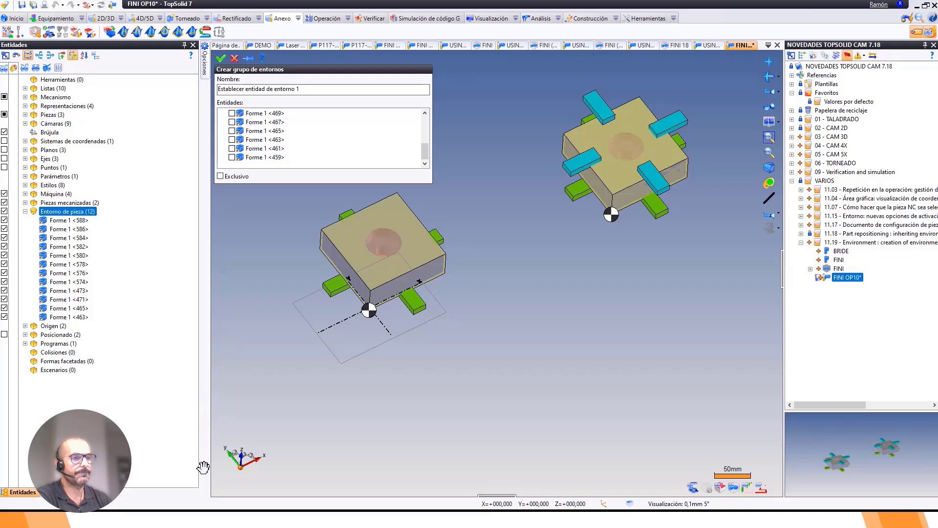
pyautogui.click(232, 140)
pyautogui.click(232, 131)
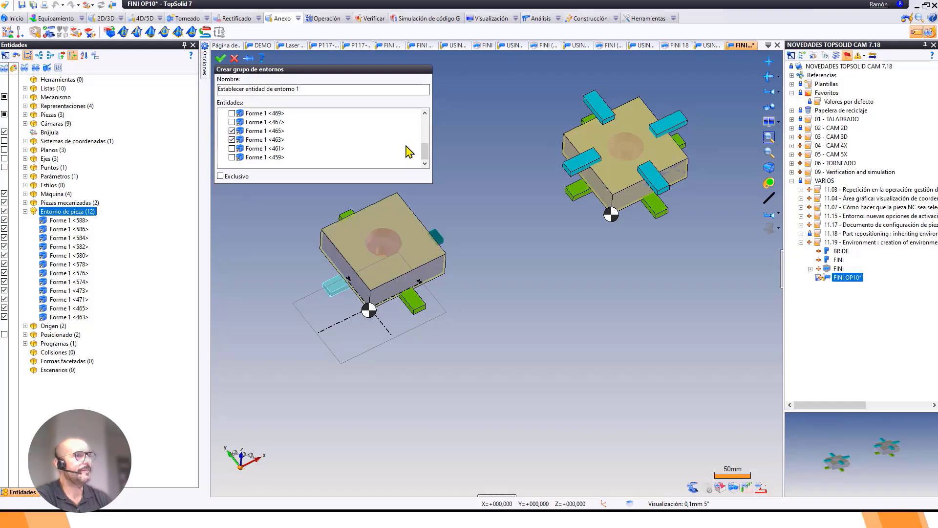
pyautogui.moveTo(426, 156); pyautogui.dragTo(425, 143)
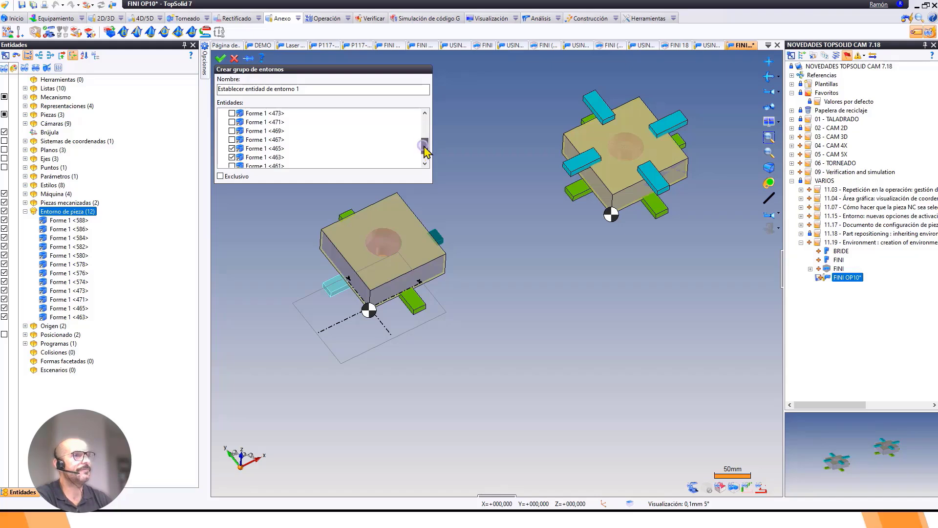
pyautogui.click(232, 123)
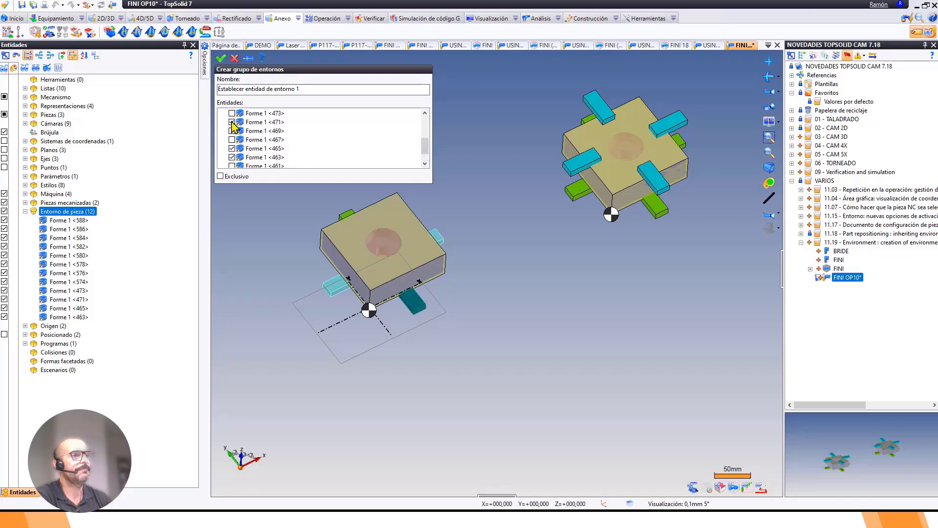
pyautogui.click(232, 114)
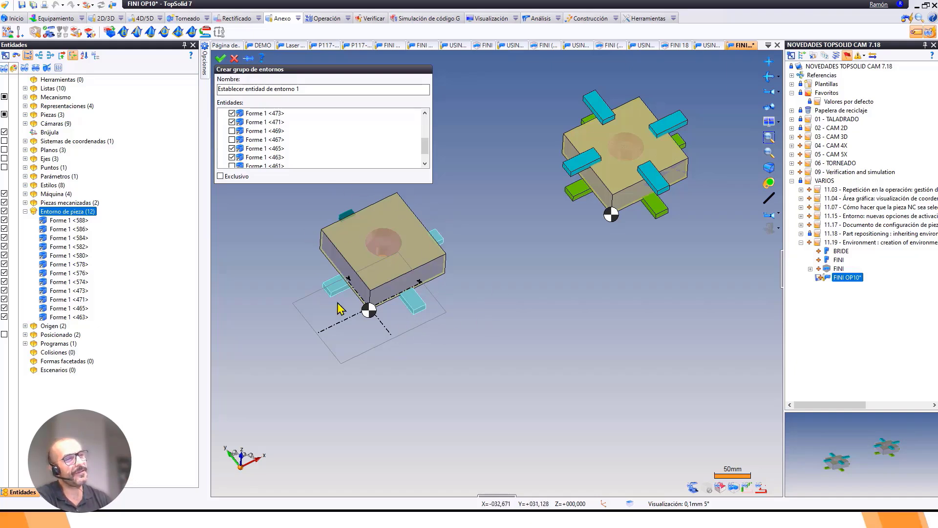
pyautogui.click(221, 58)
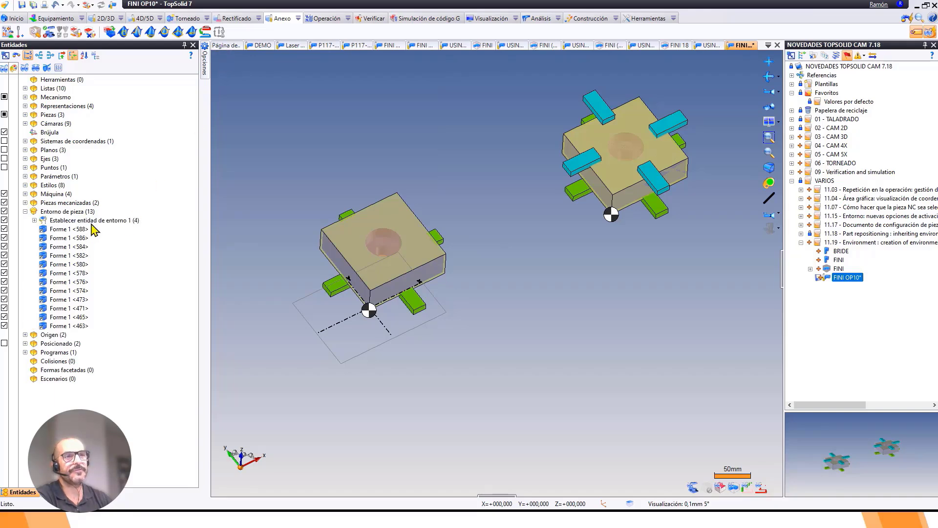
pyautogui.hotkey('ctrl', 's')
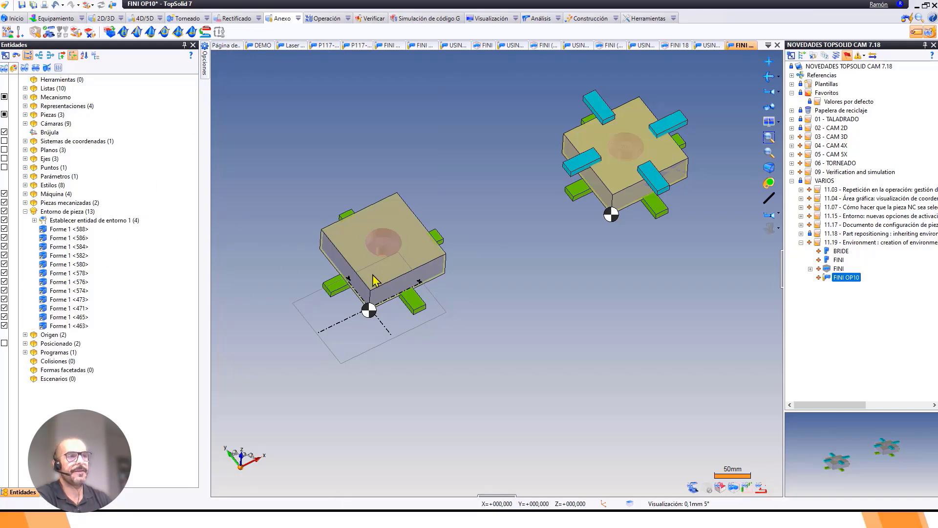
# Add an environment management operation with no part assigned, deactivating the group Establecer entidad de entorno 1.
pyautogui.moveTo(362, 255)
pyautogui.mouseDown(button='middle')
pyautogui.moveTo(378, 154)
pyautogui.moveTo(367, 238)
pyautogui.mouseUp(button='middle')
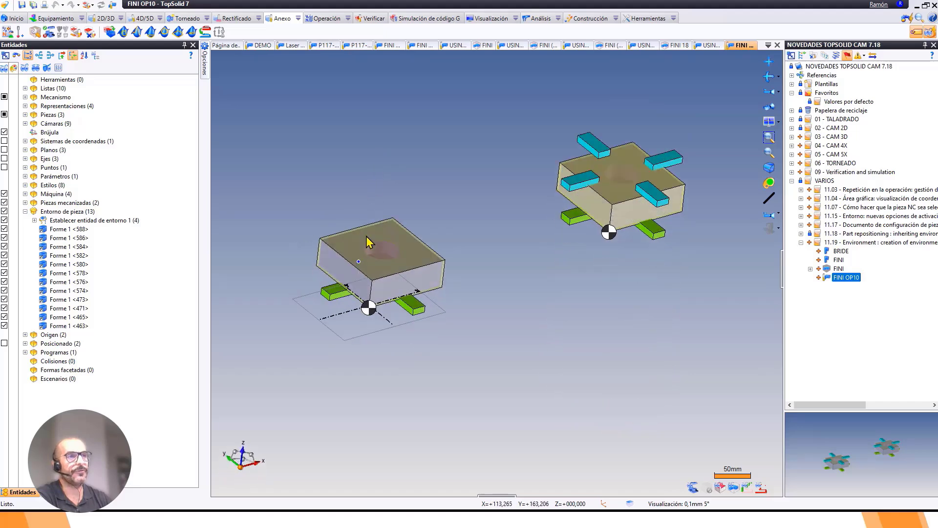
pyautogui.scroll(-1, 366, 239)
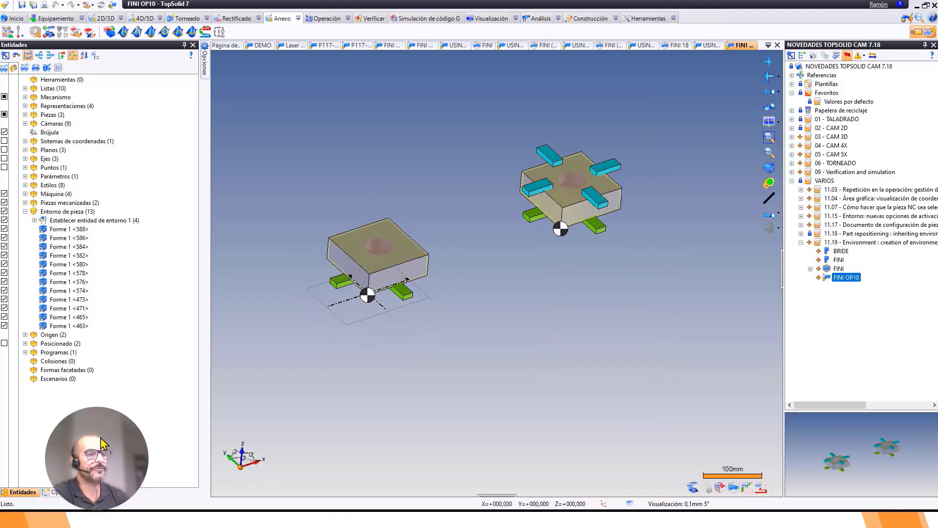
pyautogui.click(55, 492)
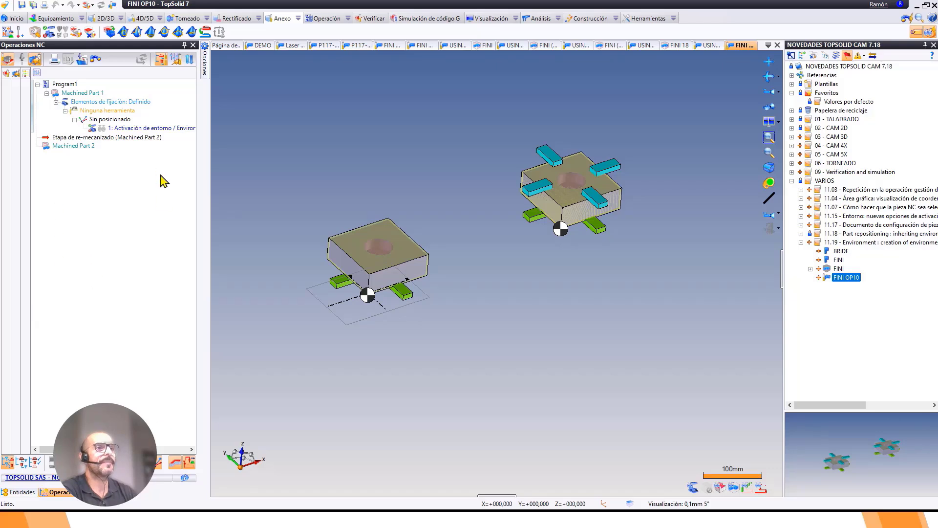
pyautogui.click(298, 19)
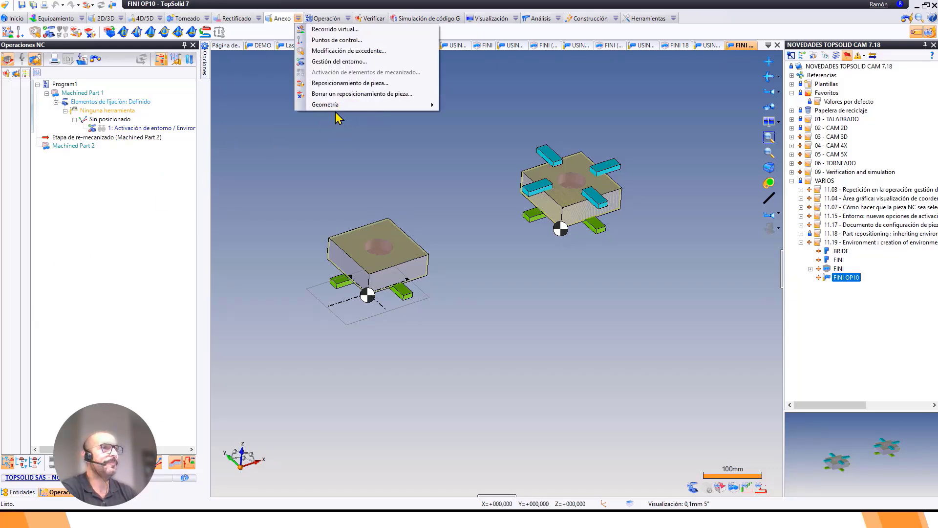
pyautogui.click(337, 62)
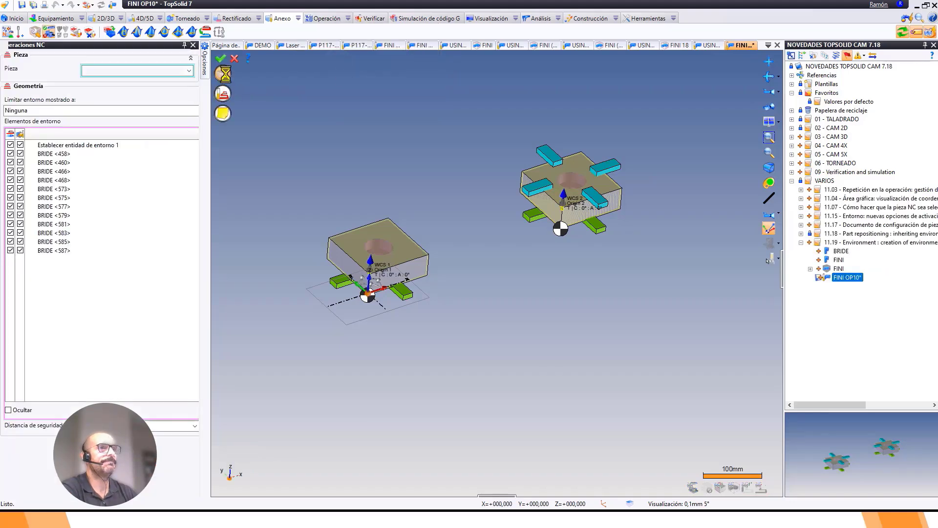
pyautogui.click(10, 146)
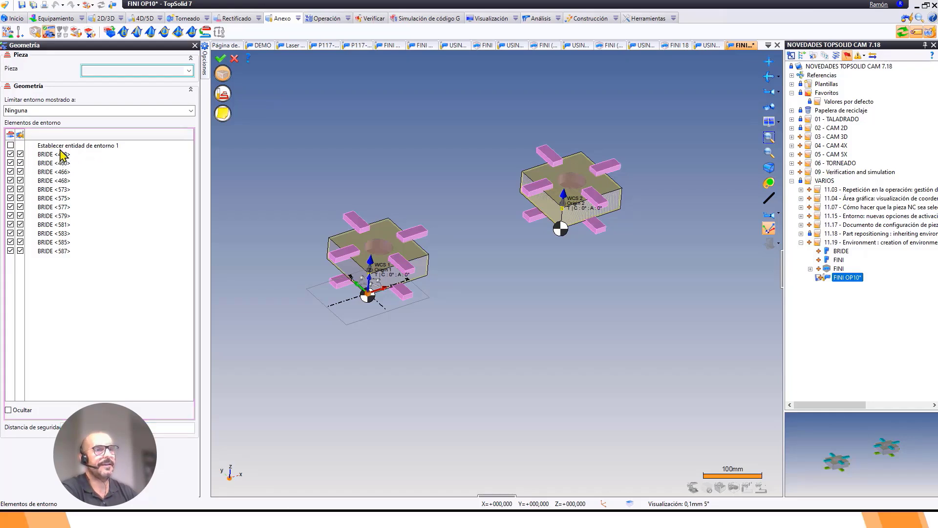
pyautogui.click(220, 59)
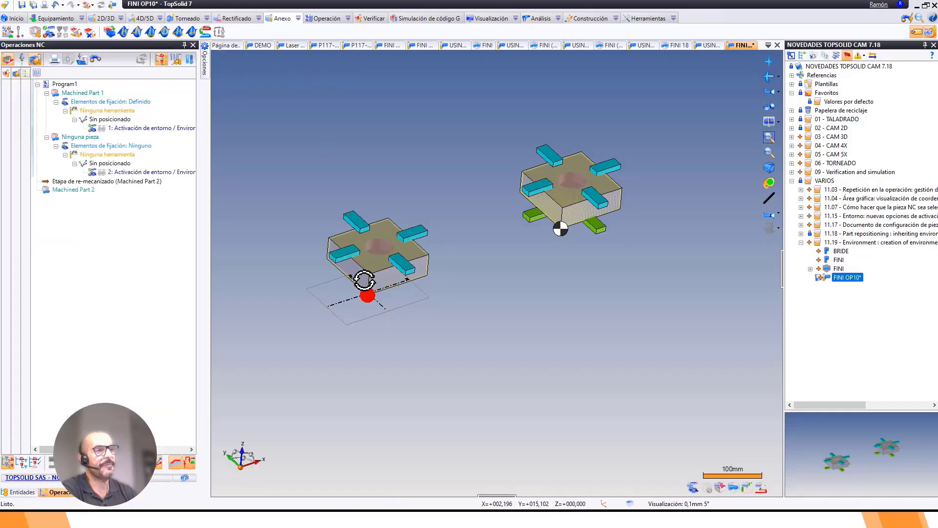
# Edit the second environment activation operation and deactivate Establecer entidad de entorno 1 in its geometry settings.
pyautogui.moveTo(362, 279); pyautogui.dragTo(374, 304, button='middle')
pyautogui.scroll(5, 374, 304)
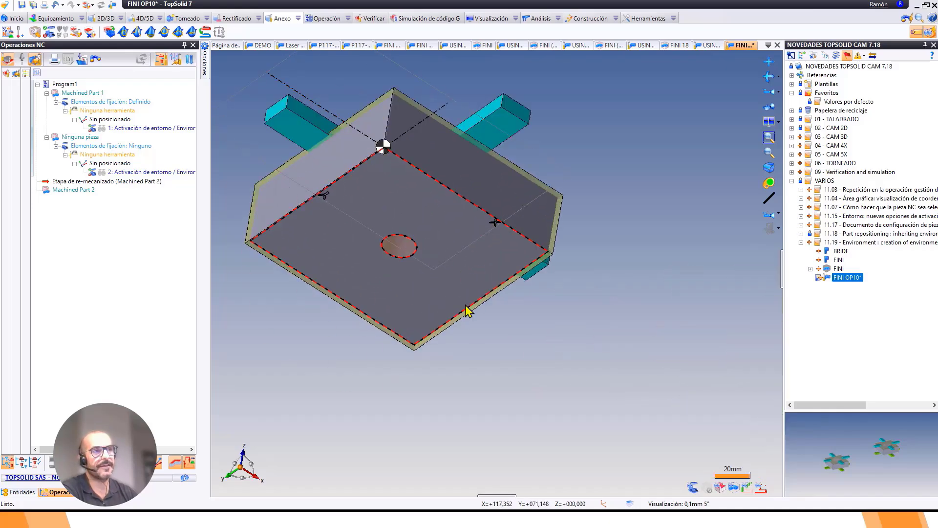
pyautogui.scroll(-5, 357, 253)
pyautogui.moveTo(364, 253); pyautogui.dragTo(394, 331, button='middle')
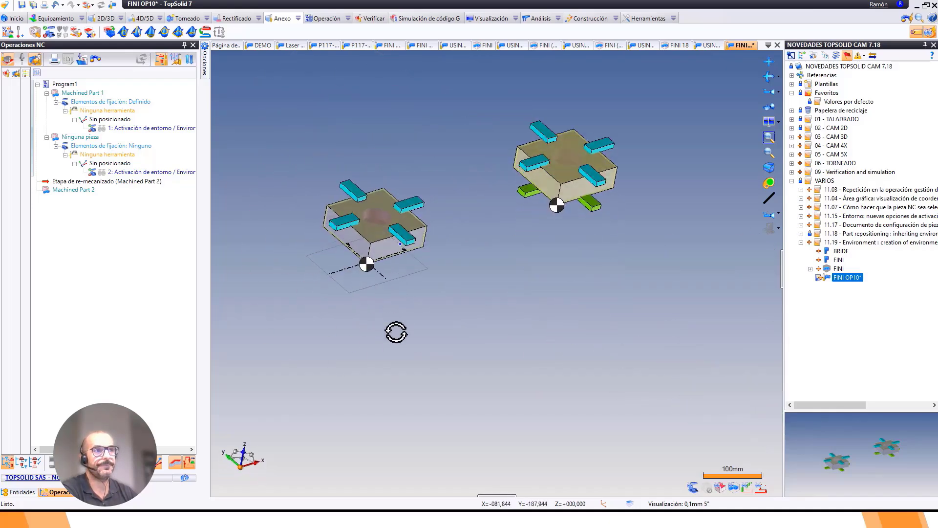
pyautogui.scroll(-1, 413, 185)
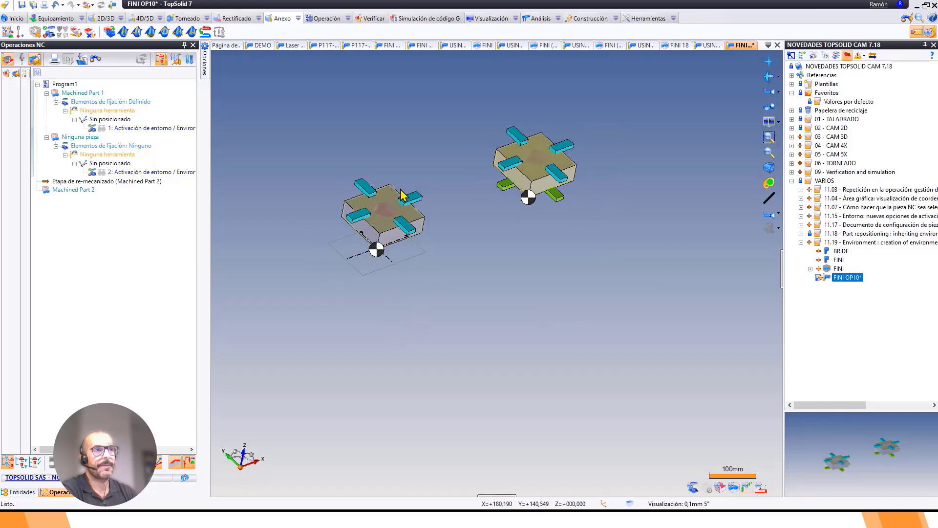
pyautogui.scroll(2, 391, 195)
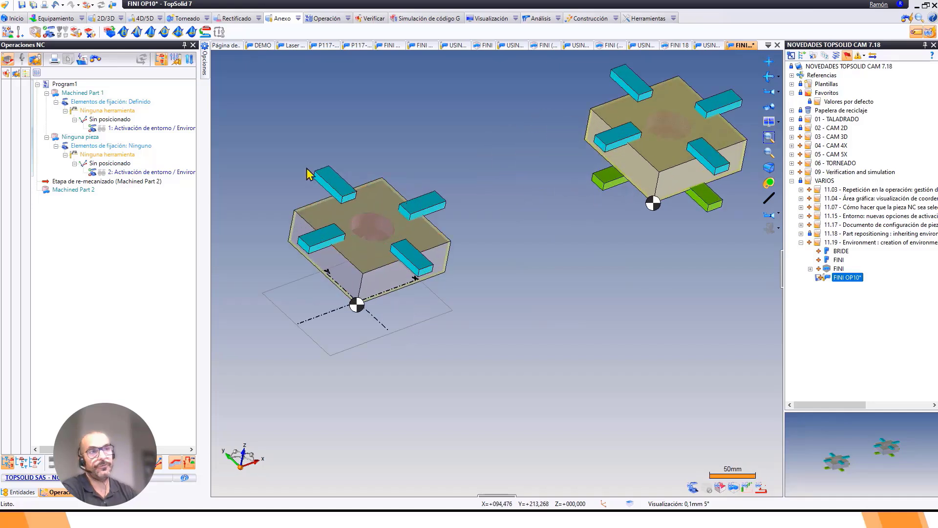
pyautogui.click(142, 180)
pyautogui.click(129, 172)
pyautogui.doubleClick(130, 174)
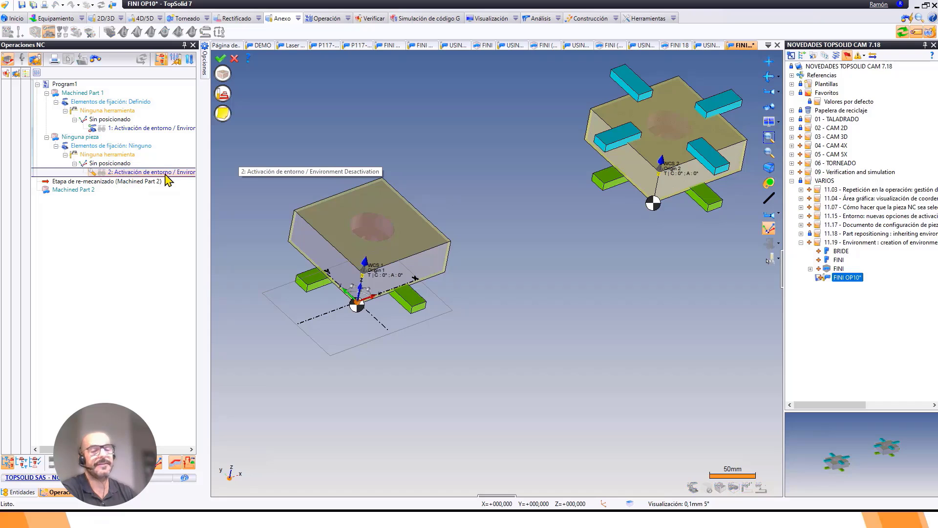
pyautogui.click(227, 73)
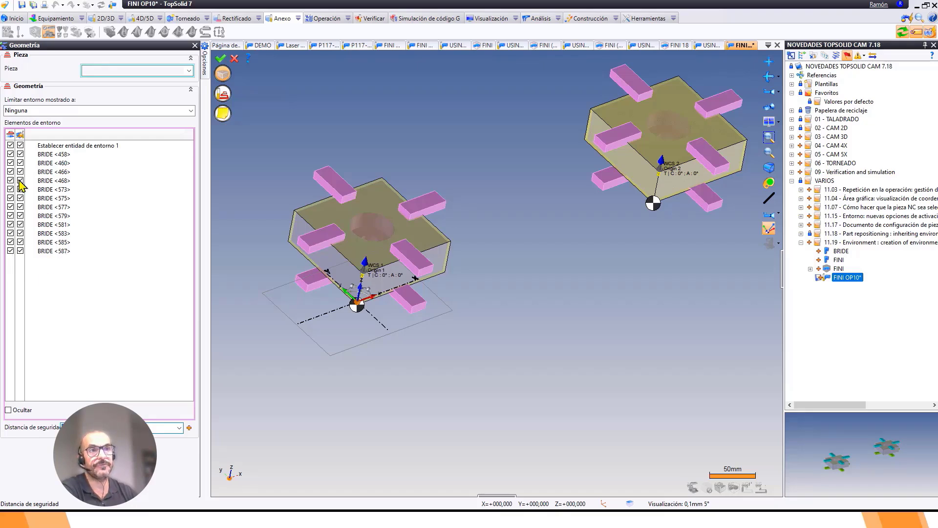
pyautogui.click(10, 145)
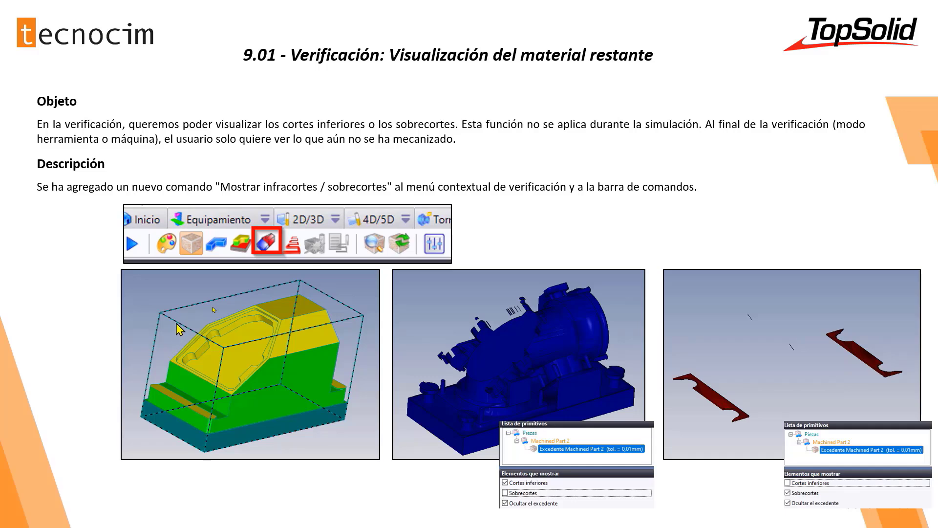
pyautogui.hotkey('ctrl', '2')
pyautogui.keyDown('ctrl'); pyautogui.moveTo(237, 220); pyautogui.dragTo(295, 265); pyautogui.keyUp('ctrl')
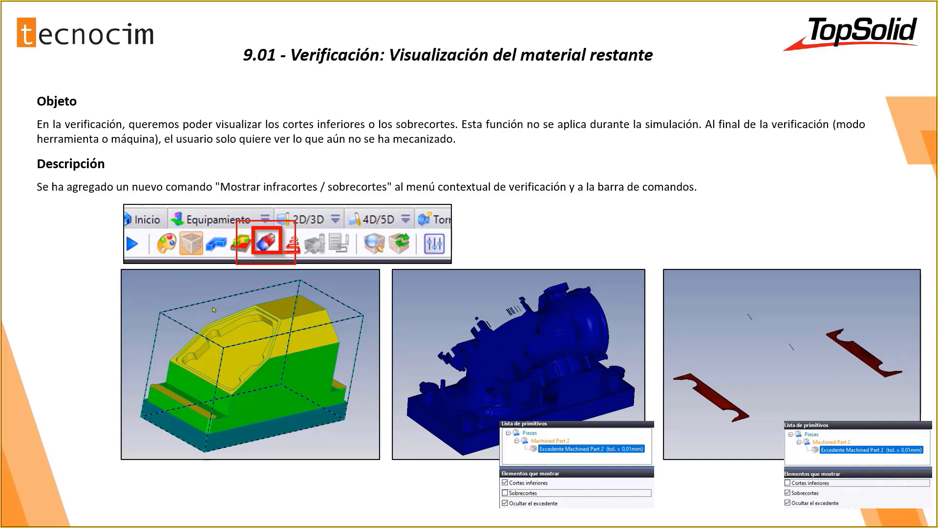
pyautogui.press('Escape')
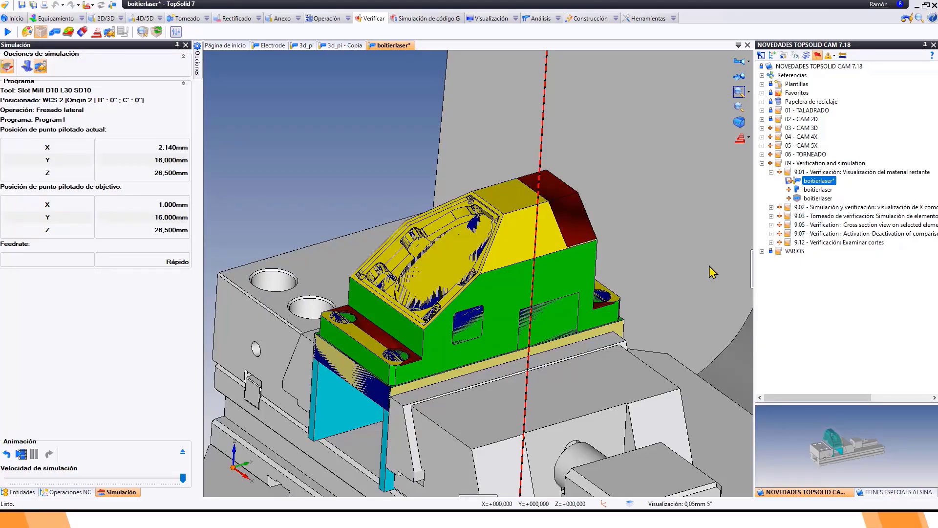
# Show only the undercuts (Cortes inferiores) of Machined Part 2, turning off Sobrecortes and hiding the excess material (Ocultar el excedente).
pyautogui.scroll(-3, 349, 340)
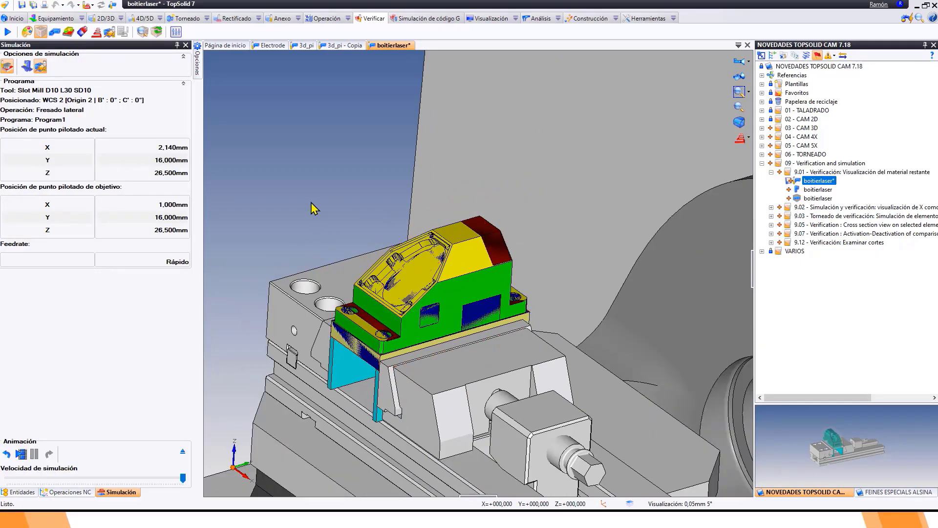
pyautogui.moveTo(307, 192); pyautogui.dragTo(325, 184, button='middle')
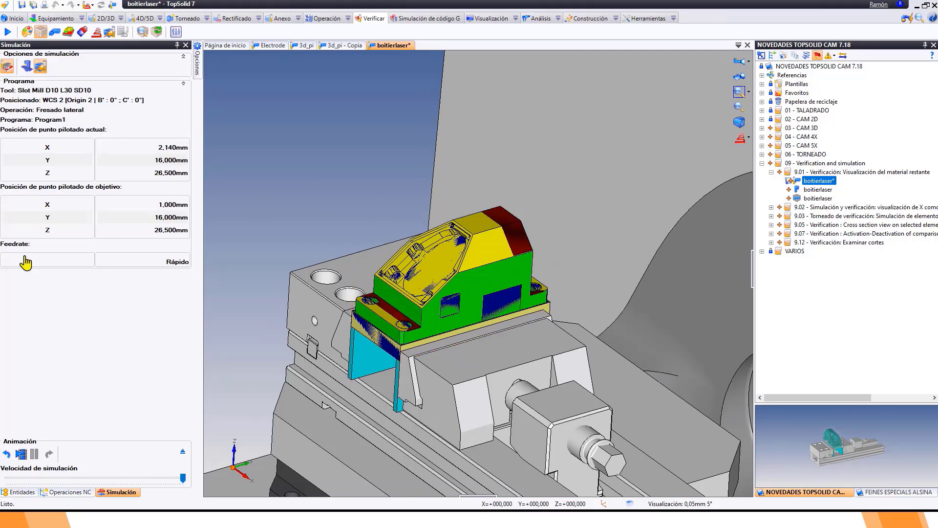
pyautogui.click(82, 33)
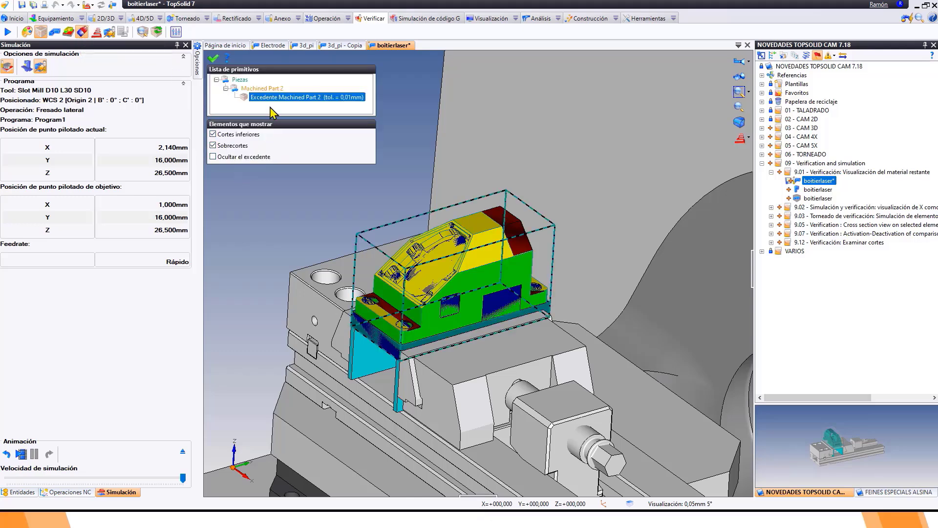
pyautogui.scroll(2, 417, 192)
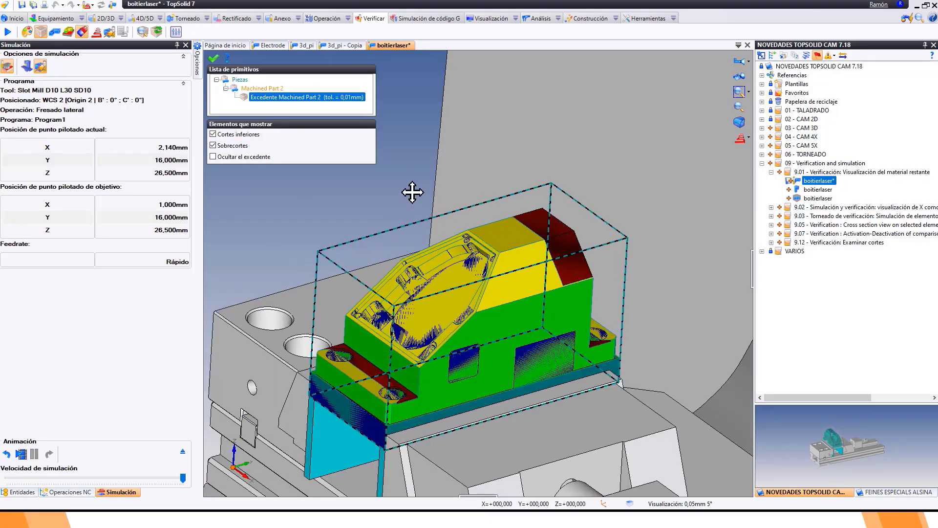
pyautogui.click(220, 145)
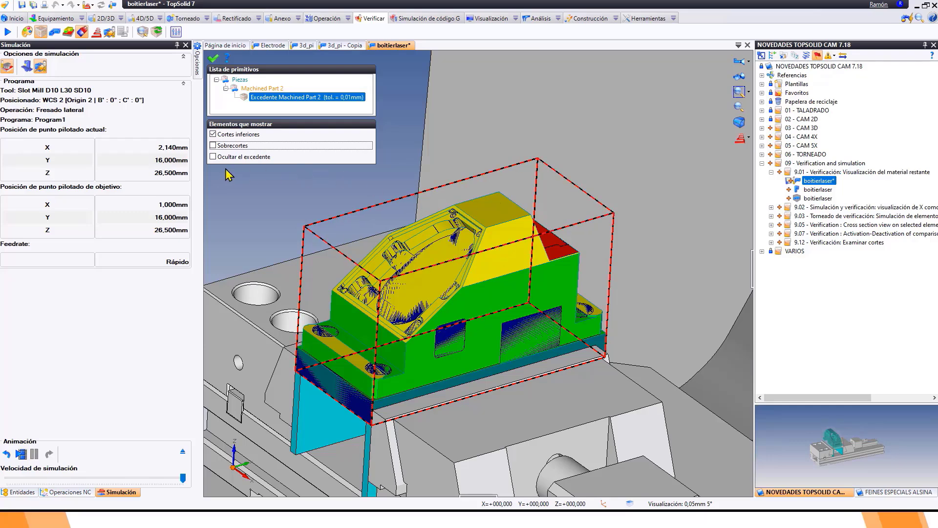
pyautogui.click(213, 157)
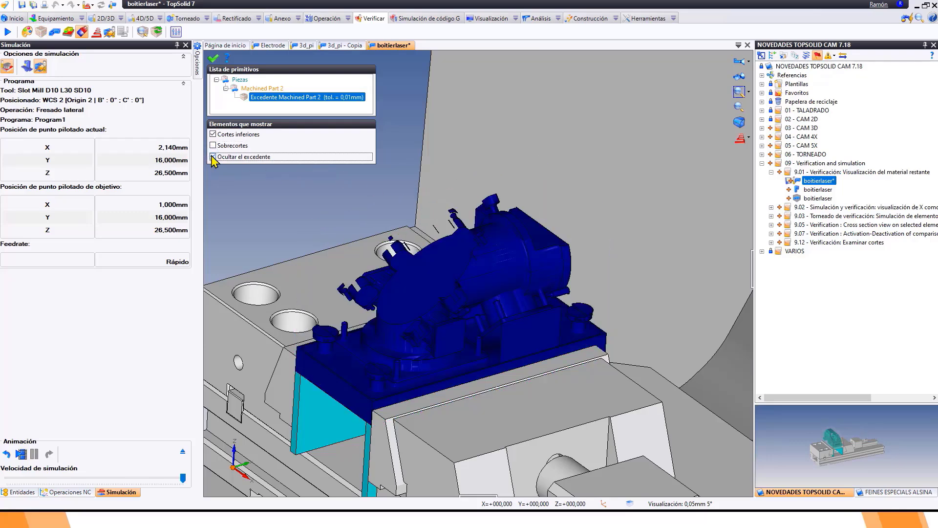
pyautogui.moveTo(457, 335); pyautogui.dragTo(414, 335, button='middle')
pyautogui.scroll(3, 452, 384)
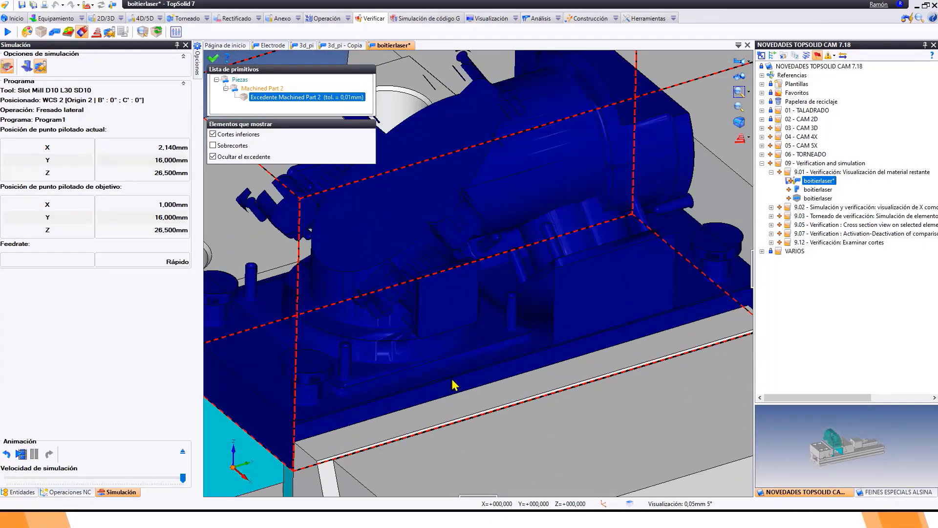
pyautogui.scroll(-3, 452, 385)
pyautogui.moveTo(454, 383); pyautogui.dragTo(475, 329, button='middle')
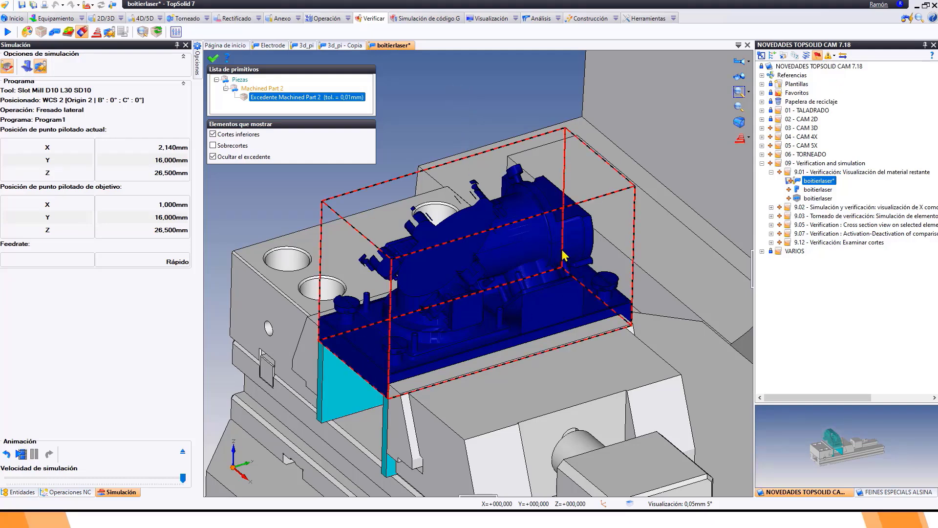
# Switch the Machined Part 2 display from Cortes inferiores to Sobrecortes, inspect the overcut areas and accept the display settings.
pyautogui.click(213, 135)
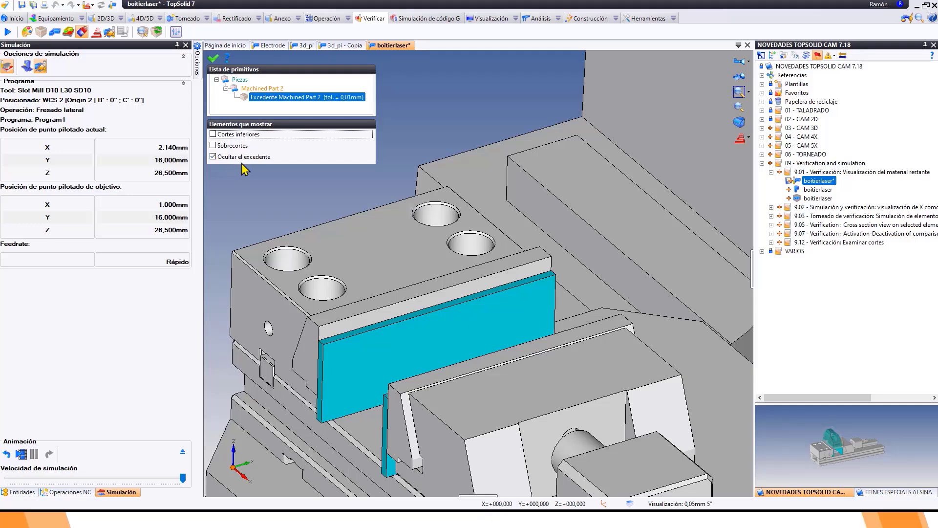
pyautogui.click(213, 145)
pyautogui.scroll(5, 382, 338)
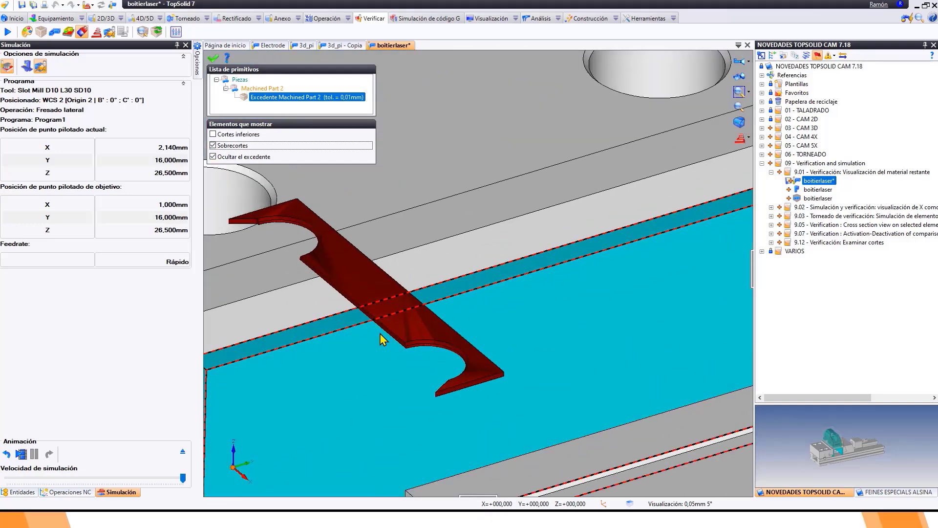
pyautogui.moveTo(499, 379); pyautogui.dragTo(482, 337, button='middle')
pyautogui.scroll(-7, 435, 385)
pyautogui.scroll(8, 566, 299)
pyautogui.scroll(-9, 559, 313)
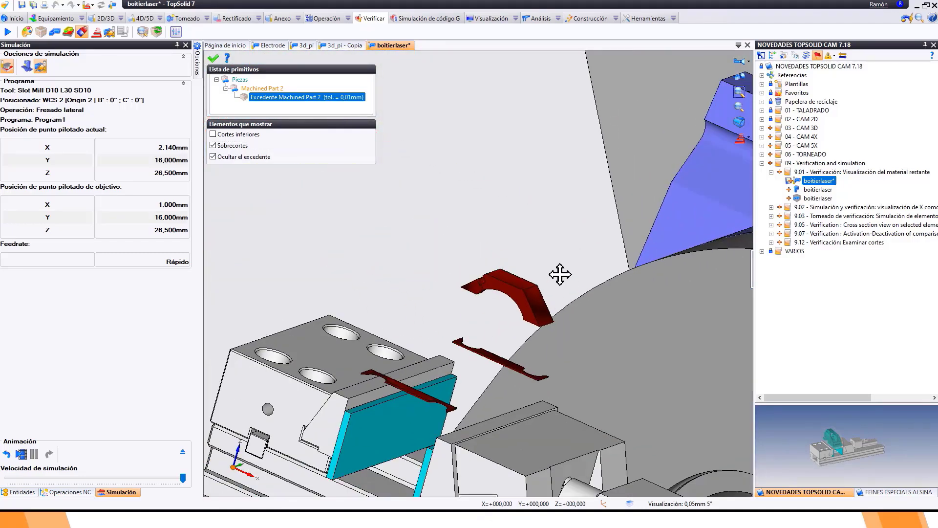
pyautogui.moveTo(561, 274); pyautogui.dragTo(567, 219, button='middle')
pyautogui.click(214, 58)
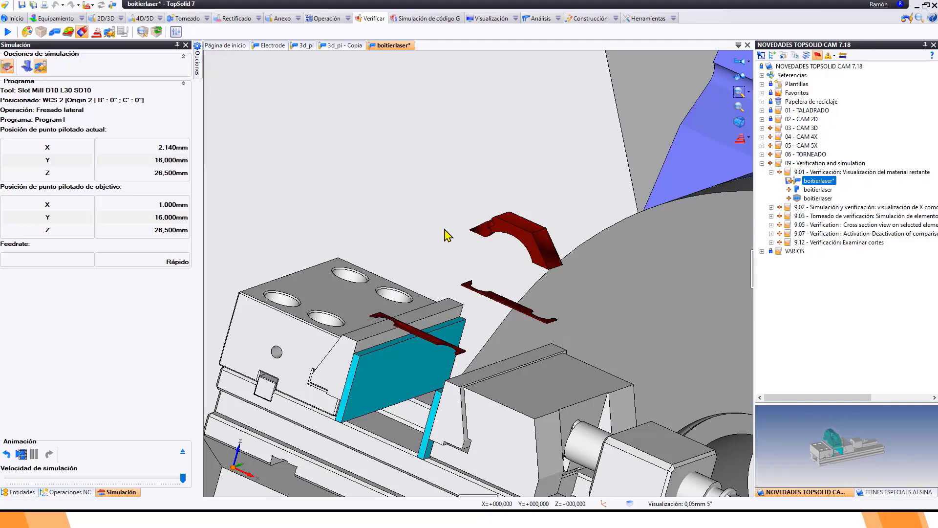
# Restore the full Machined Part 2 display with Cortes inferiores enabled and Ocultar el excedente disabled, and accept the settings.
pyautogui.scroll(2, 446, 233)
pyautogui.click(82, 32)
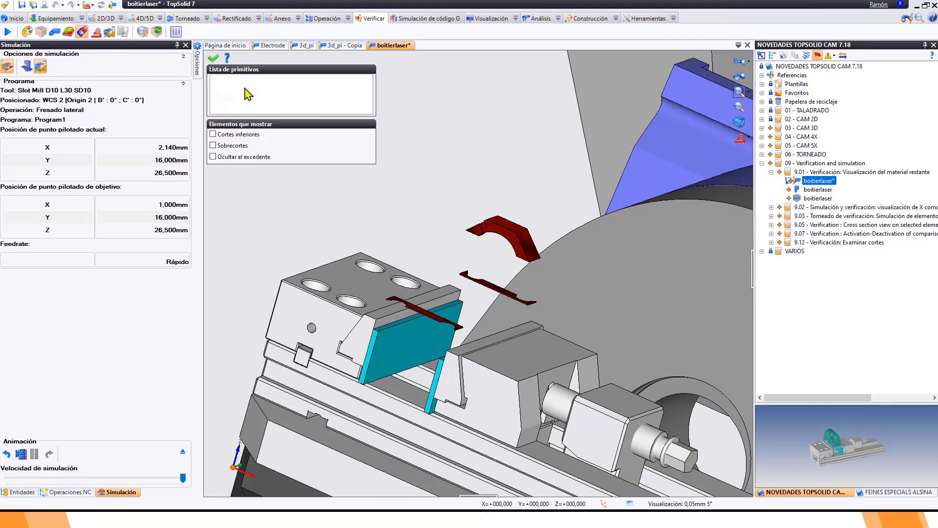
pyautogui.click(214, 135)
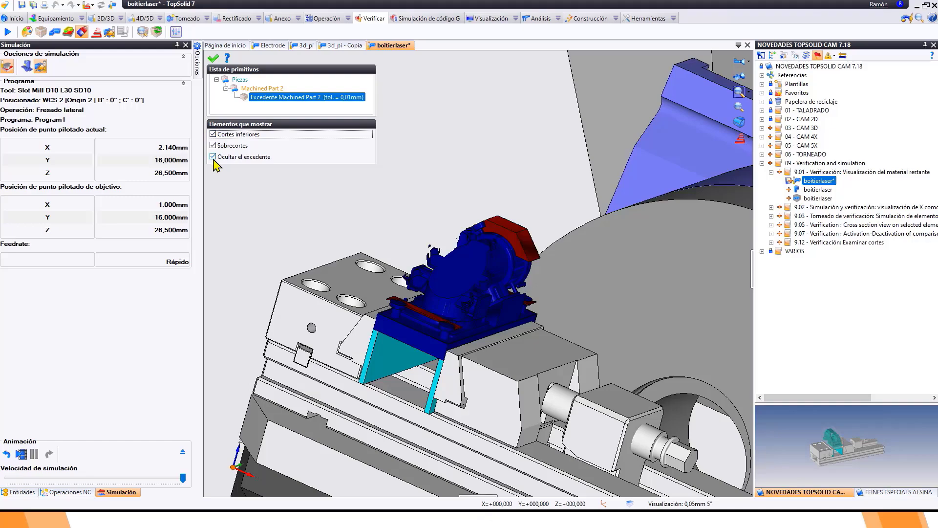
pyautogui.click(213, 156)
pyautogui.moveTo(400, 259); pyautogui.dragTo(403, 270, button='middle')
pyautogui.click(213, 57)
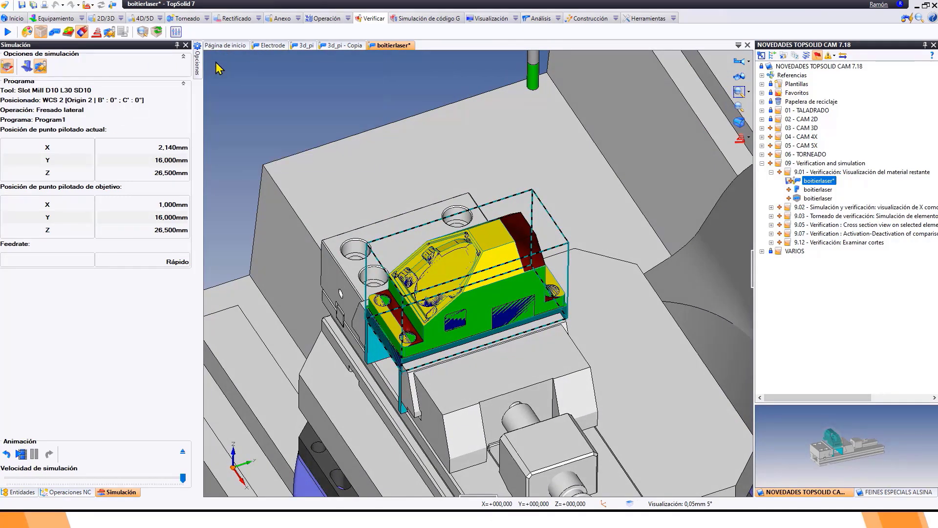
# Turn on the color comparison of the machined part and hide the excess (Ocultar el excedente) in the undercut/overcut display settings.
pyautogui.click(68, 34)
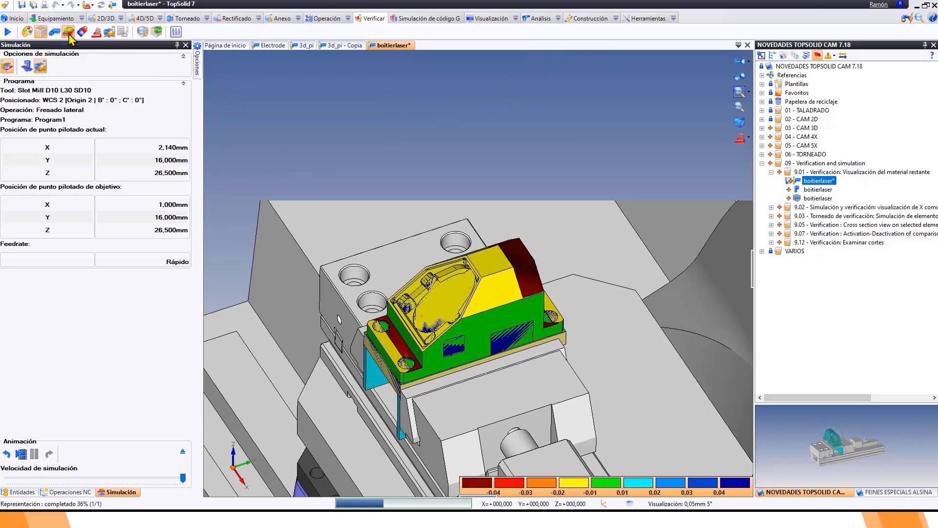
pyautogui.scroll(3, 489, 403)
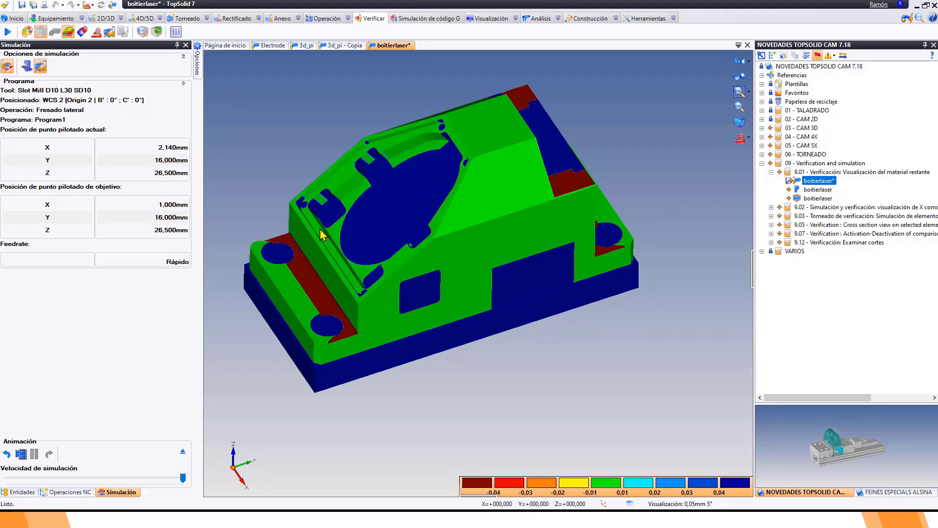
pyautogui.click(82, 33)
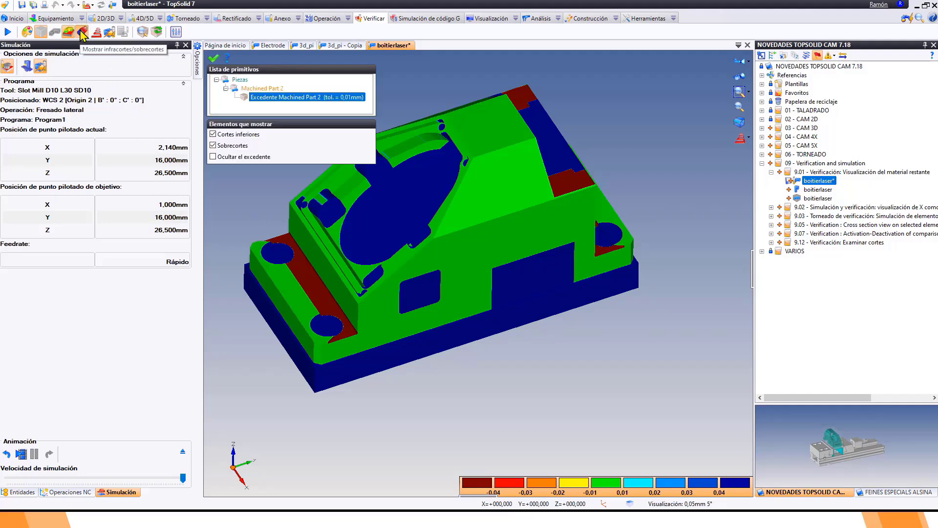
pyautogui.click(213, 157)
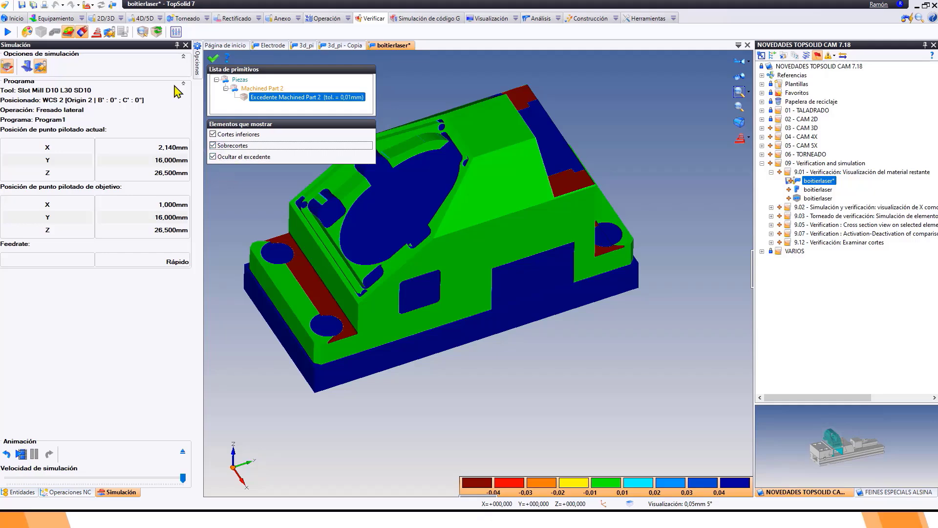
pyautogui.click(213, 58)
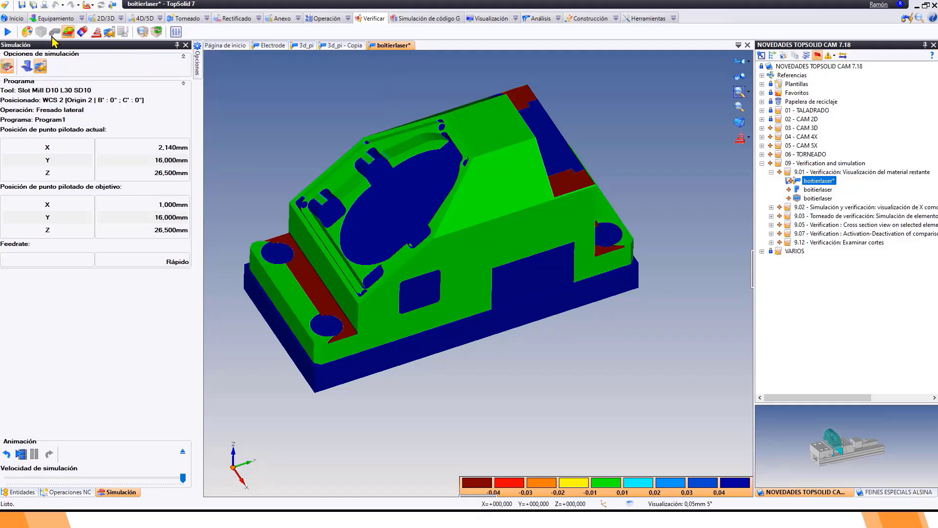
# Turn off the color comparison and show only Sobrecortes together with the excess material of Machined Part 2.
pyautogui.click(69, 33)
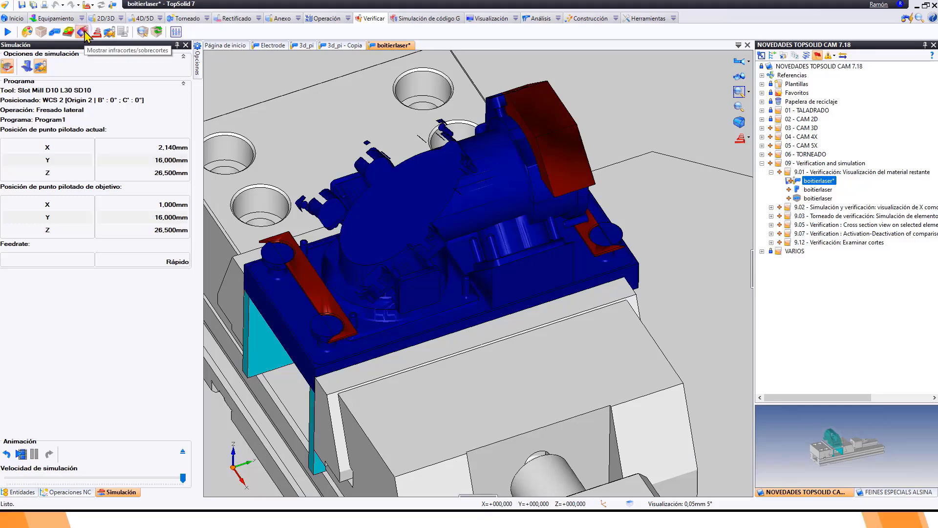
pyautogui.click(83, 33)
pyautogui.click(213, 134)
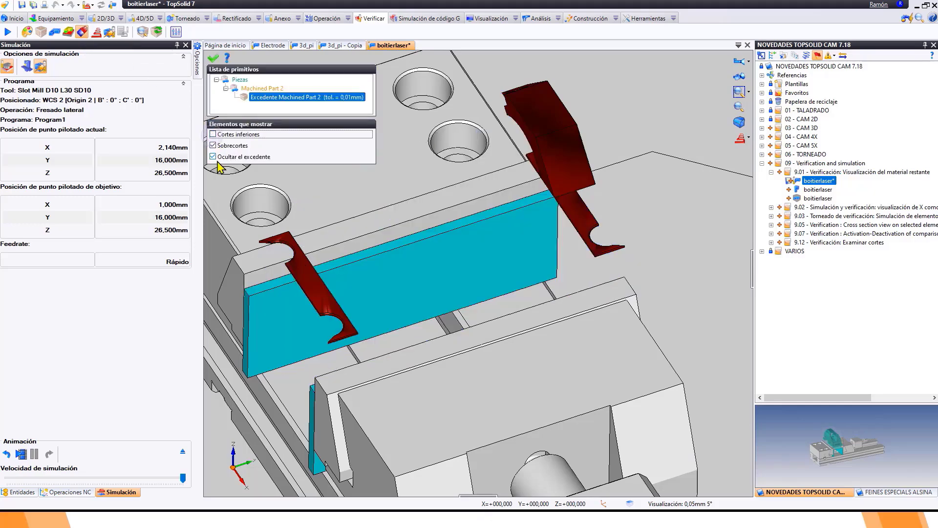
pyautogui.click(213, 156)
pyautogui.click(213, 157)
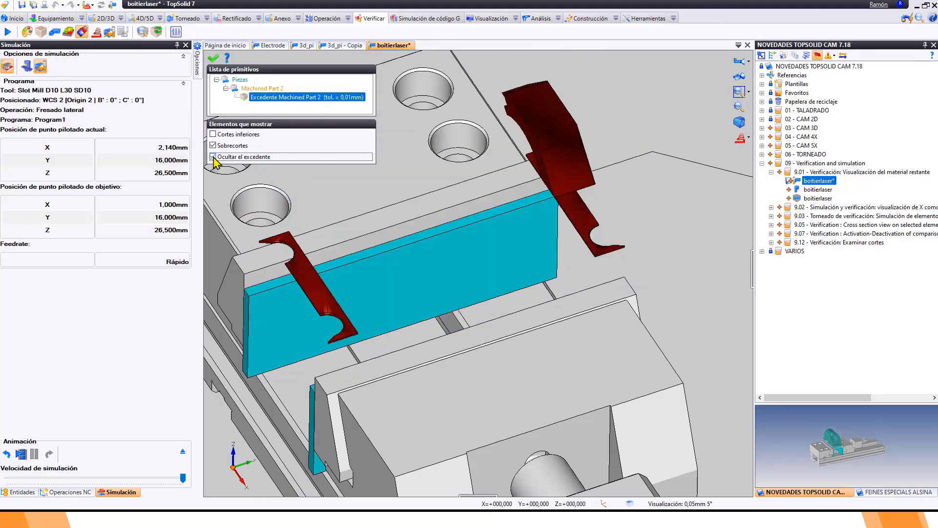
pyautogui.click(213, 156)
pyautogui.moveTo(488, 255); pyautogui.dragTo(564, 321, button='middle')
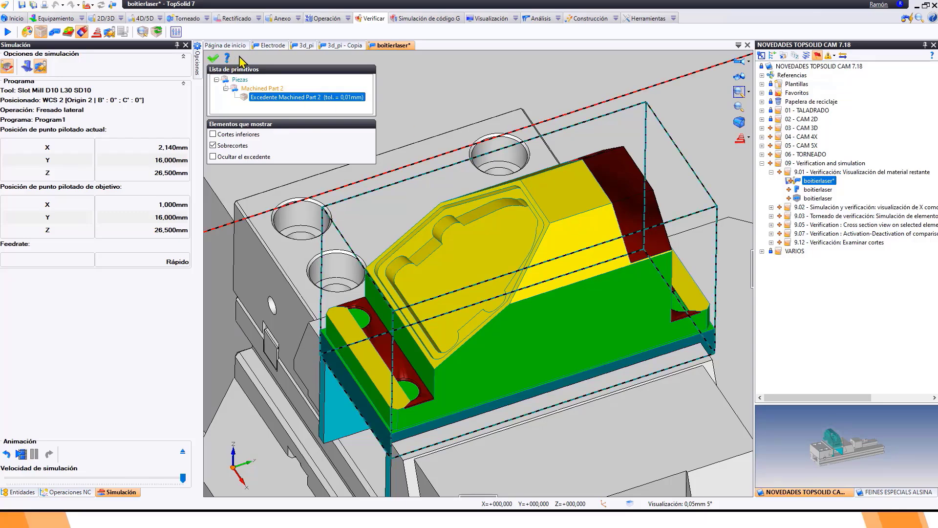
pyautogui.click(212, 60)
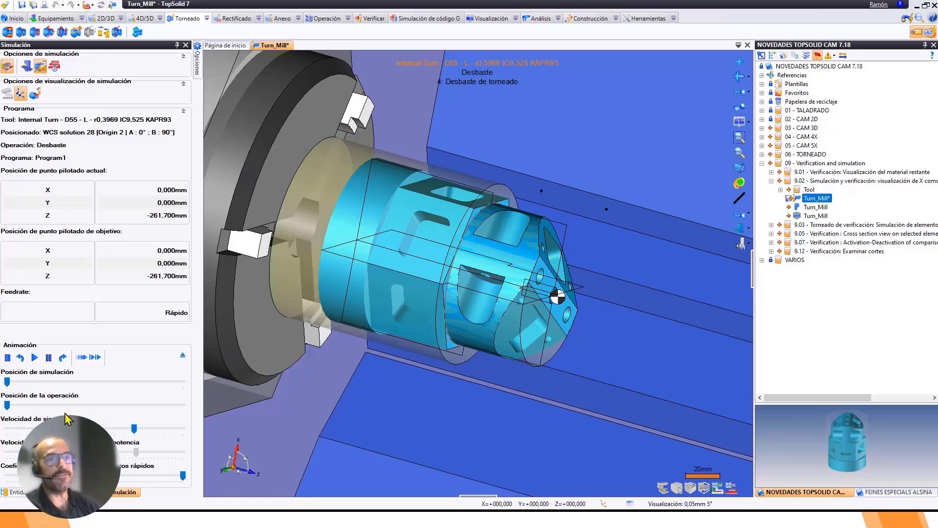
# Run the Desbaste turning simulation of Turn_Mill, check the X position read-out and stop the simulation.
pyautogui.click(35, 358)
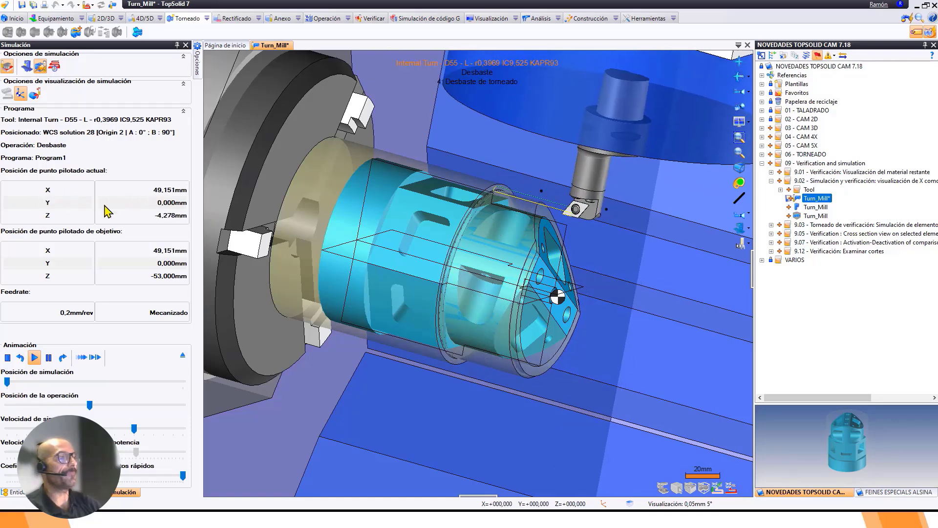
pyautogui.scroll(3, 532, 209)
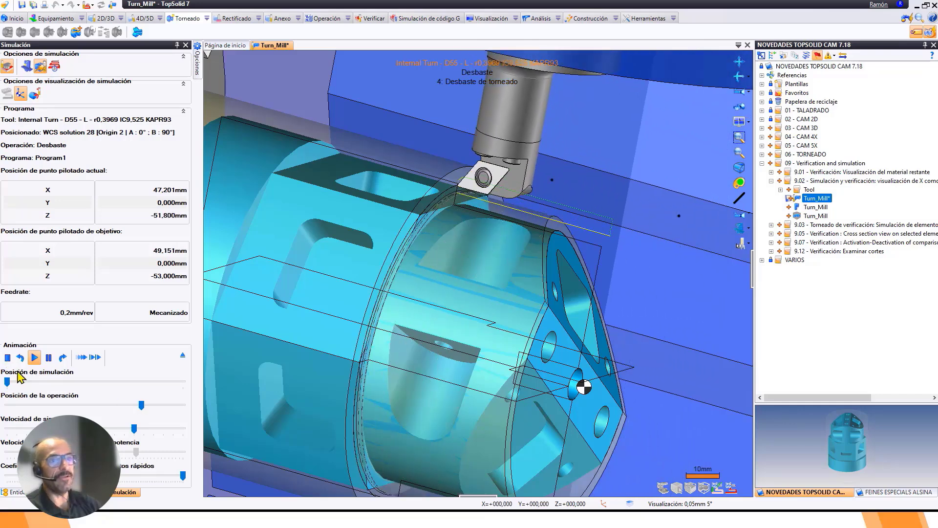
pyautogui.click(7, 358)
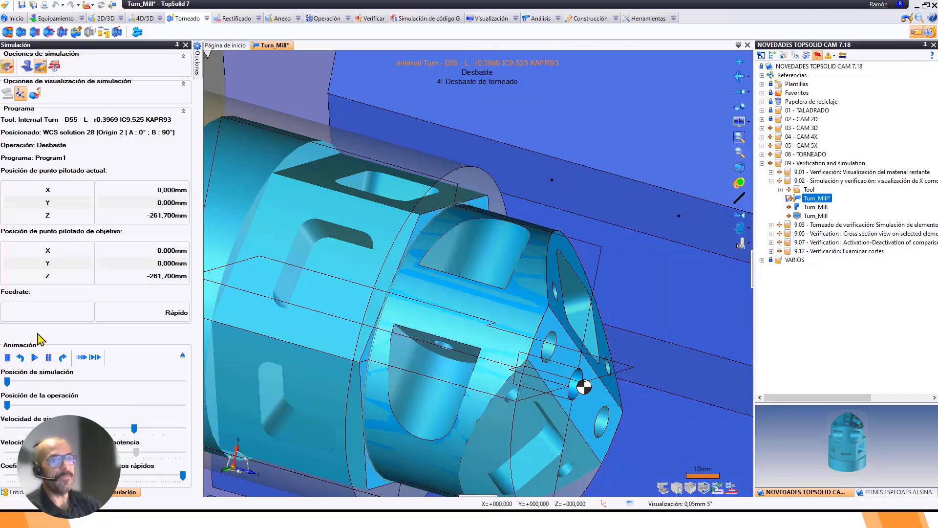
# Enable displaying X as a diameter in turning operations, rerun the Desbaste simulation to check the position read-out and stop it.
pyautogui.rightClick(142, 191)
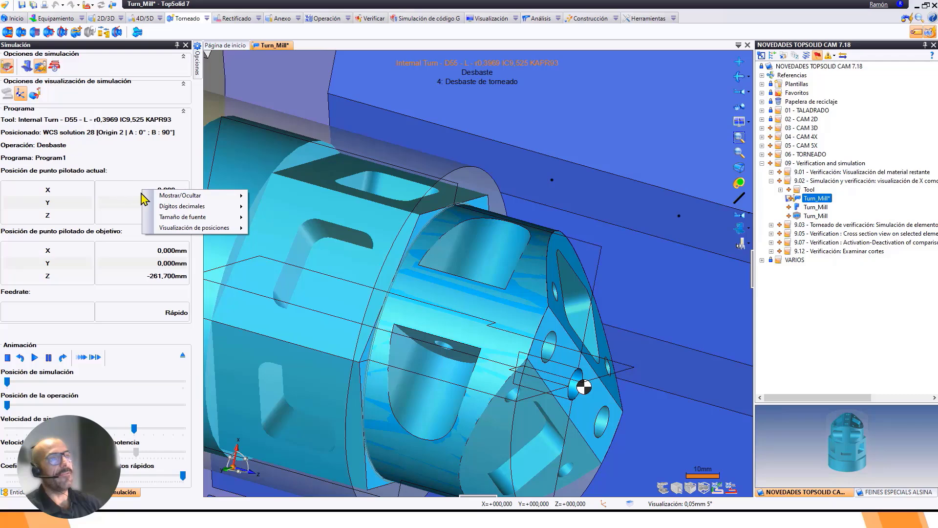
pyautogui.moveTo(167, 234)
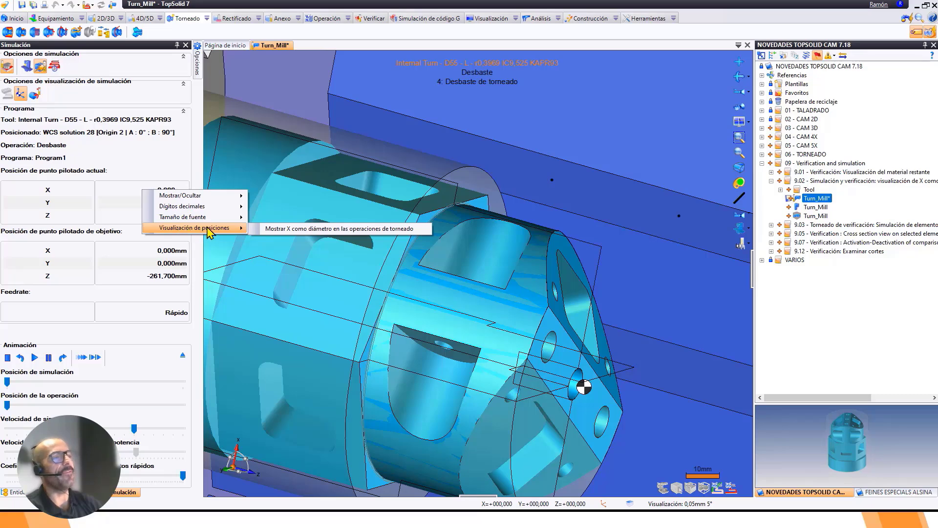
pyautogui.click(362, 237)
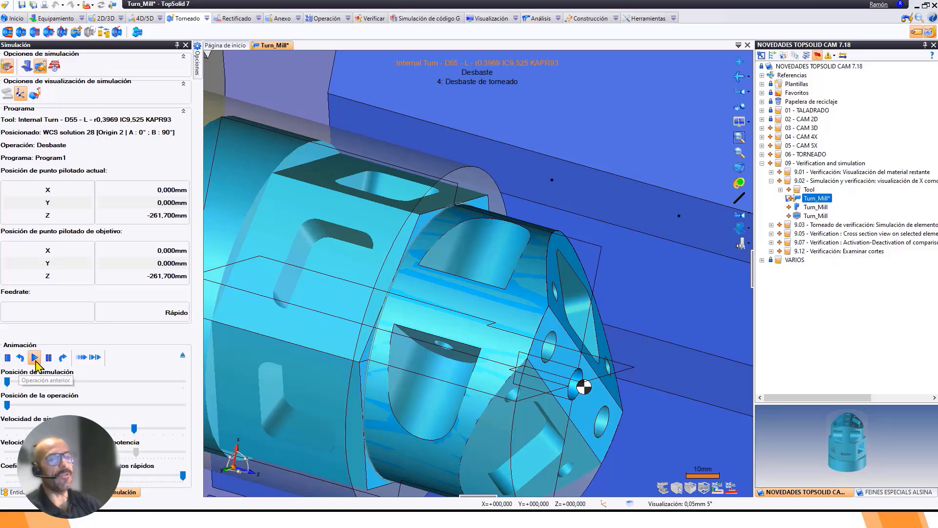
pyautogui.click(35, 359)
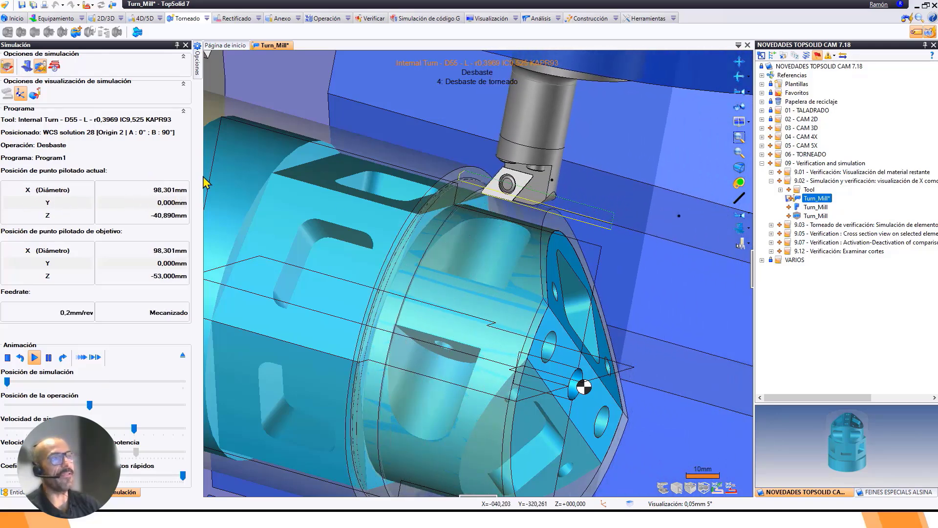
pyautogui.scroll(-4, 435, 216)
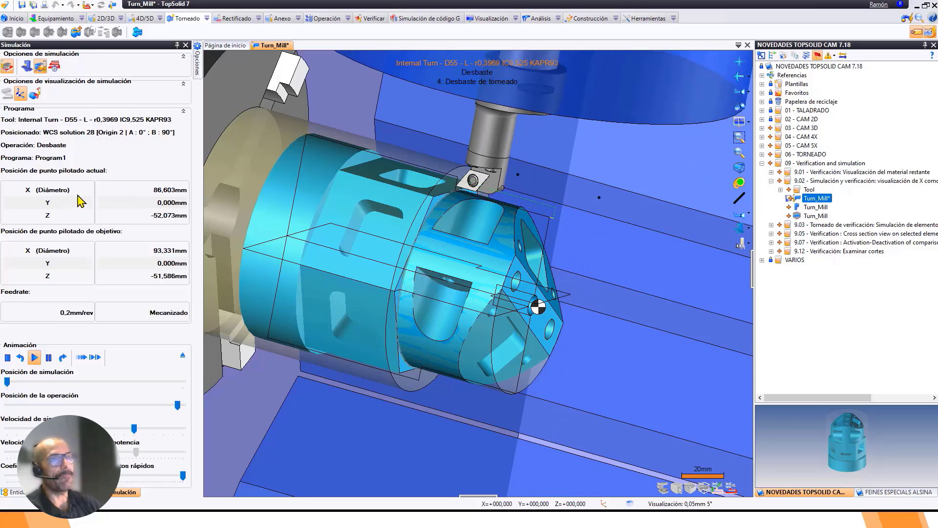
pyautogui.click(7, 357)
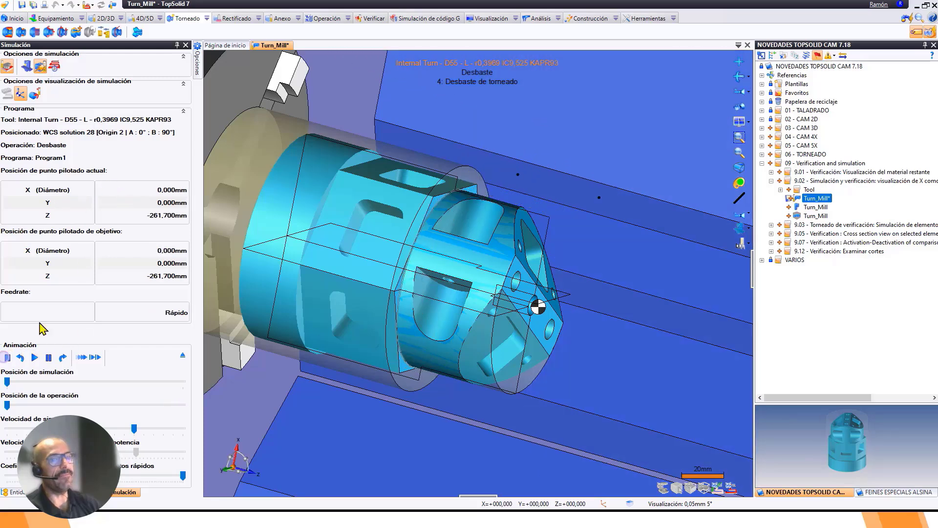
# Bring up the display options for the current position read-out in the Turn_Mill simulation.
pyautogui.rightClick(111, 186)
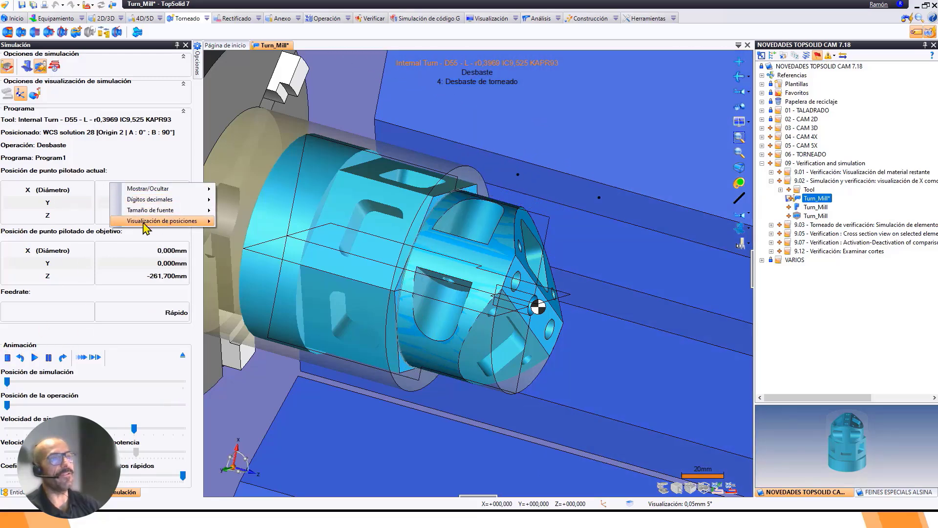
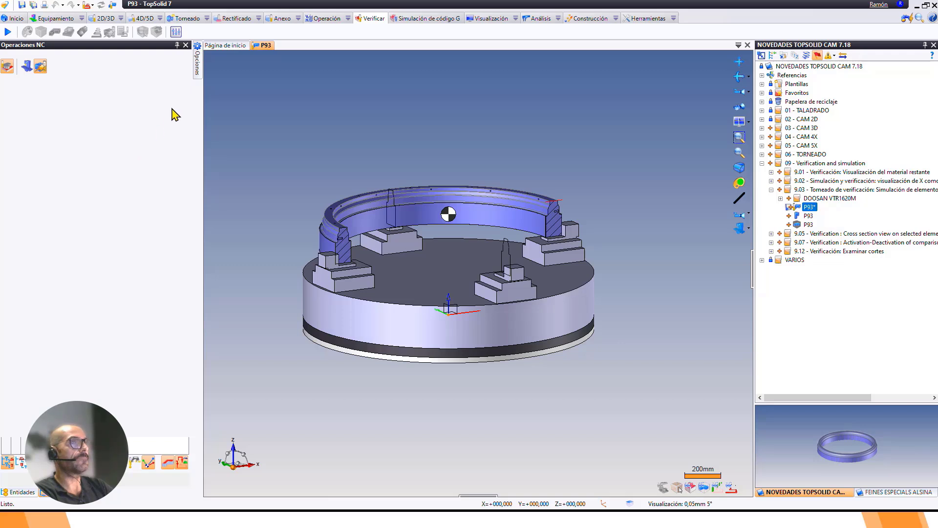
# Accept the P93 verification display settings with a 1/2 stock section, inverted section plane and Estándar representation.
pyautogui.click(176, 32)
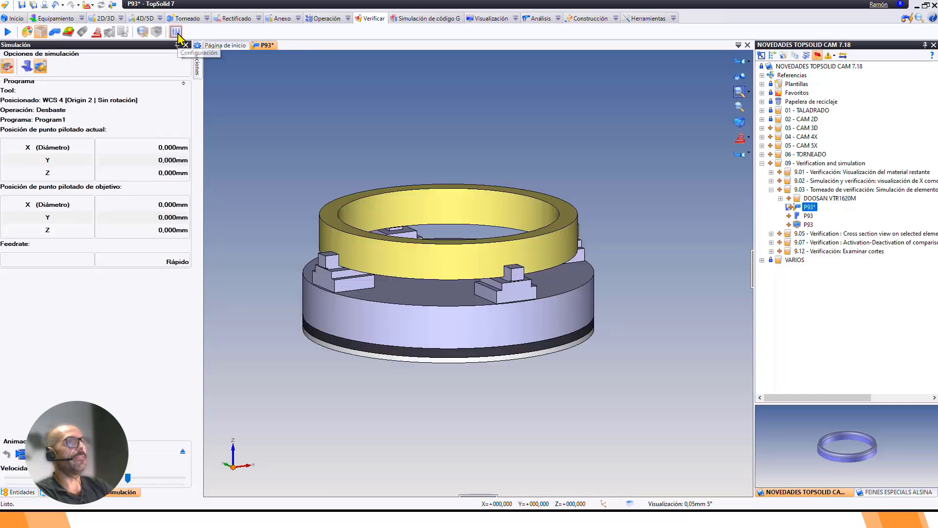
pyautogui.click(176, 31)
pyautogui.click(176, 32)
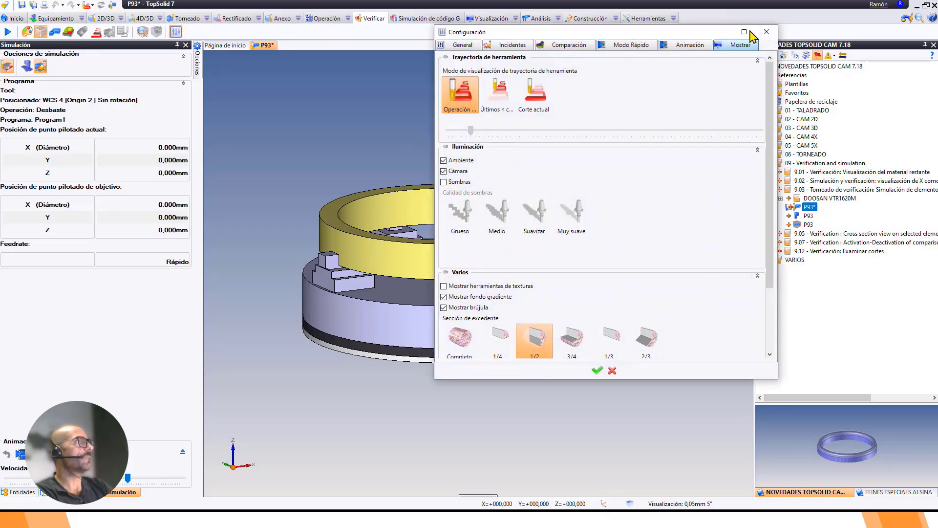
pyautogui.scroll(-3, 762, 342)
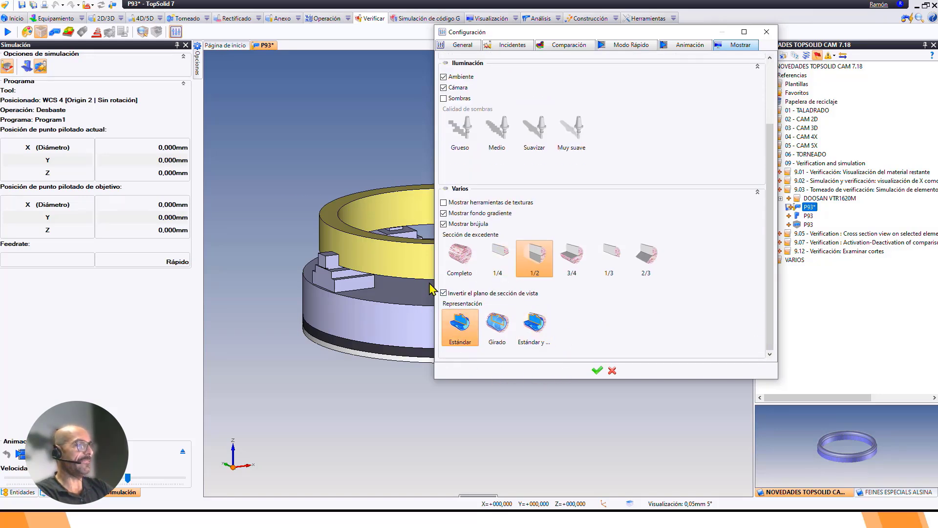
pyautogui.click(596, 370)
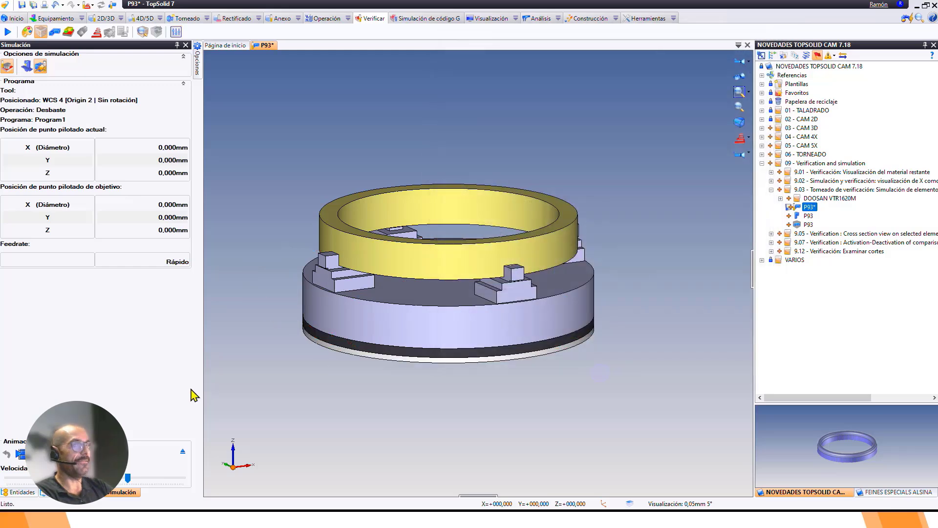
# Run the P93 Desbaste verification with the sectioned stock, pause it to examine the section and resume the animation.
pyautogui.click(20, 456)
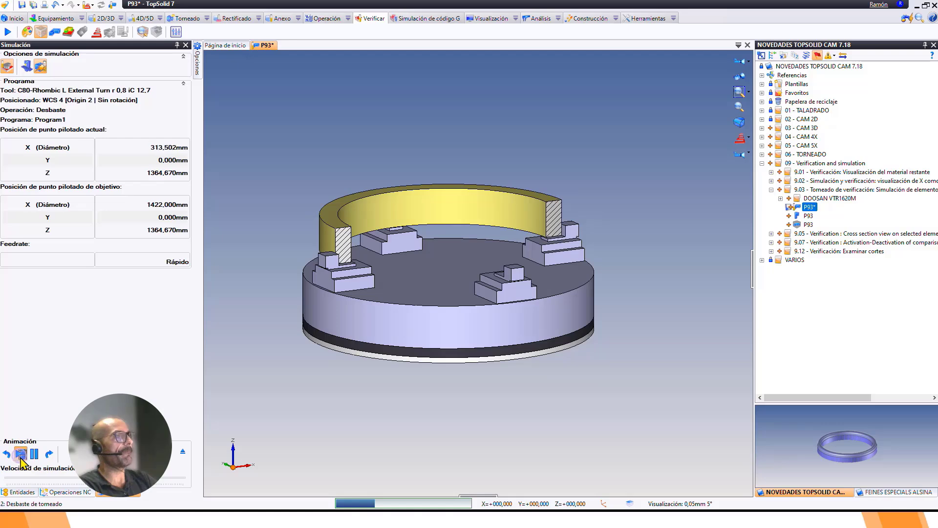
pyautogui.click(47, 454)
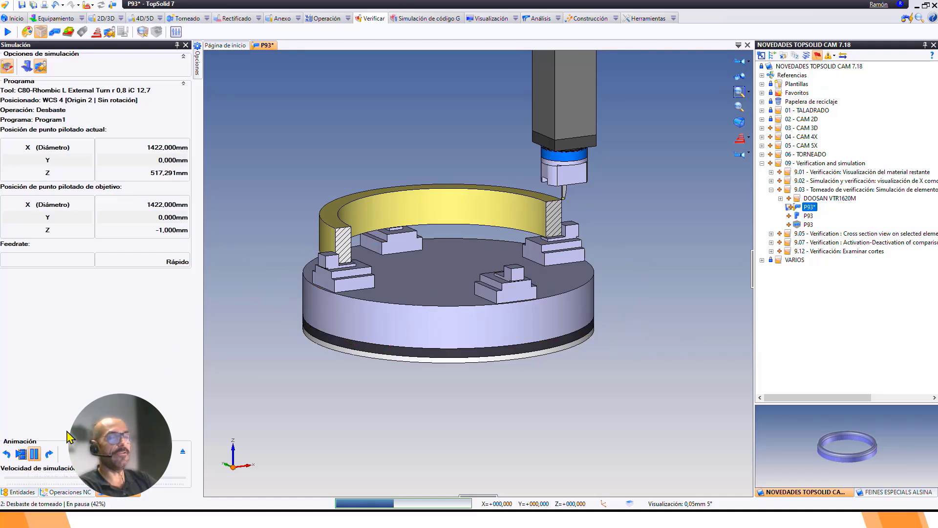
pyautogui.click(20, 454)
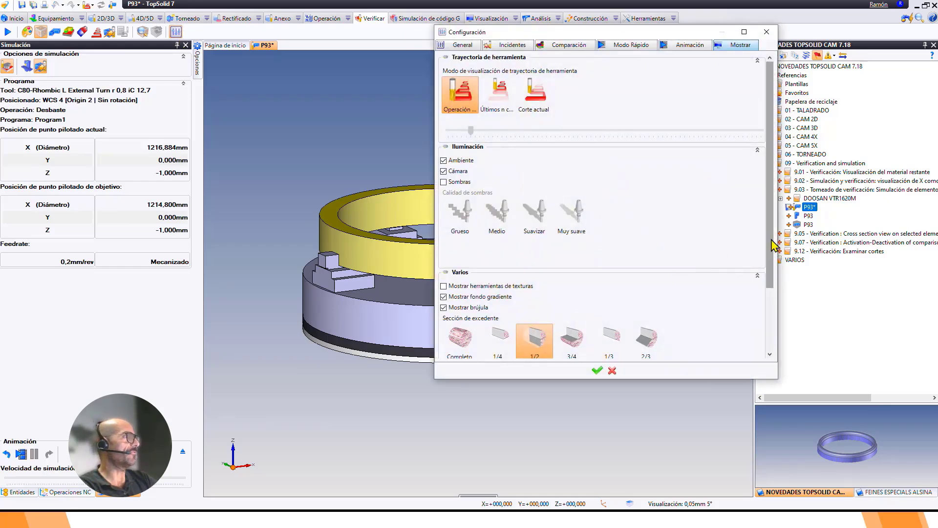
# Change the stock section representation to Girado in the verification display settings.
pyautogui.click(769, 308)
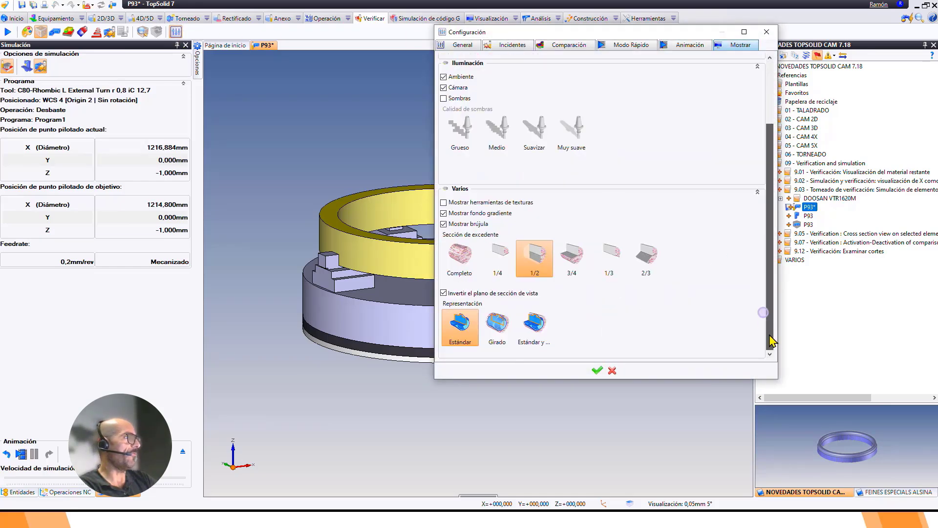
pyautogui.click(598, 371)
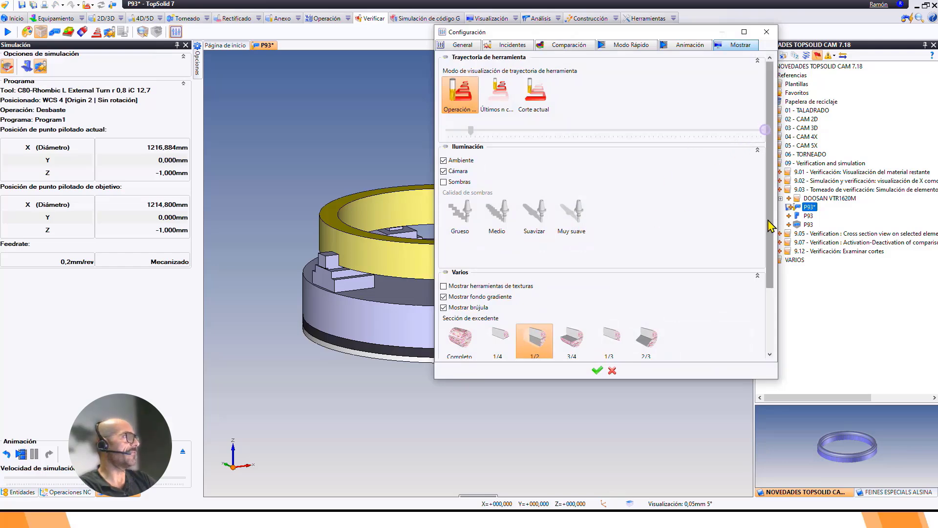
pyautogui.scroll(-3, 738, 147)
pyautogui.click(498, 327)
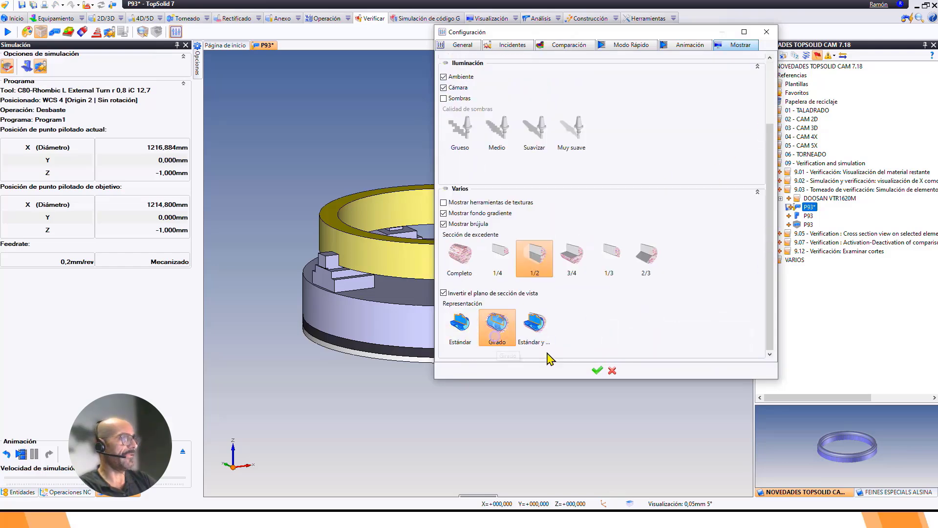
pyautogui.click(597, 371)
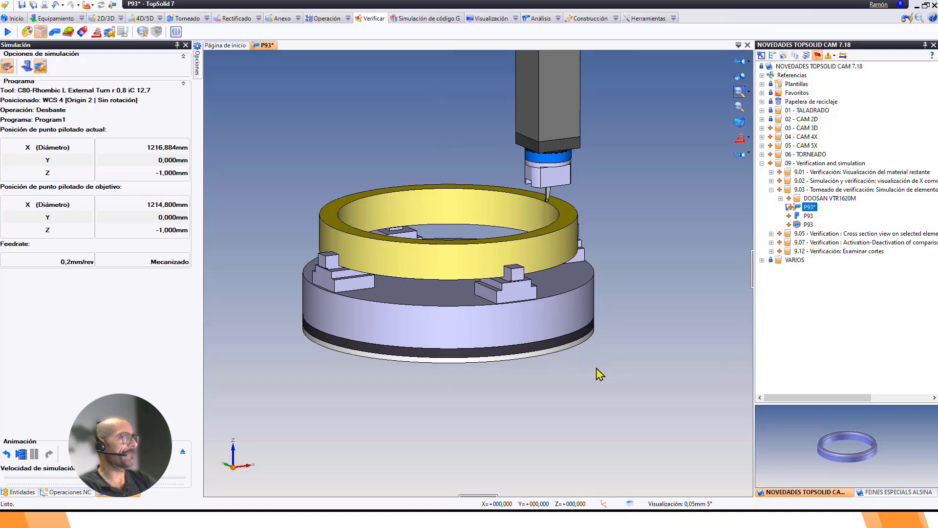
# Return the P93 verification to its start and run the Desbaste animation with the Girado representation.
pyautogui.click(10, 456)
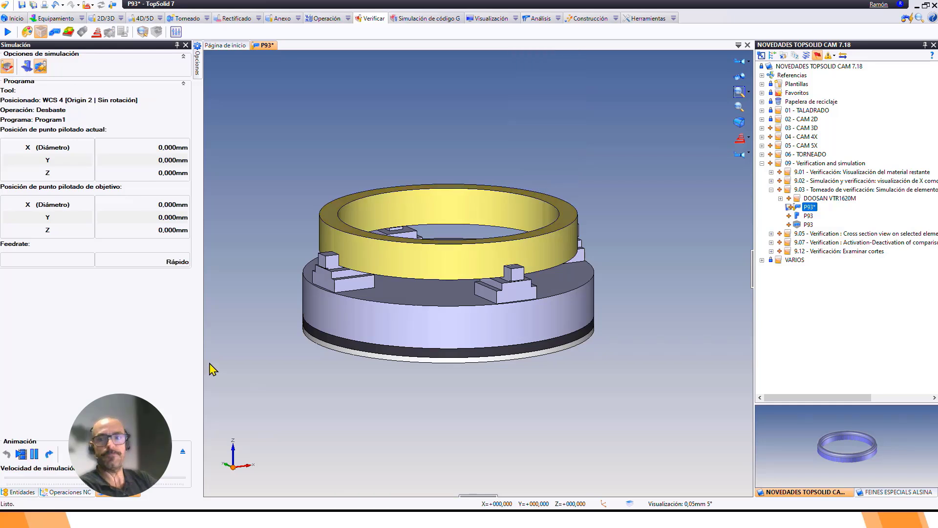
pyautogui.click(6, 454)
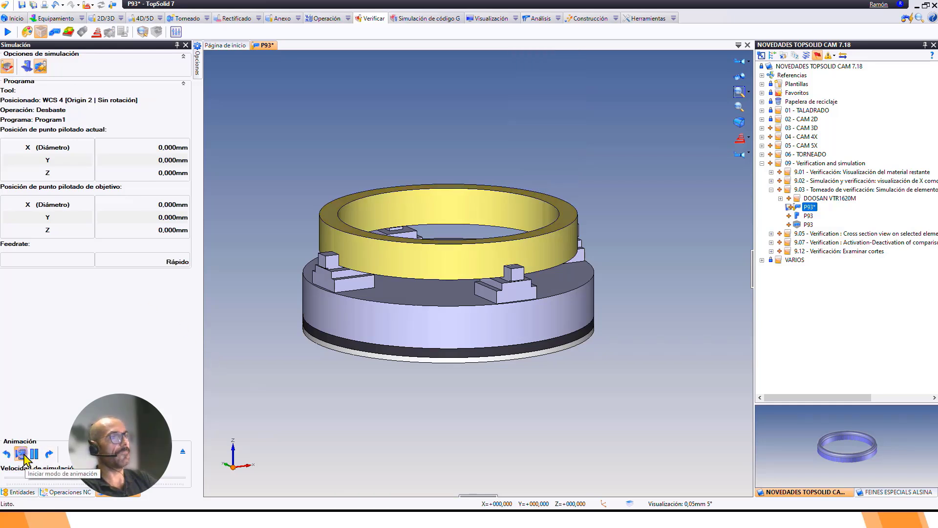
pyautogui.click(21, 454)
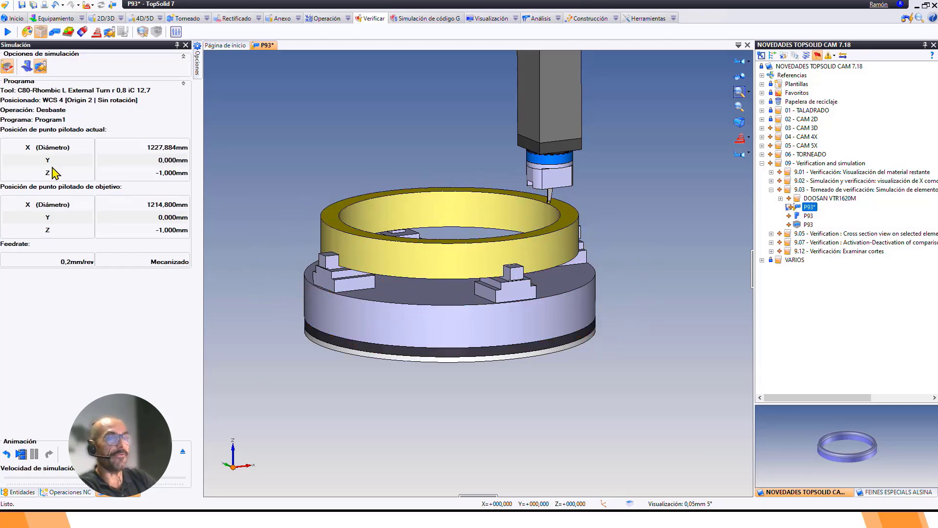
# Set the stock section representation to the combined option starting with Estándar y and rerun the Desbaste verification.
pyautogui.click(175, 37)
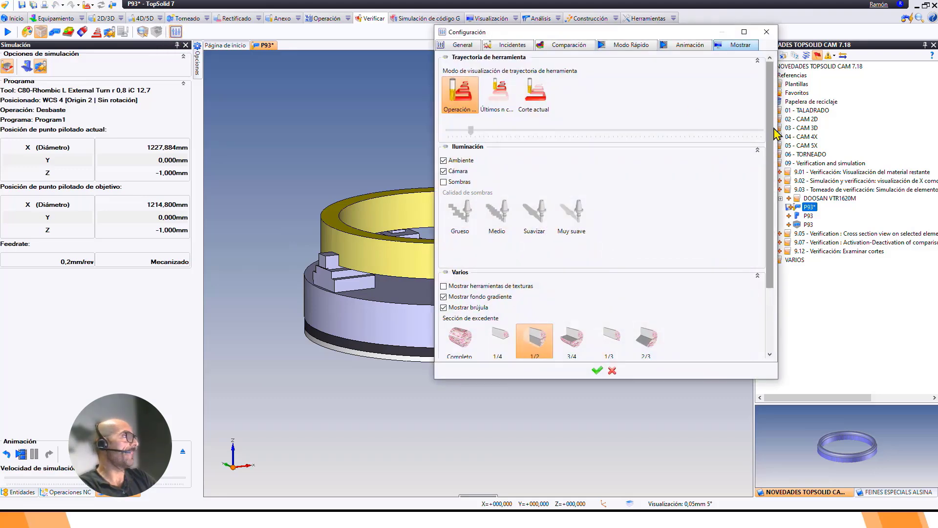
pyautogui.moveTo(770, 133); pyautogui.dragTo(771, 219)
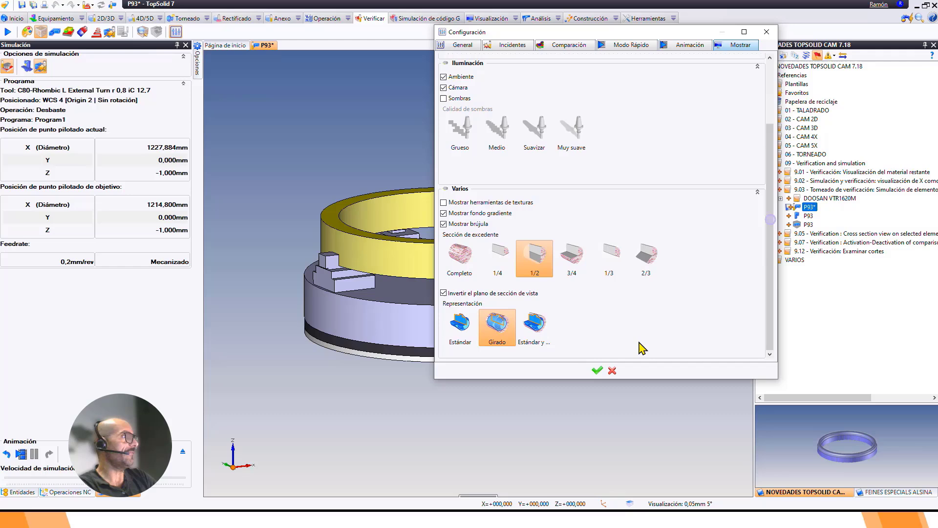
pyautogui.click(534, 327)
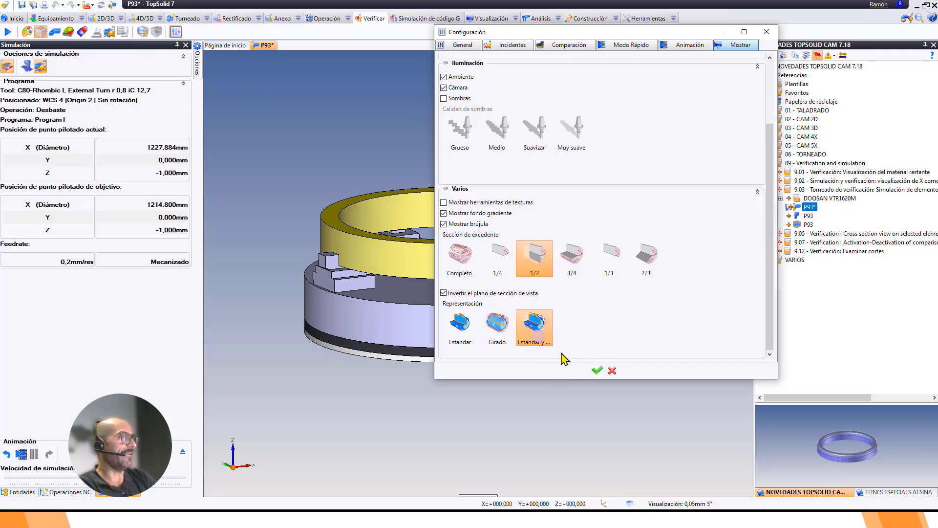
pyautogui.click(599, 371)
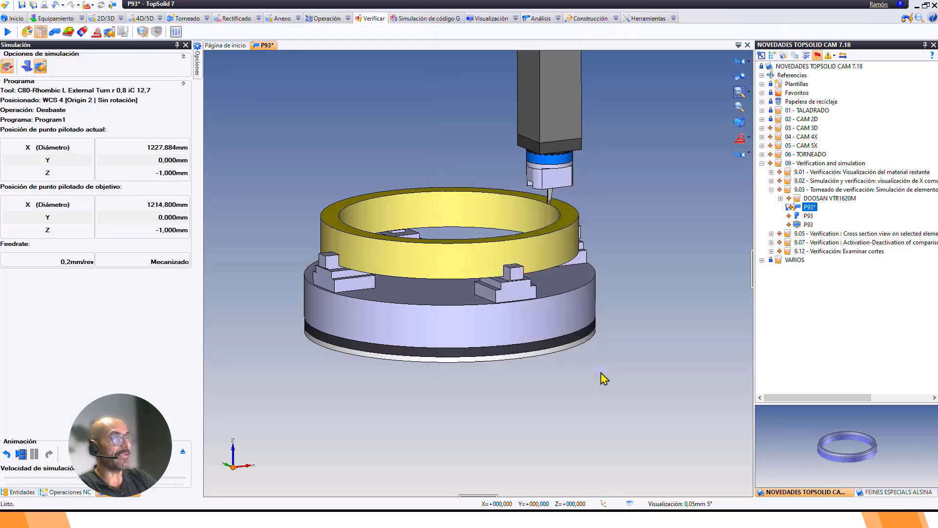
pyautogui.click(21, 454)
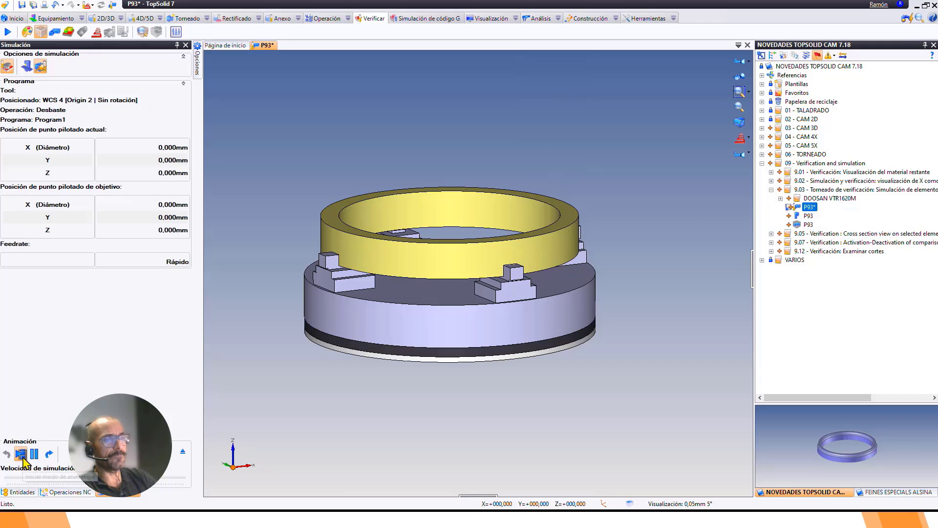
pyautogui.click(20, 454)
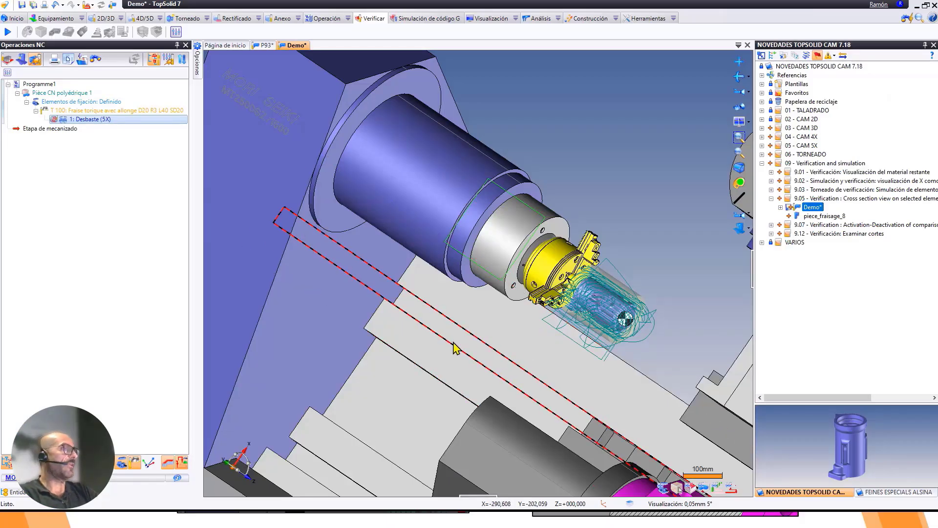
# Examine the cut Cortar 1 in the Demo document, including its plane and selected entities to cut, and cancel its editing.
pyautogui.moveTo(452, 349); pyautogui.dragTo(457, 378, button='middle')
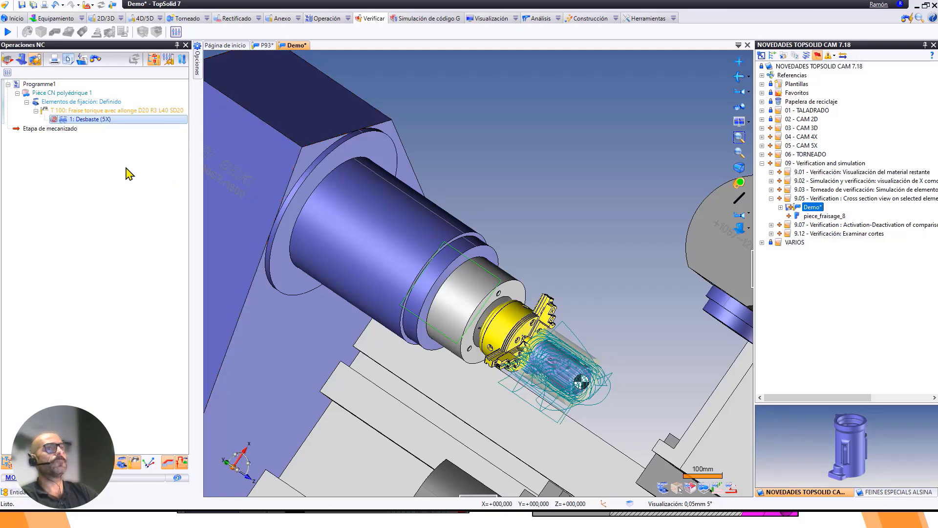
pyautogui.click(19, 492)
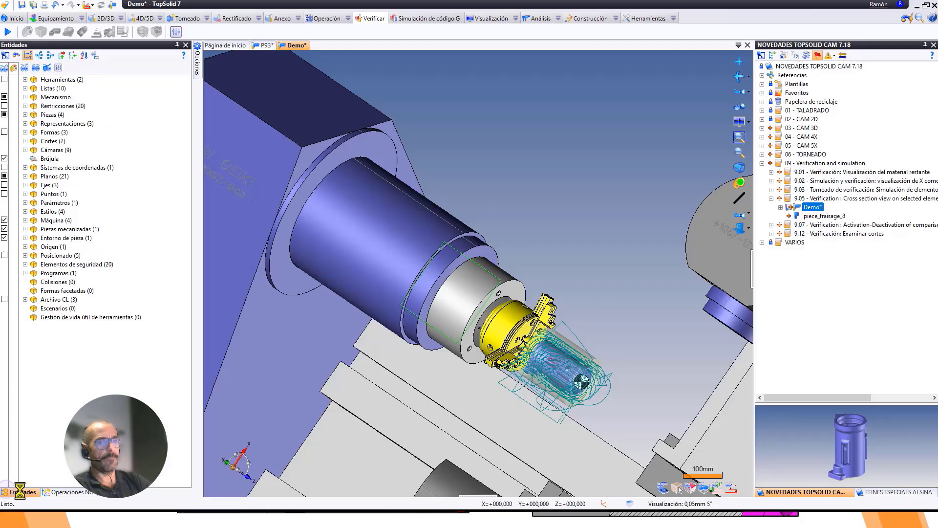
pyautogui.click(25, 142)
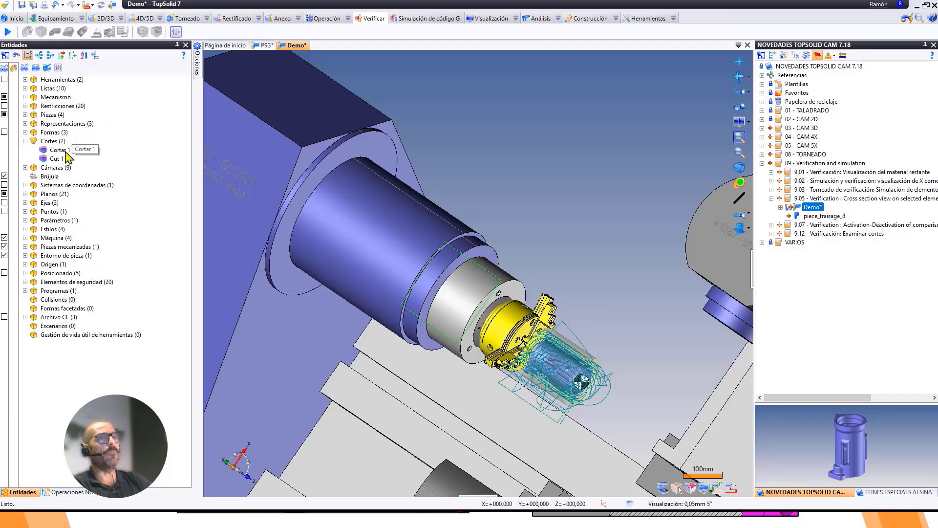
pyautogui.click(61, 150)
pyautogui.doubleClick(64, 151)
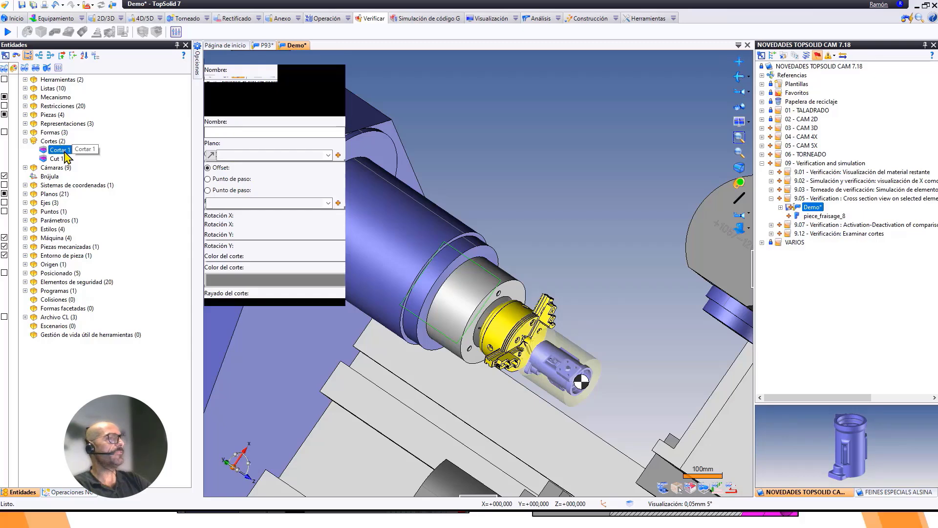
pyautogui.moveTo(590, 298); pyautogui.dragTo(644, 298, button='middle')
pyautogui.scroll(-3, 511, 156)
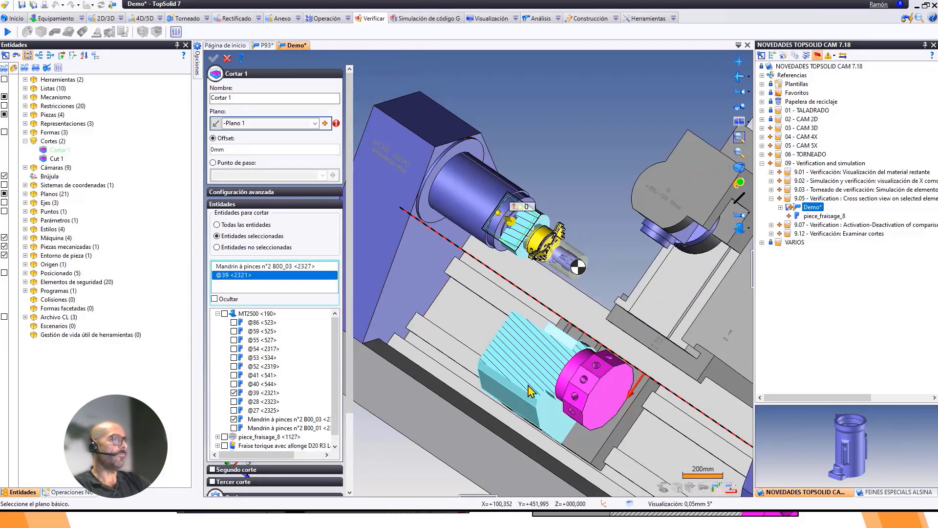
pyautogui.scroll(6, 568, 285)
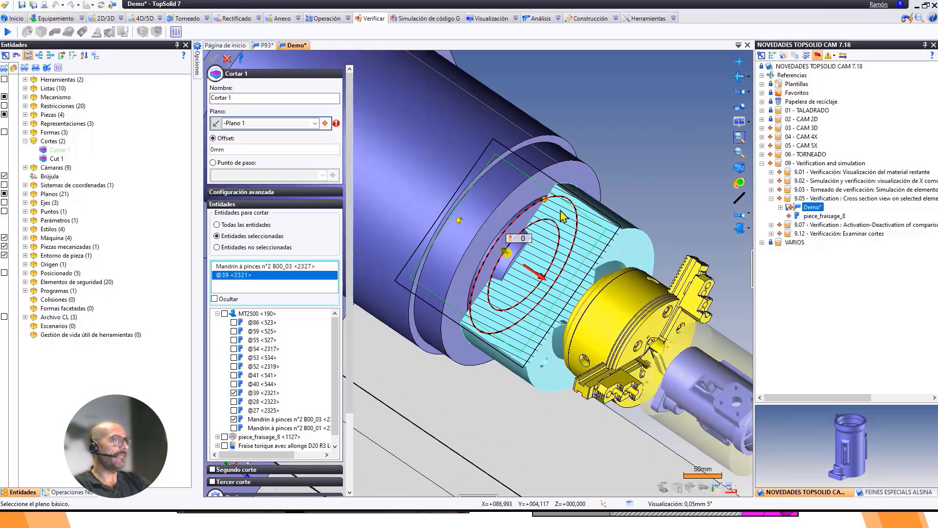
pyautogui.click(234, 98)
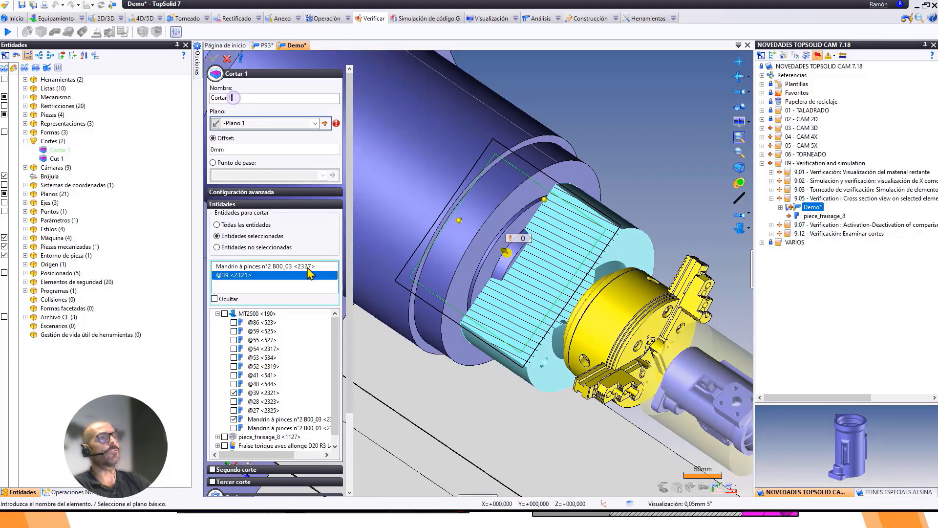
pyautogui.click(226, 59)
pyautogui.scroll(-5, 386, 250)
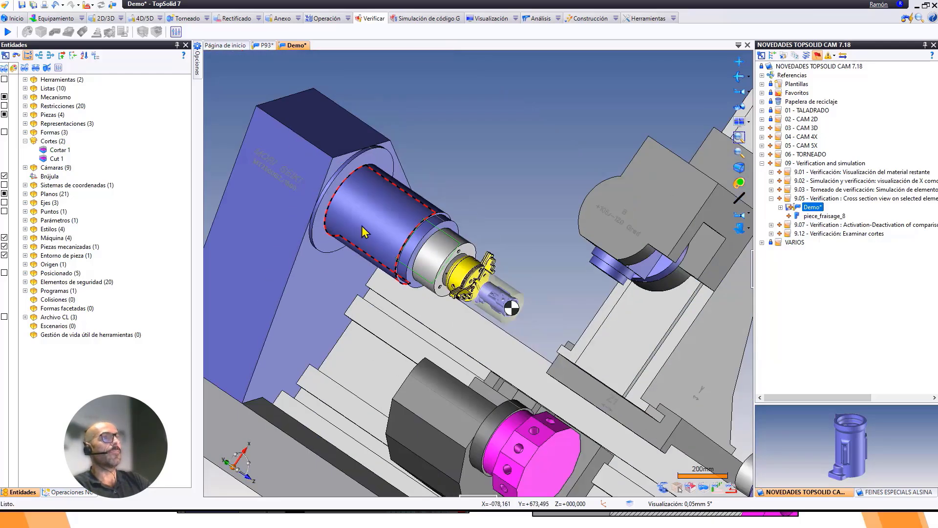
# Start the verification of the Desbaste (5X) operation in the Demo document.
pyautogui.click(66, 492)
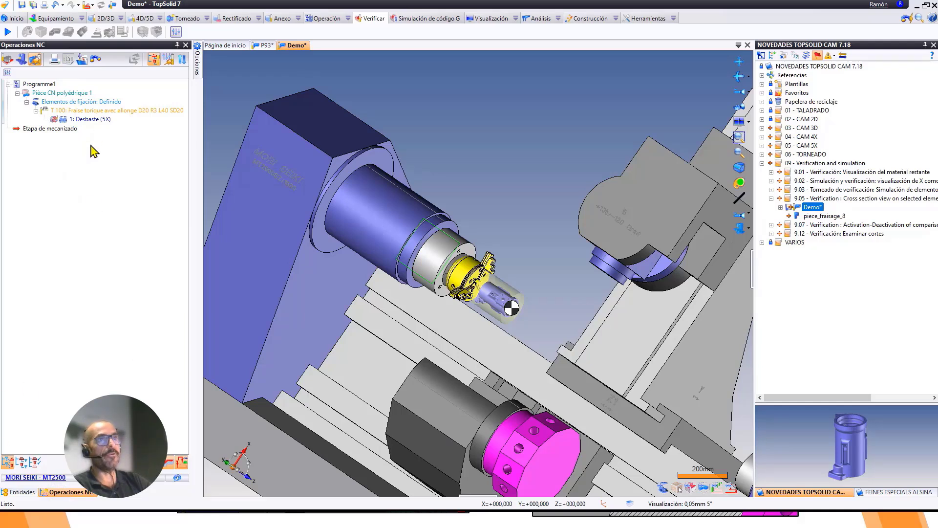
pyautogui.click(90, 120)
pyautogui.rightClick(95, 121)
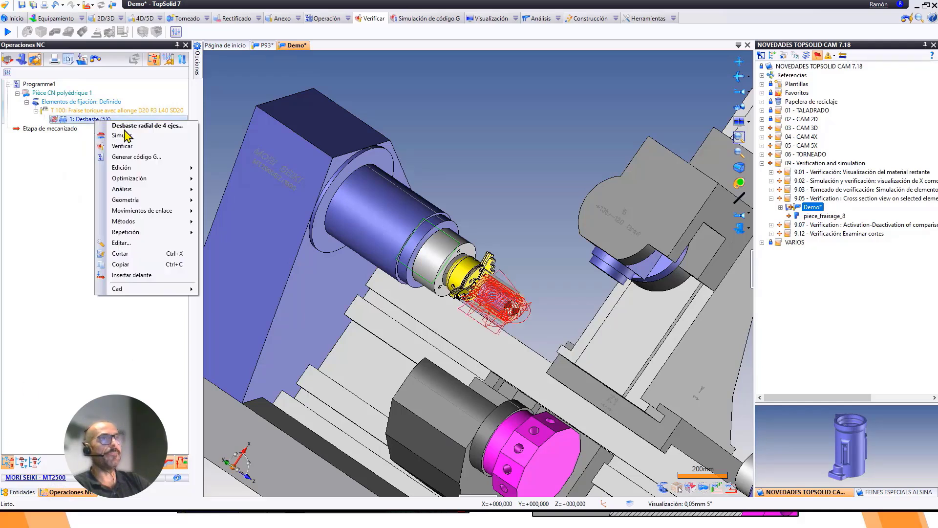
pyautogui.click(122, 146)
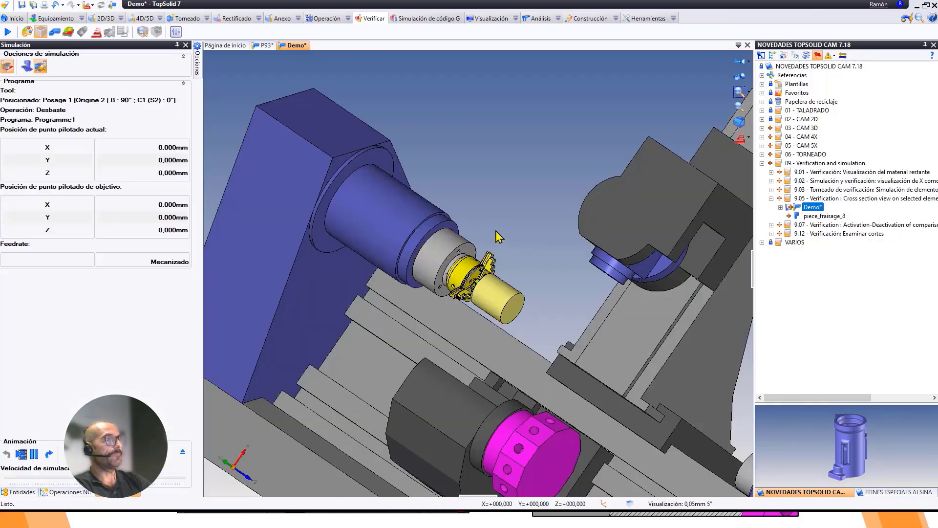
# Apply the section view Cortar 1 to the Demo verification.
pyautogui.rightClick(497, 232)
pyautogui.click(577, 312)
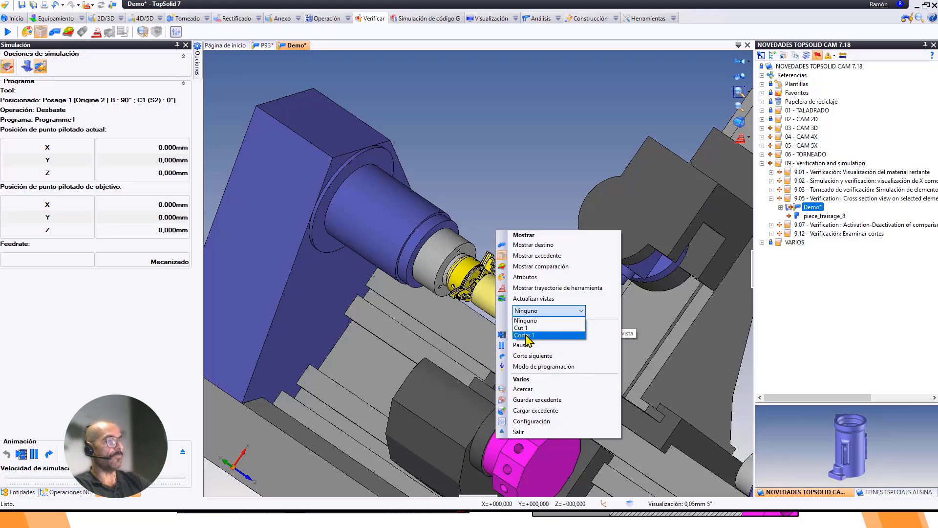
pyautogui.click(525, 335)
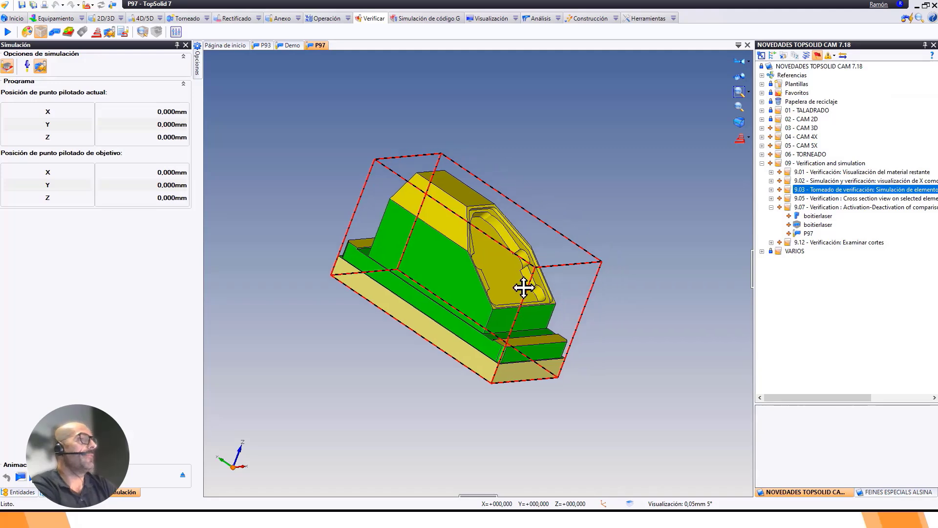
# Show the comparison on the verified P97 part, inspect the coloured deviations from several angles, and hide the comparison again.
pyautogui.moveTo(524, 288); pyautogui.dragTo(511, 353, button='middle')
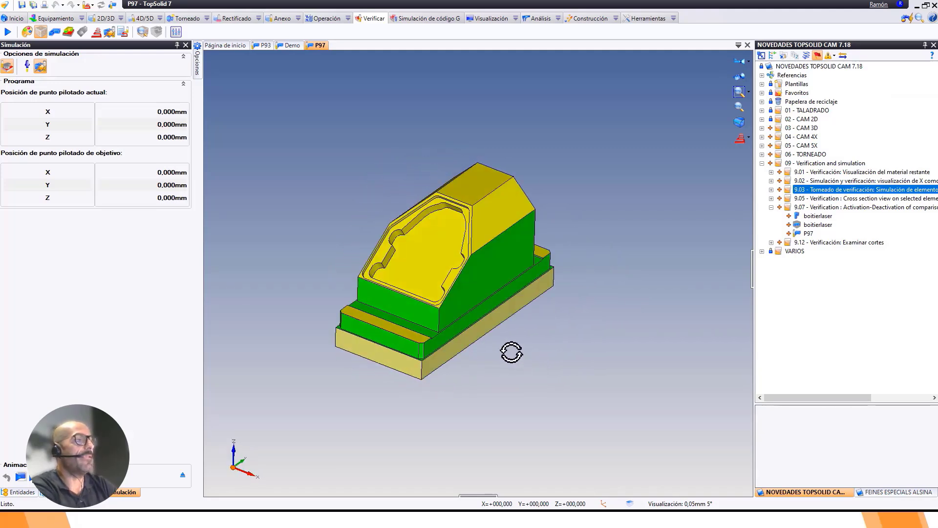
pyautogui.moveTo(455, 325); pyautogui.dragTo(488, 330, button='middle')
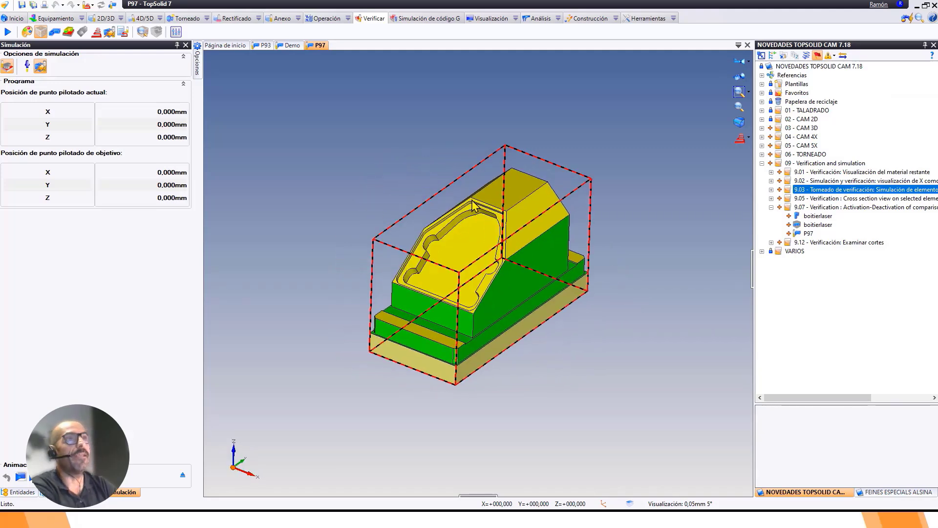
pyautogui.click(69, 33)
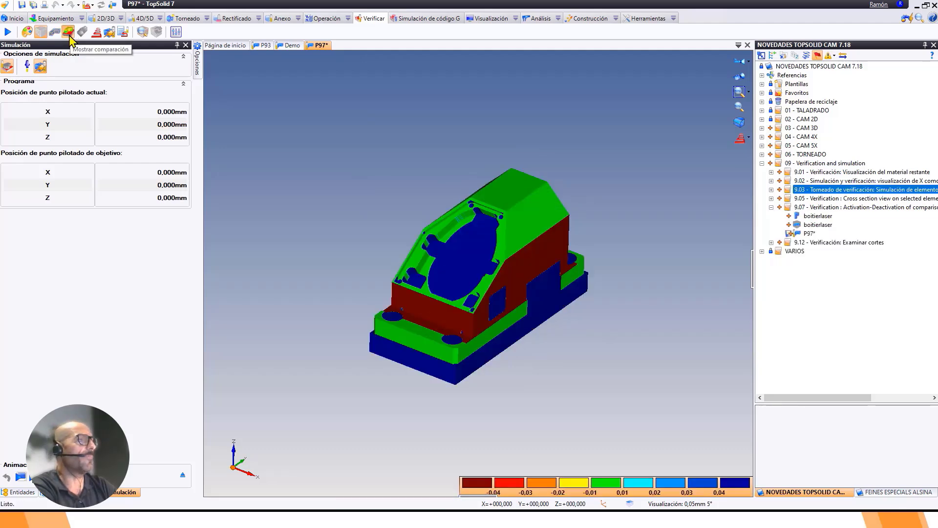
pyautogui.moveTo(590, 234); pyautogui.dragTo(522, 244, button='middle')
pyautogui.moveTo(450, 280); pyautogui.dragTo(507, 283, button='middle')
pyautogui.moveTo(571, 282); pyautogui.dragTo(530, 281, button='middle')
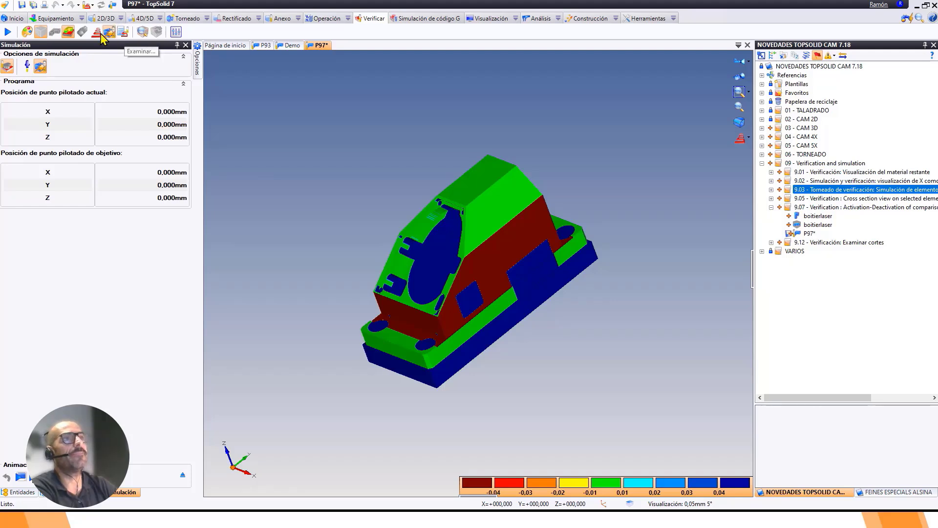
pyautogui.click(69, 32)
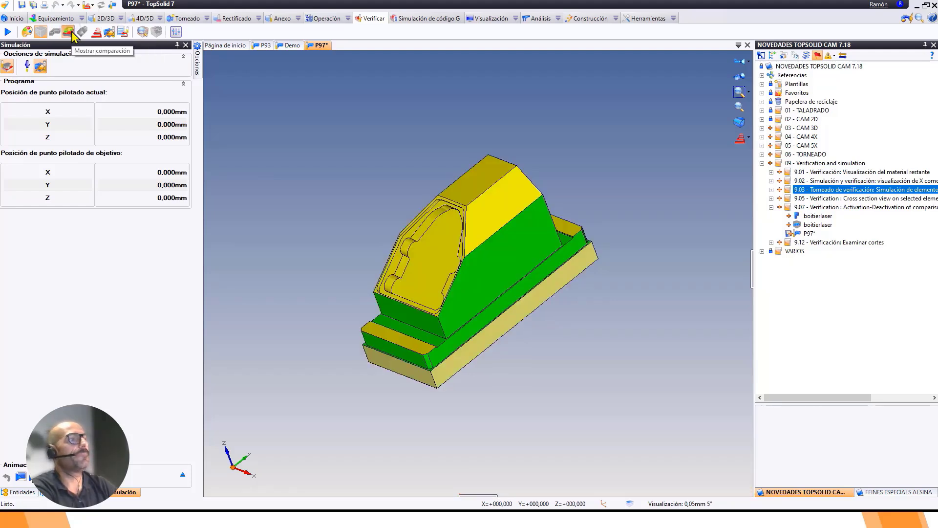
# Start examining the P97 verification, look through the operations, and select operation 4: Cajera.
pyautogui.click(122, 31)
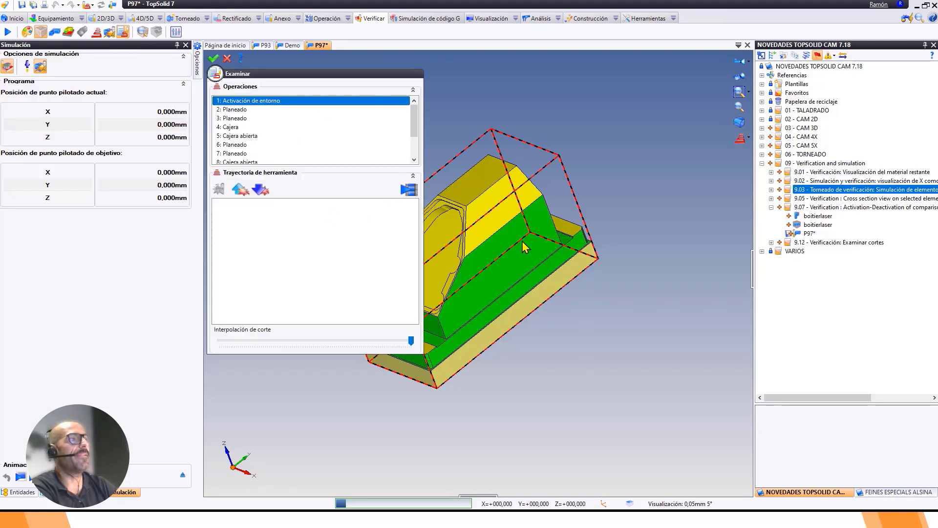
pyautogui.moveTo(414, 119); pyautogui.dragTo(414, 146)
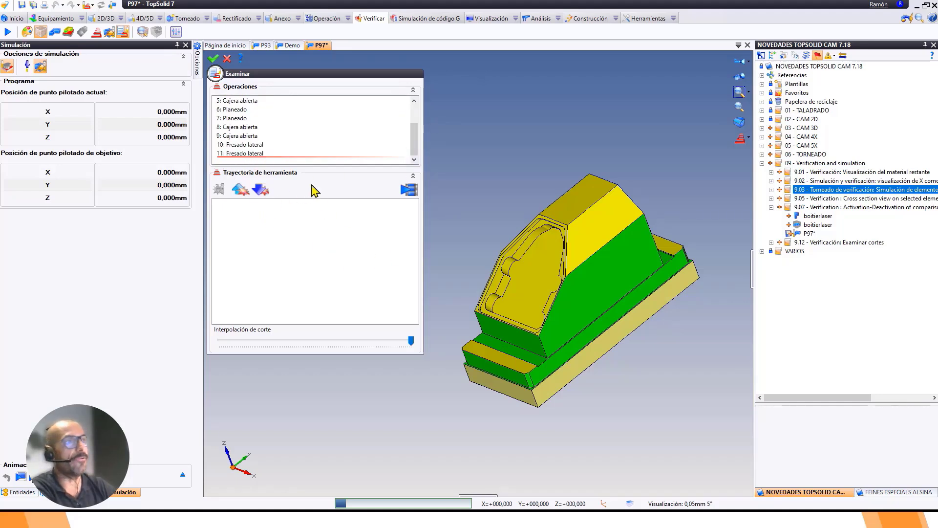
pyautogui.moveTo(415, 142); pyautogui.dragTo(350, 119)
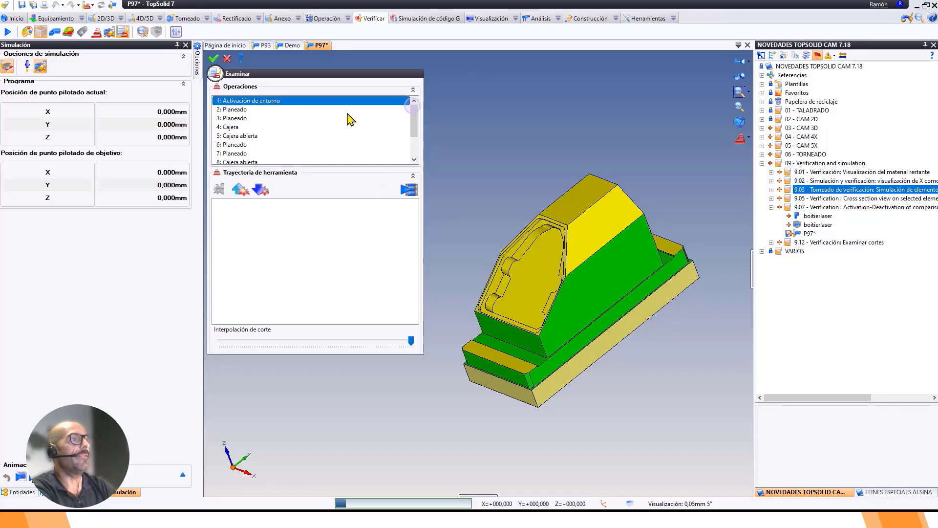
pyautogui.click(234, 127)
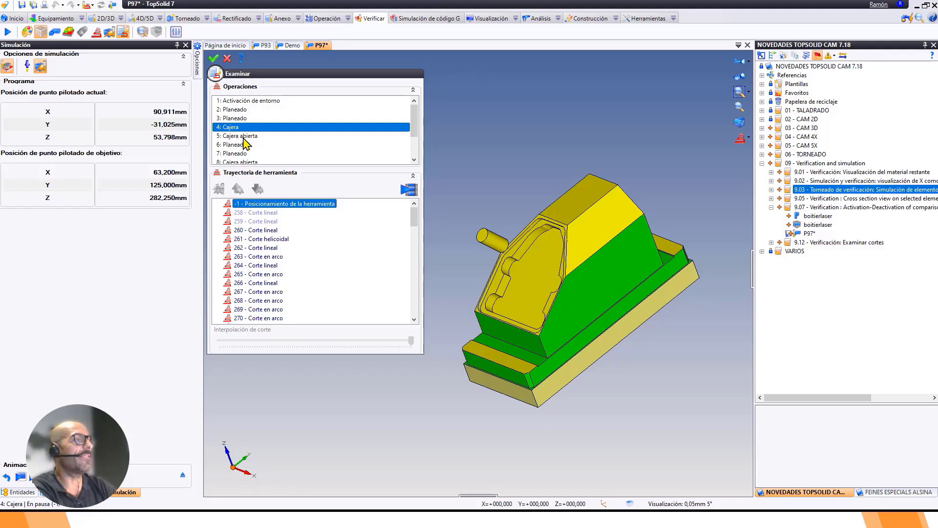
pyautogui.moveTo(528, 329); pyautogui.dragTo(562, 323, button='middle')
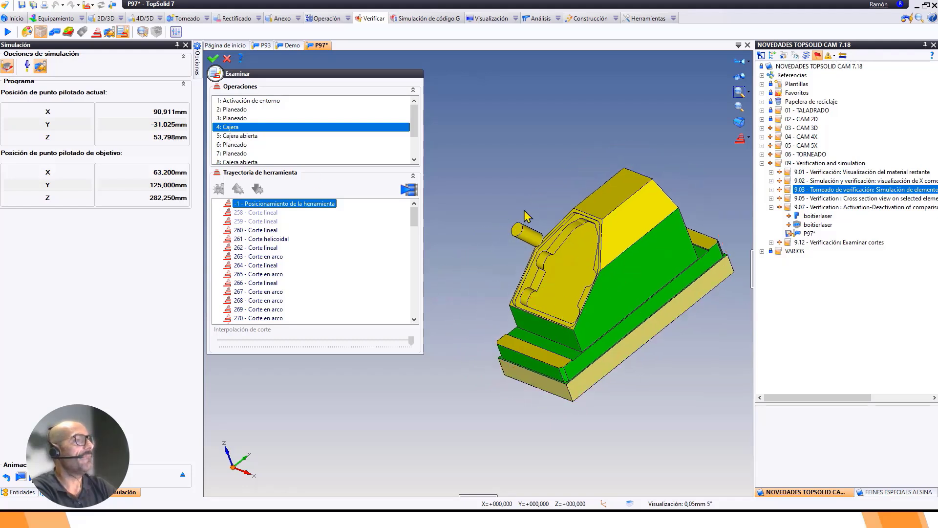
# Compare the tool positions for cuts 258, 259 and 261 of the Cajera operation, returning to cut 258.
pyautogui.click(266, 215)
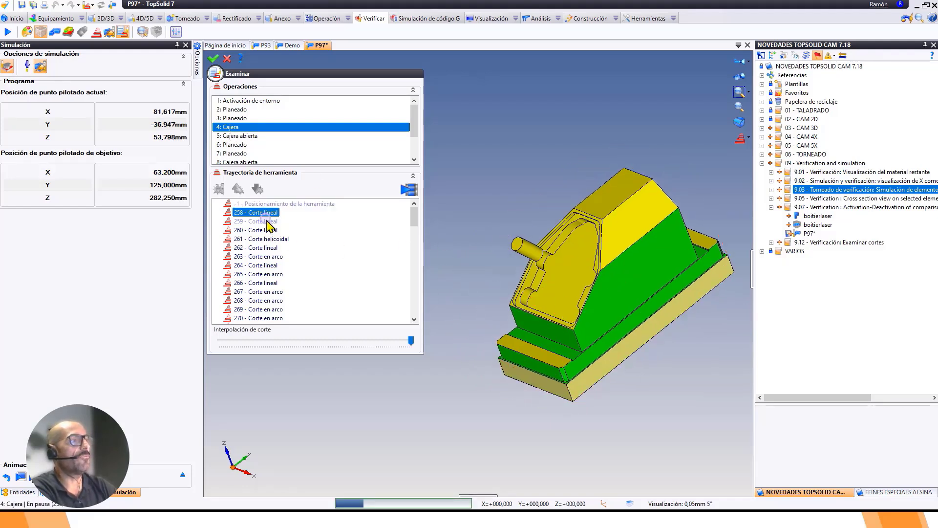
pyautogui.click(266, 222)
pyautogui.moveTo(562, 330); pyautogui.dragTo(631, 342, button='middle')
pyautogui.moveTo(625, 310); pyautogui.dragTo(684, 308, button='middle')
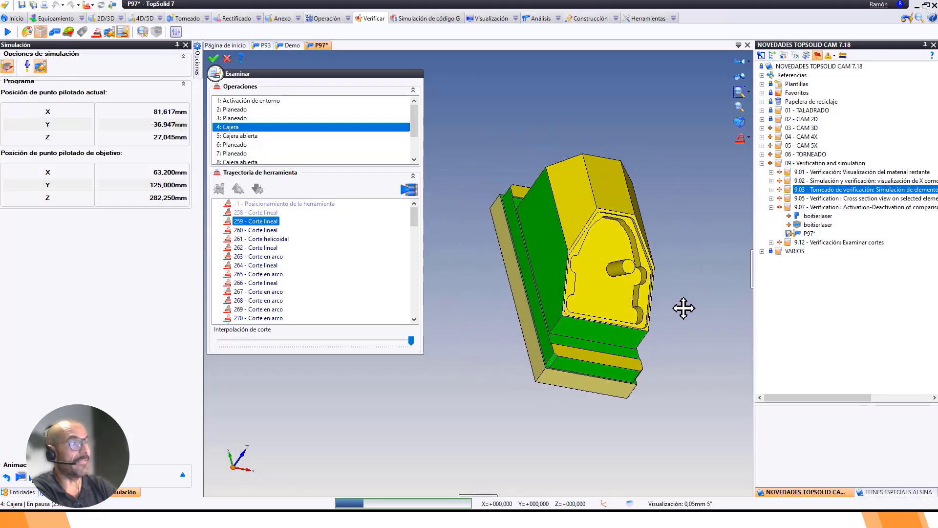
pyautogui.click(266, 239)
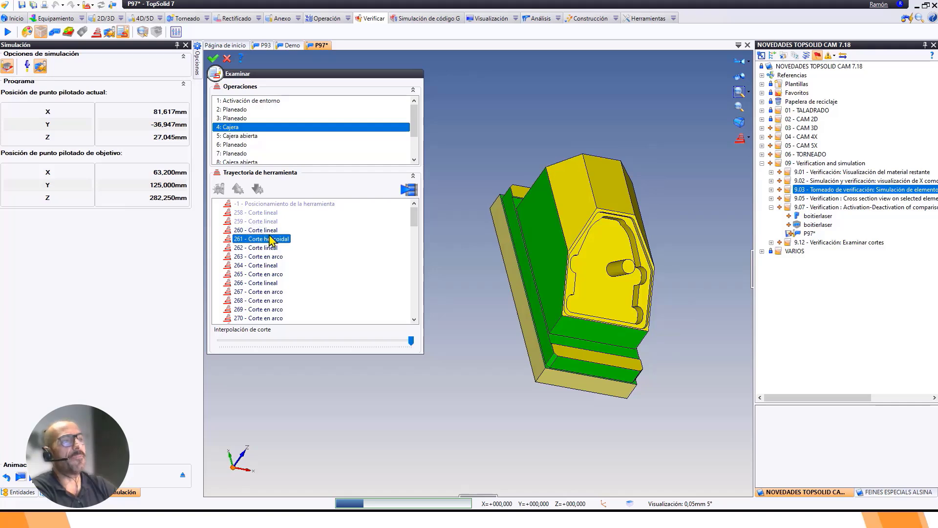
pyautogui.click(265, 222)
pyautogui.click(267, 213)
pyautogui.moveTo(634, 267); pyautogui.dragTo(565, 252, button='middle')
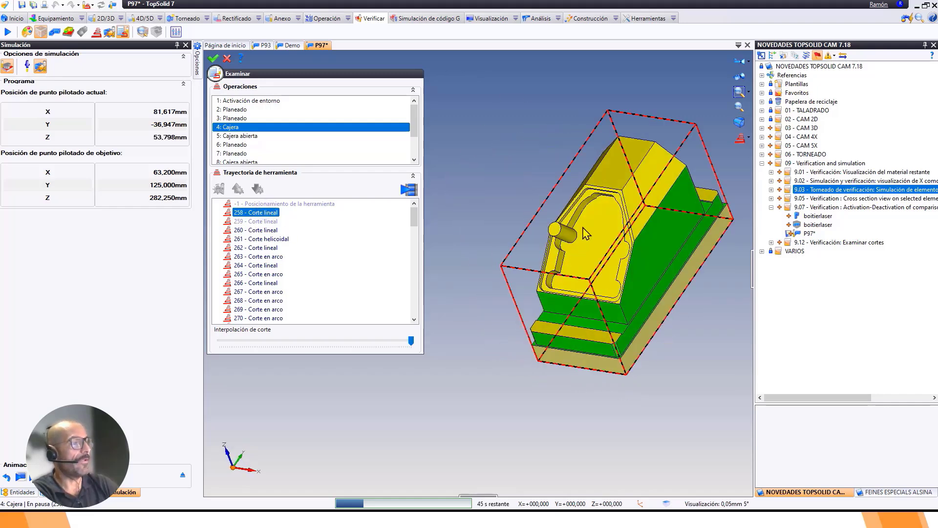
# Select cut 260 - Corte lineal and vary its cut interpolation to inspect the tool's intermediate positions in the pocket.
pyautogui.click(264, 231)
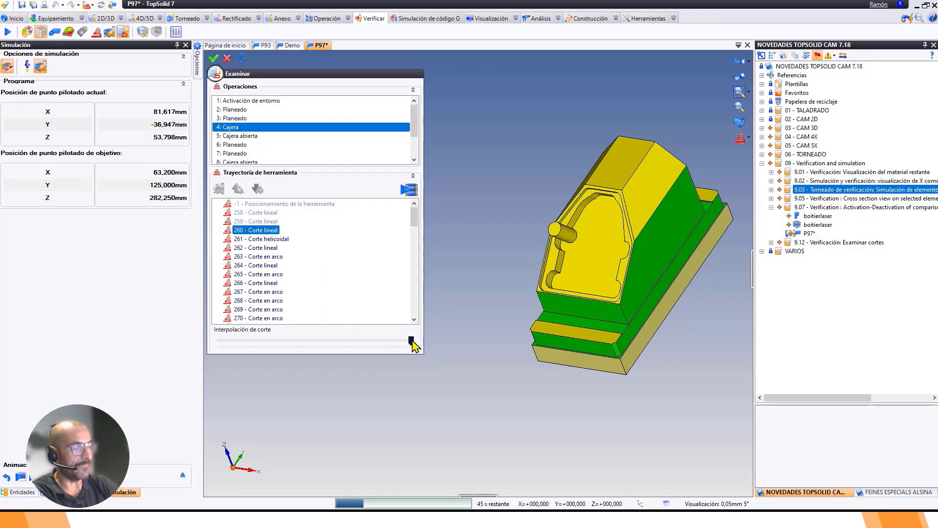
pyautogui.moveTo(413, 346)
pyautogui.mouseDown()
pyautogui.moveTo(280, 344)
pyautogui.moveTo(413, 345)
pyautogui.mouseUp()
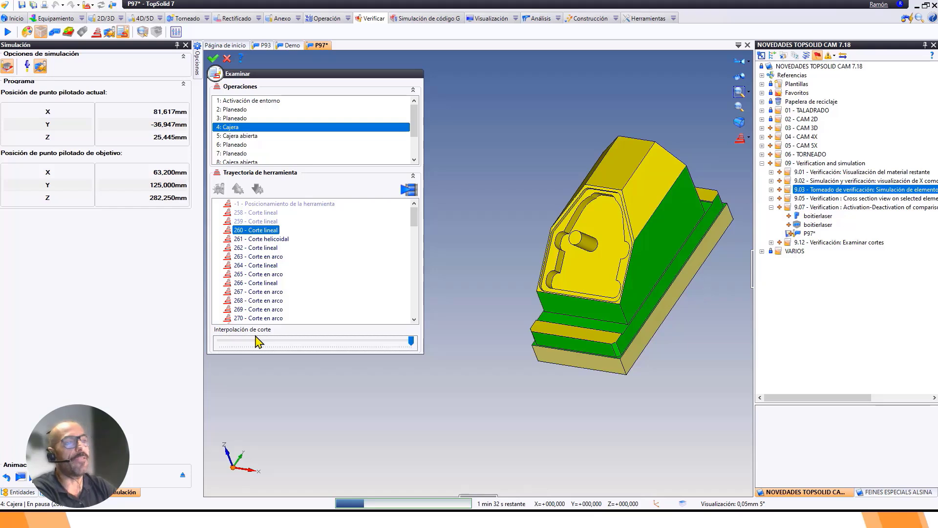
pyautogui.click(402, 338)
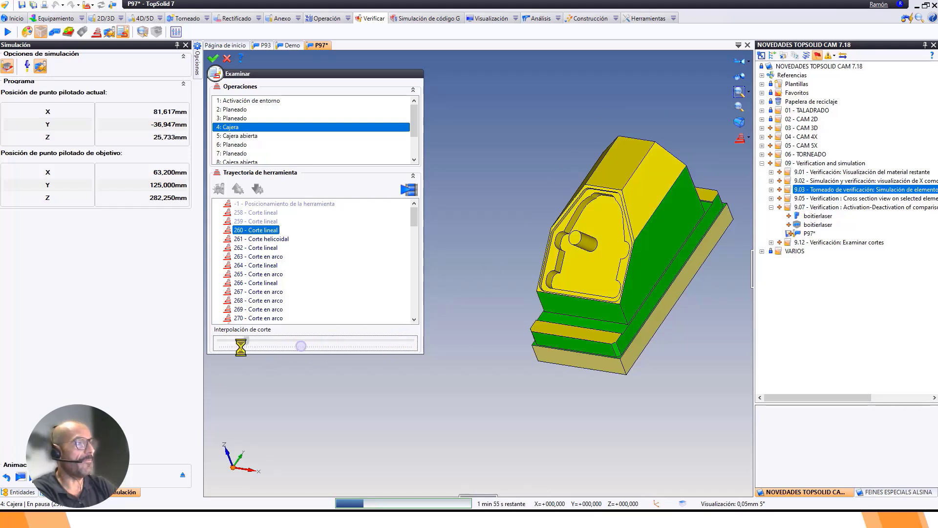
pyautogui.click(301, 346)
pyautogui.click(390, 341)
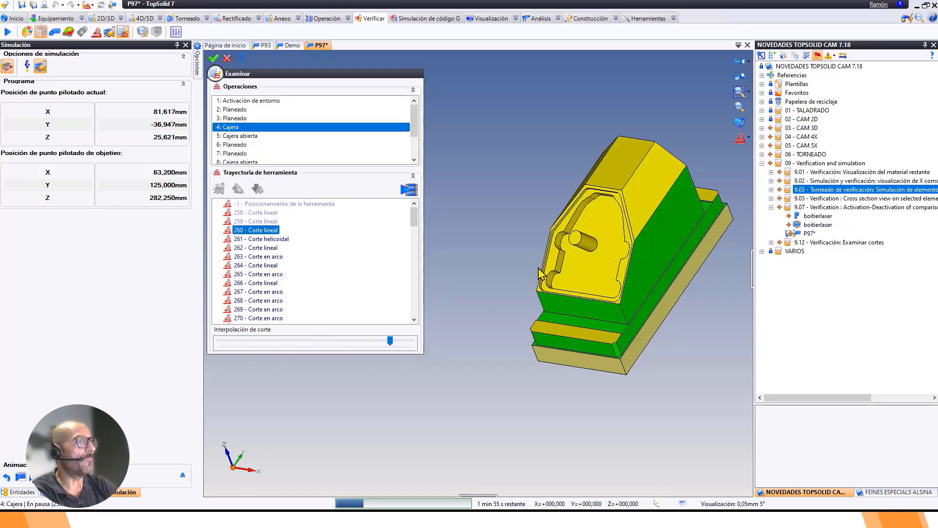
pyautogui.scroll(5, 604, 259)
pyautogui.scroll(-5, 605, 259)
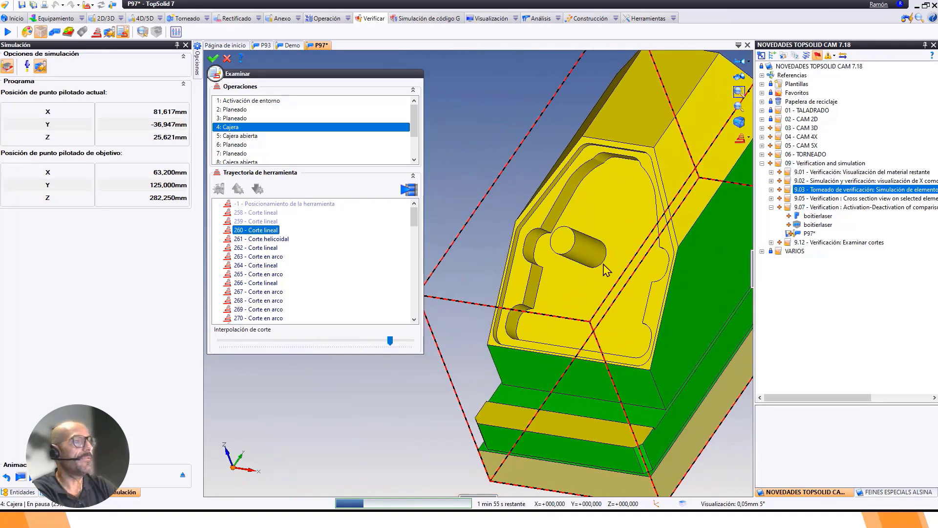
# Select cut 259 - Corte lineal and run its cut interpolation back to the start and forward to the end.
pyautogui.click(256, 221)
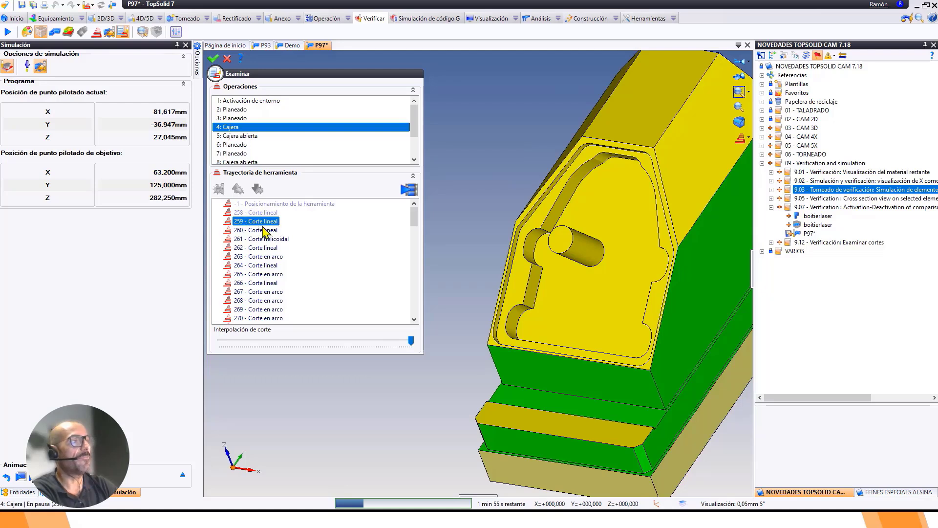
pyautogui.click(410, 339)
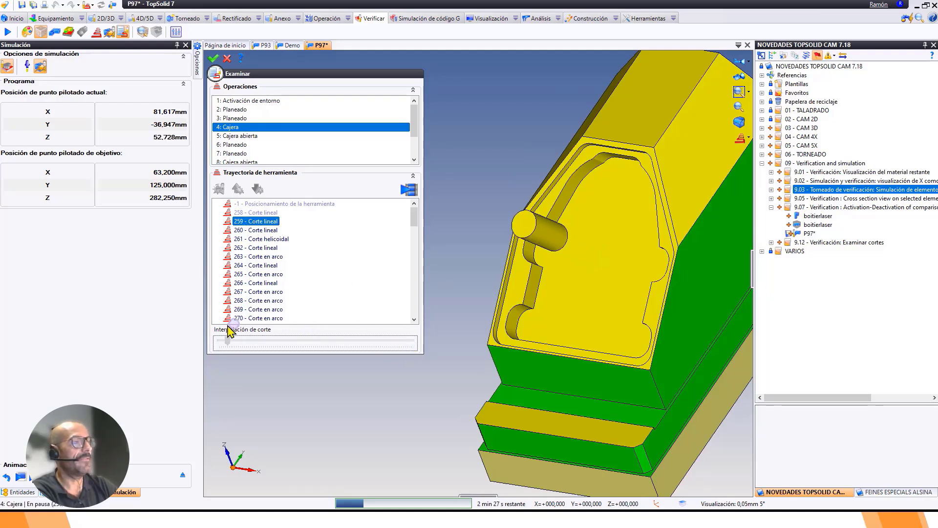
pyautogui.click(274, 341)
pyautogui.moveTo(342, 341); pyautogui.dragTo(411, 340)
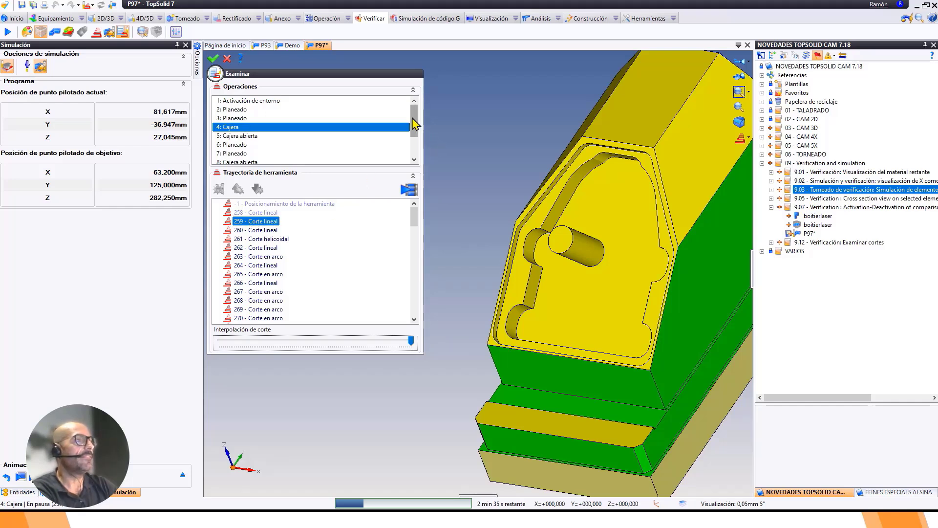
# Select operation 11: Fresado lateral and limit its toolpath list to the cuts with collisions.
pyautogui.moveTo(413, 120); pyautogui.dragTo(413, 128)
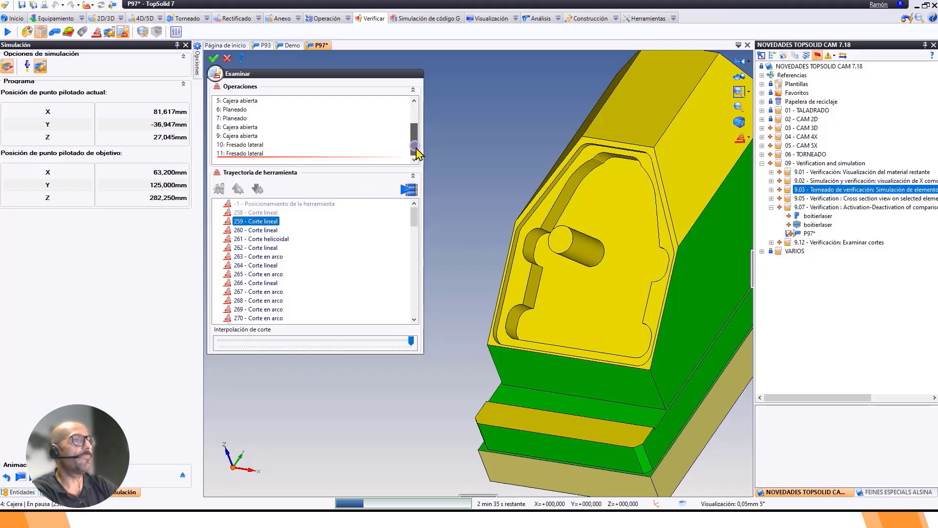
pyautogui.click(259, 154)
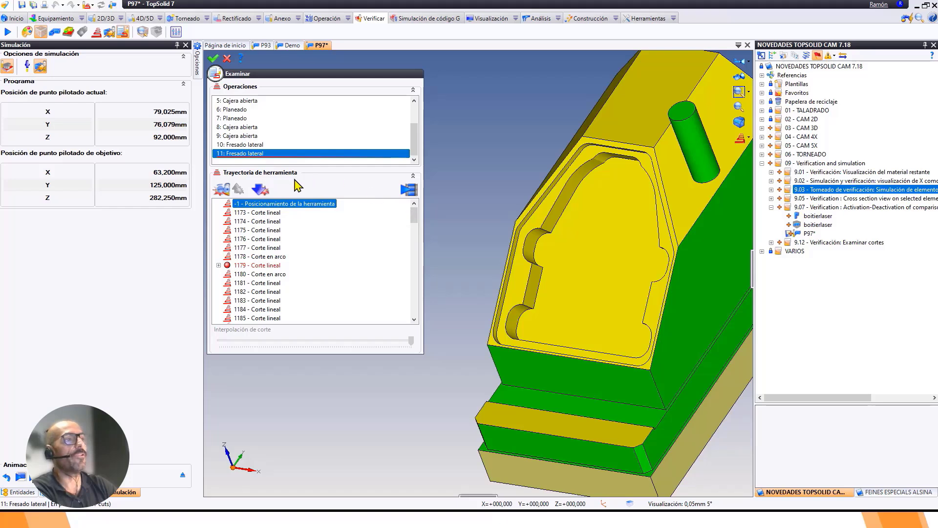
pyautogui.click(221, 189)
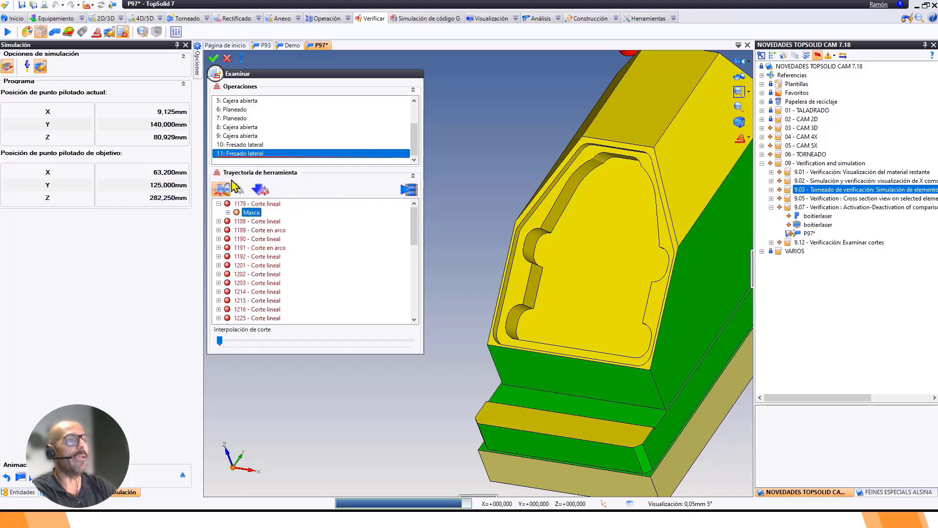
# Expand the collision mark details of cut 1192 - Corte lineal and move its cut interpolation back to the start.
pyautogui.scroll(-3, 497, 259)
pyautogui.moveTo(497, 259); pyautogui.dragTo(552, 262, button='middle')
pyautogui.click(246, 256)
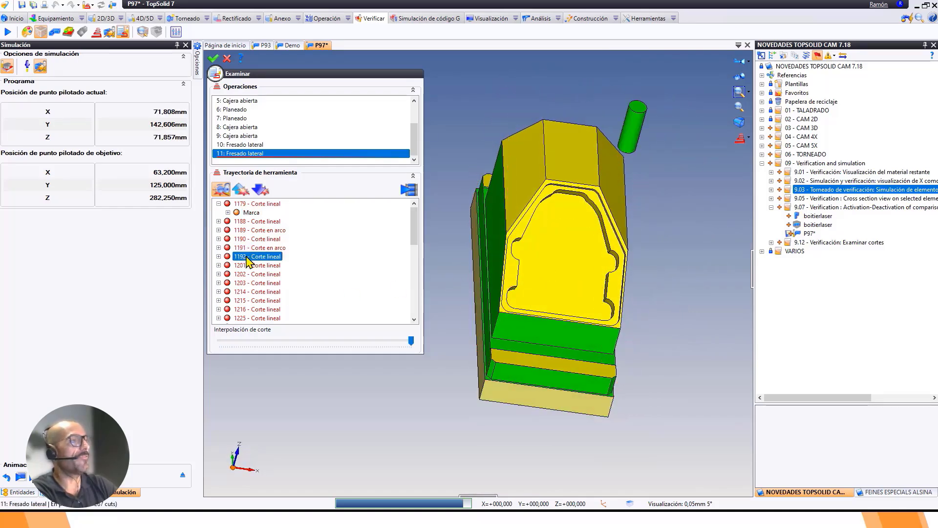
pyautogui.click(219, 256)
pyautogui.click(228, 265)
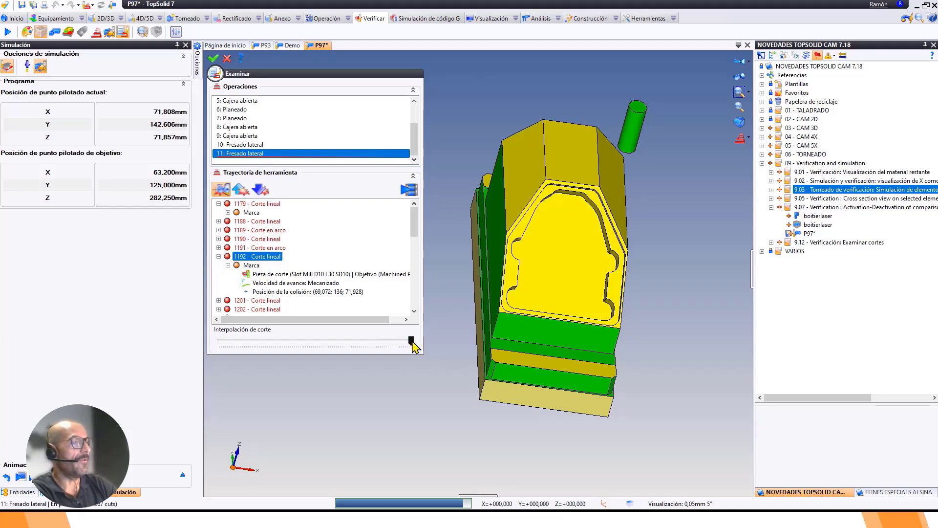
pyautogui.moveTo(411, 341); pyautogui.dragTo(187, 327)
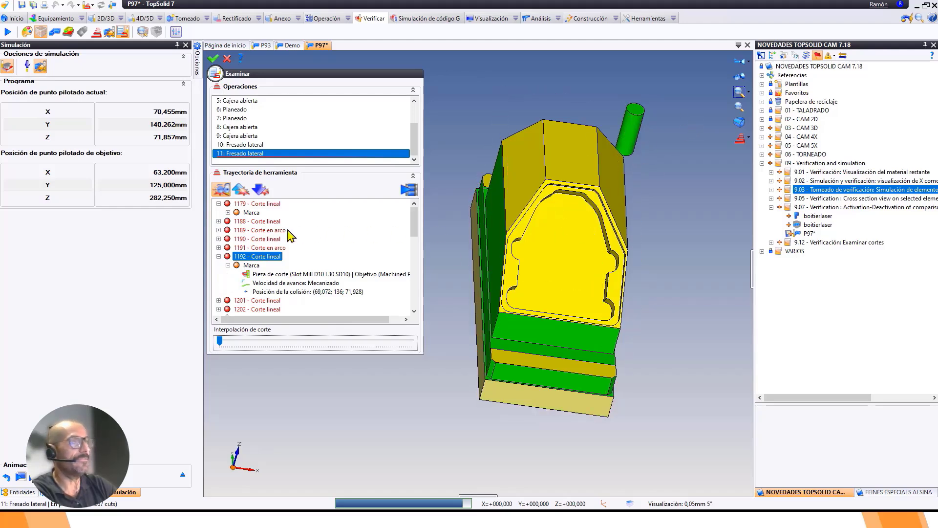
# Expand colliding cut 1190 - Corte lineal, move its interpolation back to the start, and inspect the tool against the part.
pyautogui.click(255, 238)
pyautogui.click(219, 239)
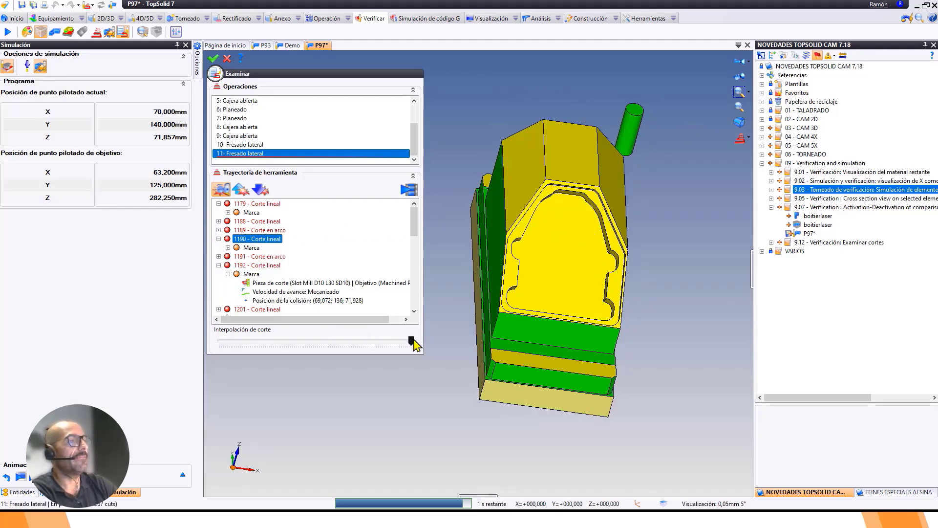
pyautogui.moveTo(412, 345); pyautogui.dragTo(215, 339)
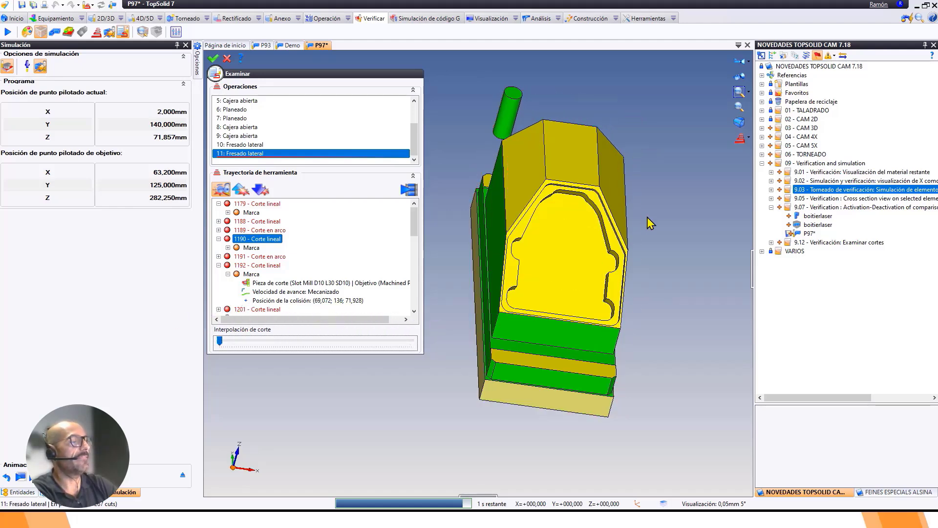
pyautogui.moveTo(650, 224); pyautogui.dragTo(632, 258, button='middle')
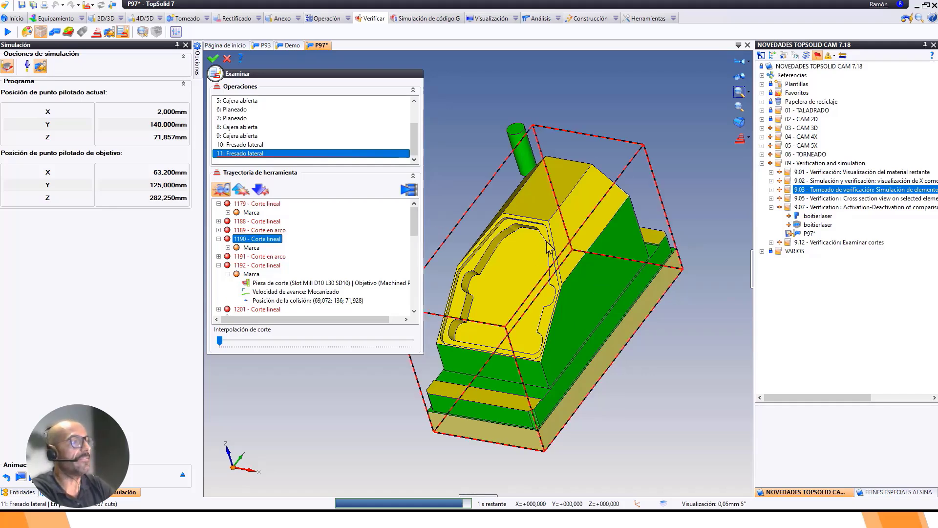
pyautogui.moveTo(549, 247); pyautogui.dragTo(616, 254, button='middle')
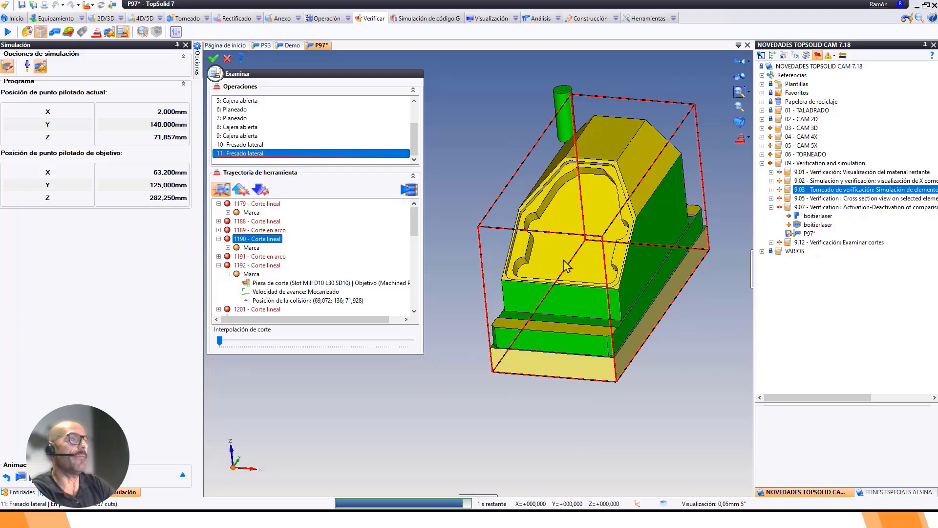
# Select the last cut, 1172 - Corte lineal, of operation 10: Fresado lateral and simulate the machining up to it.
pyautogui.click(240, 144)
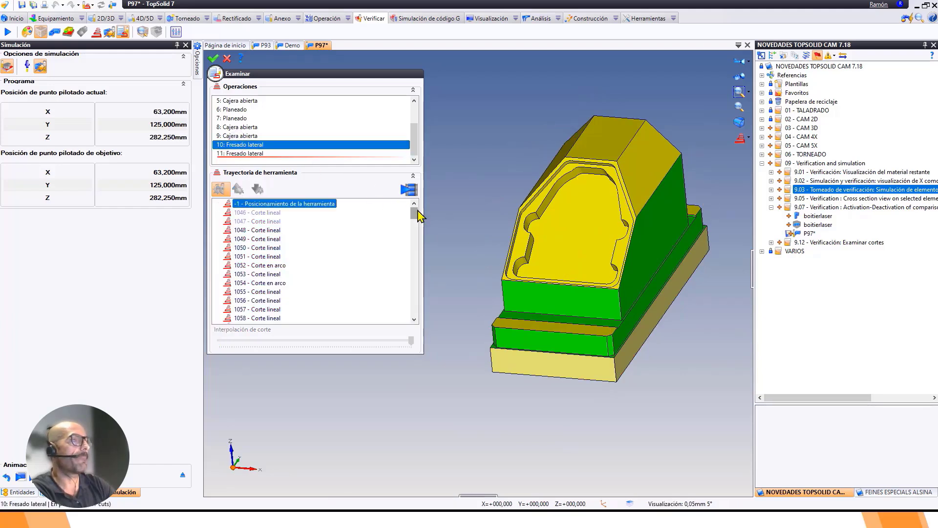
pyautogui.moveTo(414, 273); pyautogui.dragTo(415, 329)
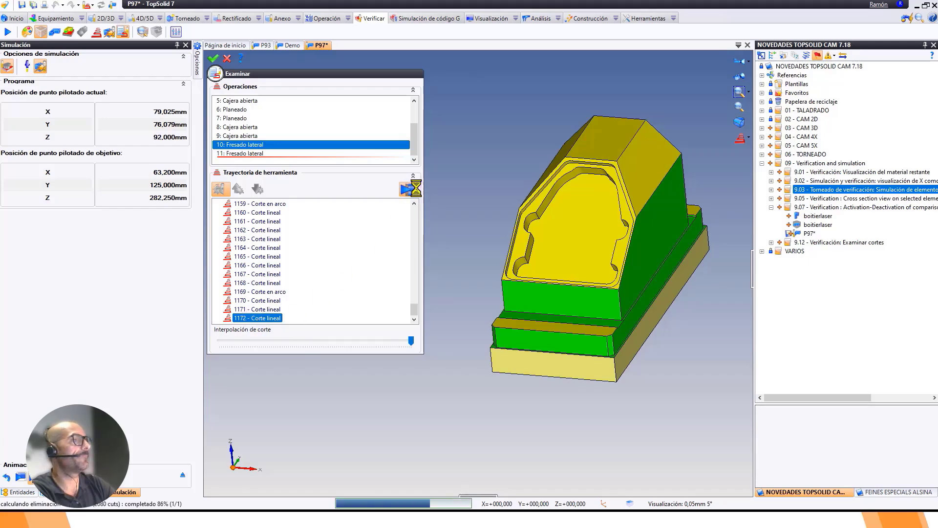
pyautogui.moveTo(501, 333); pyautogui.dragTo(667, 342, button='middle')
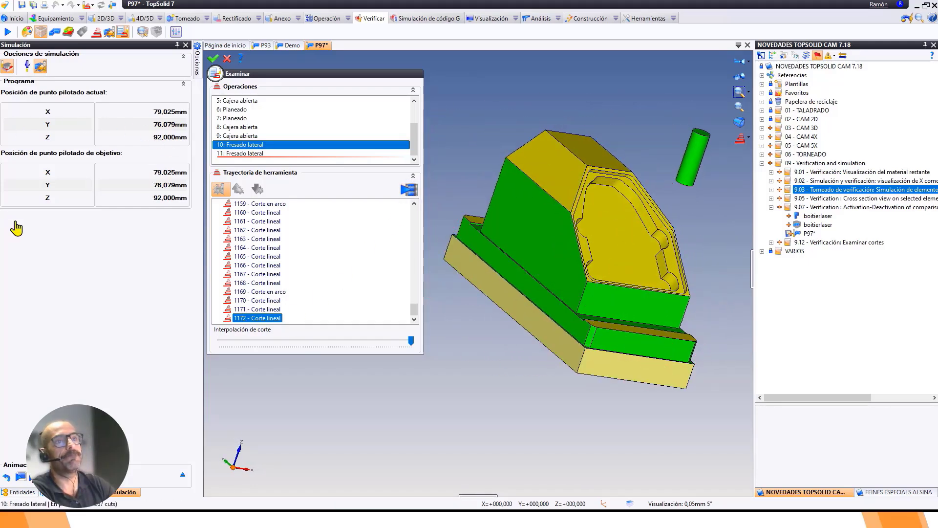